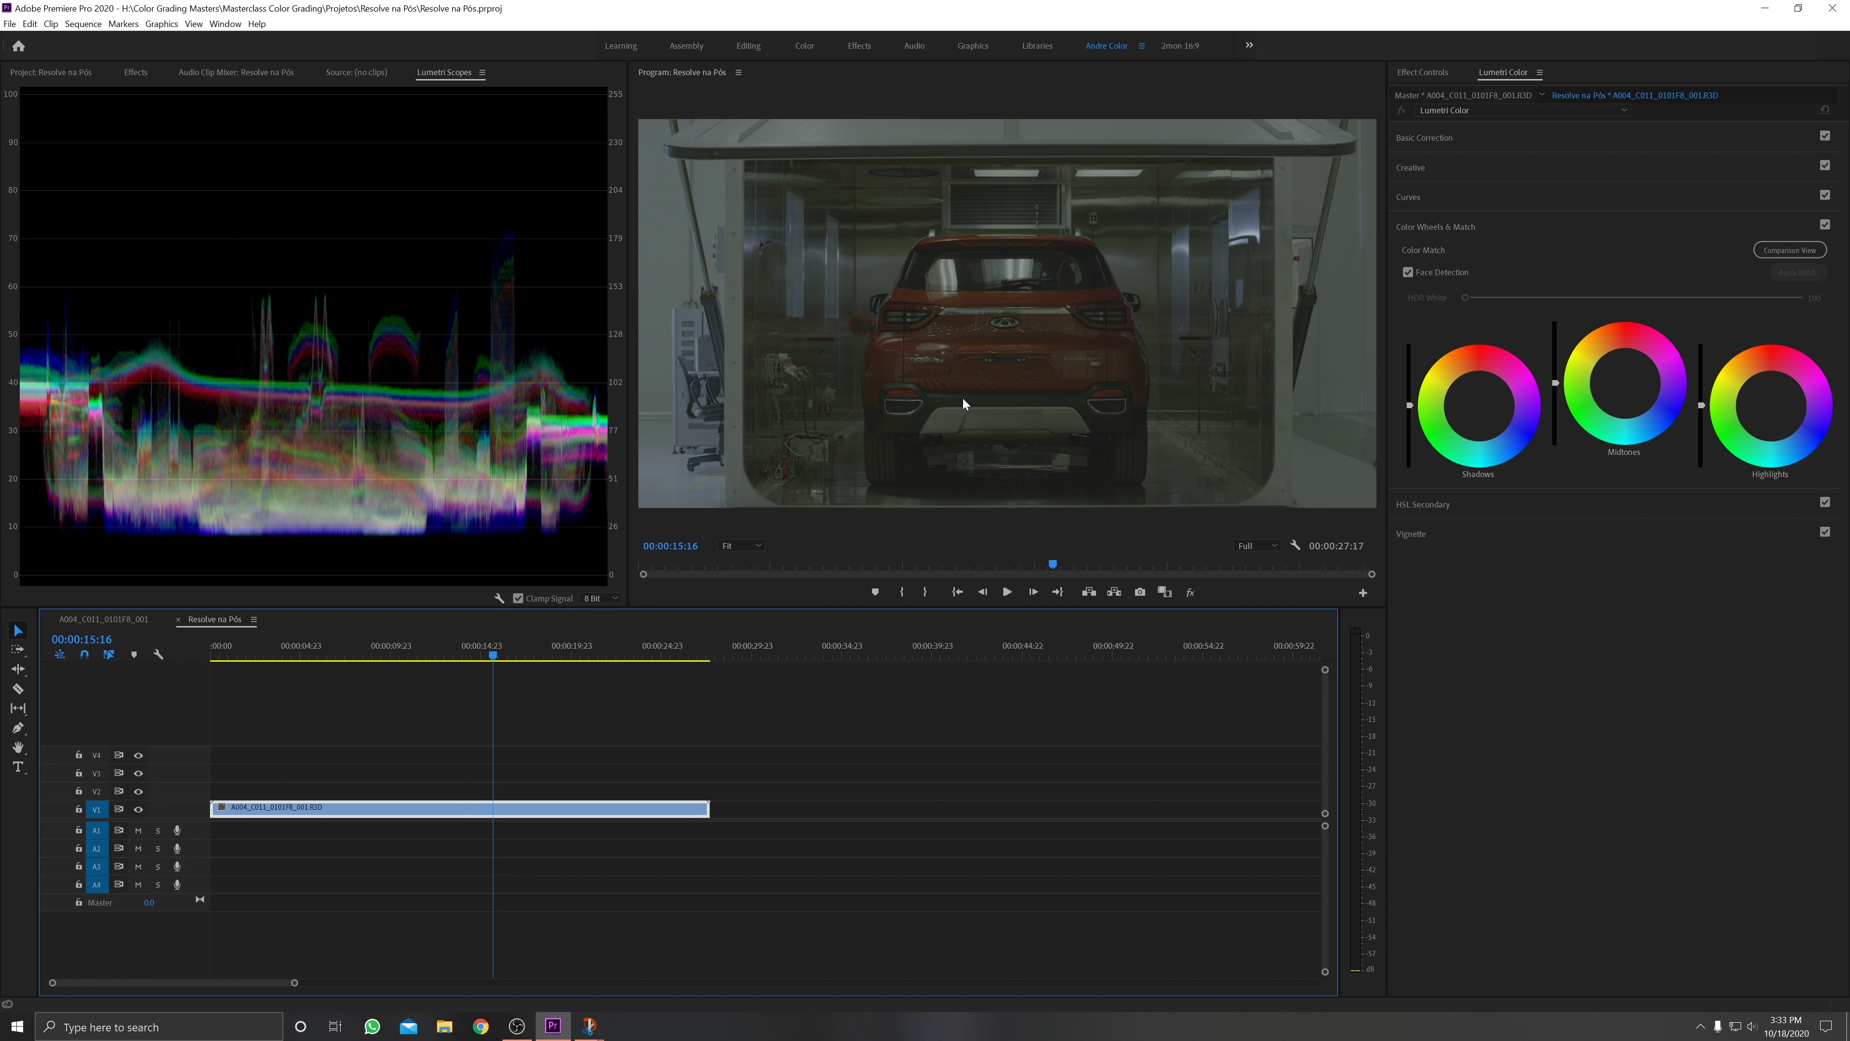
Warm the car clip's white balance by setting Tint to 14 and Temperature to 3.0
{"action": "left_click", "coordinate": [1425, 139]}
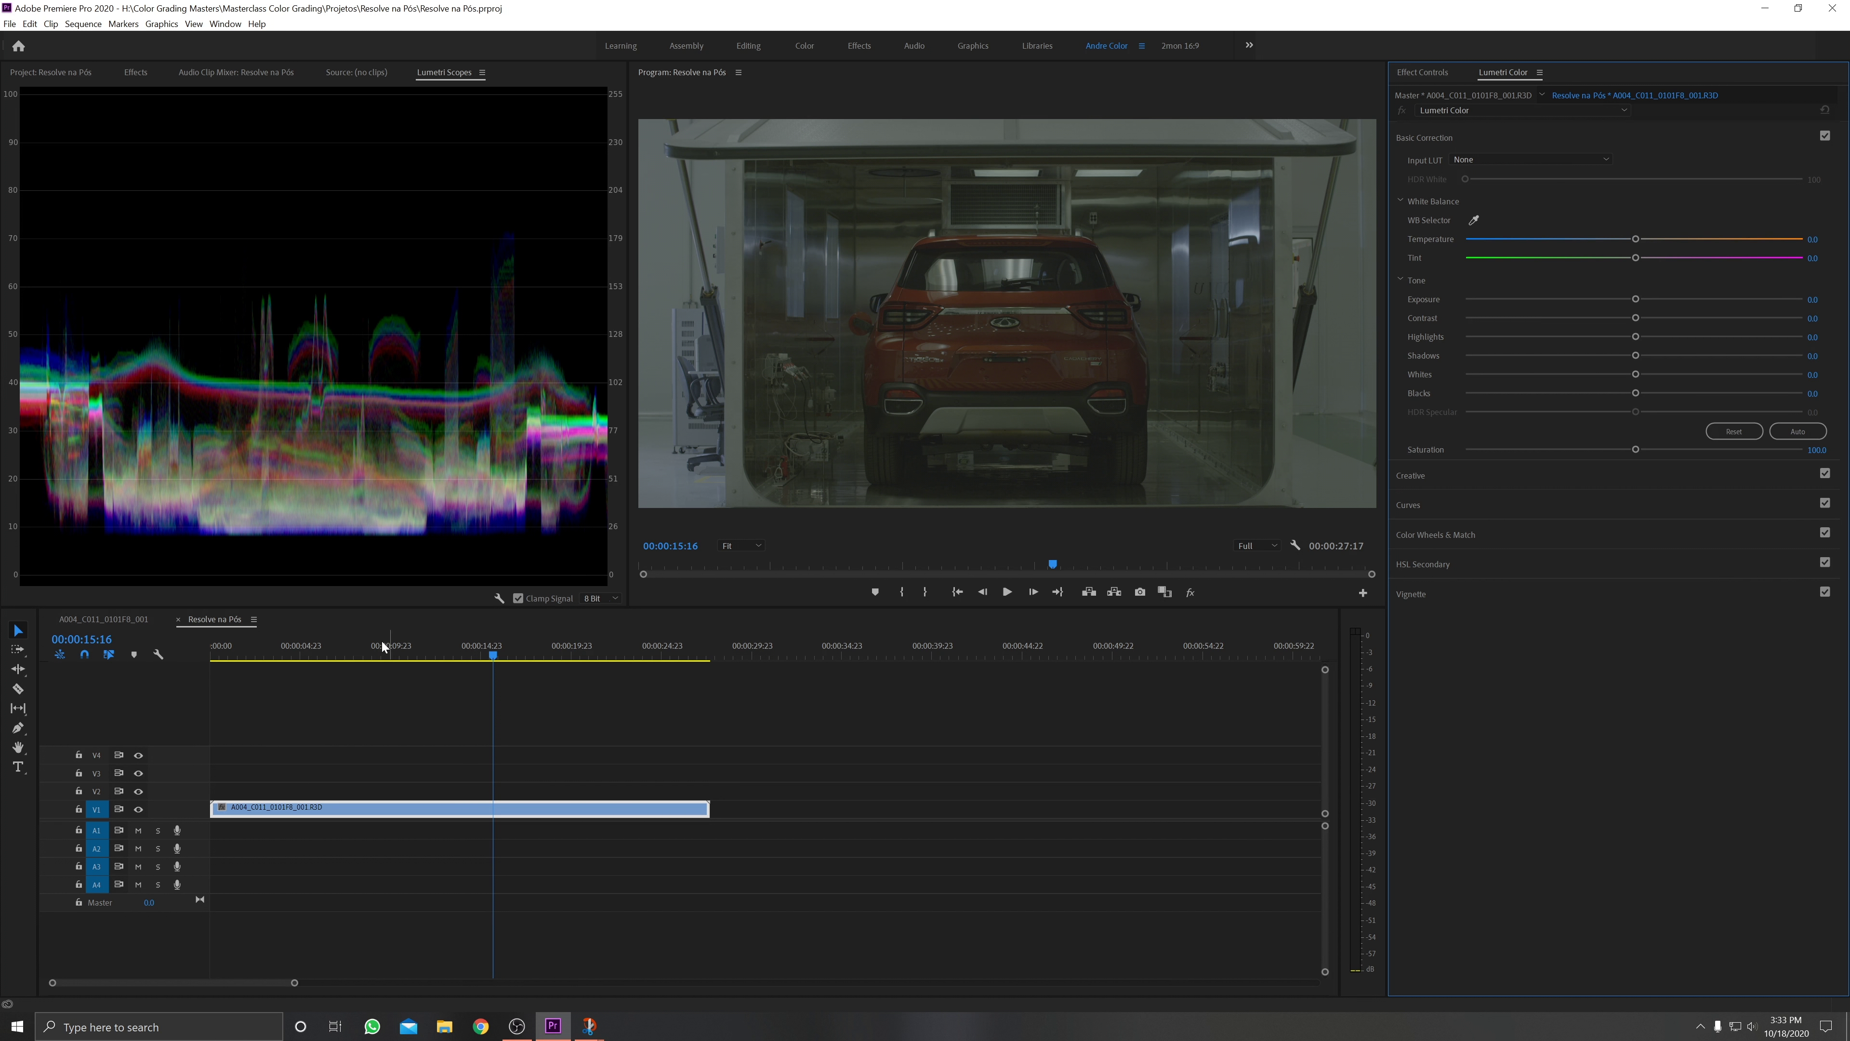
{"action": "left_click", "coordinate": [341, 647]}
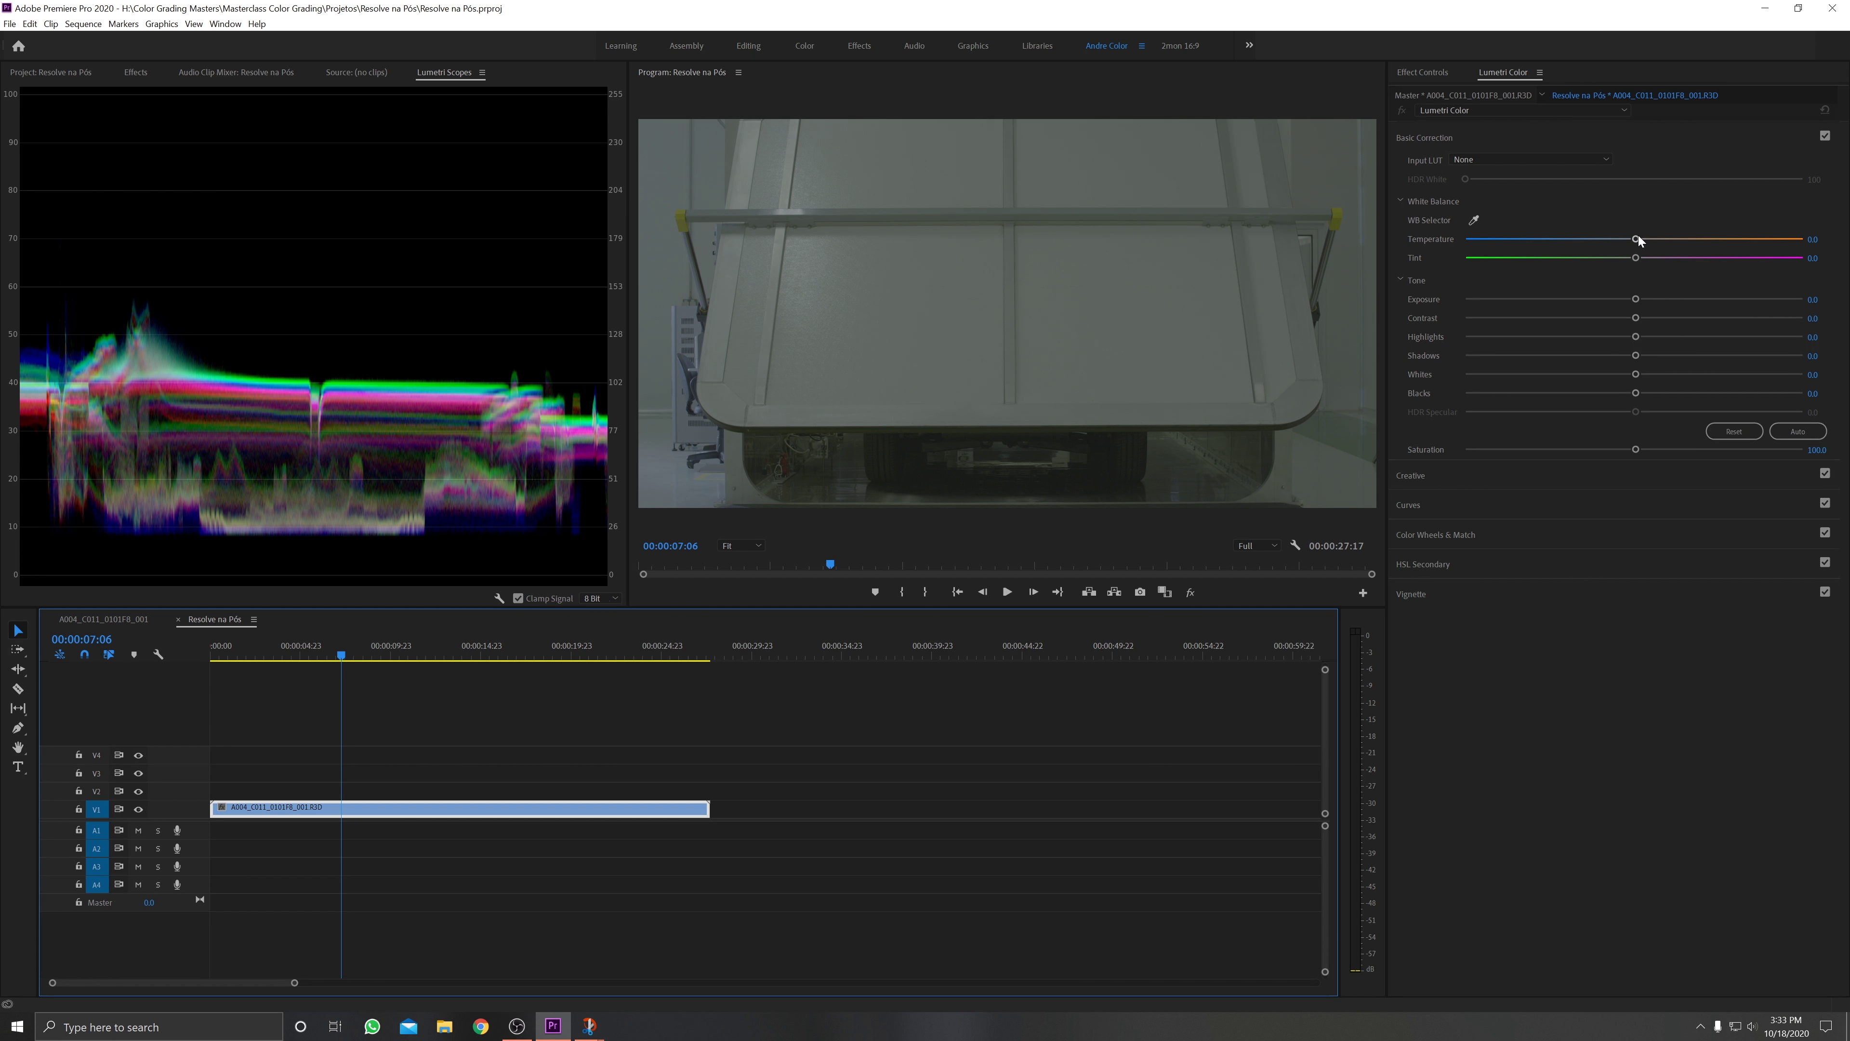
{"action": "left_click_drag", "start_coordinate": [1636, 239], "coordinate": [1661, 258]}
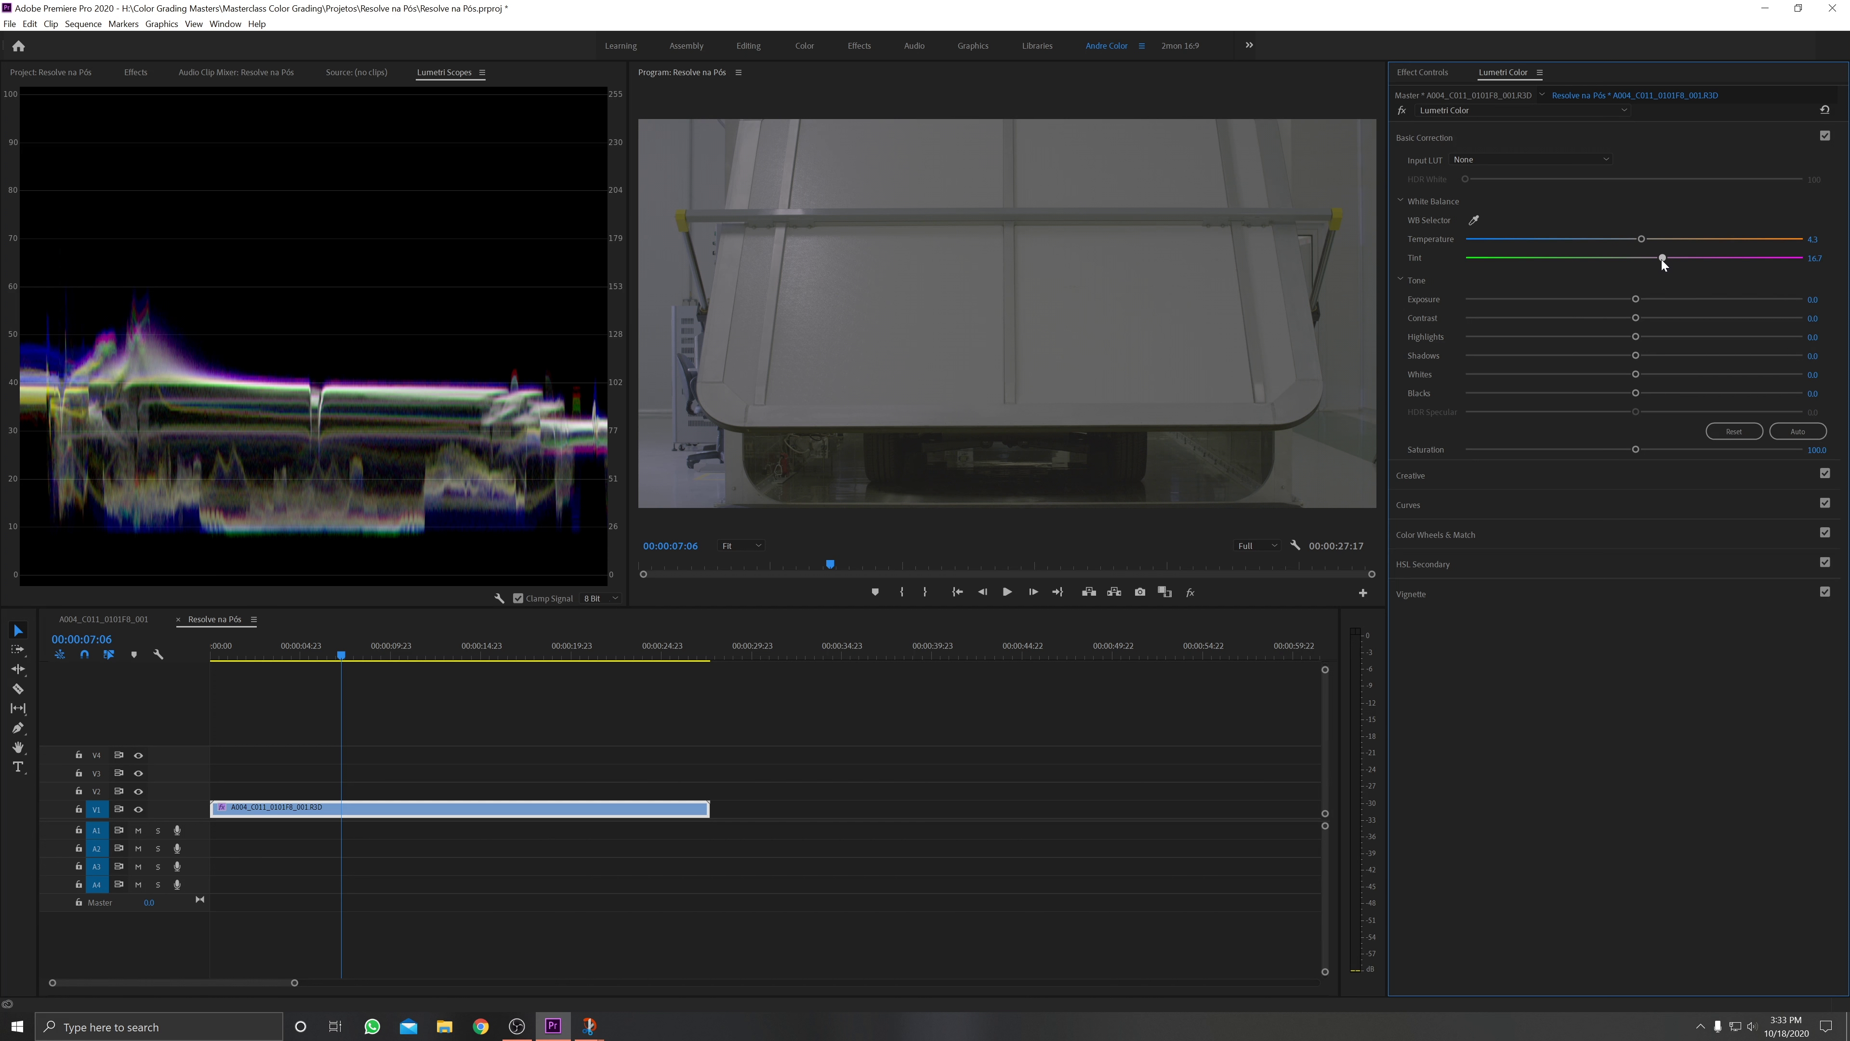
{"action": "left_click", "coordinate": [1818, 257]}
{"action": "type", "text": "14"}
{"action": "key", "text": "Return"}
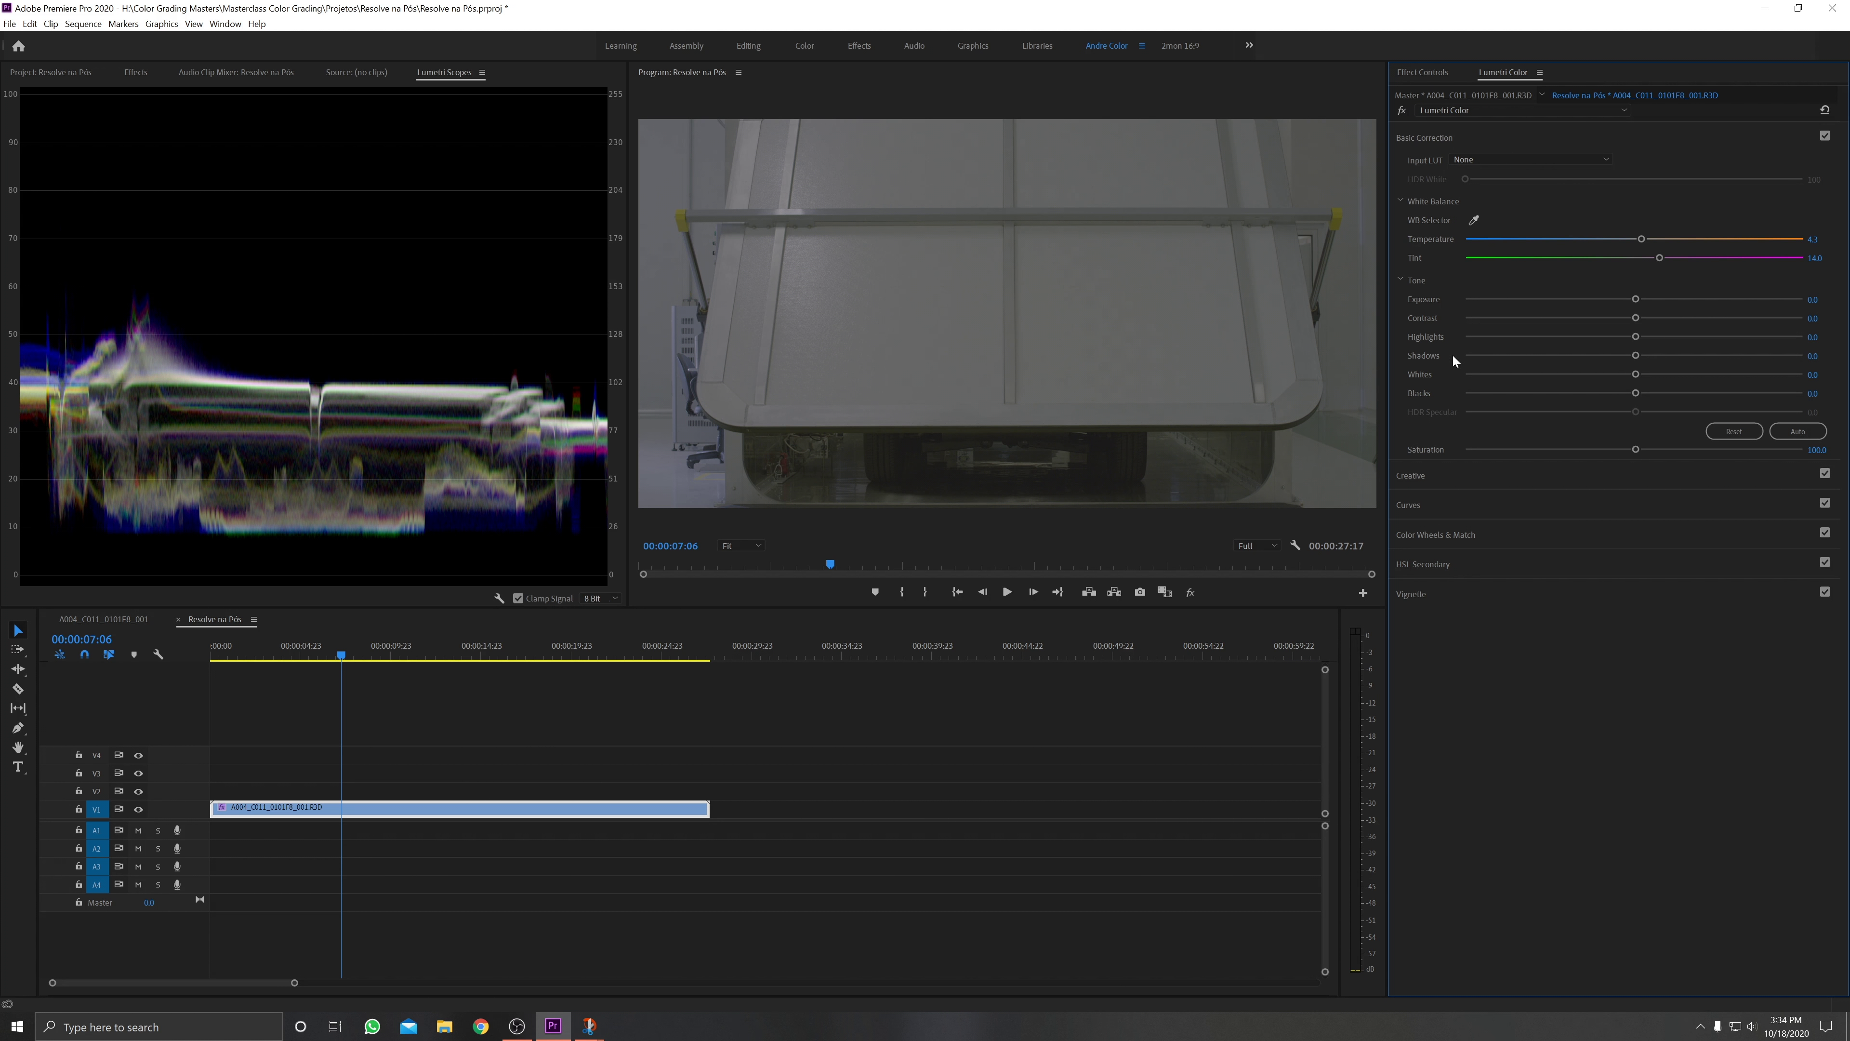
{"action": "left_click", "coordinate": [1818, 239]}
{"action": "type", "text": "3"}
{"action": "key", "text": "Return"}
On the red car frame, raise Exposure and set Contrast to 30
{"action": "mouse_move", "coordinate": [487, 646]}
{"action": "left_mouse_down"}
{"action": "mouse_move", "coordinate": [542, 647]}
{"action": "mouse_move", "coordinate": [496, 648]}
{"action": "left_mouse_up"}
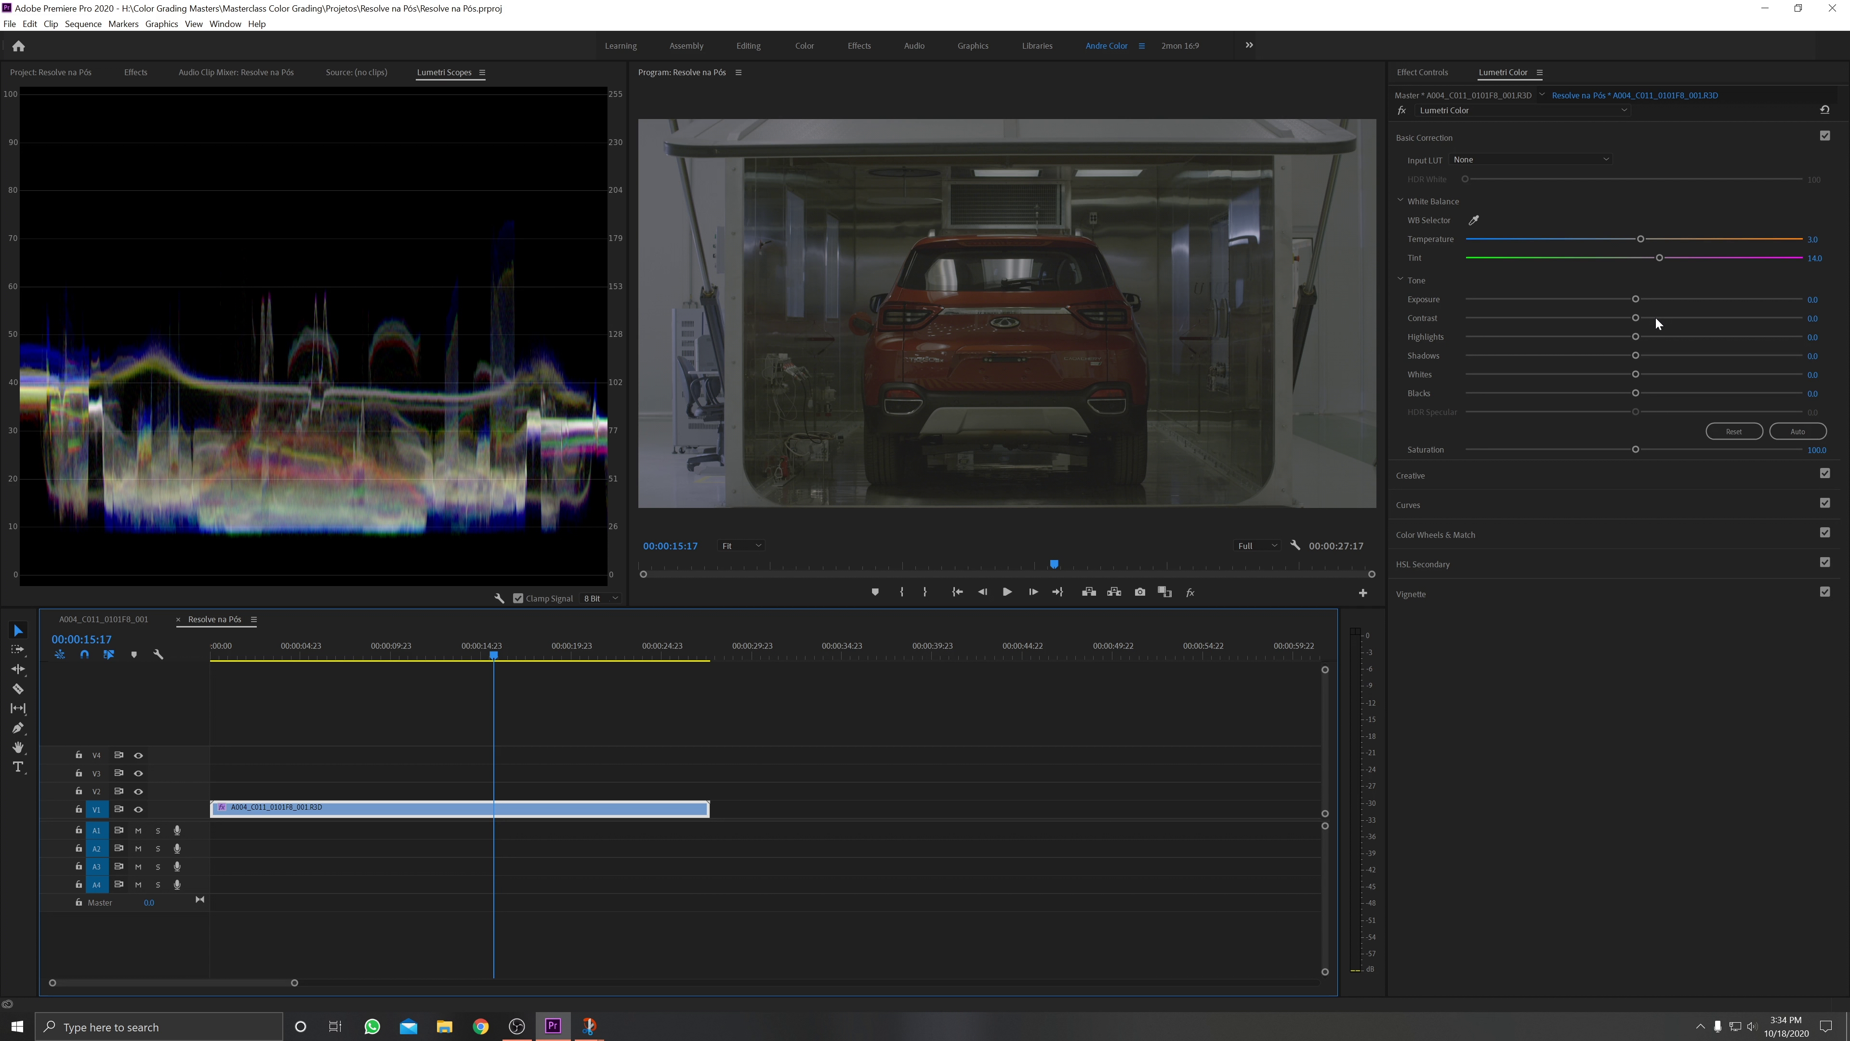
{"action": "left_click_drag", "start_coordinate": [1629, 300], "coordinate": [1680, 301]}
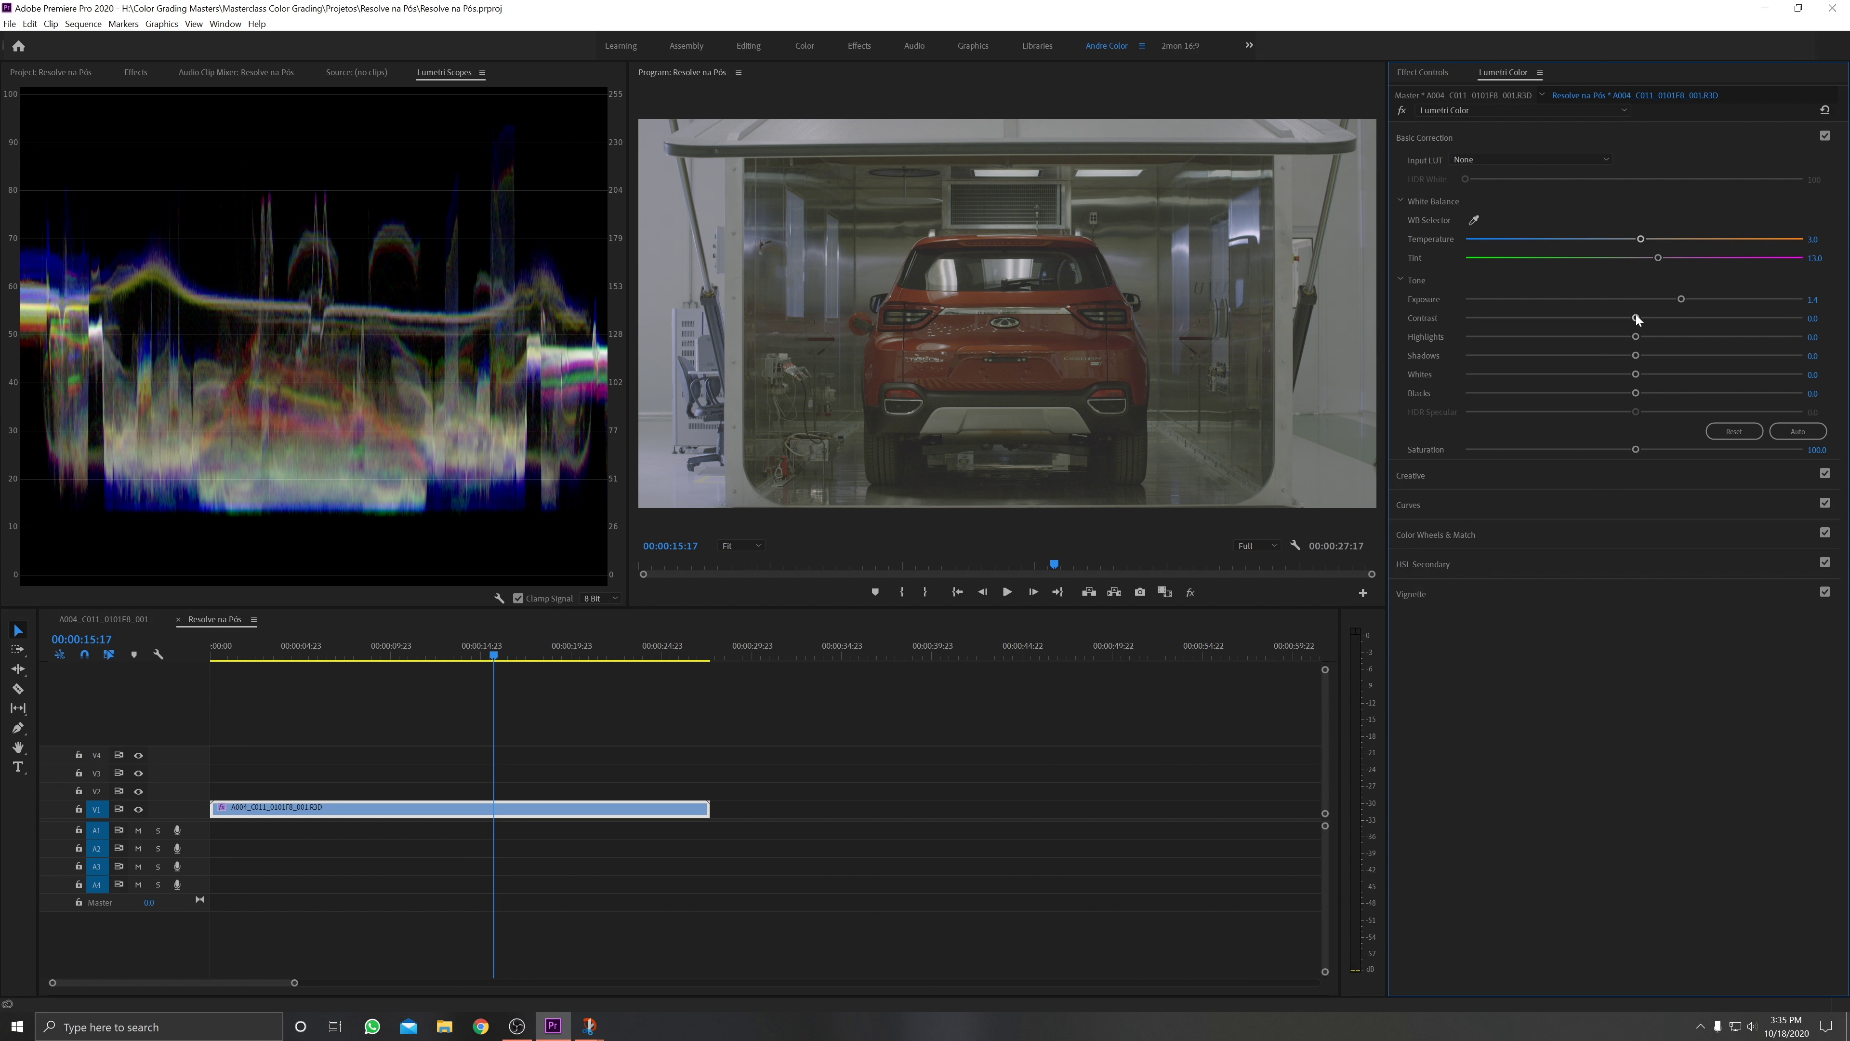
{"action": "left_click_drag", "start_coordinate": [1636, 317], "coordinate": [1685, 314]}
{"action": "left_click", "coordinate": [1813, 317]}
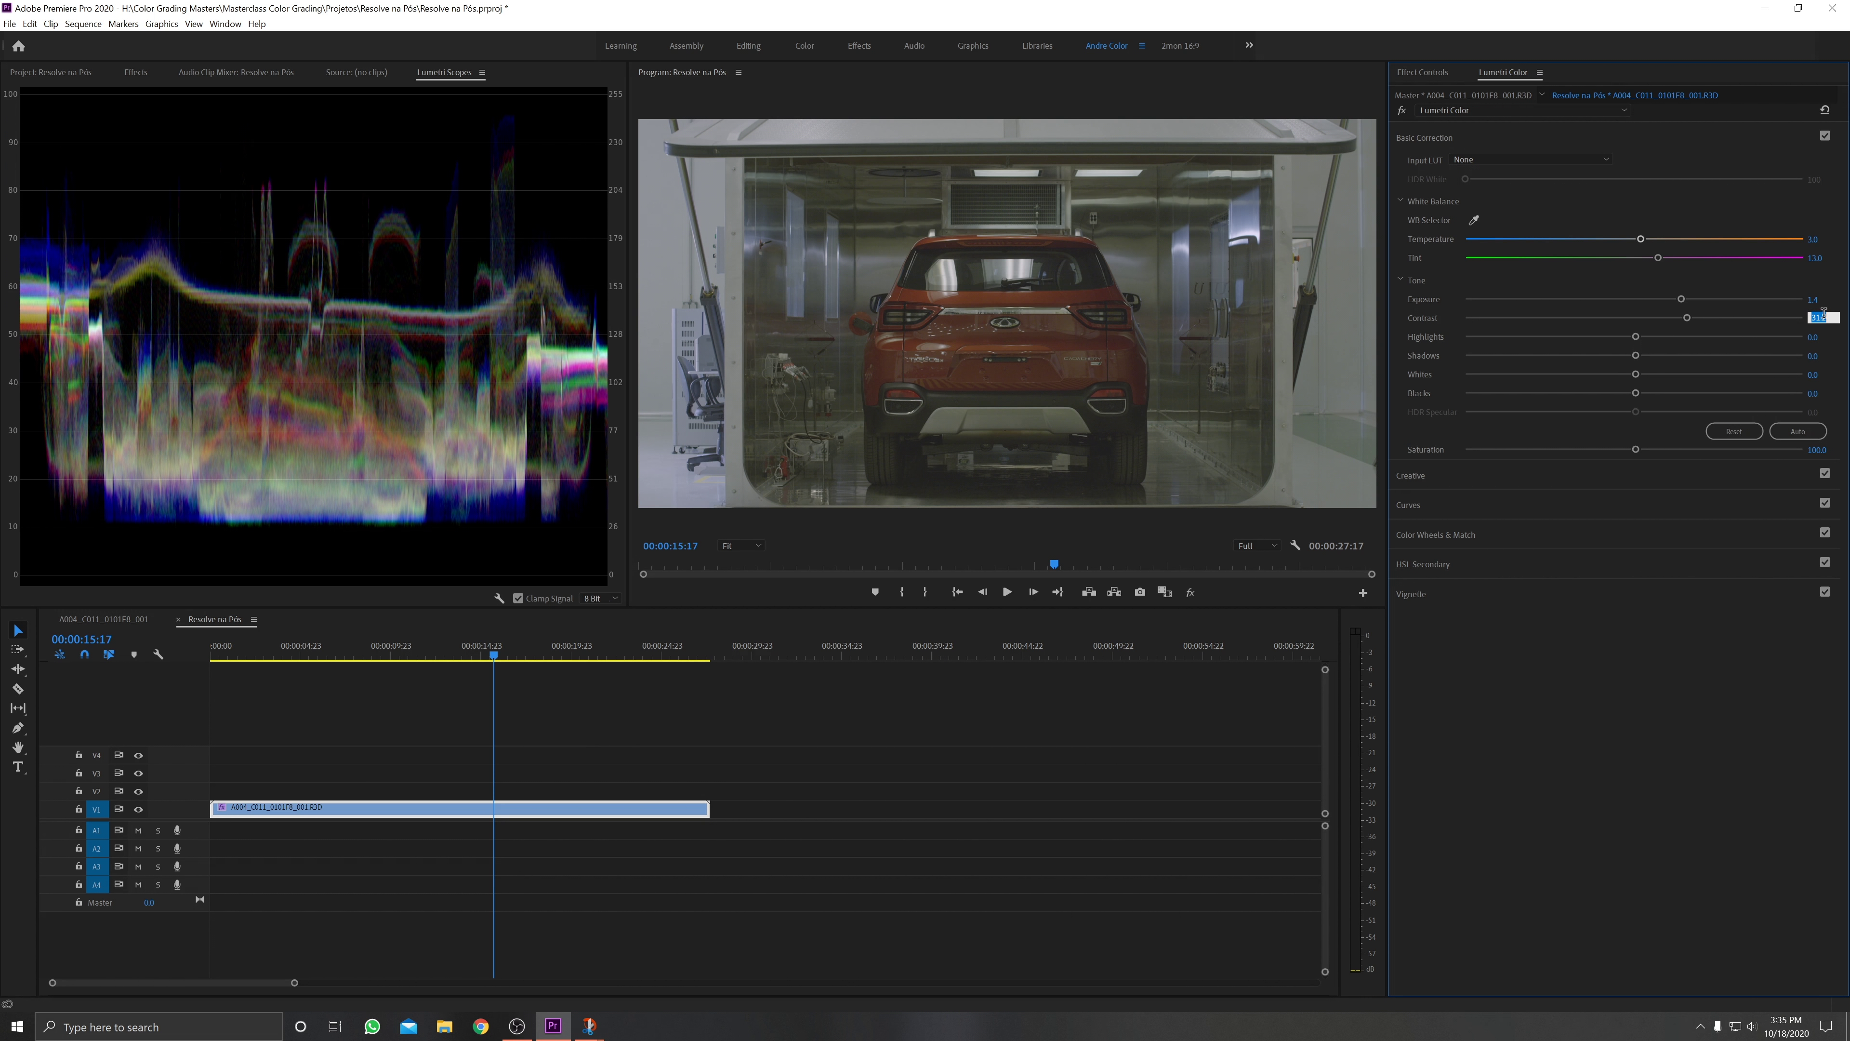
{"action": "type", "text": "30"}
{"action": "key", "text": "Return"}
Raise Highlights and Whites, and lower Shadows and Blacks
{"action": "left_click_drag", "start_coordinate": [1635, 336], "coordinate": [1720, 335]}
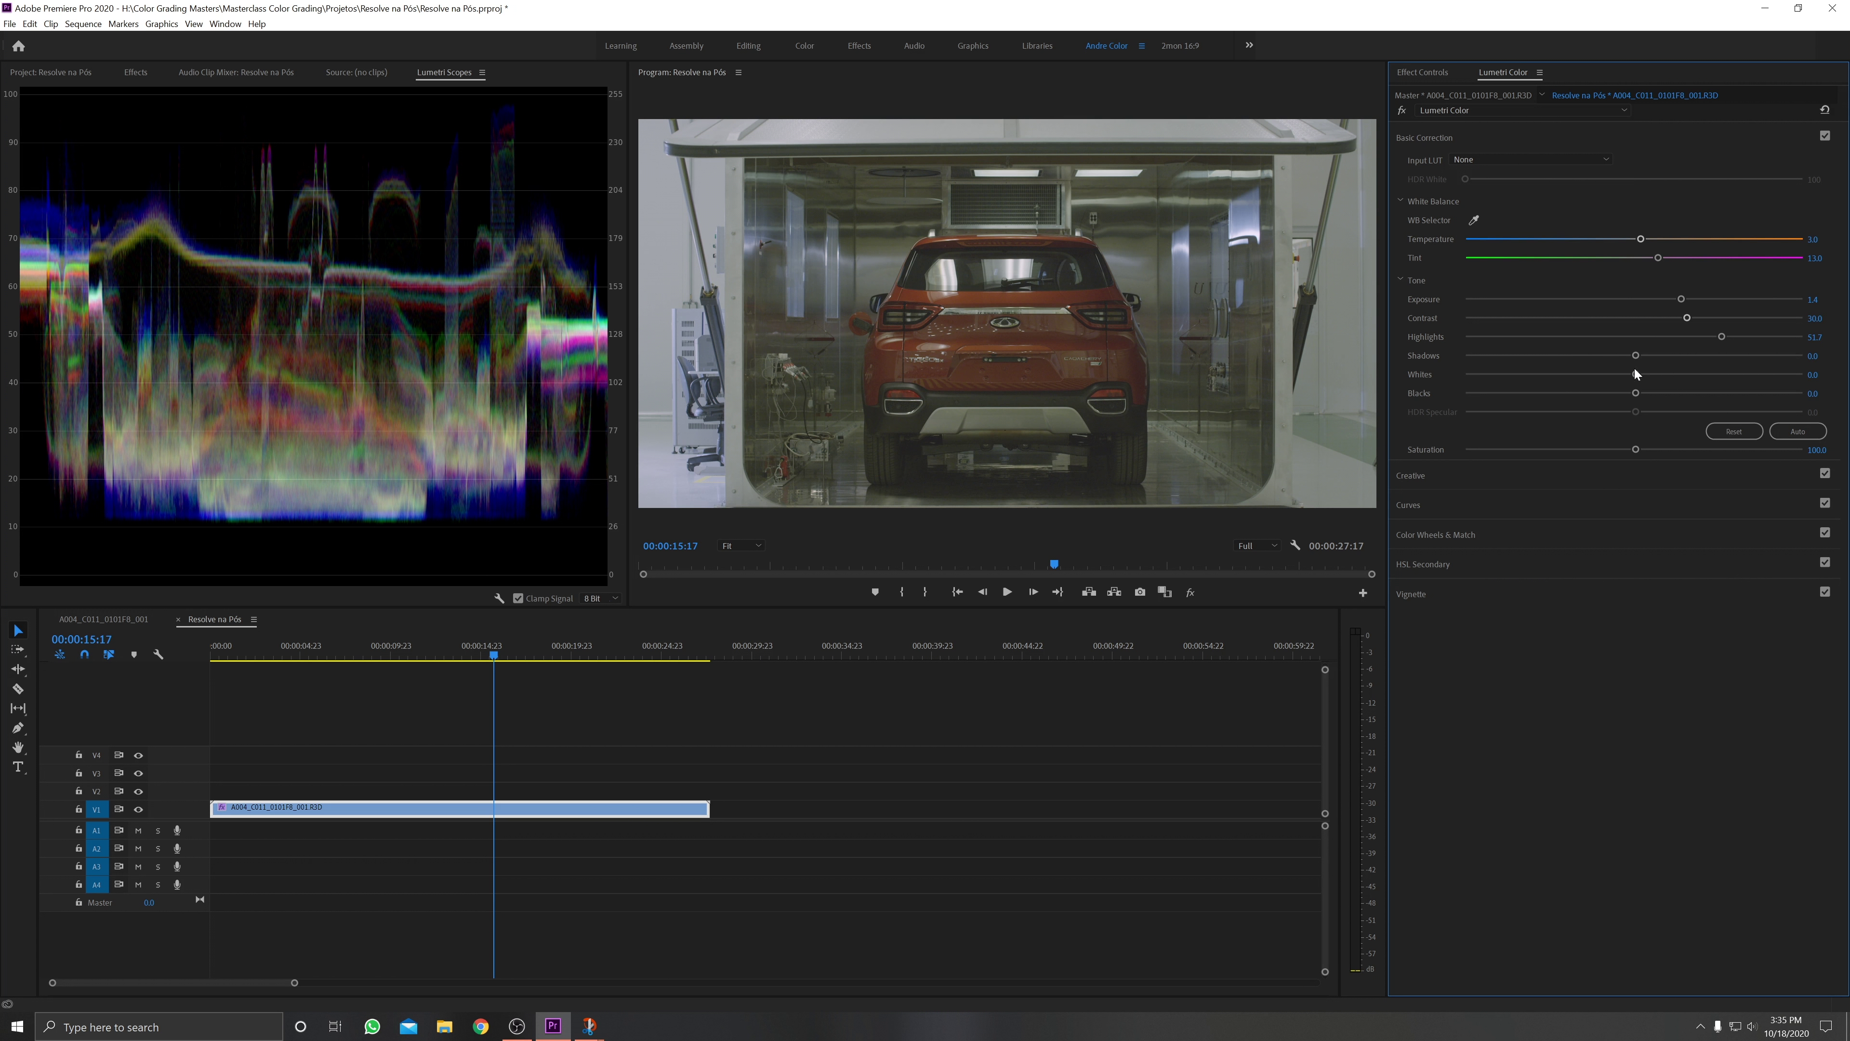
{"action": "left_click_drag", "start_coordinate": [1639, 354], "coordinate": [1591, 357]}
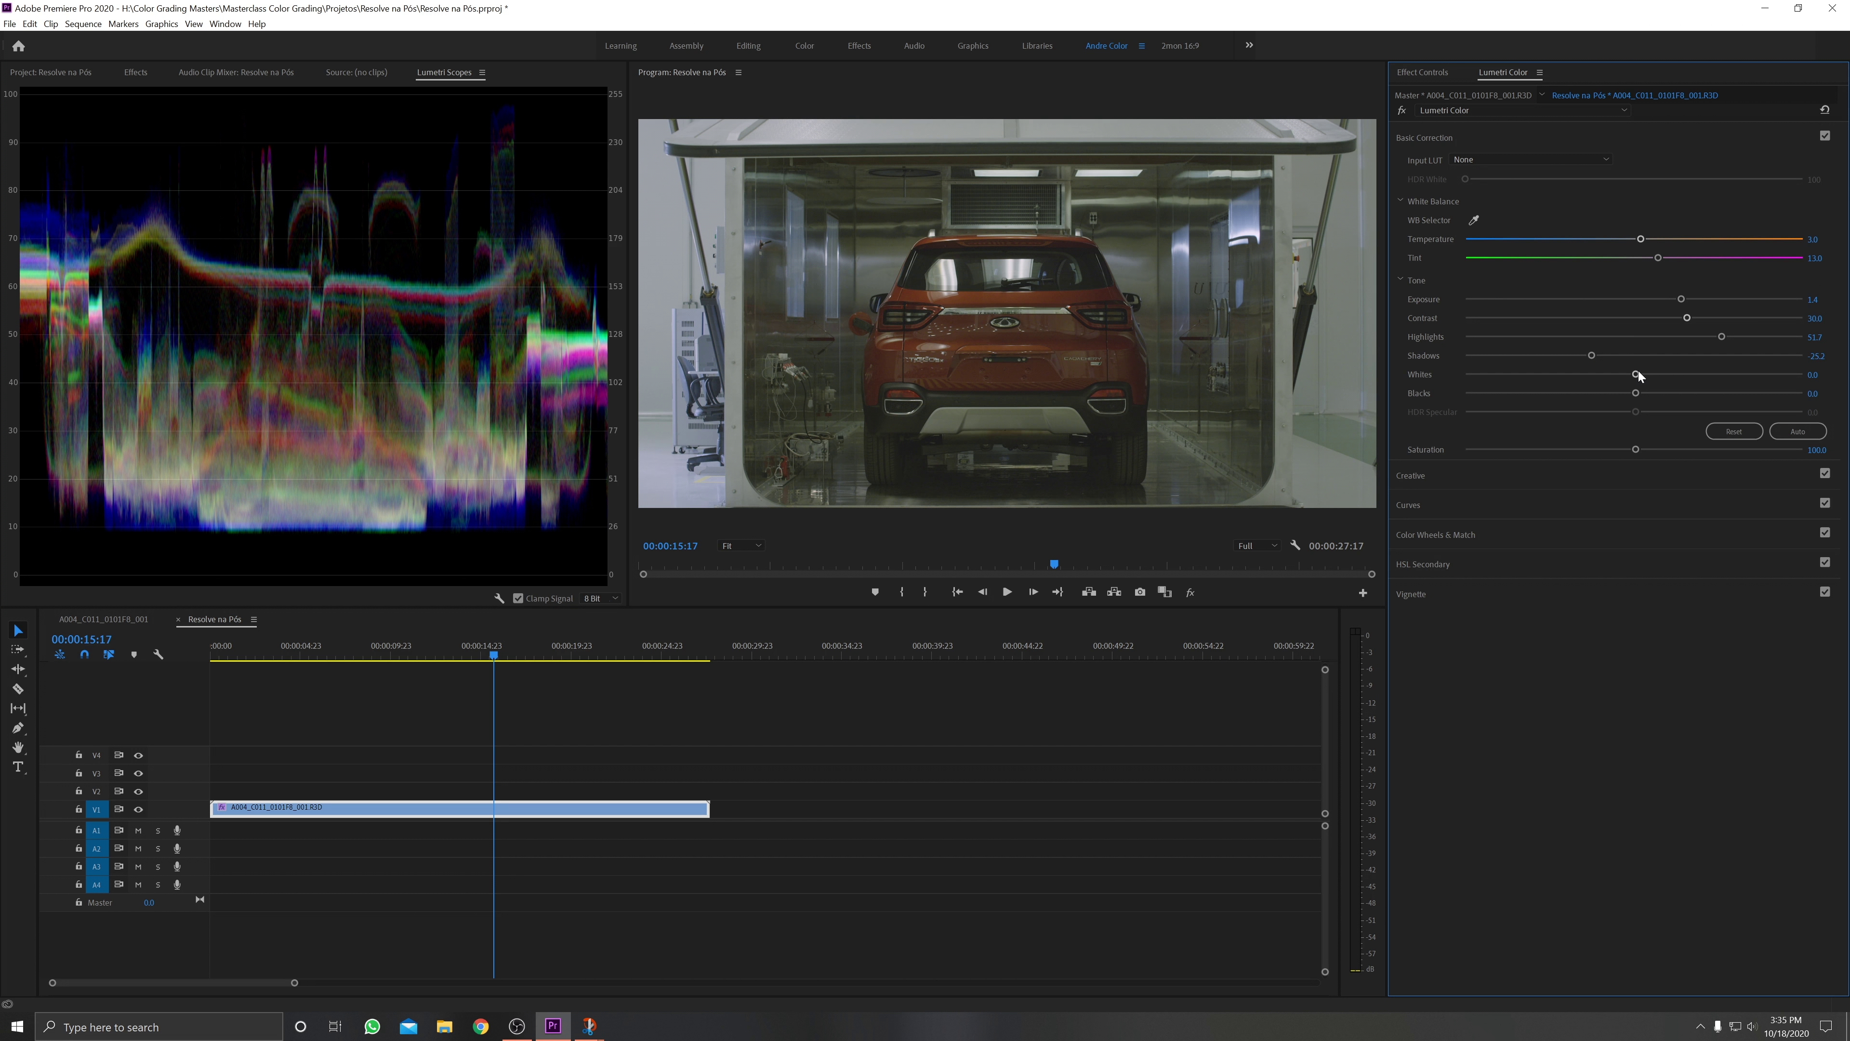
{"action": "left_click_drag", "start_coordinate": [1637, 374], "coordinate": [1668, 375]}
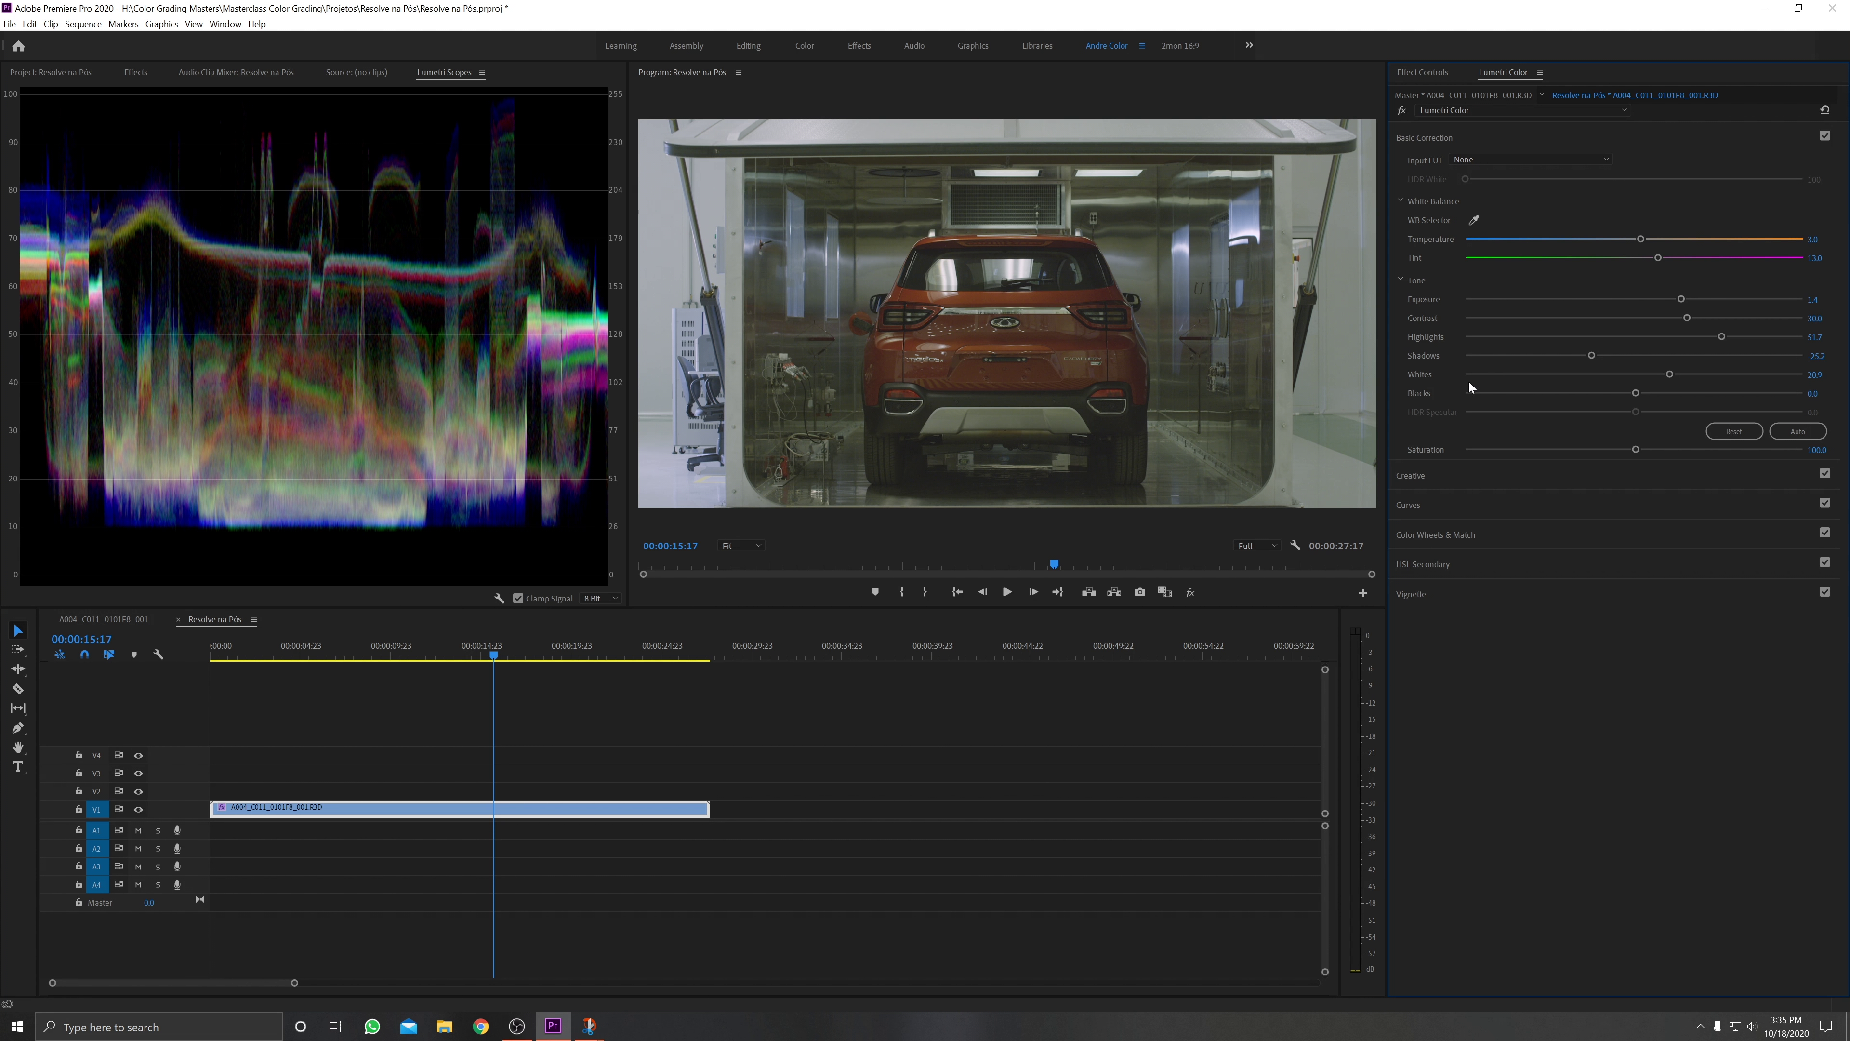
{"action": "left_click_drag", "start_coordinate": [1639, 392], "coordinate": [1618, 392]}
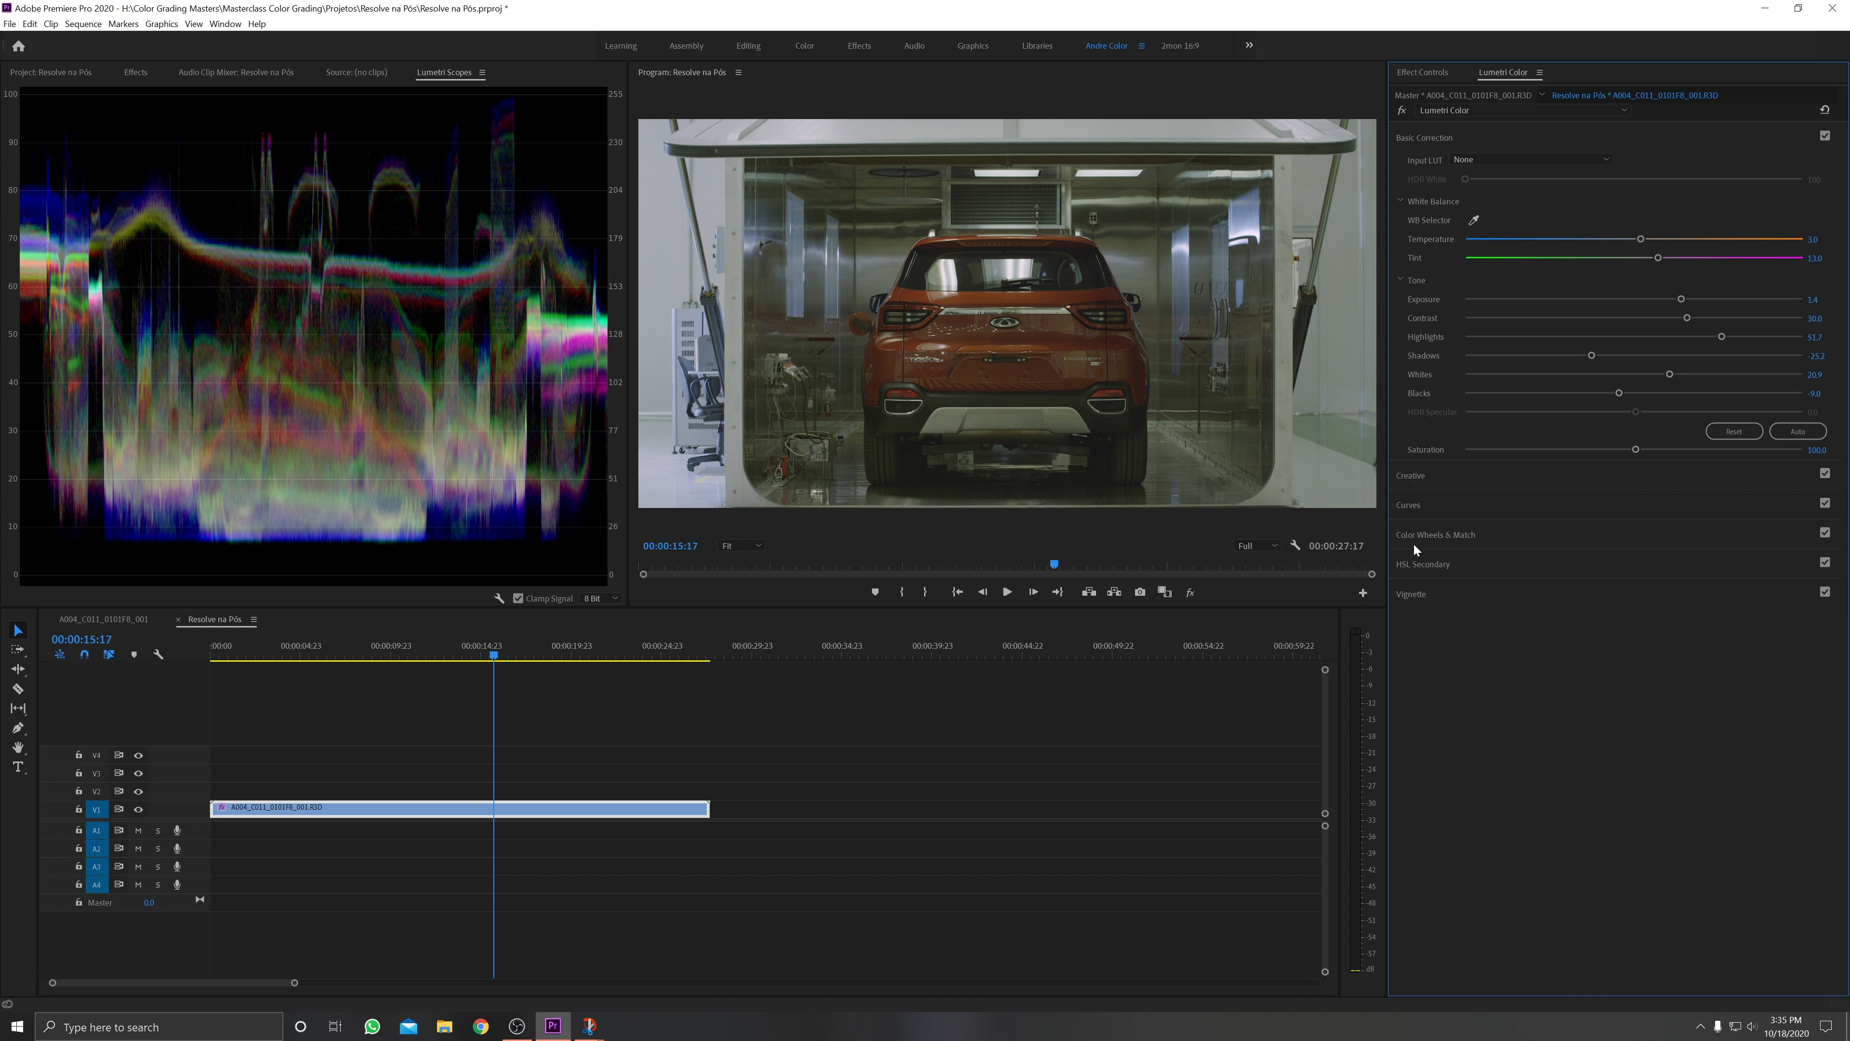
On the color wheels, darken shadows, brighten midtones, fine-tune highlights, and save the project
{"action": "left_click", "coordinate": [1421, 533]}
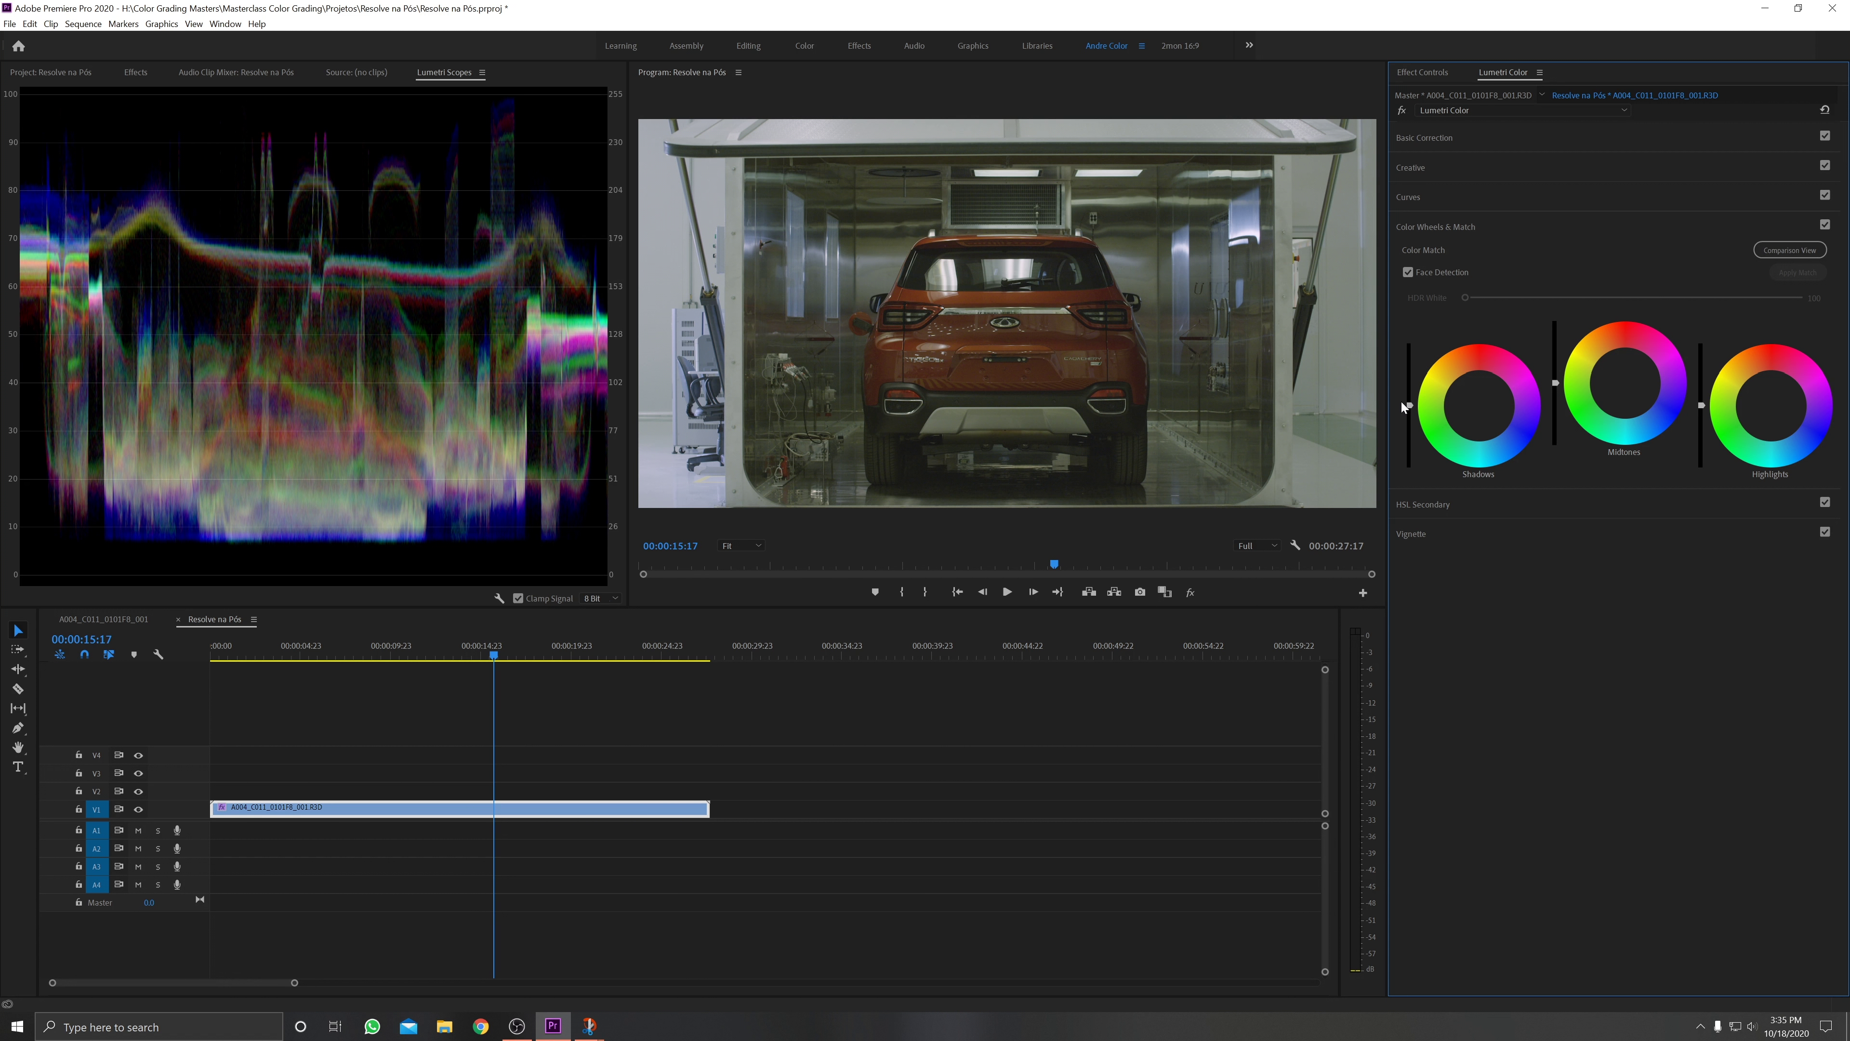
{"action": "left_click_drag", "start_coordinate": [1409, 412], "coordinate": [1409, 429]}
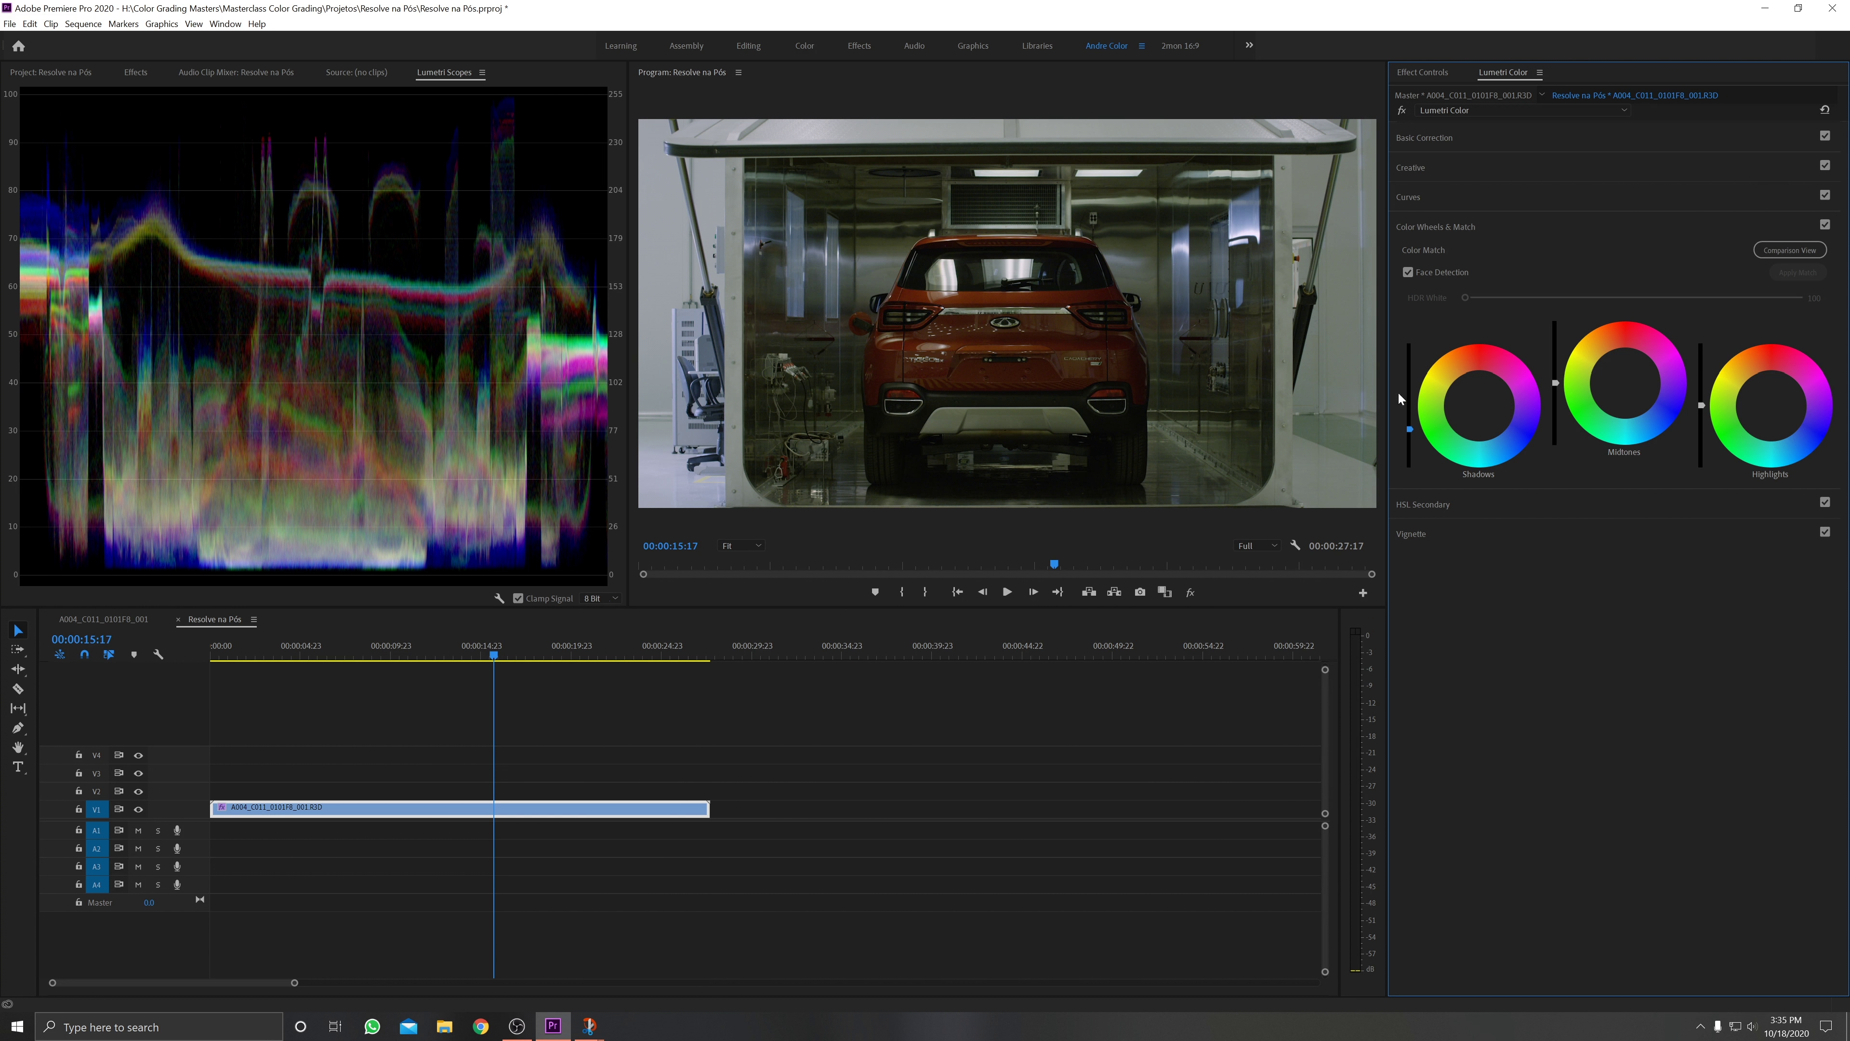
{"action": "left_click", "coordinate": [1555, 382]}
{"action": "left_click_drag", "start_coordinate": [1555, 378], "coordinate": [1555, 361]}
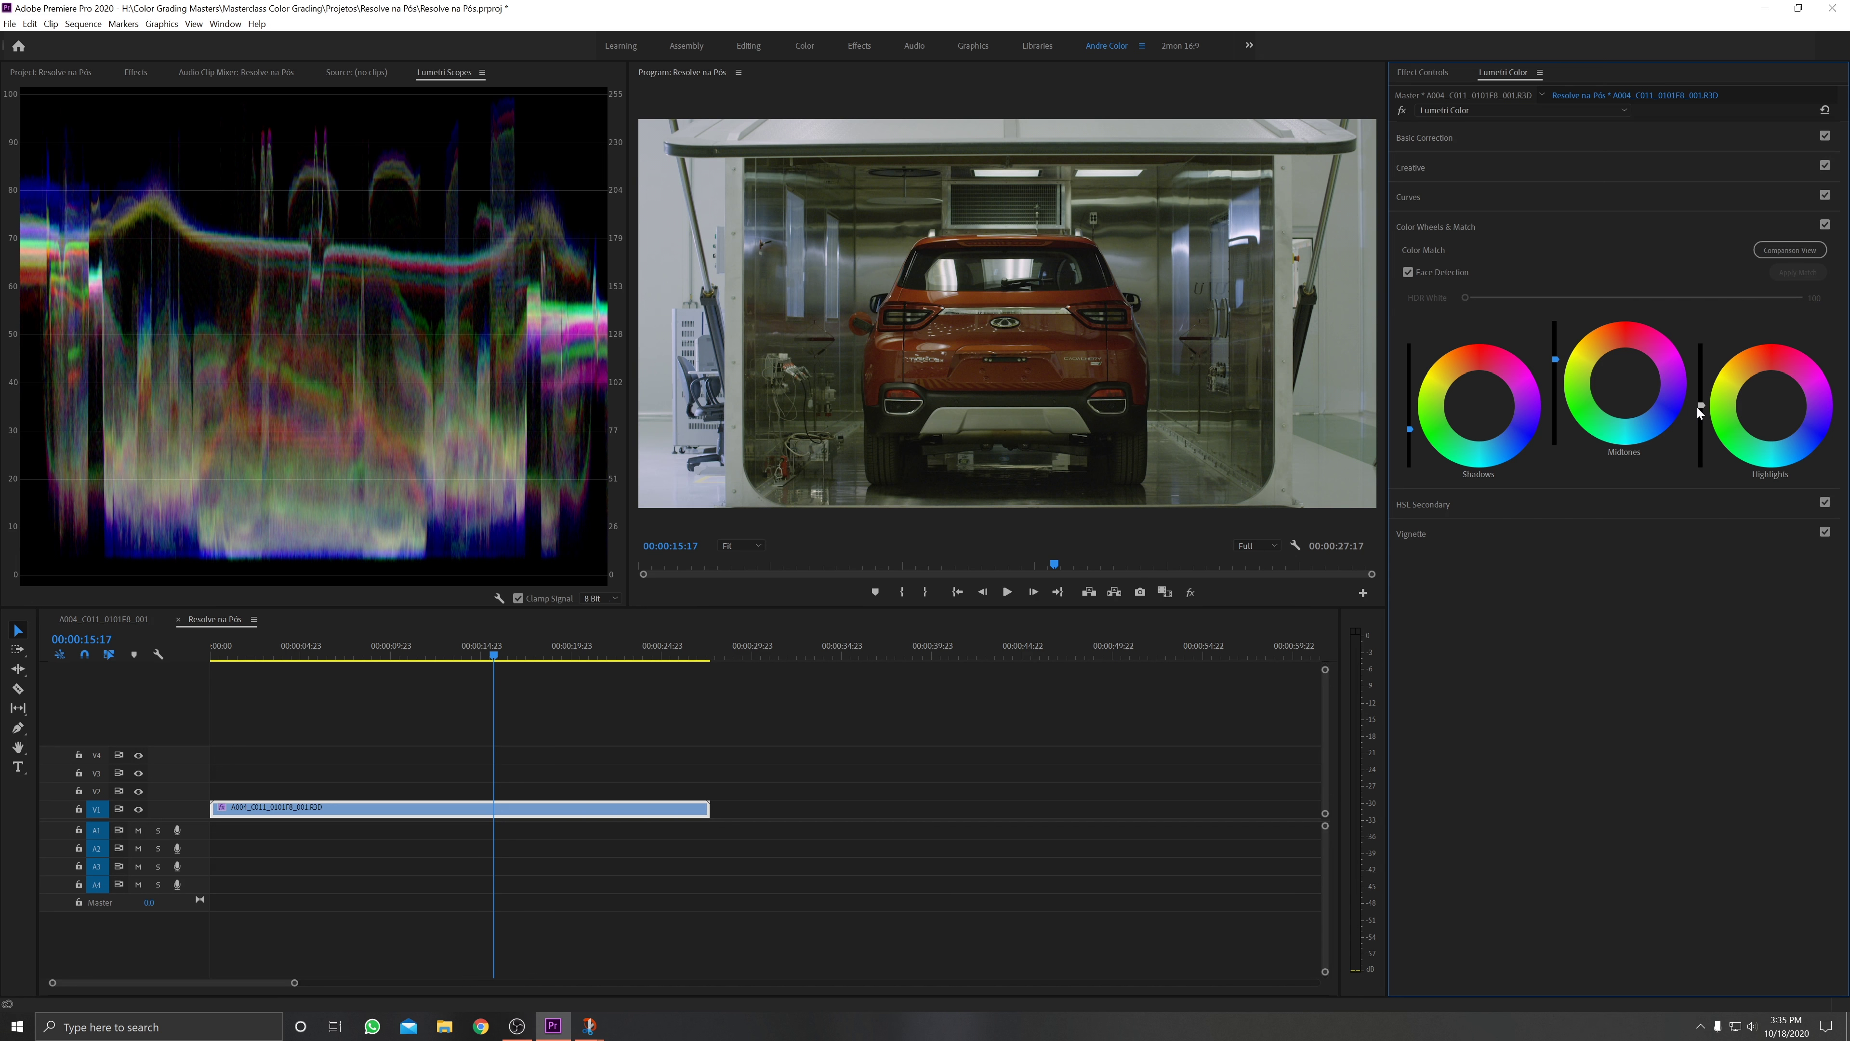
{"action": "left_click_drag", "start_coordinate": [1700, 404], "coordinate": [1701, 382]}
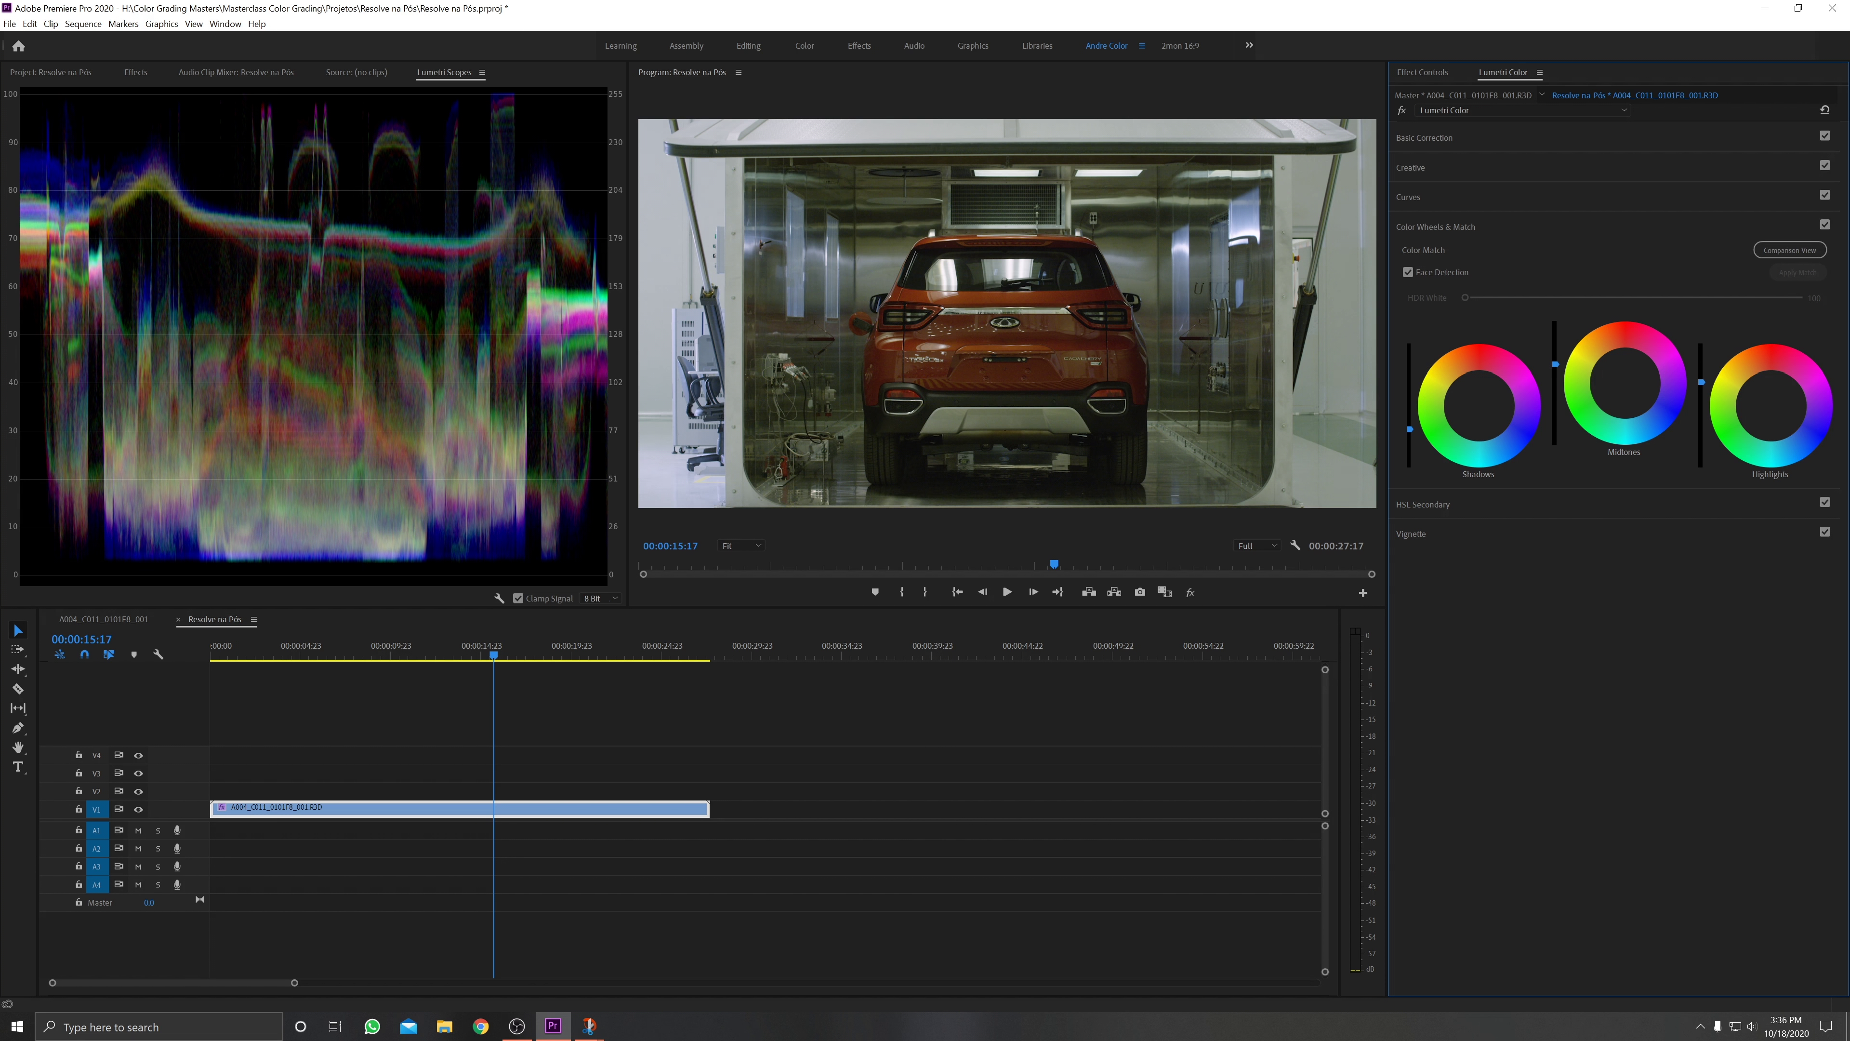
{"action": "left_click_drag", "start_coordinate": [1555, 364], "coordinate": [1556, 359]}
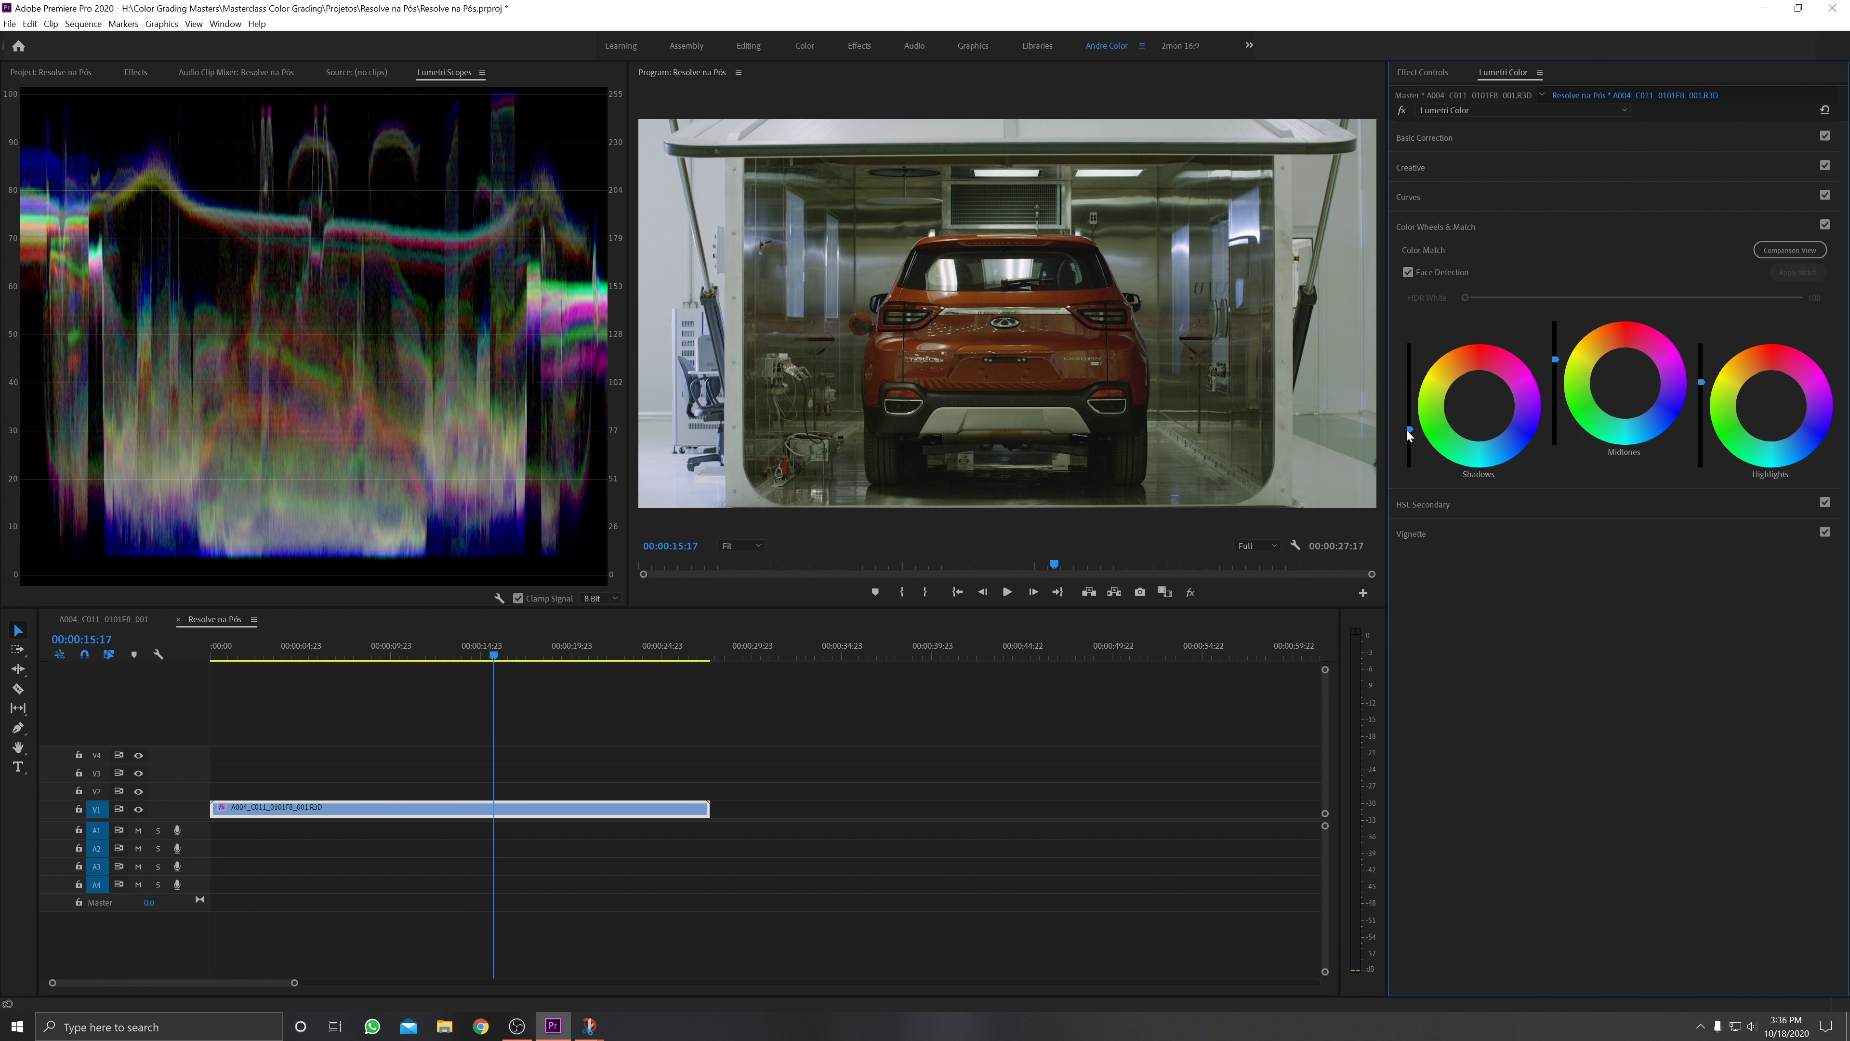
{"action": "left_click_drag", "start_coordinate": [1410, 430], "coordinate": [1409, 439]}
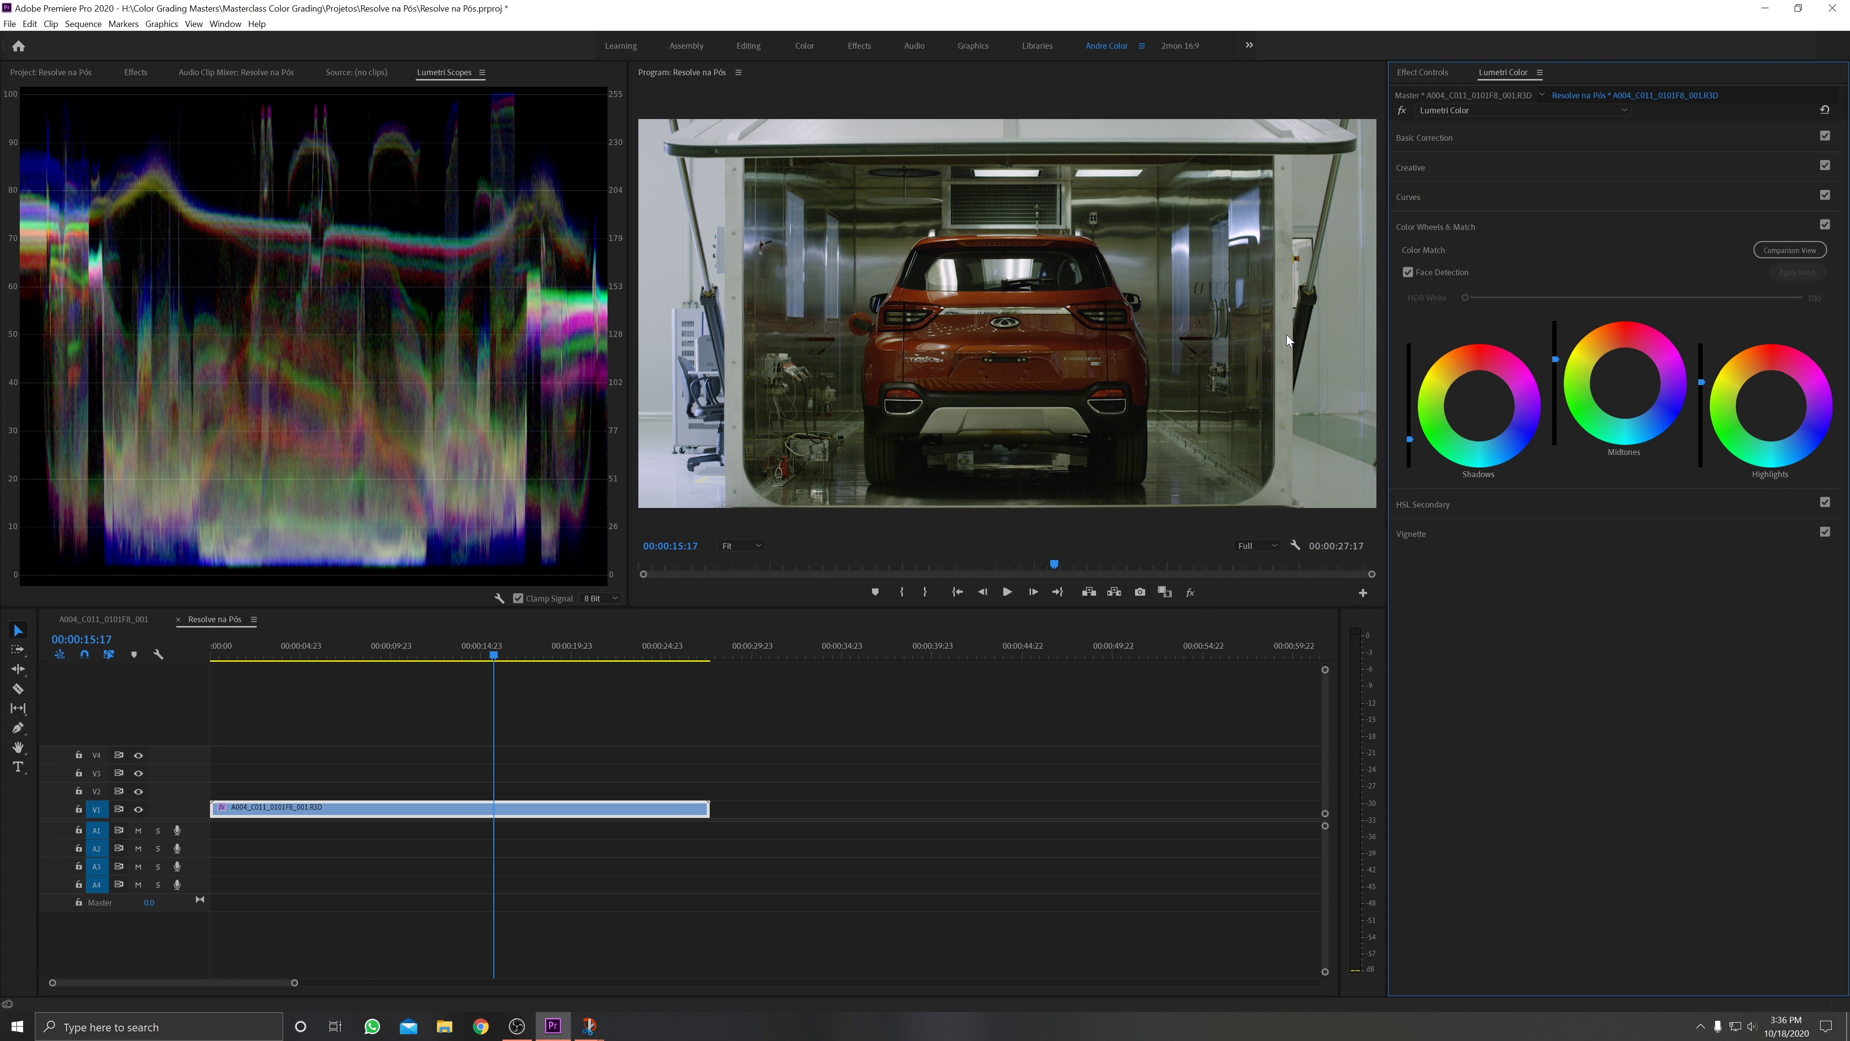
{"action": "key", "text": "ctrl+s"}
{"action": "left_click_drag", "start_coordinate": [1702, 382], "coordinate": [1702, 392]}
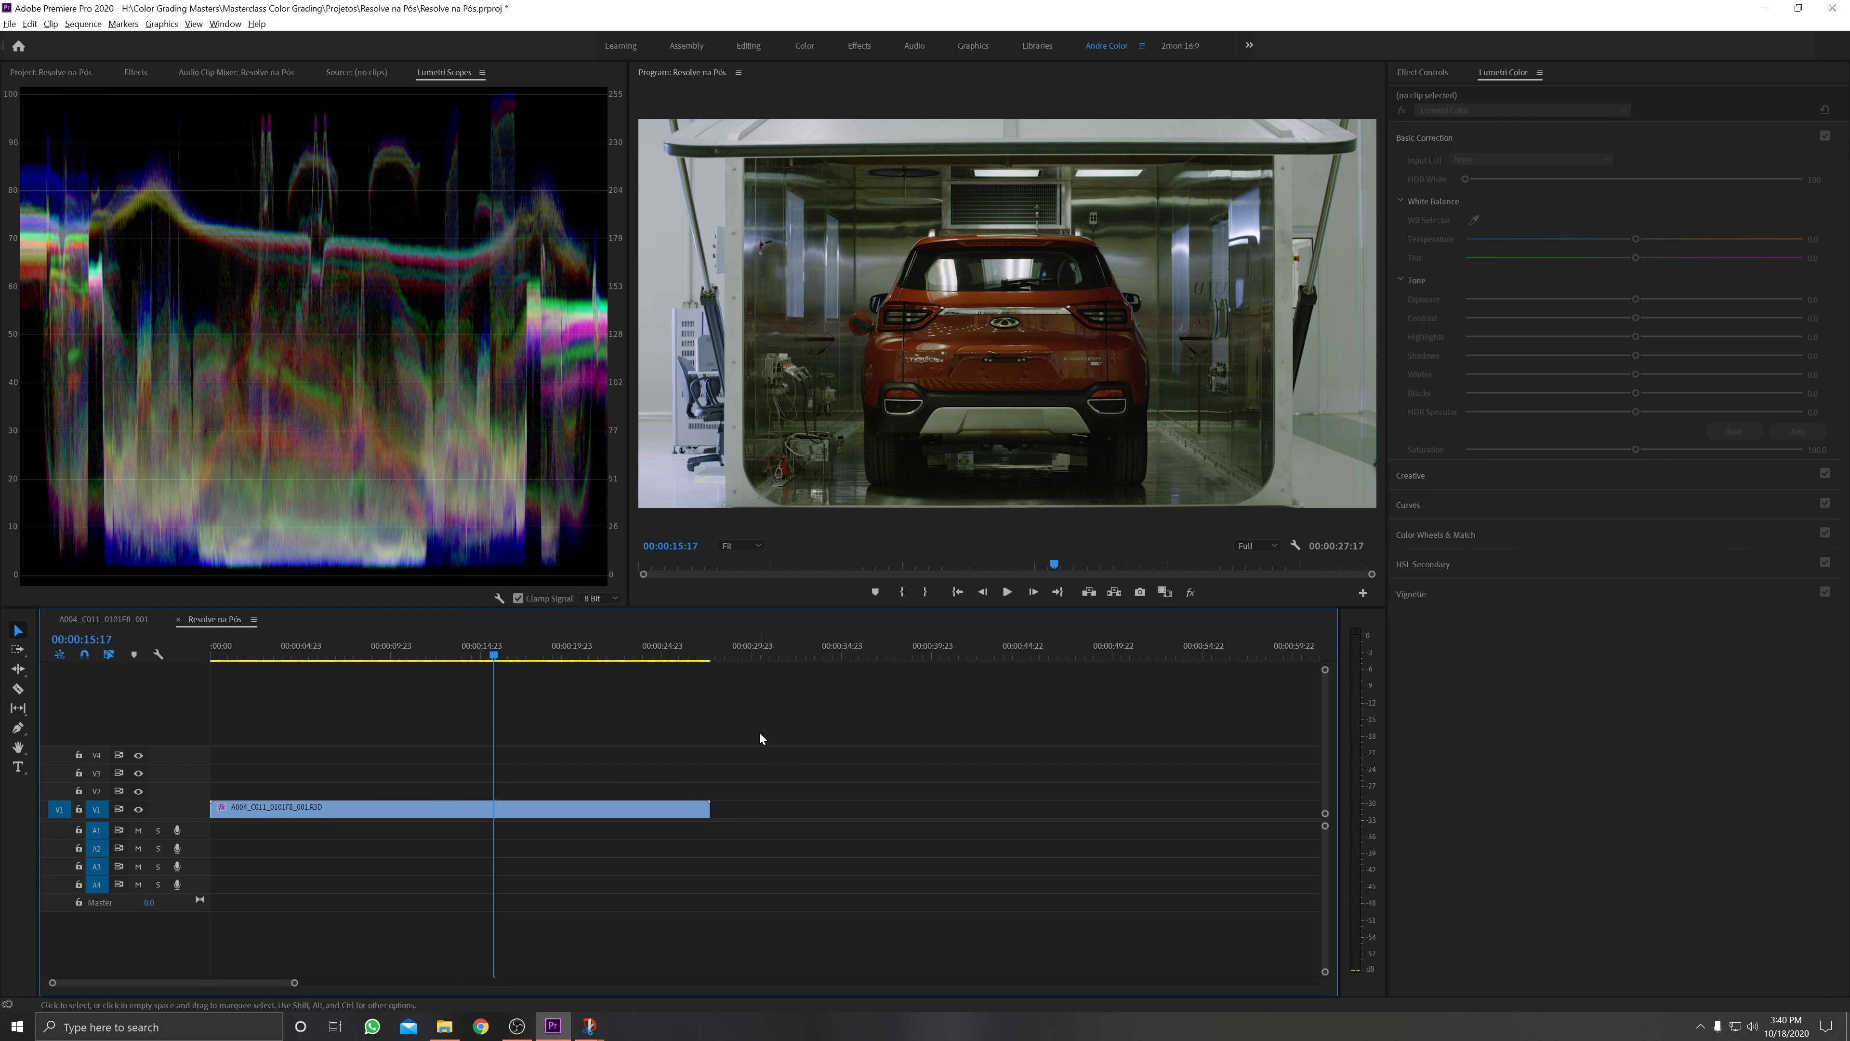
Drag the Adjustment Layer onto track V2 above the car clip and select it for grading
{"action": "left_click", "coordinate": [59, 73]}
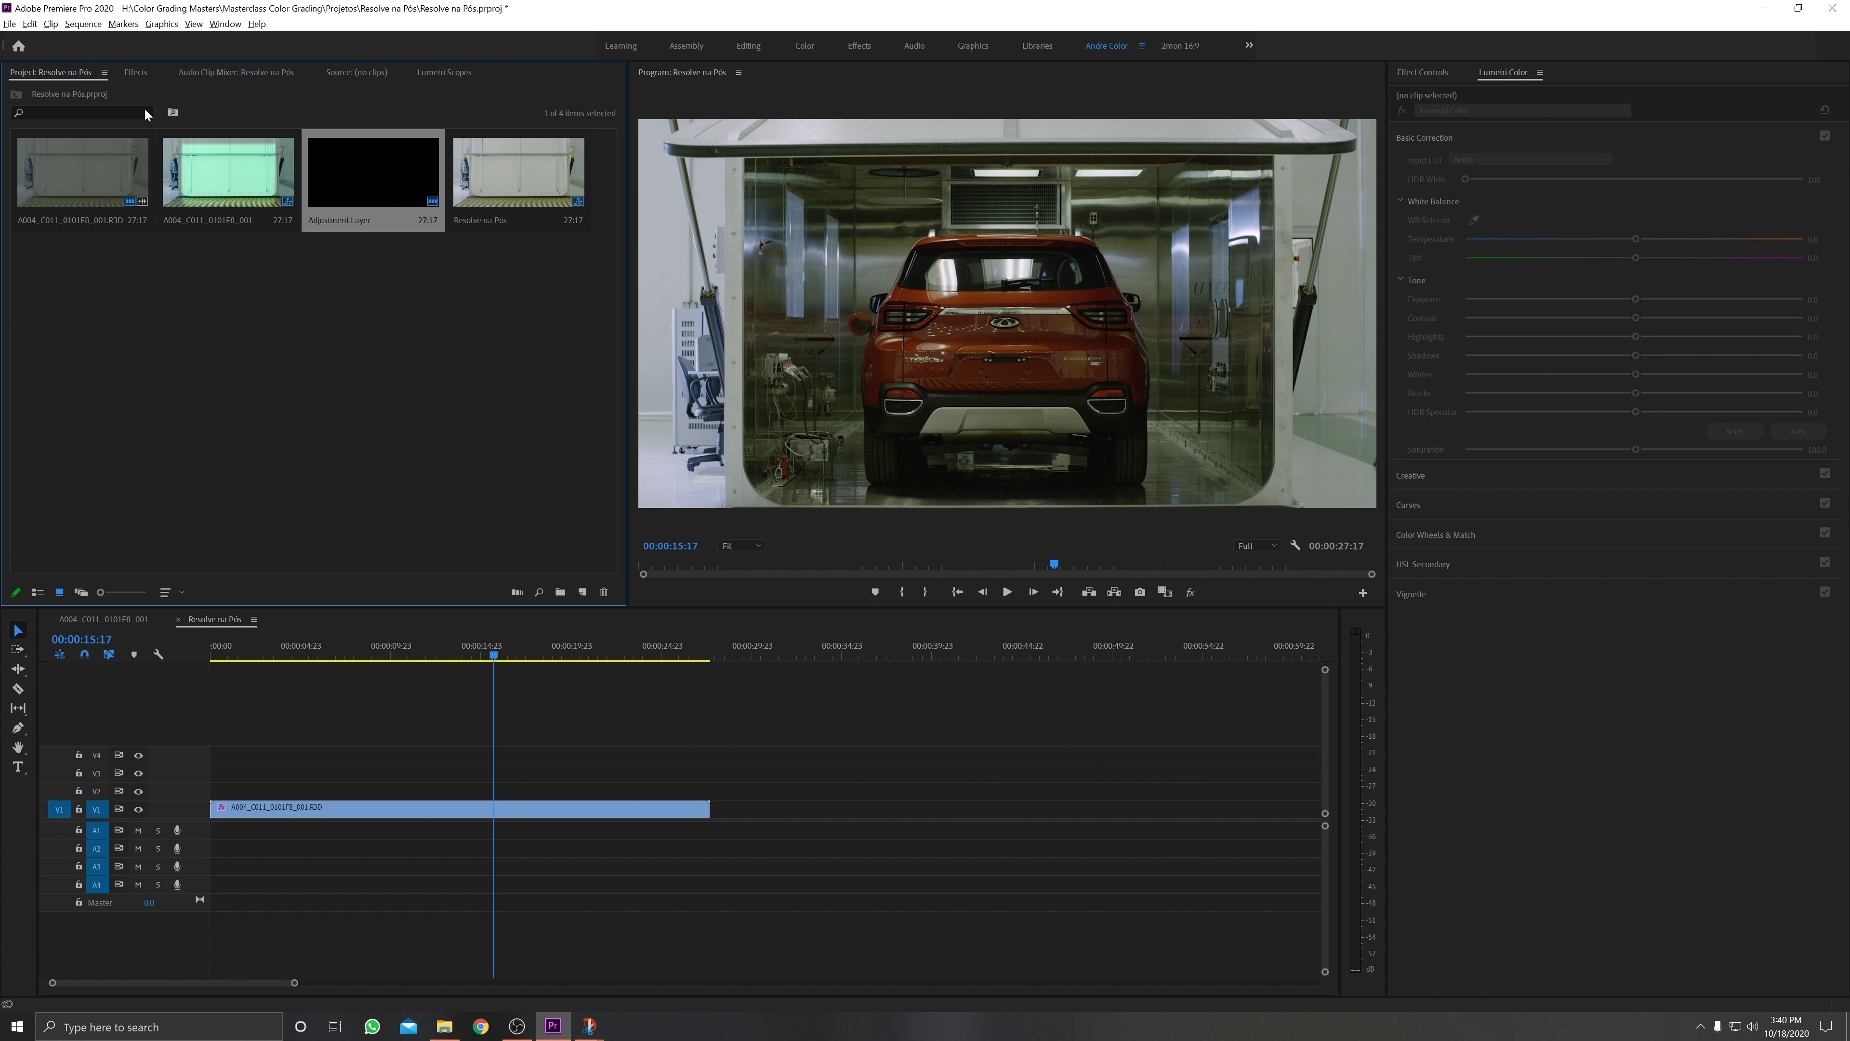
{"action": "left_click_drag", "start_coordinate": [399, 362], "coordinate": [195, 787]}
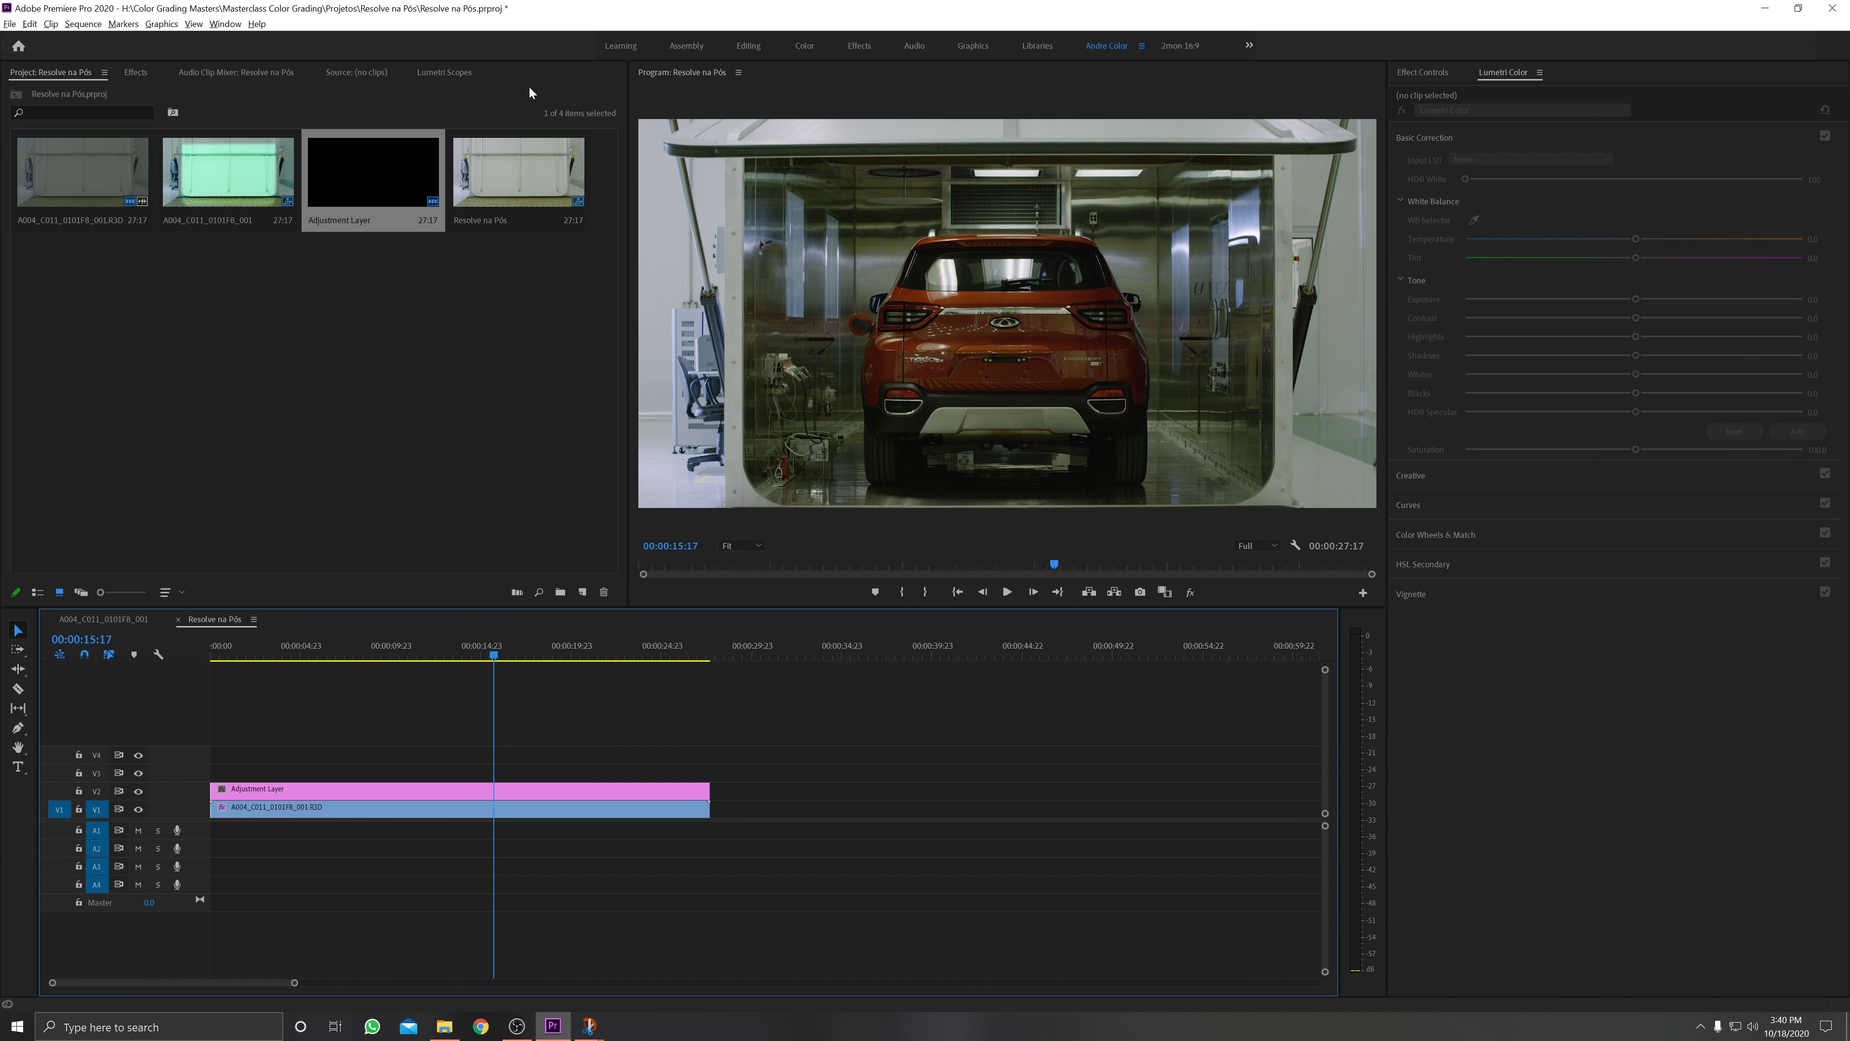
{"action": "left_click", "coordinate": [441, 73]}
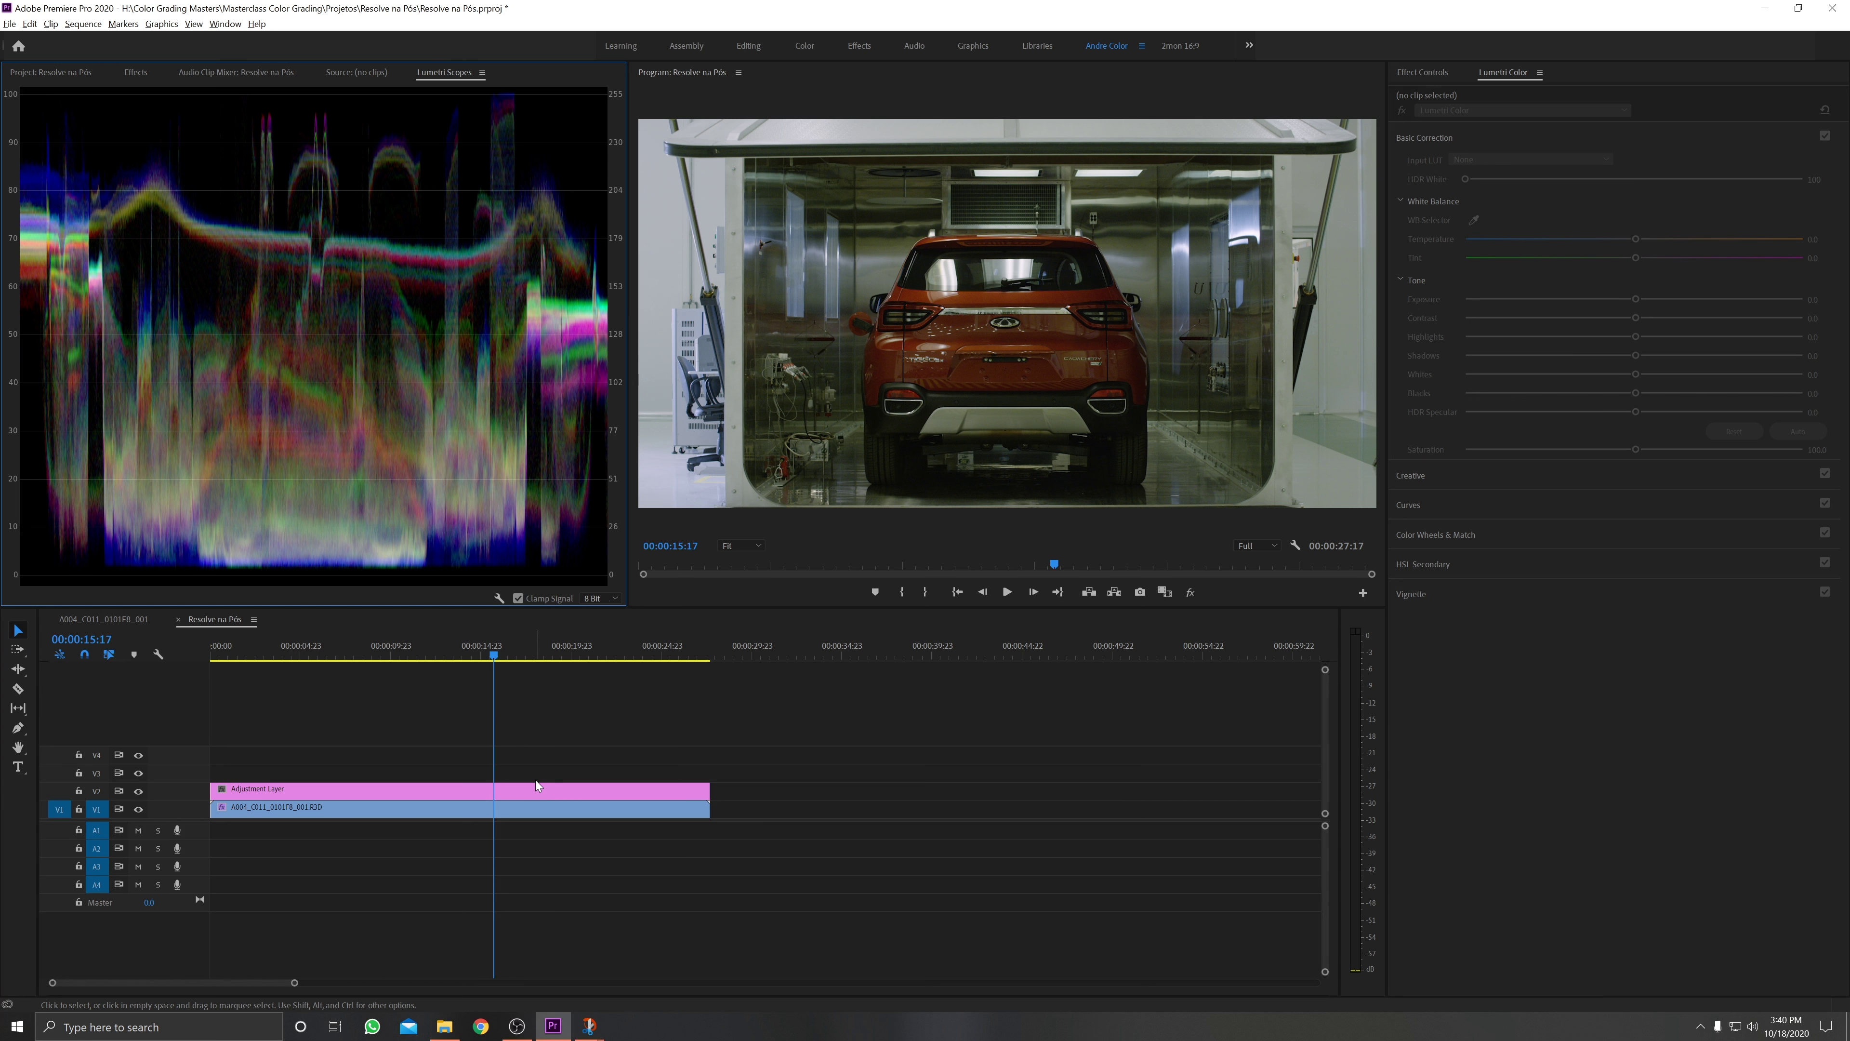
{"action": "left_click", "coordinate": [538, 784]}
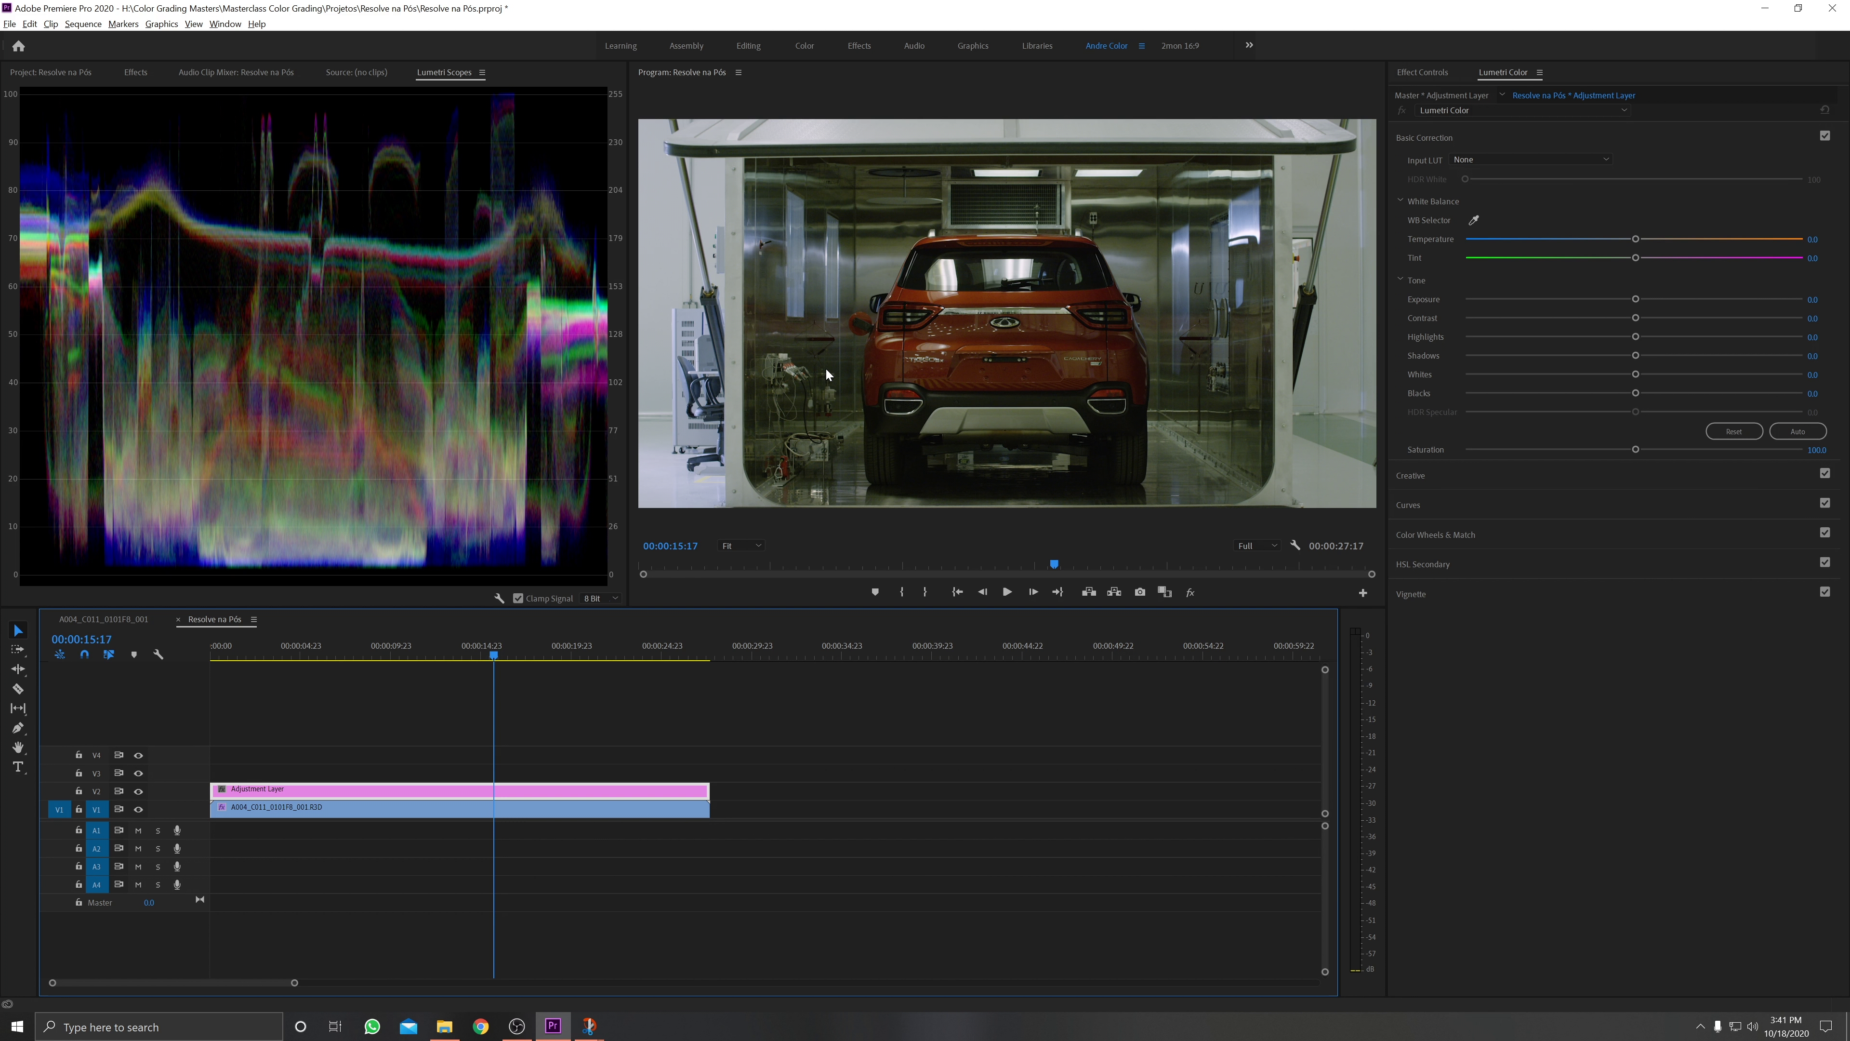
Load the LPP Tetrachrome 400_CIN LUT onto the adjustment layer
{"action": "left_click", "coordinate": [1530, 159]}
{"action": "key", "text": "Escape"}
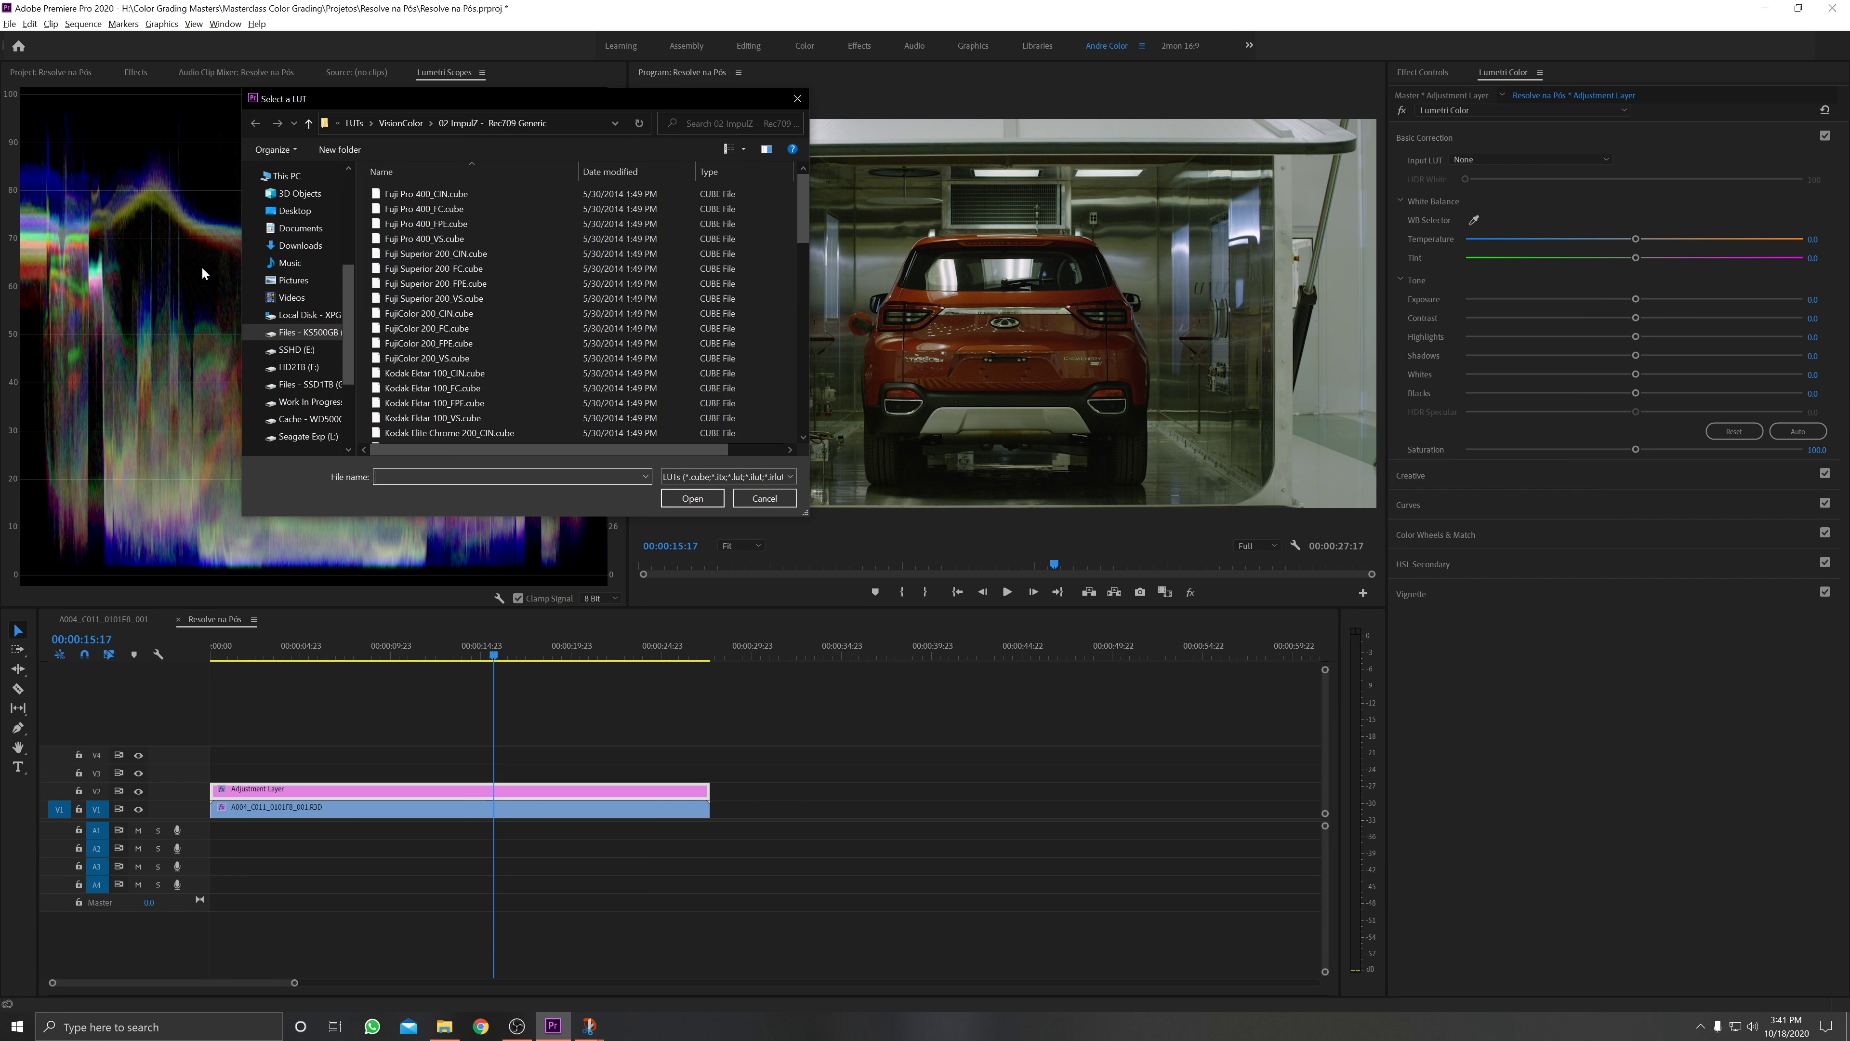
{"action": "scroll", "coordinate": [486, 319], "scroll_direction": "down", "scroll_amount": 5}
{"action": "scroll", "coordinate": [495, 319], "scroll_direction": "down", "scroll_amount": 9}
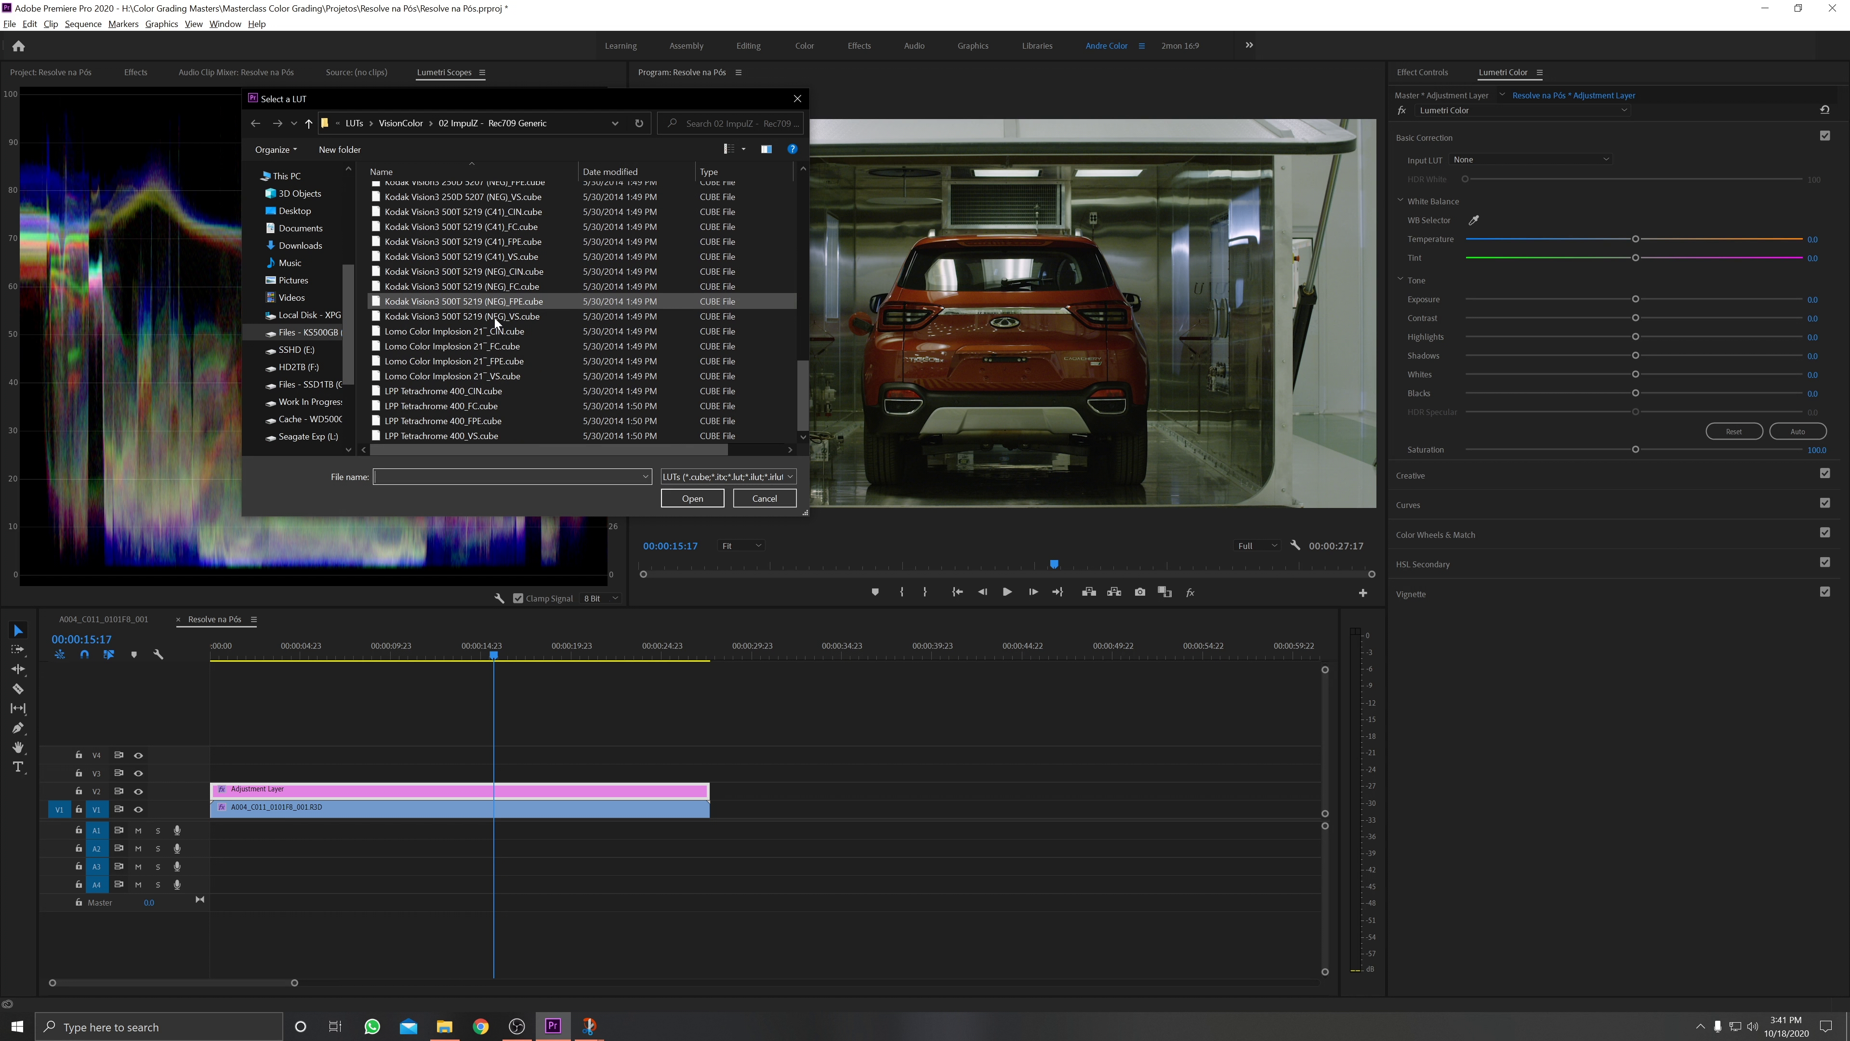
{"action": "left_click", "coordinate": [487, 391]}
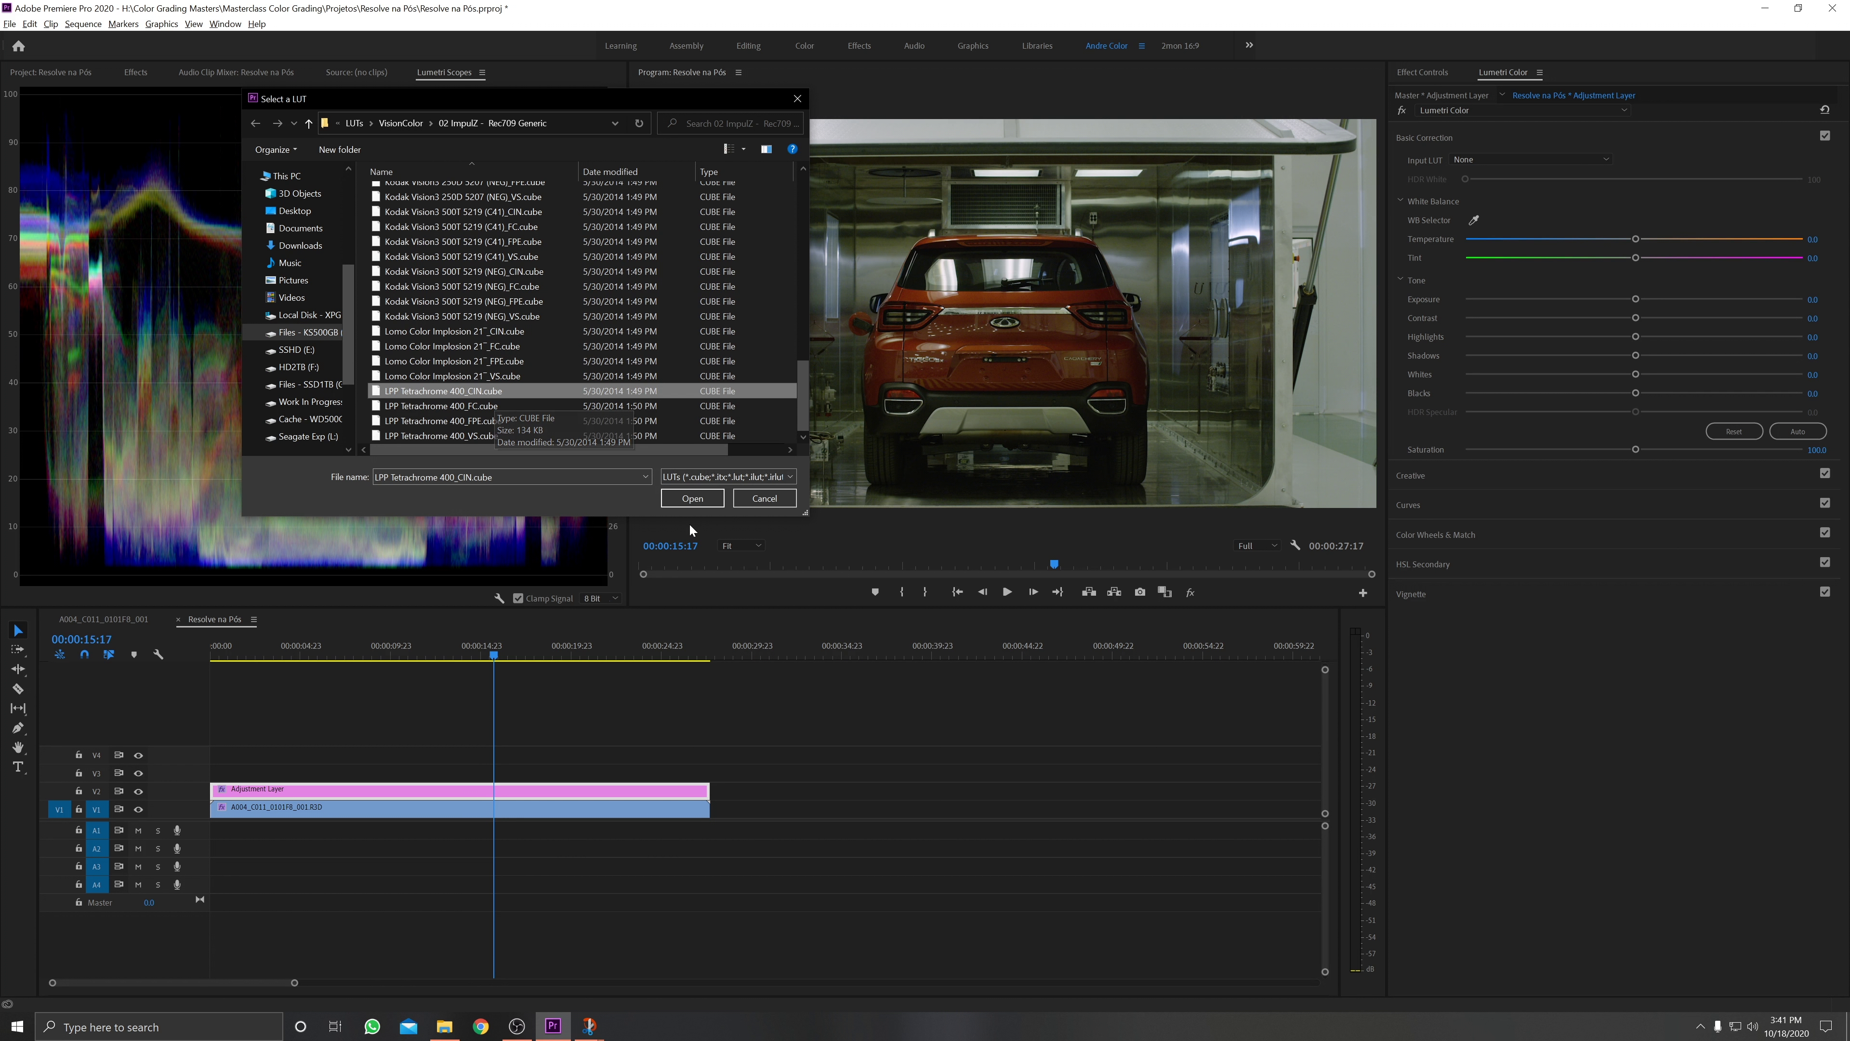
{"action": "left_click", "coordinate": [694, 500]}
Try Creative looks and apply Cineon to Kodak 2393 FPE (D55) as the Look
{"action": "left_click", "coordinate": [1420, 478]}
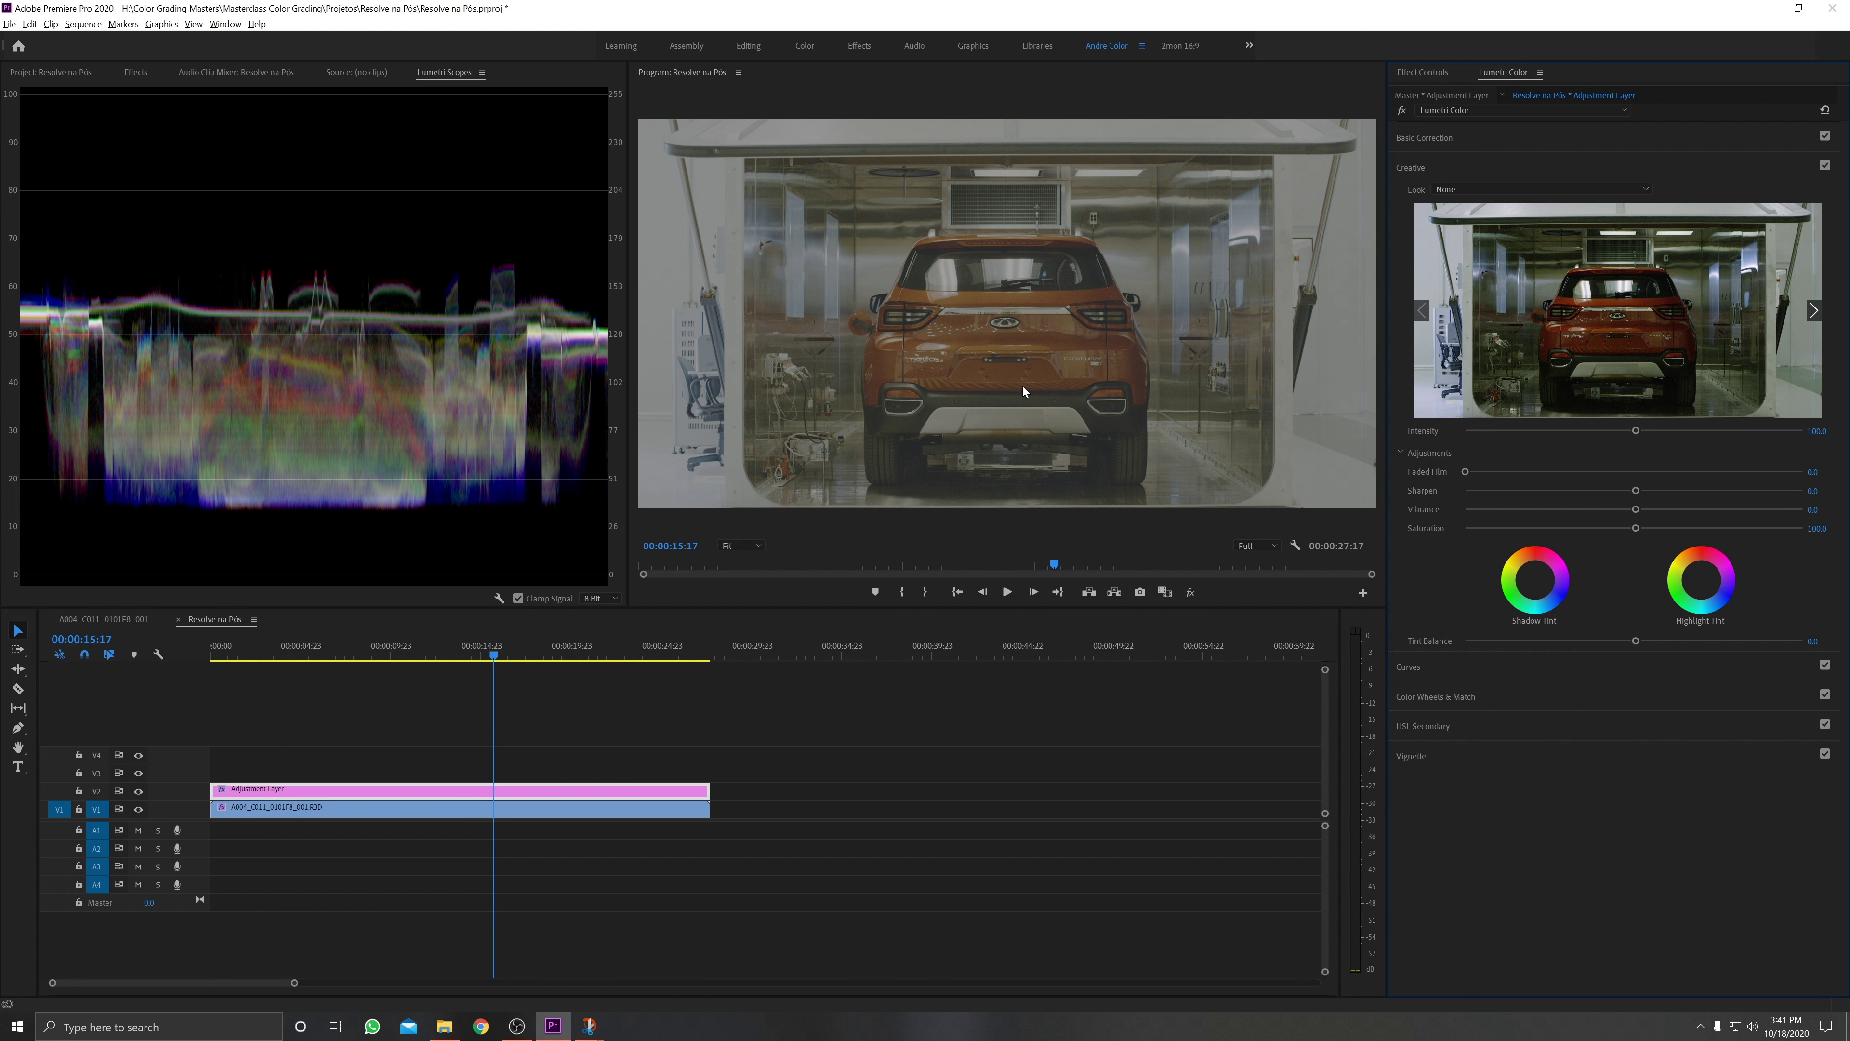
{"action": "left_click", "coordinate": [1520, 184]}
{"action": "left_click", "coordinate": [1489, 515]}
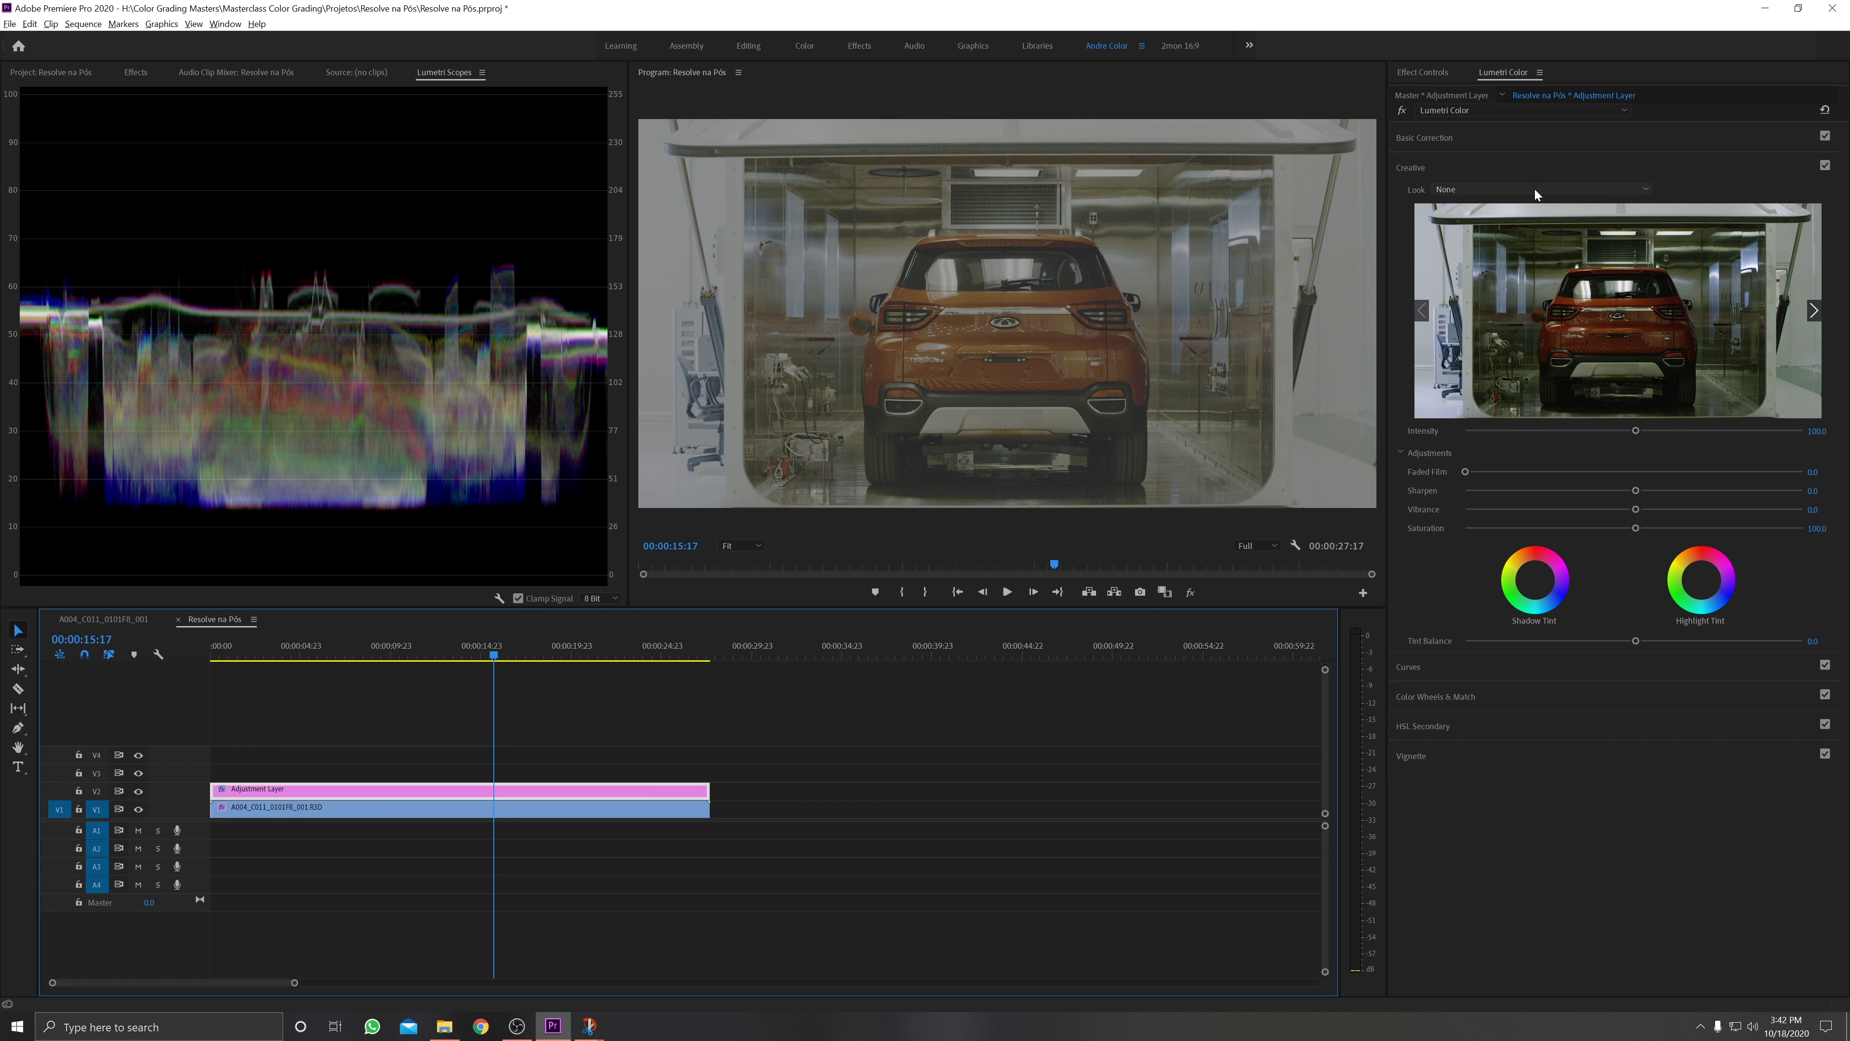
{"action": "left_click", "coordinate": [1484, 185]}
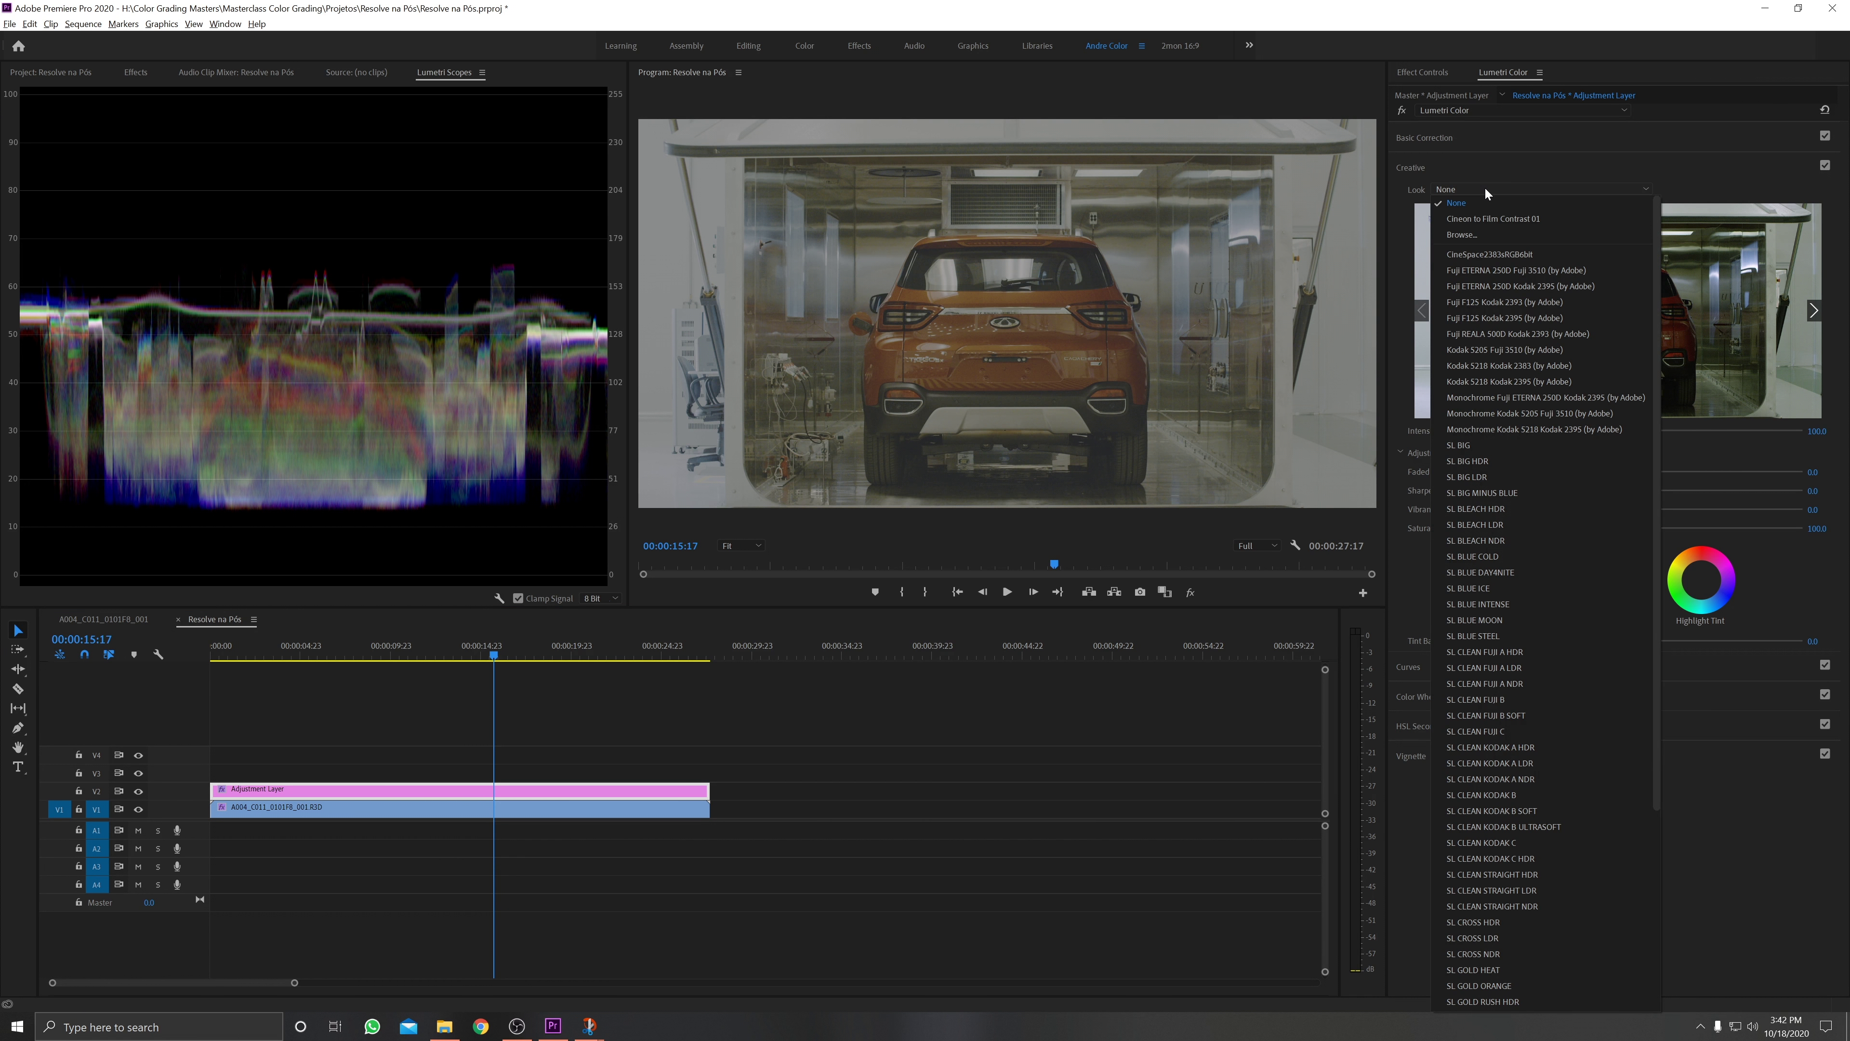
{"action": "left_click", "coordinate": [1489, 233]}
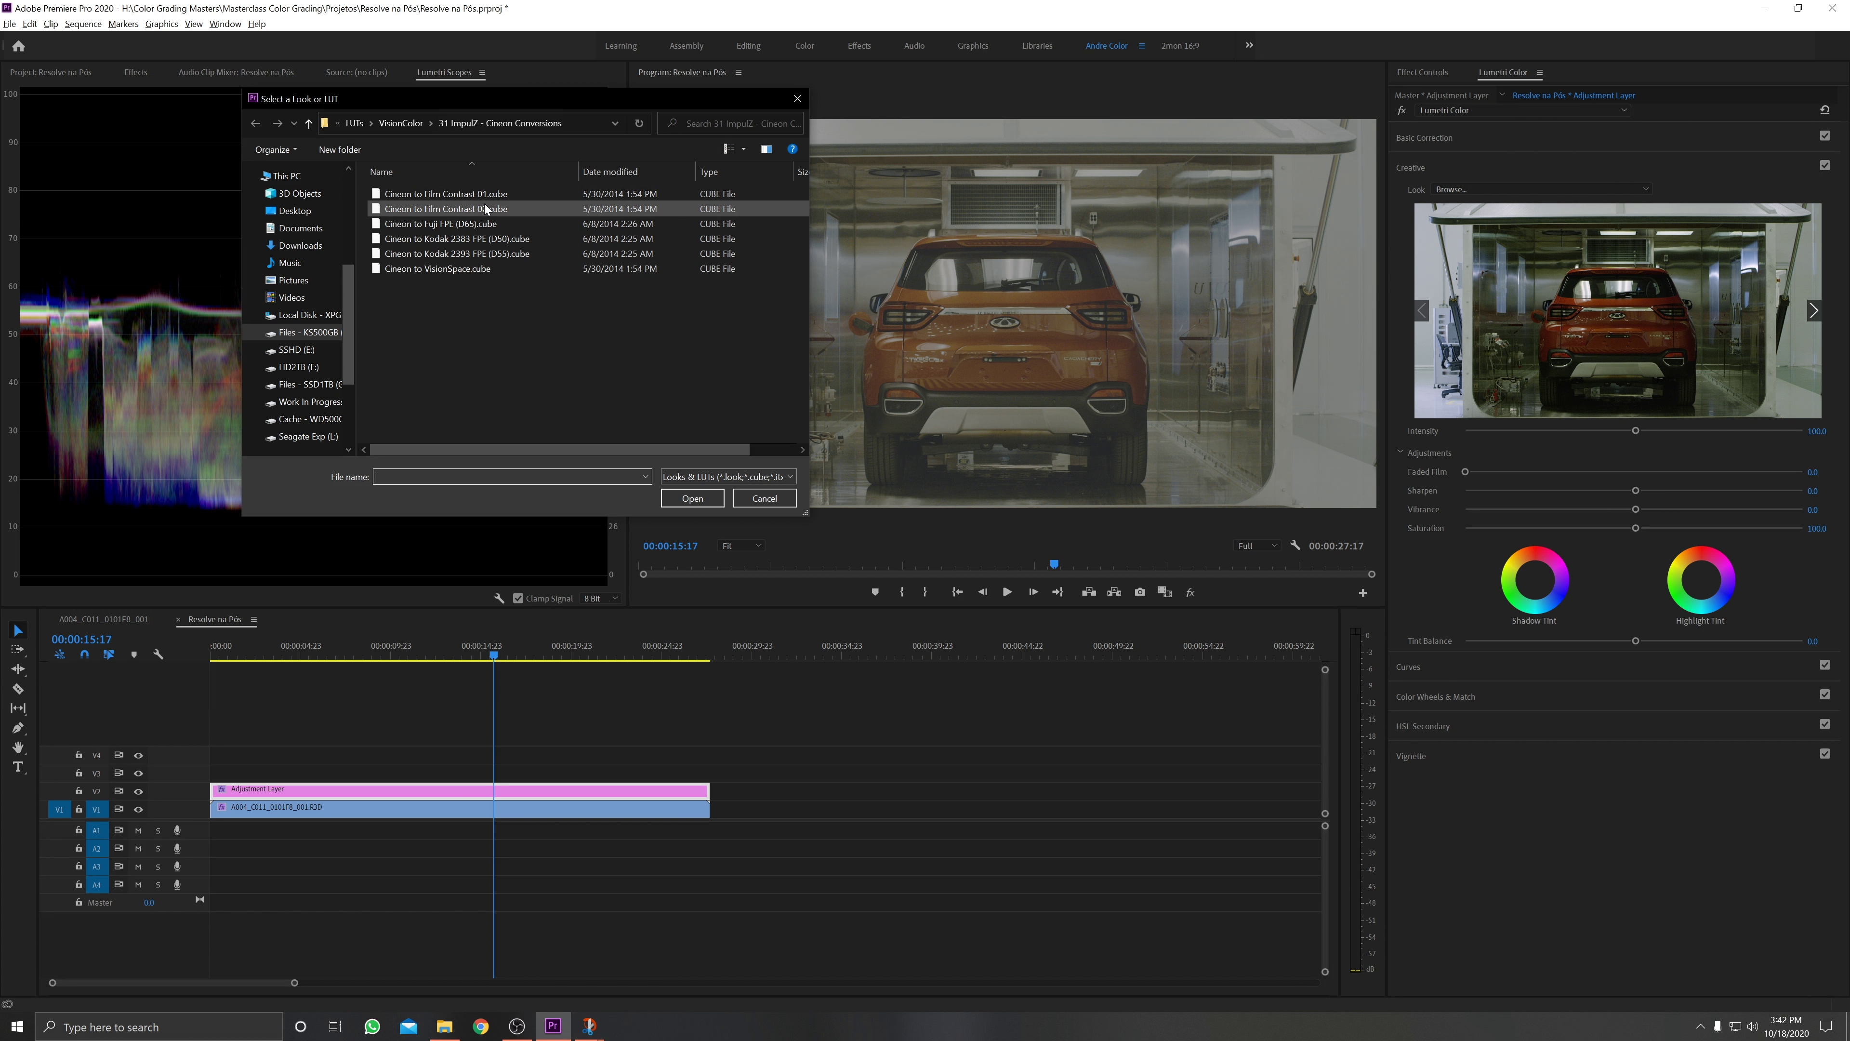
{"action": "left_click", "coordinate": [510, 195]}
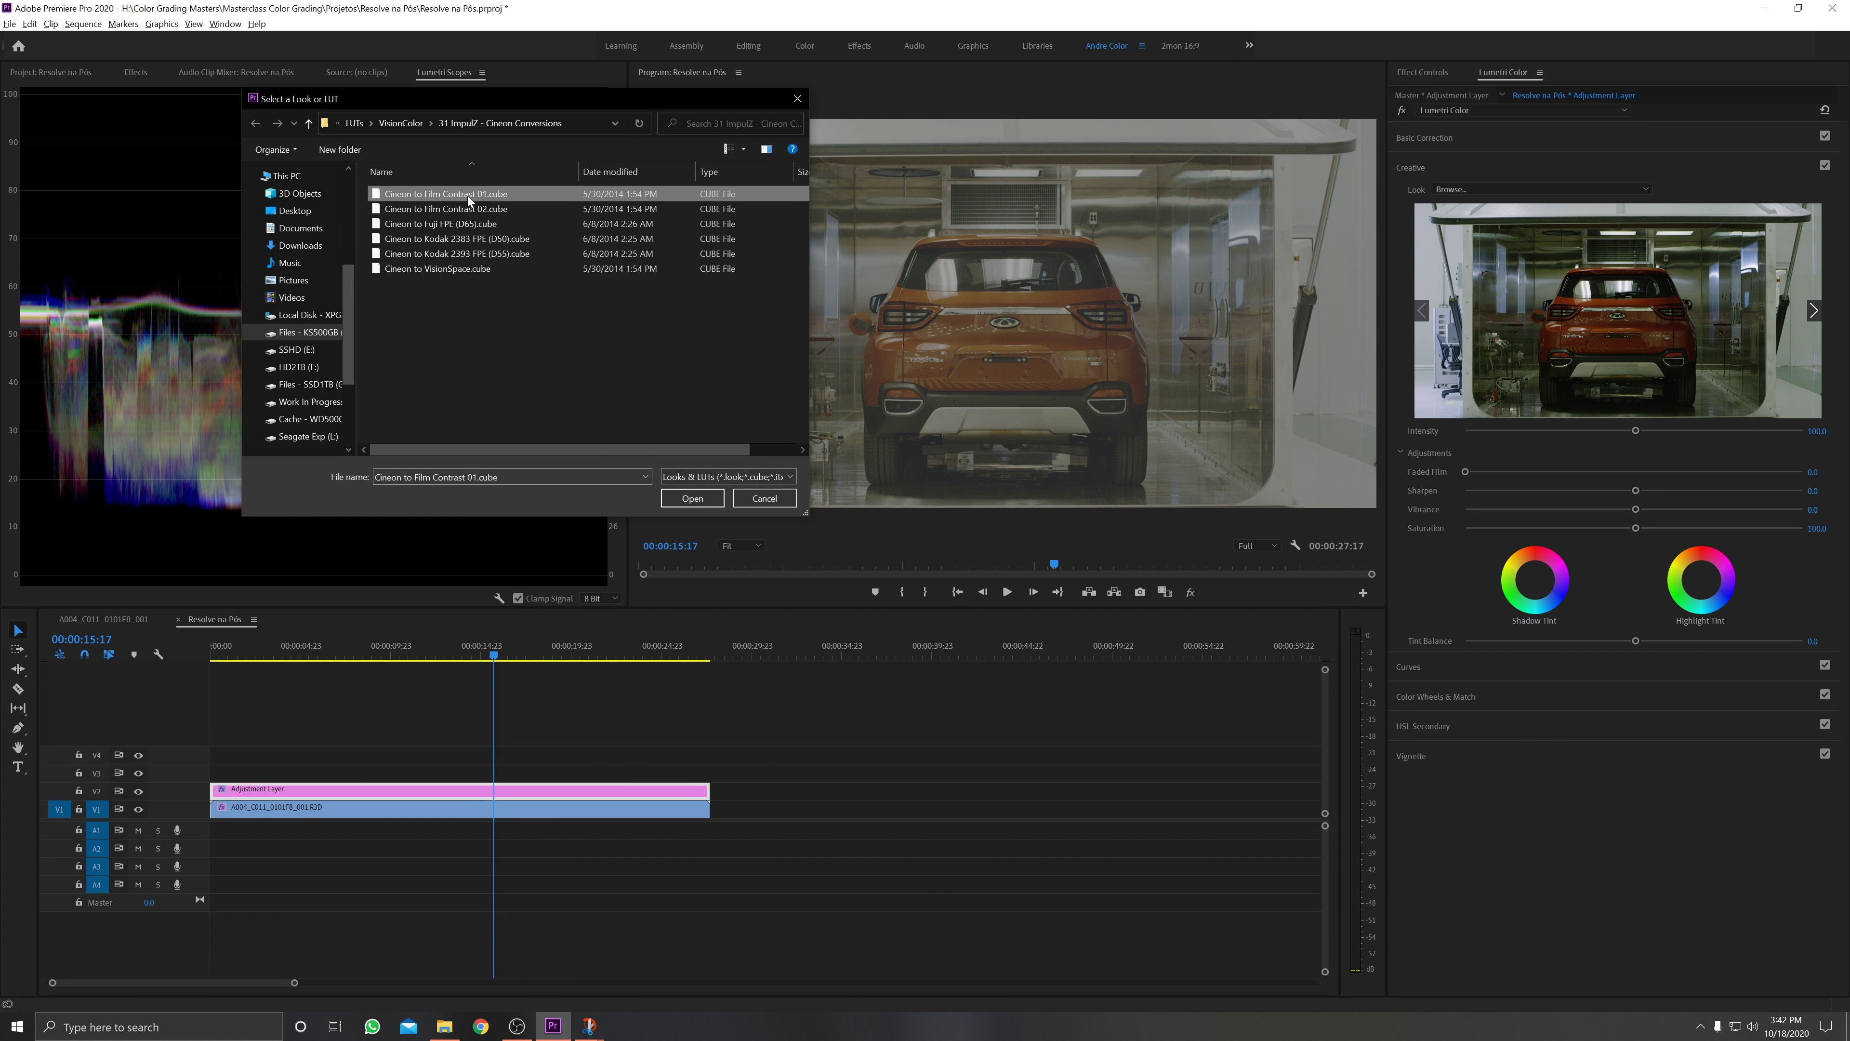
{"action": "left_click", "coordinate": [470, 224]}
{"action": "left_click", "coordinate": [469, 252]}
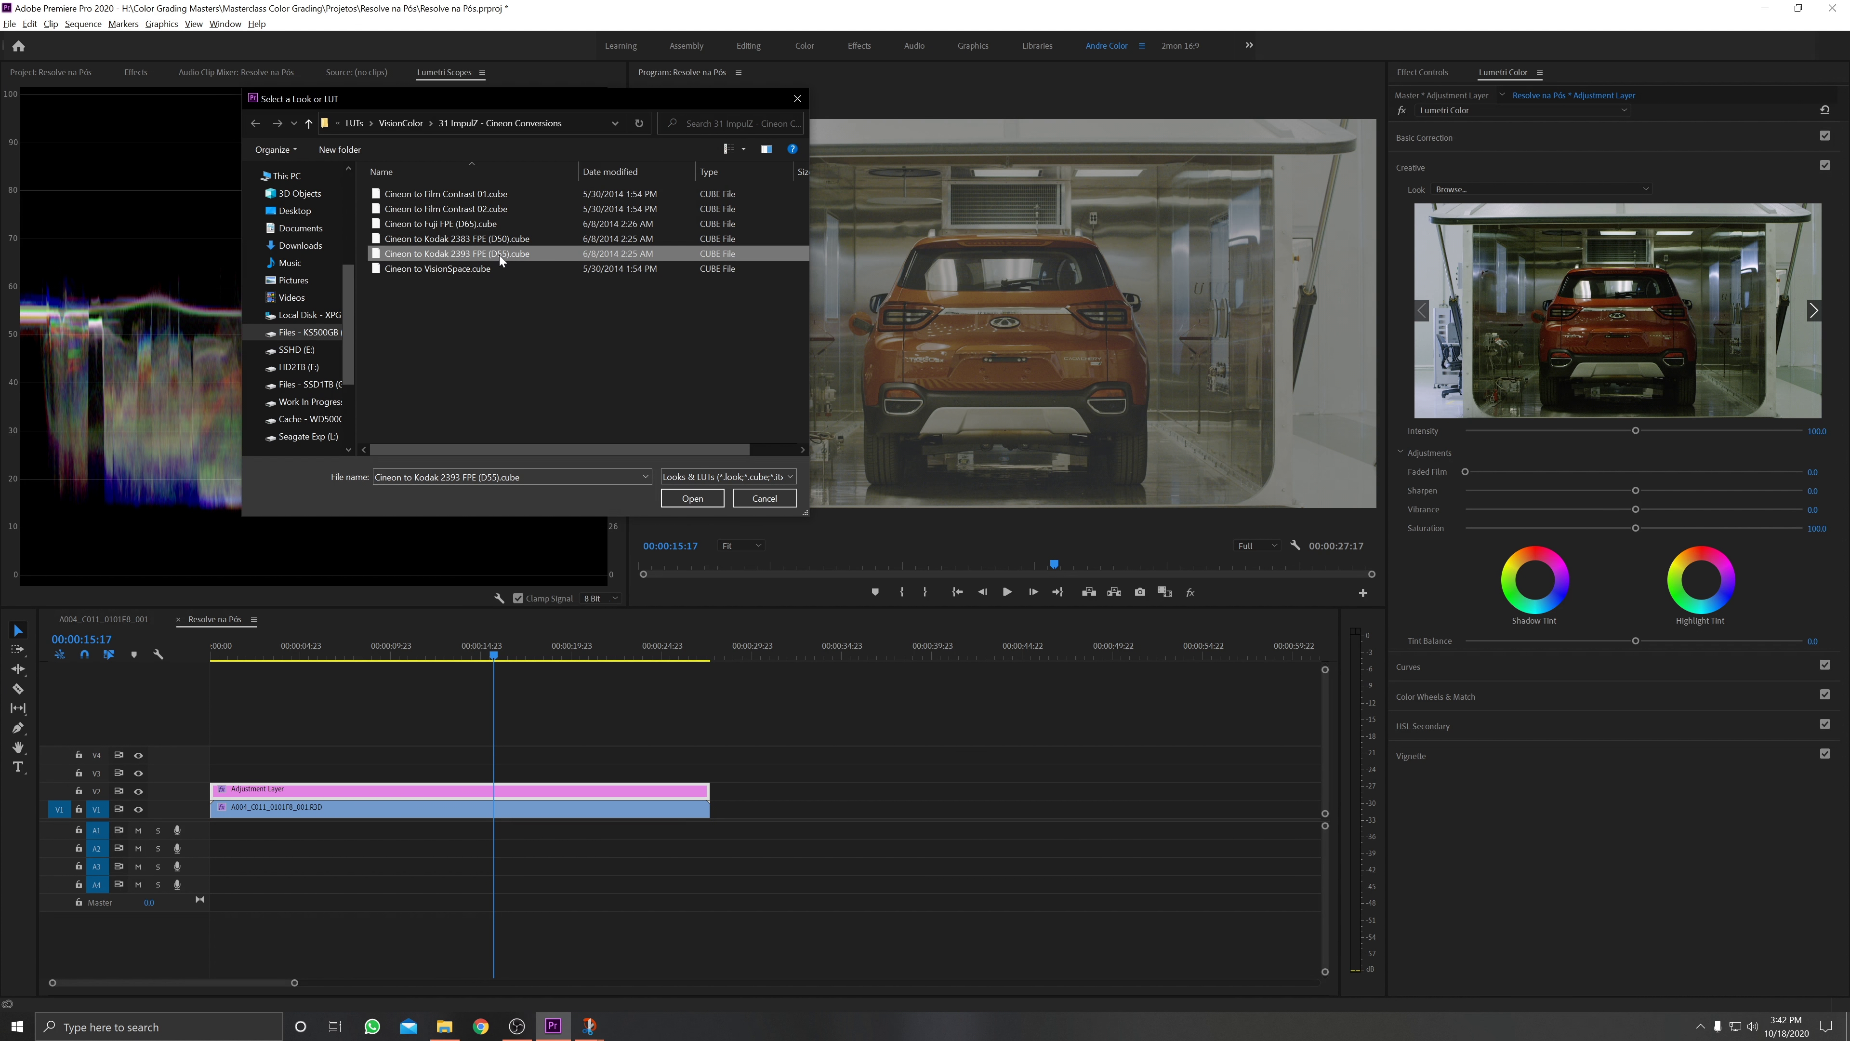
{"action": "left_click", "coordinate": [705, 502]}
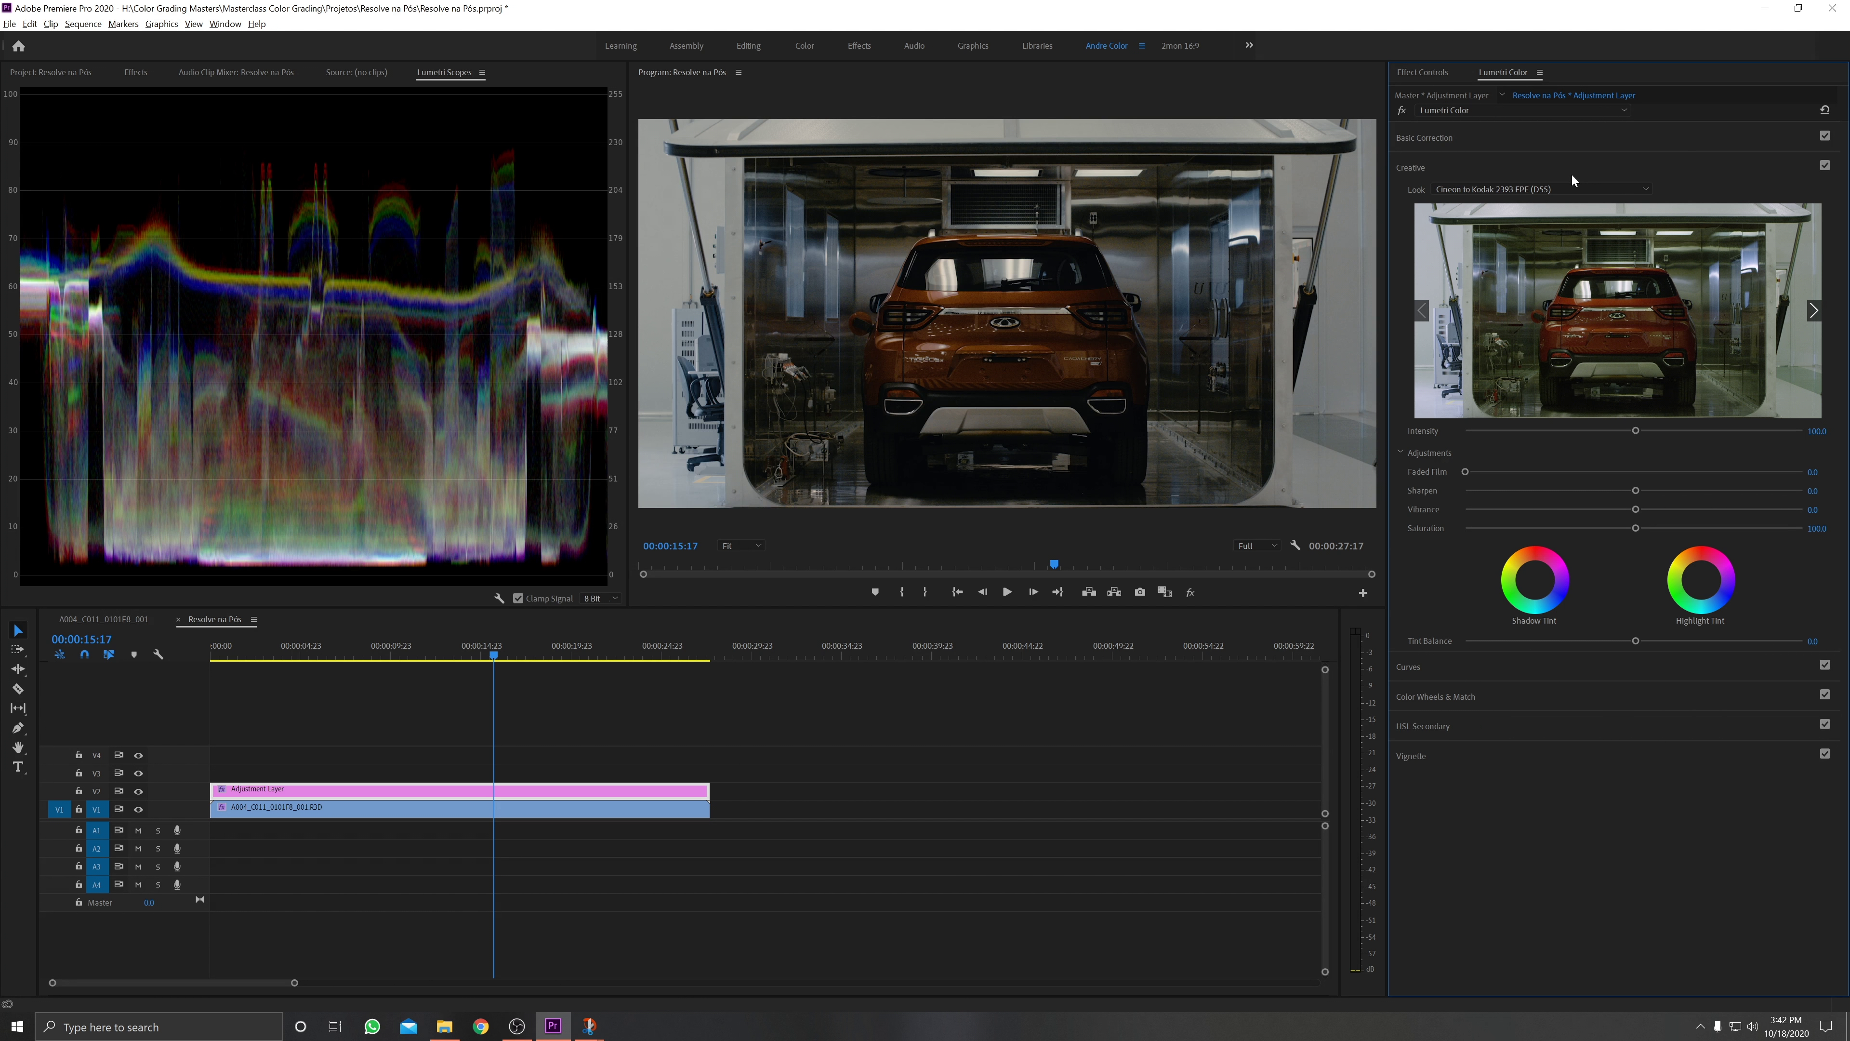
Try Cineon to Fuji FPE (D65), then settle on Cineon to Film Contrast 01
{"action": "left_click", "coordinate": [1477, 191]}
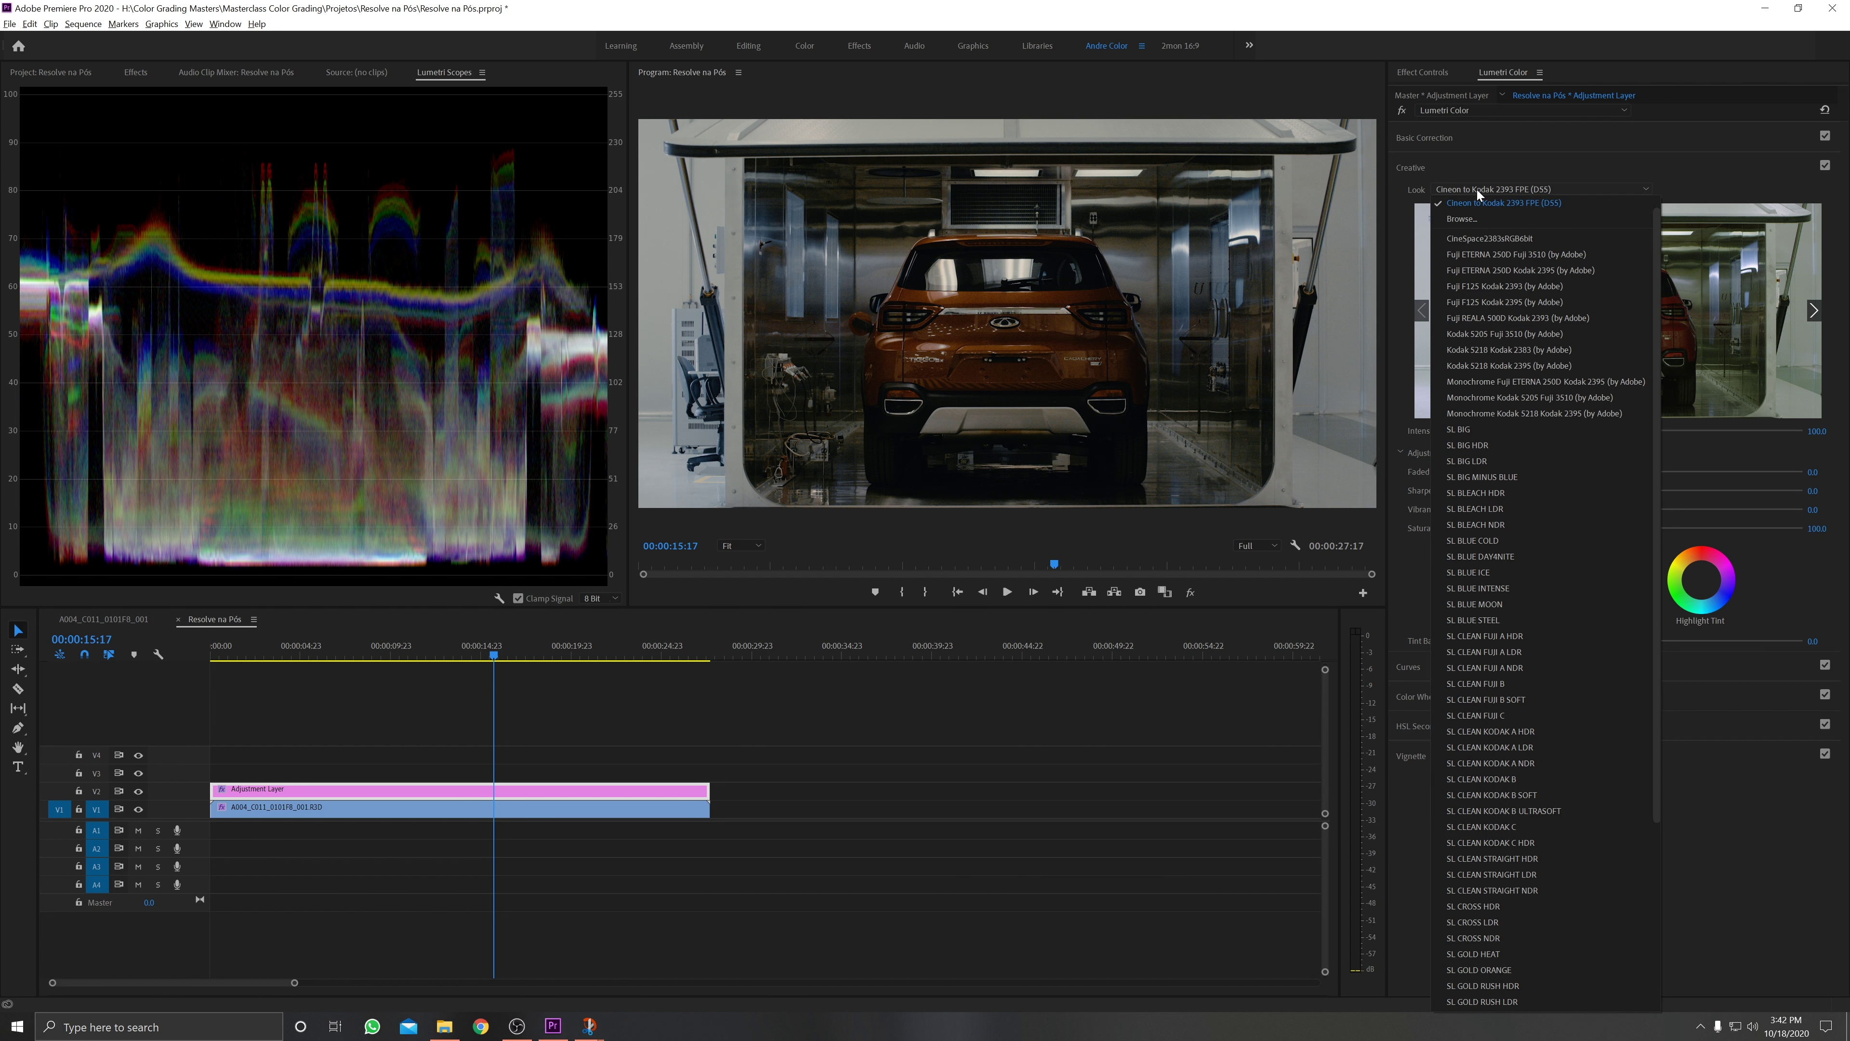
{"action": "left_click", "coordinate": [1506, 220]}
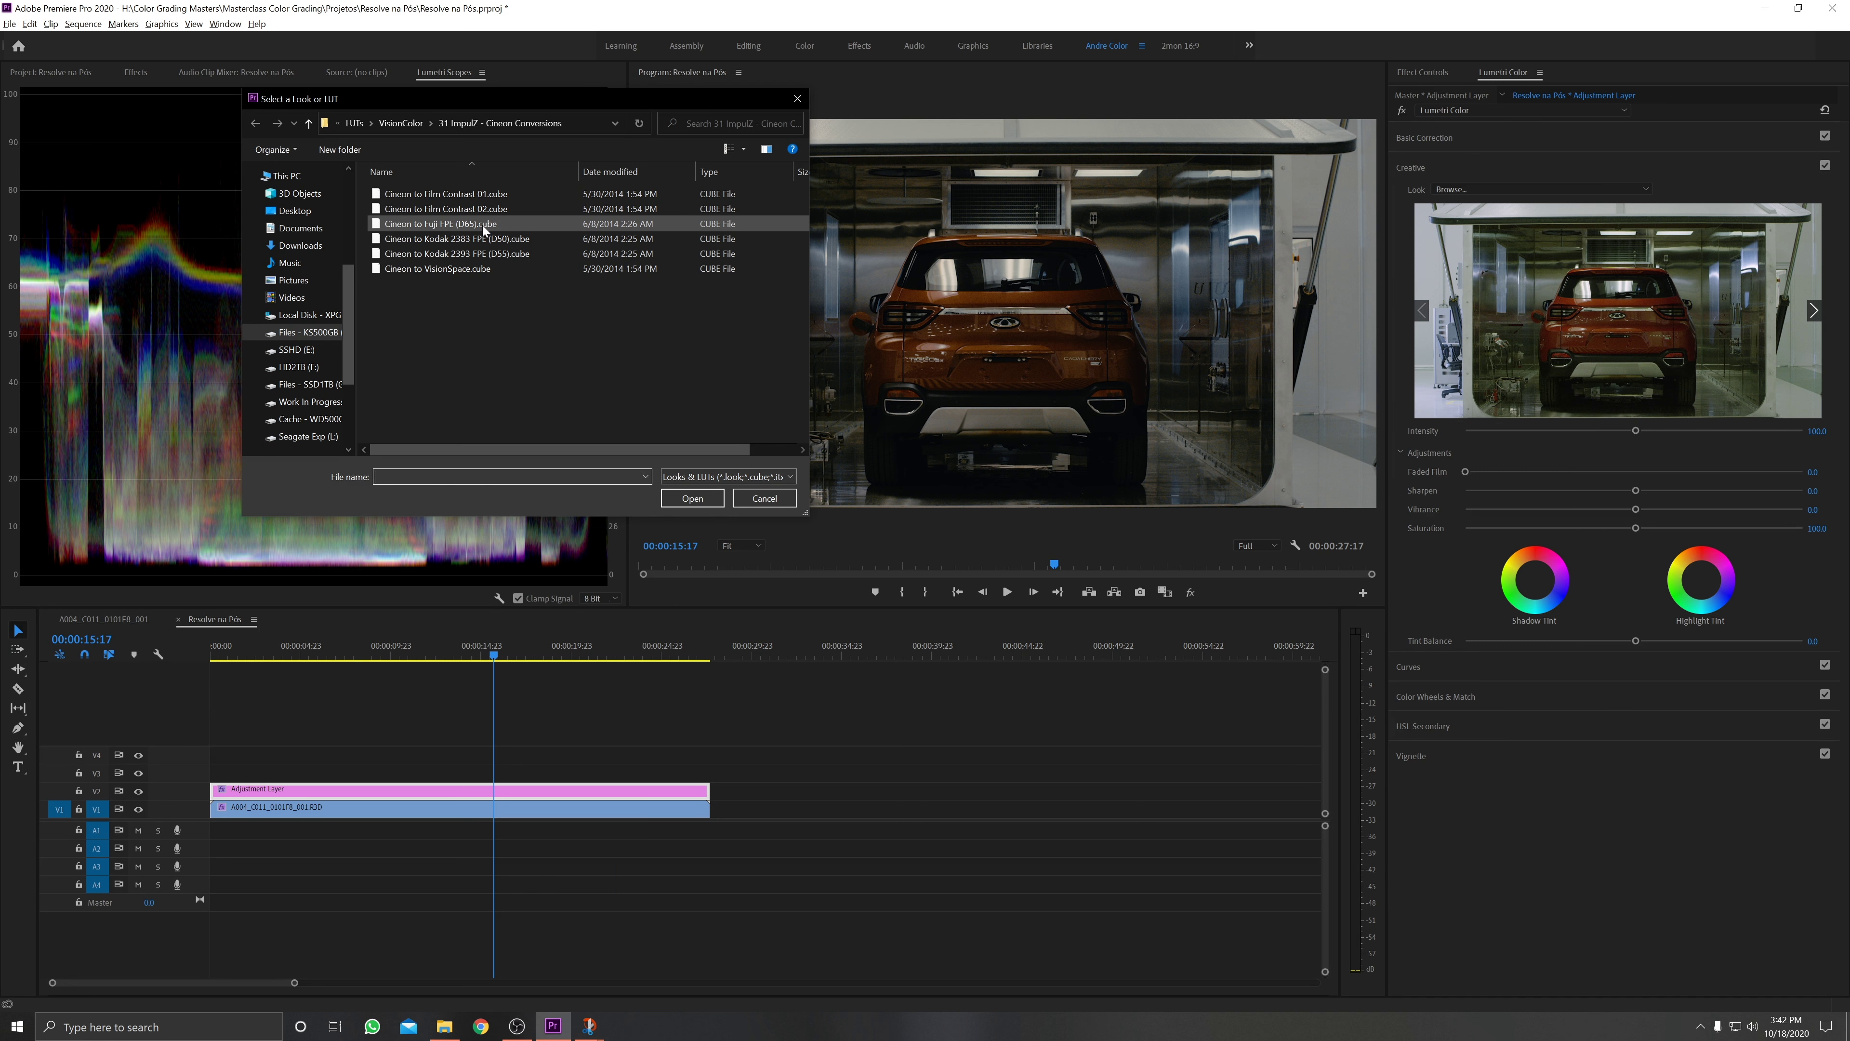
{"action": "double_click", "coordinate": [466, 224]}
{"action": "left_click", "coordinate": [1492, 186]}
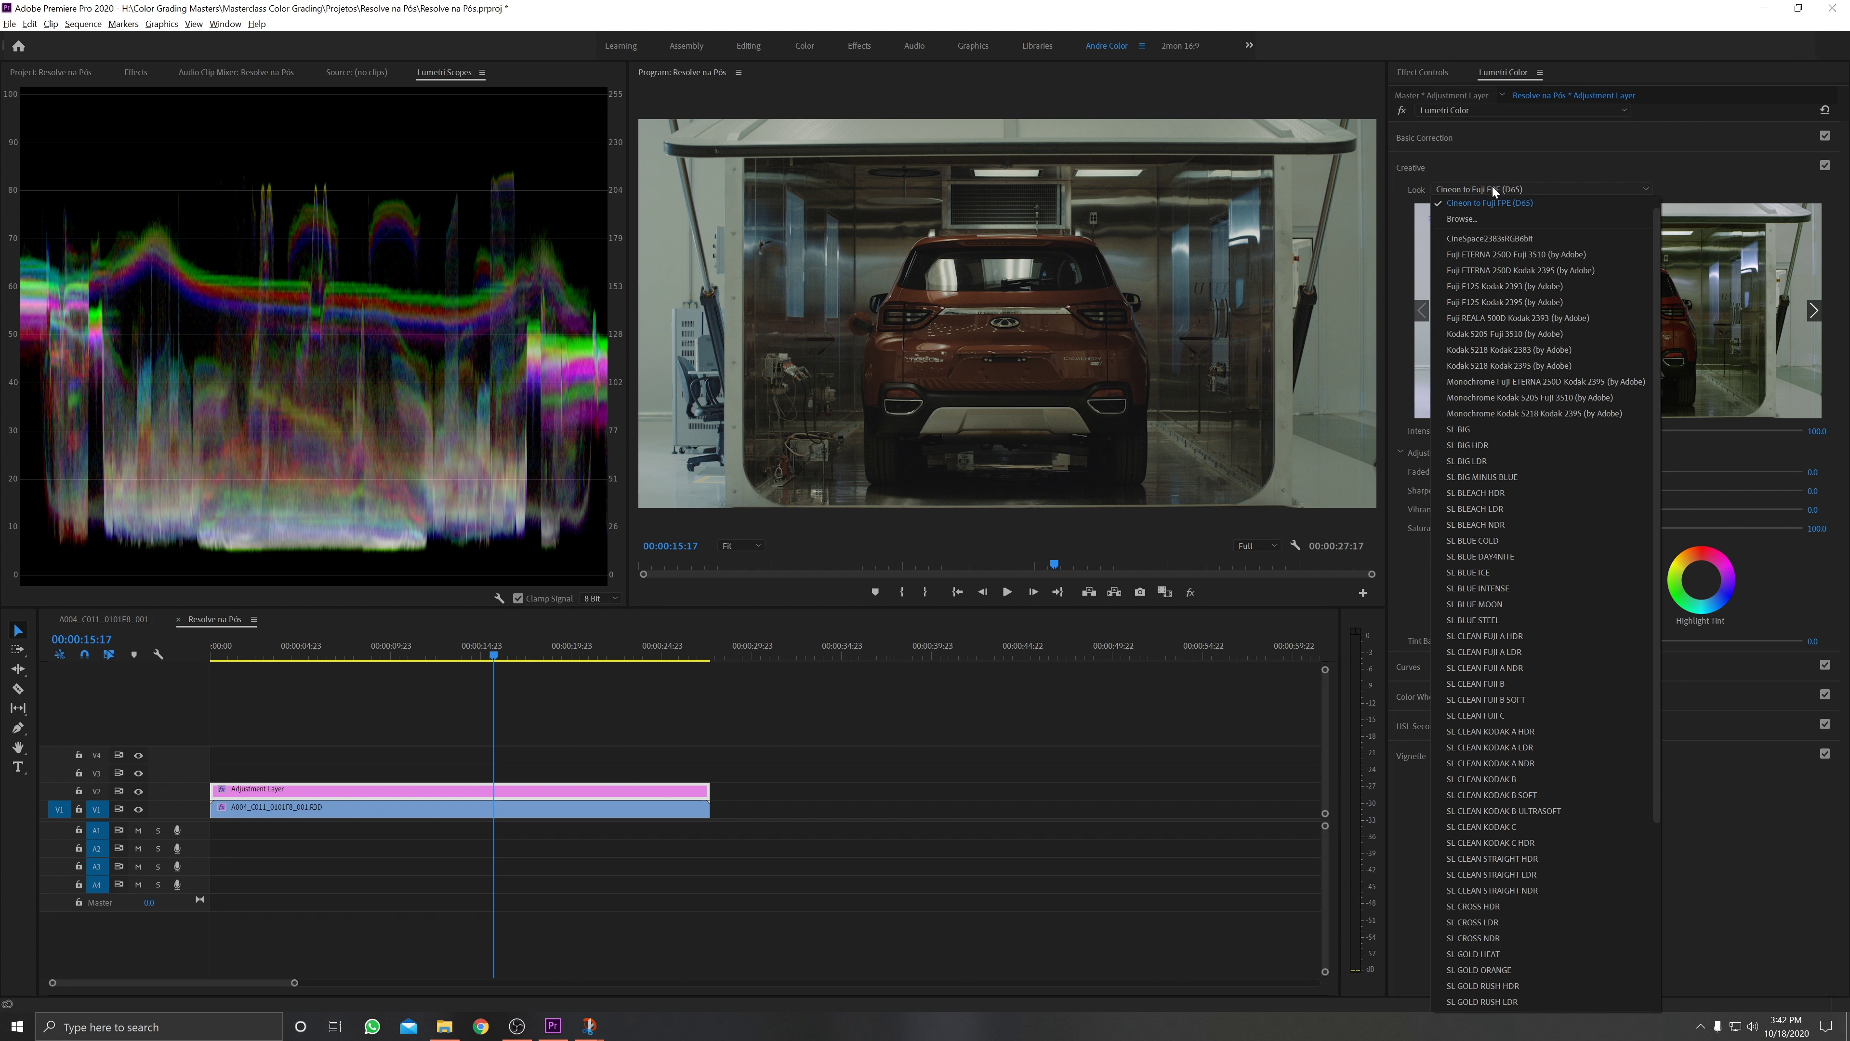
{"action": "left_click", "coordinate": [1500, 222]}
{"action": "double_click", "coordinate": [473, 193]}
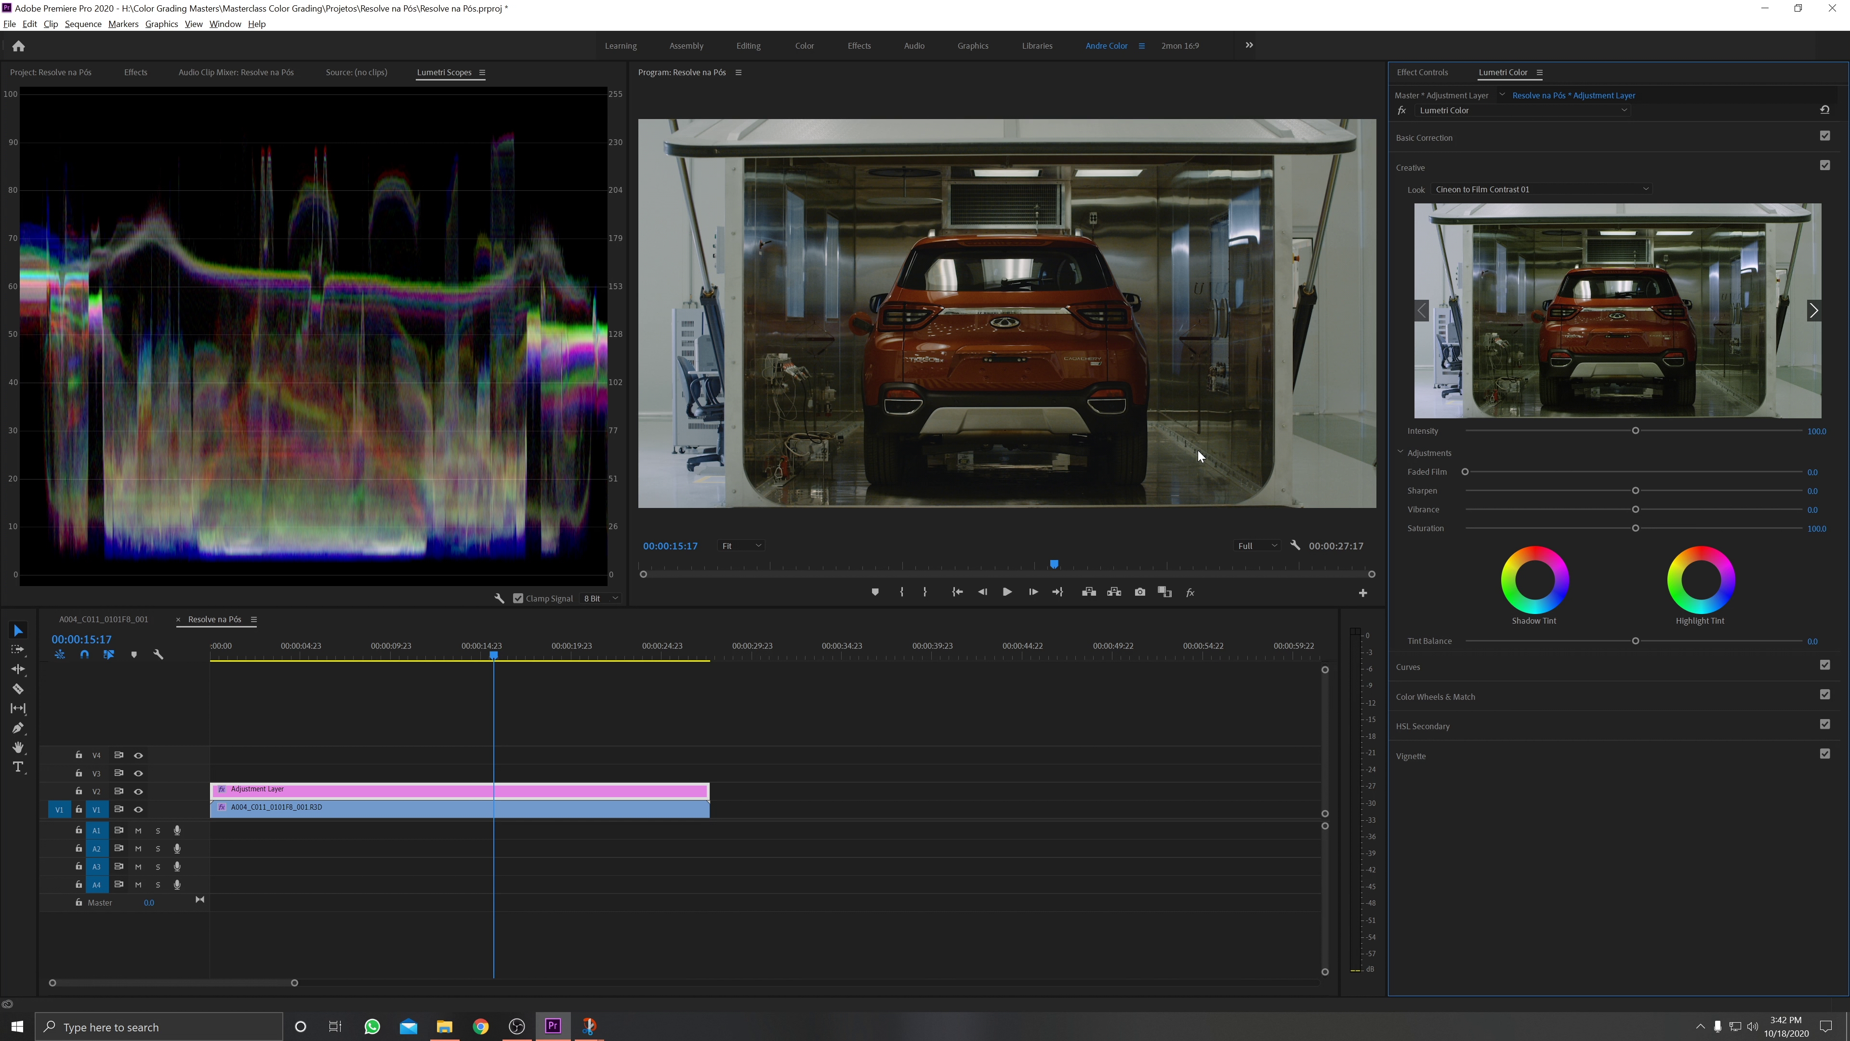
Toggle the V2 adjustment layer's grade off and on to compare before and after, then save
{"action": "left_click", "coordinate": [138, 792]}
{"action": "left_click", "coordinate": [139, 793]}
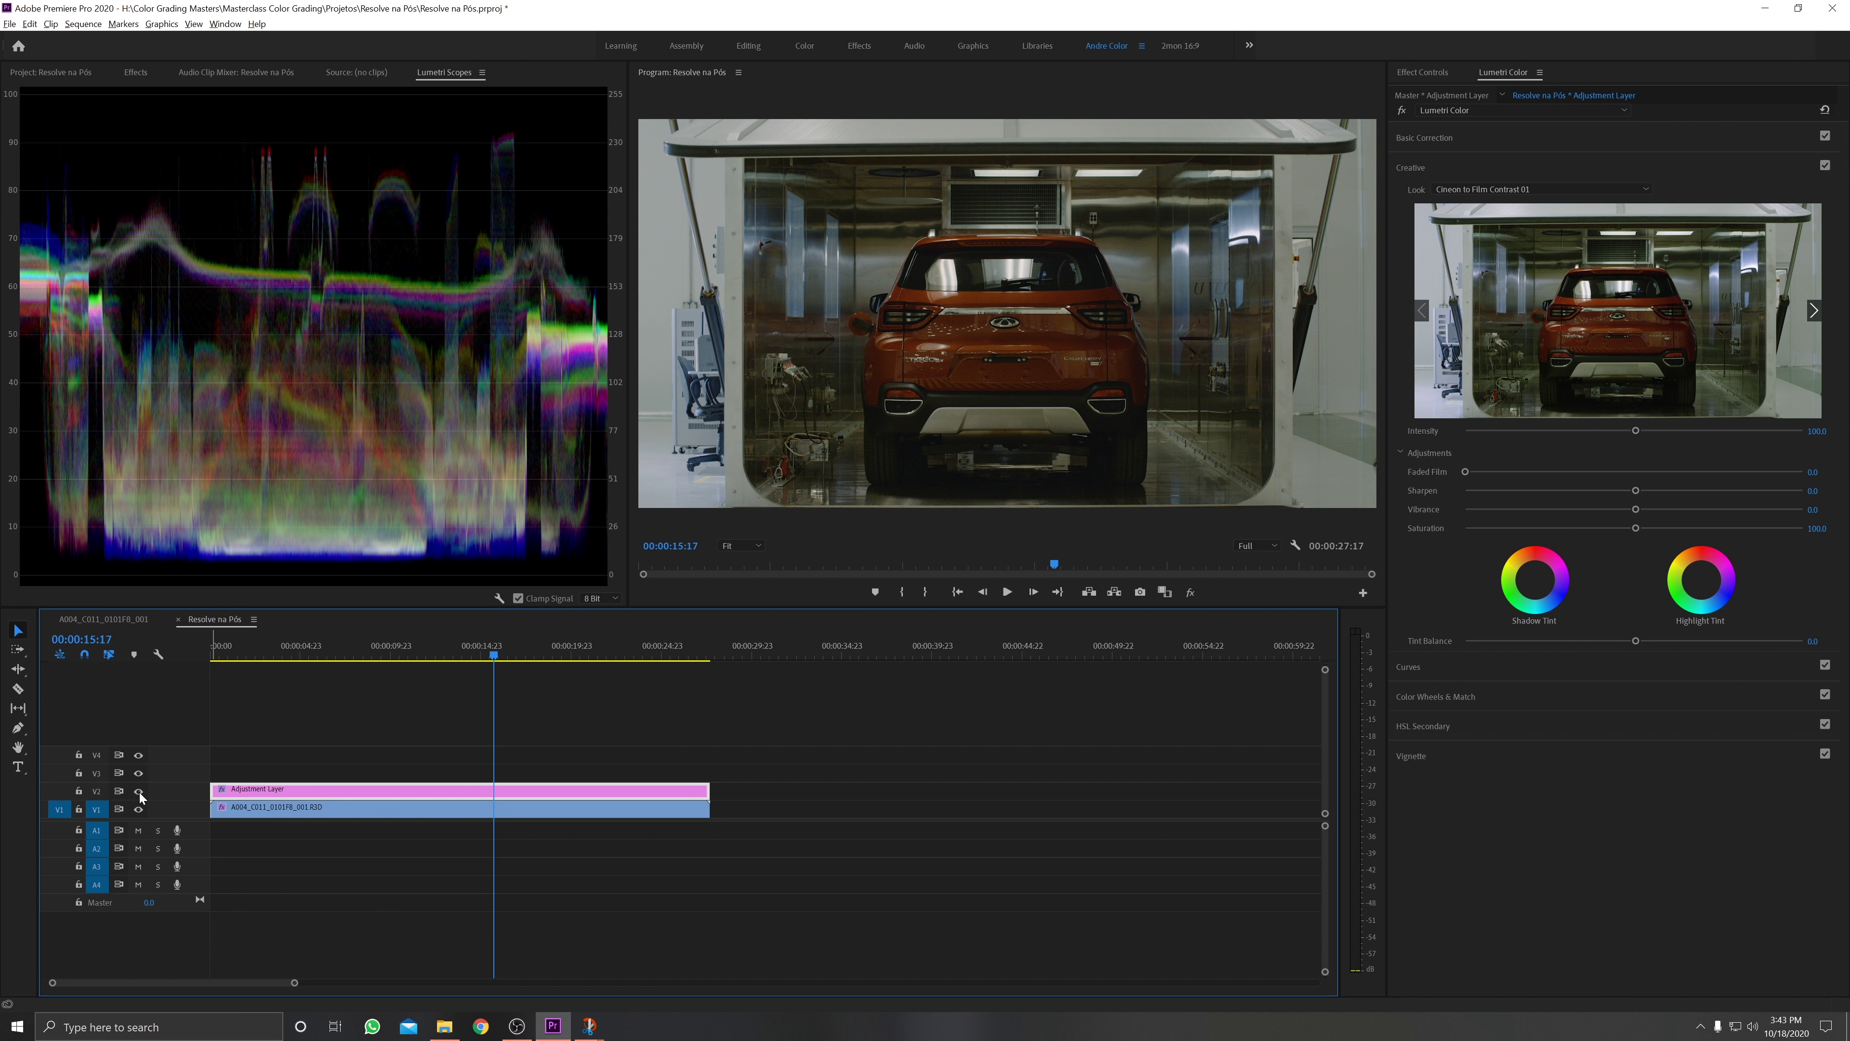
{"action": "left_click", "coordinate": [139, 792]}
{"action": "left_click", "coordinate": [139, 793]}
{"action": "left_click", "coordinate": [140, 792]}
{"action": "left_click", "coordinate": [139, 792]}
{"action": "key", "text": "ctrl+s"}
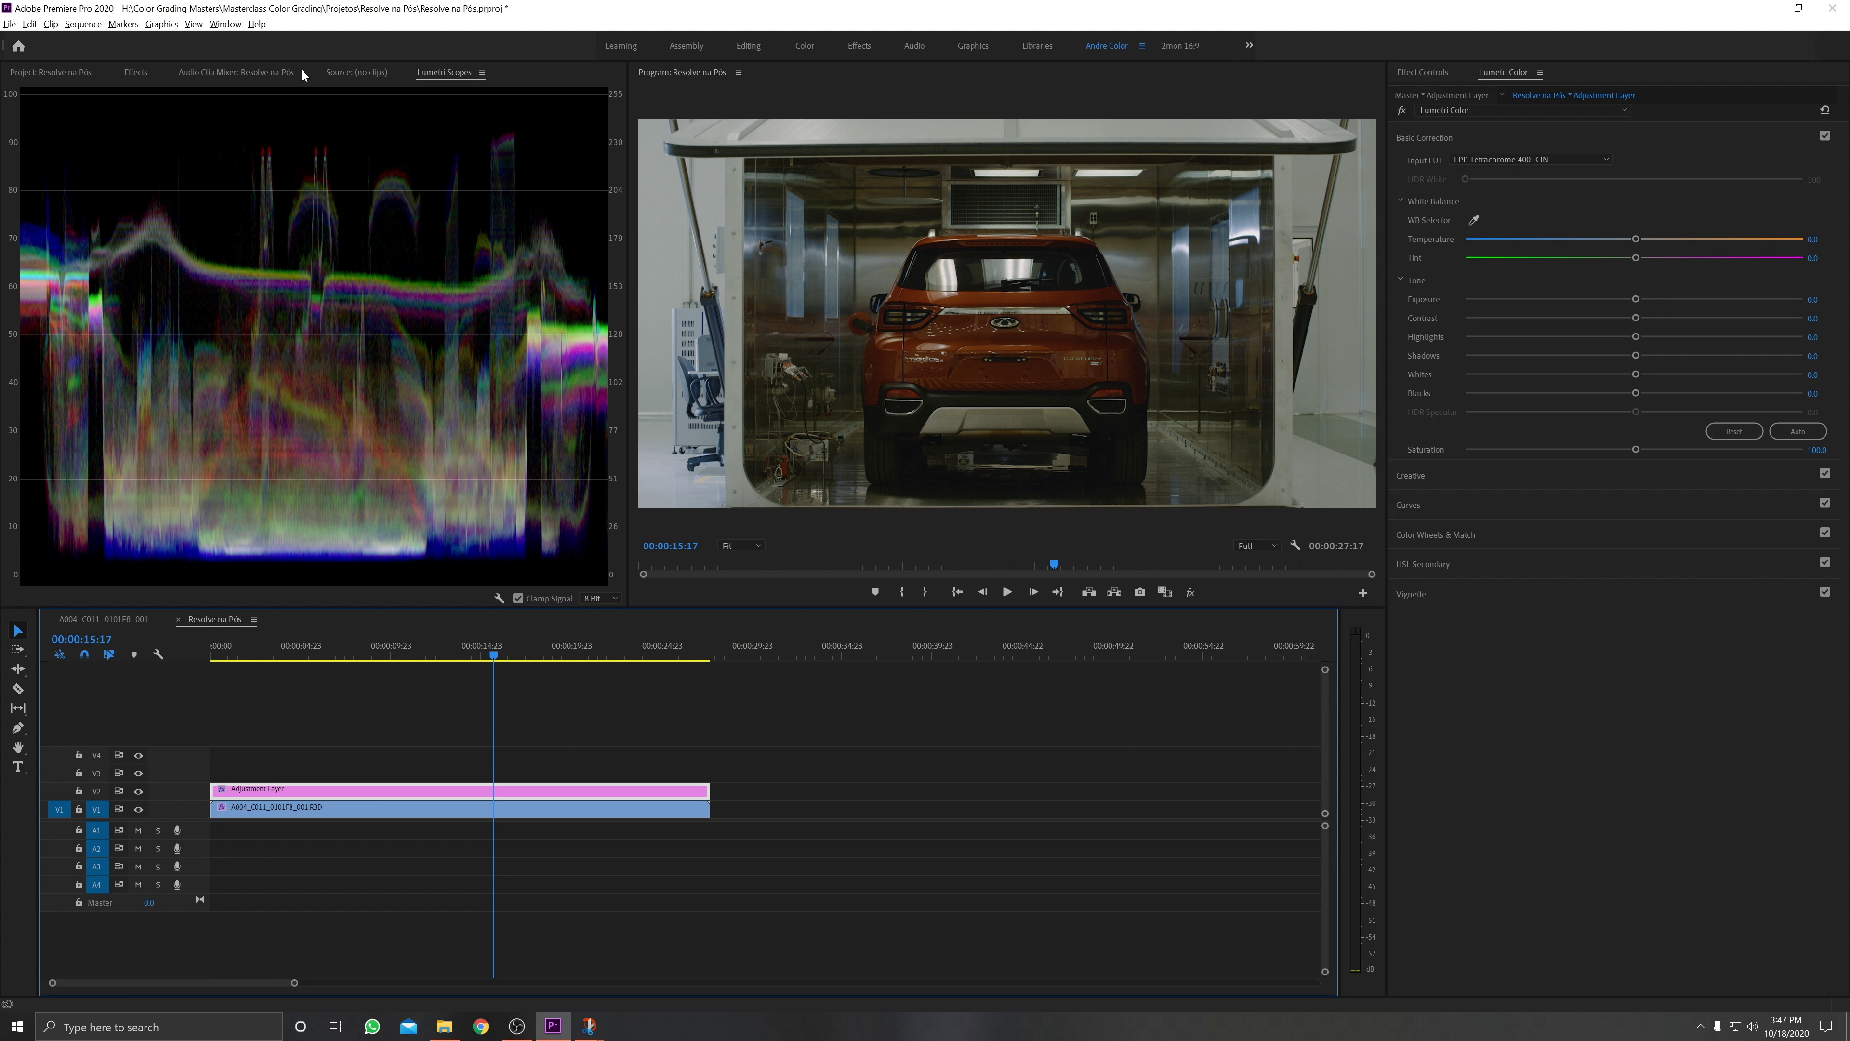
Place a second Adjustment Layer on V3, select it, and raise Exposure to 1.3
{"action": "left_click", "coordinate": [34, 73]}
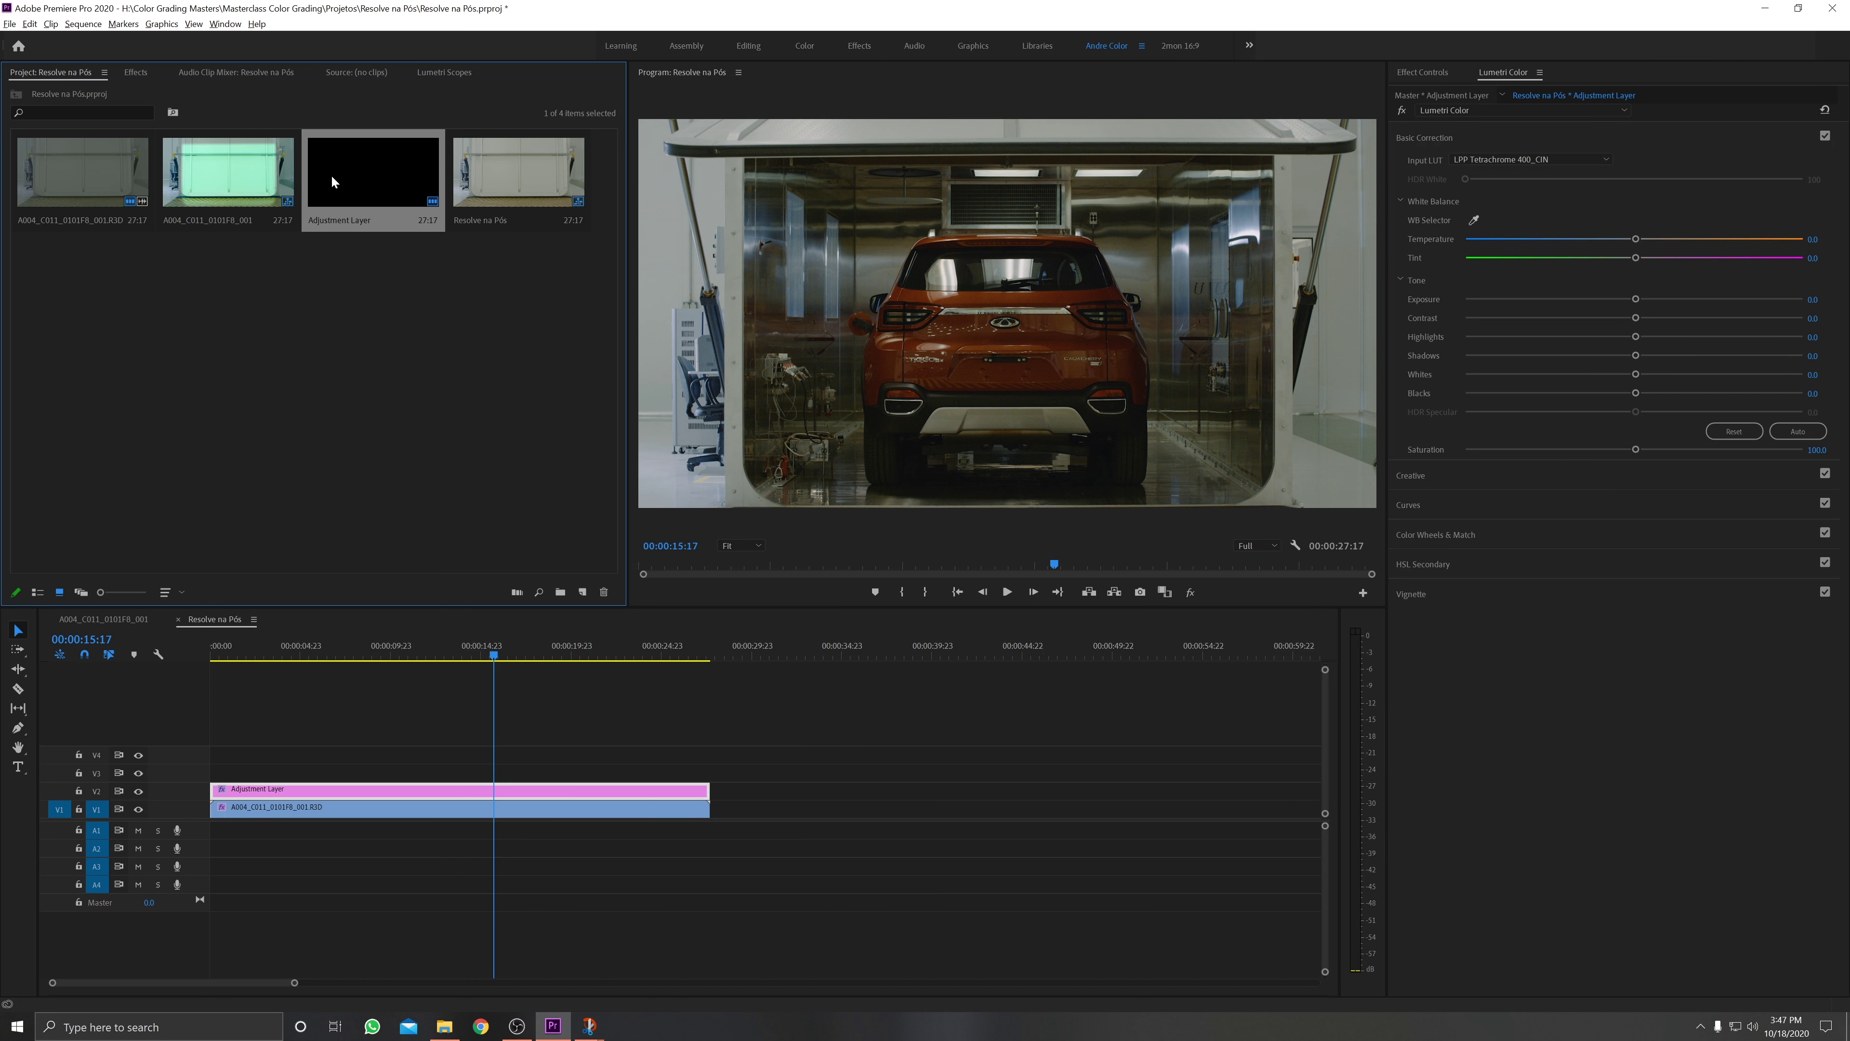
{"action": "left_click_drag", "start_coordinate": [331, 181], "coordinate": [240, 771]}
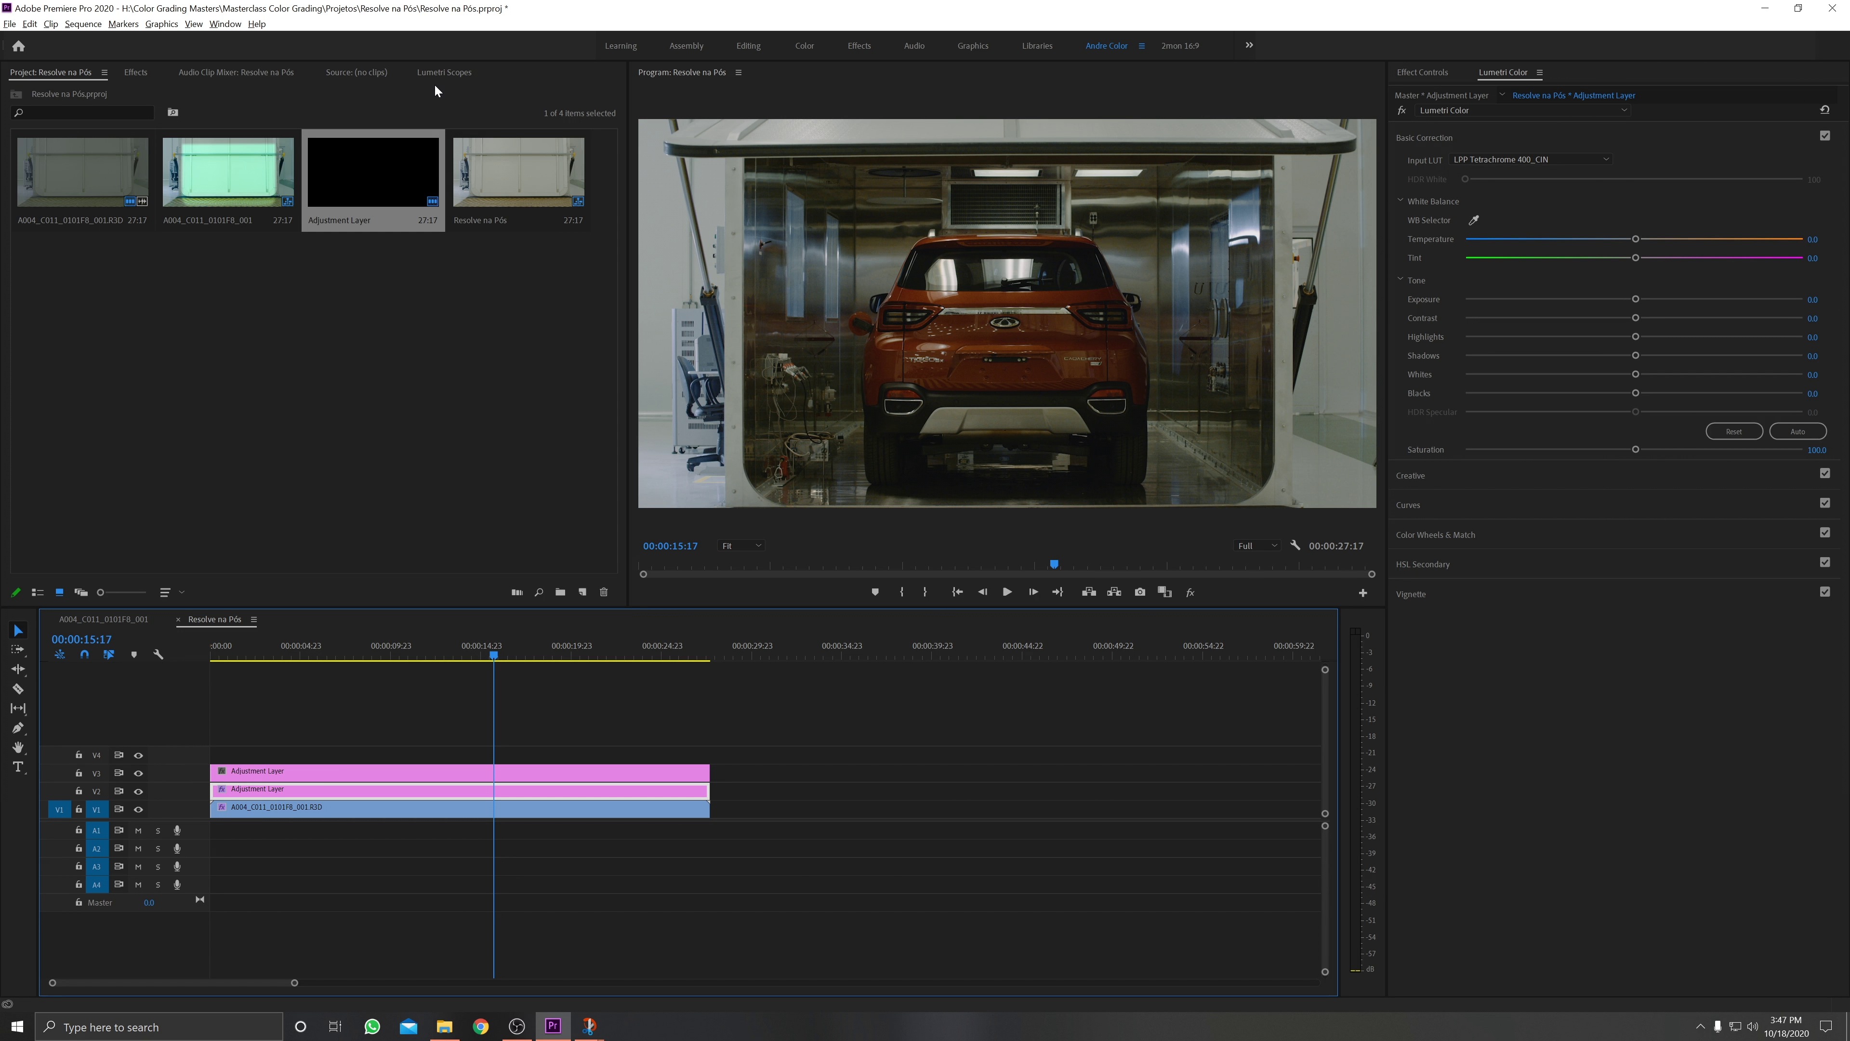
{"action": "left_click", "coordinate": [441, 72]}
{"action": "left_click", "coordinate": [497, 775]}
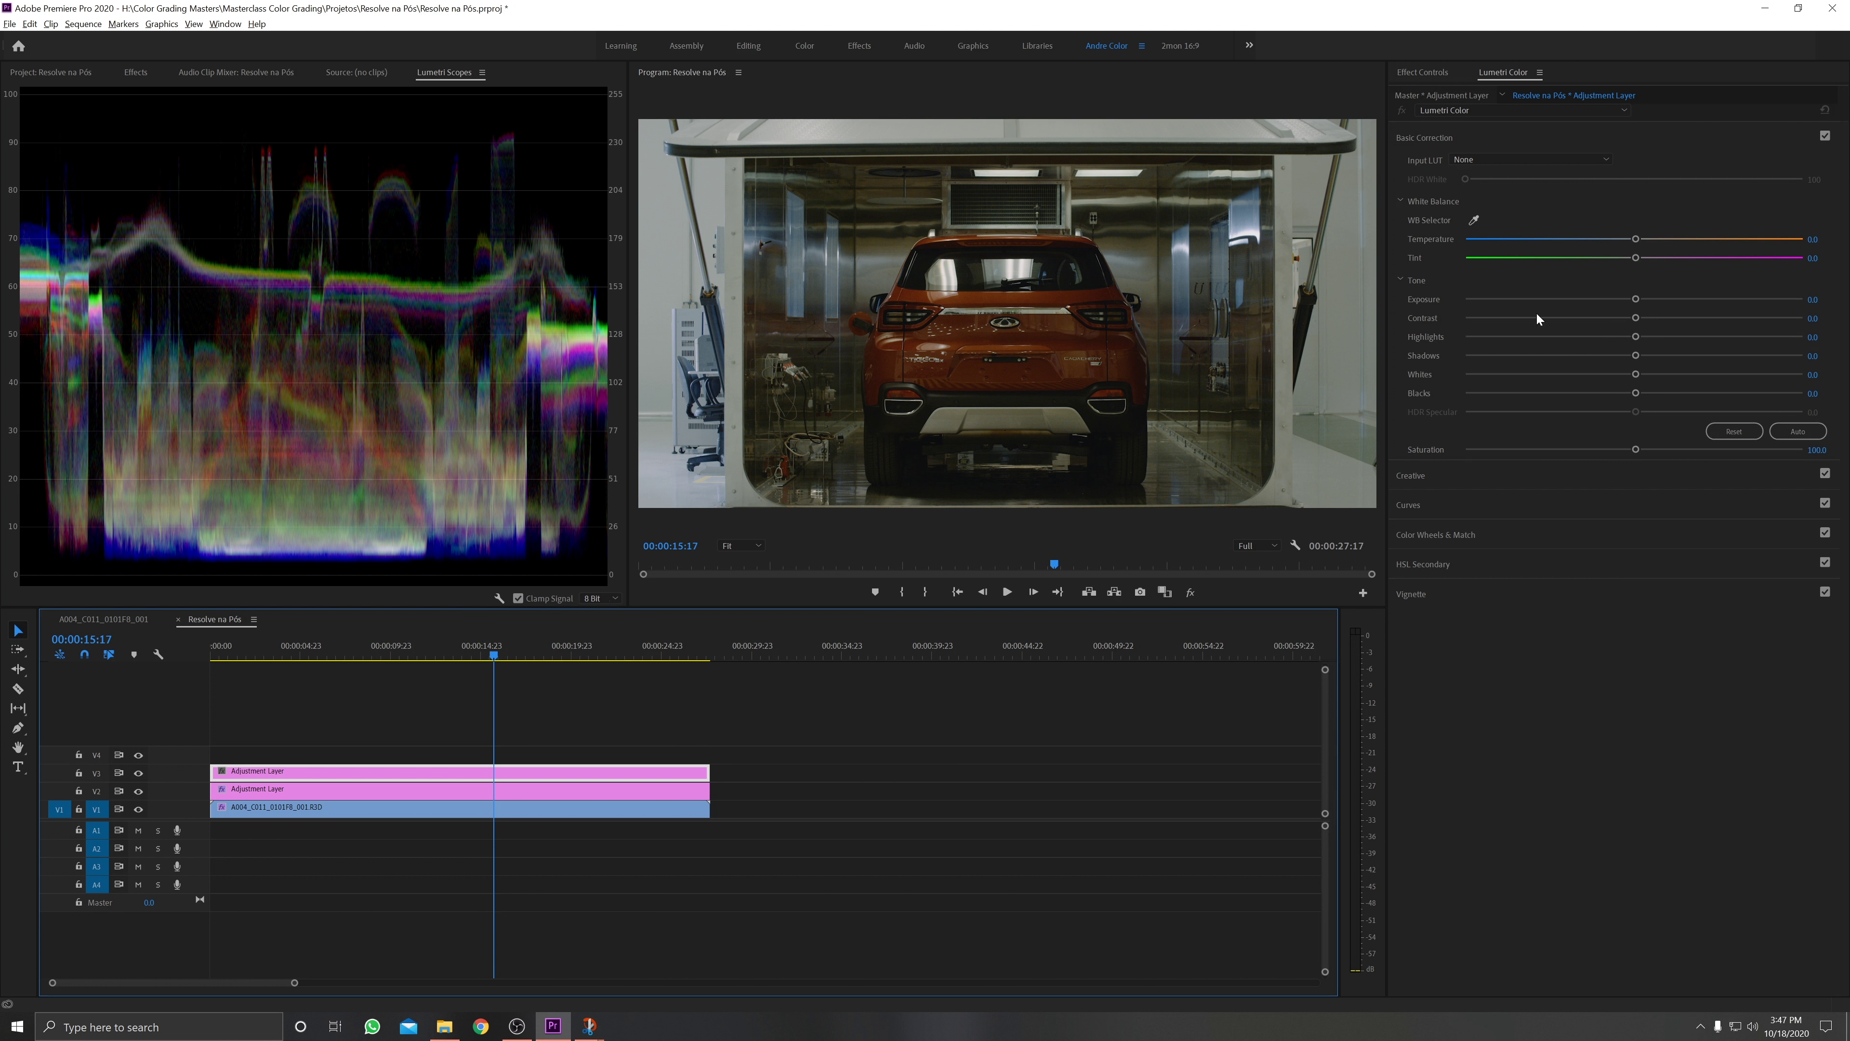
{"action": "left_click_drag", "start_coordinate": [1636, 300], "coordinate": [1684, 306]}
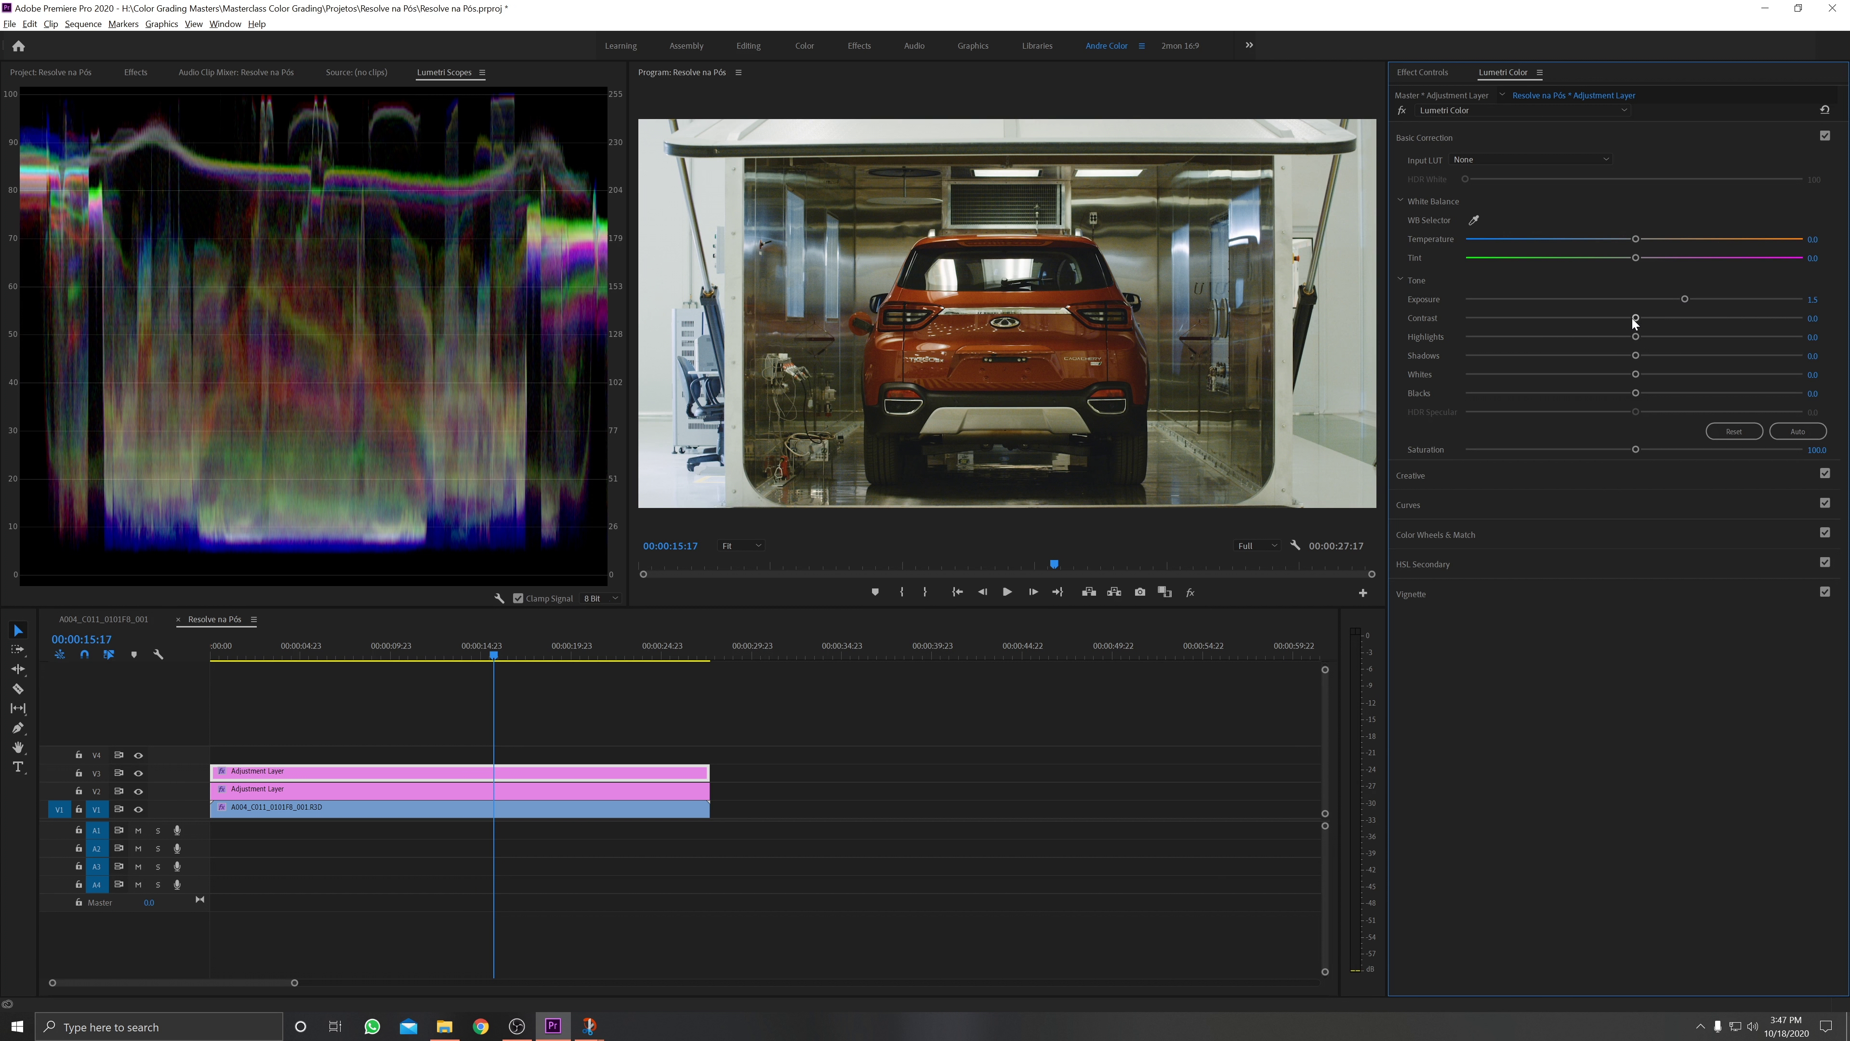
Set the V3 layer's Contrast to 7.7, Shadows to -10.3, and Whites to -4.7, then compare
{"action": "mouse_move", "coordinate": [1631, 318]}
{"action": "left_mouse_down"}
{"action": "mouse_move", "coordinate": [1649, 321]}
{"action": "mouse_move", "coordinate": [1569, 333]}
{"action": "left_mouse_up"}
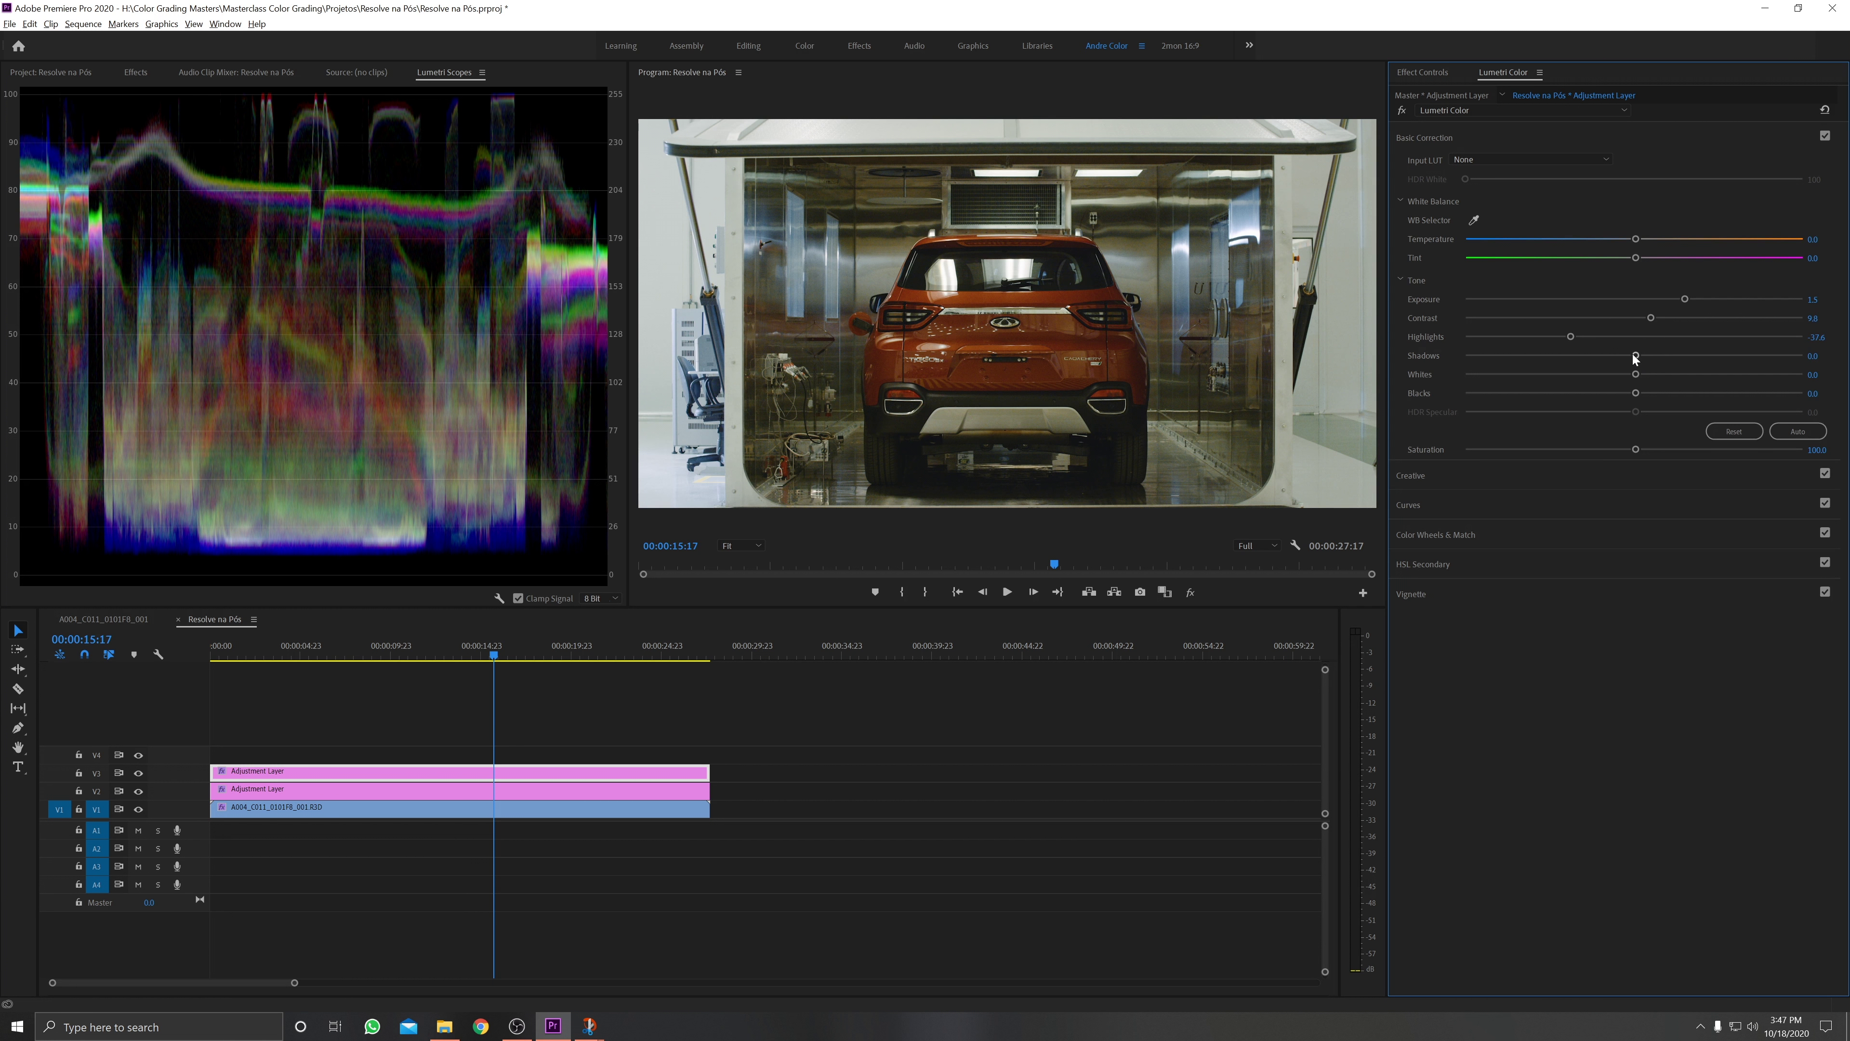
{"action": "left_click_drag", "start_coordinate": [1635, 357], "coordinate": [1616, 357]}
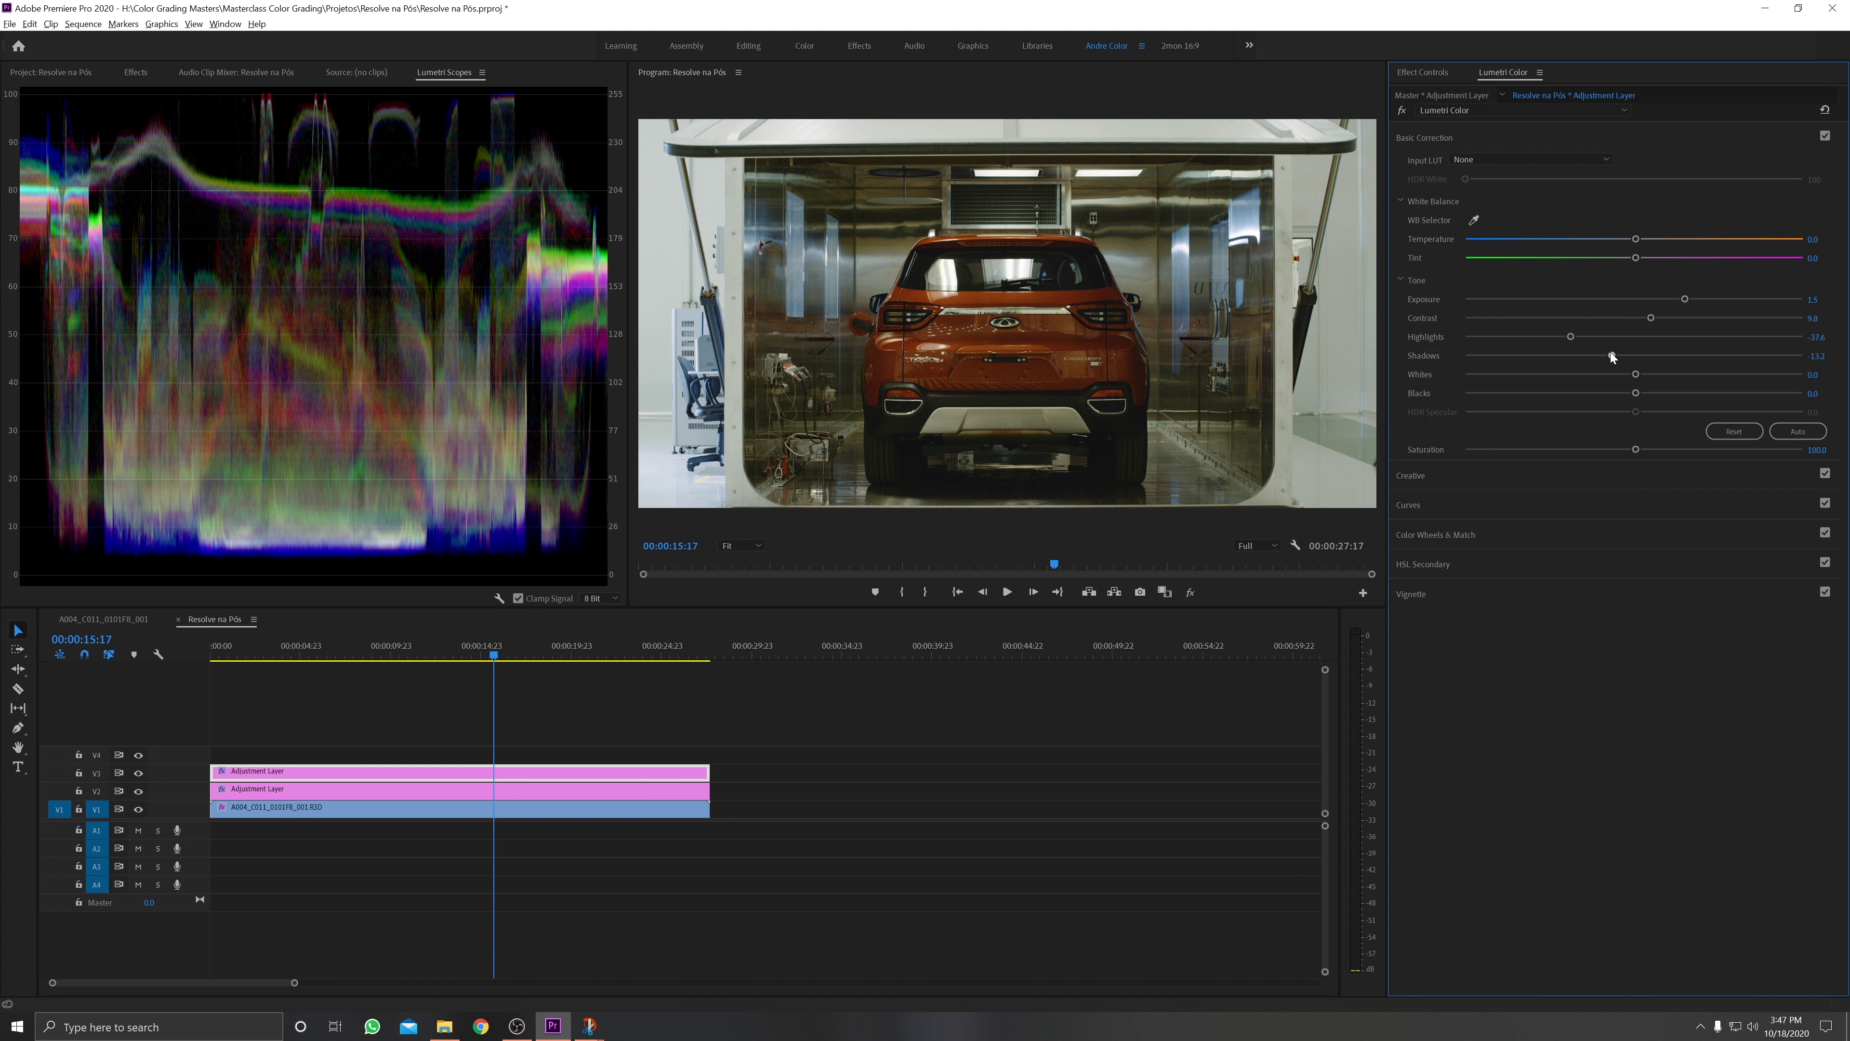
{"action": "left_click_drag", "start_coordinate": [1637, 374], "coordinate": [1625, 375]}
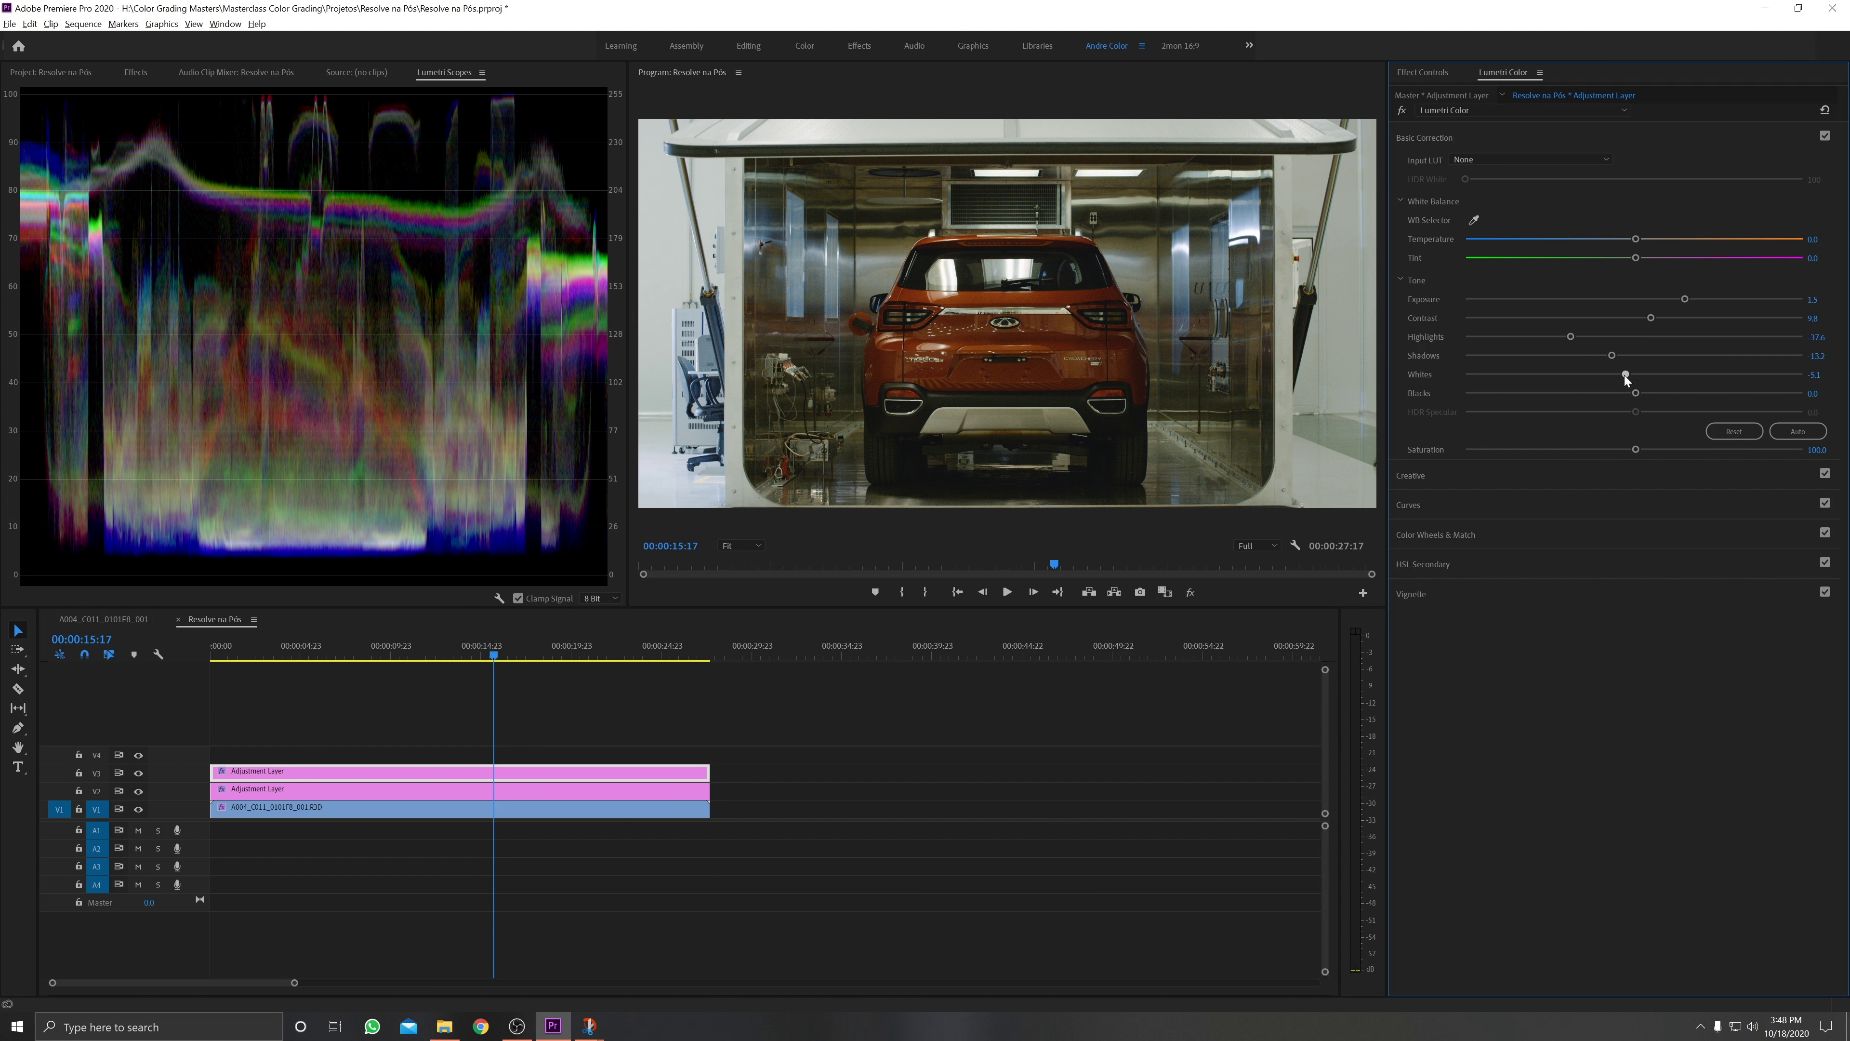
{"action": "left_click", "coordinate": [138, 773]}
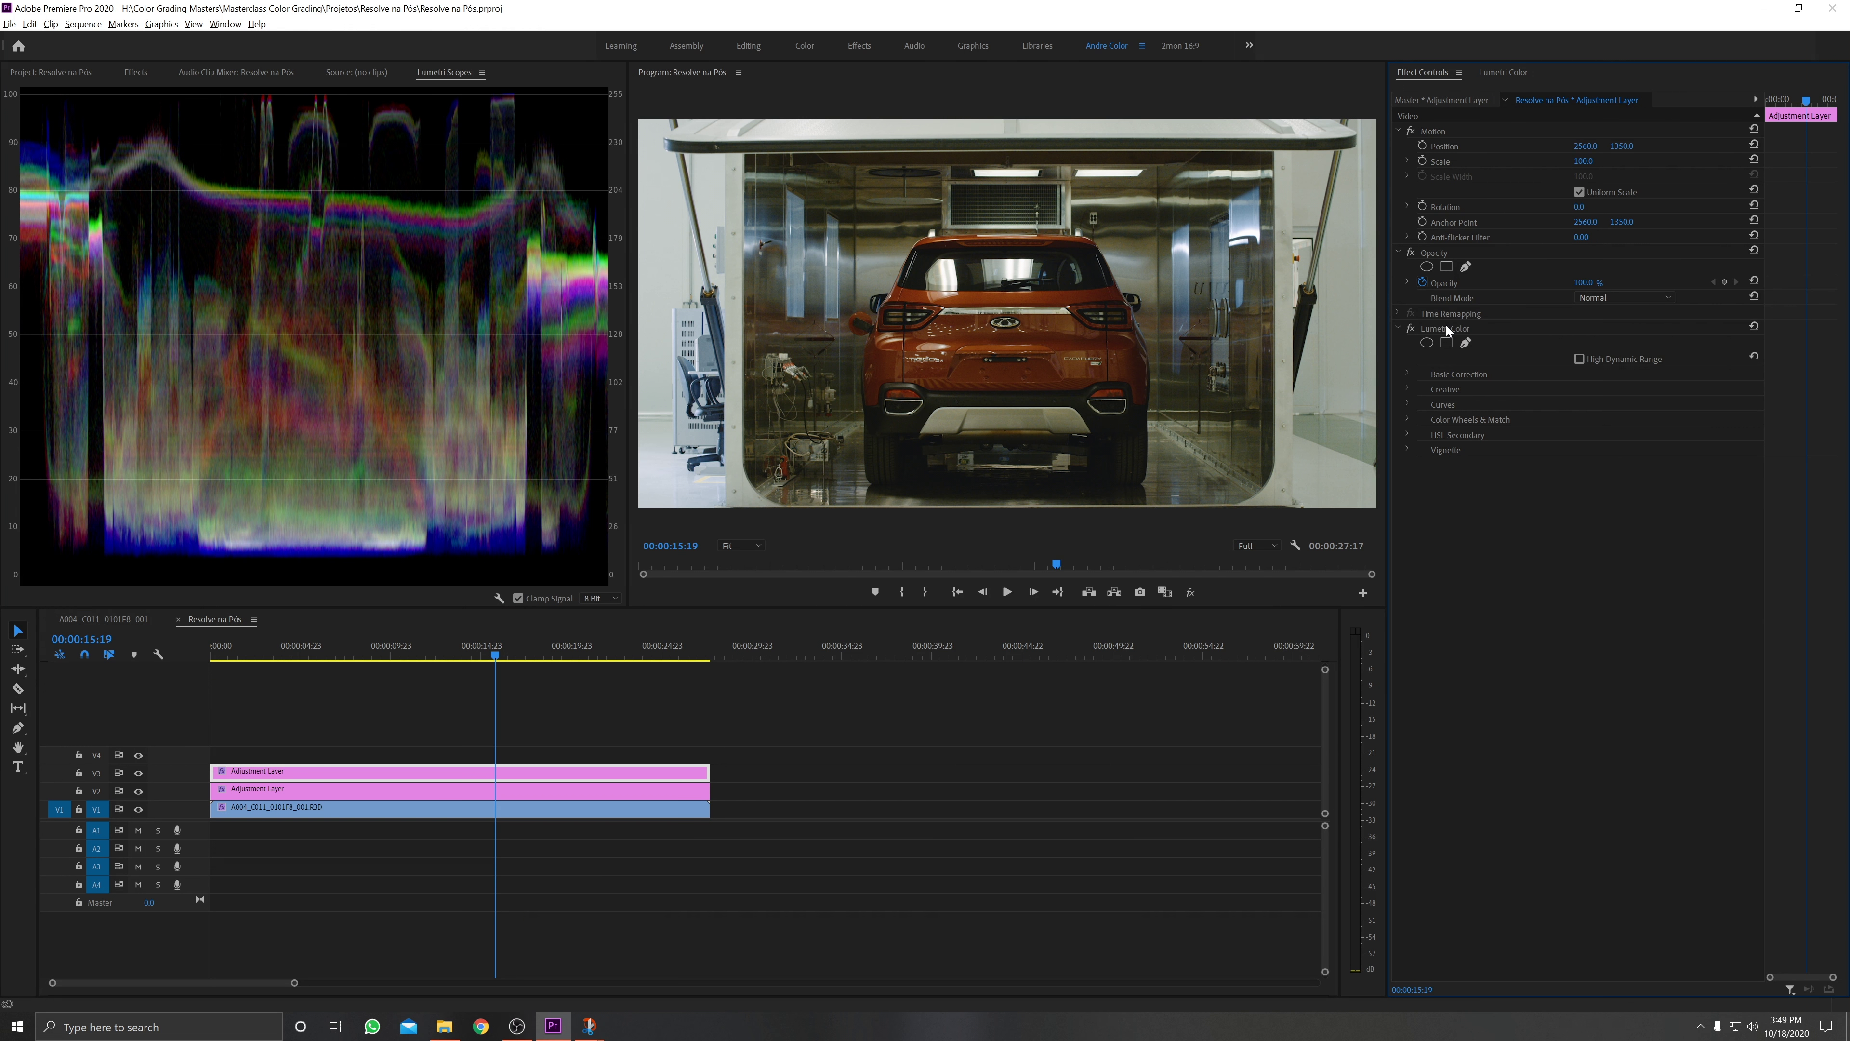
Draw a closed pen mask around the booth opening on the V3 layer's Lumetri Color
{"action": "left_click", "coordinate": [1447, 330]}
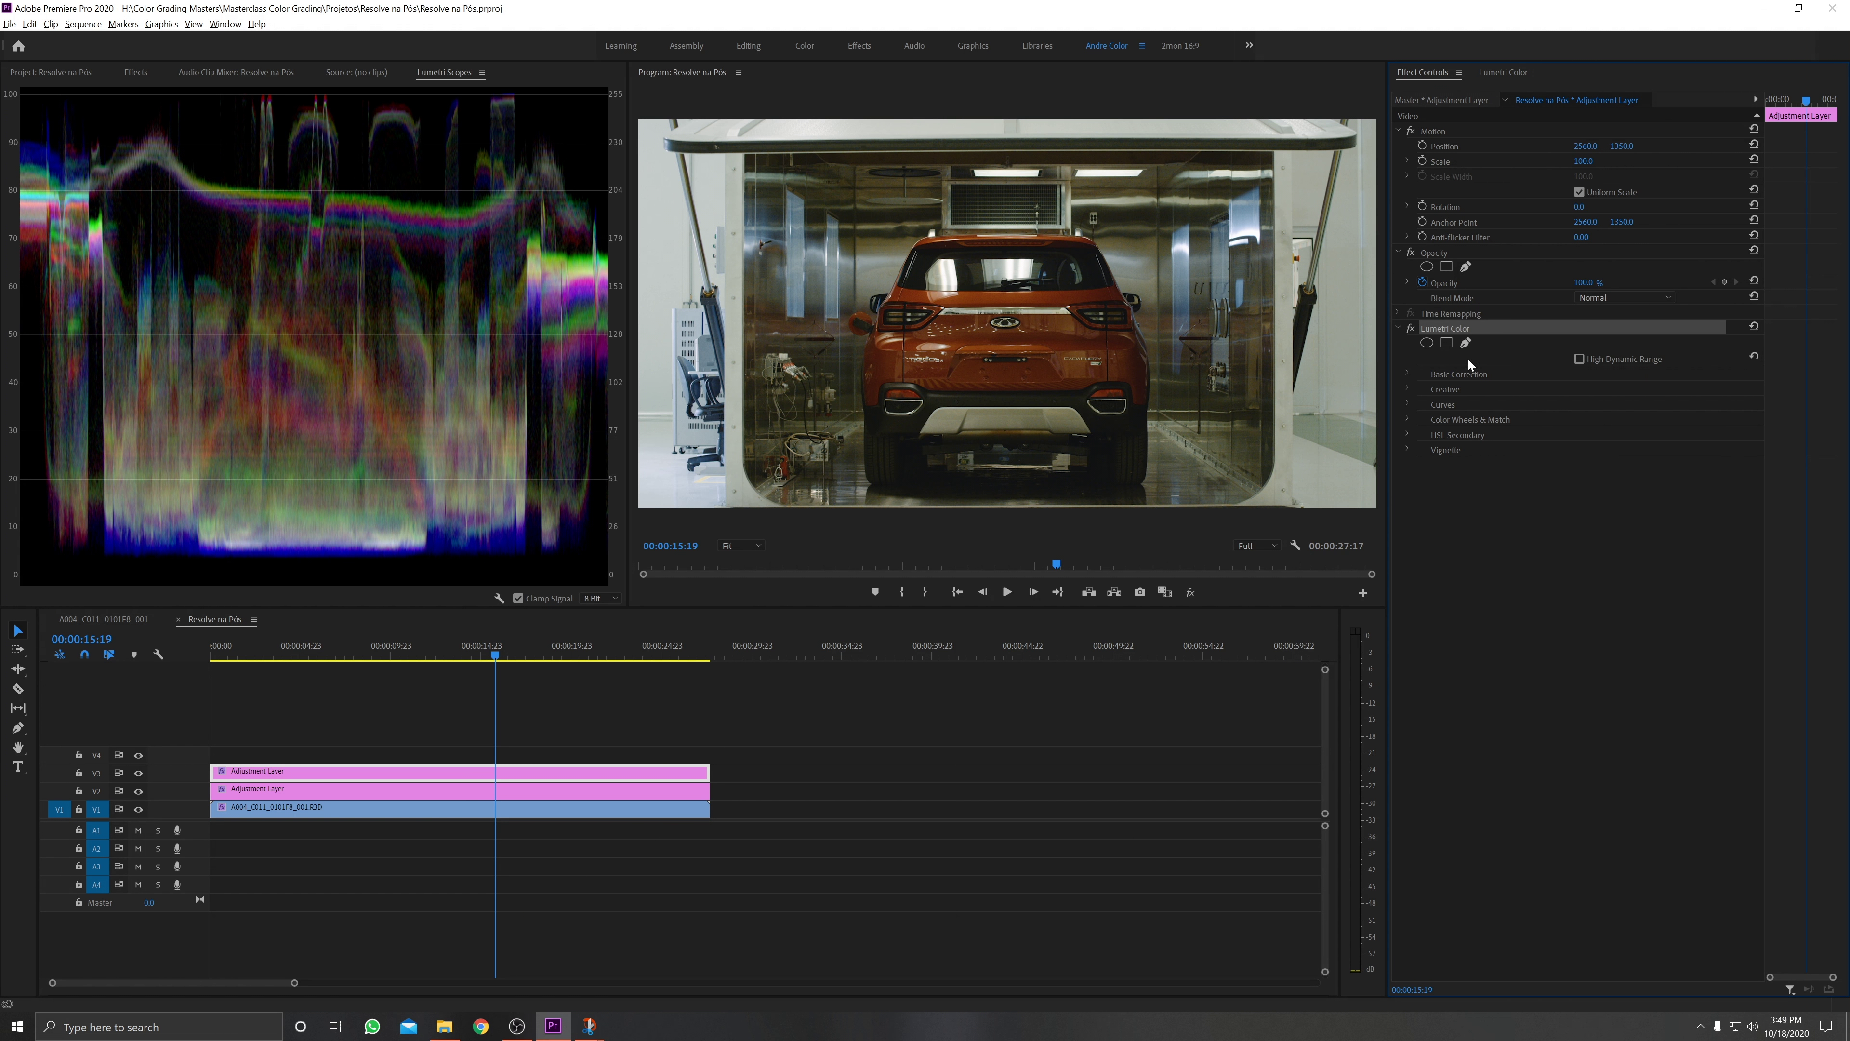
{"action": "left_click", "coordinate": [1466, 346]}
{"action": "left_click", "coordinate": [745, 153]}
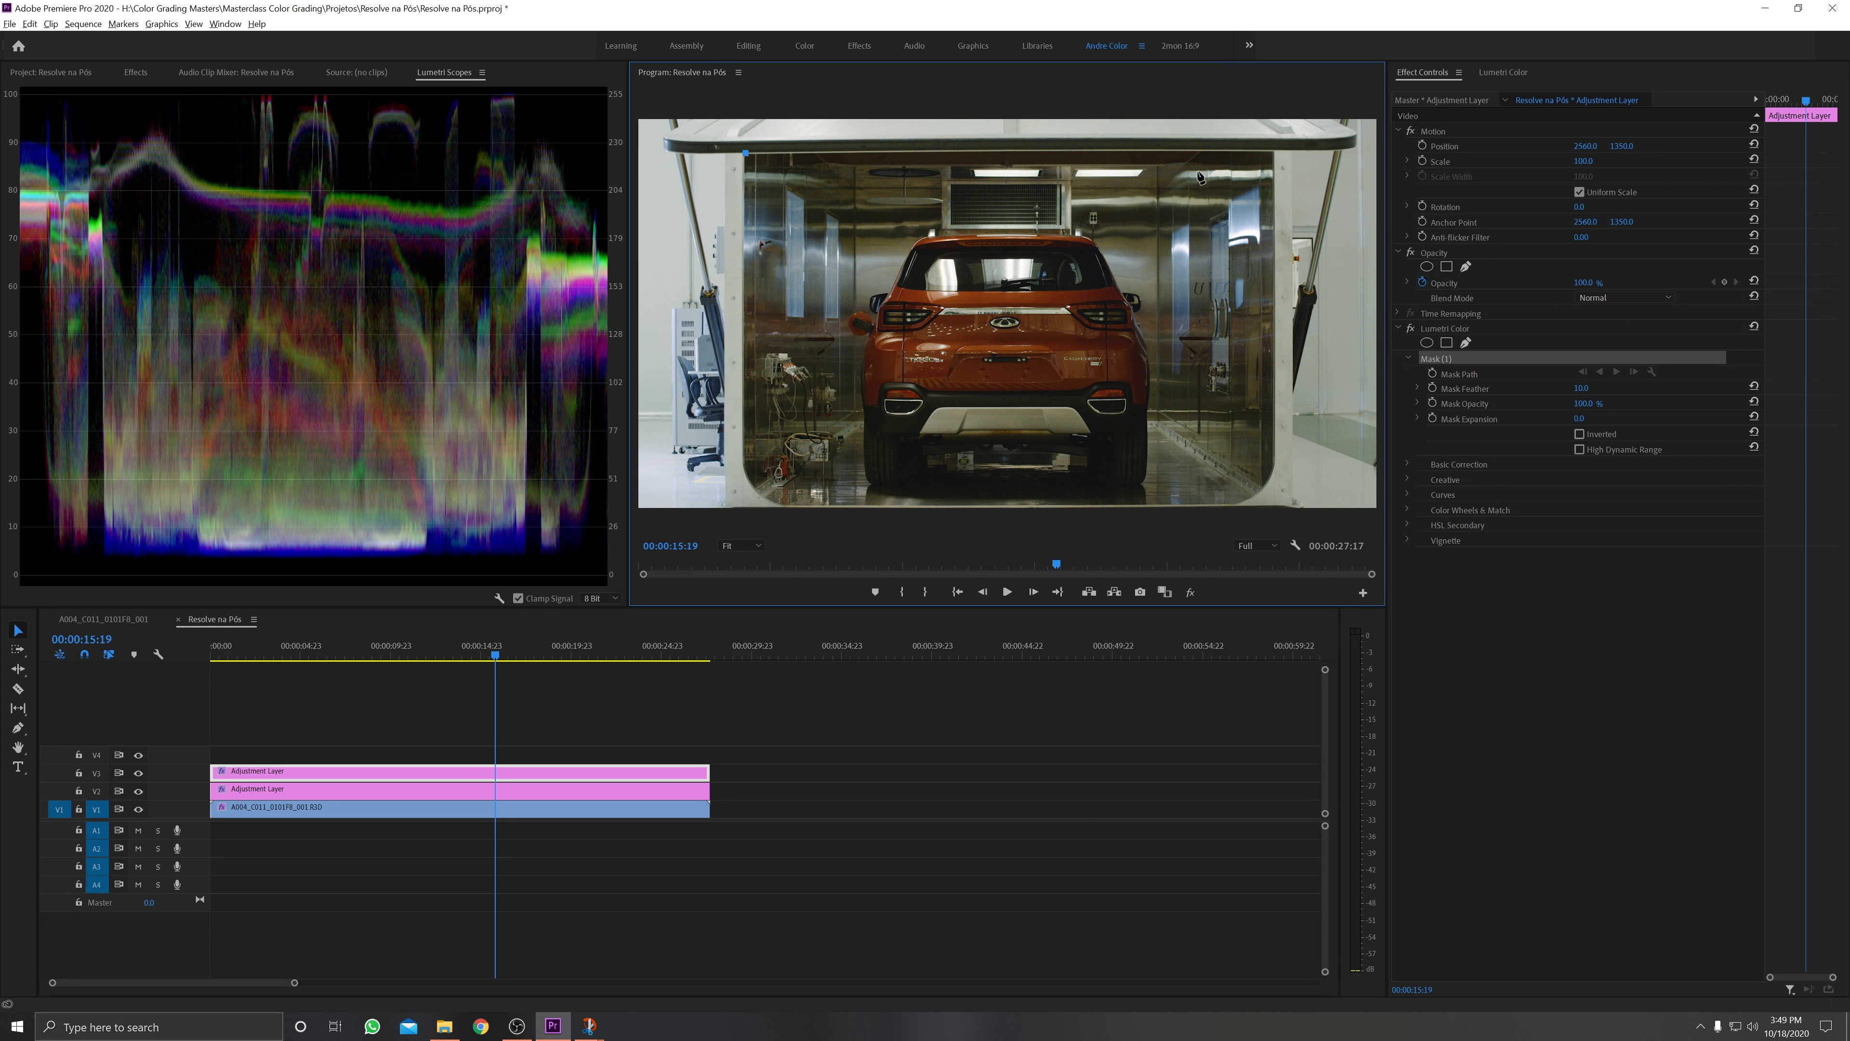
{"action": "left_click", "coordinate": [1275, 154]}
{"action": "left_click", "coordinate": [1277, 465]}
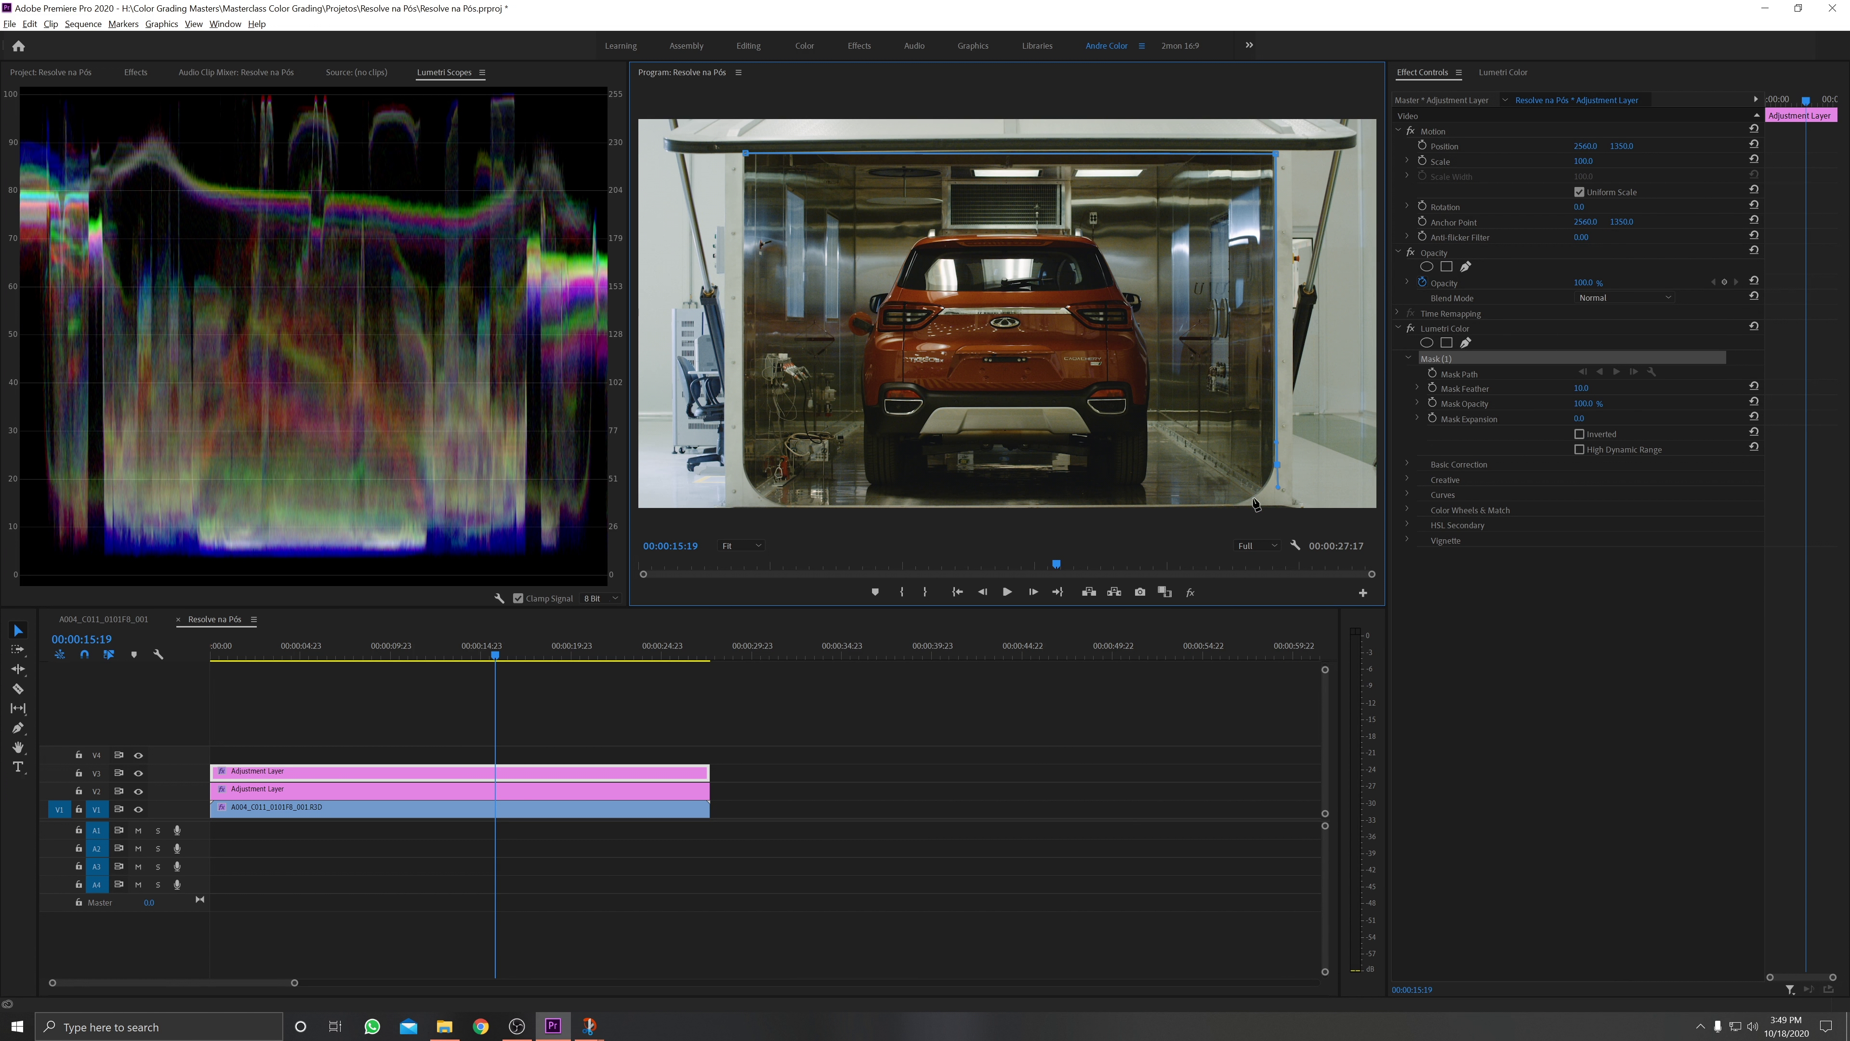
{"action": "left_click_drag", "start_coordinate": [1248, 502], "coordinate": [1228, 509]}
{"action": "left_click", "coordinate": [747, 508]}
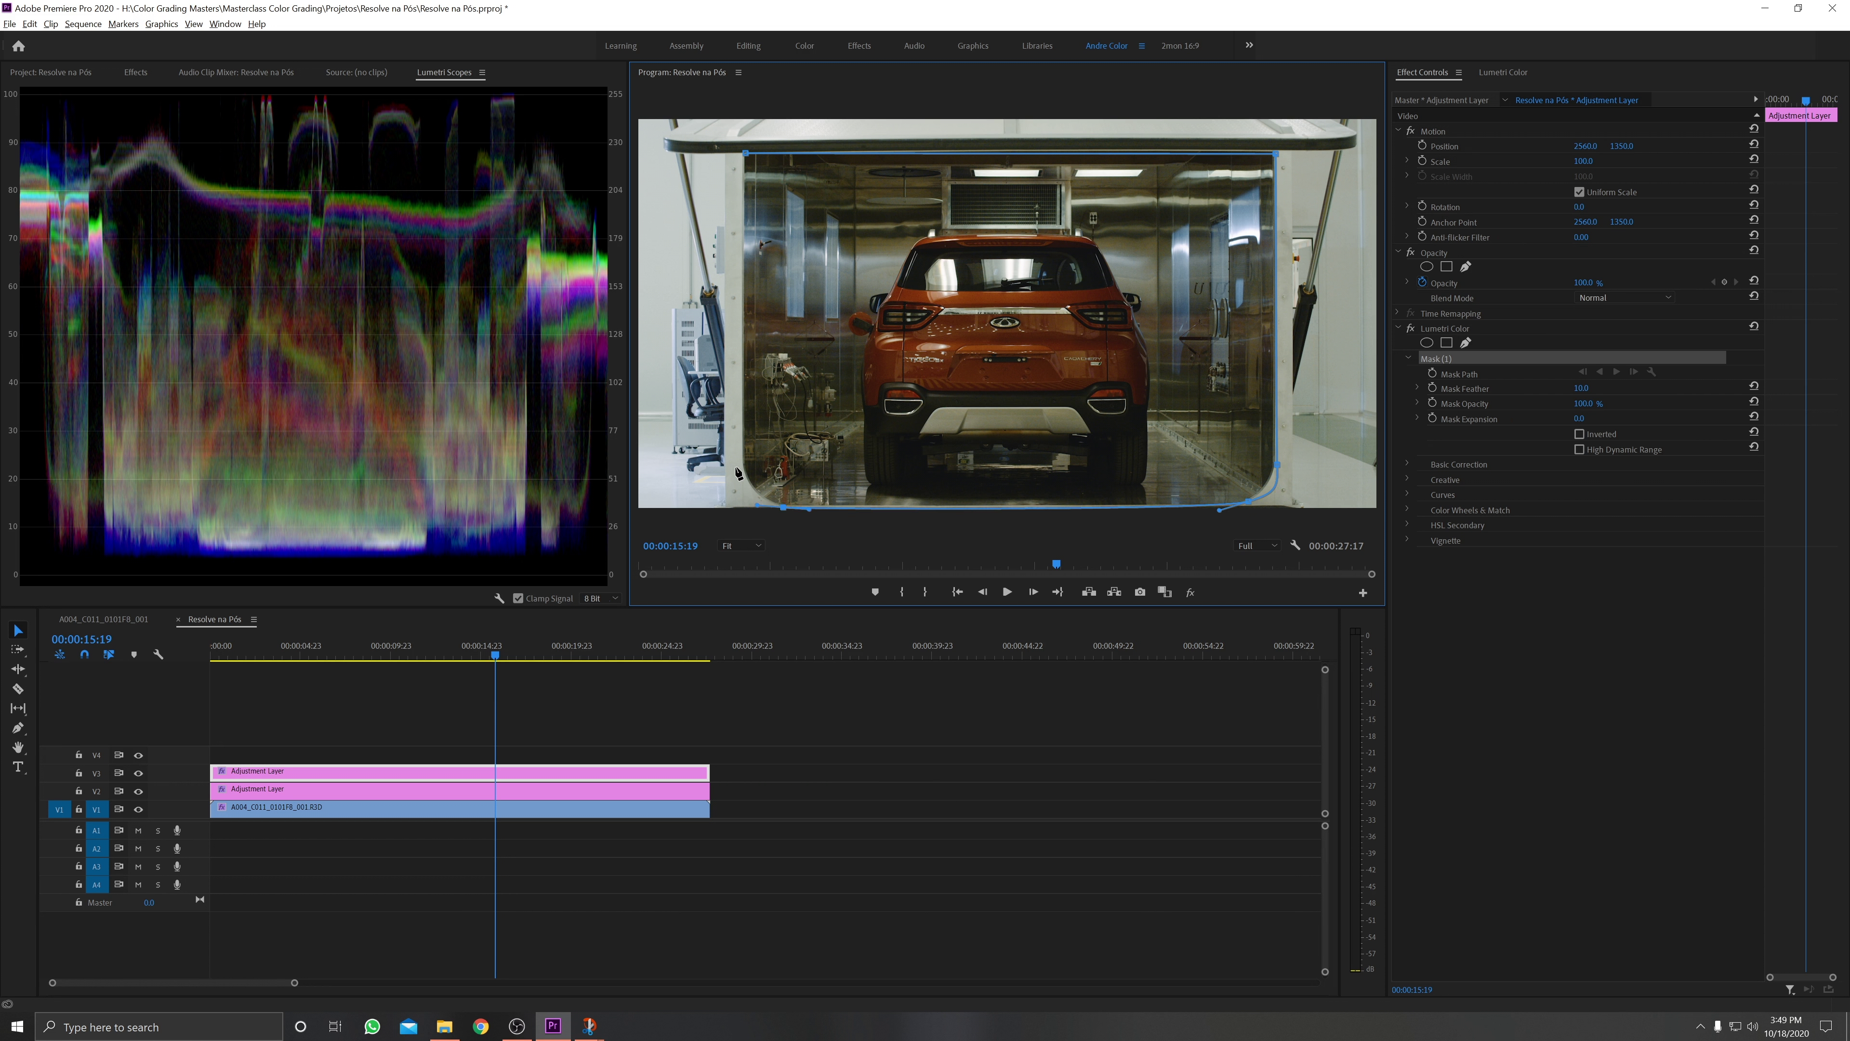
{"action": "left_click", "coordinate": [743, 413]}
{"action": "left_click", "coordinate": [746, 153]}
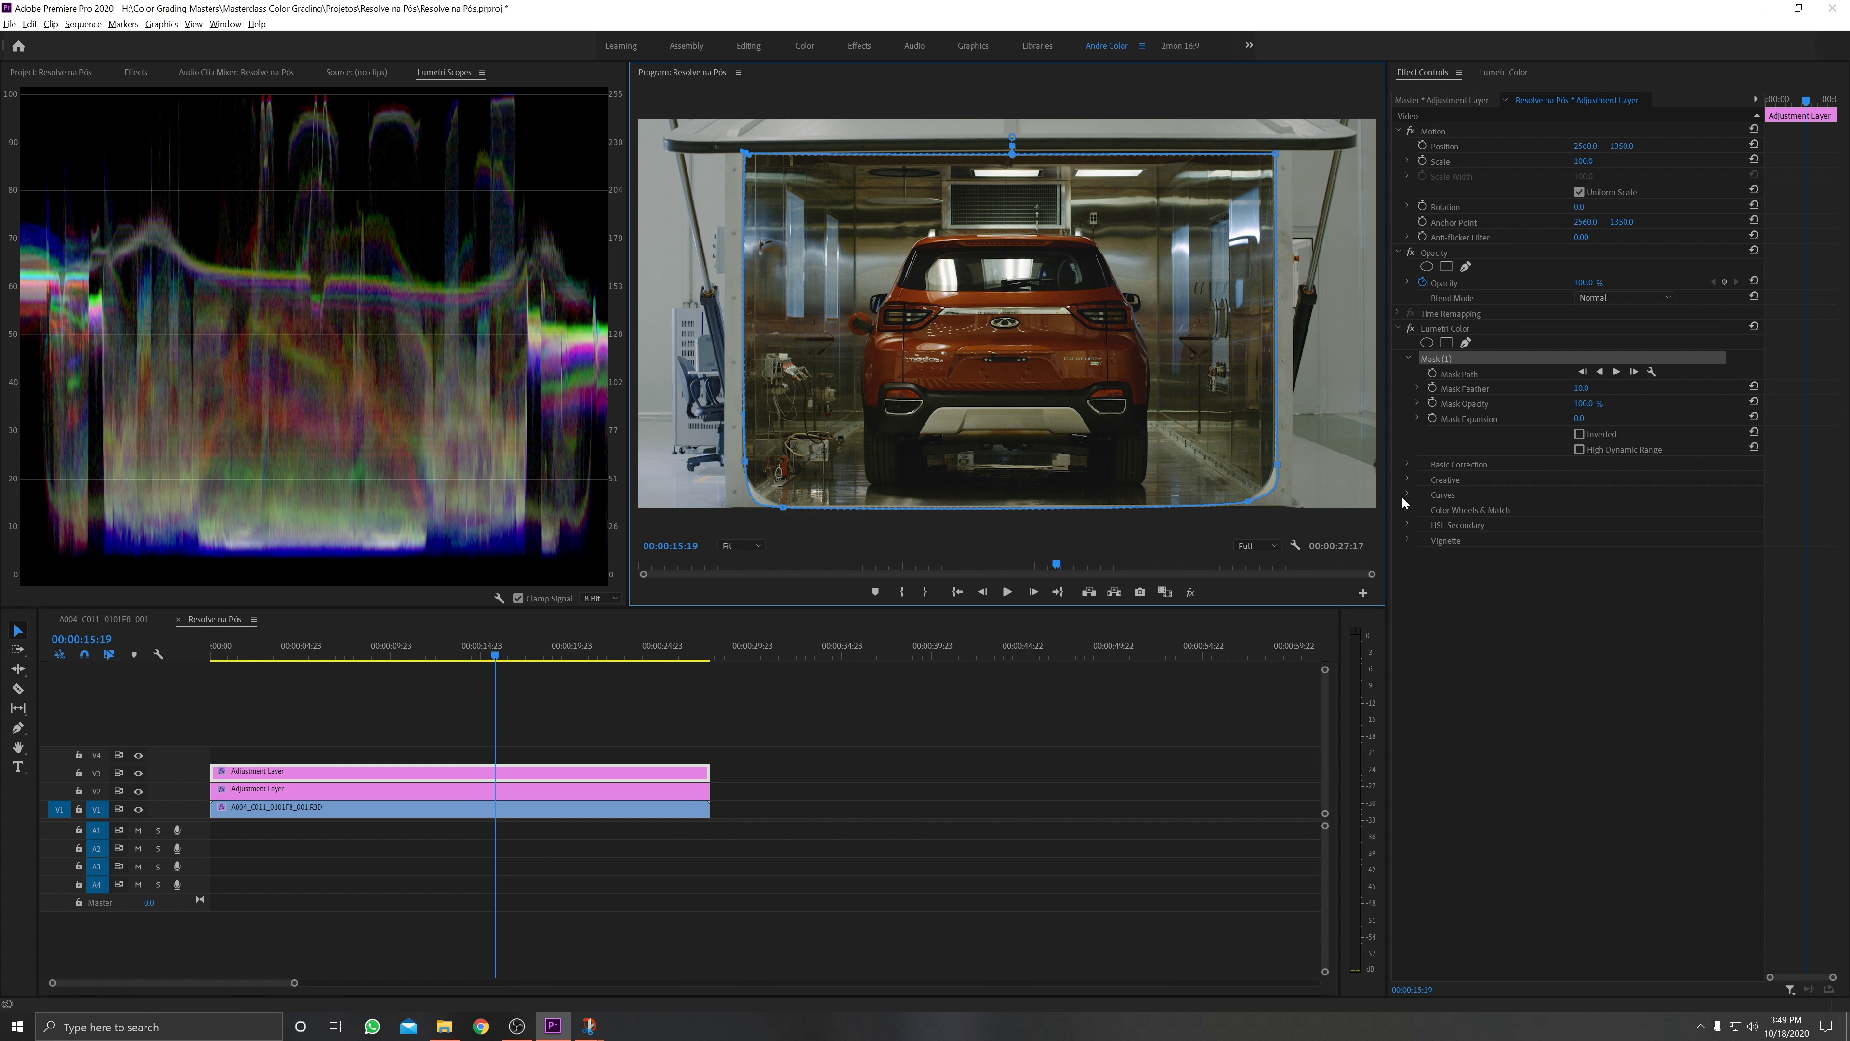
{"action": "key", "text": "Delete"}
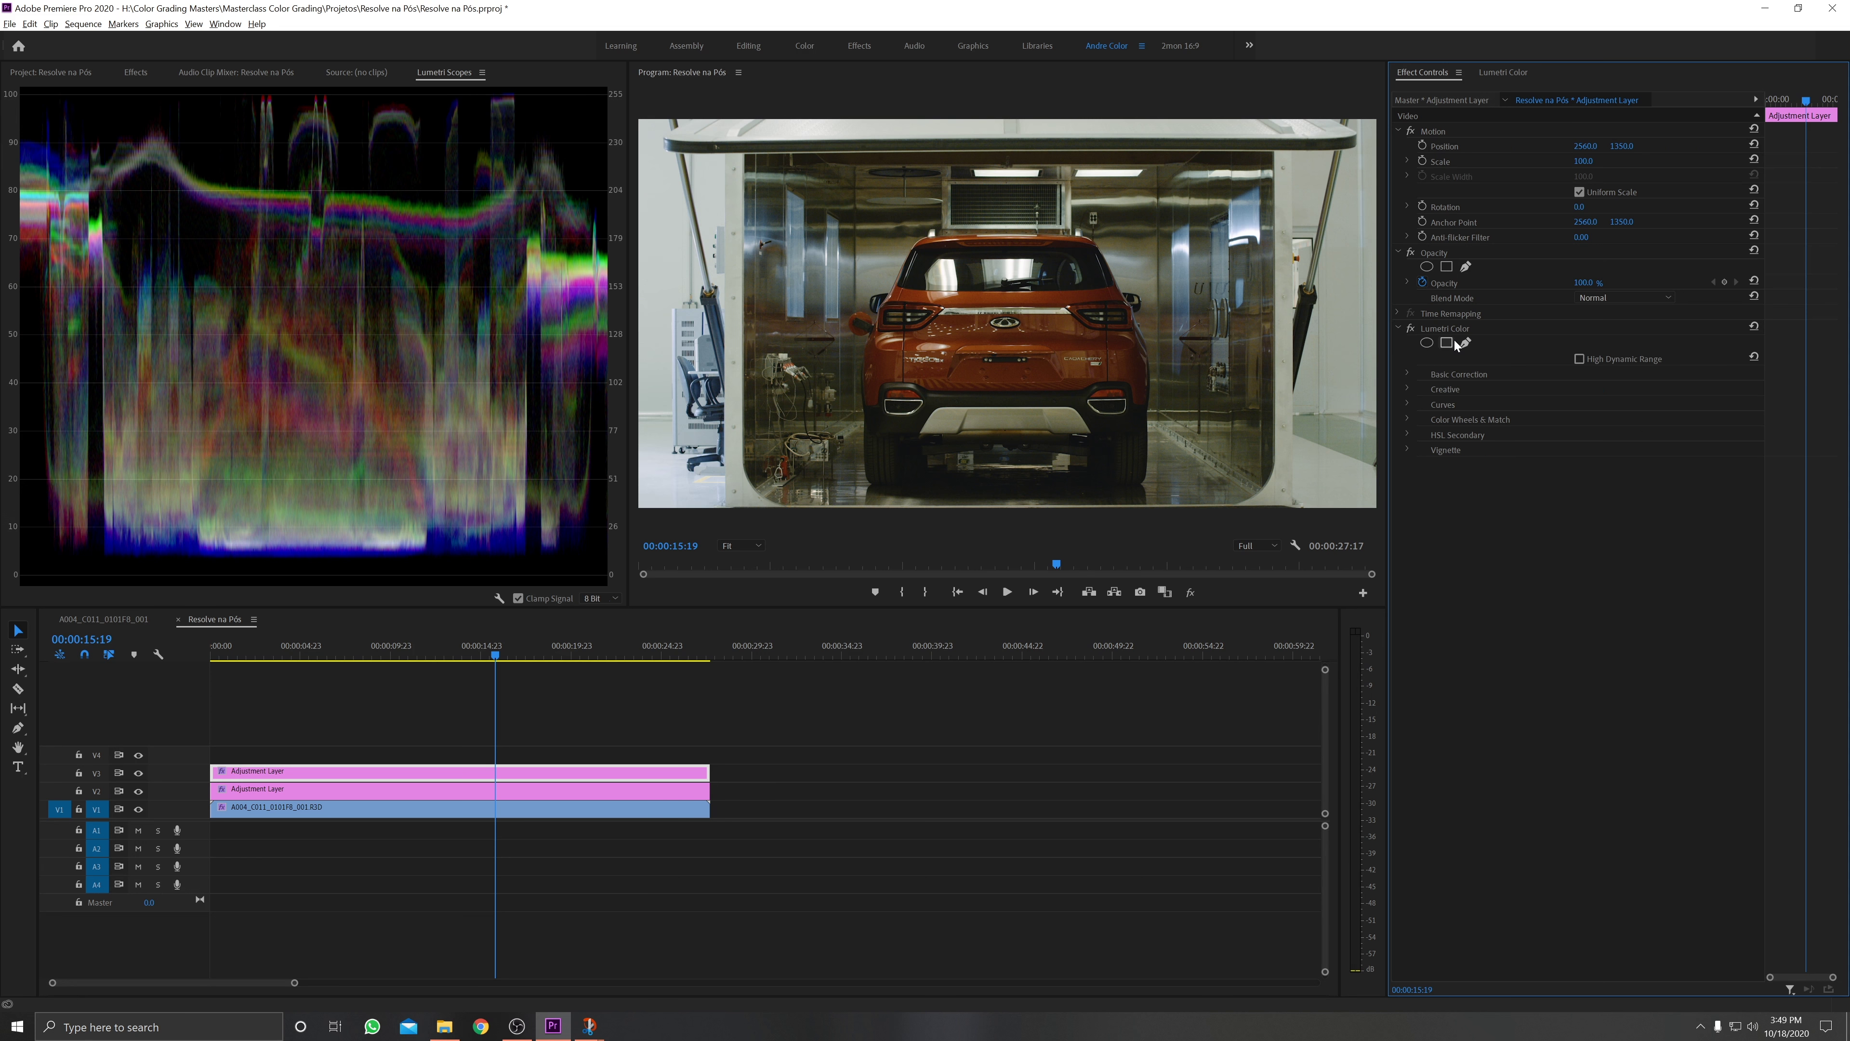
{"action": "key", "text": "ctrl+z"}
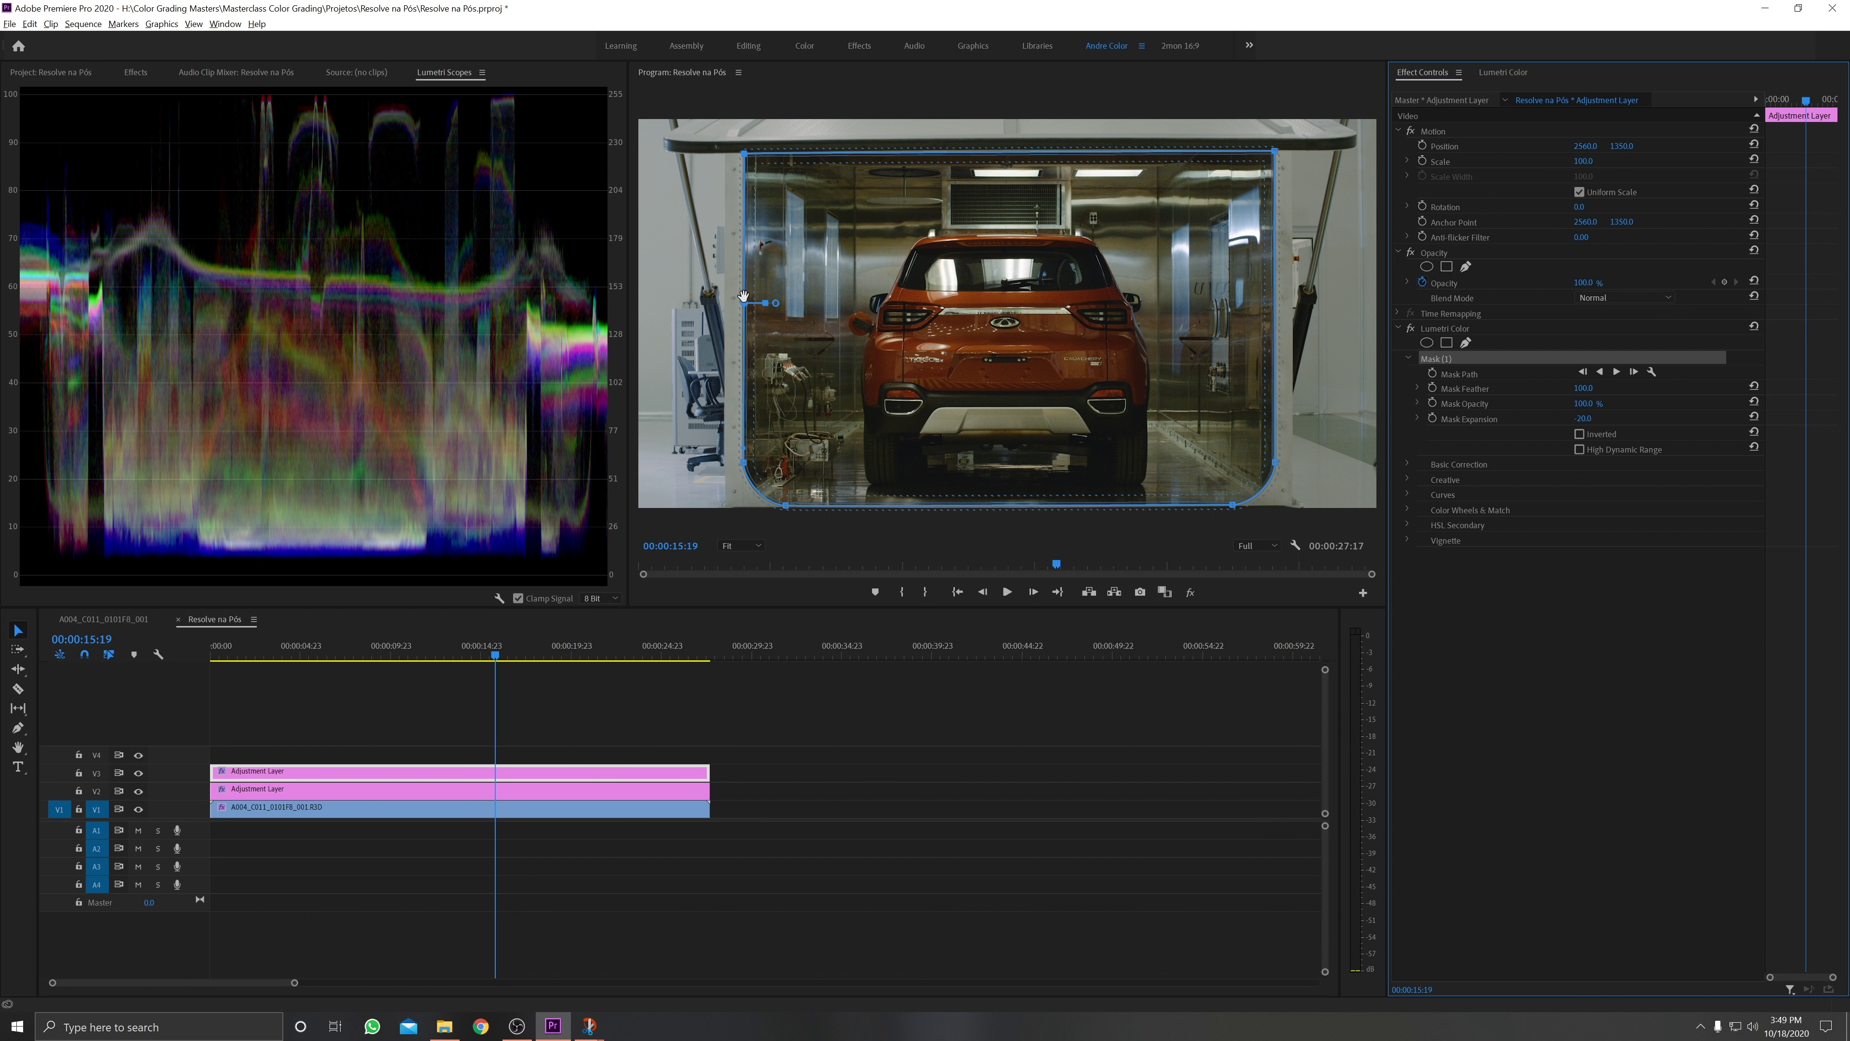
Save the project and toggle the V3 masked grade off and on to compare
{"action": "key", "text": "ctrl+s"}
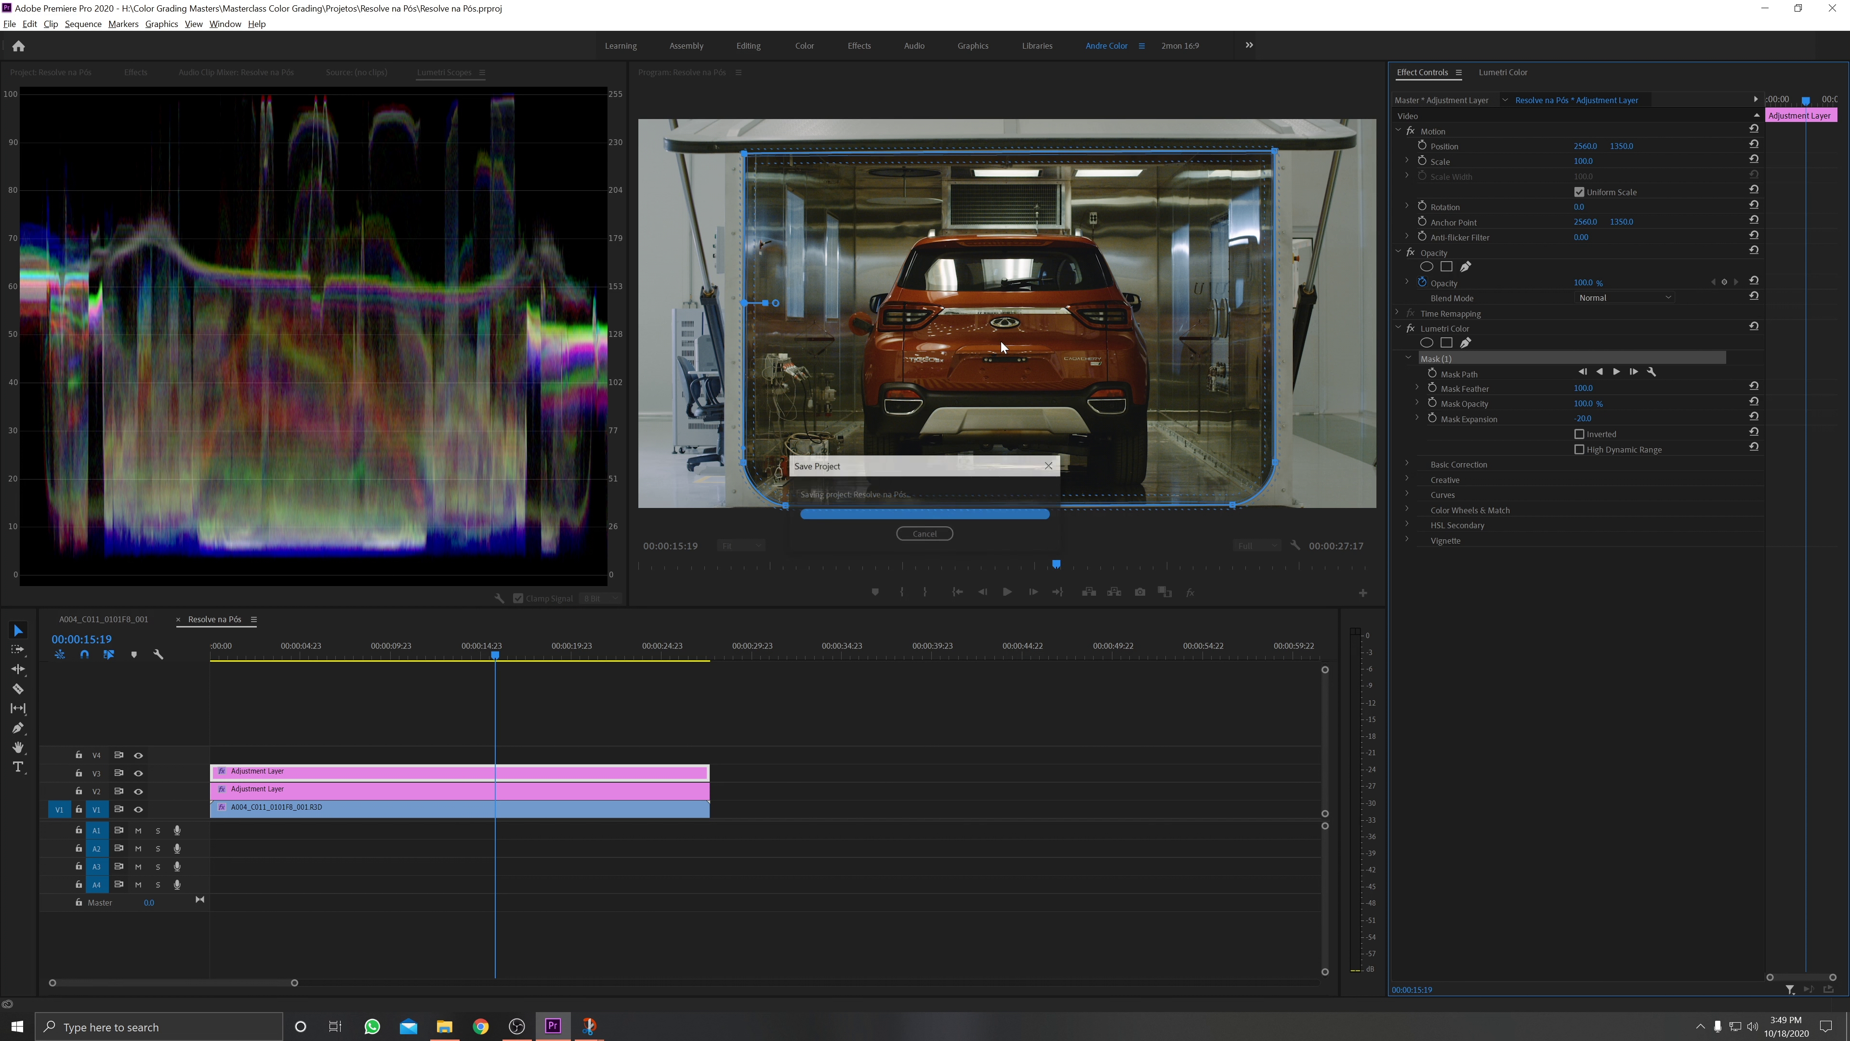
{"action": "left_click", "coordinate": [139, 772]}
{"action": "left_click", "coordinate": [138, 772]}
{"action": "left_click", "coordinate": [138, 772]}
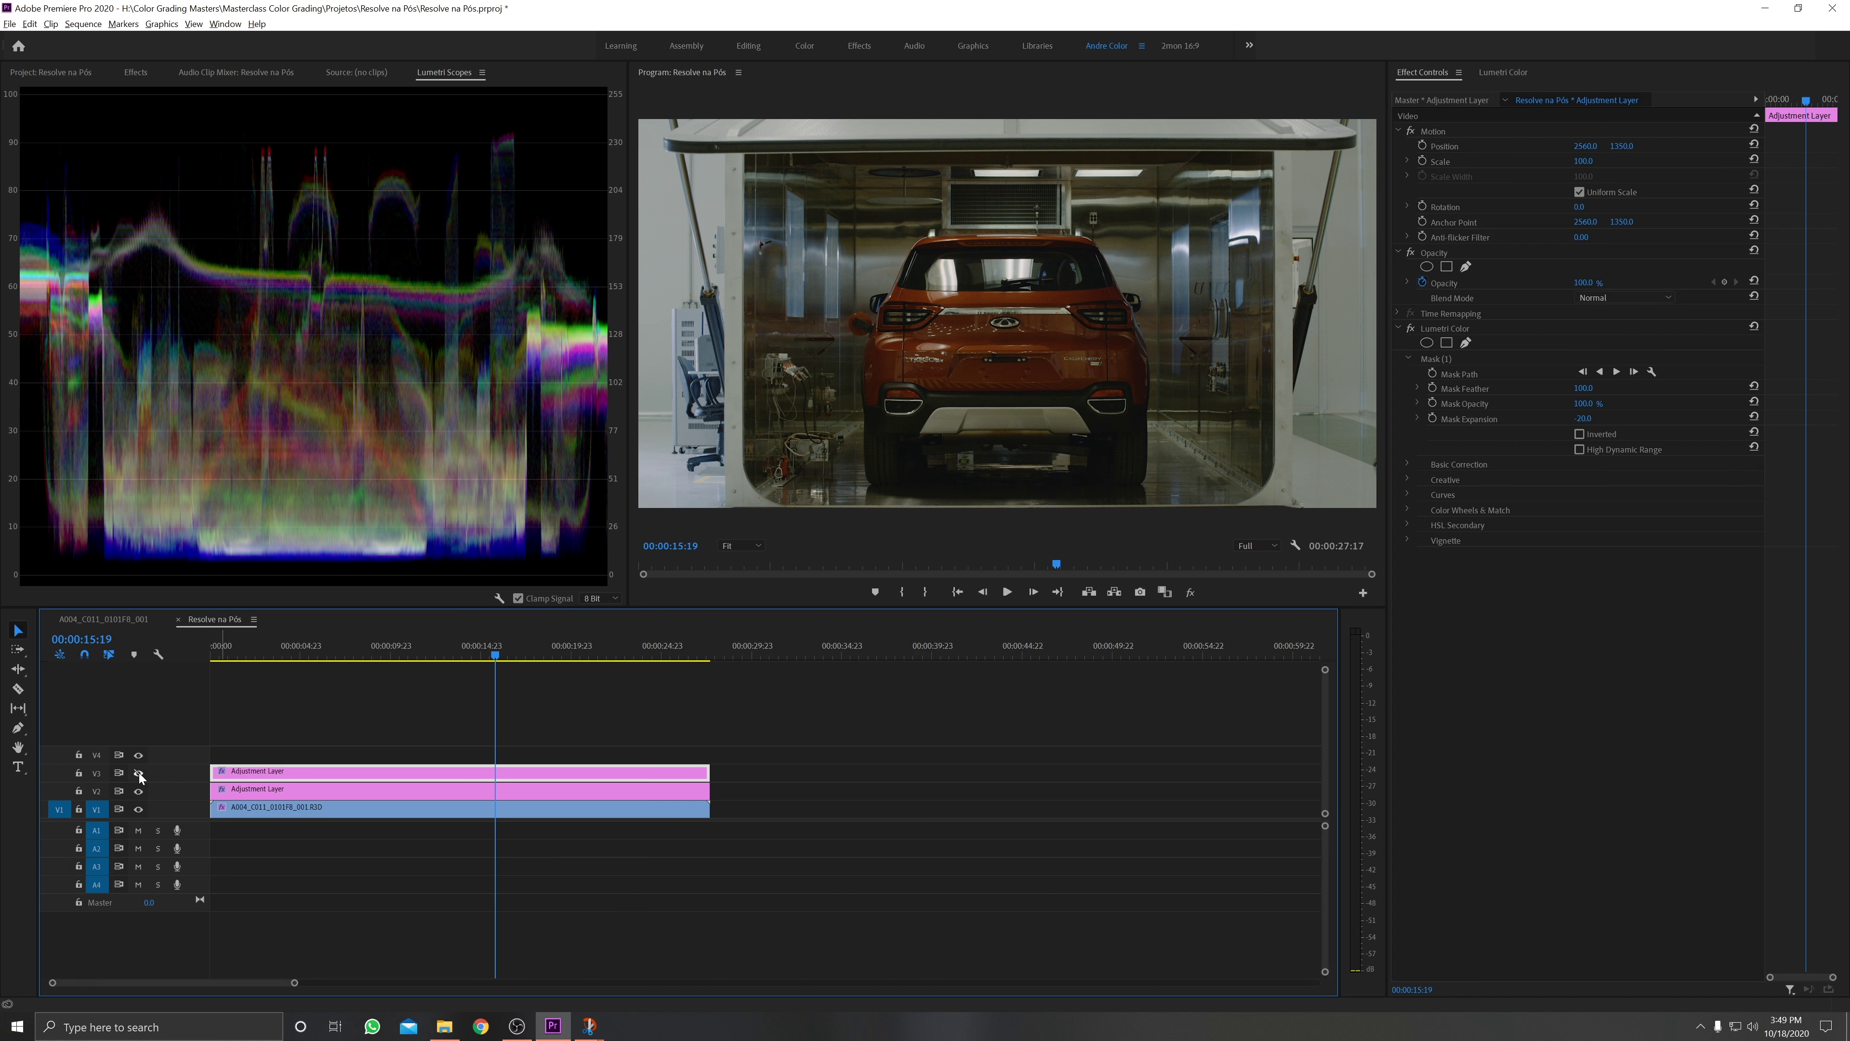
{"action": "left_click", "coordinate": [138, 773]}
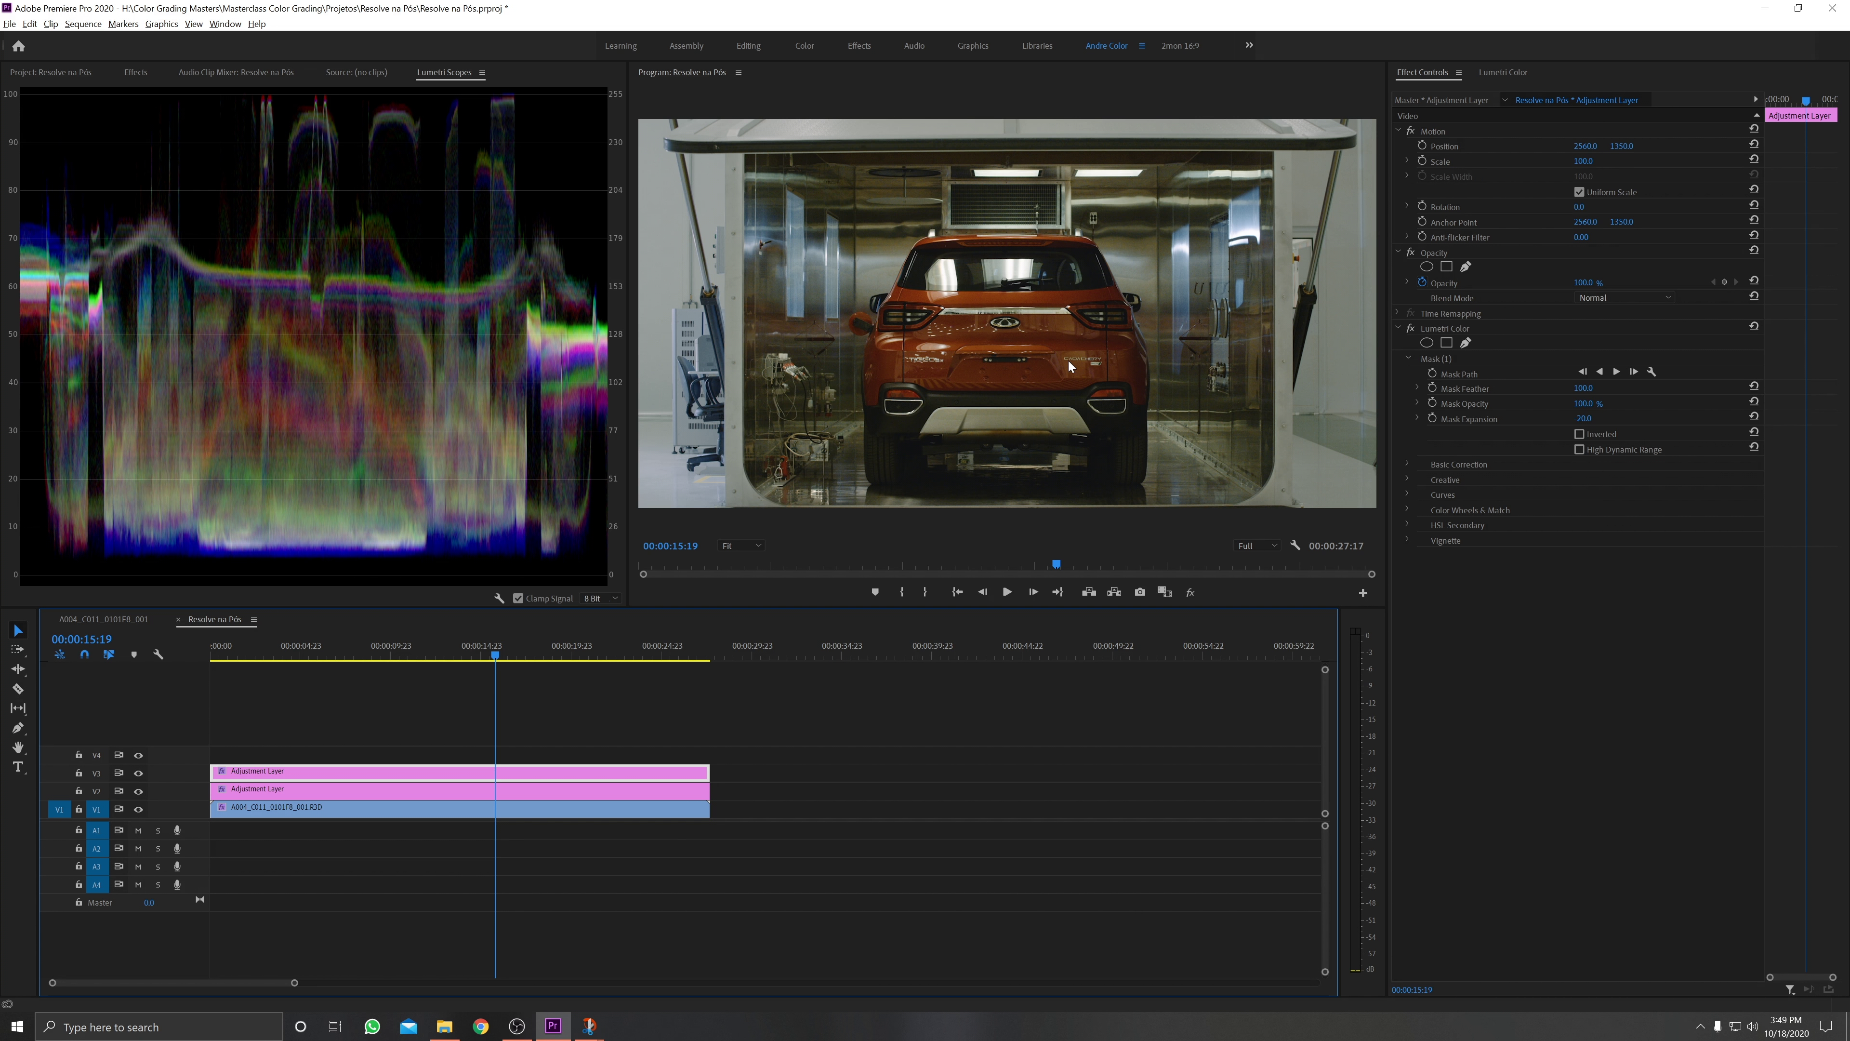
{"action": "left_click", "coordinate": [136, 773]}
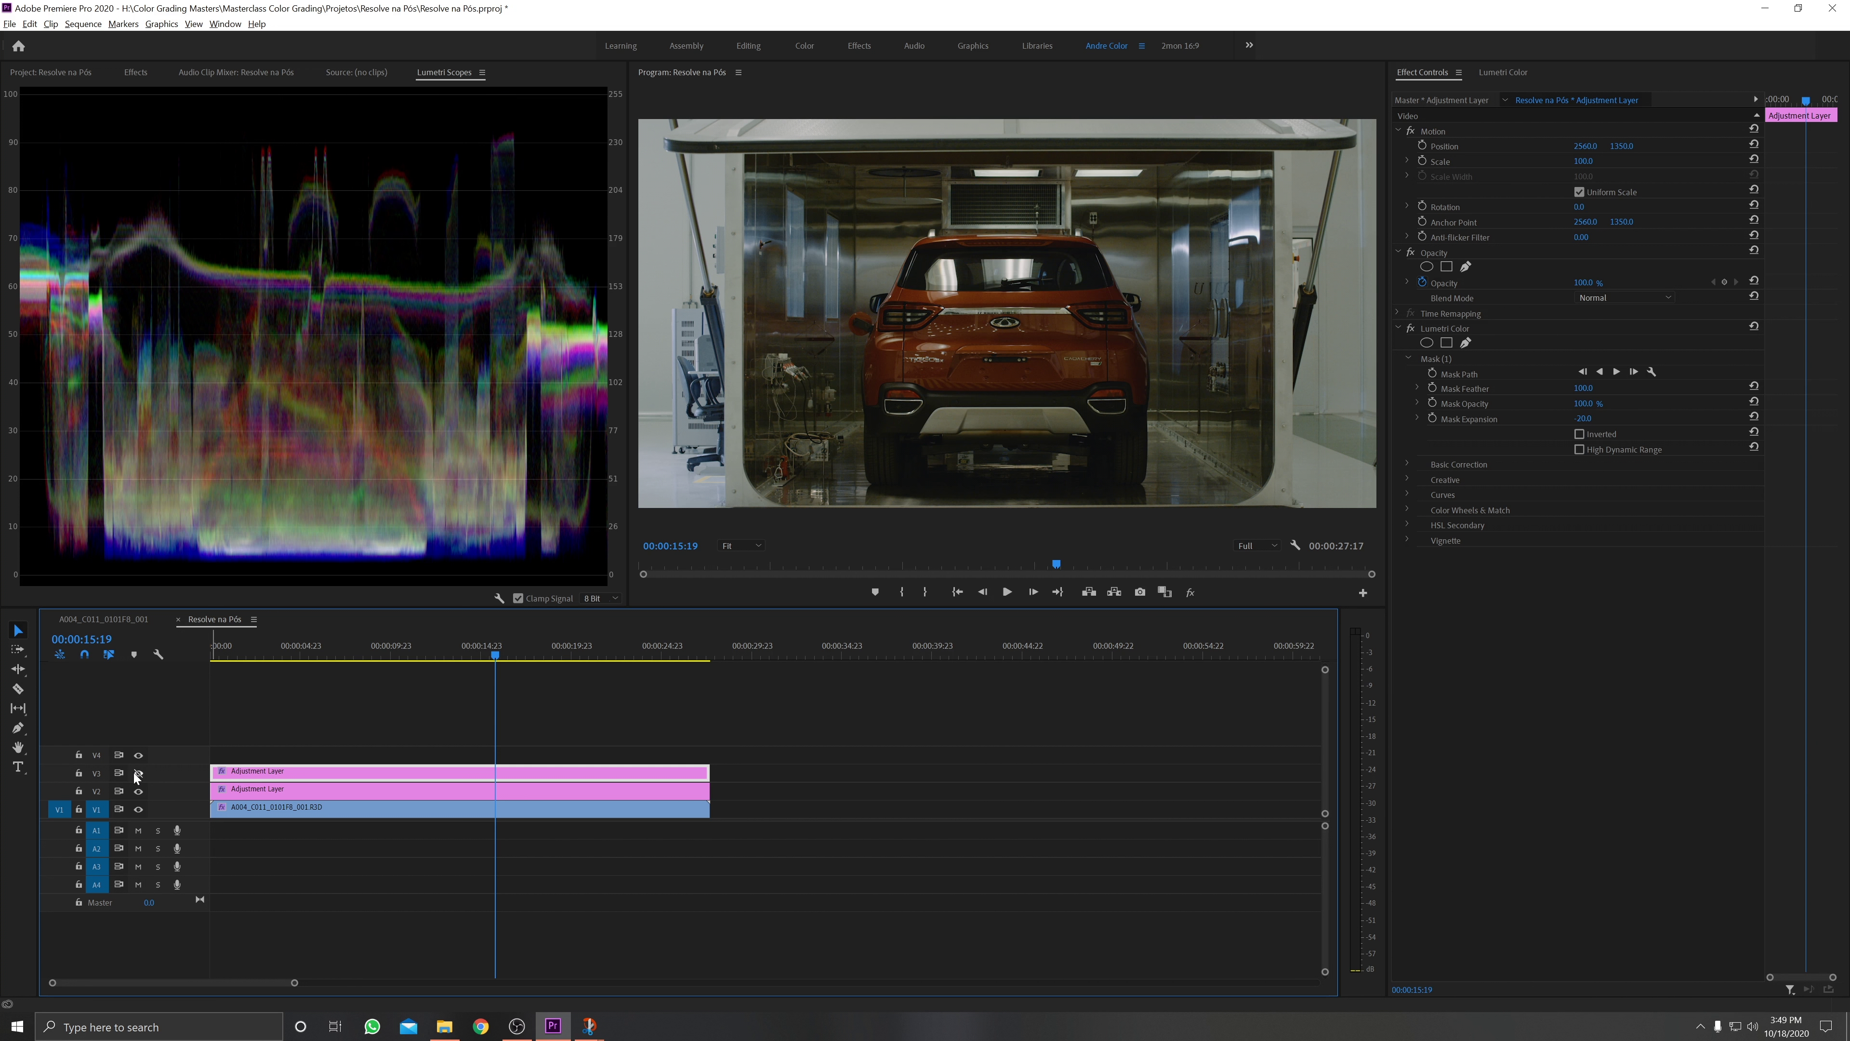
{"action": "left_click", "coordinate": [135, 774]}
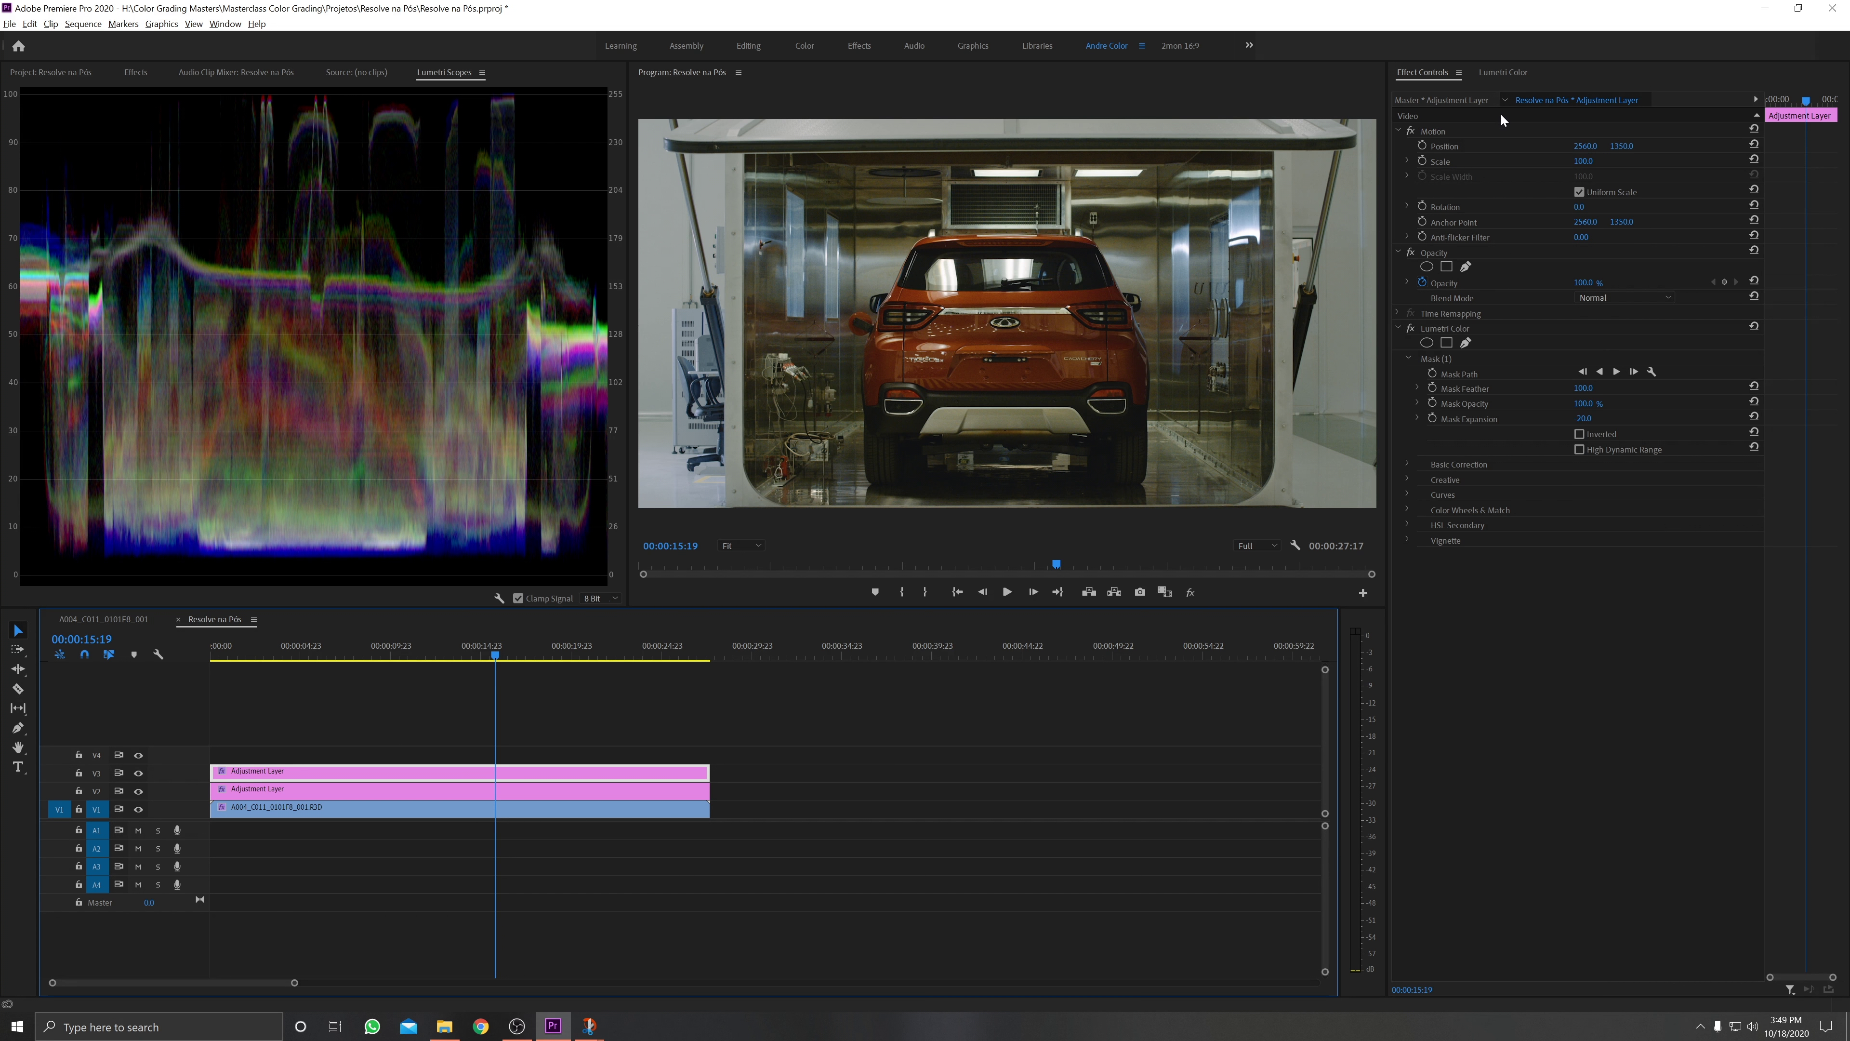
{"action": "left_click", "coordinate": [1503, 72]}
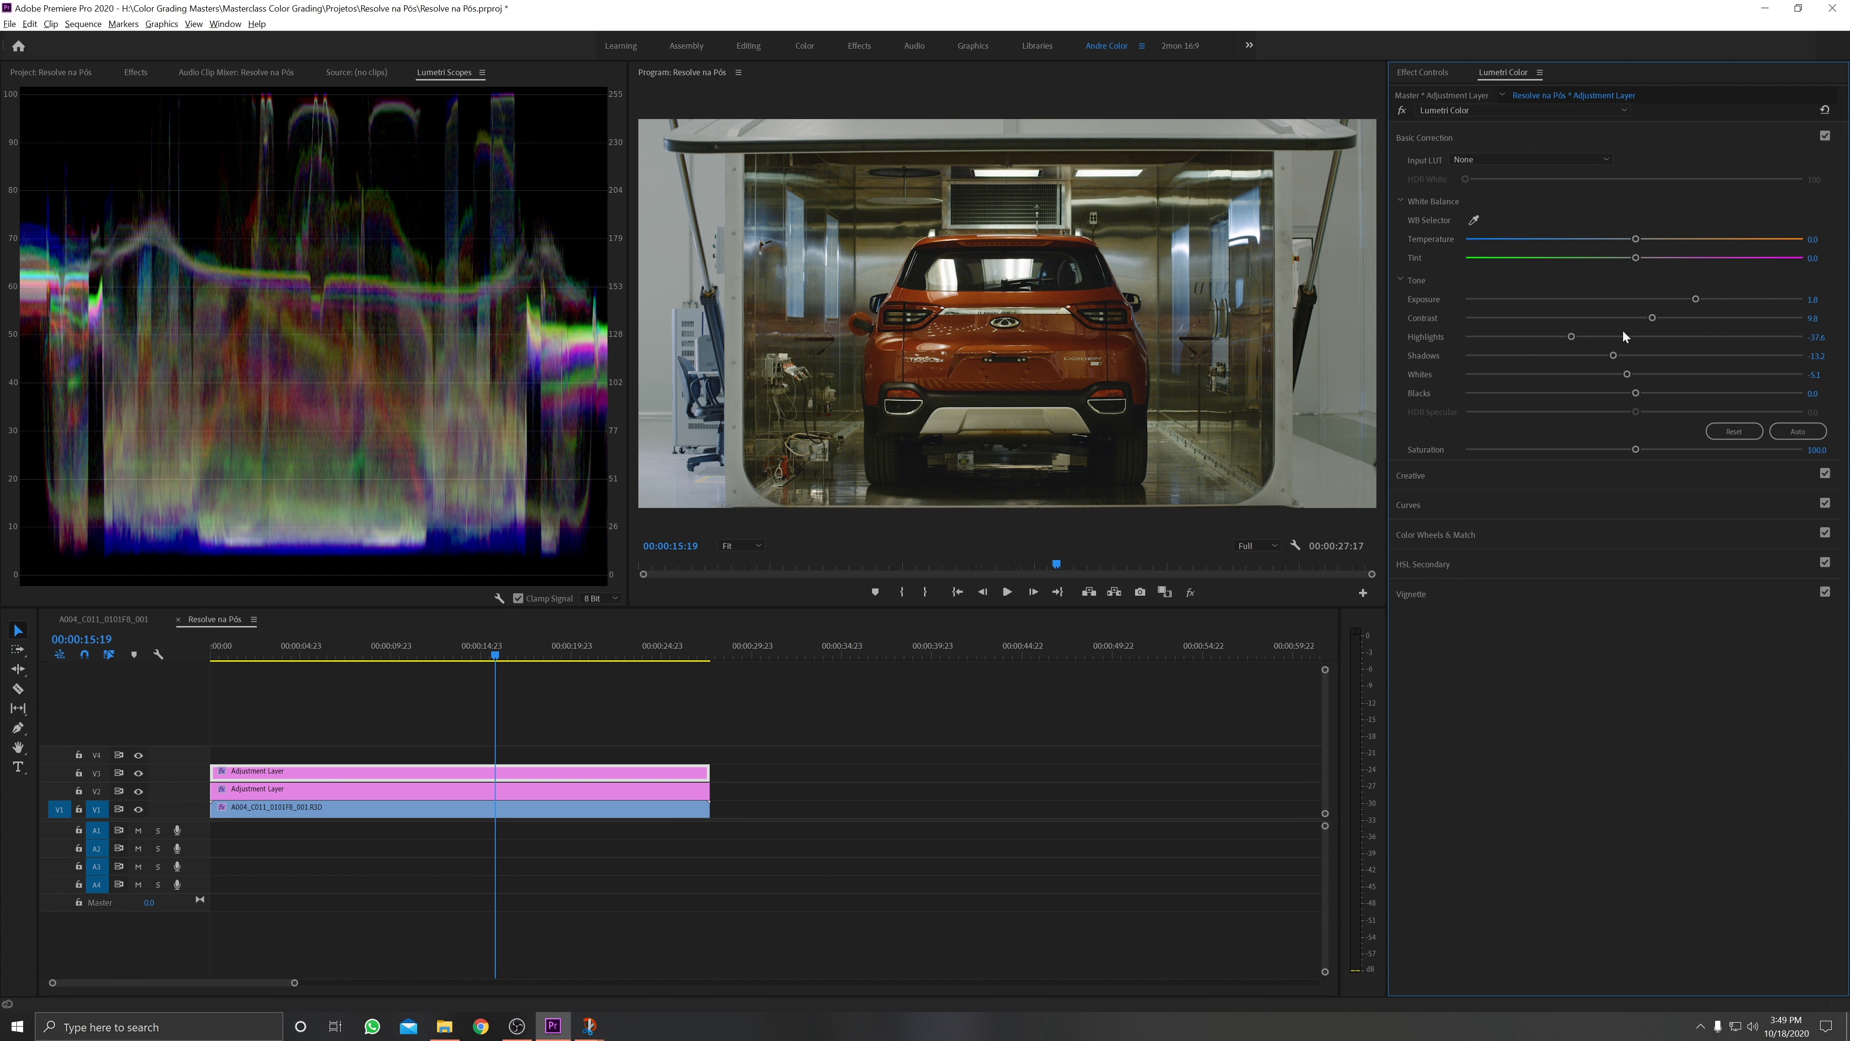
Set the V3 layer's Highlights to -25.2, save, then pull down the car clip's highlights
{"action": "mouse_move", "coordinate": [1576, 337]}
{"action": "left_mouse_down"}
{"action": "mouse_move", "coordinate": [1642, 375]}
{"action": "mouse_move", "coordinate": [1591, 356]}
{"action": "left_mouse_up"}
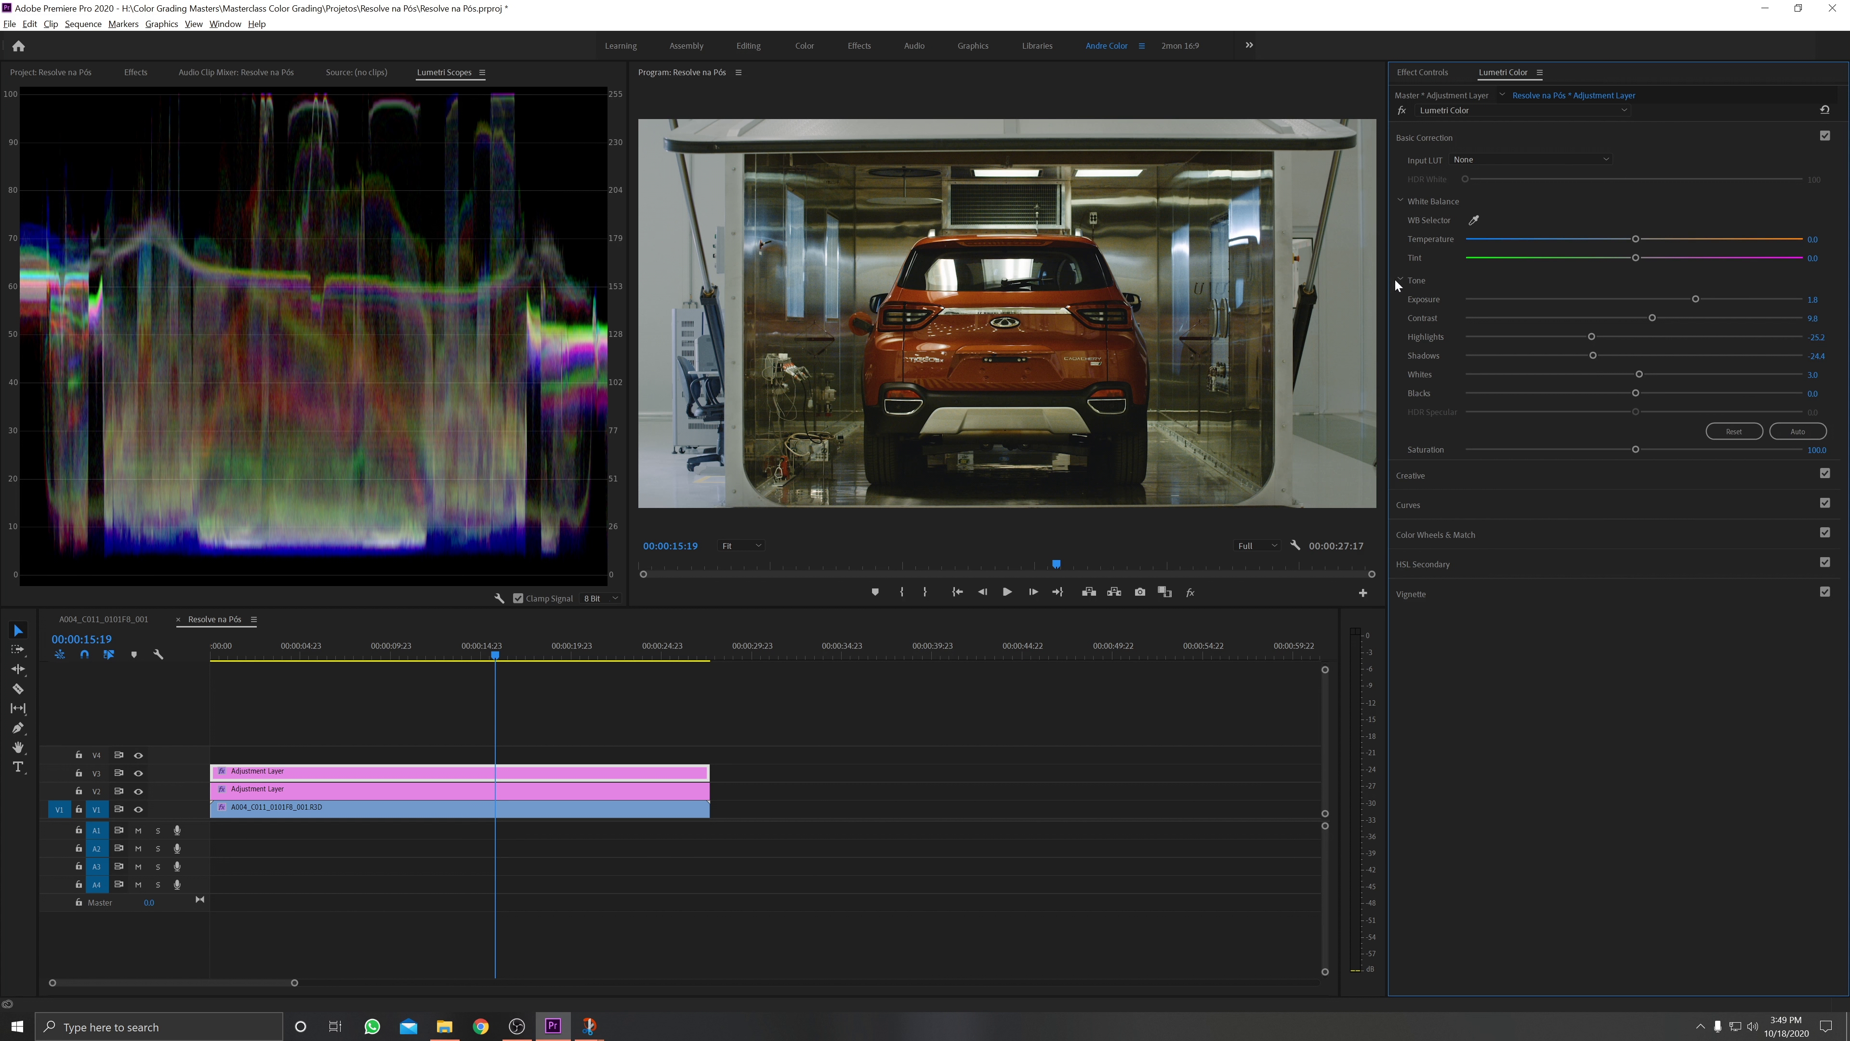
{"action": "key", "text": "ctrl+s"}
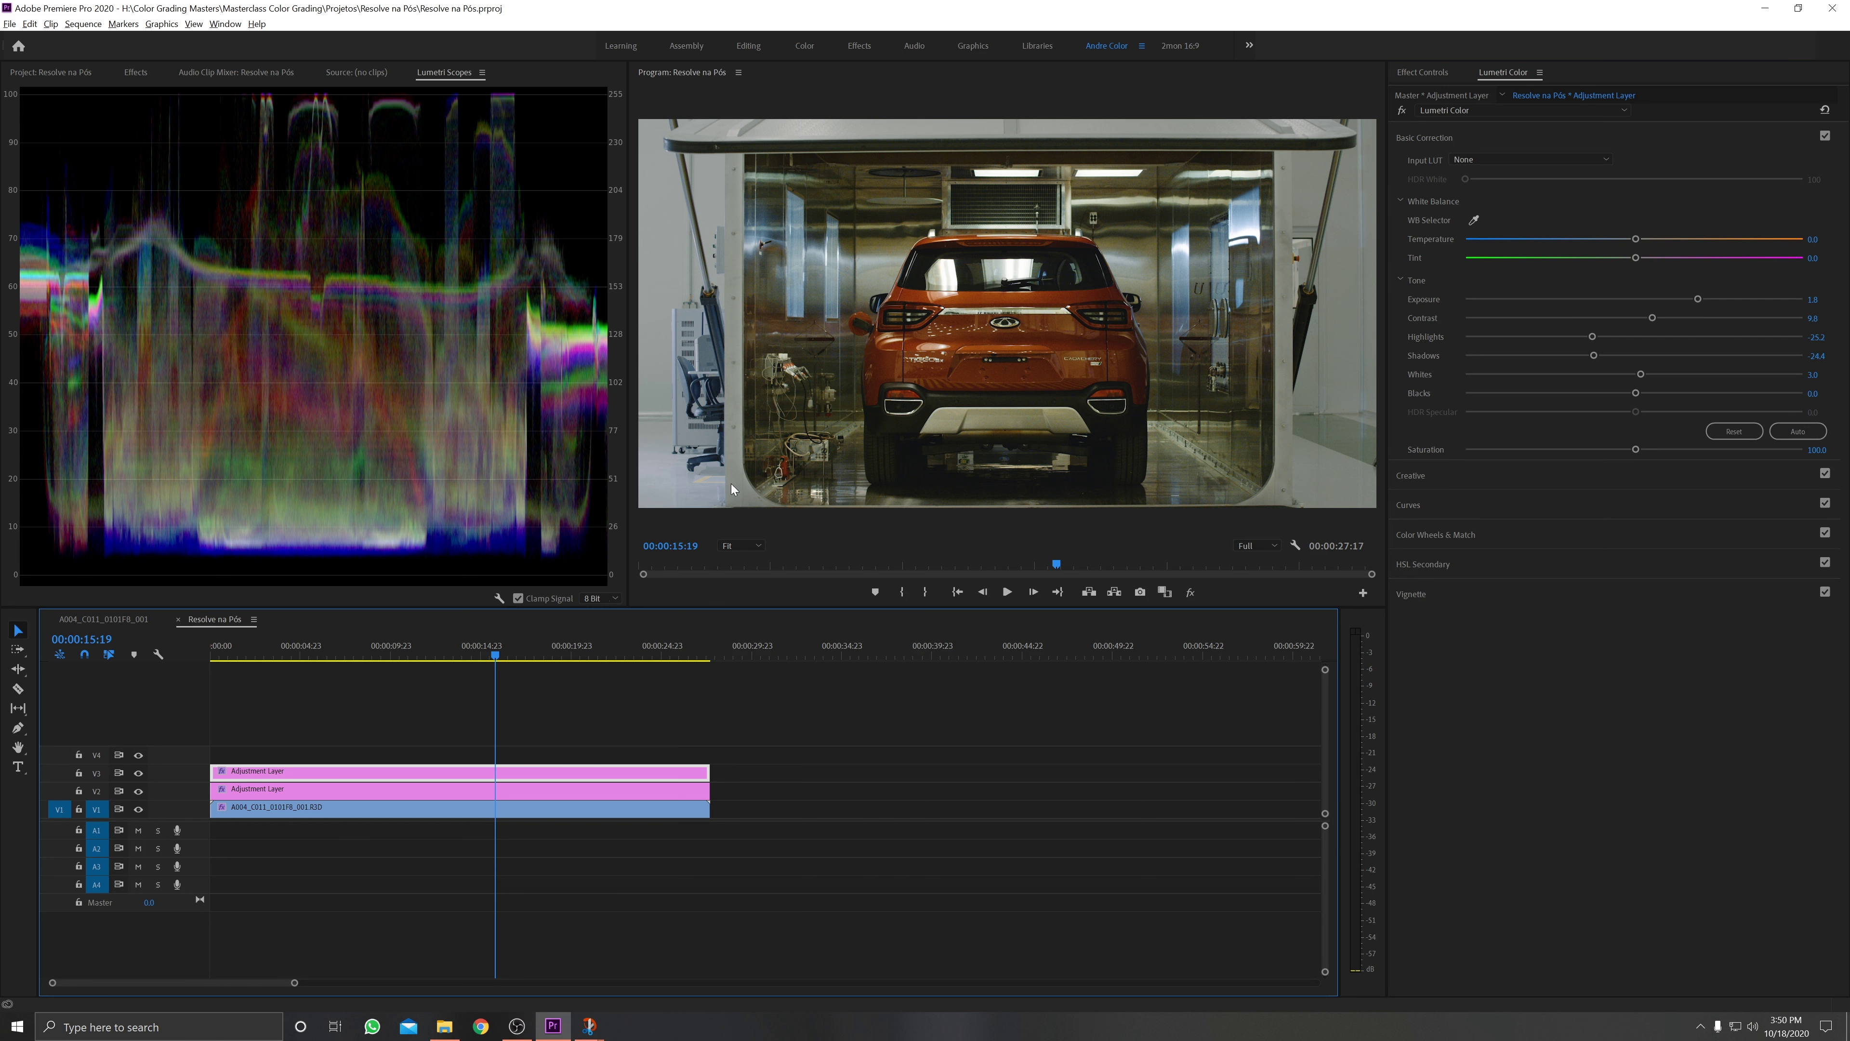
{"action": "left_click", "coordinate": [461, 813]}
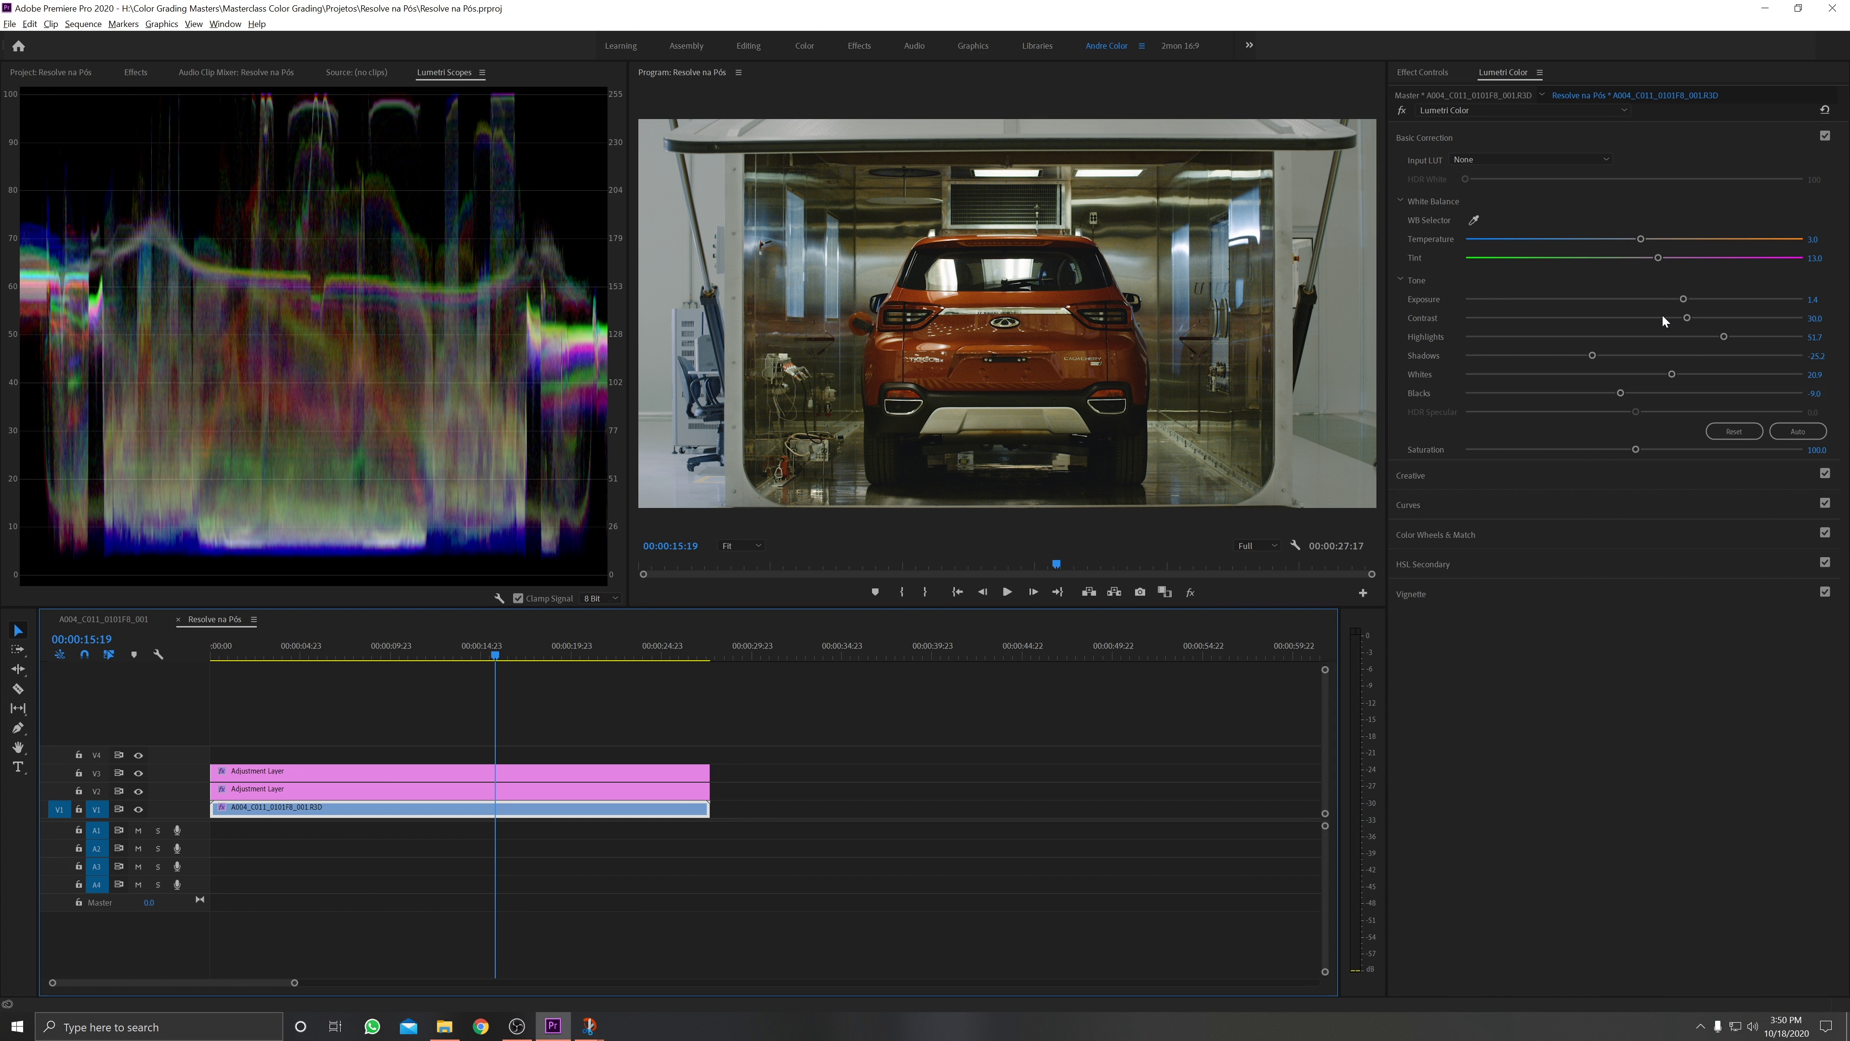
{"action": "left_click_drag", "start_coordinate": [1724, 336], "coordinate": [1651, 374]}
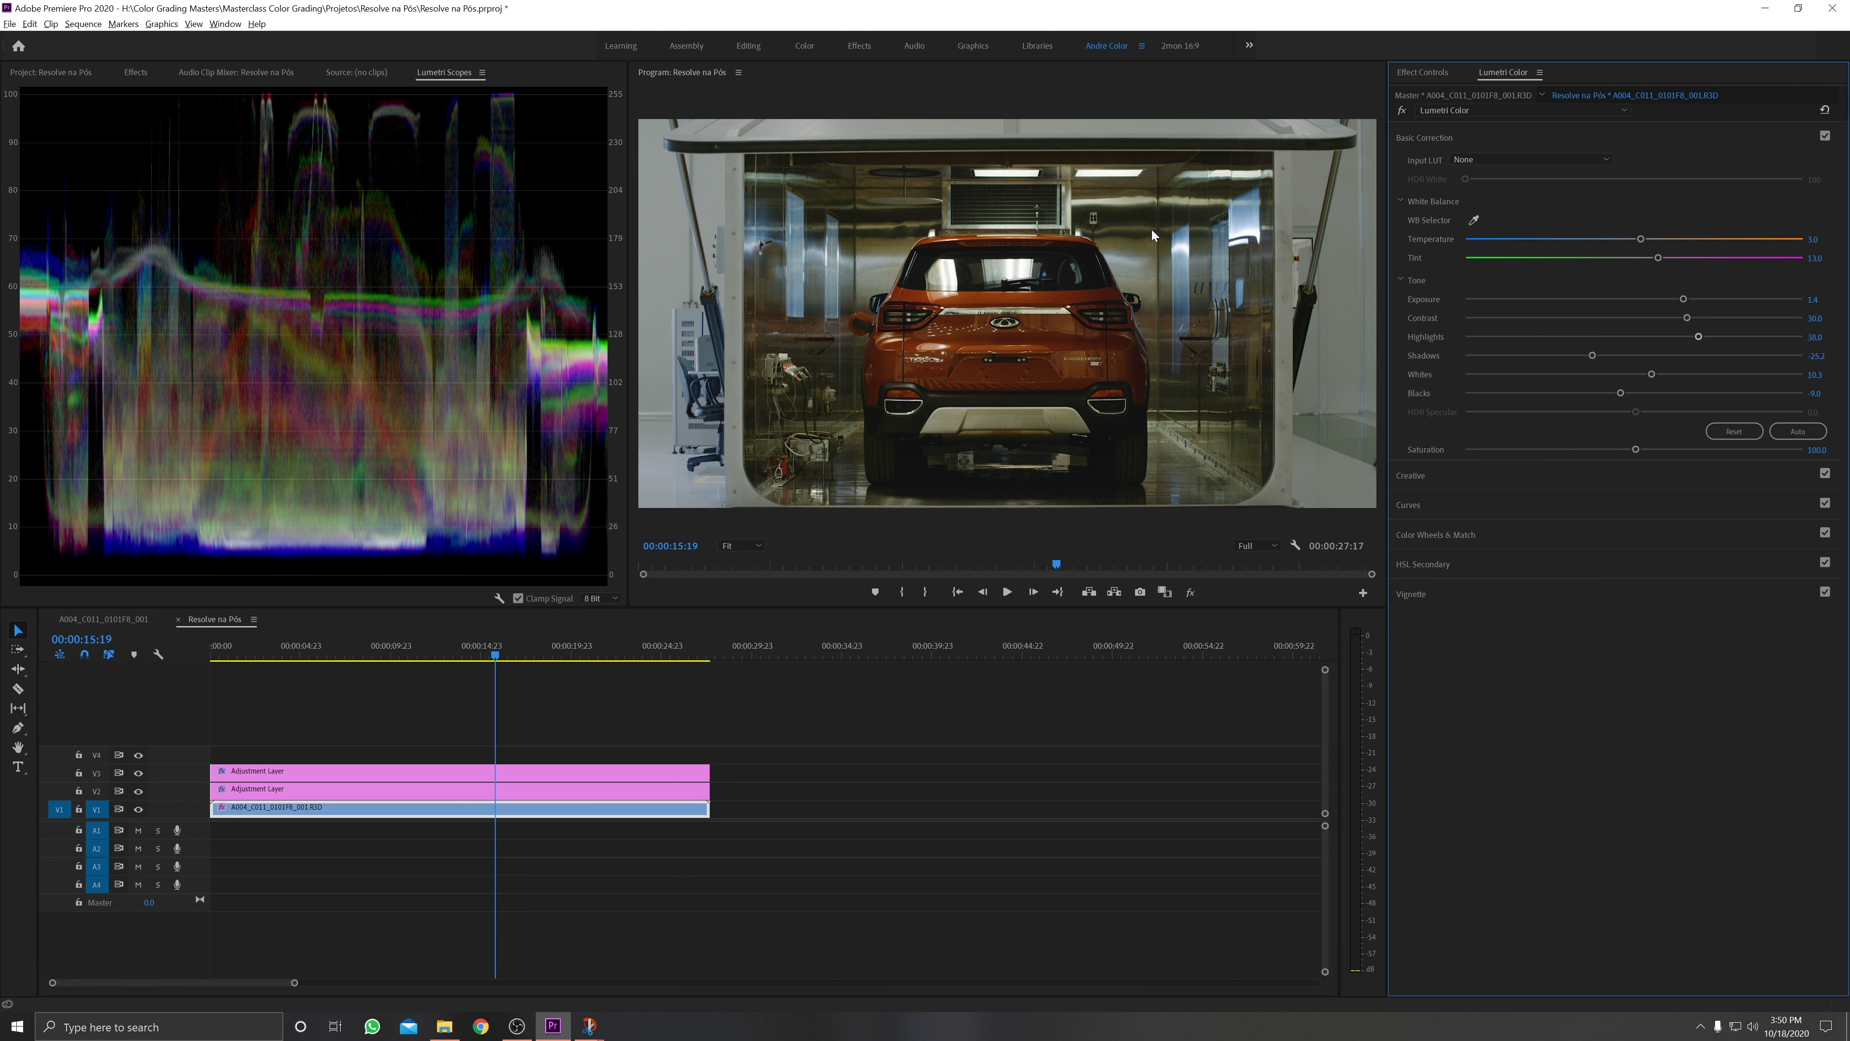
Give the top adjustment layer Contrast 15.0 and adjust its Shadows
{"action": "left_click", "coordinate": [475, 768]}
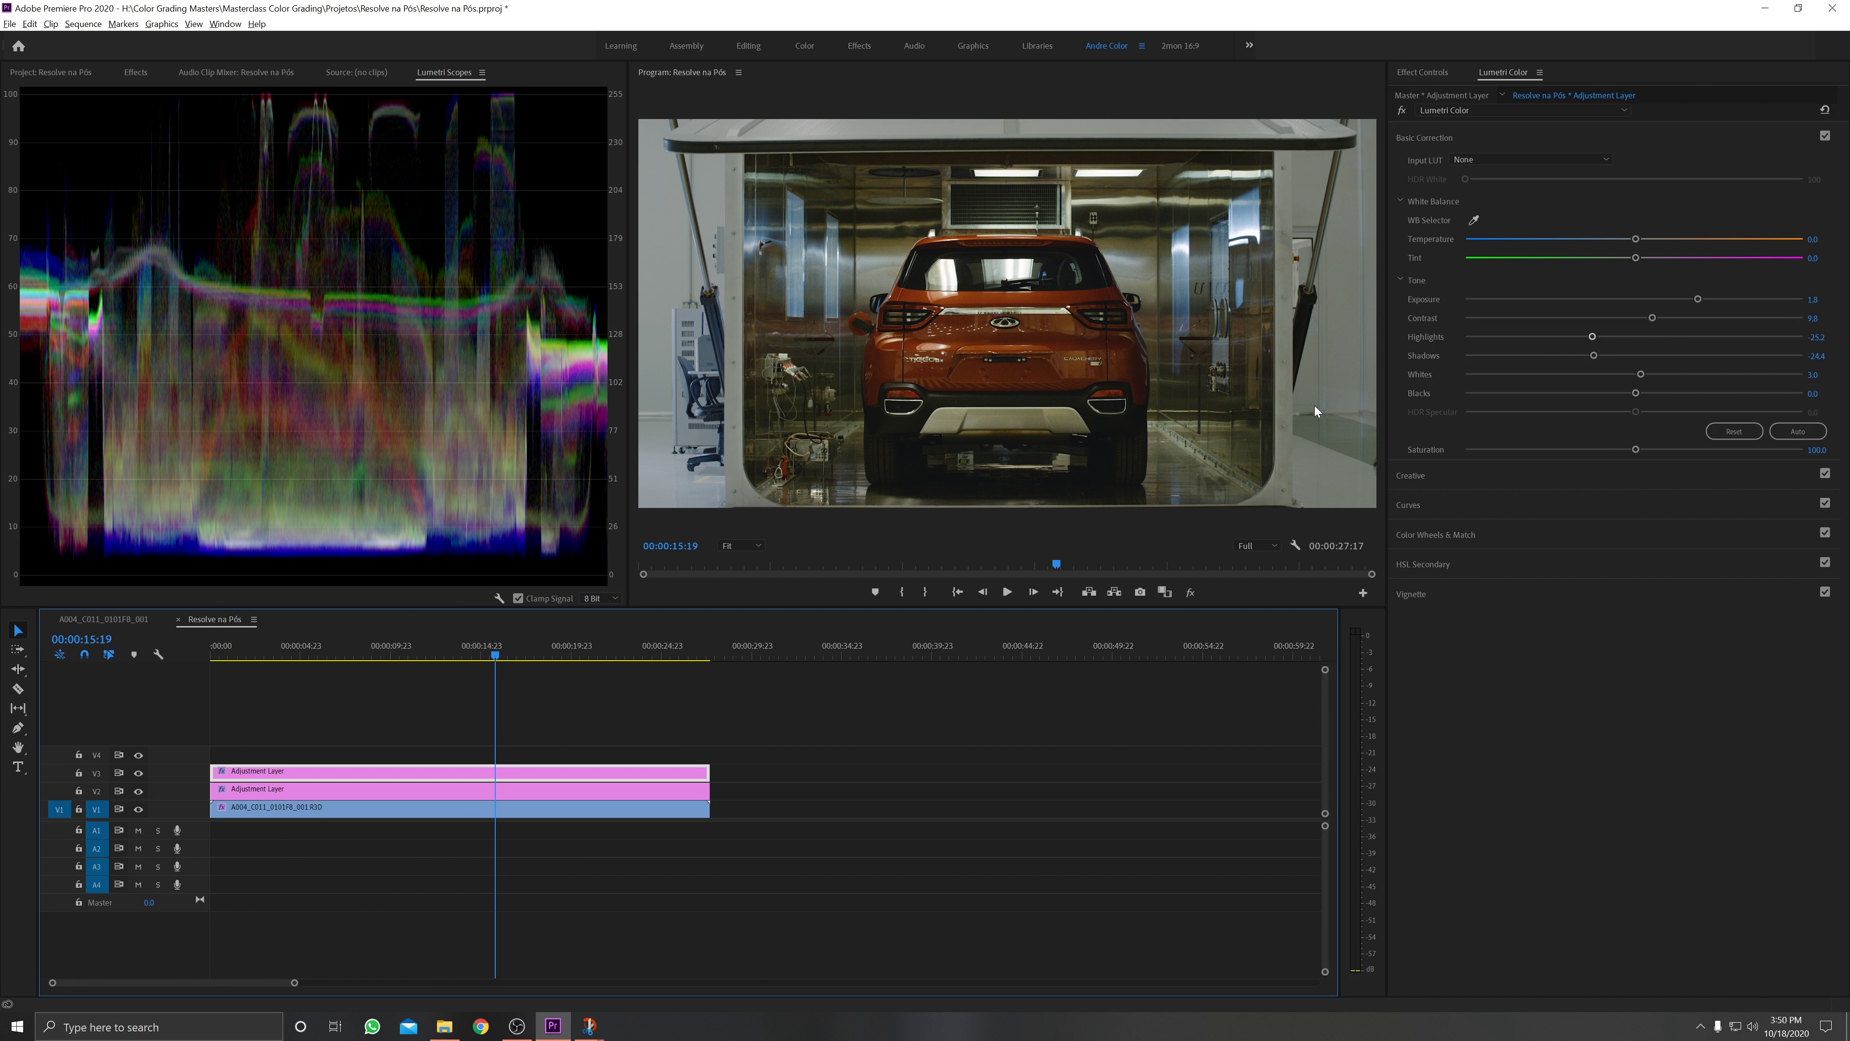
{"action": "left_click_drag", "start_coordinate": [1652, 318], "coordinate": [1659, 320]}
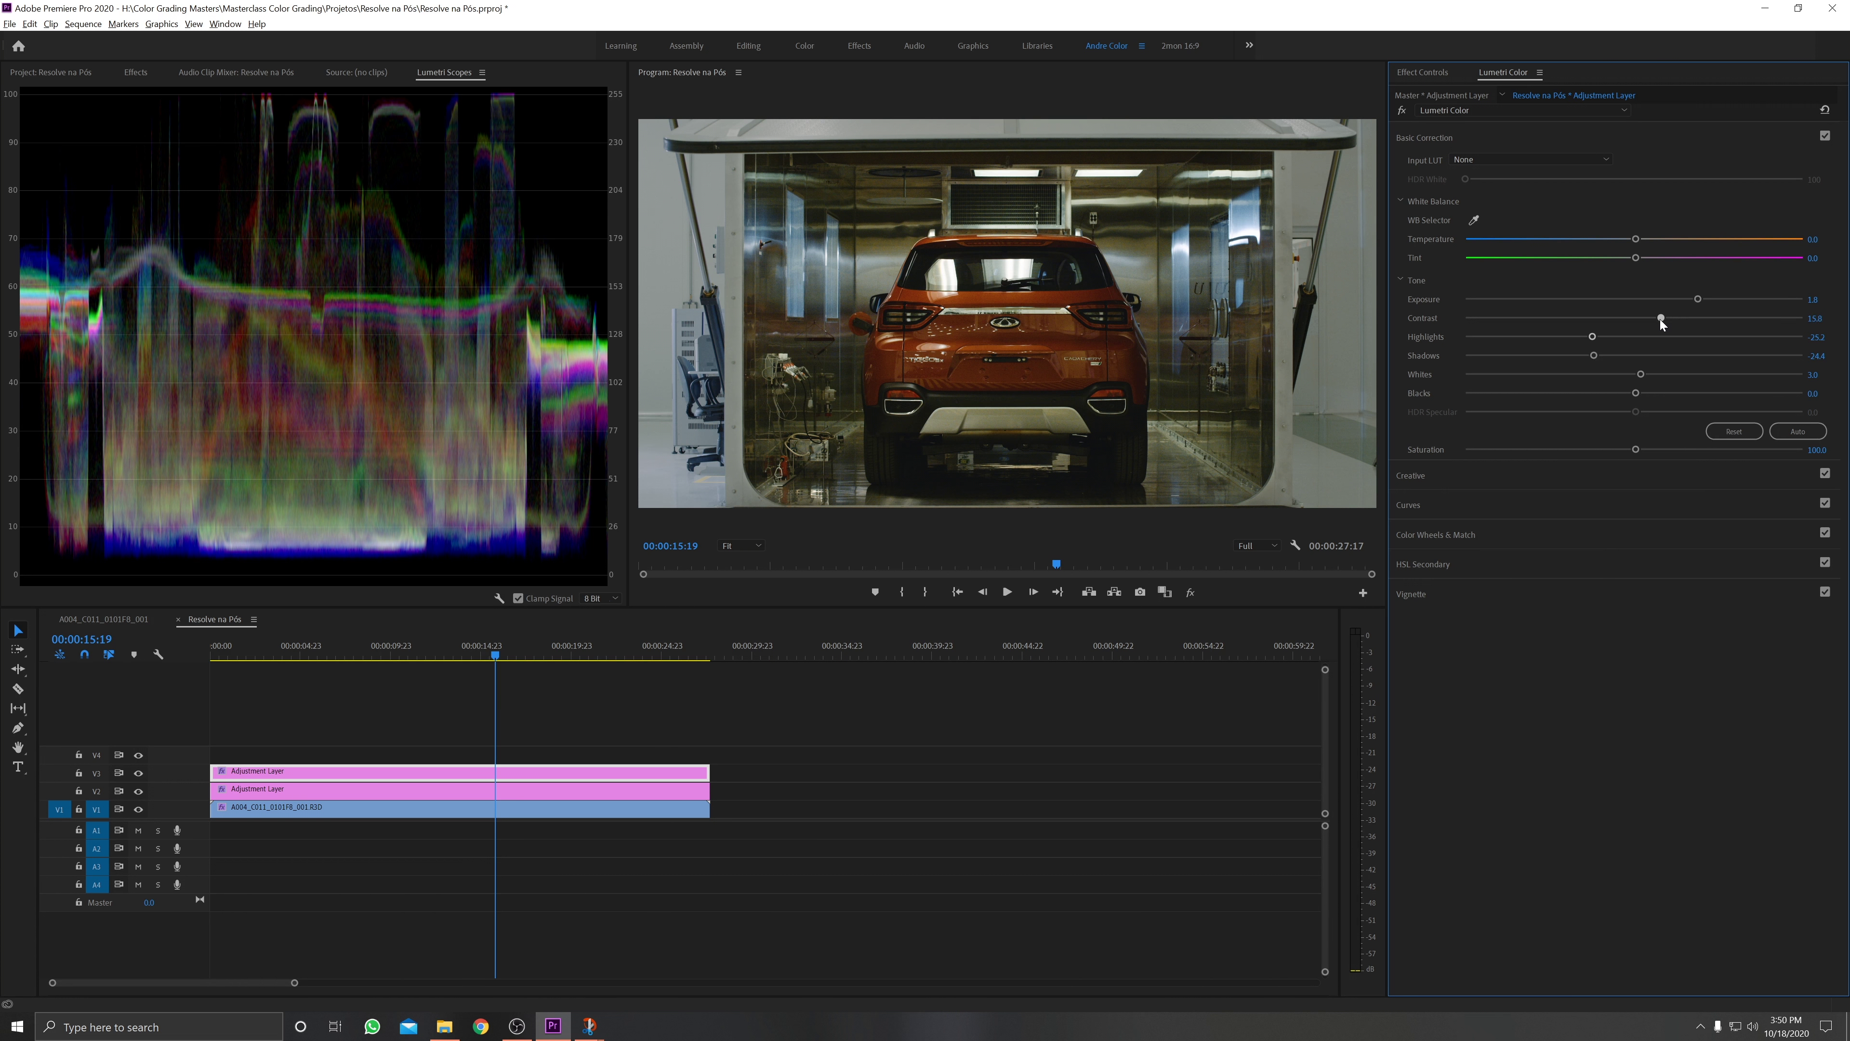
{"action": "left_click", "coordinate": [1816, 319]}
{"action": "type", "text": "15"}
{"action": "key", "text": "Return"}
{"action": "mouse_move", "coordinate": [1594, 355]}
{"action": "left_mouse_down"}
{"action": "mouse_move", "coordinate": [1655, 340]}
{"action": "mouse_move", "coordinate": [1671, 374]}
{"action": "left_mouse_up"}
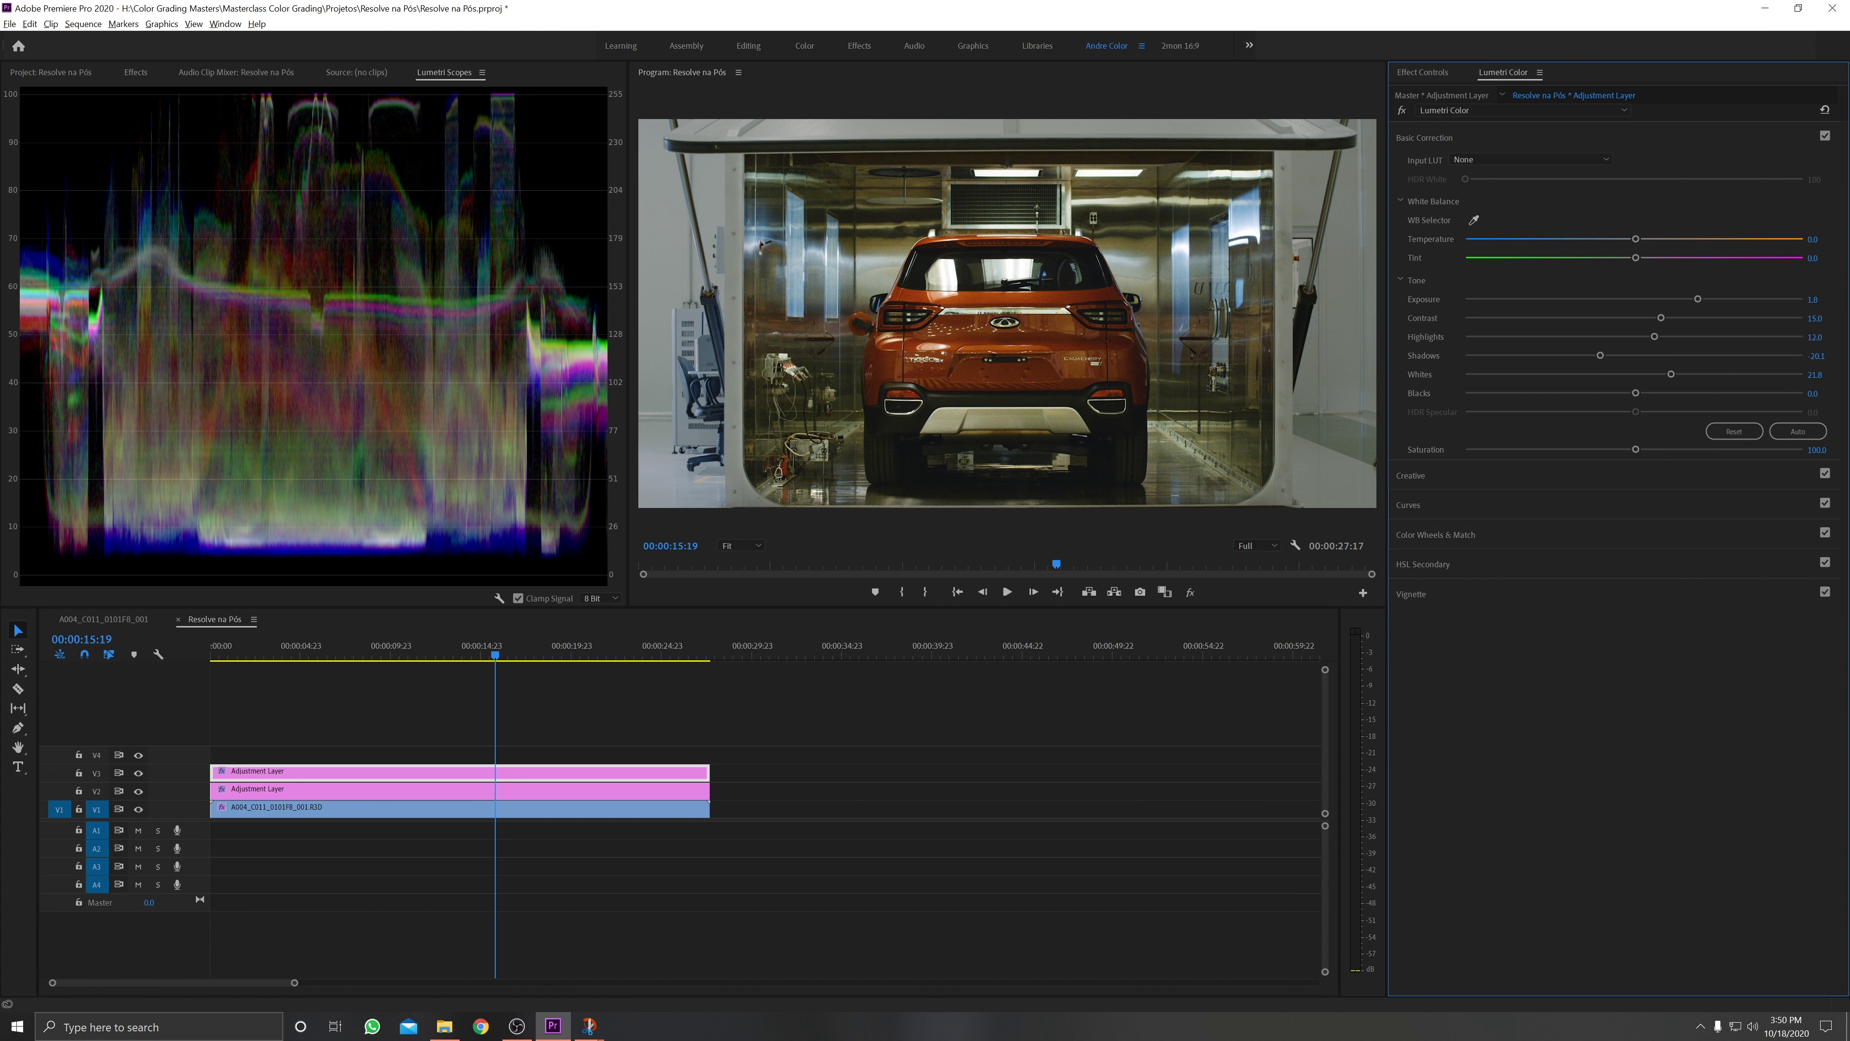
Compare the top layer on and off, then set Highlights to 9.0 and Whites to 7.3
{"action": "left_click", "coordinate": [138, 773]}
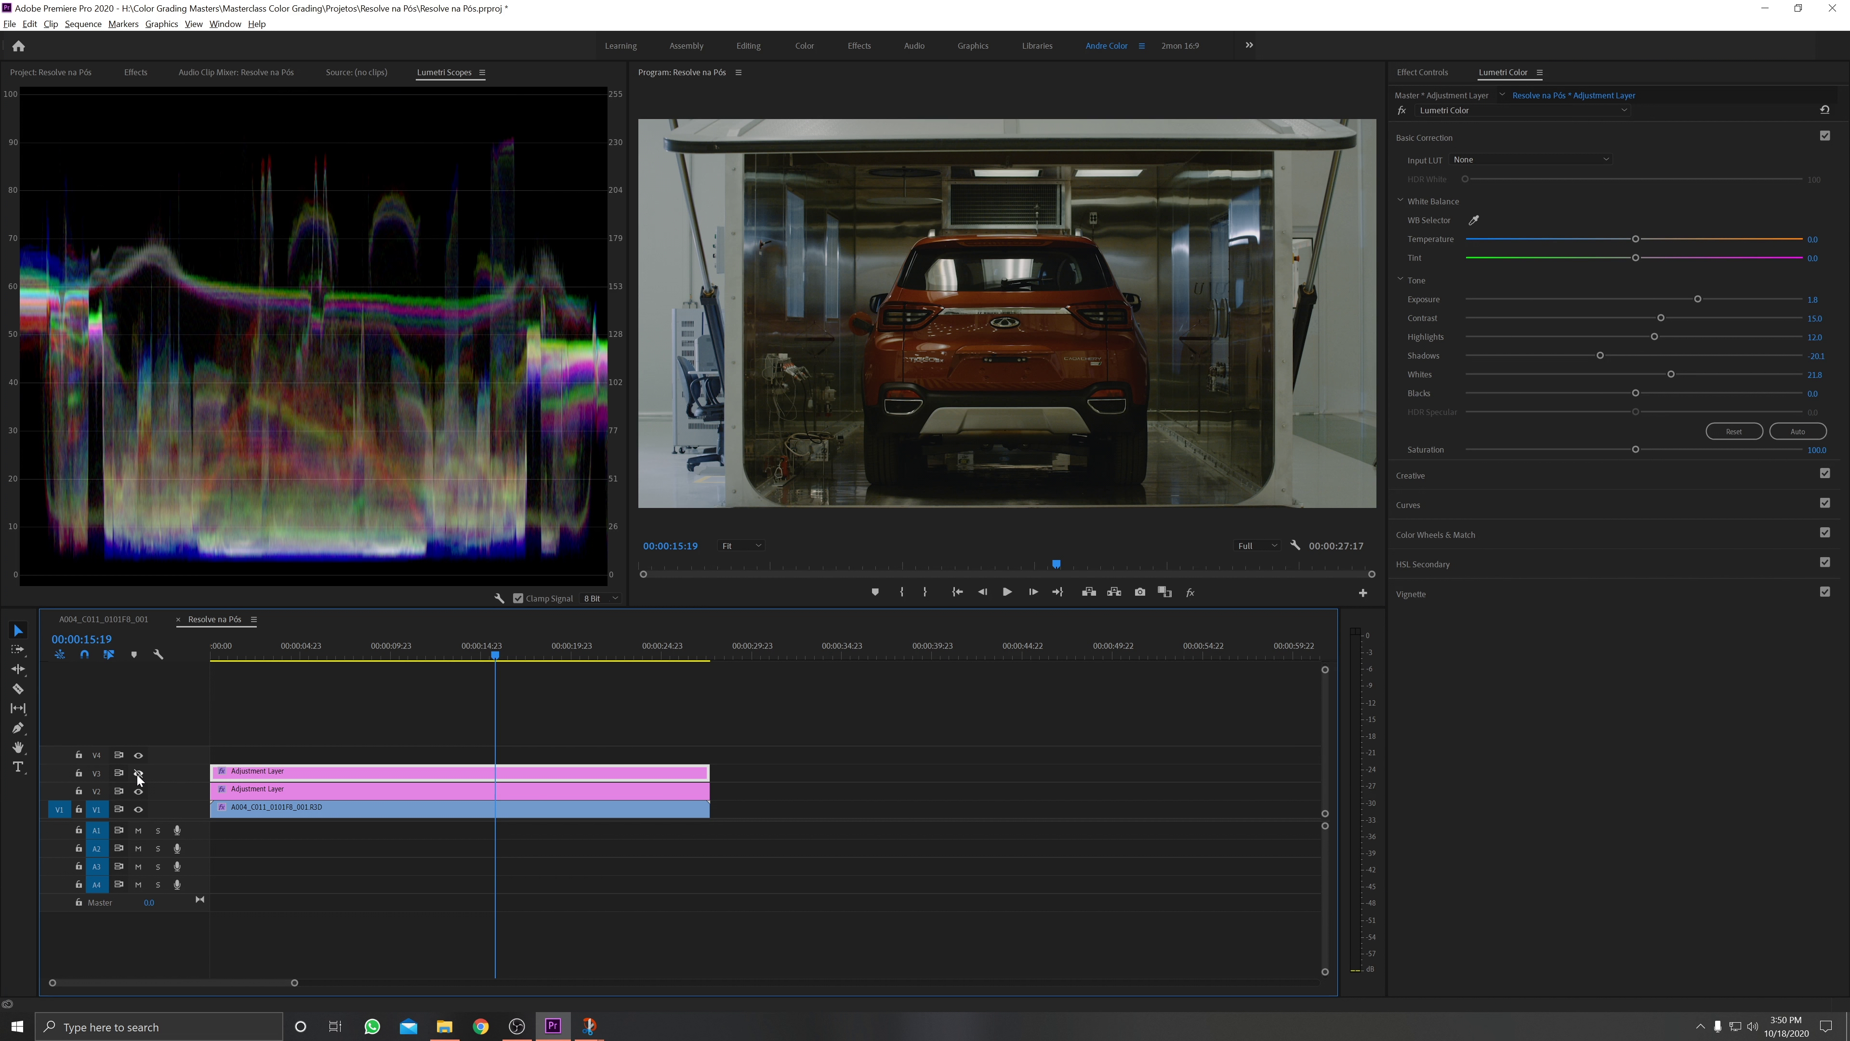
{"action": "left_click", "coordinate": [138, 774]}
{"action": "left_click", "coordinate": [138, 774]}
{"action": "left_click", "coordinate": [138, 774]}
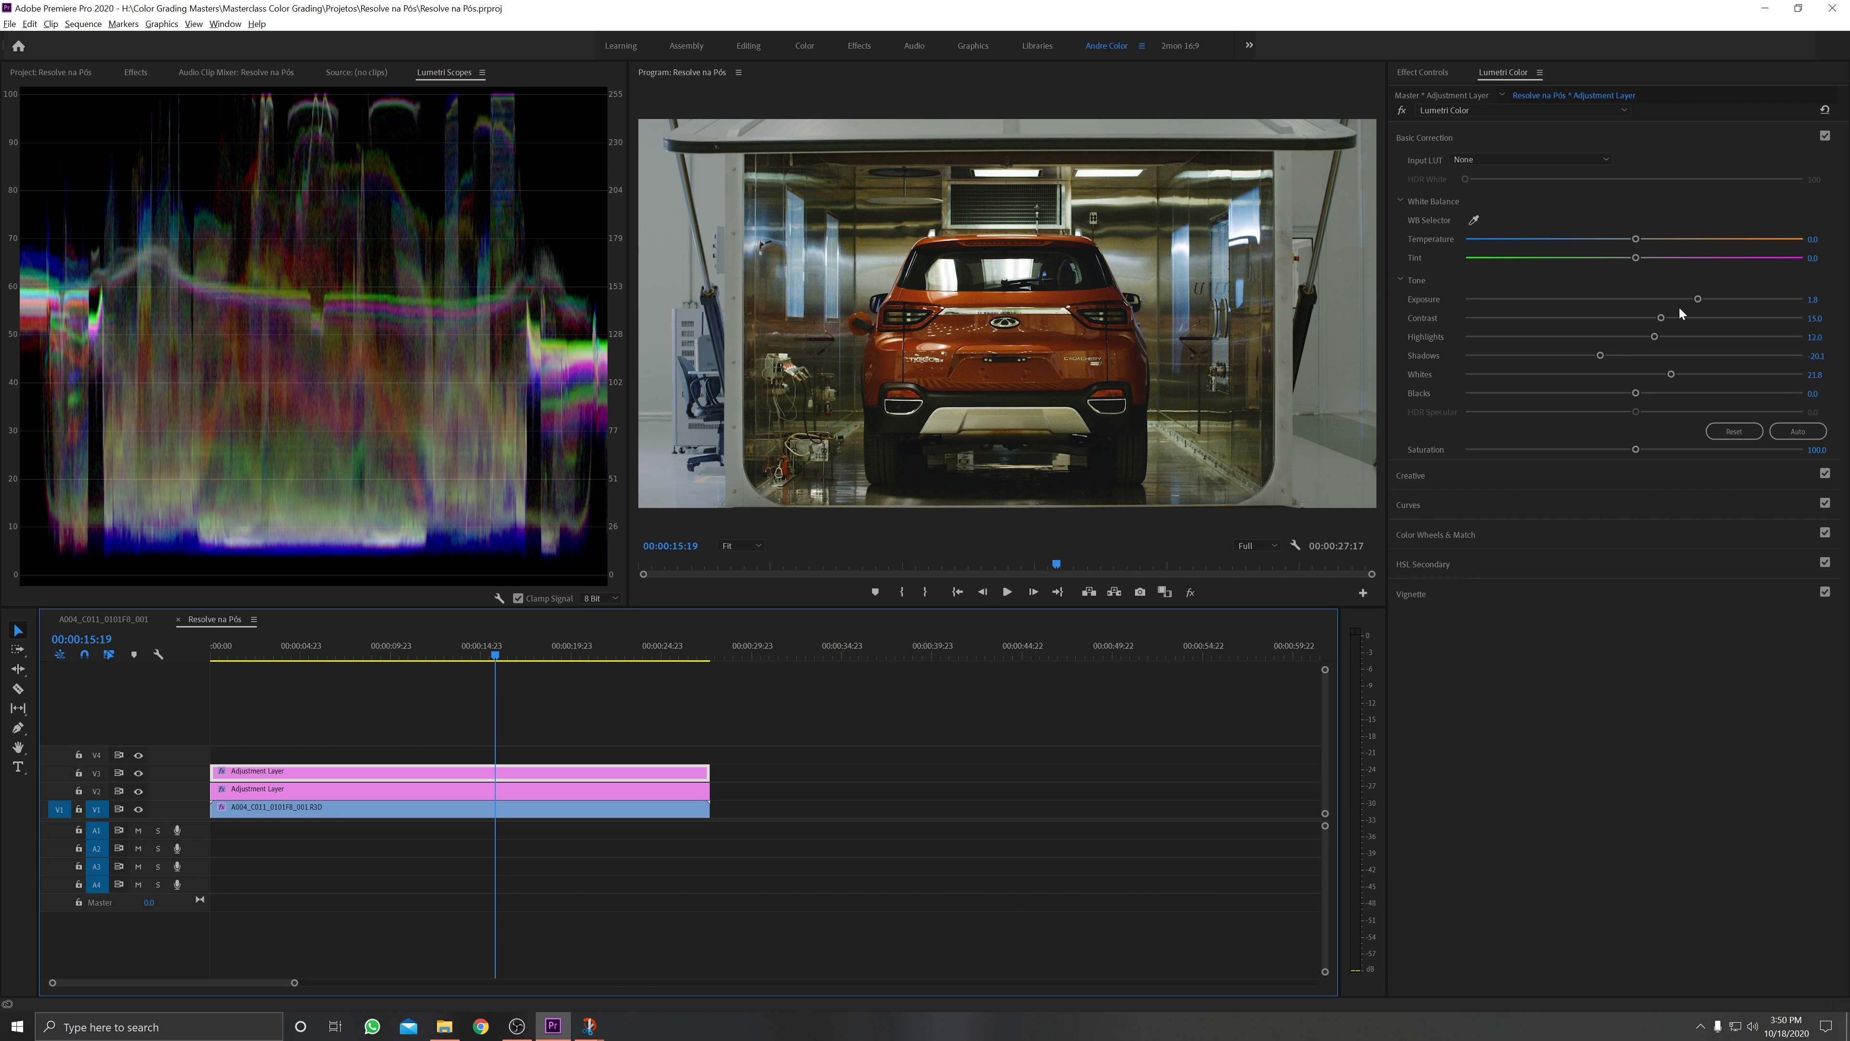
{"action": "left_click_drag", "start_coordinate": [1655, 337], "coordinate": [1624, 378]}
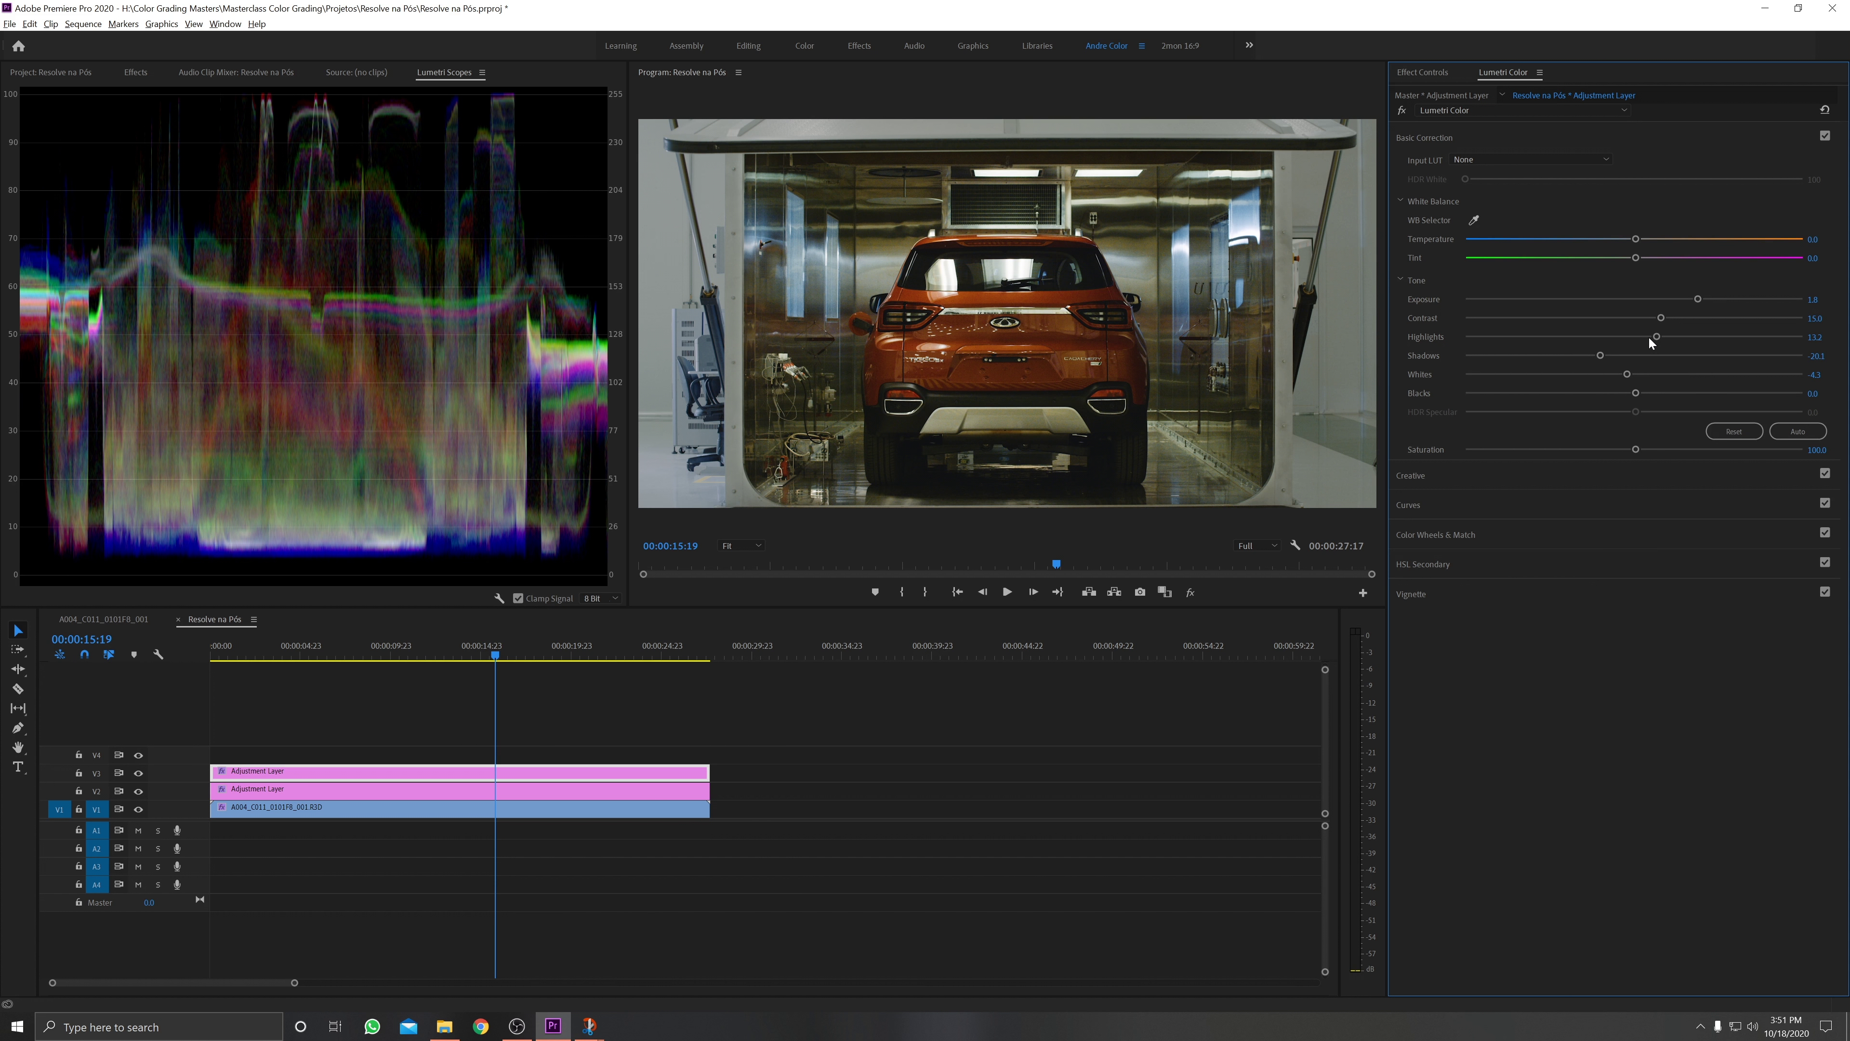
{"action": "left_click_drag", "start_coordinate": [1630, 375], "coordinate": [1646, 376]}
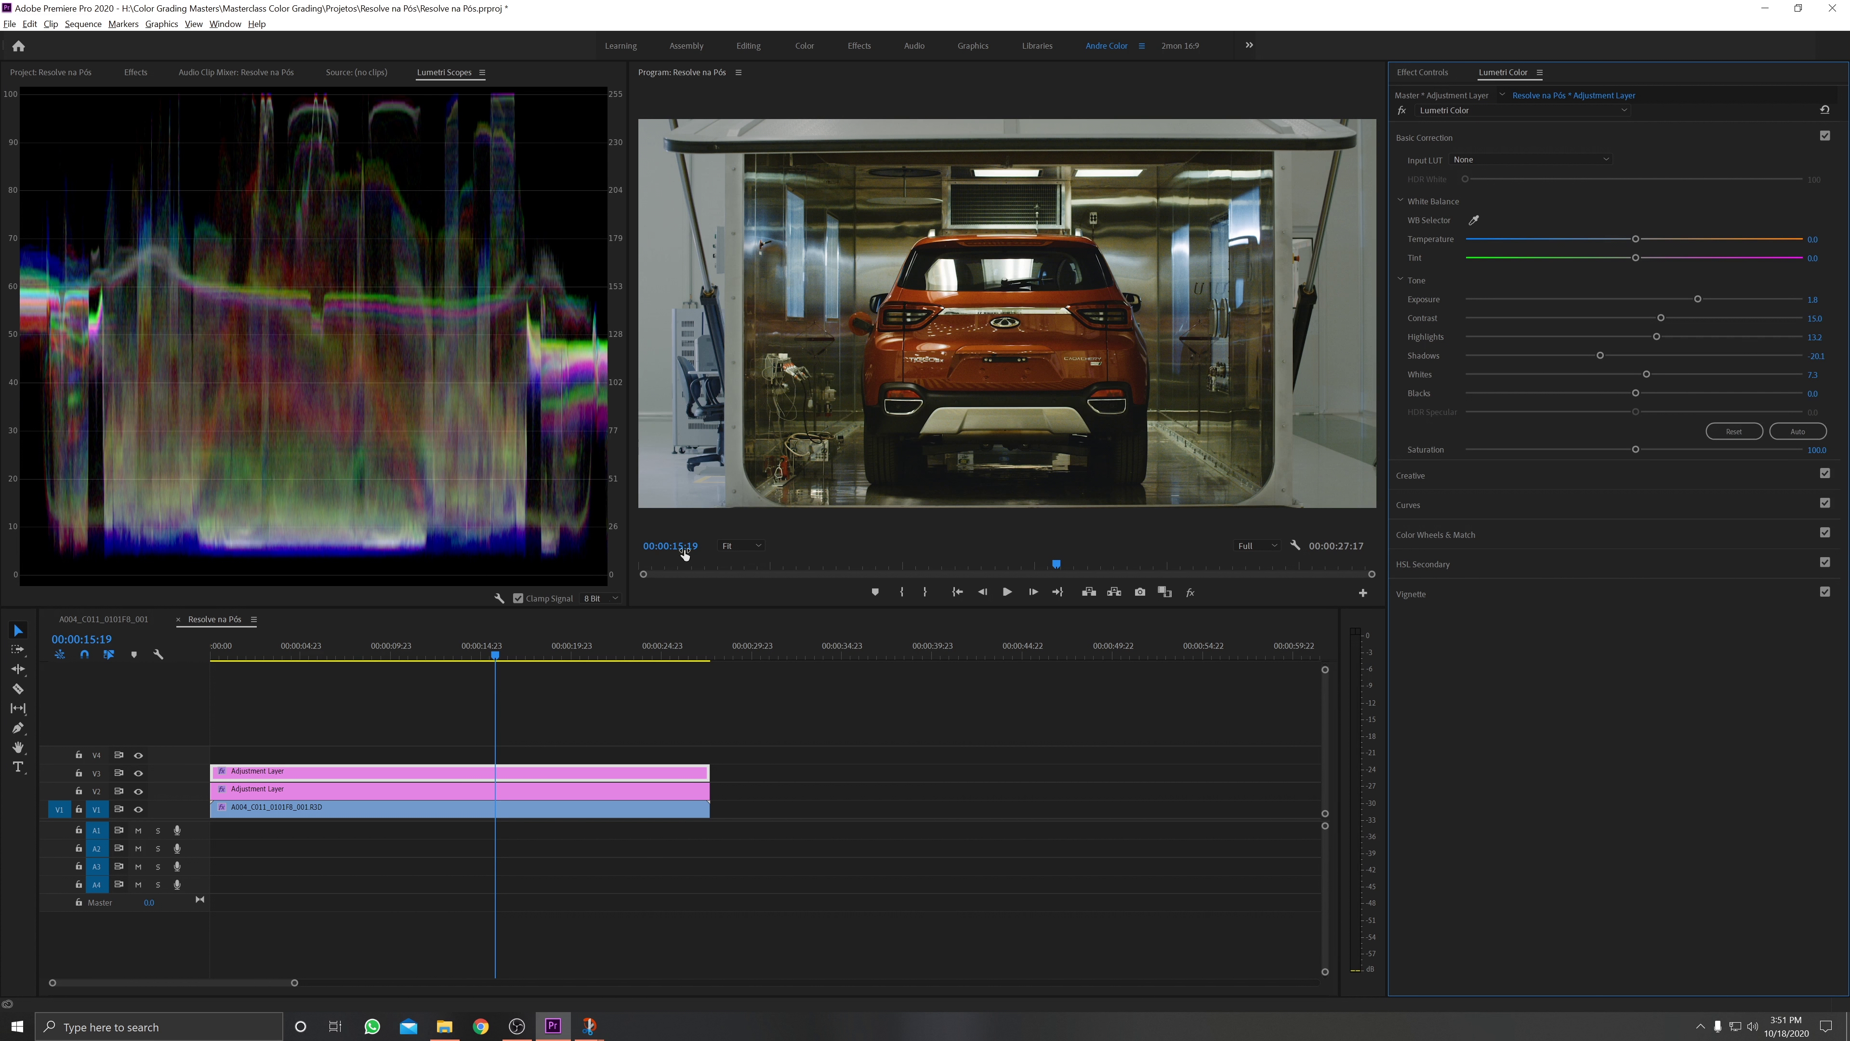
{"action": "left_click", "coordinate": [1436, 534]}
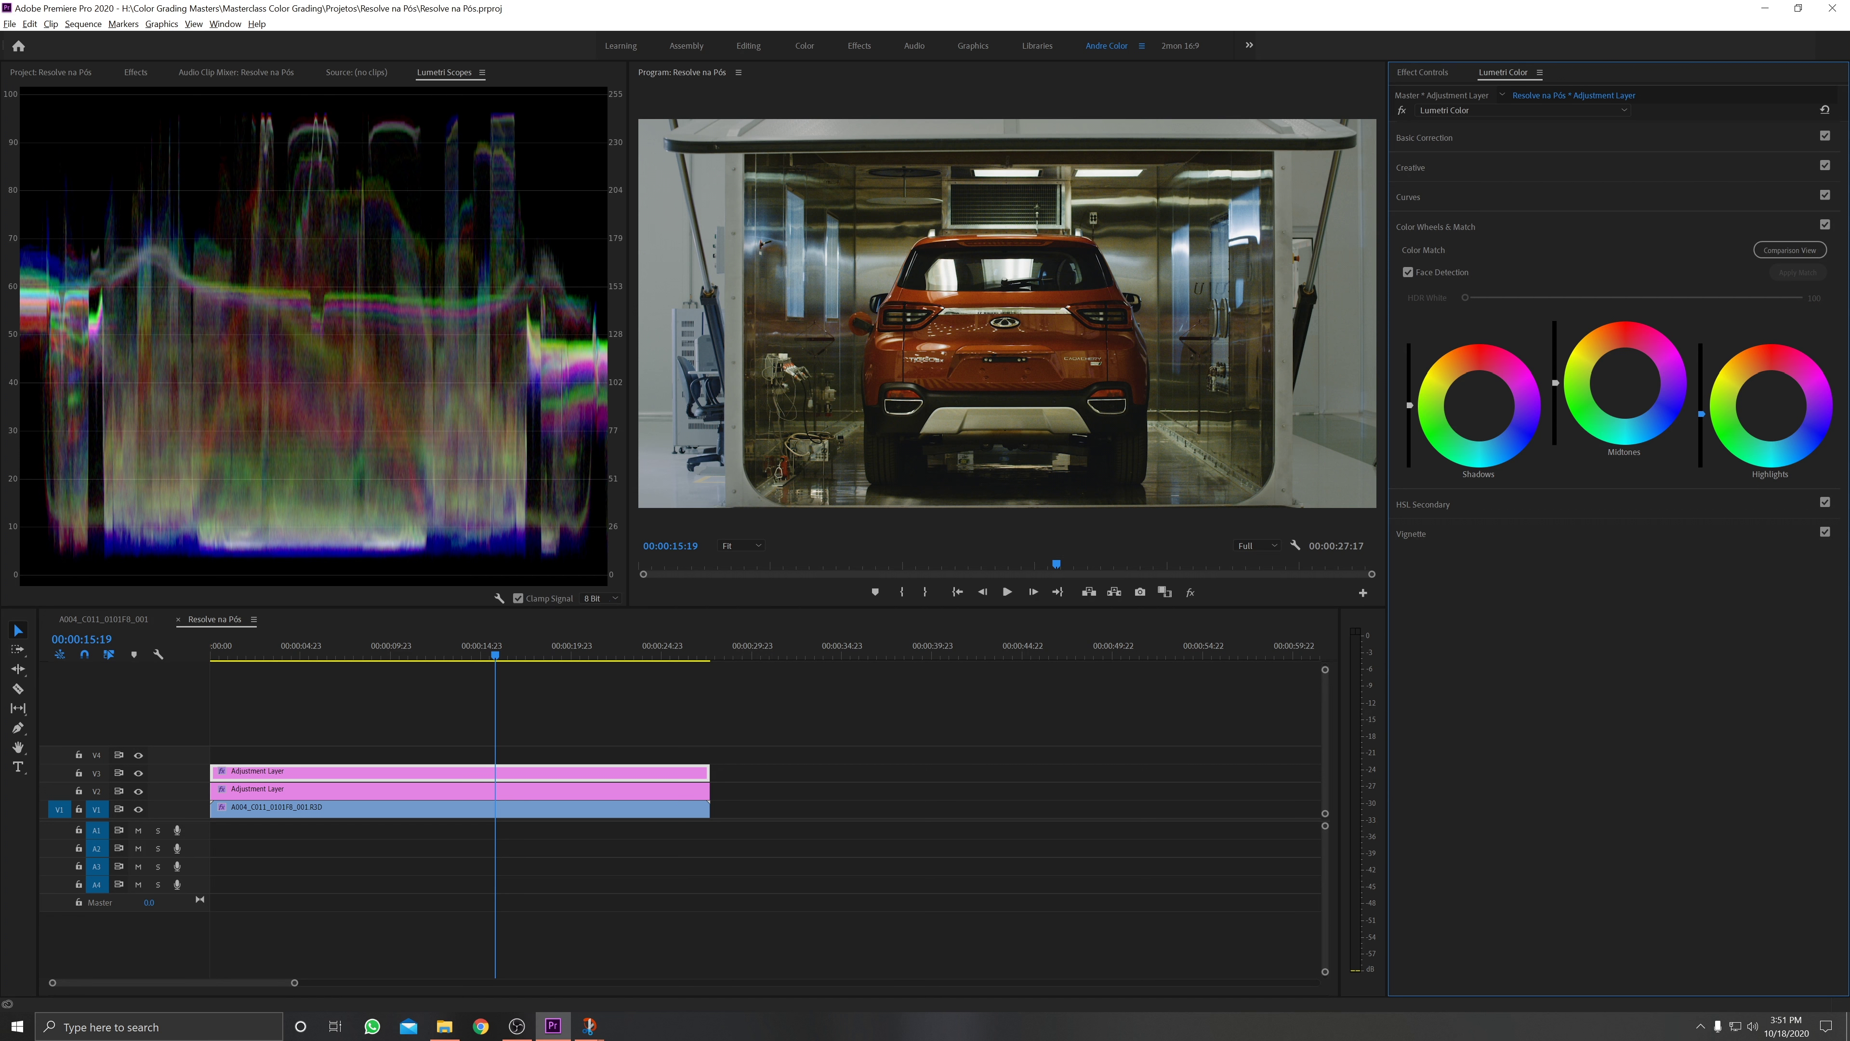
Nudge the highlights slightly, compare the adjustment layers on and off, and save the project
{"action": "left_click_drag", "start_coordinate": [1702, 410], "coordinate": [1700, 405]}
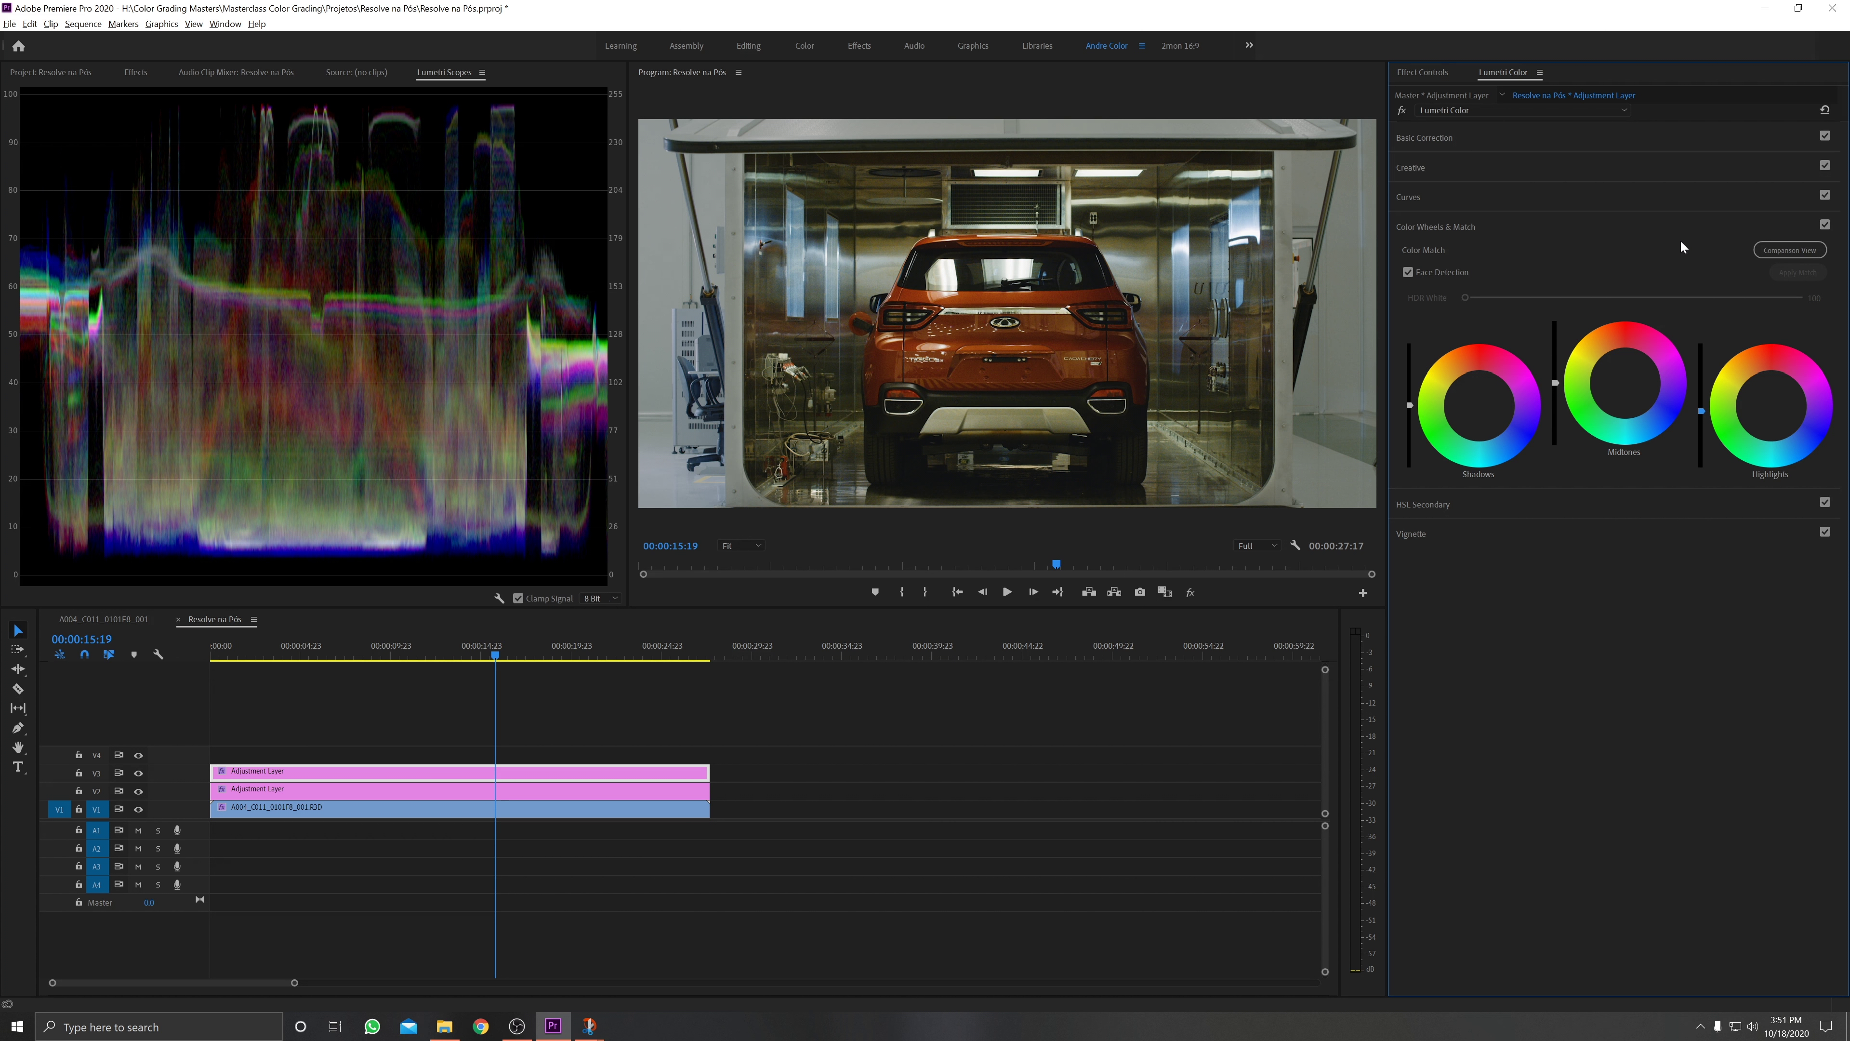
{"action": "key", "text": "ctrl+s"}
{"action": "left_click", "coordinate": [140, 792]}
{"action": "left_click", "coordinate": [140, 792]}
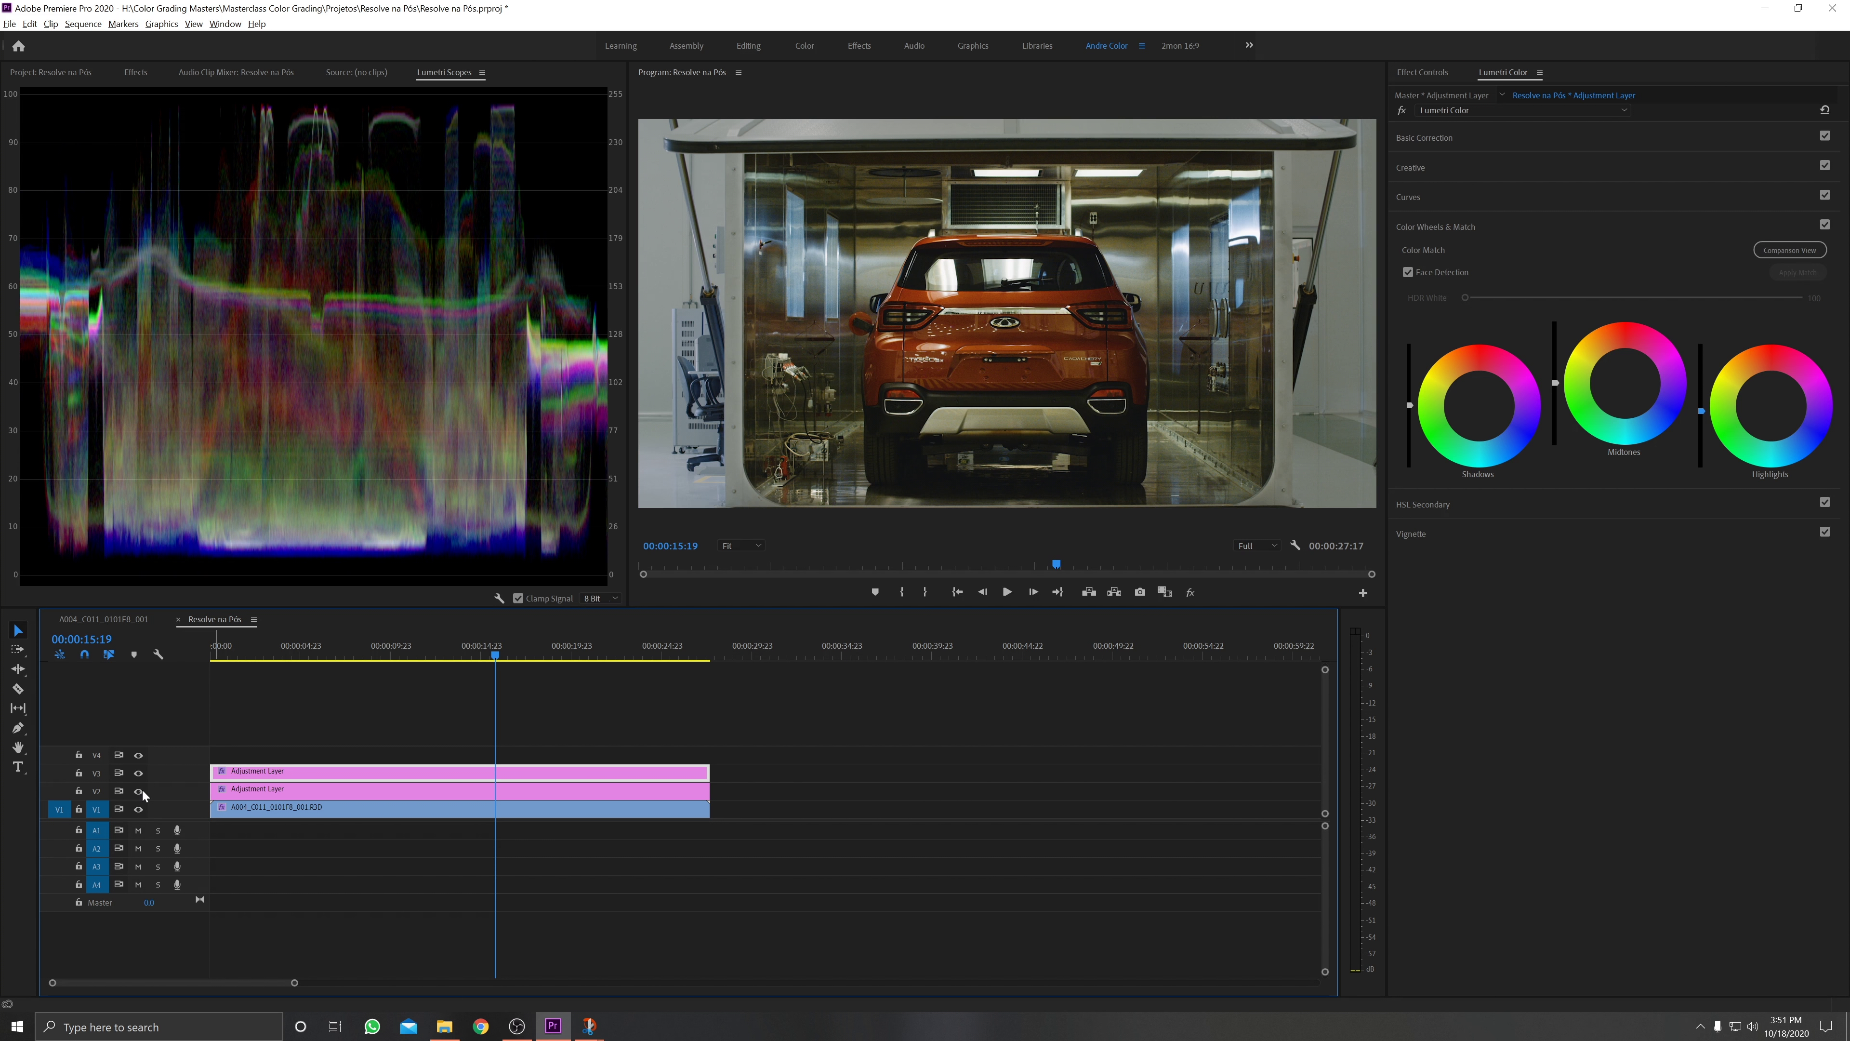
{"action": "left_click", "coordinate": [138, 775]}
{"action": "left_click", "coordinate": [139, 776]}
{"action": "key", "text": "ctrl+s"}
{"action": "key", "text": "ctrl+s"}
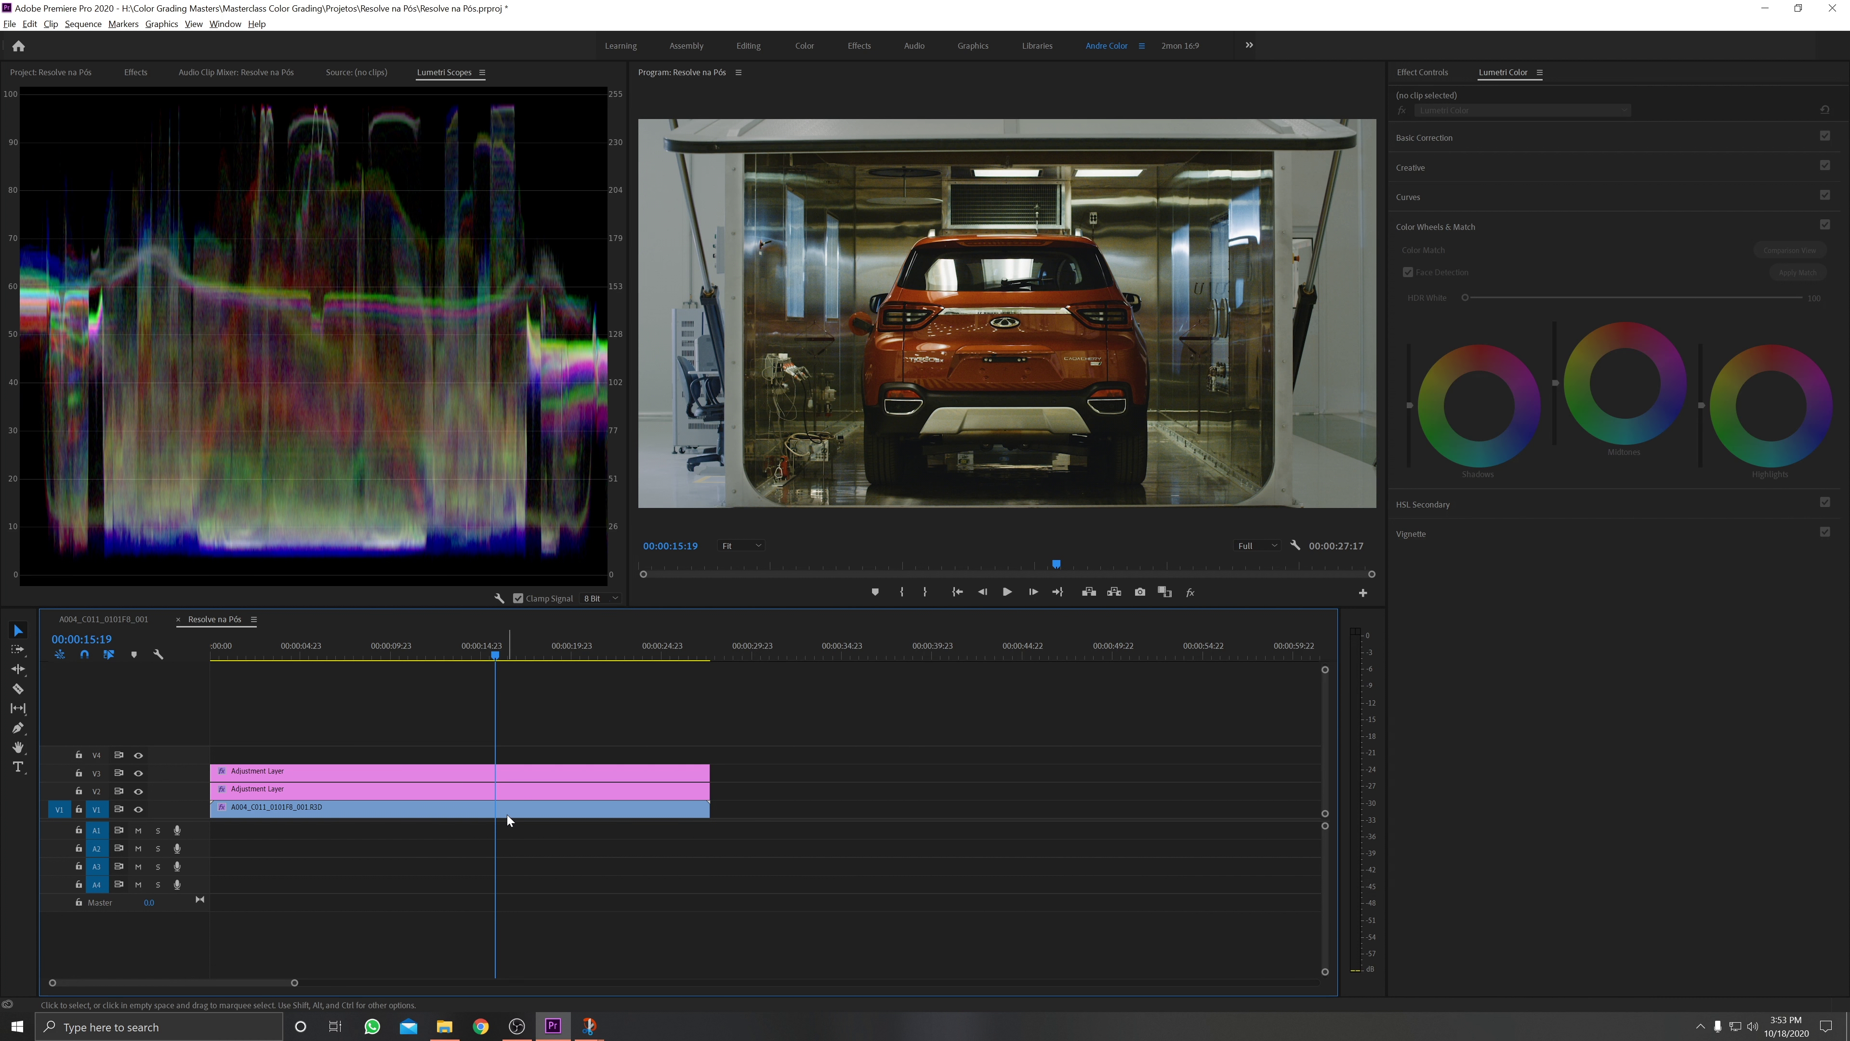
Shift the A004 car clip's Shadows colour wheel toward teal for a cool cast
{"action": "left_click", "coordinate": [359, 810]}
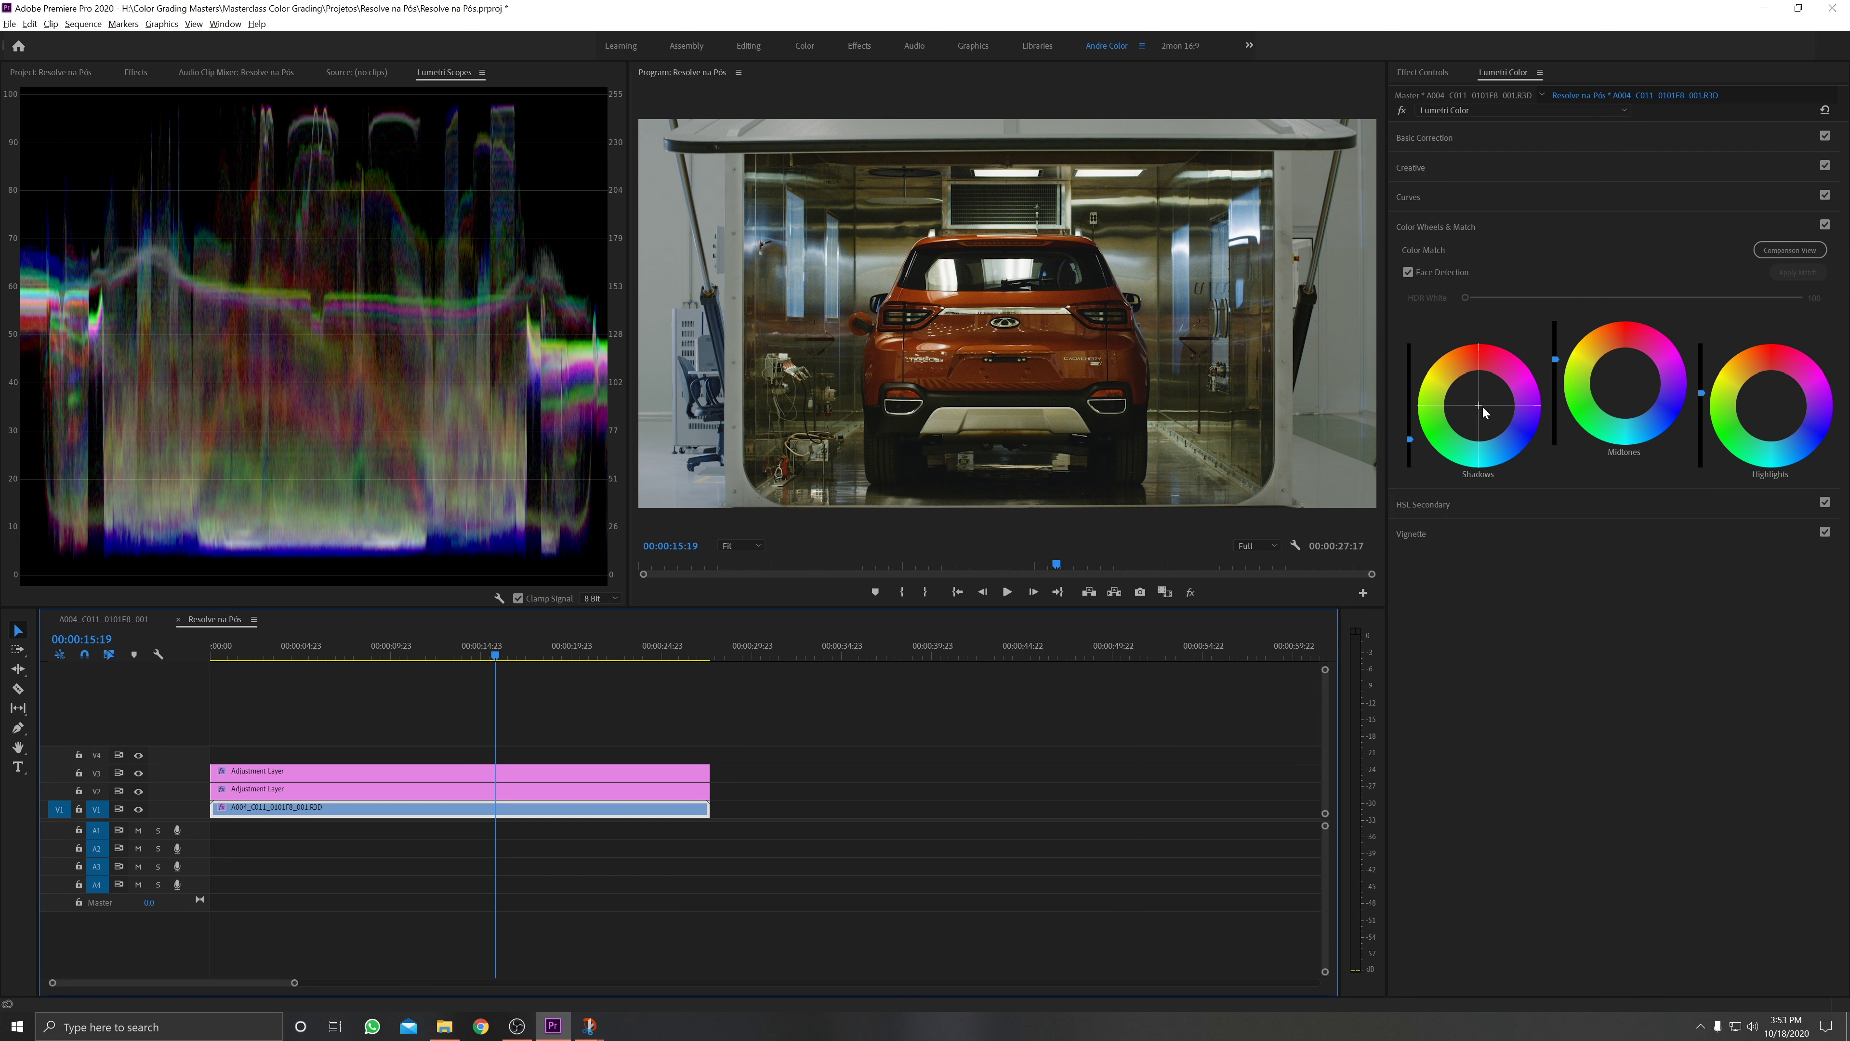
{"action": "left_click", "coordinate": [1490, 443]}
{"action": "left_click_drag", "start_coordinate": [1481, 408], "coordinate": [1486, 427]}
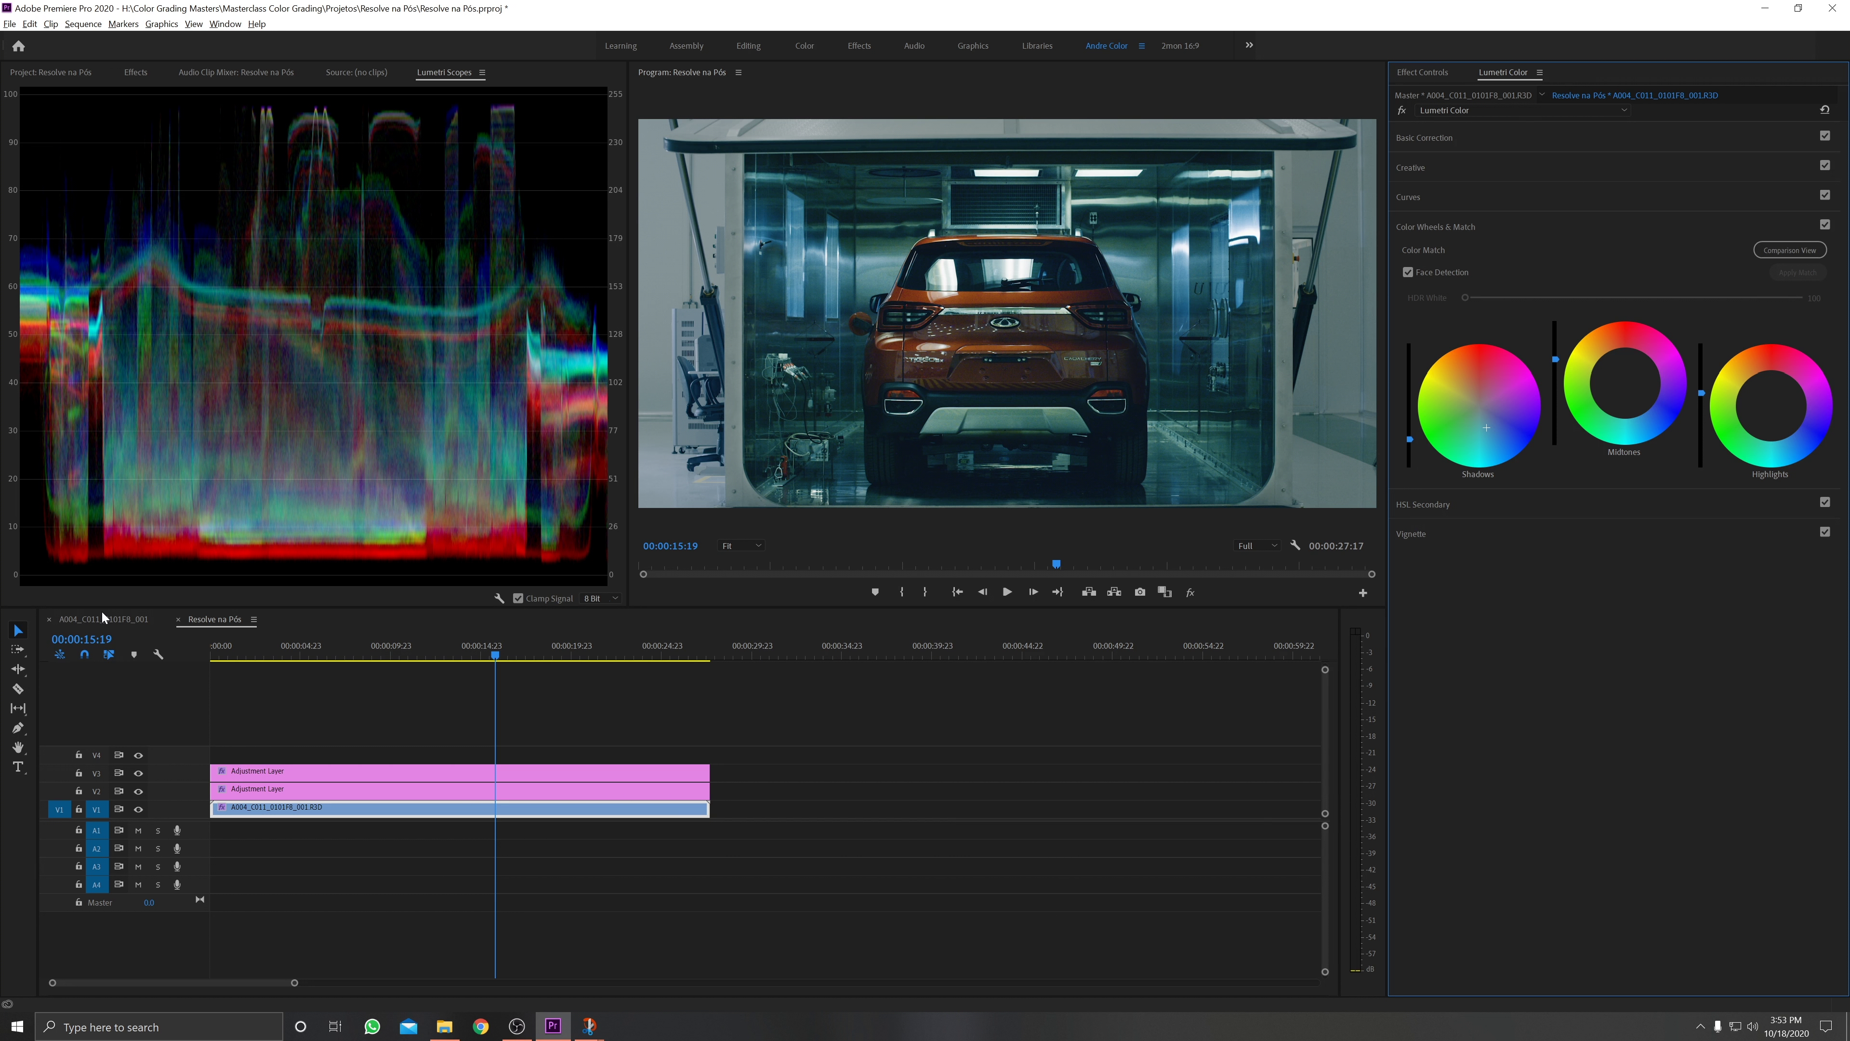
{"action": "left_click", "coordinate": [1486, 427]}
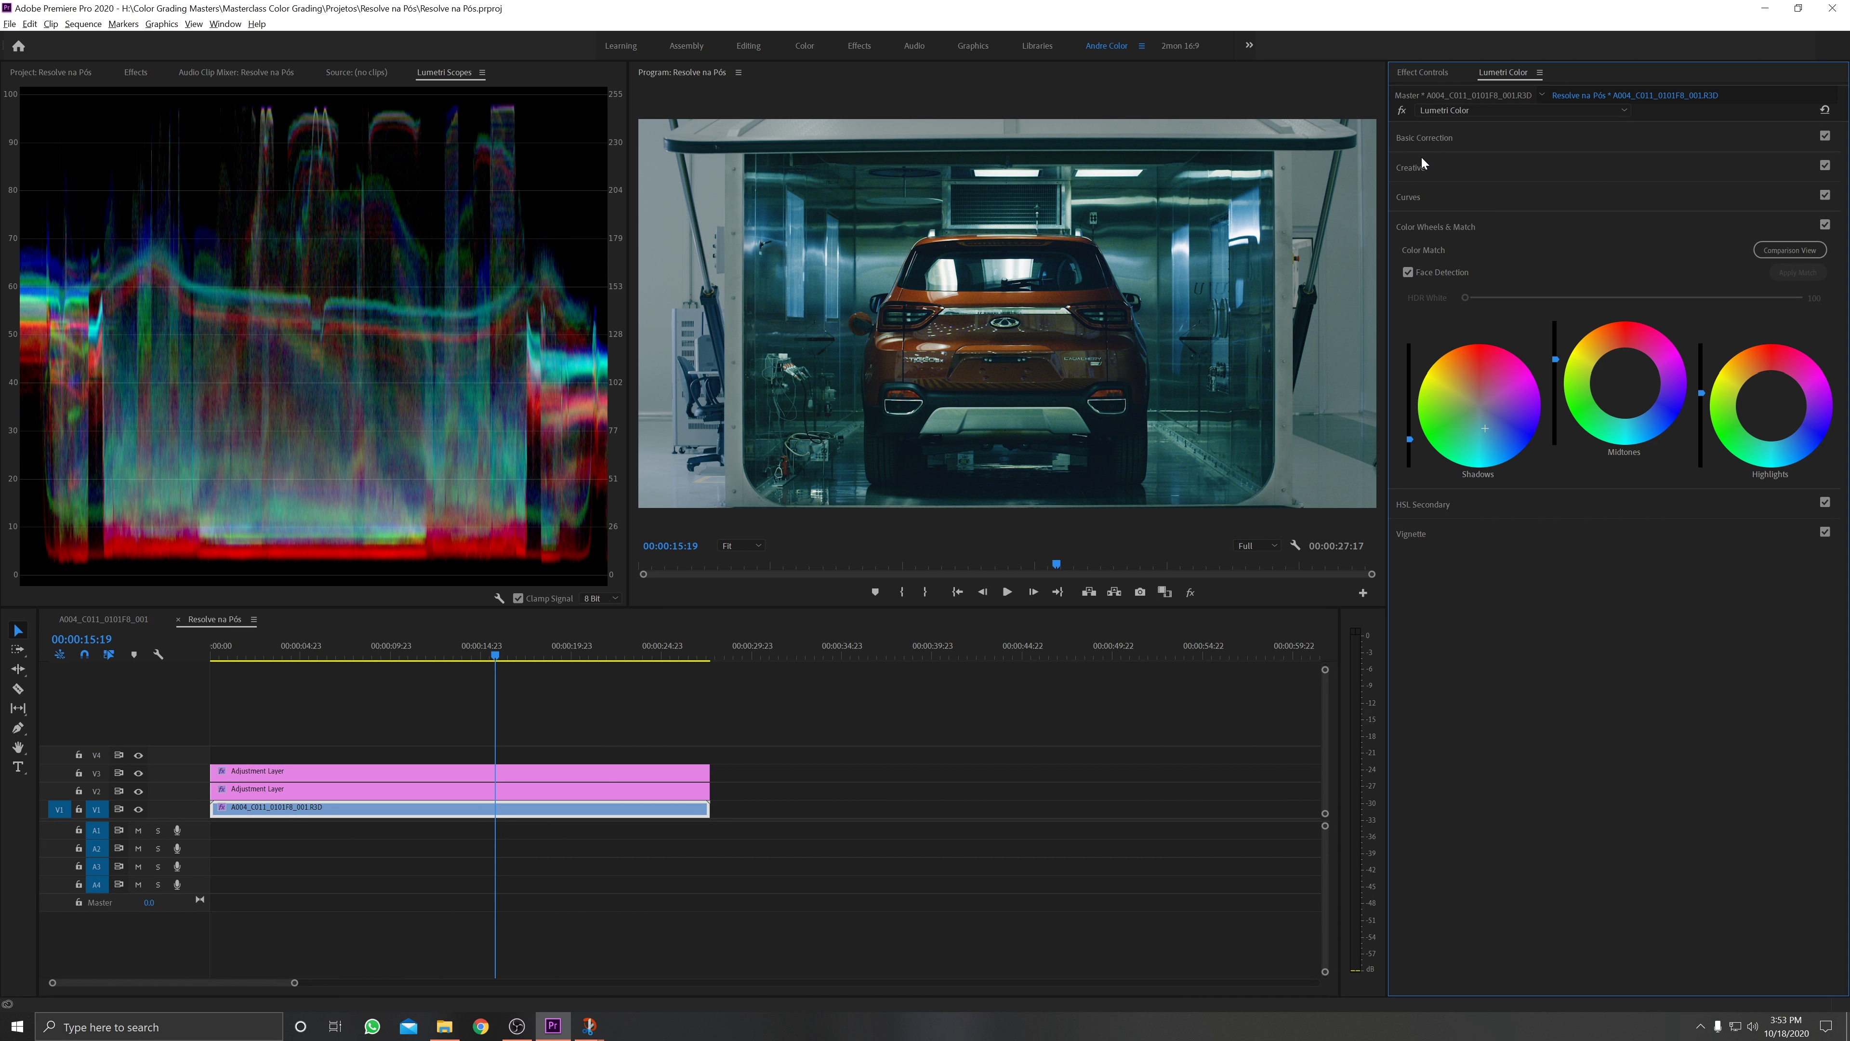
Sample the car's orange-red paint on the Hue vs Sat curve and raise that hue's saturation
{"action": "left_click", "coordinate": [1412, 199]}
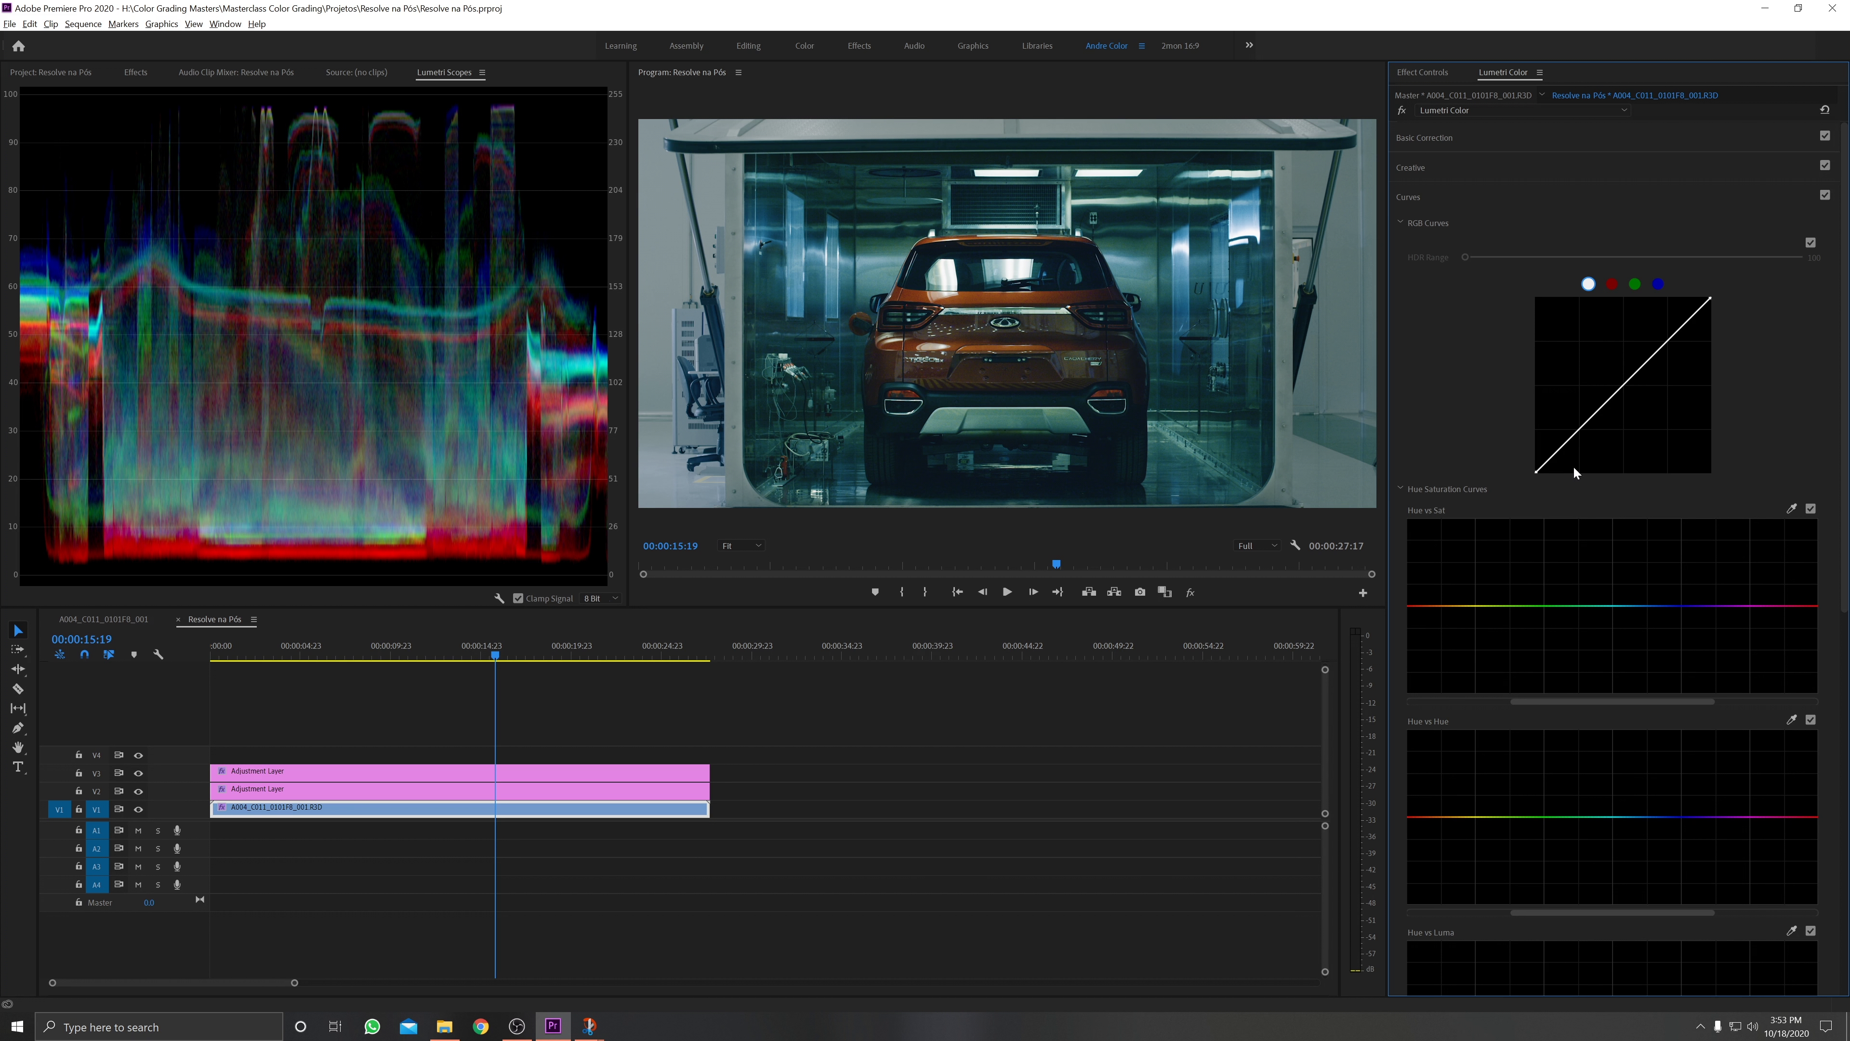
{"action": "left_click", "coordinate": [1792, 509]}
{"action": "left_click", "coordinate": [935, 302]}
{"action": "left_click_drag", "start_coordinate": [1421, 606], "coordinate": [1422, 595]}
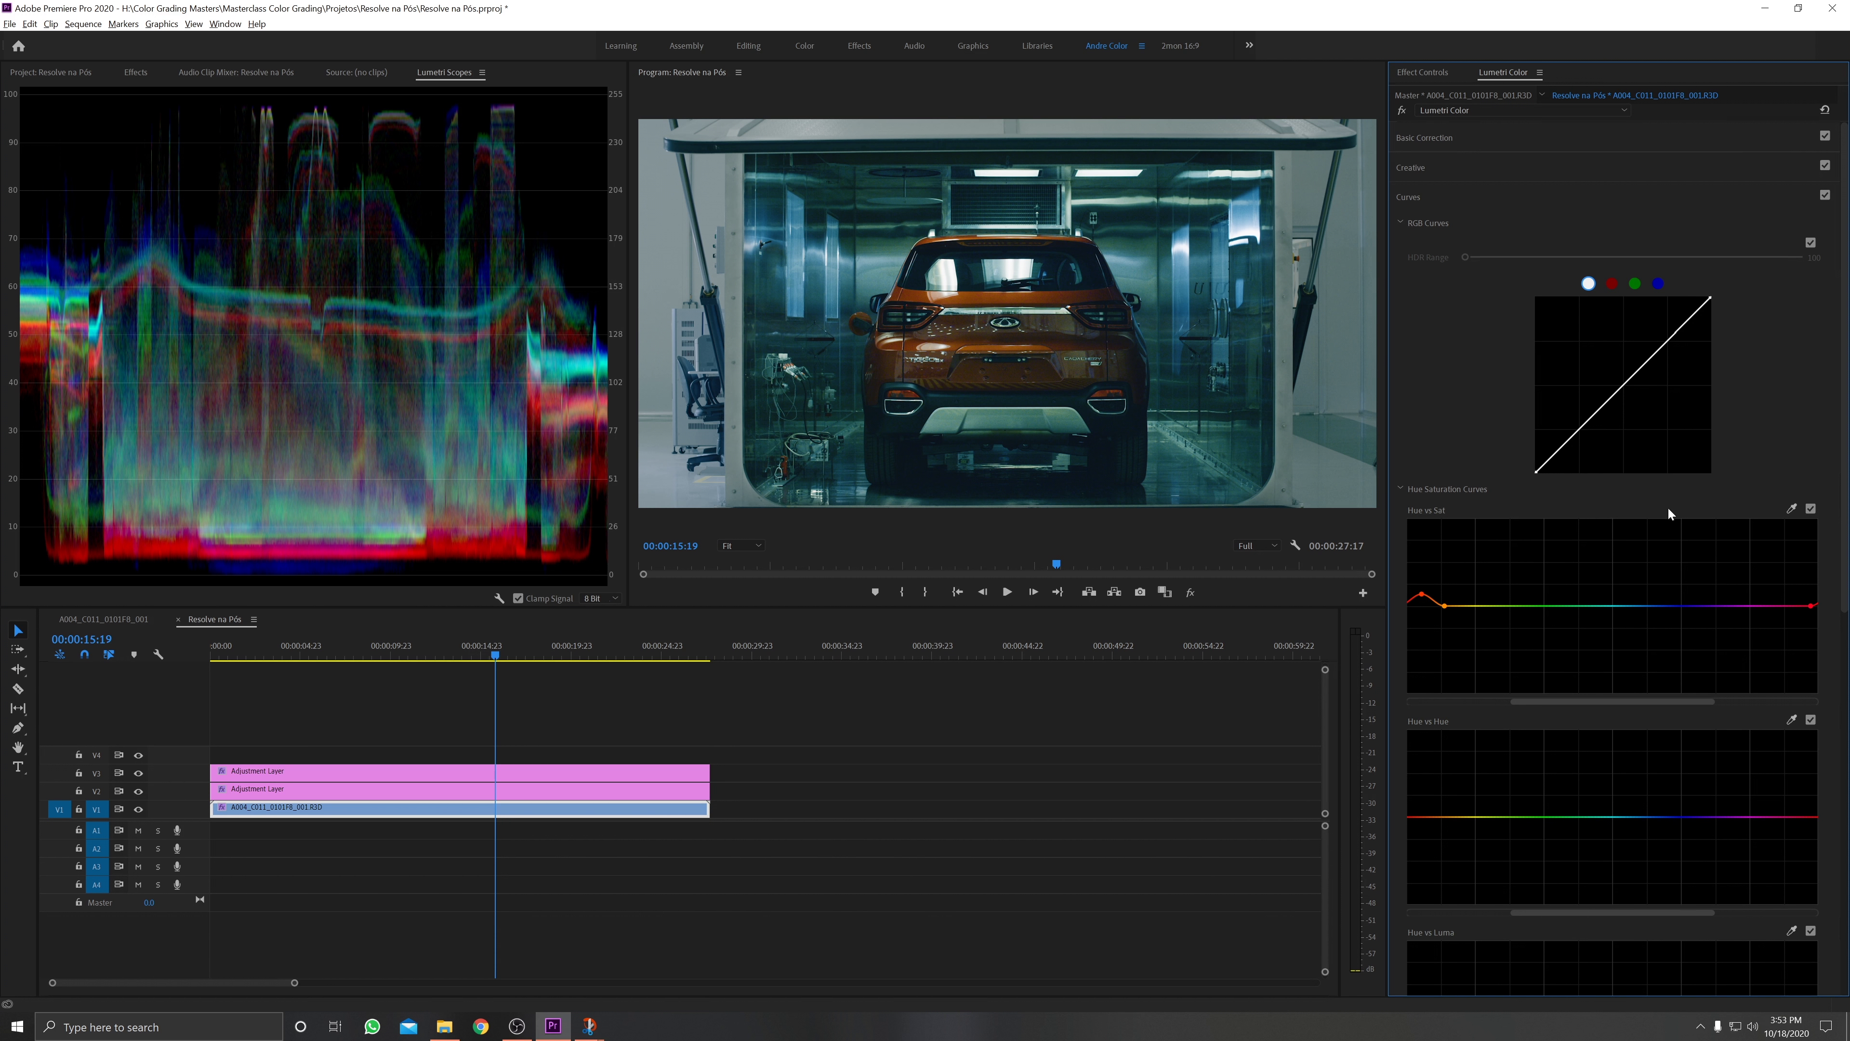
{"action": "left_click", "coordinate": [1406, 198]}
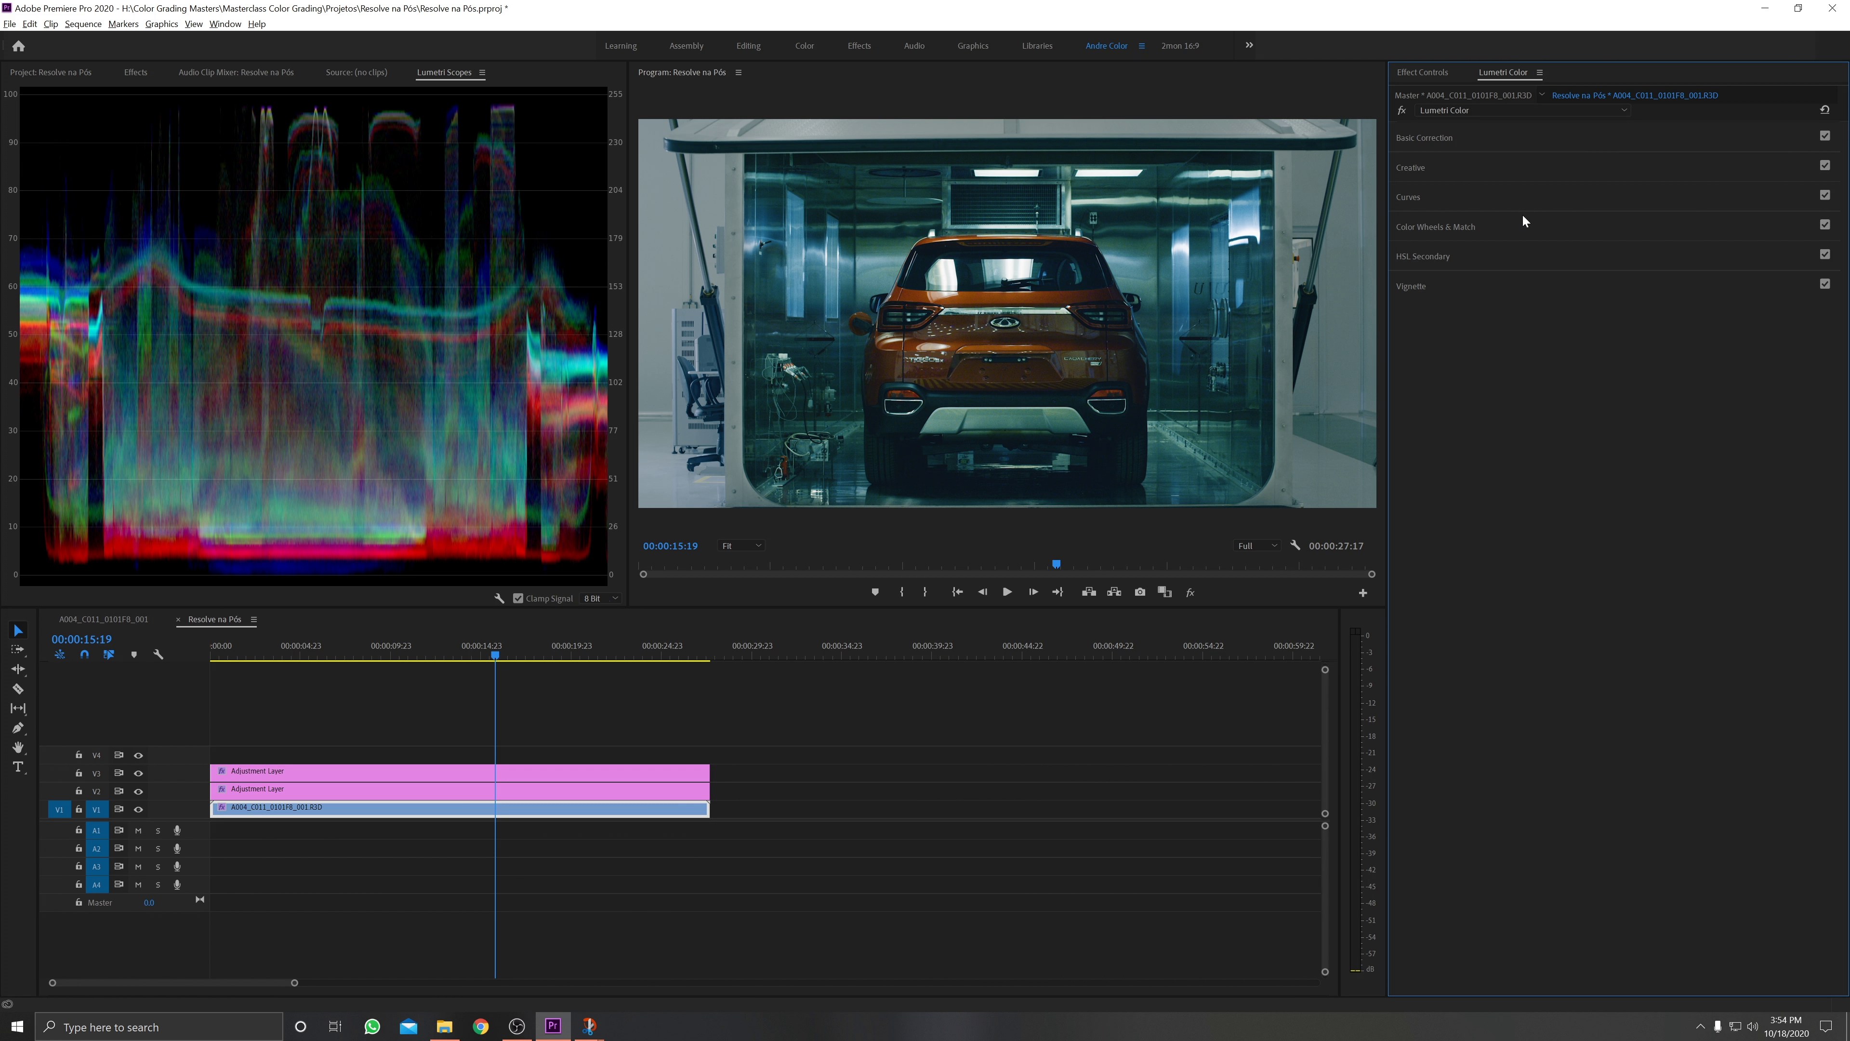
{"action": "left_click", "coordinate": [1448, 200]}
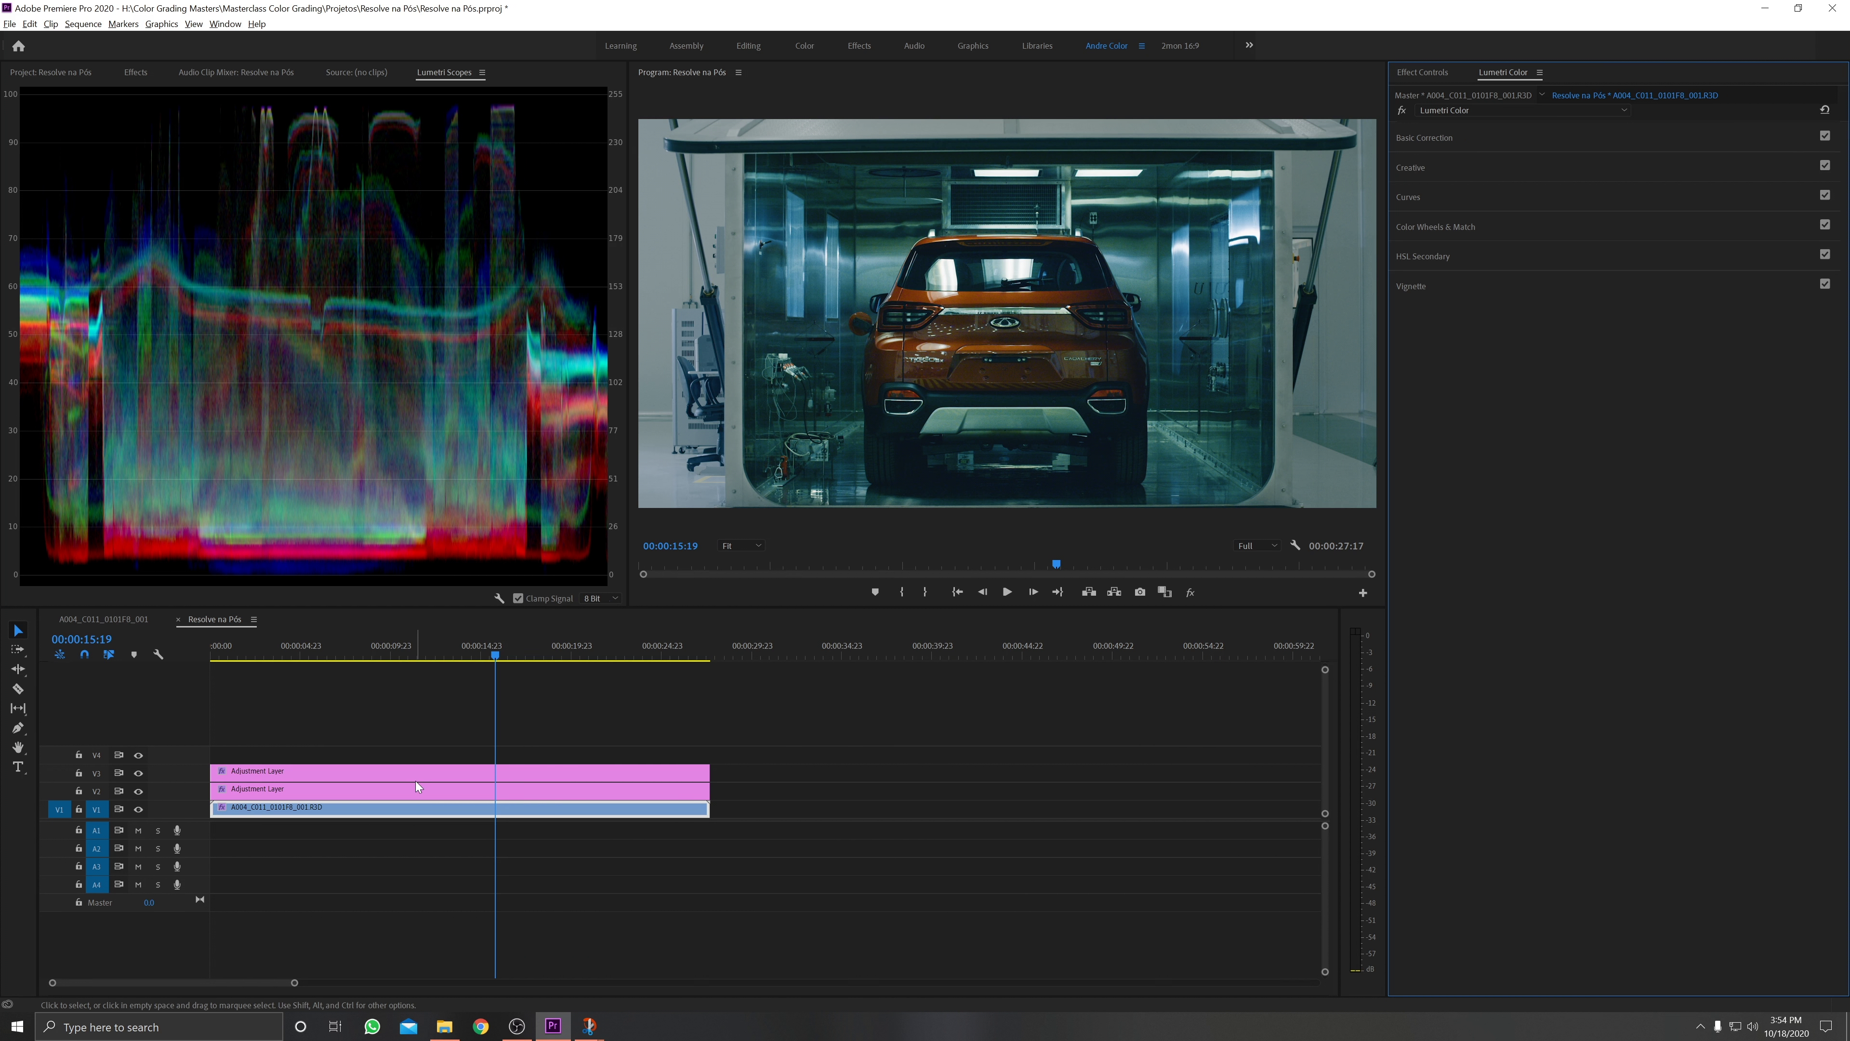
{"action": "left_click", "coordinate": [417, 788]}
Give the middle adjustment layer Creative Vibrance 30 and Saturation 110
{"action": "left_click", "coordinate": [1418, 169]}
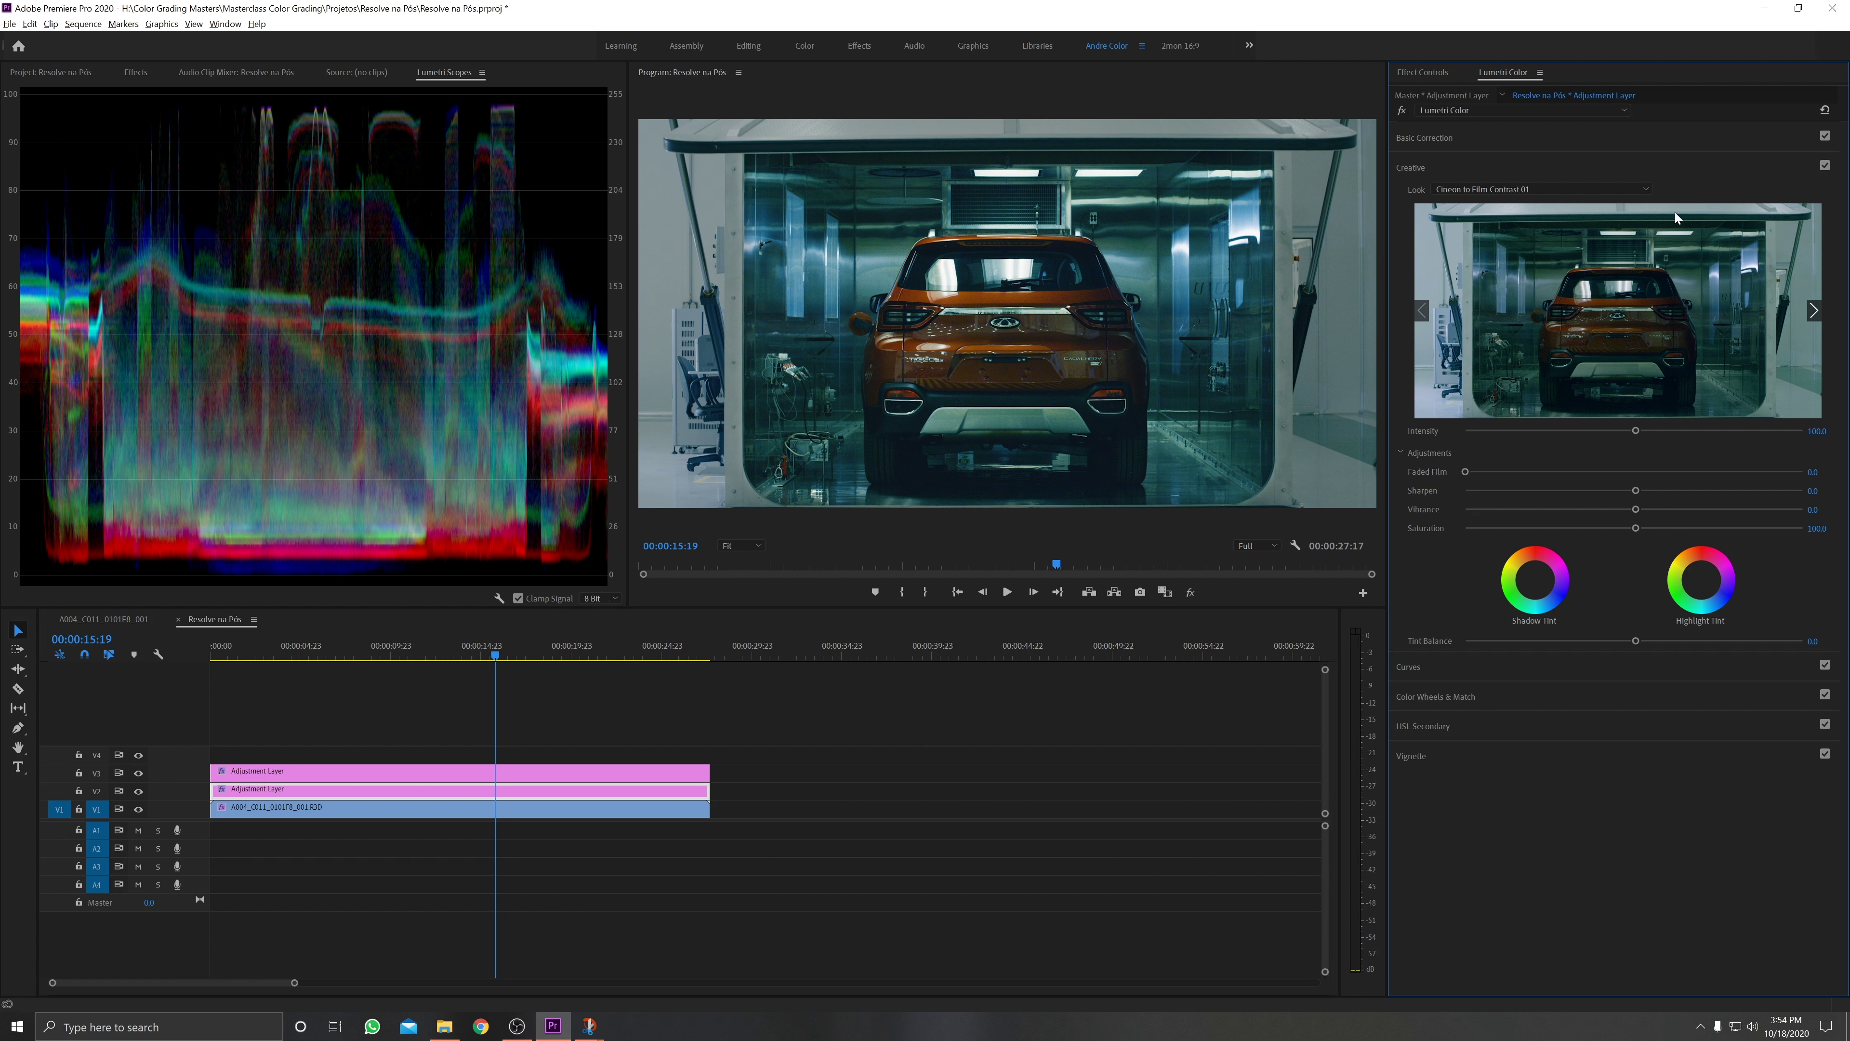
{"action": "left_click", "coordinate": [1812, 509]}
{"action": "type", "text": "30"}
{"action": "key", "text": "Return"}
{"action": "left_click", "coordinate": [1817, 528]}
{"action": "type", "text": "110"}
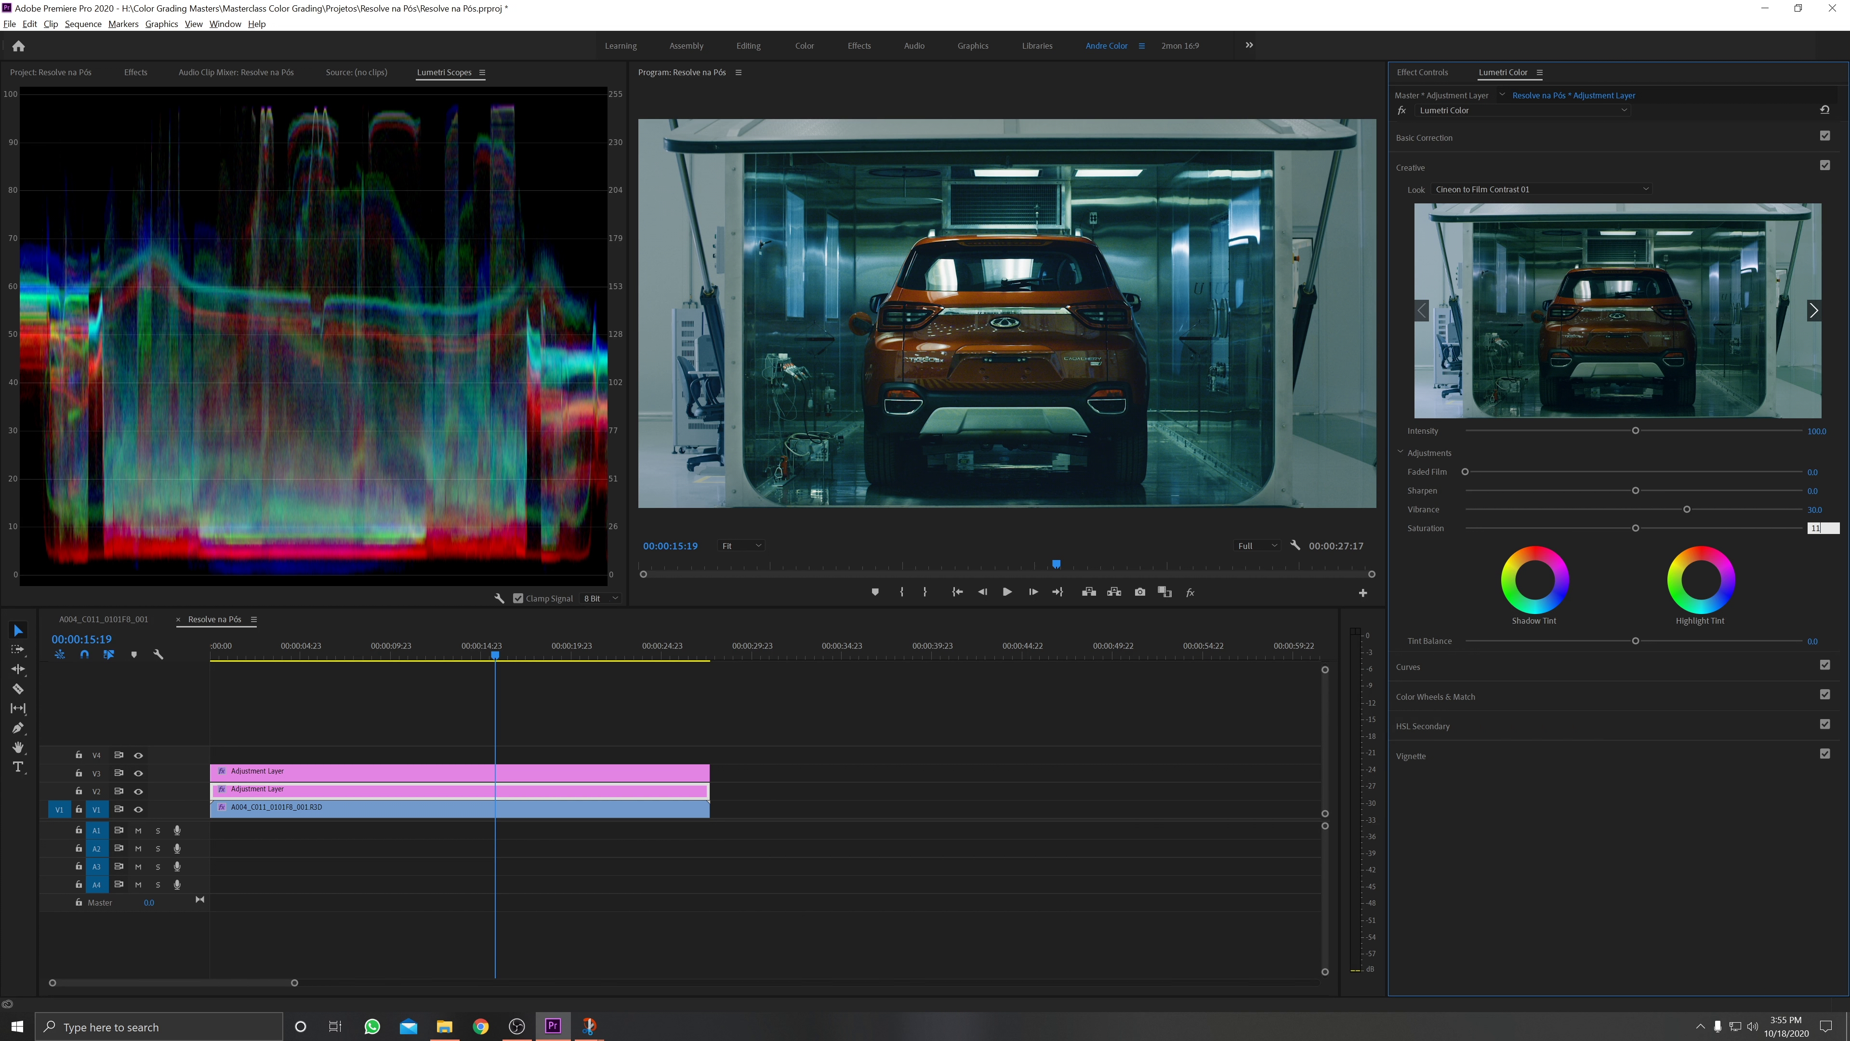
{"action": "key", "text": "Return"}
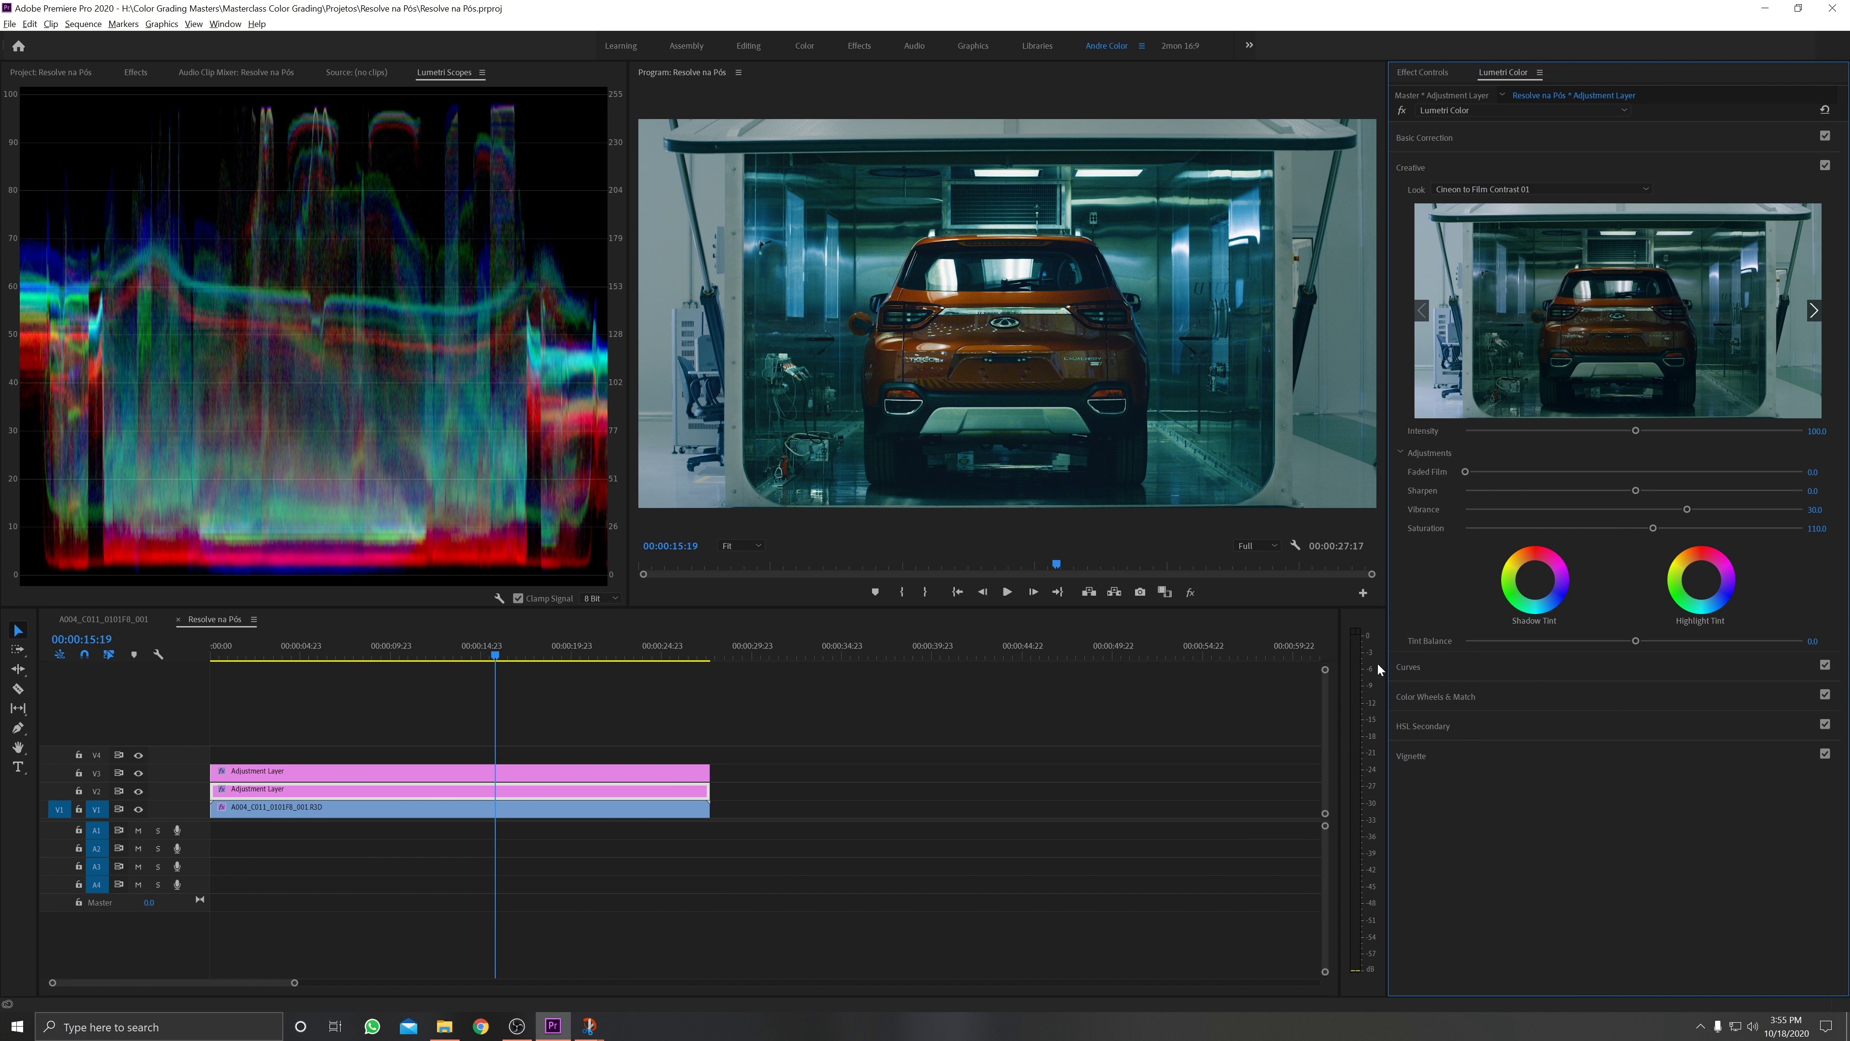
Set the top adjustment layer's Vibrance to 30 and compare both layers hidden and shown
{"action": "left_click", "coordinate": [470, 770]}
{"action": "left_click", "coordinate": [1813, 509]}
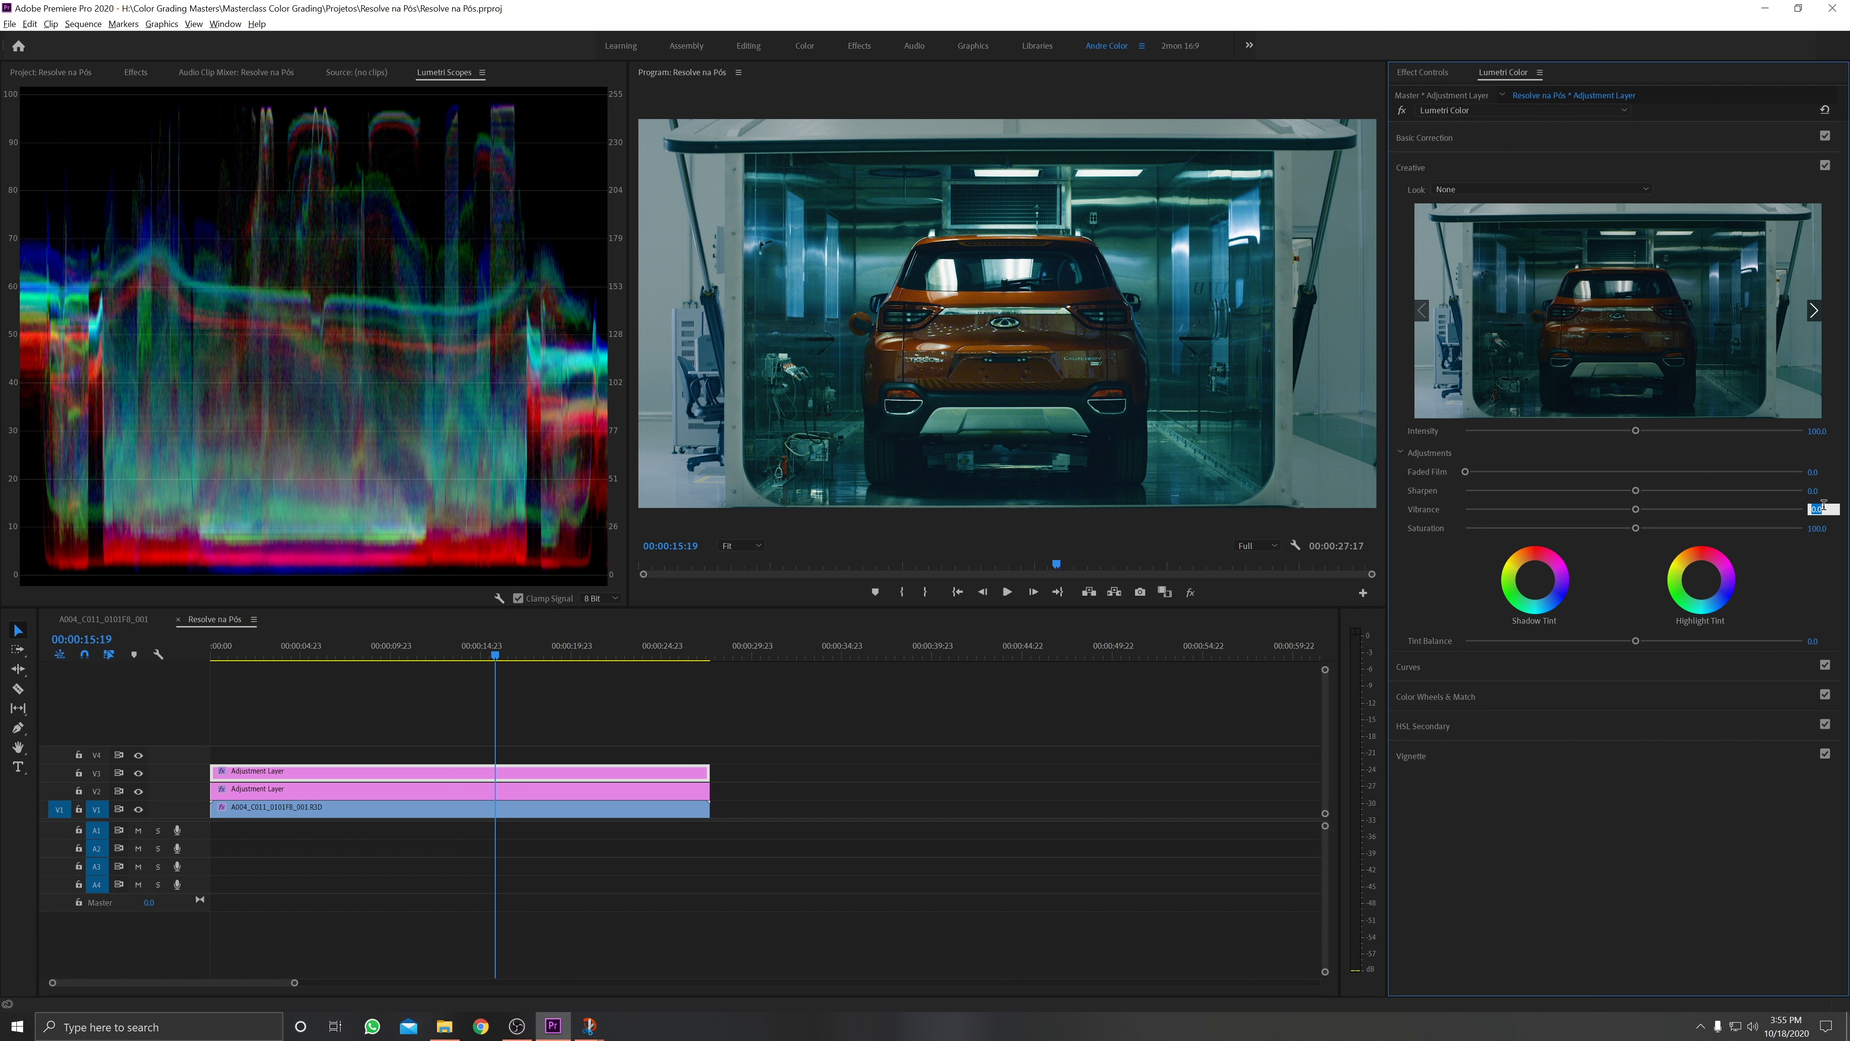
{"action": "type", "text": "30"}
{"action": "key", "text": "Return"}
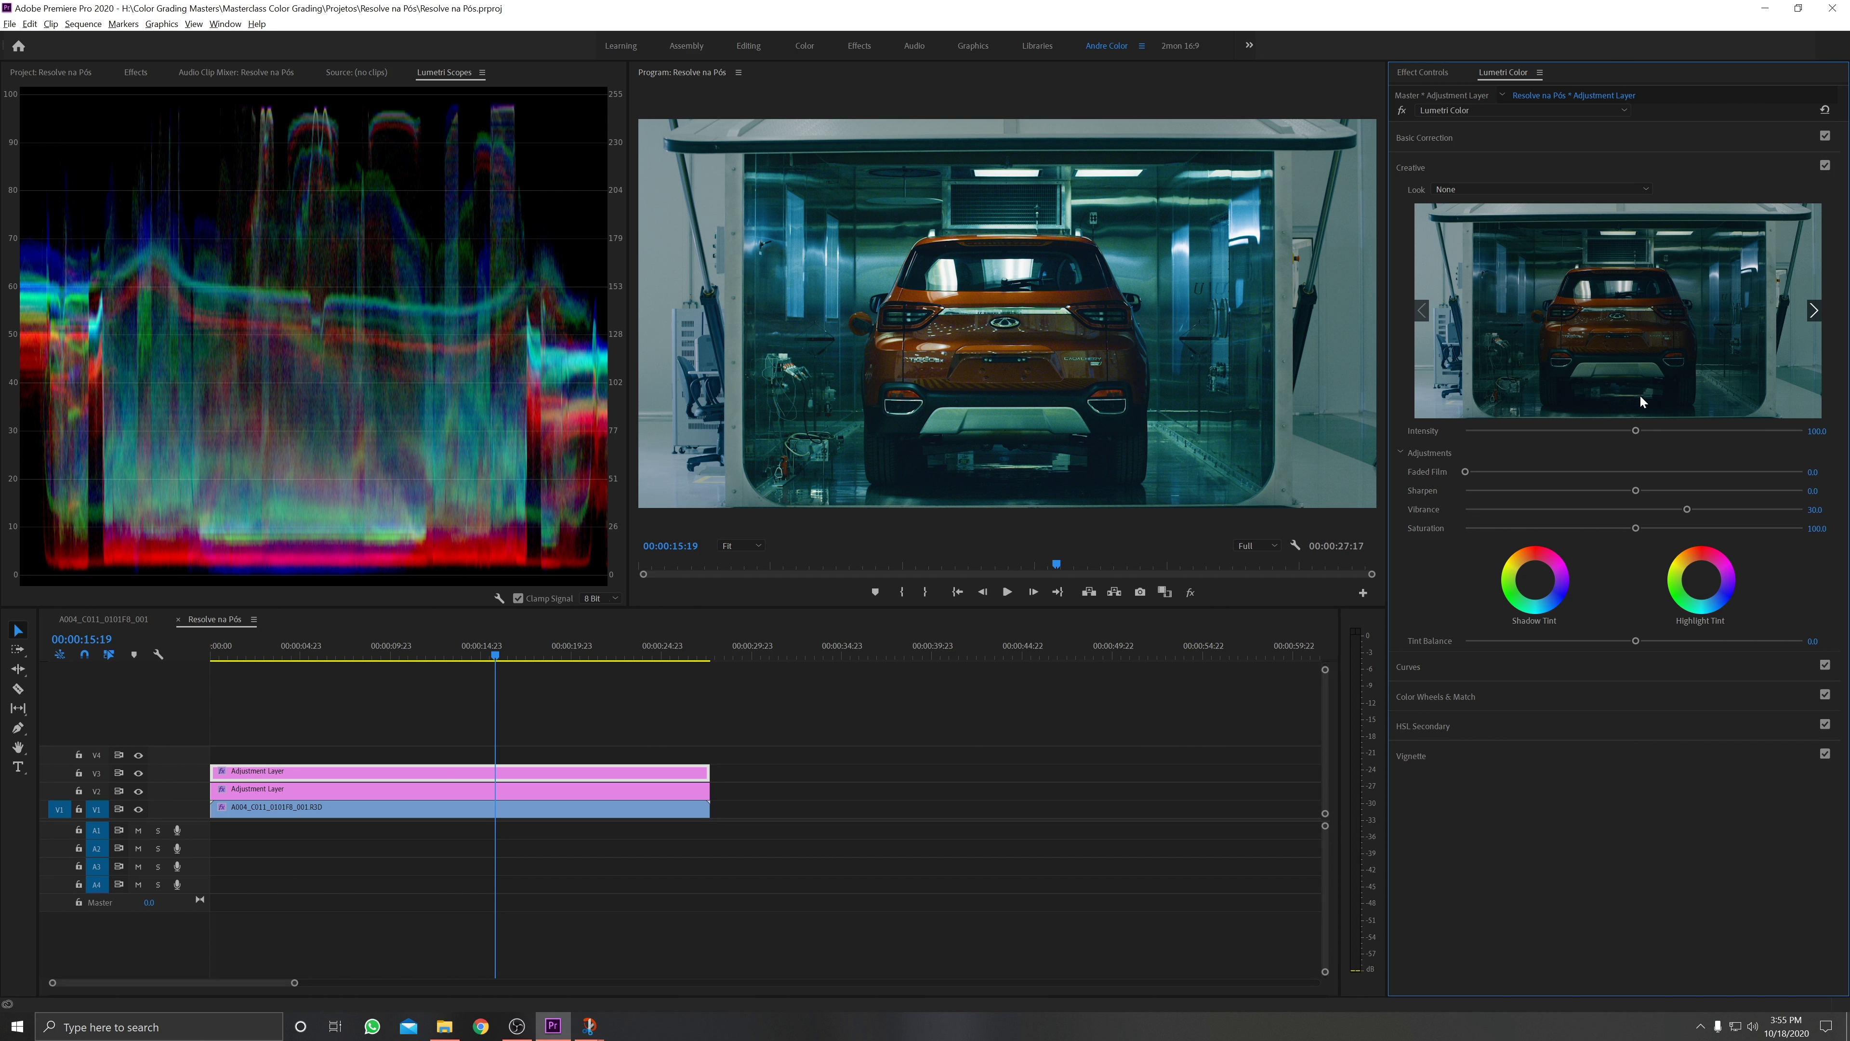
{"action": "left_click", "coordinate": [134, 785]}
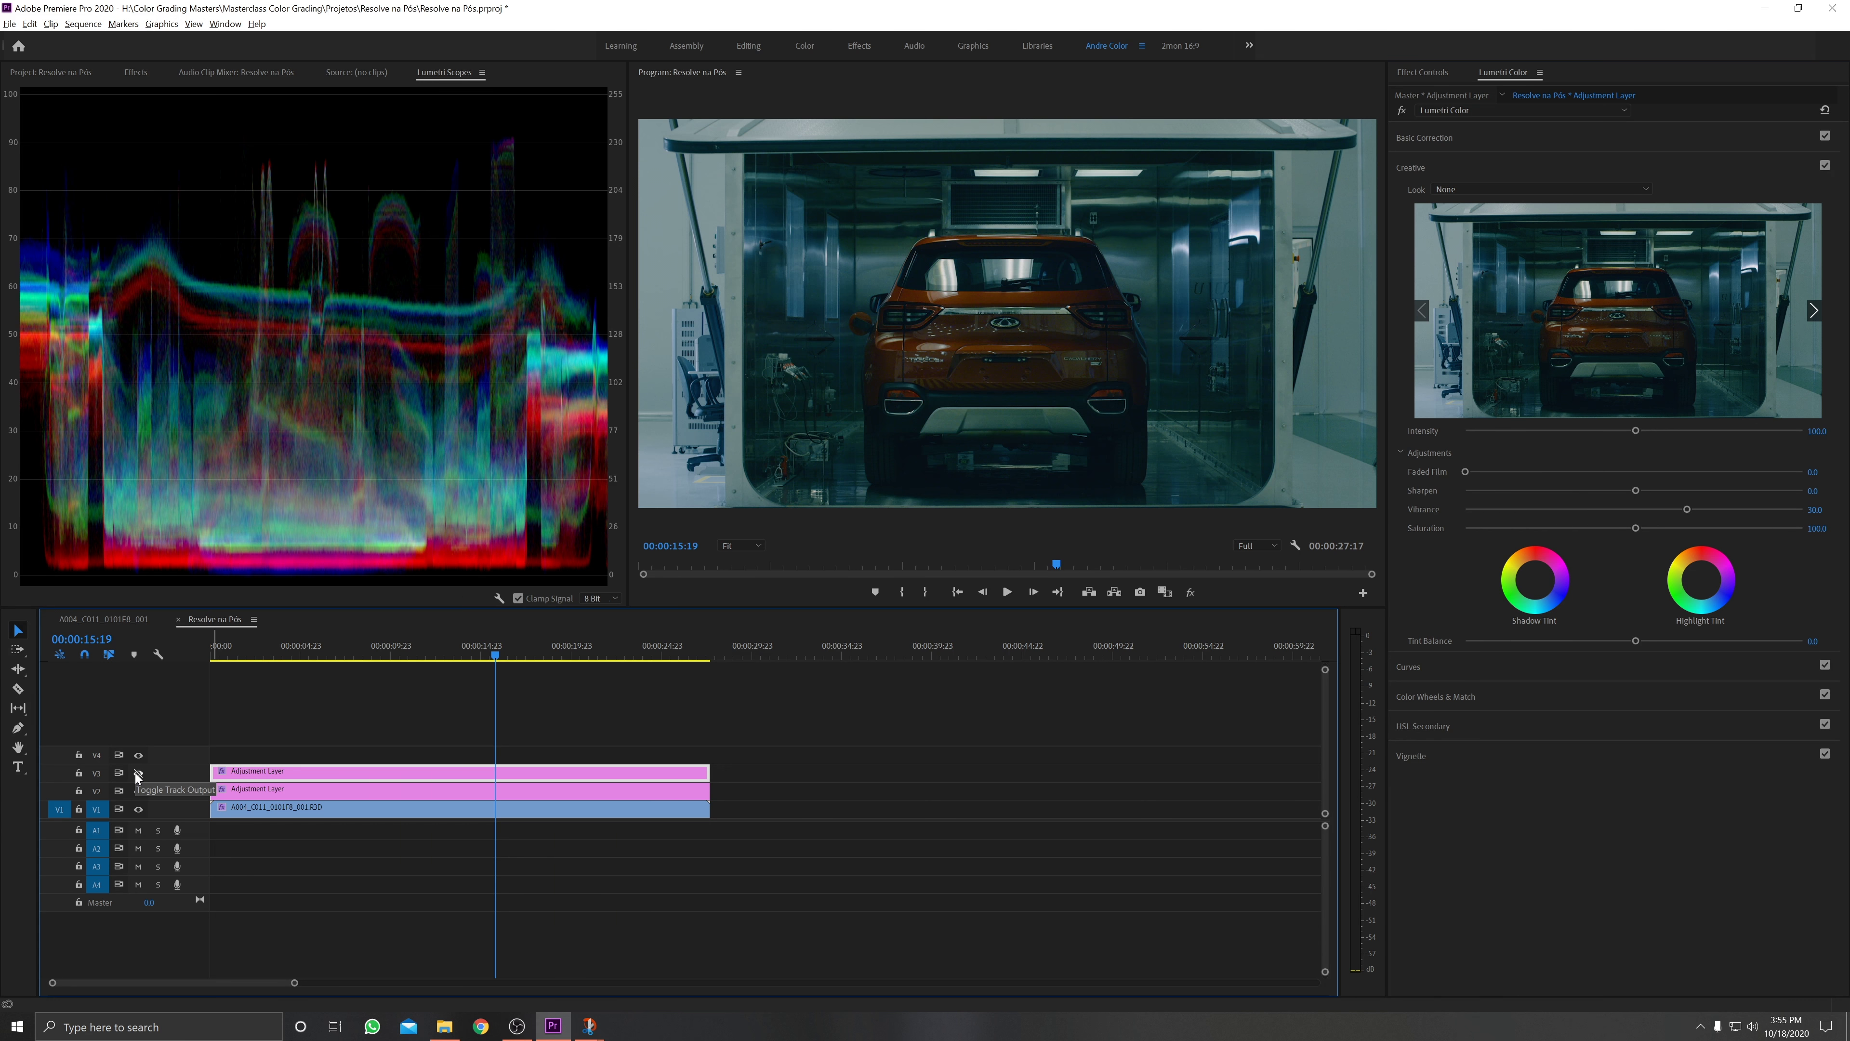
{"action": "left_click", "coordinate": [138, 774]}
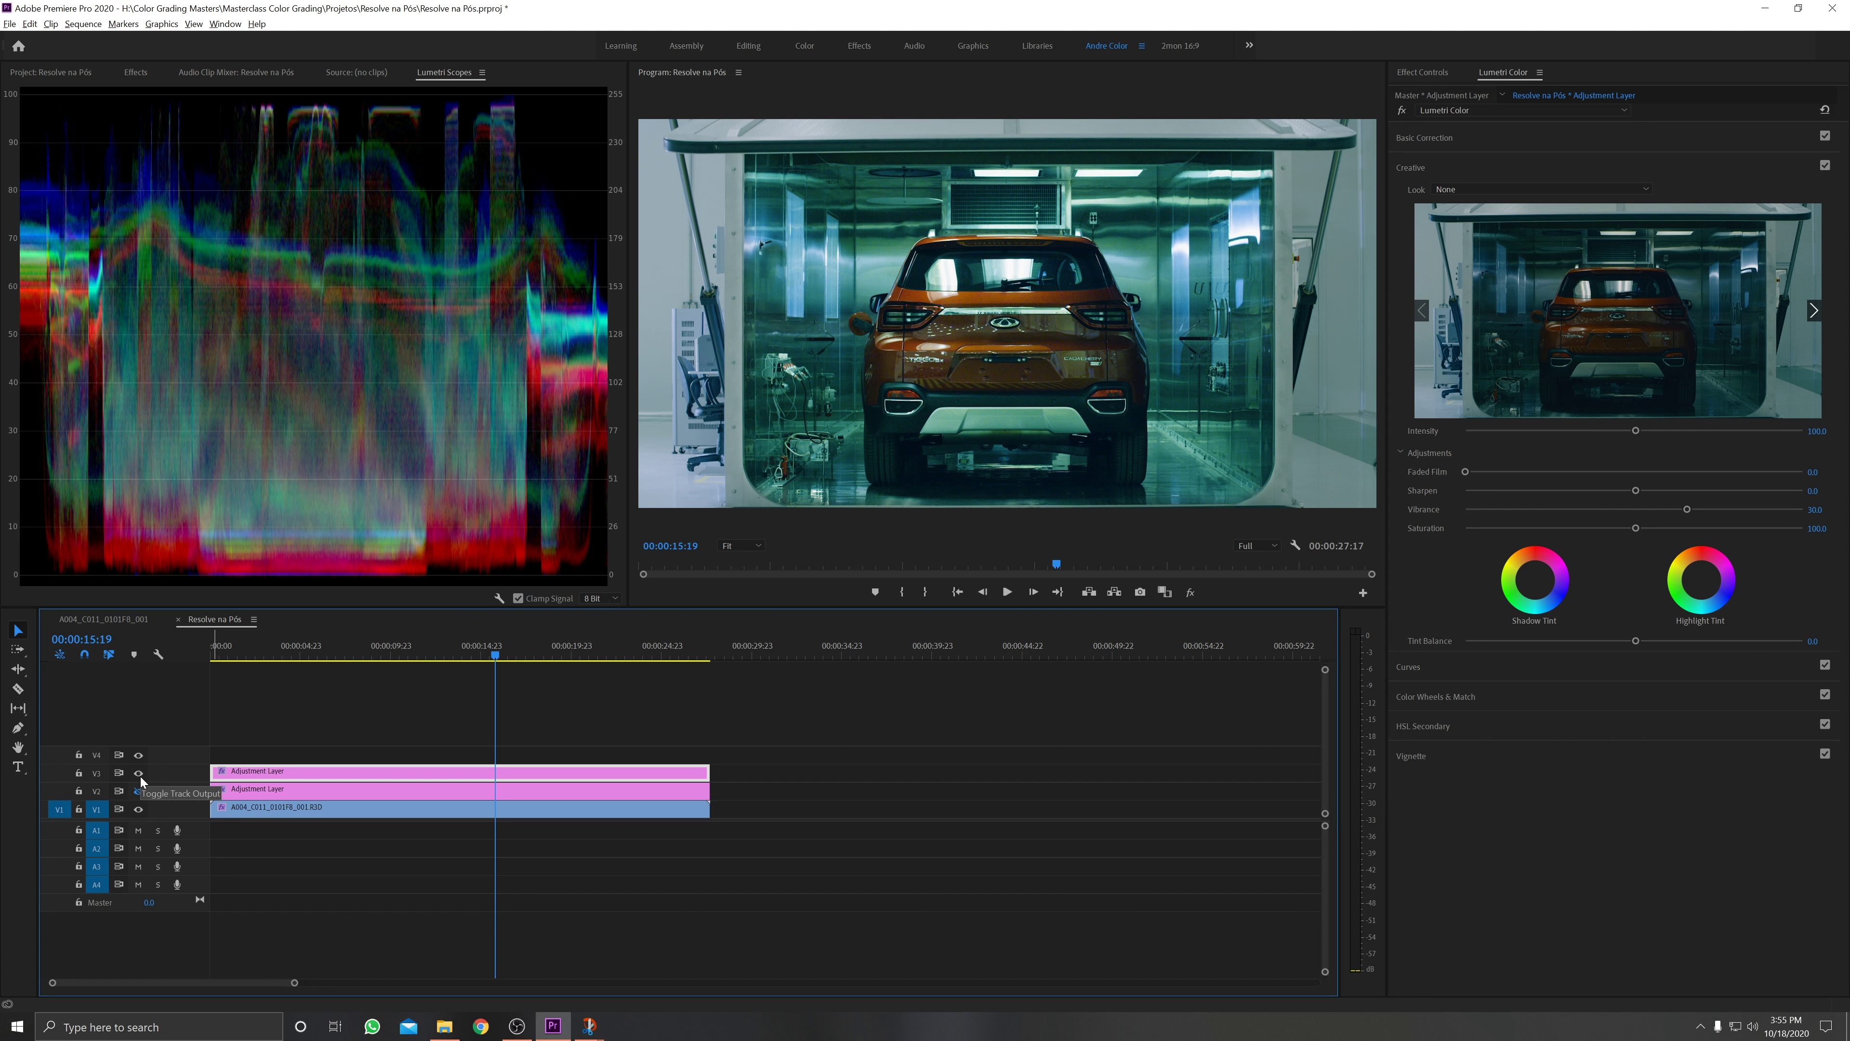
{"action": "left_click", "coordinate": [138, 774]}
Re-show both adjustment layers, then raise Highlights to 26.2 and lift Shadows to -14.7
{"action": "left_click", "coordinate": [138, 792]}
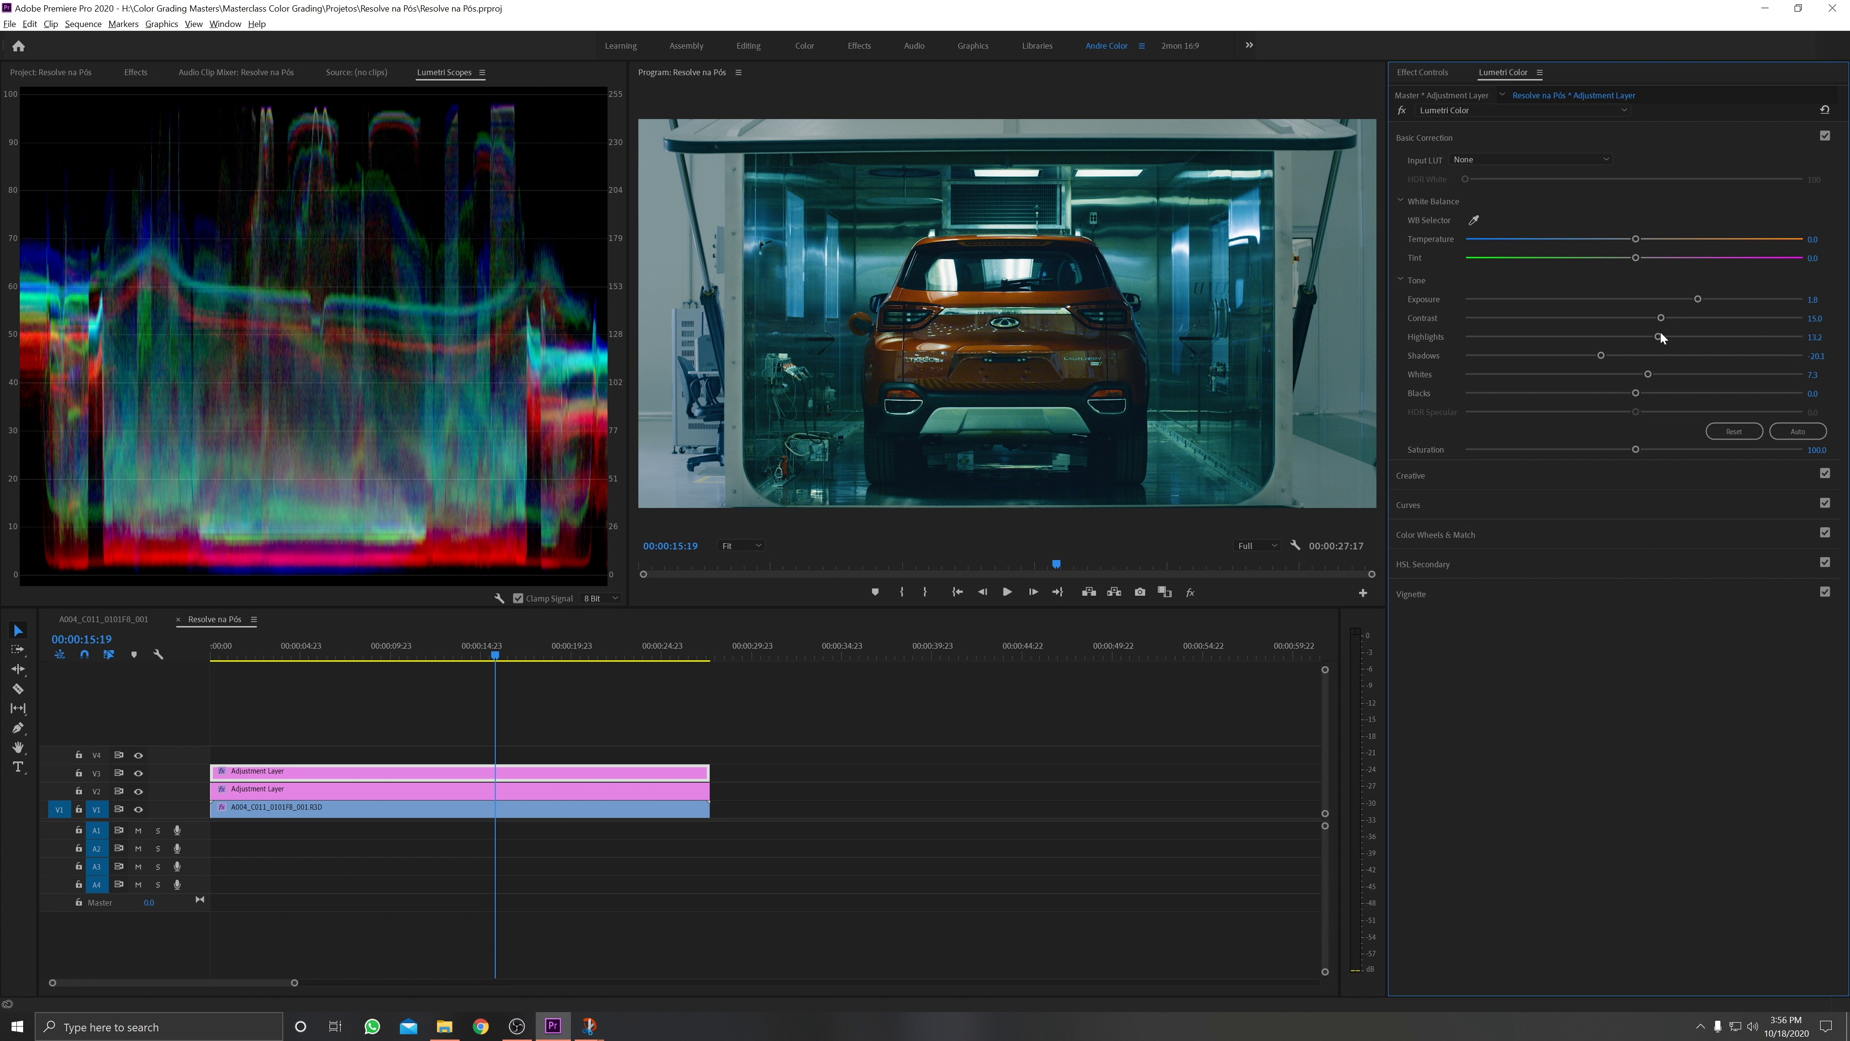
{"action": "mouse_move", "coordinate": [1659, 337]}
{"action": "left_mouse_down"}
{"action": "mouse_move", "coordinate": [1682, 337]}
{"action": "mouse_move", "coordinate": [1670, 375]}
{"action": "left_mouse_up"}
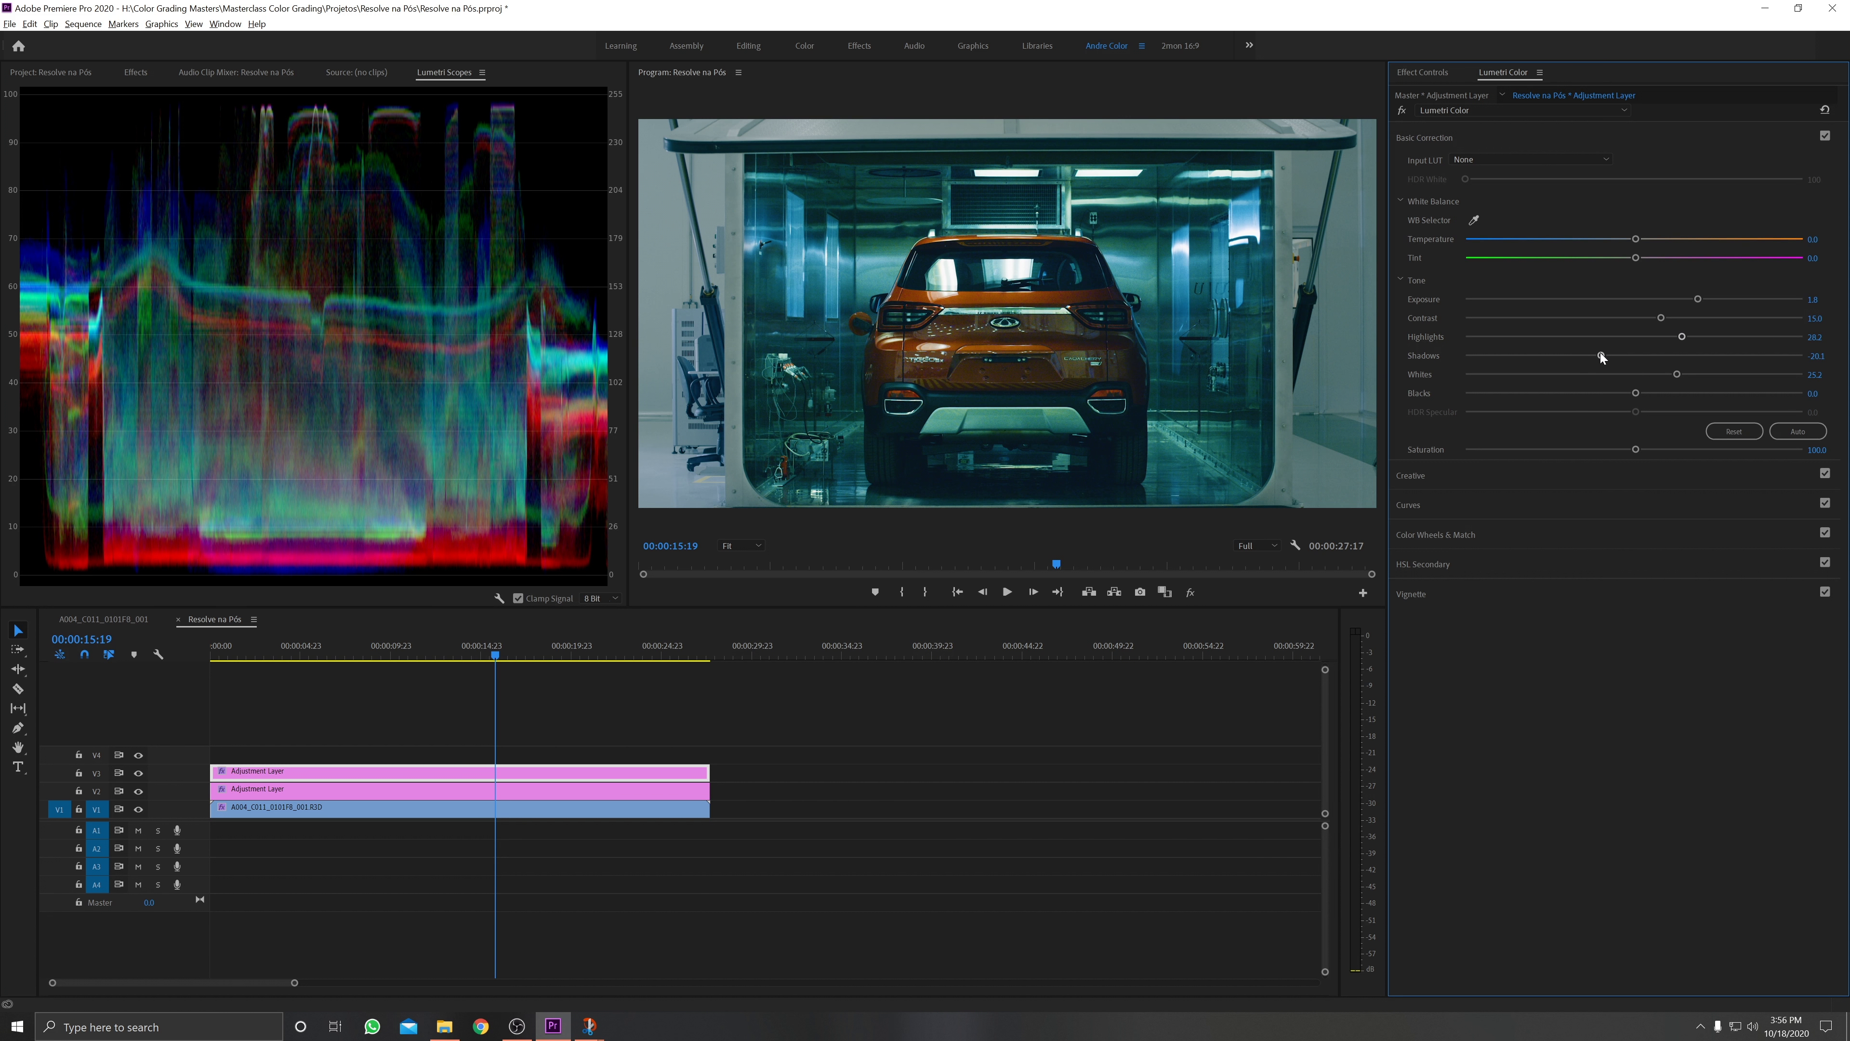
{"action": "left_click_drag", "start_coordinate": [1605, 352], "coordinate": [1676, 318]}
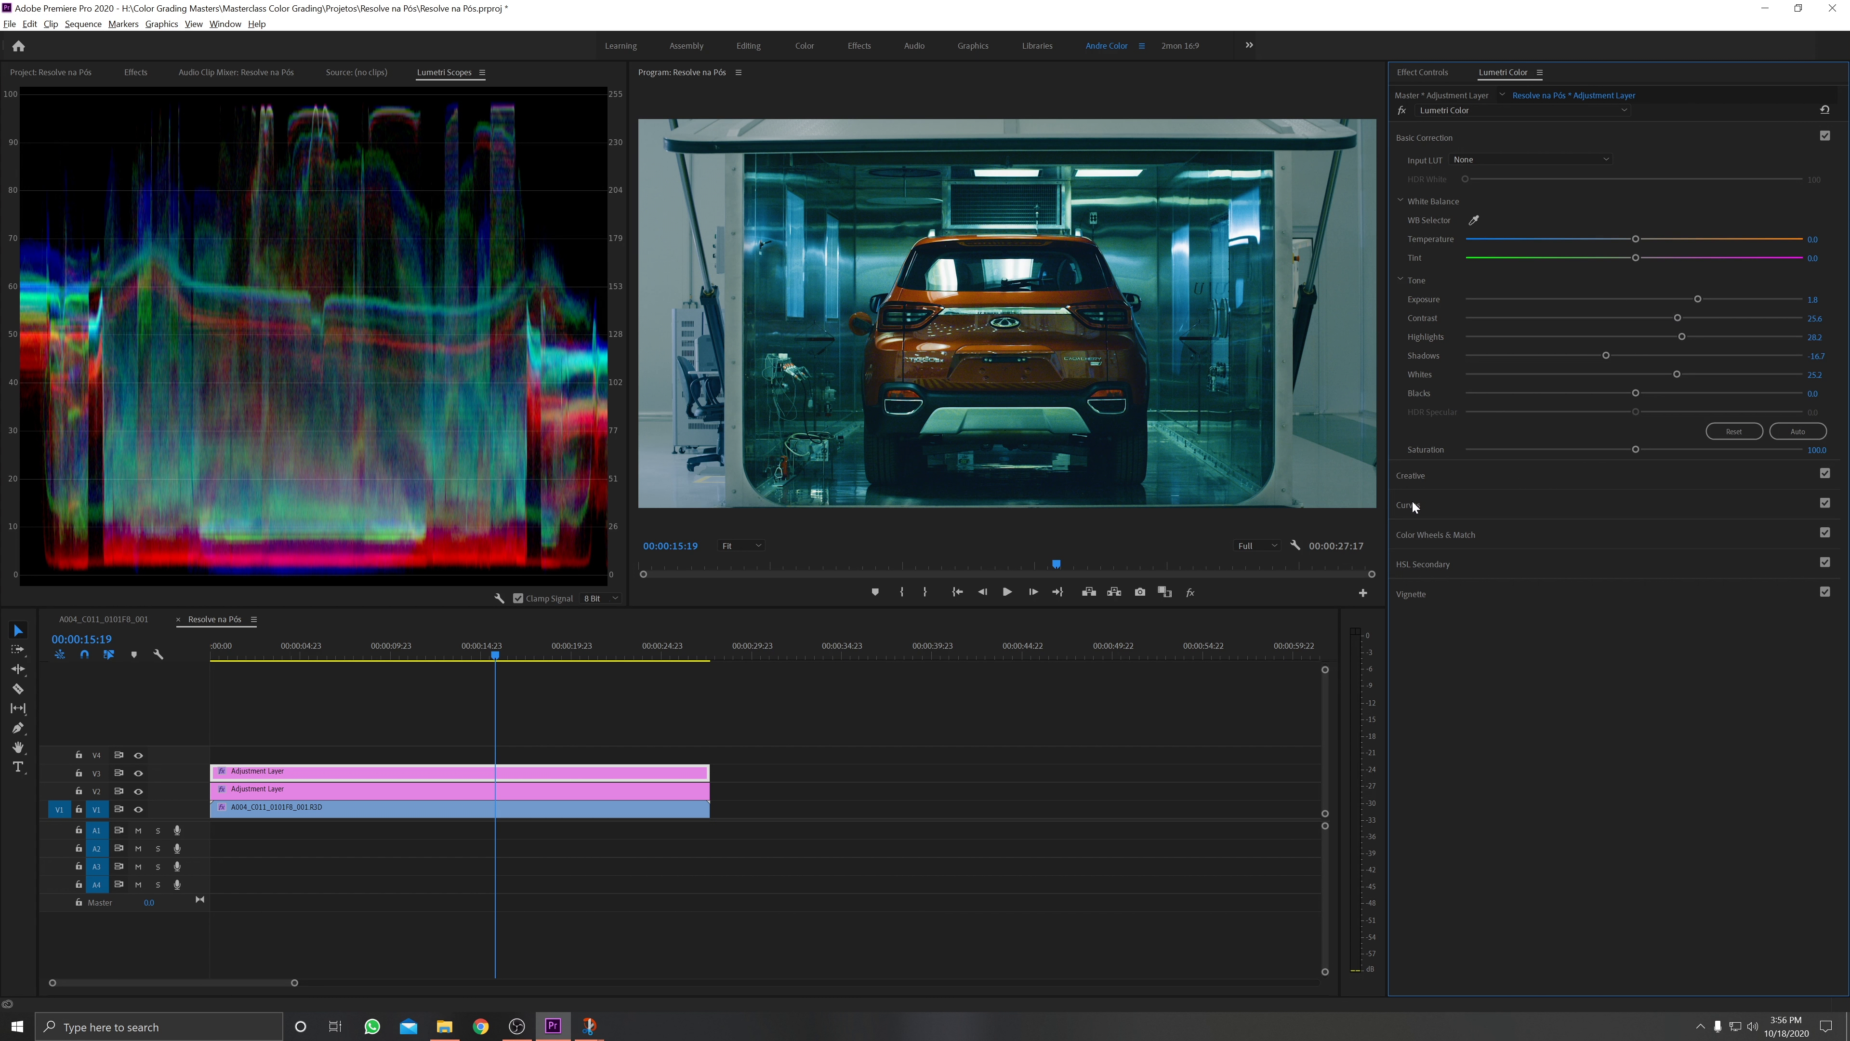
Sample the car's orange paint onto the V1 clip's Hue vs Luma curve
{"action": "left_click", "coordinate": [446, 810]}
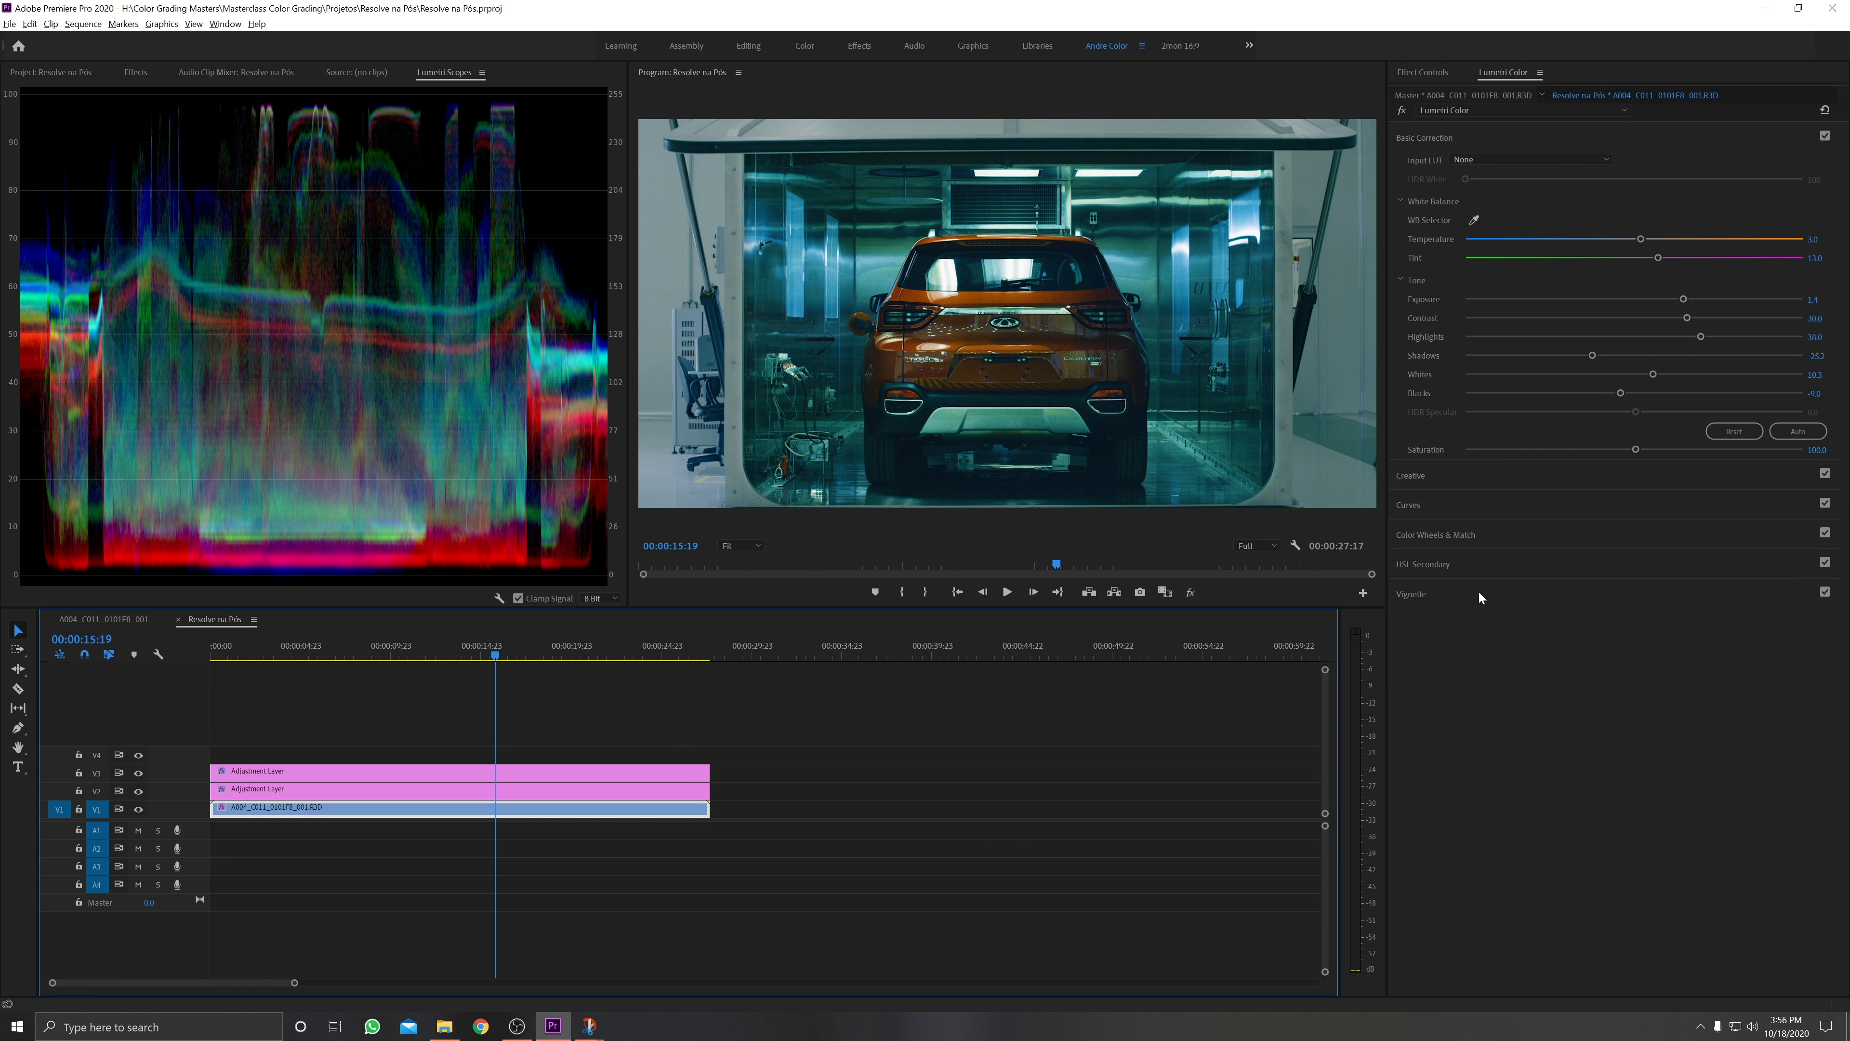
{"action": "left_click", "coordinate": [1423, 505]}
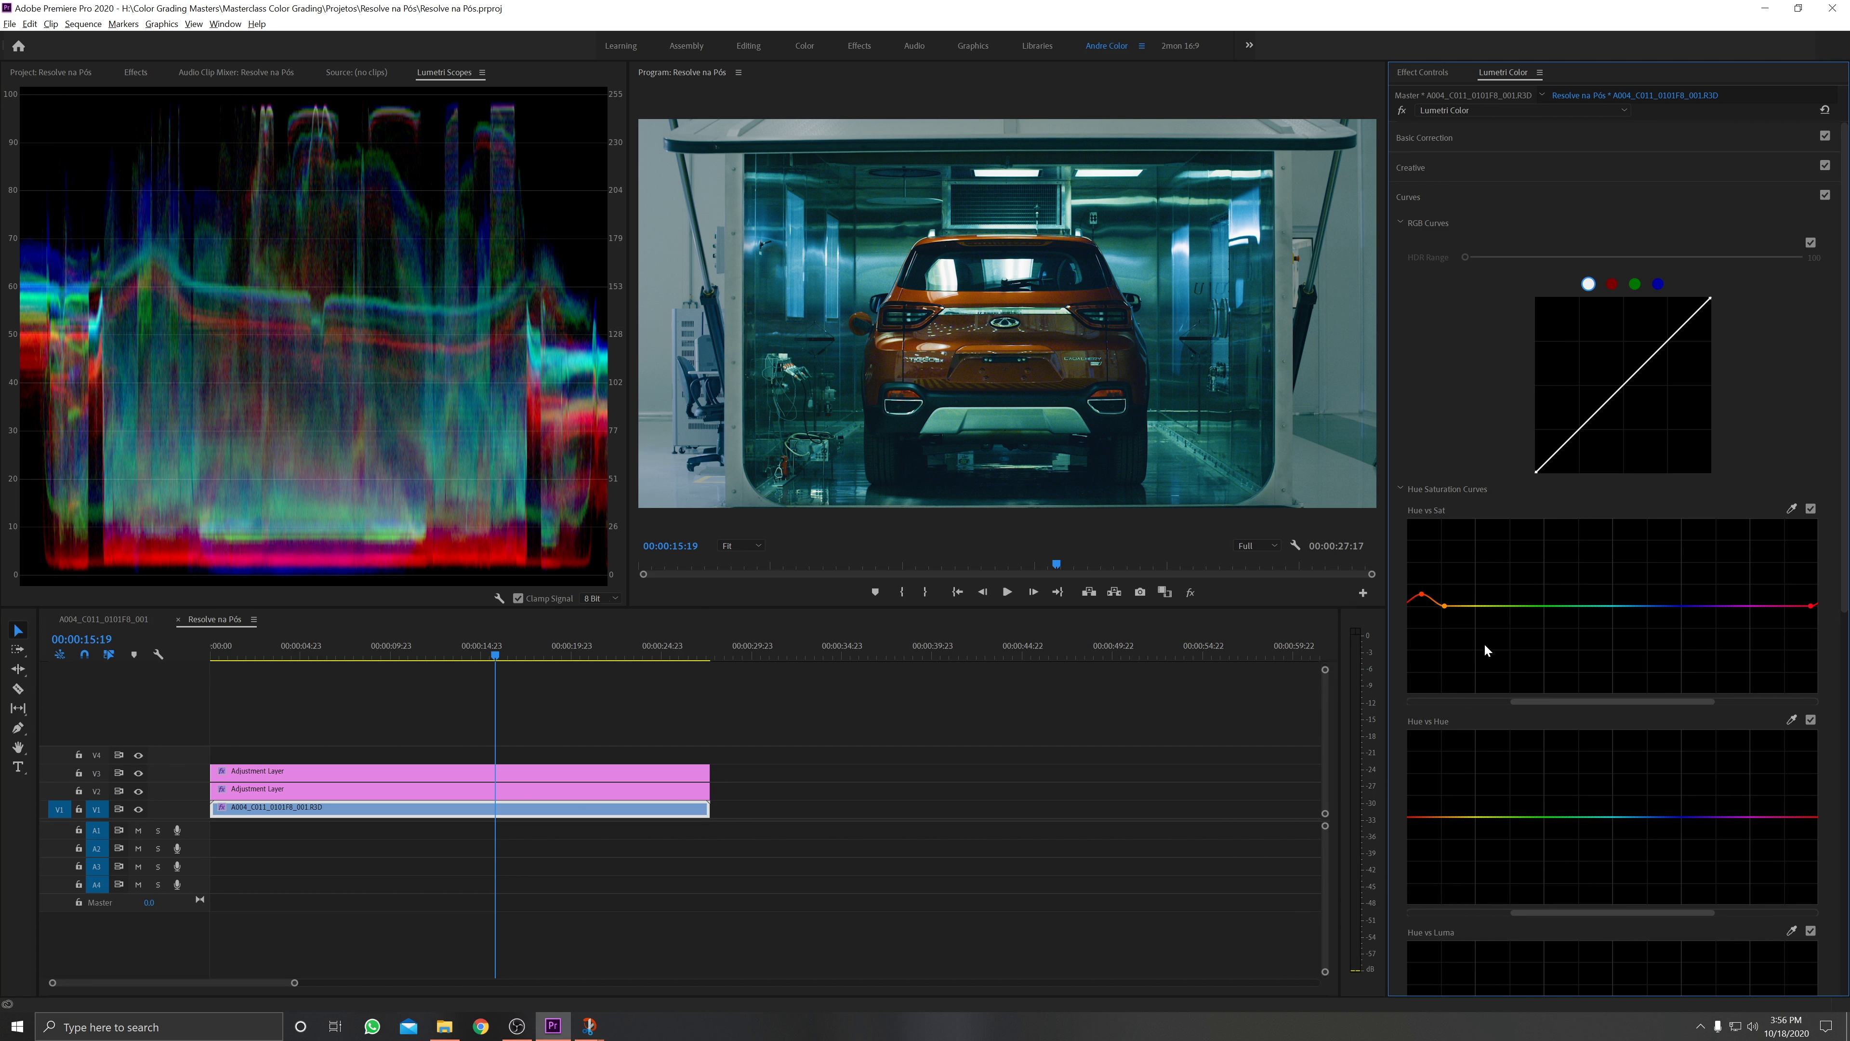
{"action": "left_click", "coordinate": [1793, 930]}
{"action": "left_click", "coordinate": [941, 319]}
{"action": "scroll", "coordinate": [1557, 782], "scroll_direction": "down", "scroll_amount": 3}
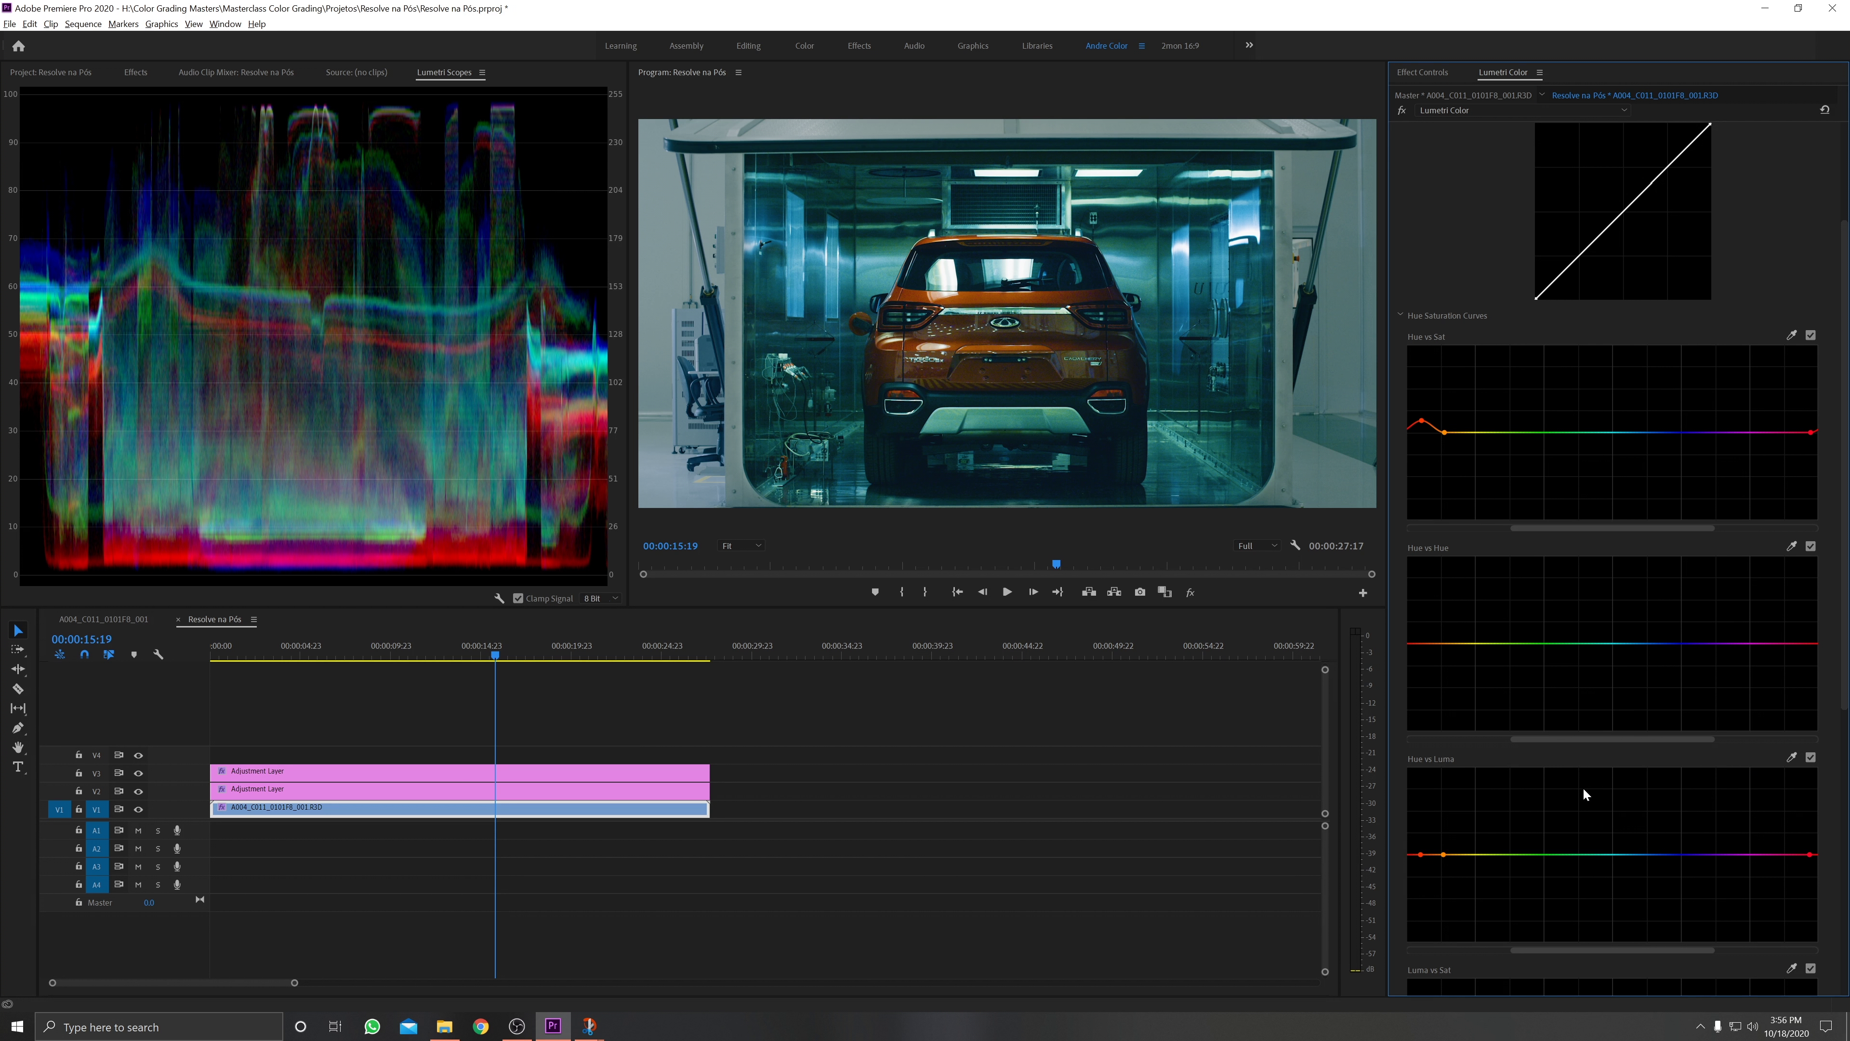
{"action": "left_click", "coordinate": [1792, 758]}
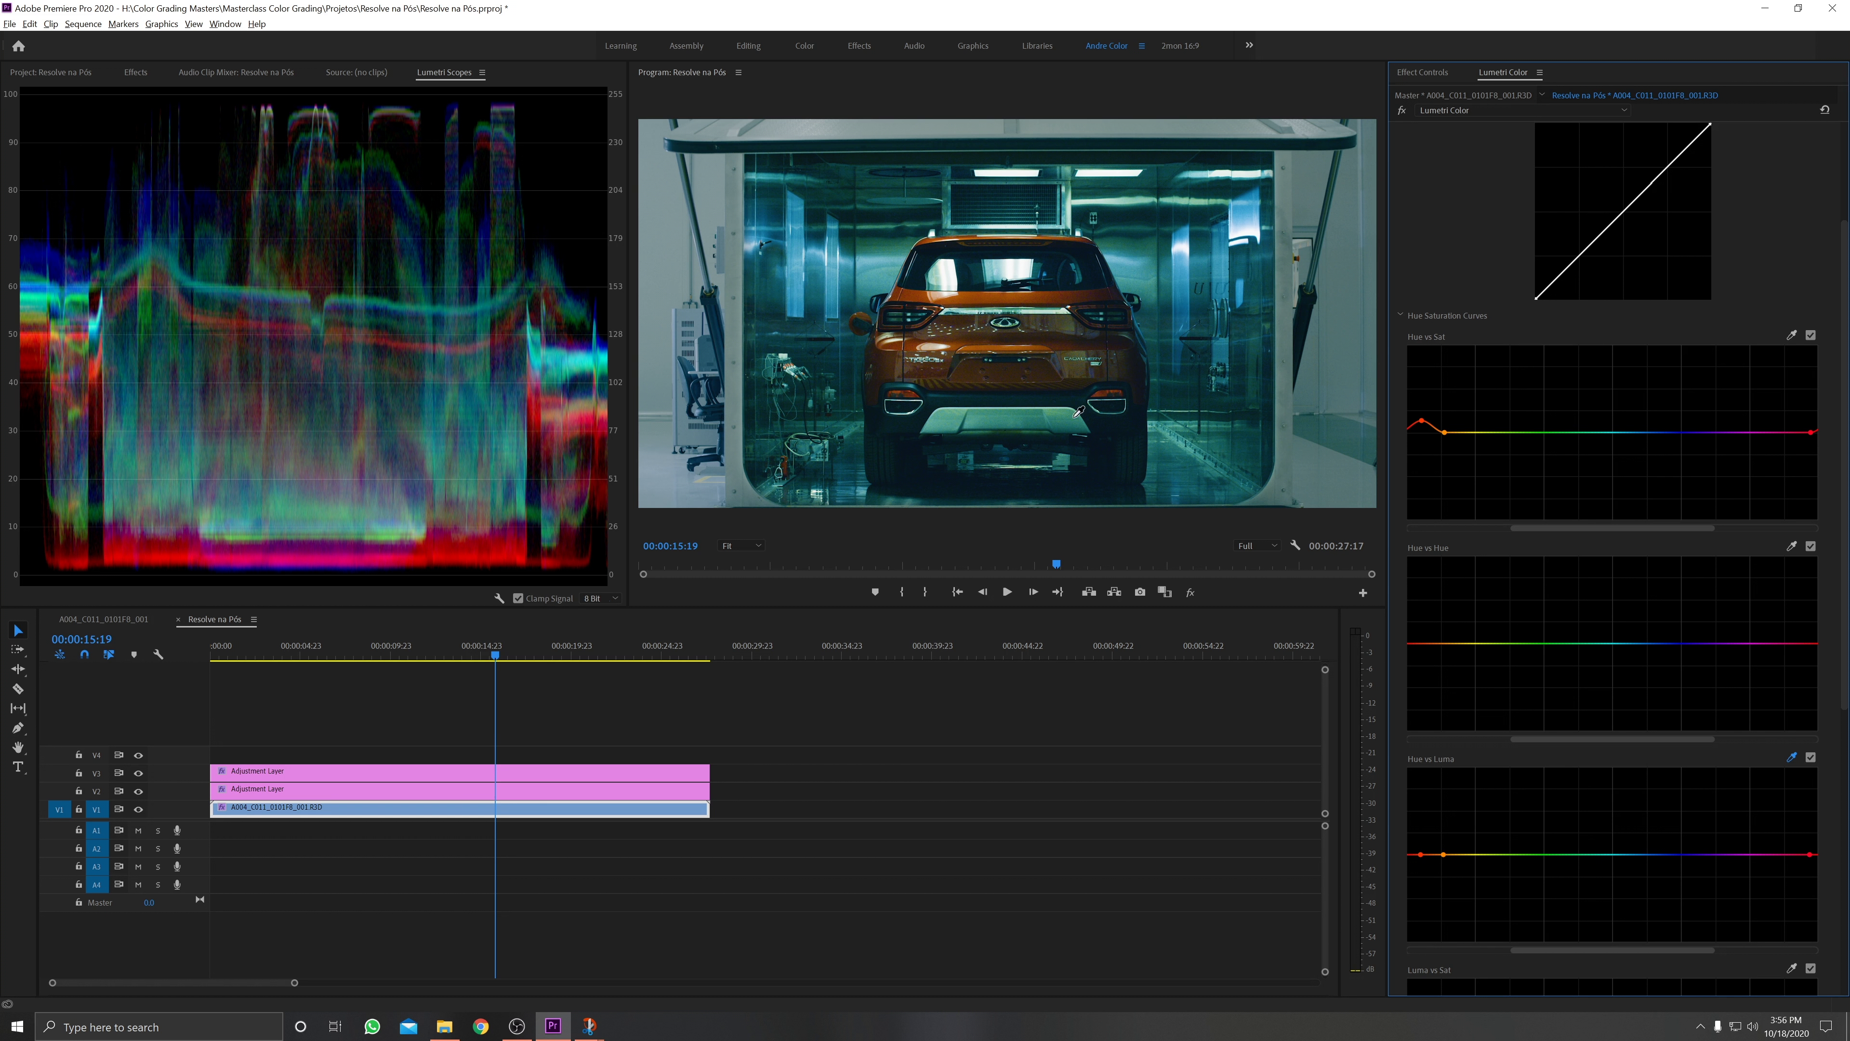
{"action": "left_click", "coordinate": [974, 304]}
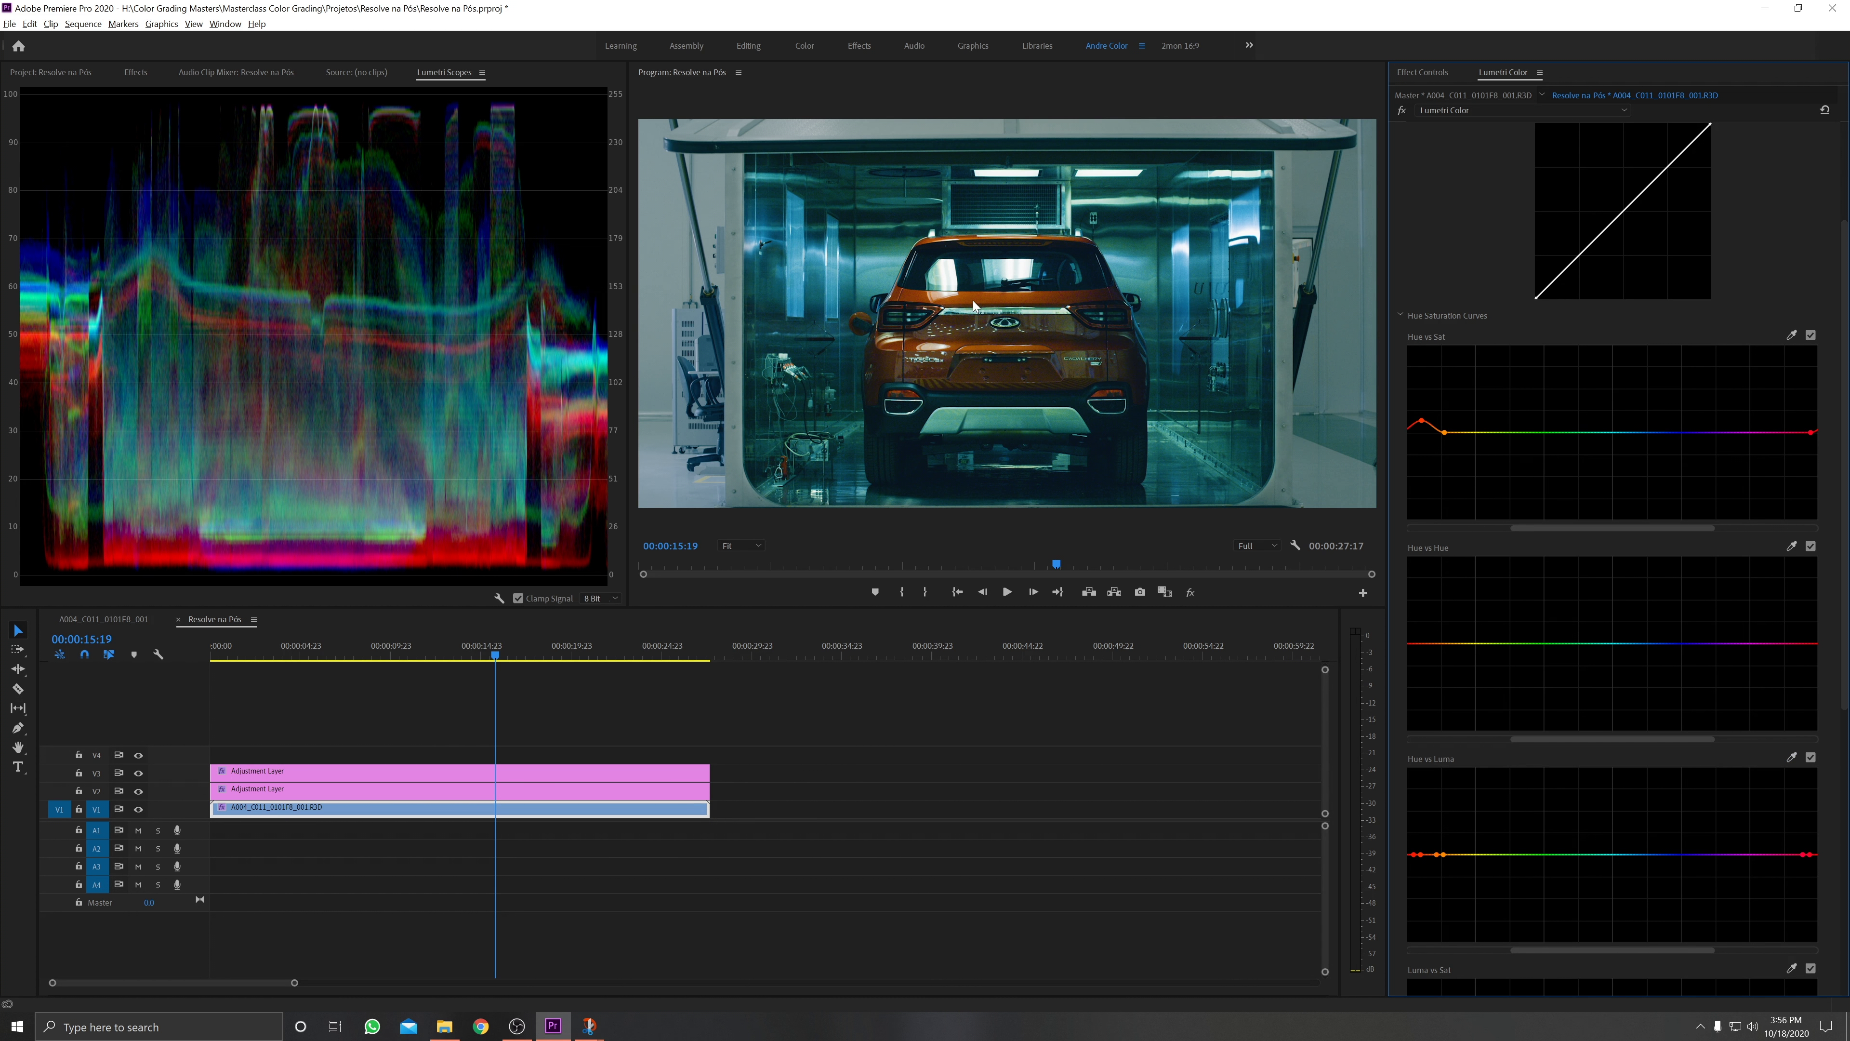
{"action": "left_click", "coordinate": [1792, 758]}
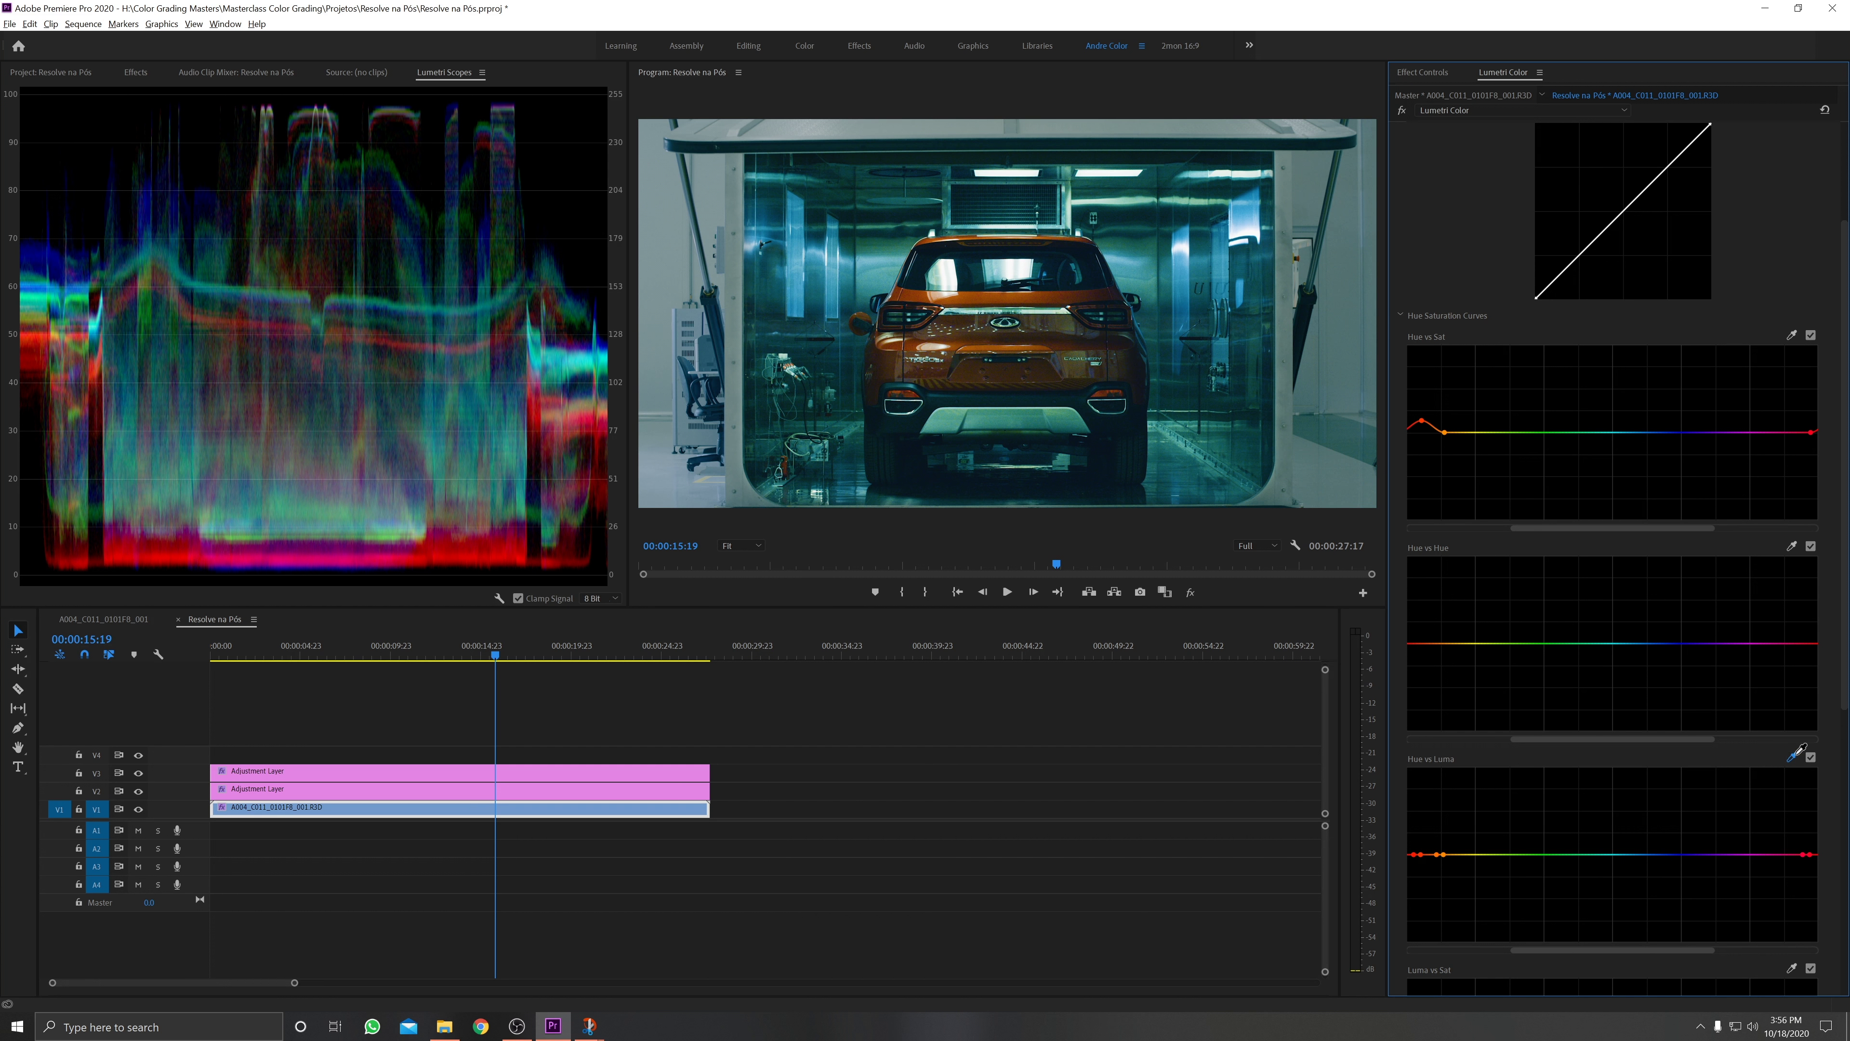
{"action": "left_click", "coordinate": [935, 292]}
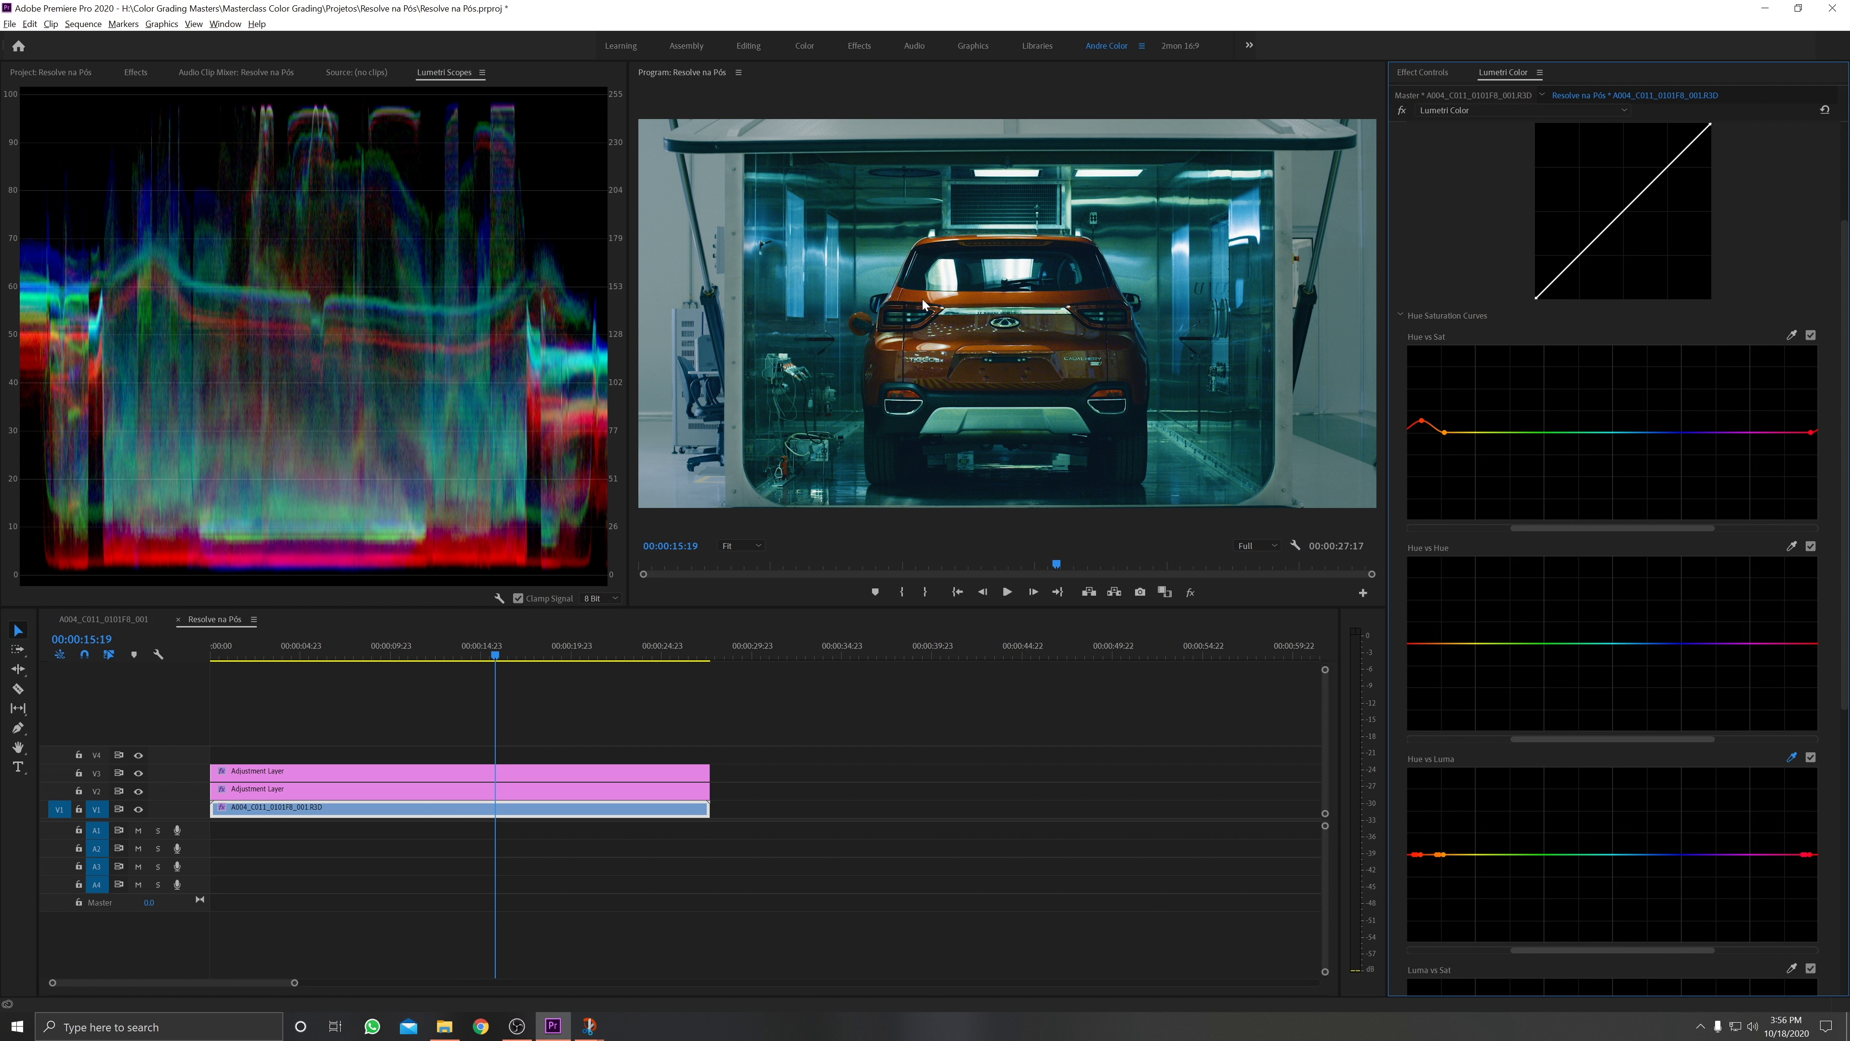
Replace the clustered red points with one slightly lowered red point, compare, and save
{"action": "left_click", "coordinate": [1440, 854], "text": "ctrl"}
{"action": "left_click", "coordinate": [1436, 854], "text": "ctrl"}
{"action": "left_click", "coordinate": [1420, 854], "text": "ctrl"}
{"action": "left_click", "coordinate": [1416, 854], "text": "ctrl"}
{"action": "left_click", "coordinate": [1414, 854], "text": "ctrl"}
{"action": "left_click", "coordinate": [1412, 851]}
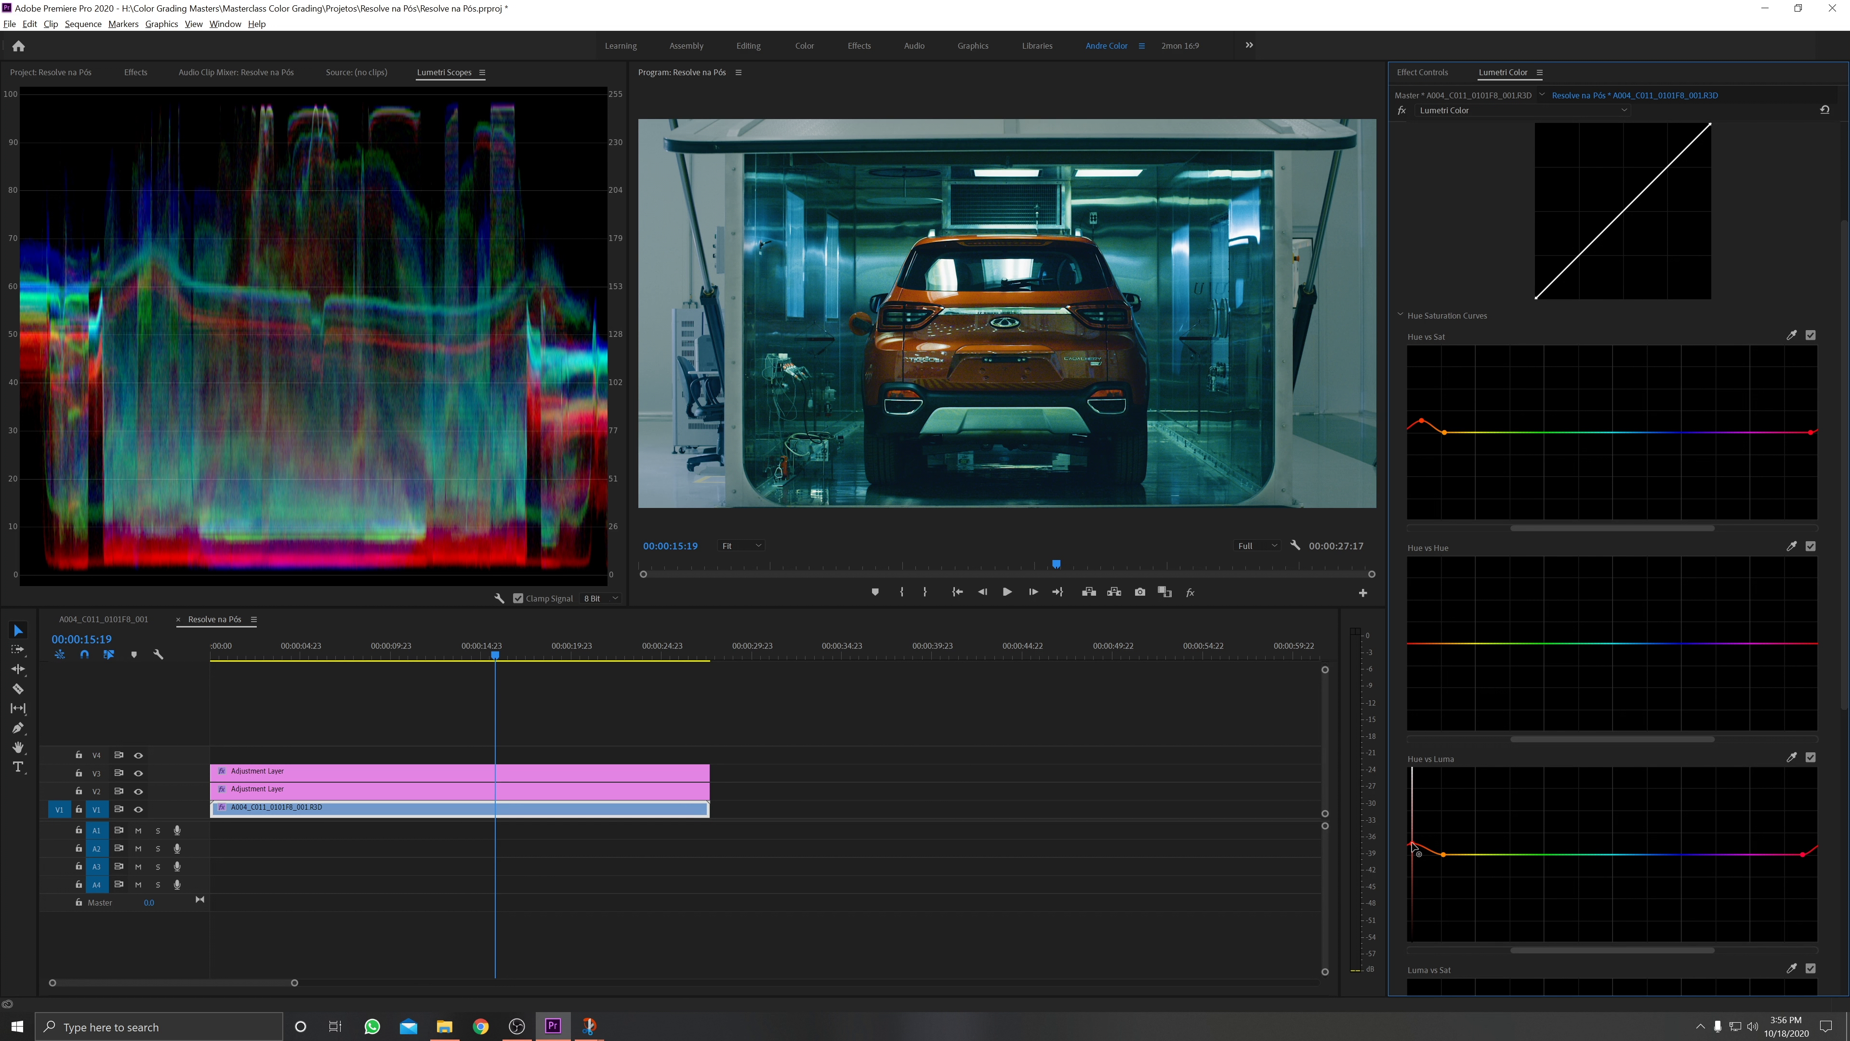
{"action": "left_click_drag", "start_coordinate": [1413, 852], "coordinate": [1414, 858]}
{"action": "left_click_drag", "start_coordinate": [1411, 849], "coordinate": [1413, 853]}
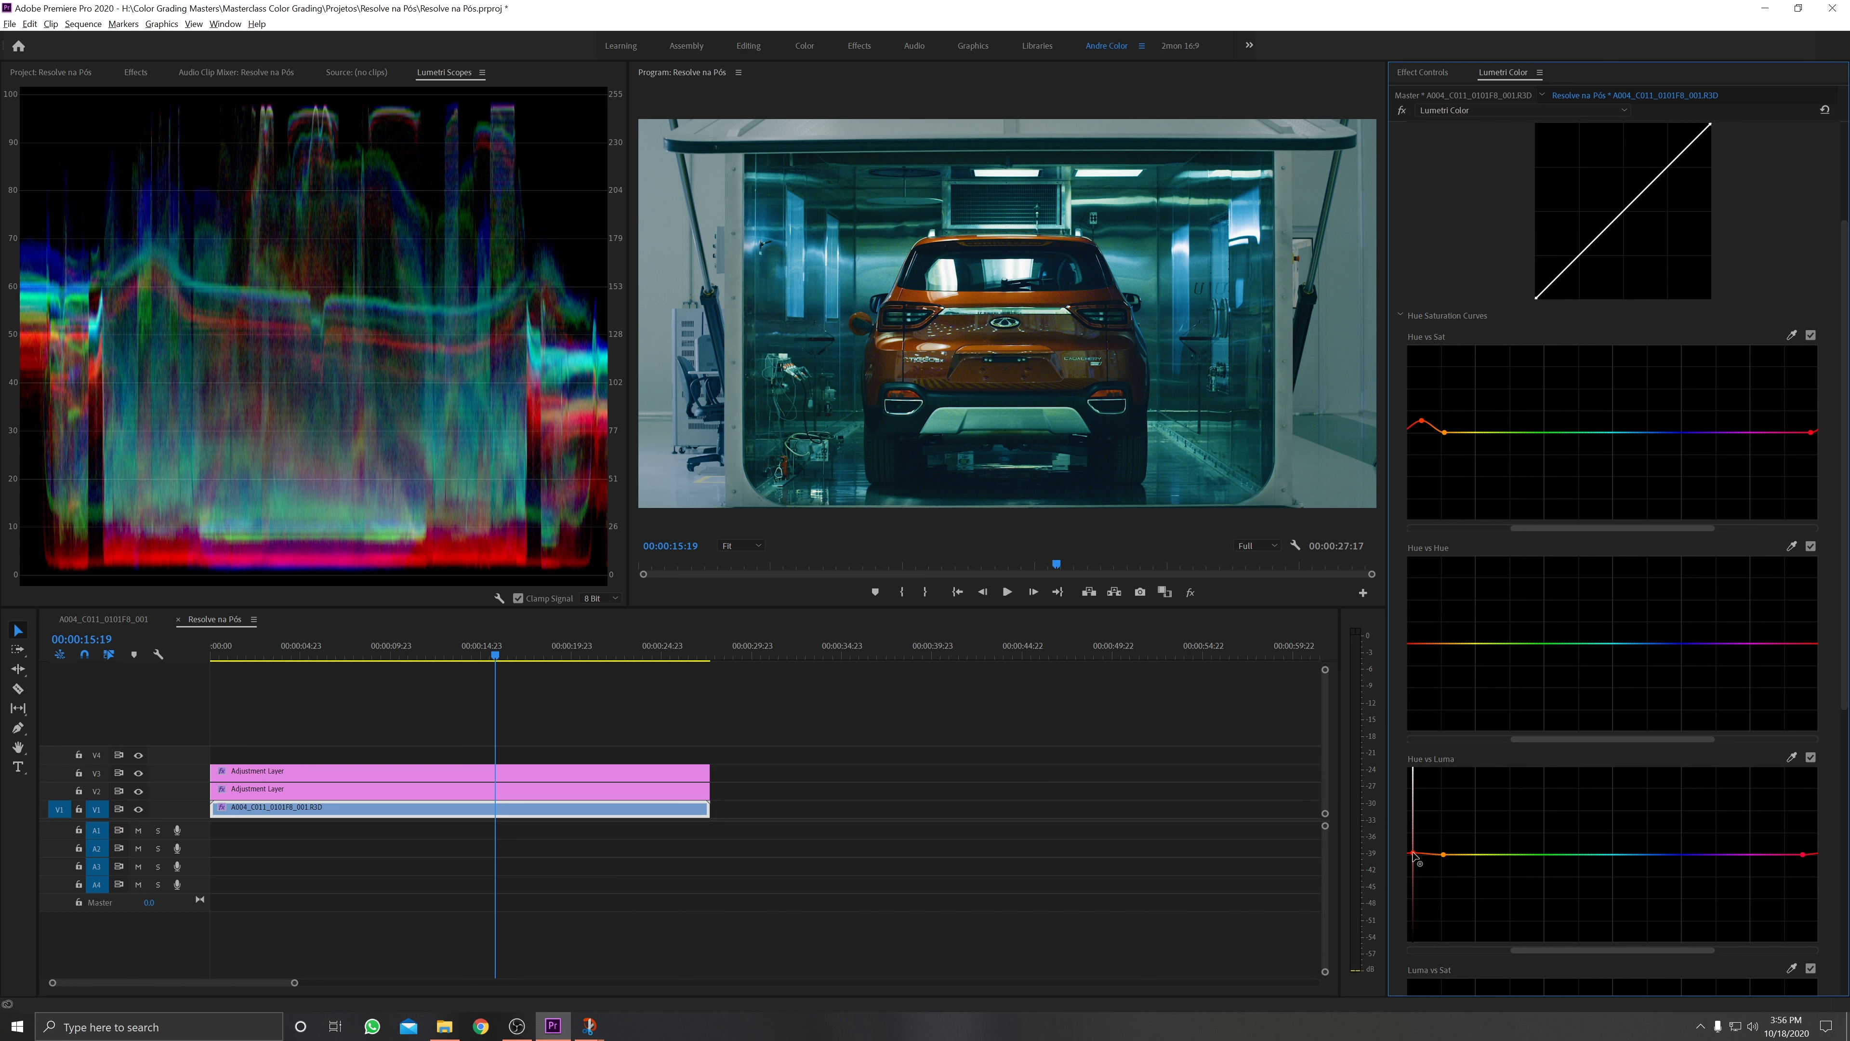
{"action": "left_click", "coordinate": [1810, 758]}
{"action": "left_click", "coordinate": [1811, 757]}
{"action": "key", "text": "ctrl+s"}
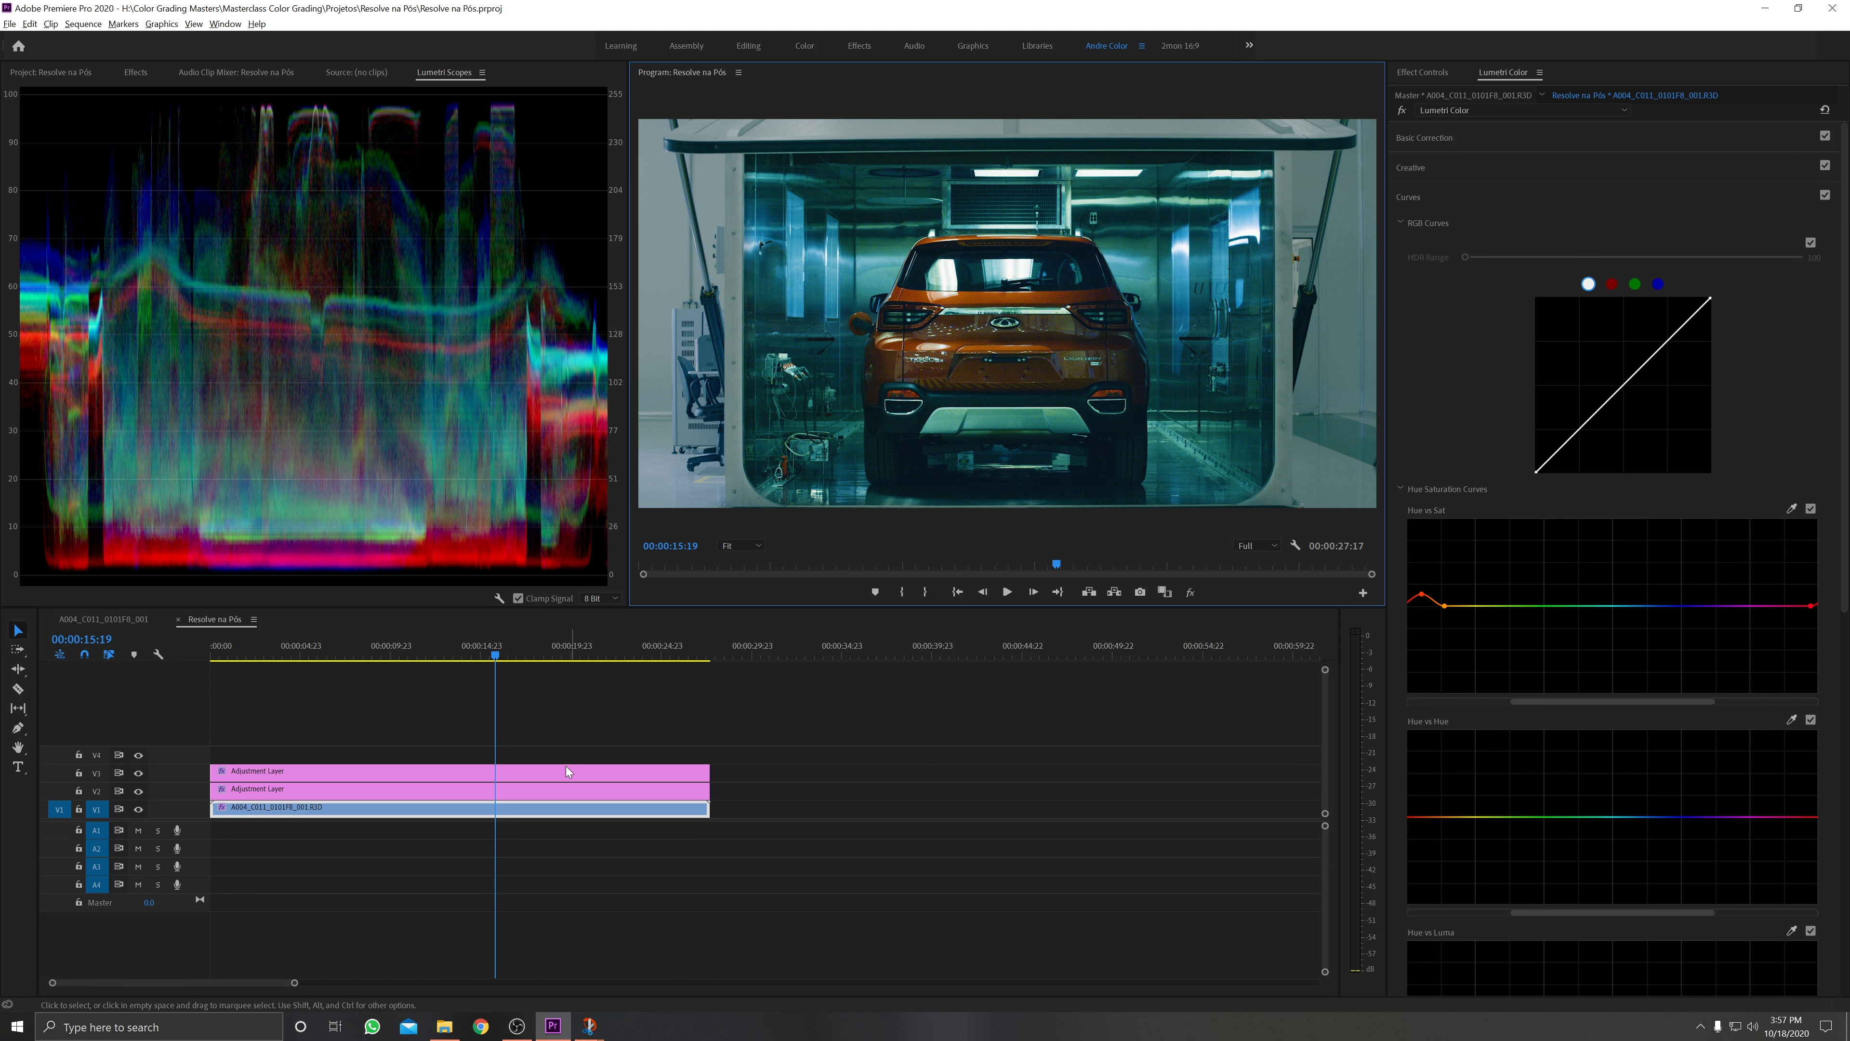
Nudge the V3 adjustment layer's Shadows wheel slightly toward green, toggling the wheels to compare
{"action": "left_click", "coordinate": [681, 771]}
{"action": "left_click", "coordinate": [1417, 197]}
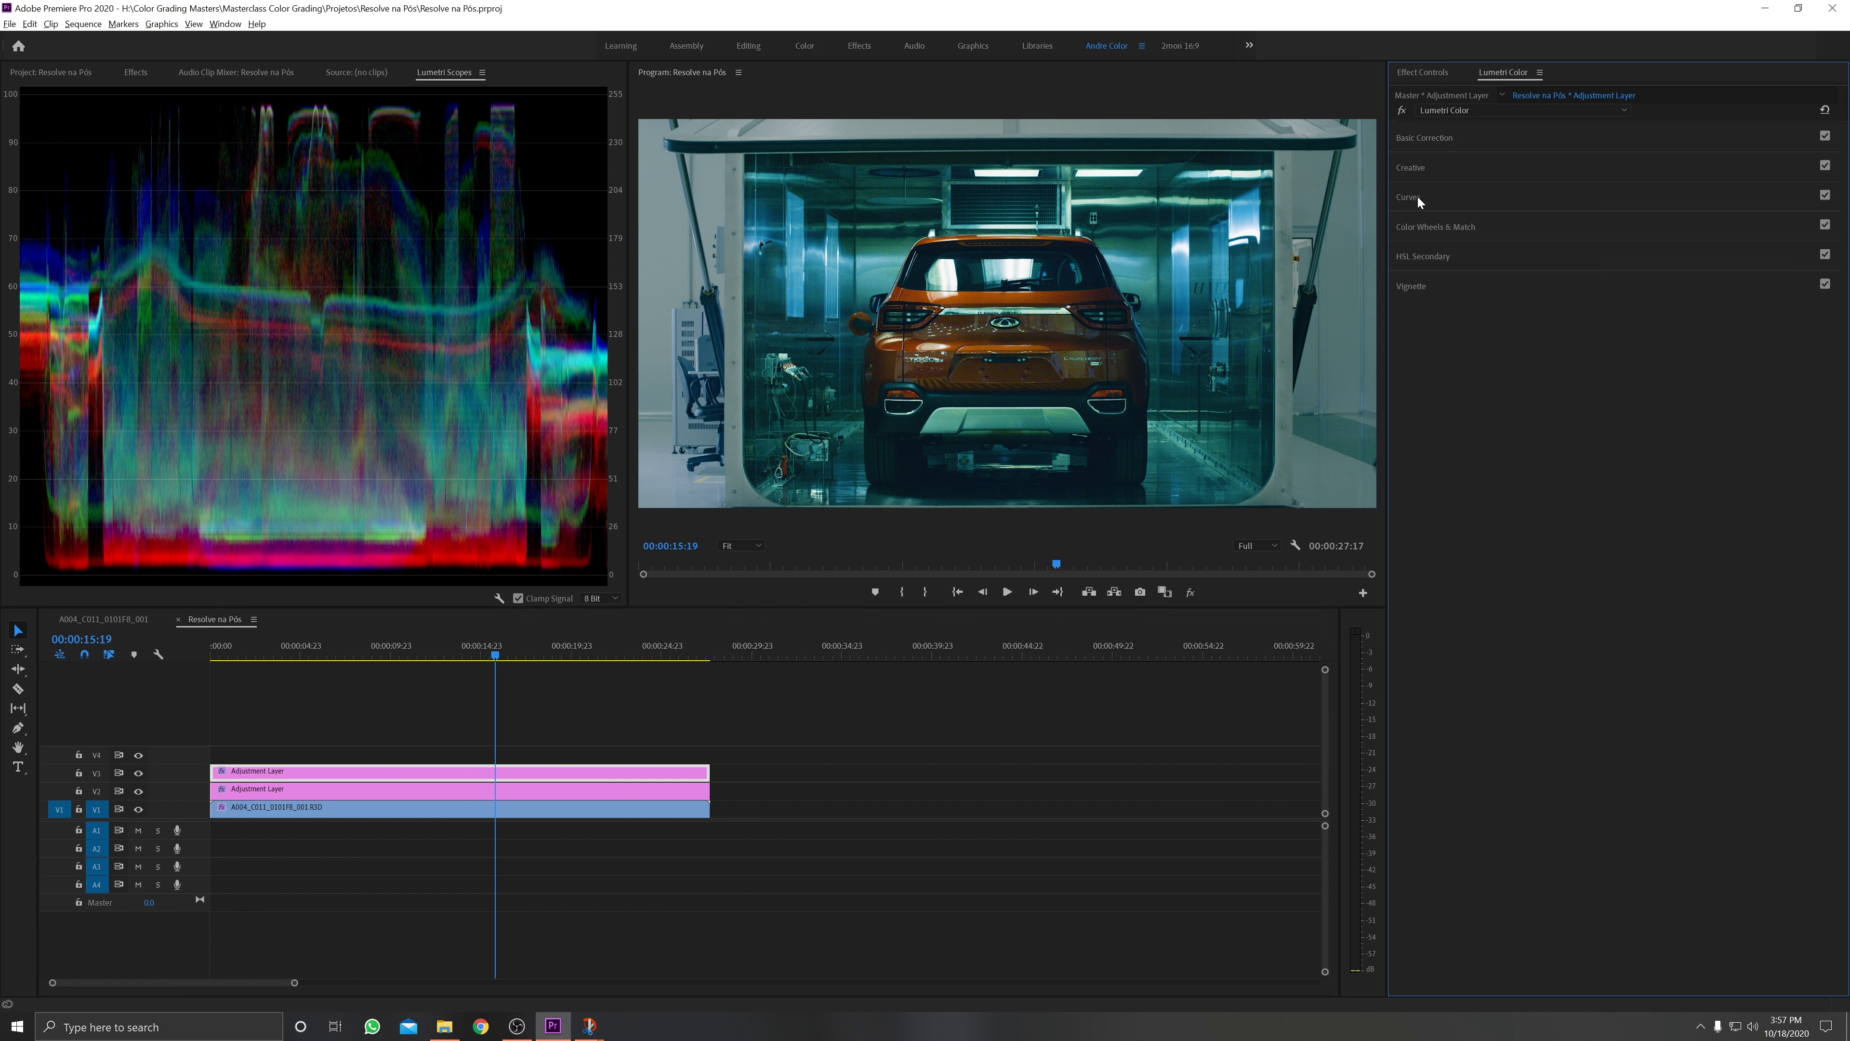
{"action": "left_click", "coordinate": [1431, 225]}
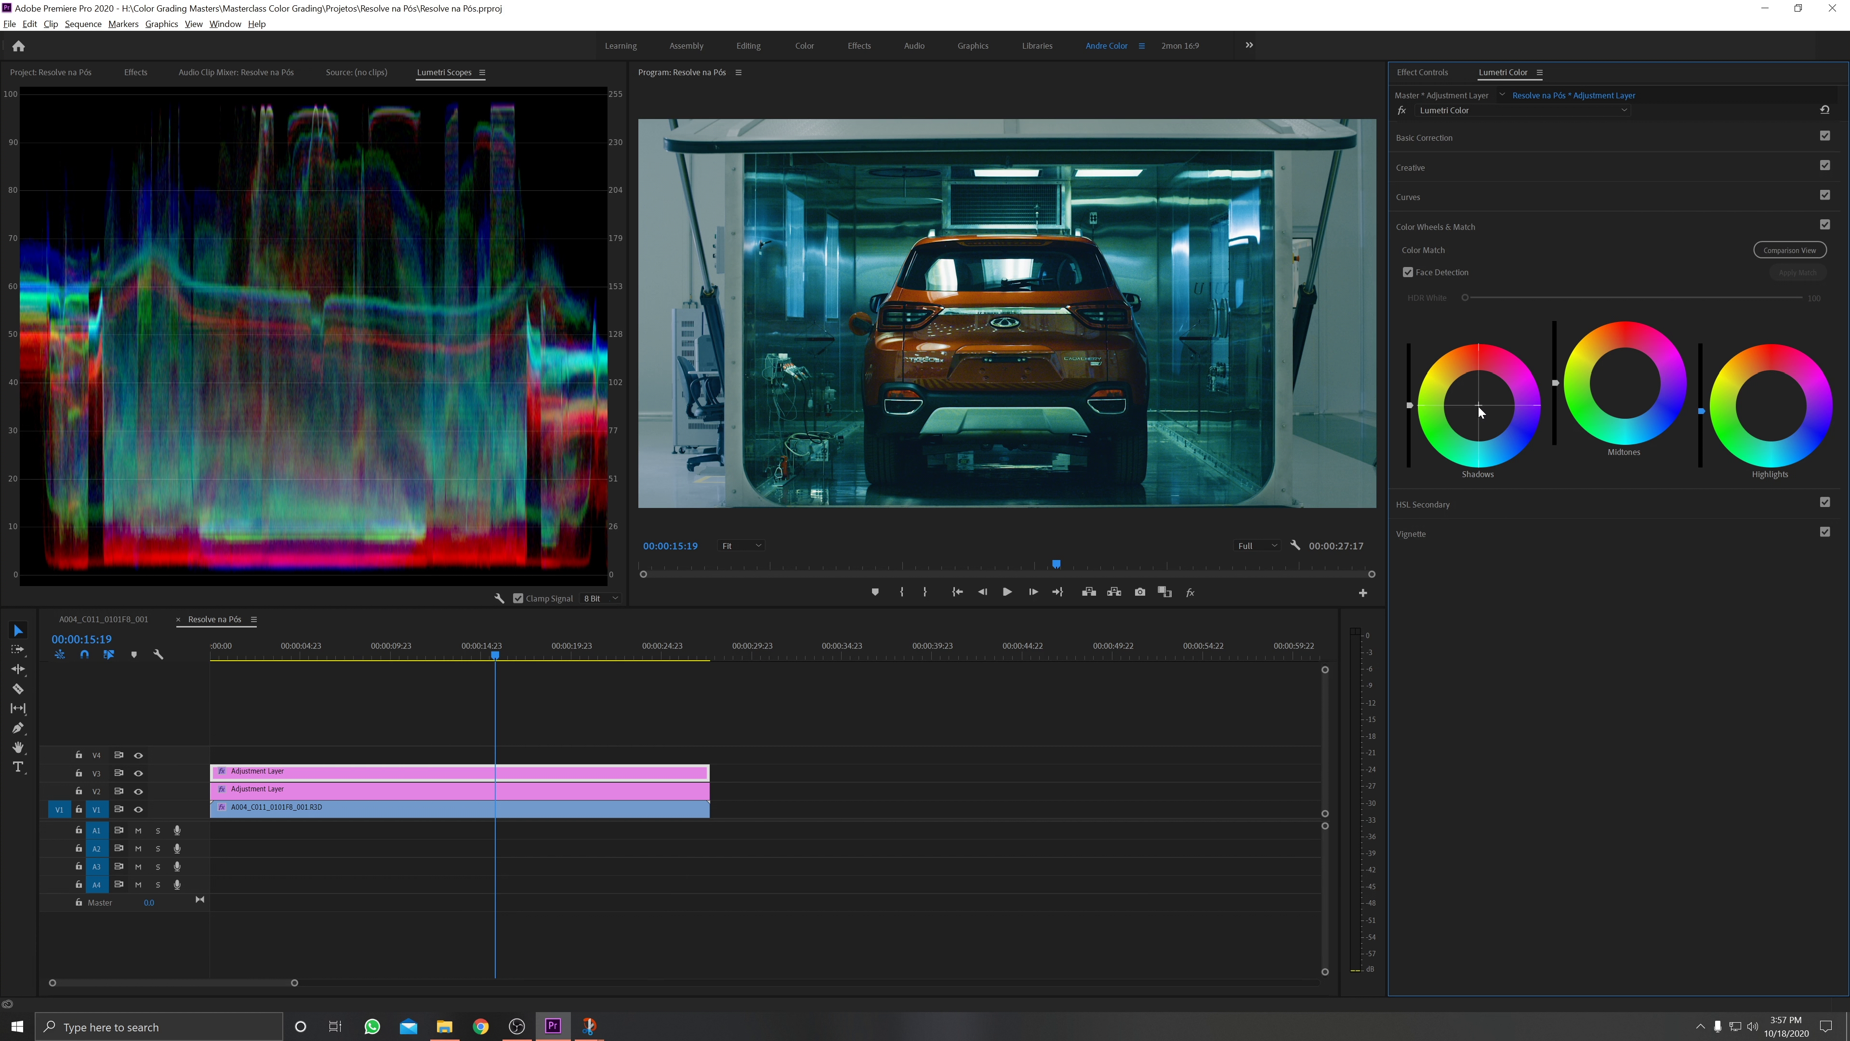
{"action": "left_click_drag", "start_coordinate": [1478, 407], "coordinate": [1477, 398]}
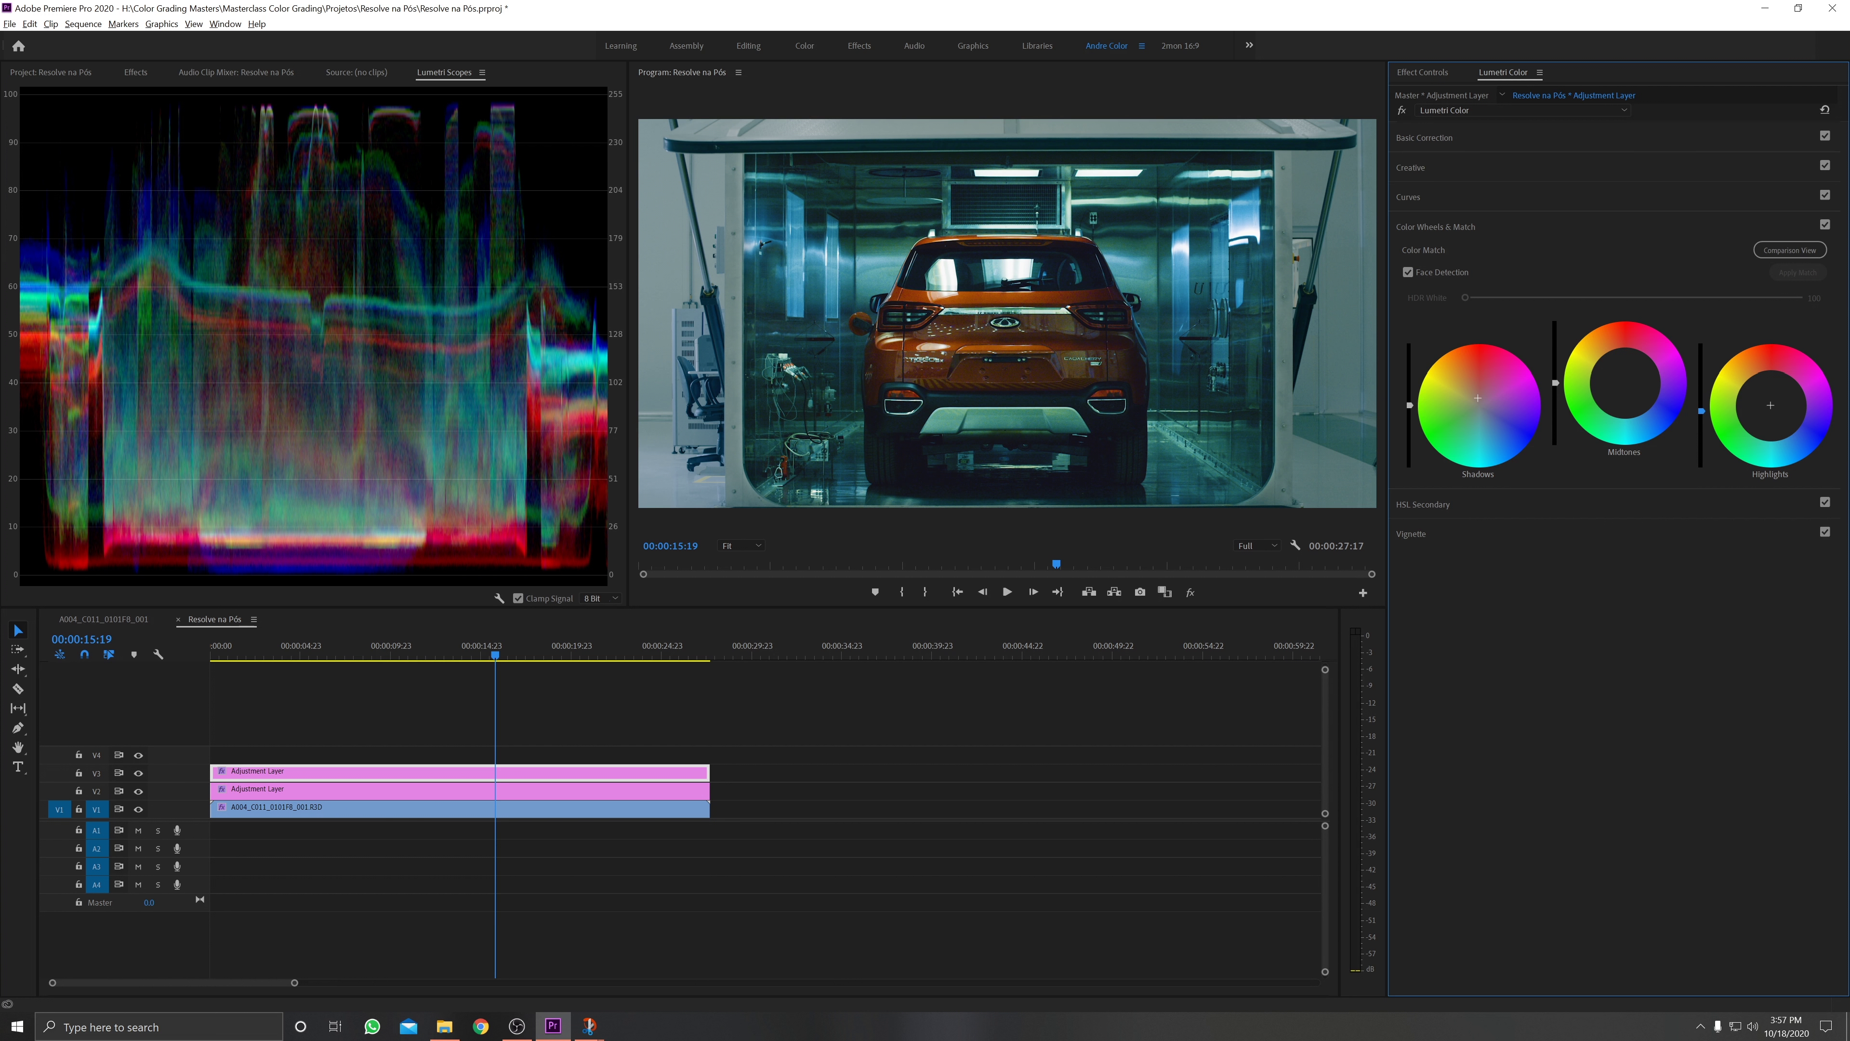
{"action": "left_click", "coordinate": [1826, 226]}
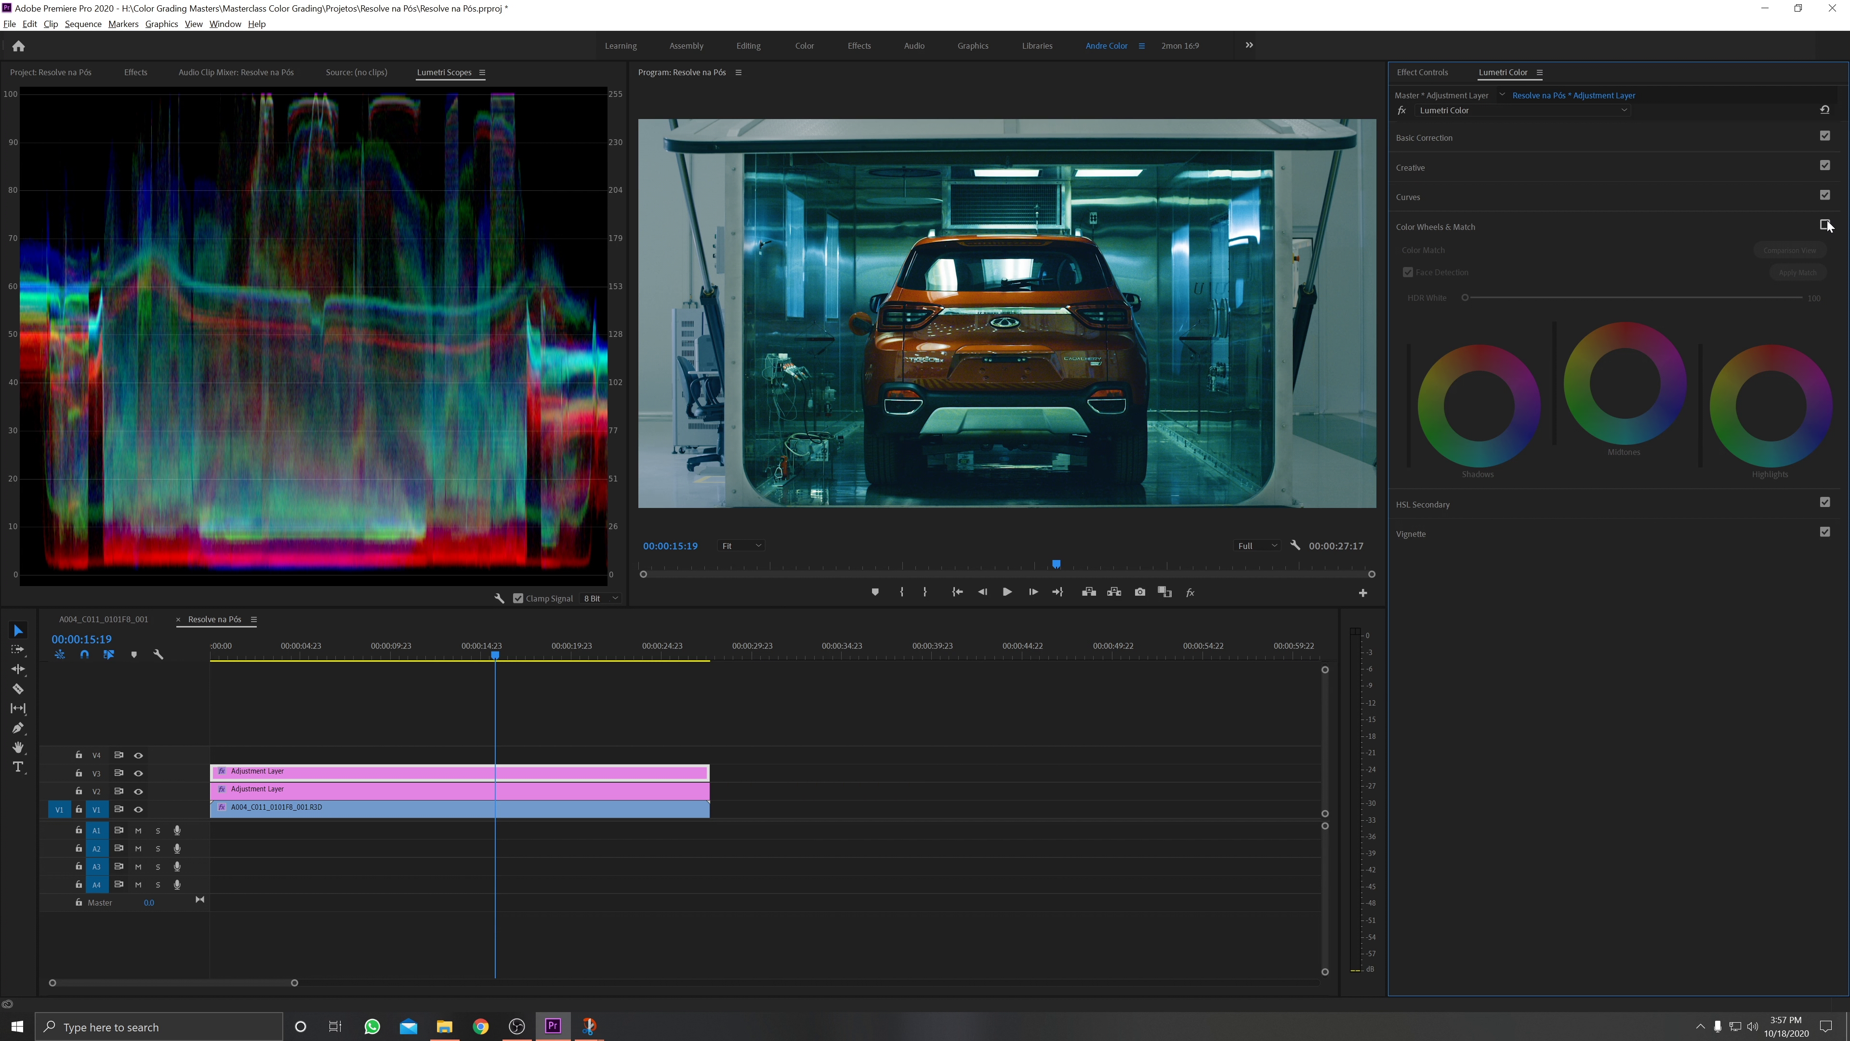
{"action": "left_click", "coordinate": [1825, 225]}
{"action": "left_click", "coordinate": [1826, 225]}
{"action": "left_click", "coordinate": [1826, 225]}
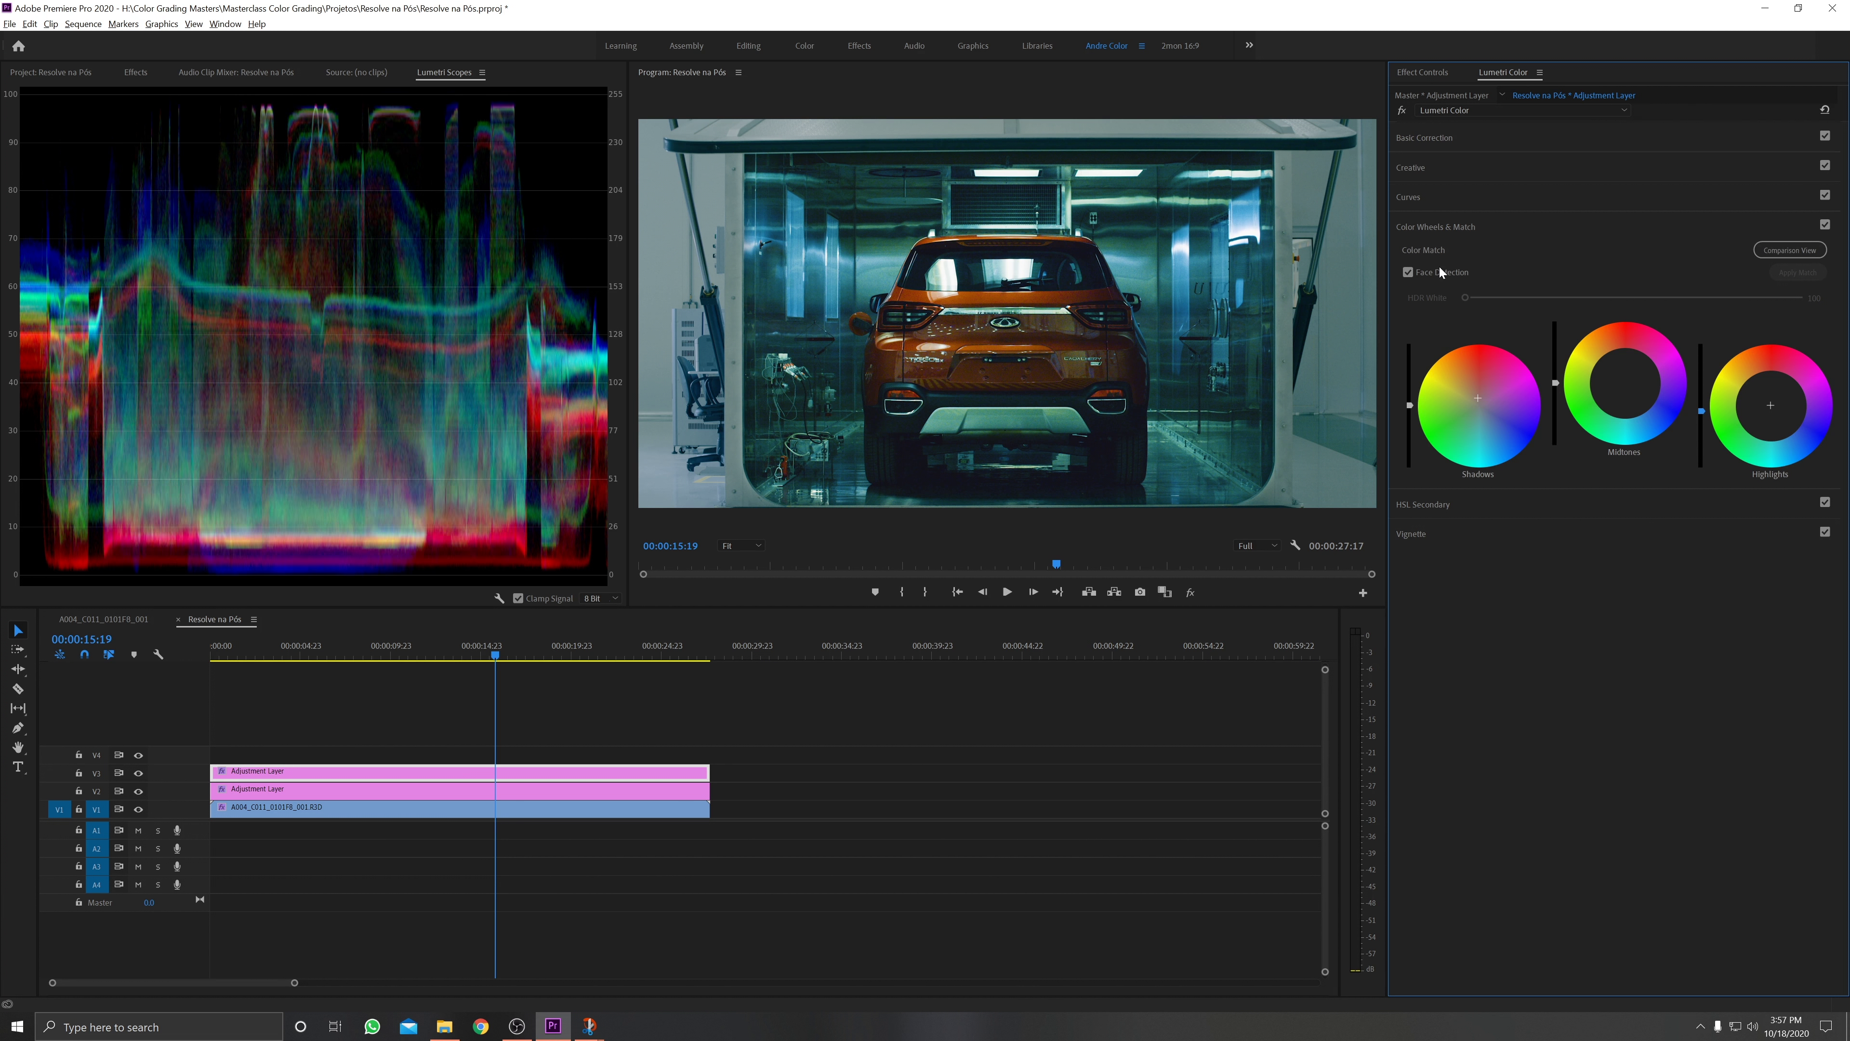
{"action": "left_click_drag", "start_coordinate": [1477, 397], "coordinate": [1482, 393]}
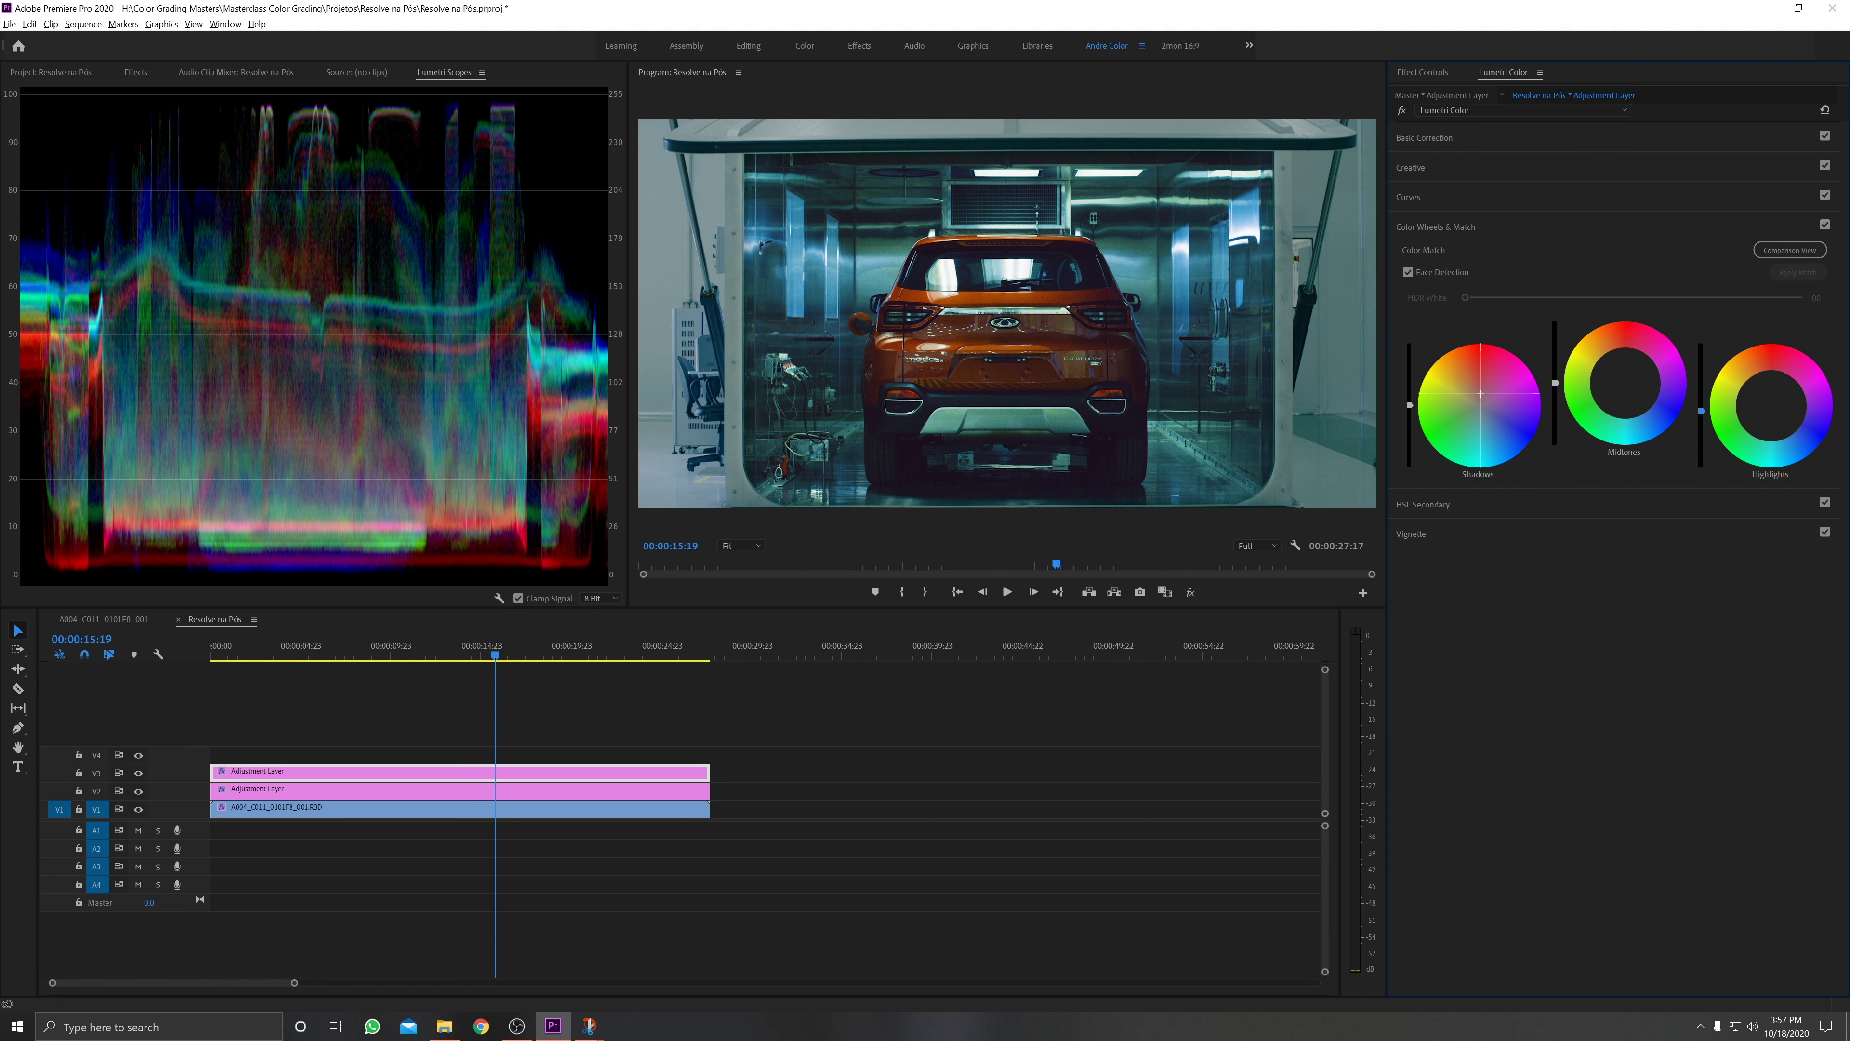
{"action": "left_click", "coordinate": [1824, 225]}
{"action": "left_click", "coordinate": [1825, 225]}
{"action": "key", "text": "ctrl+grave"}
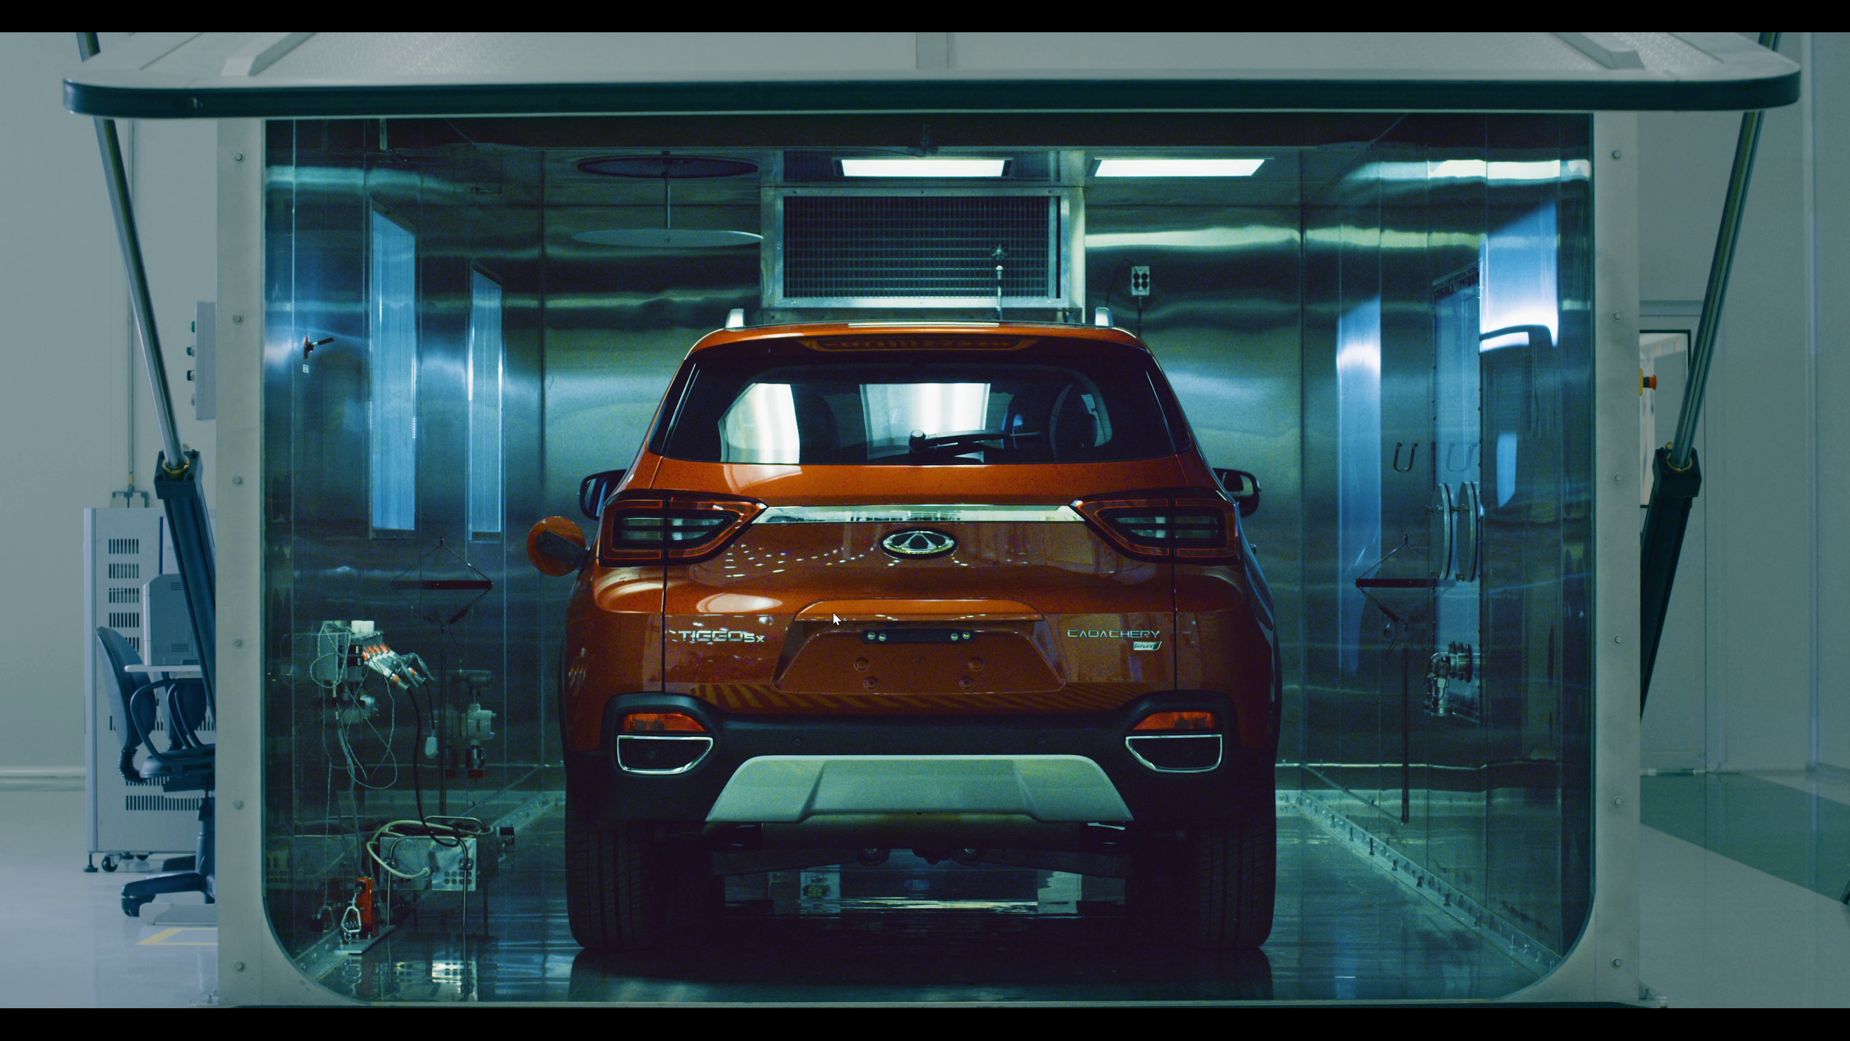
{"action": "key", "text": "Escape"}
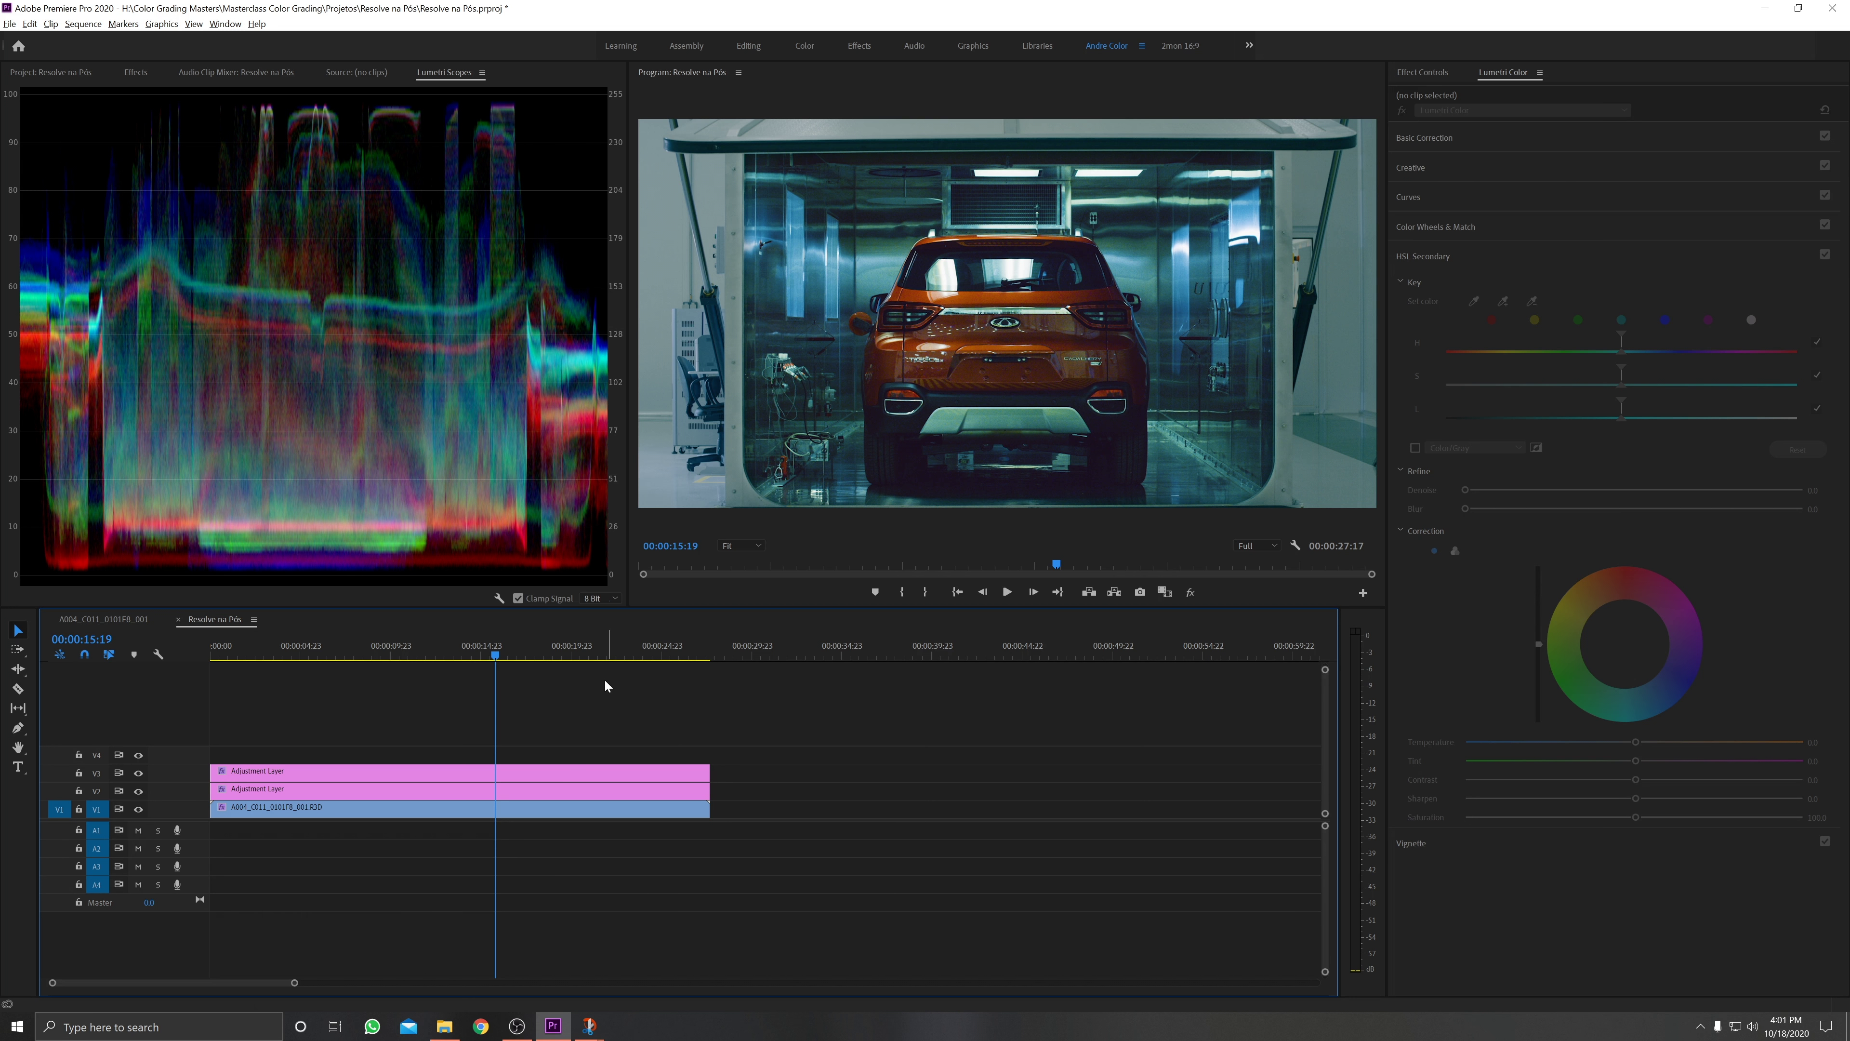
Key the top adjustment layer on luminance only, brightest range, Denoise 52.8 and Blur 11.9
{"action": "left_click", "coordinate": [539, 772]}
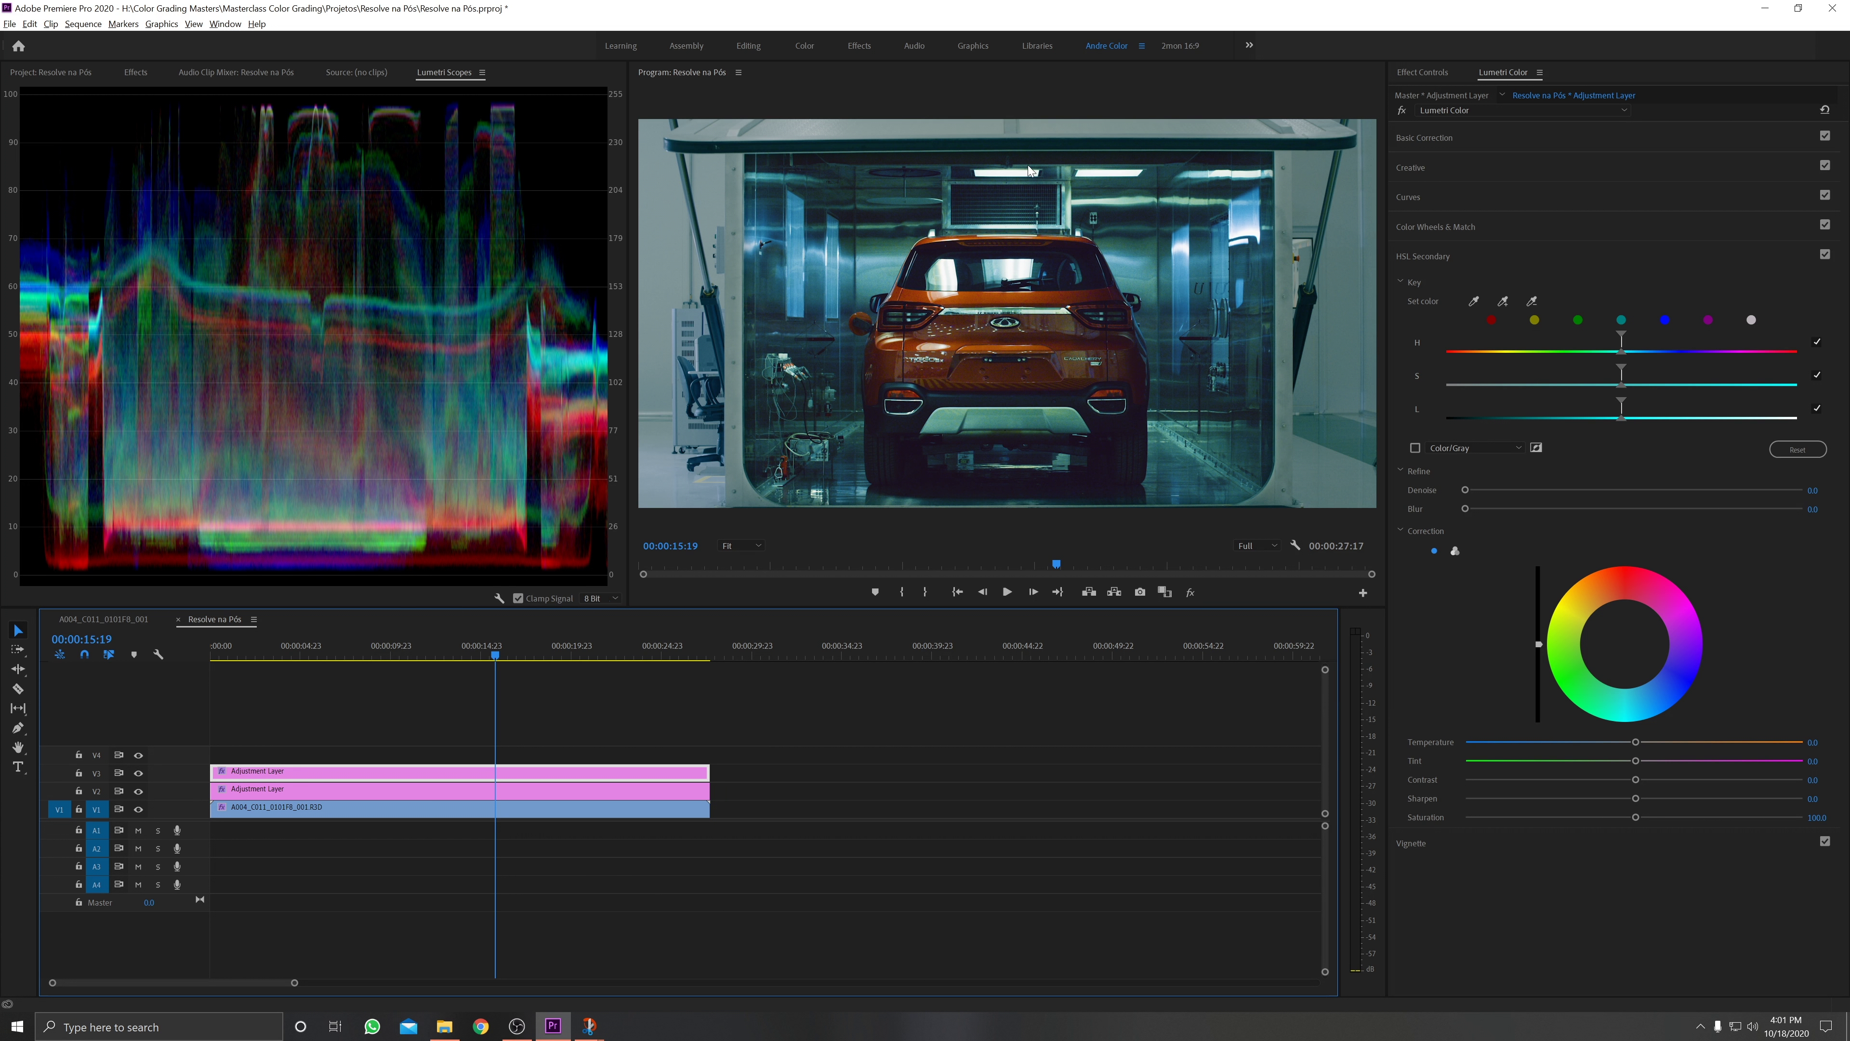
{"action": "key", "text": "ctrl+s"}
{"action": "left_click", "coordinate": [1816, 343]}
{"action": "left_click", "coordinate": [1817, 375]}
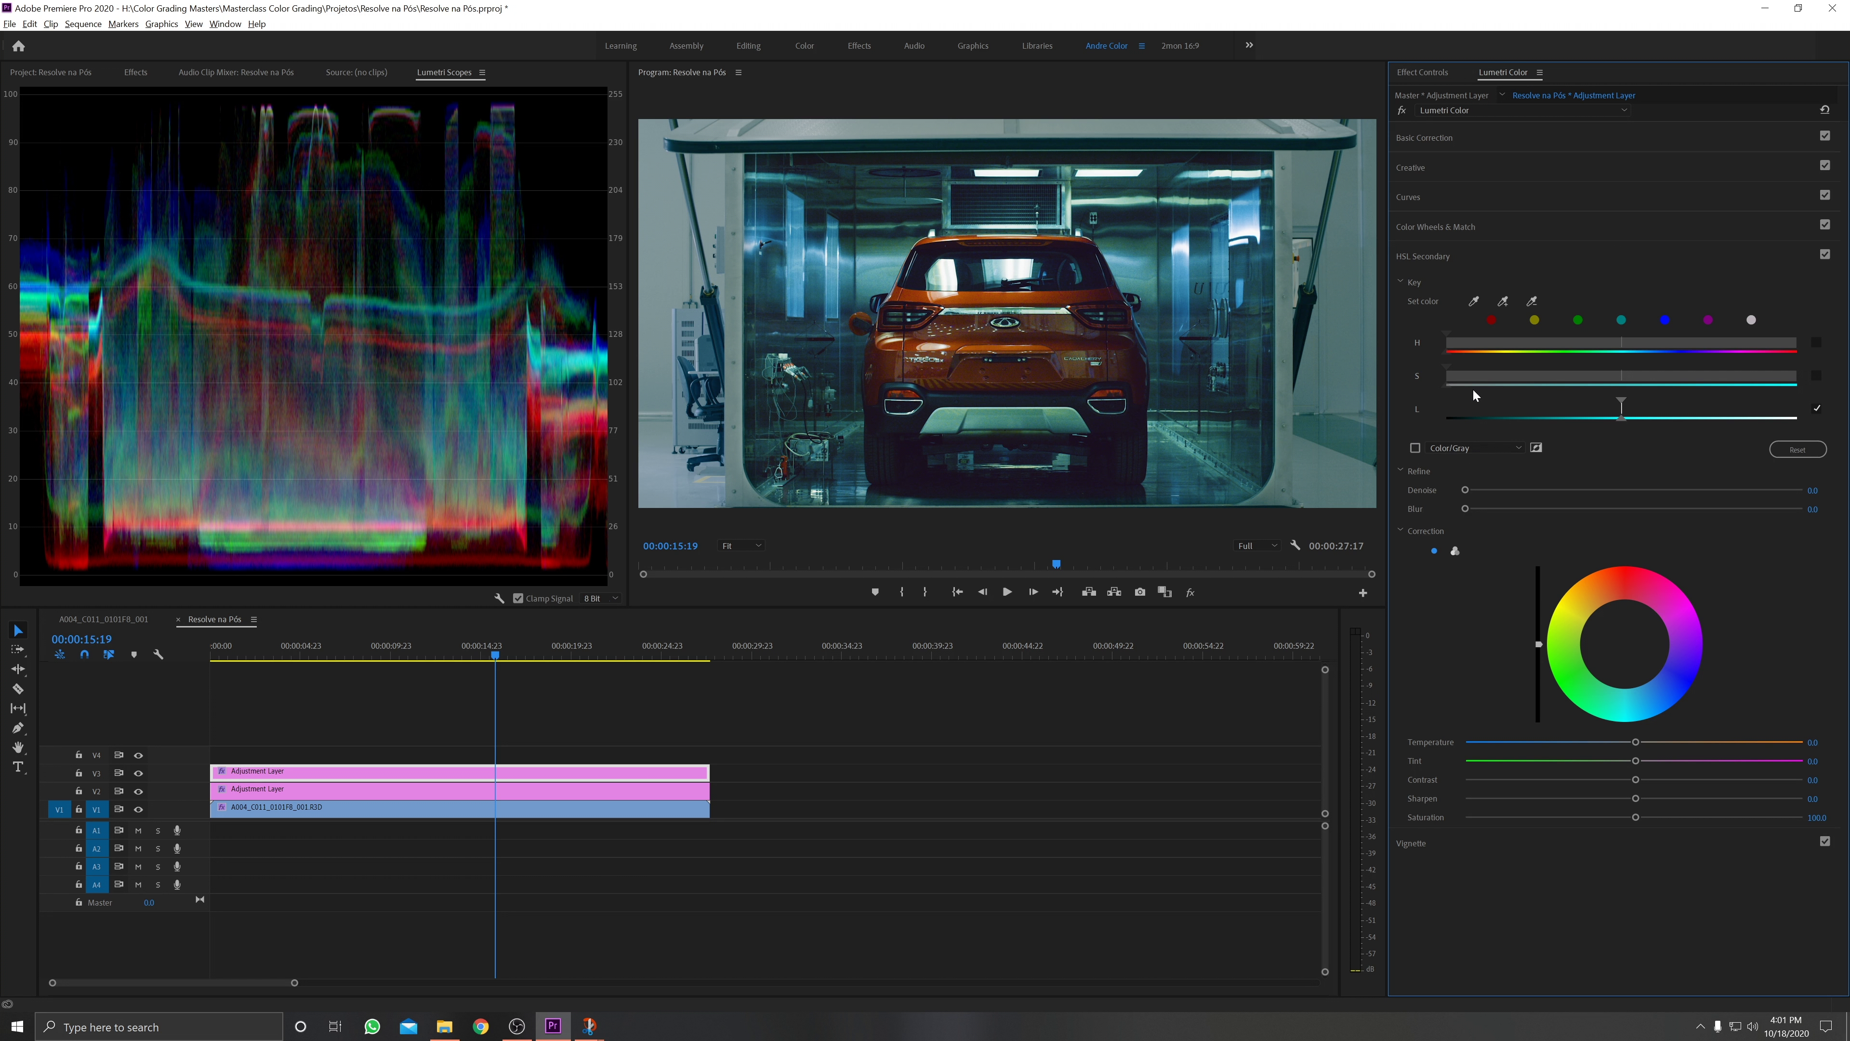
{"action": "mouse_move", "coordinate": [1626, 404]}
{"action": "left_mouse_down"}
{"action": "mouse_move", "coordinate": [1695, 406]}
{"action": "mouse_move", "coordinate": [1628, 398]}
{"action": "mouse_move", "coordinate": [1603, 417]}
{"action": "mouse_move", "coordinate": [1651, 401]}
{"action": "left_mouse_up"}
{"action": "left_click_drag", "start_coordinate": [1469, 489], "coordinate": [1643, 489]}
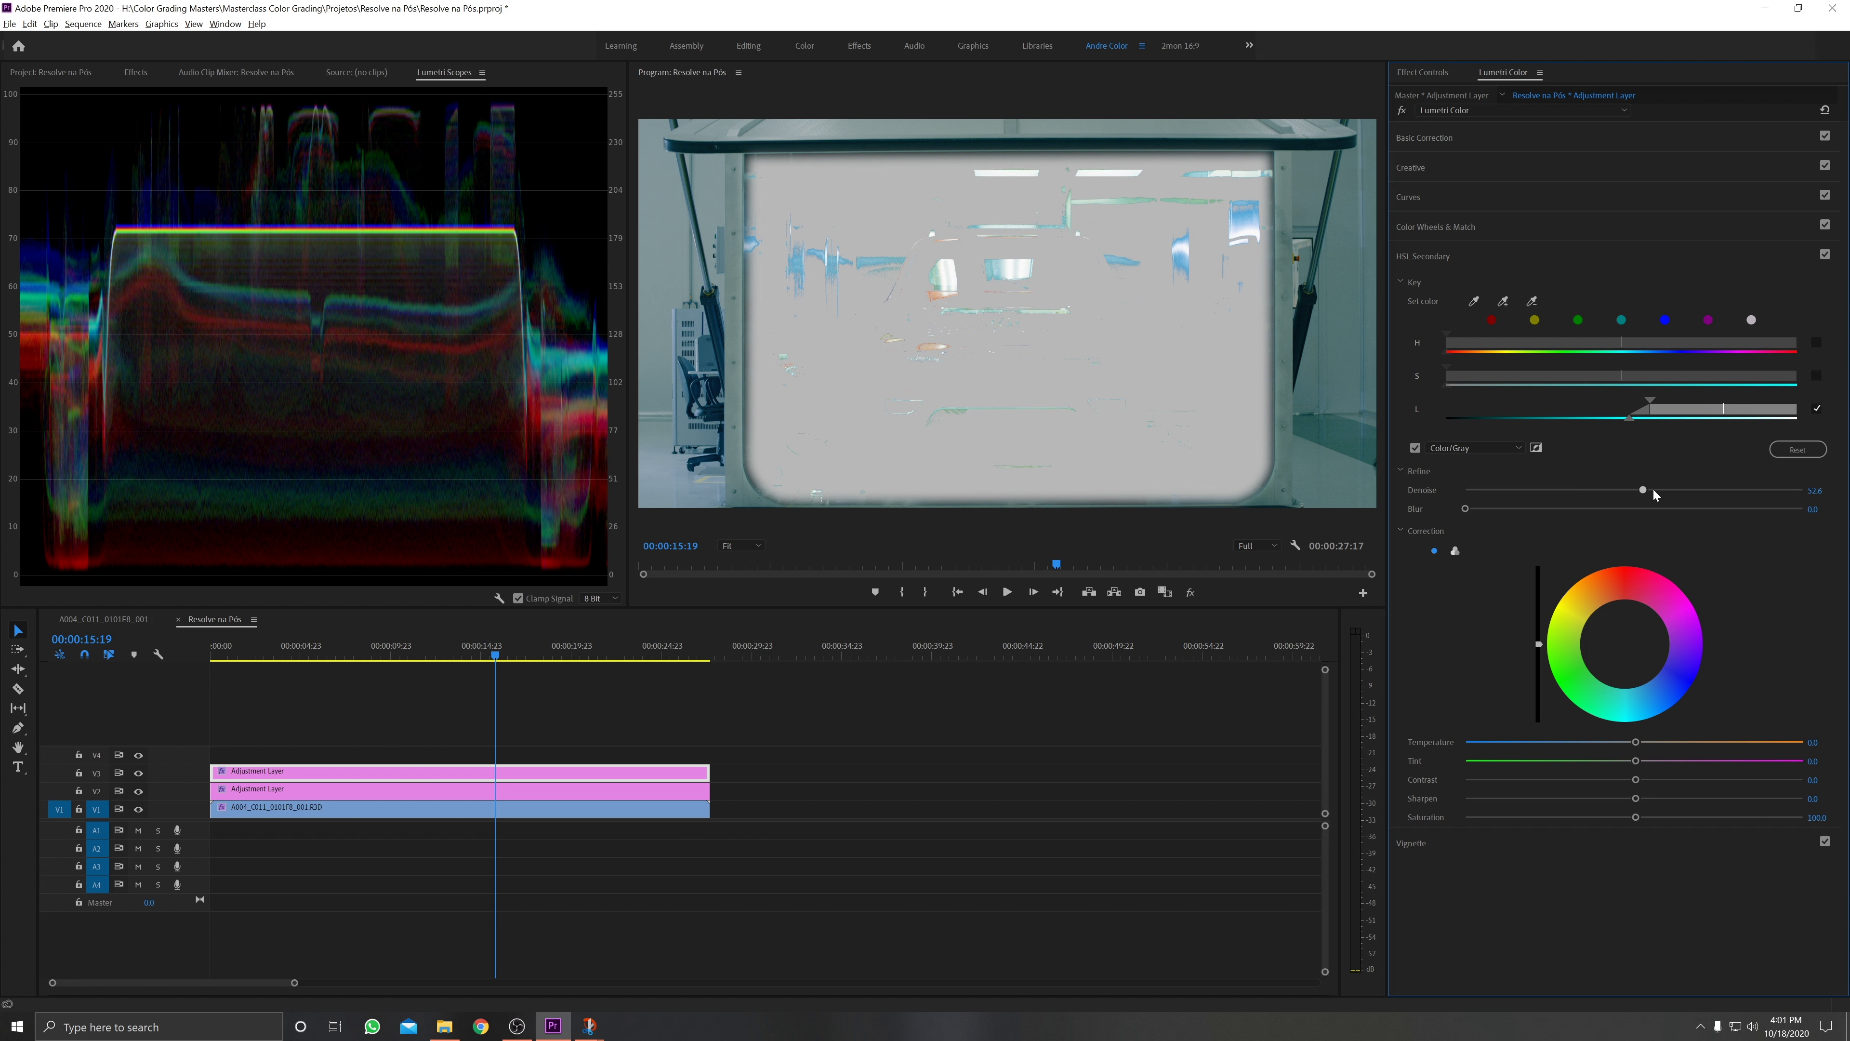
{"action": "left_click_drag", "start_coordinate": [1472, 509], "coordinate": [1599, 505]}
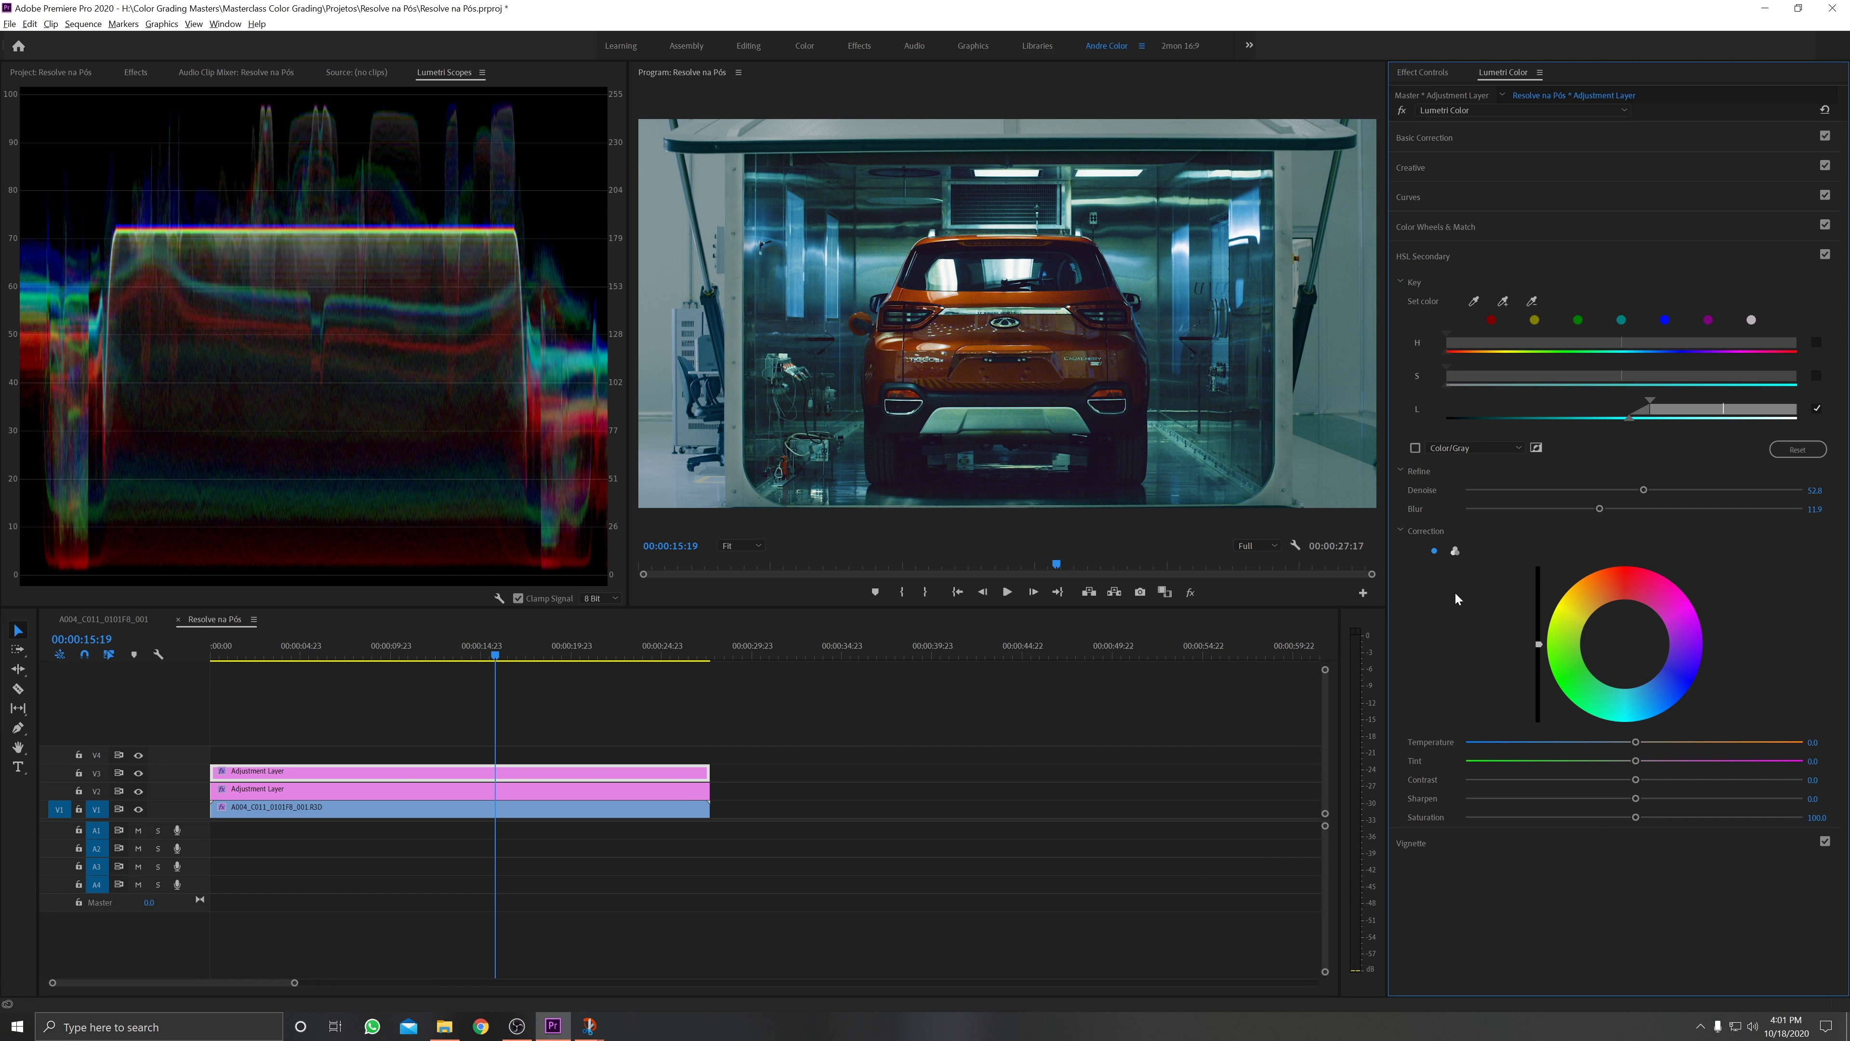
Switch to three-way wheels and tint the keyed highlights, toggling the secondary to compare
{"action": "left_click", "coordinate": [1455, 552]}
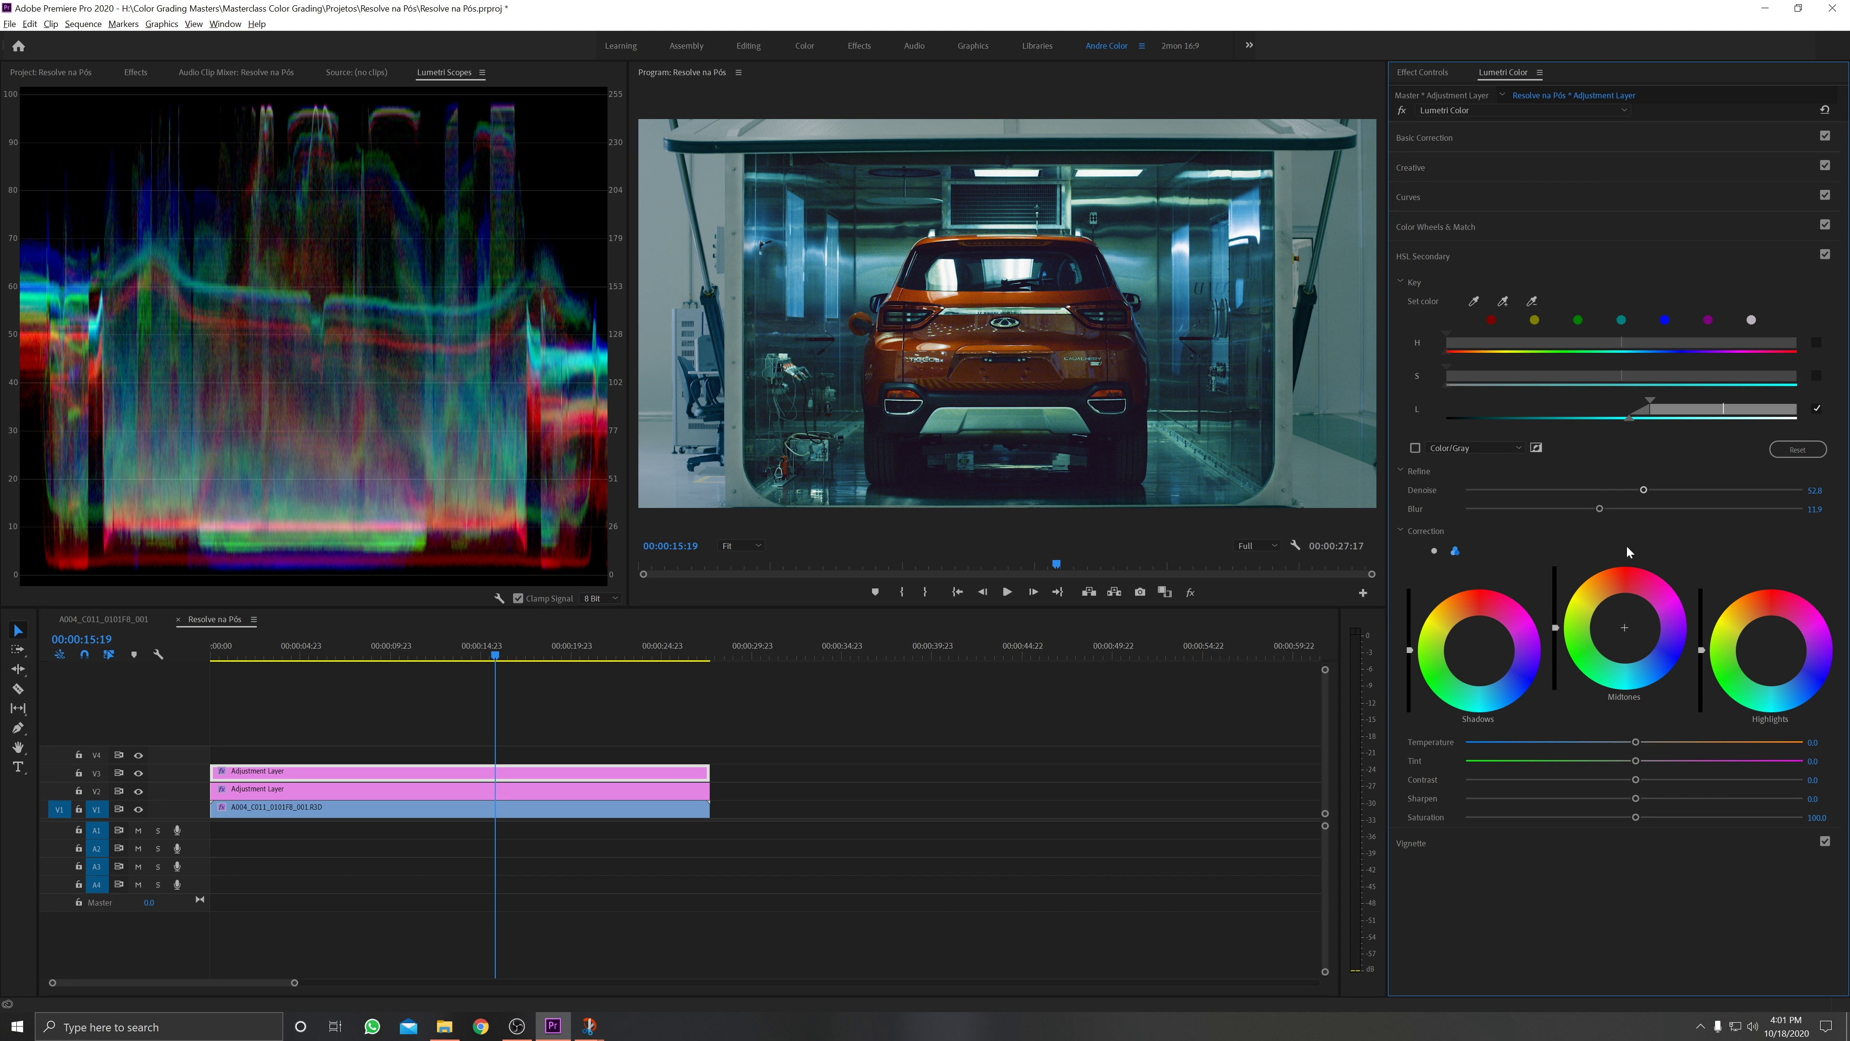
{"action": "left_click", "coordinate": [1434, 553]}
{"action": "left_click", "coordinate": [1456, 552]}
{"action": "left_click_drag", "start_coordinate": [1768, 656], "coordinate": [1762, 665]}
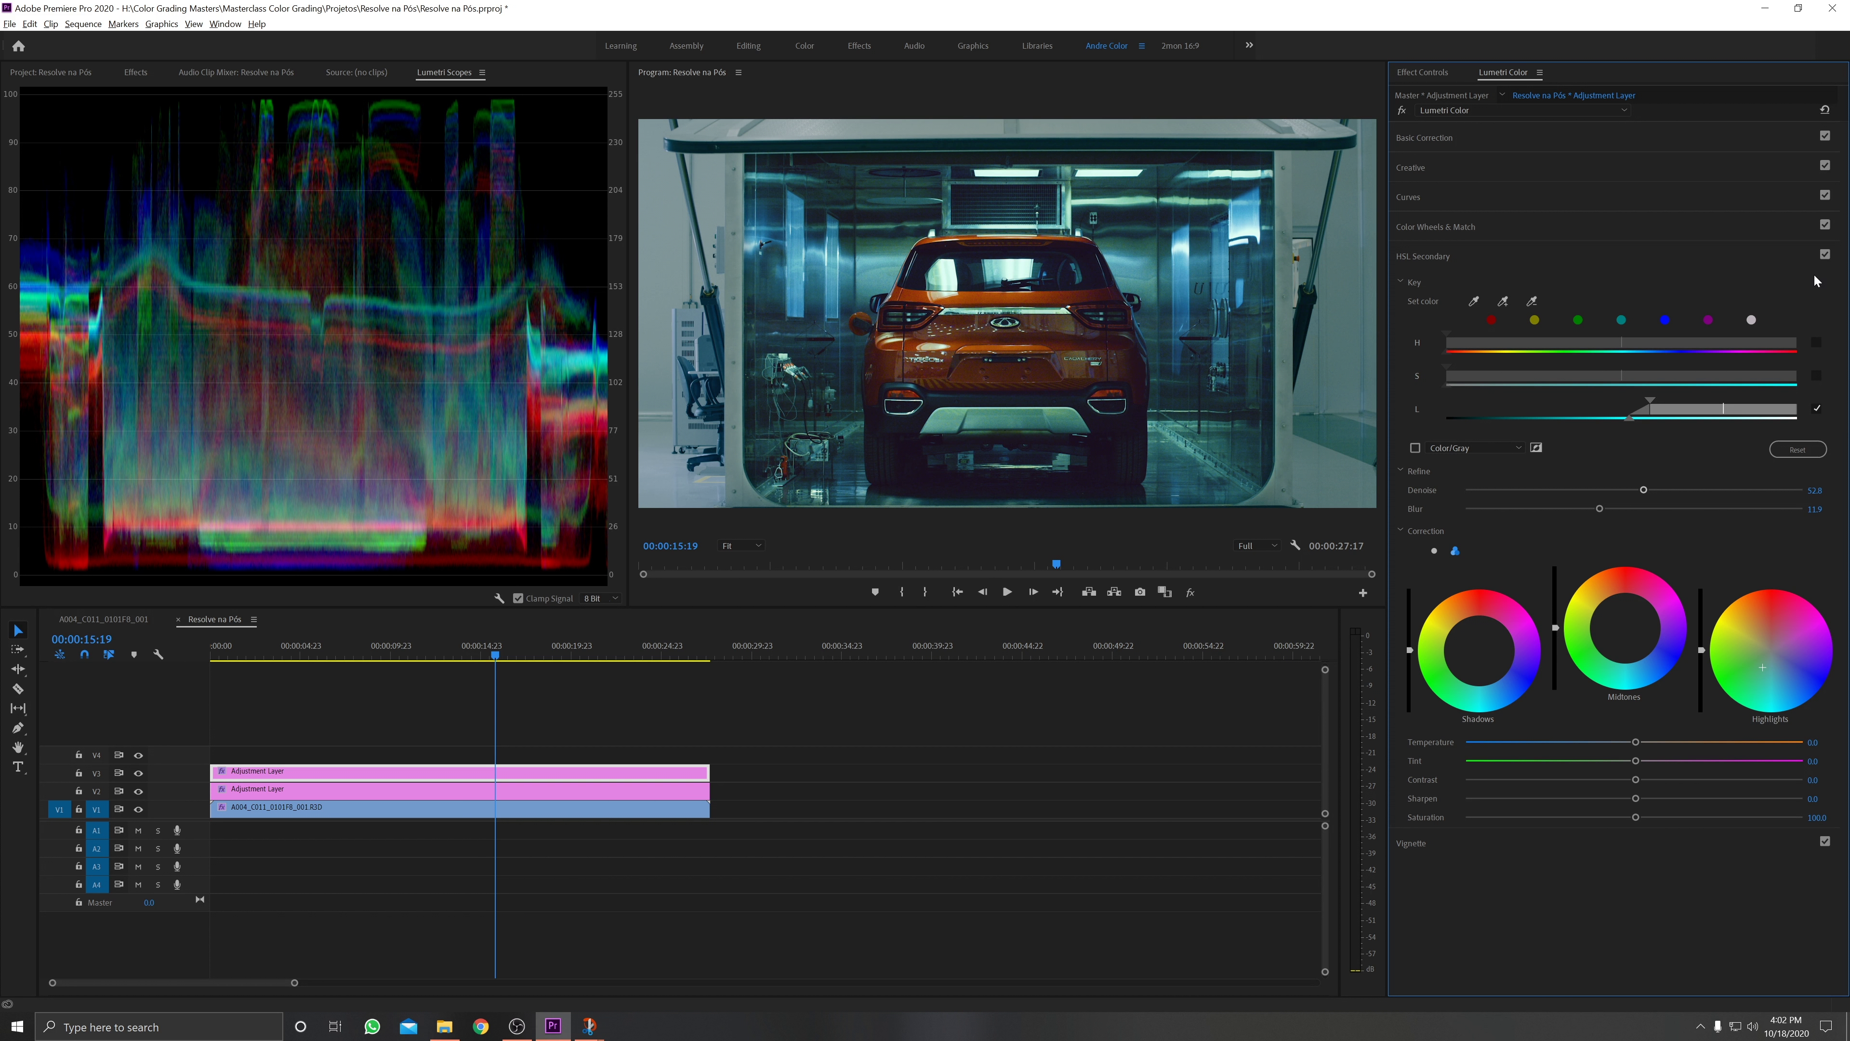
{"action": "left_click", "coordinate": [1824, 255]}
{"action": "left_click", "coordinate": [1824, 255]}
{"action": "left_click", "coordinate": [1824, 255]}
{"action": "left_click", "coordinate": [1824, 255]}
{"action": "key", "text": "shift+5"}
Raise both adjustment layers to V3 and V4 and Alt-drag a copy of the car clip onto V2
{"action": "left_click_drag", "start_coordinate": [585, 721], "coordinate": [552, 792]}
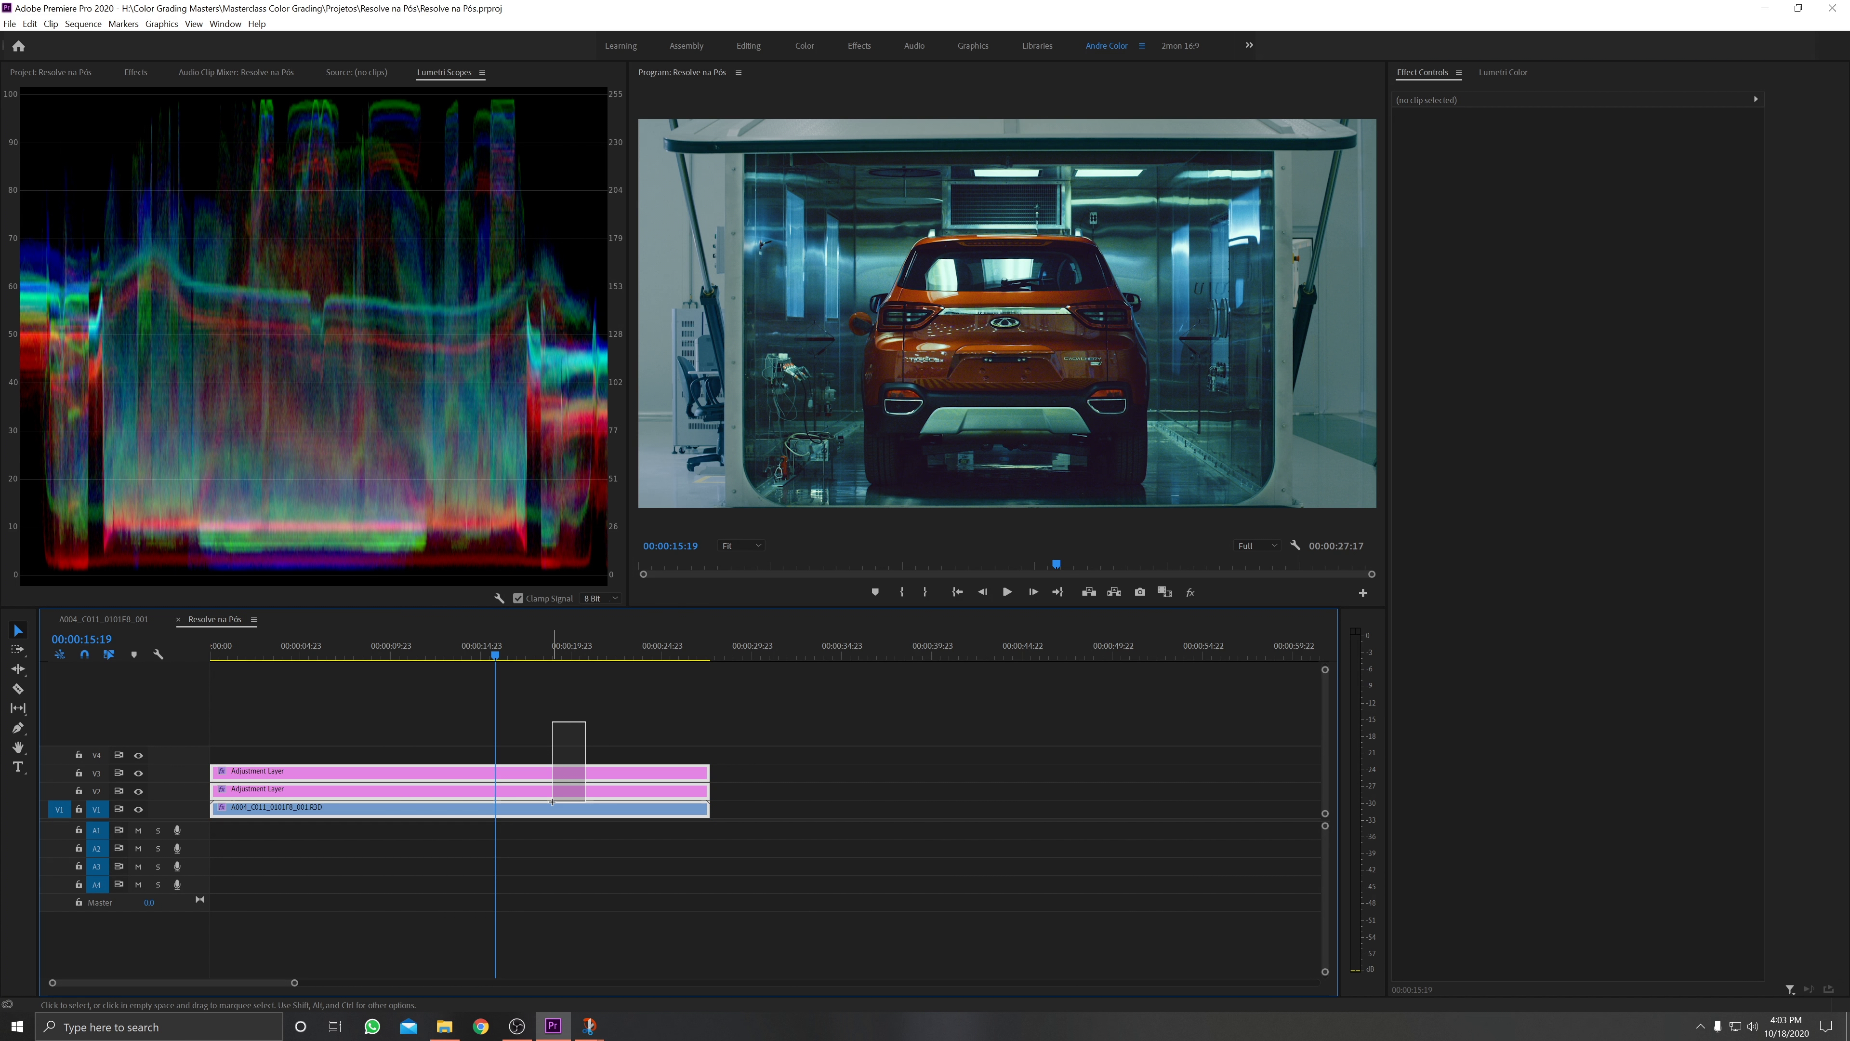
{"action": "key", "text": "alt+Up"}
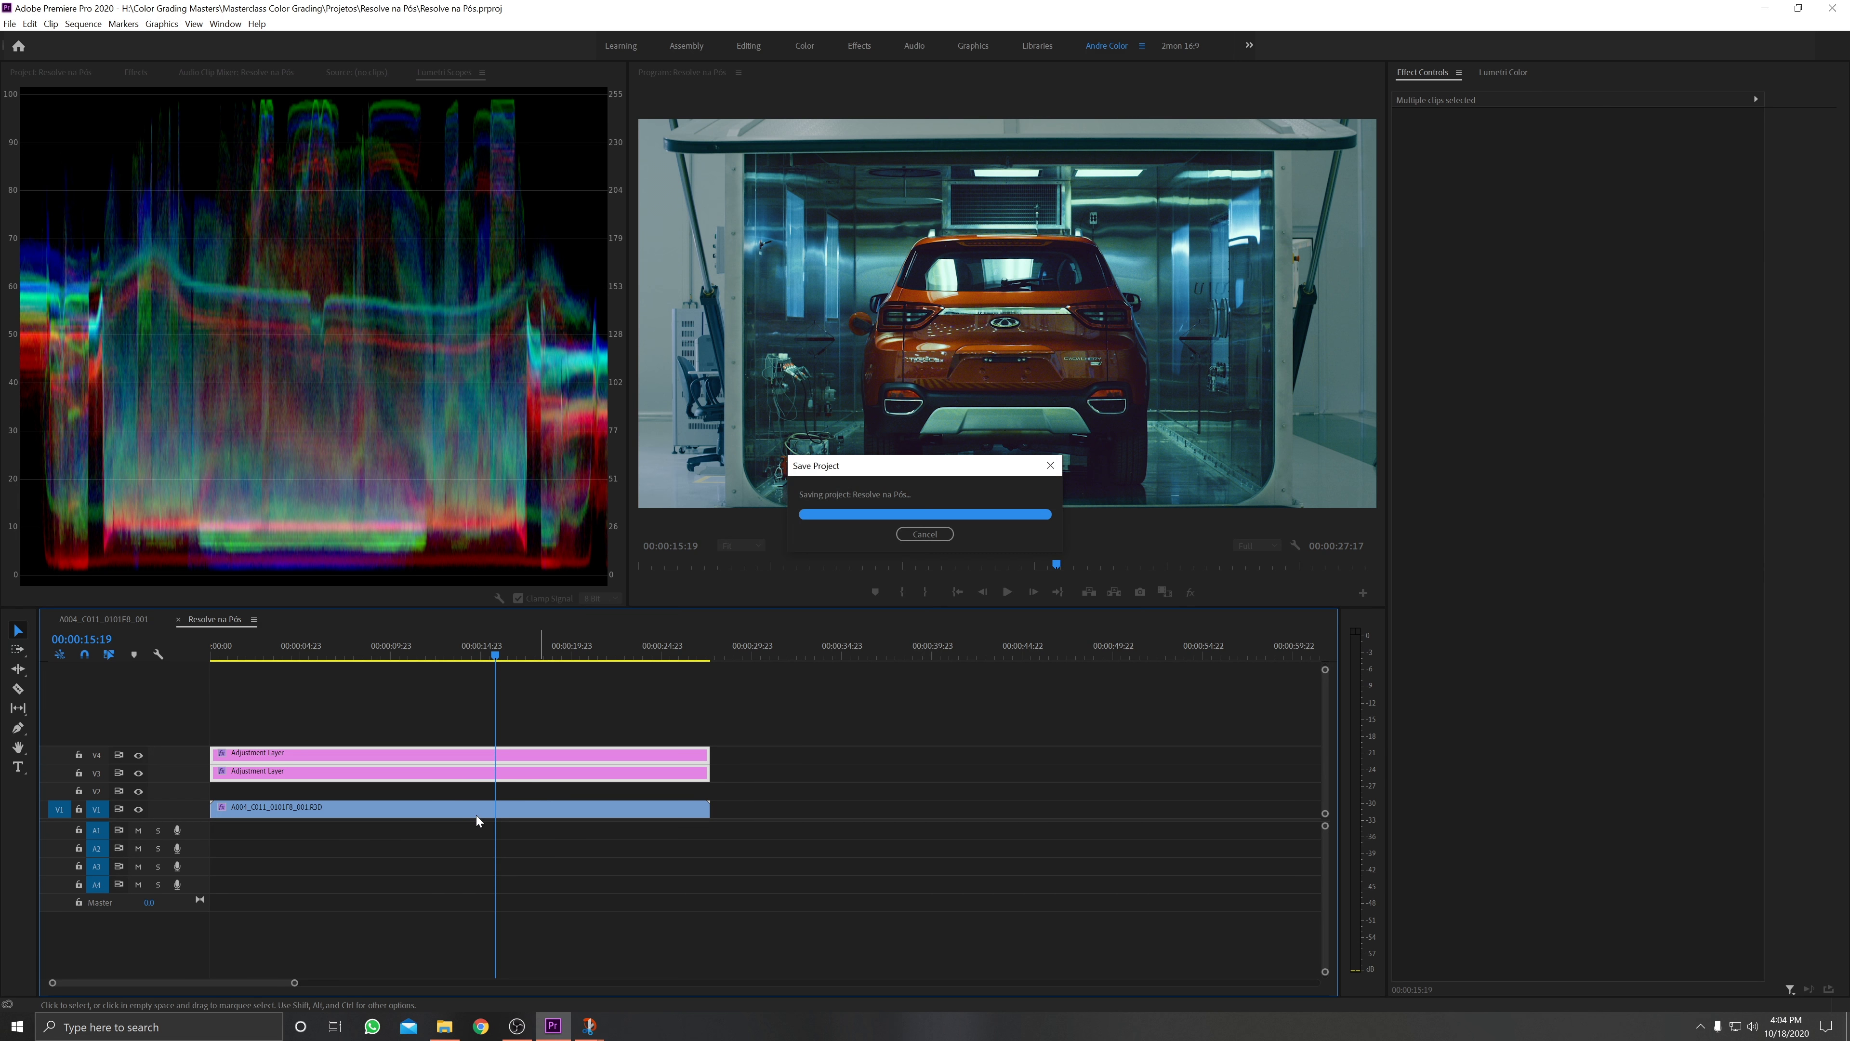
{"action": "left_click", "coordinate": [423, 811]}
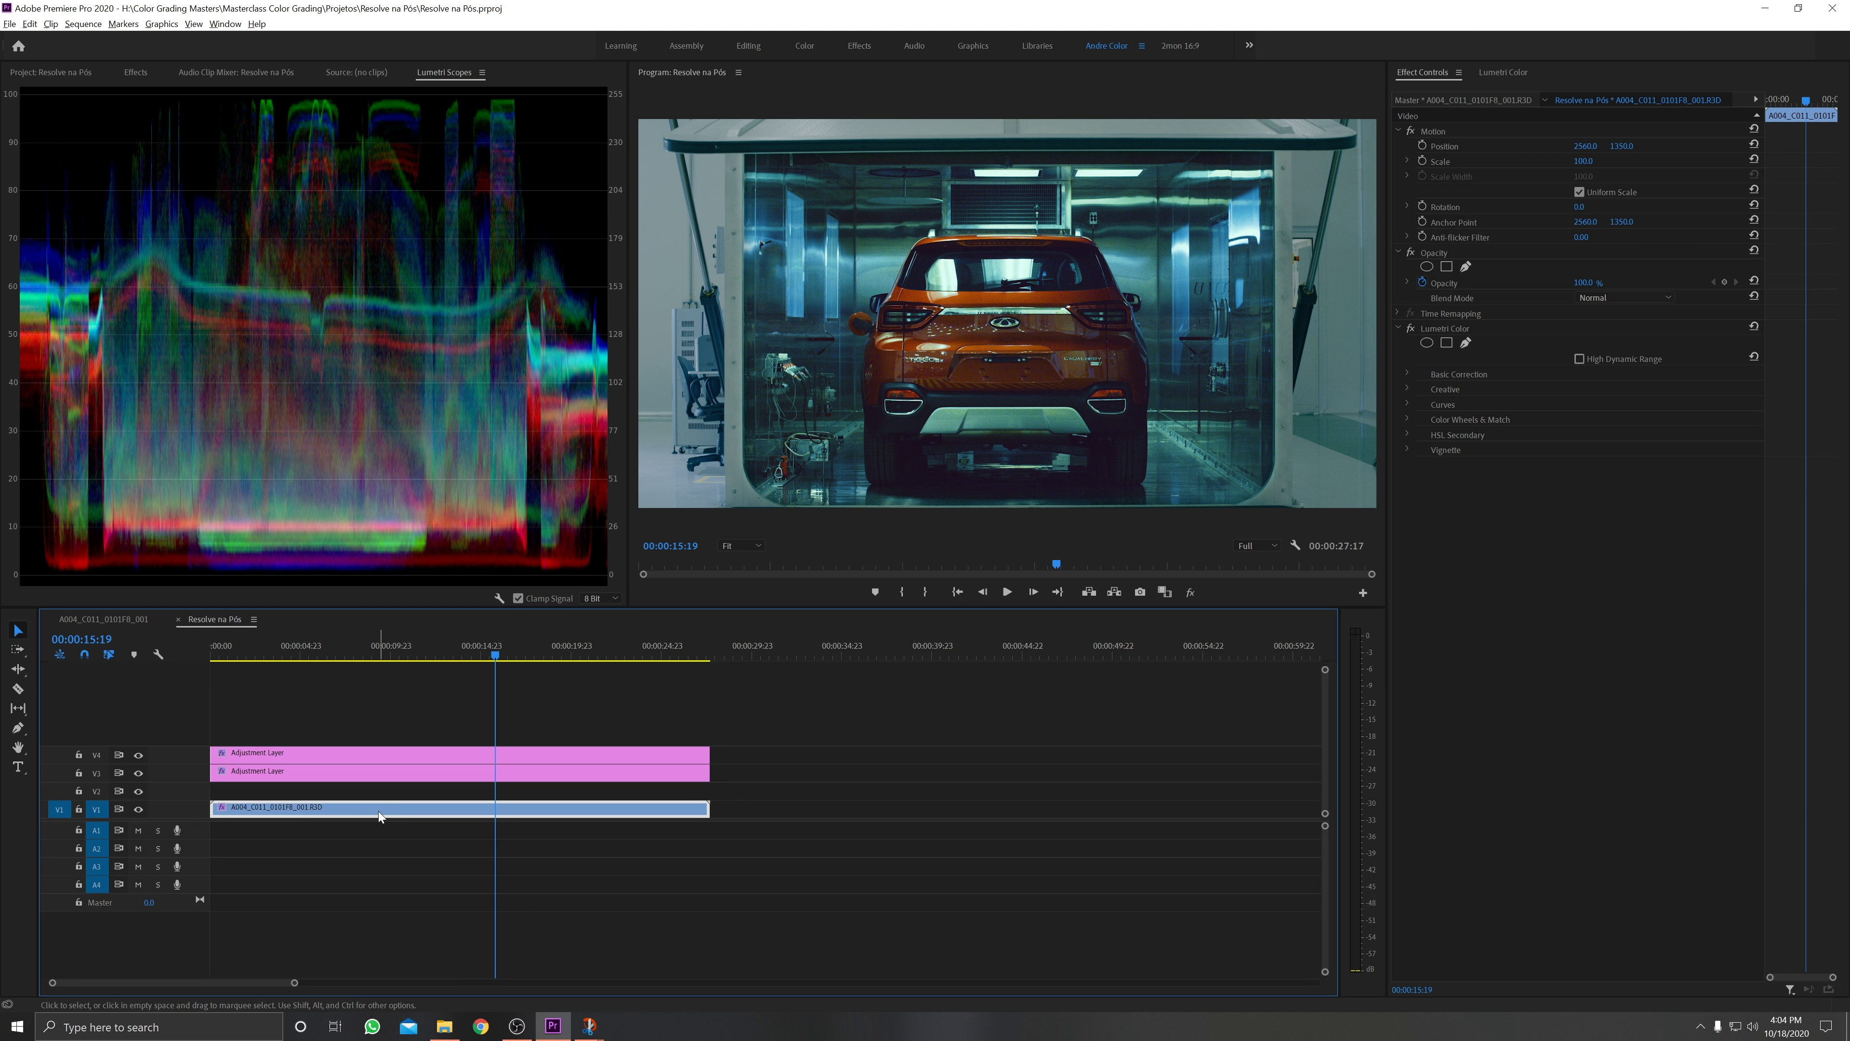
{"action": "left_click_drag", "start_coordinate": [383, 805], "coordinate": [378, 798]}
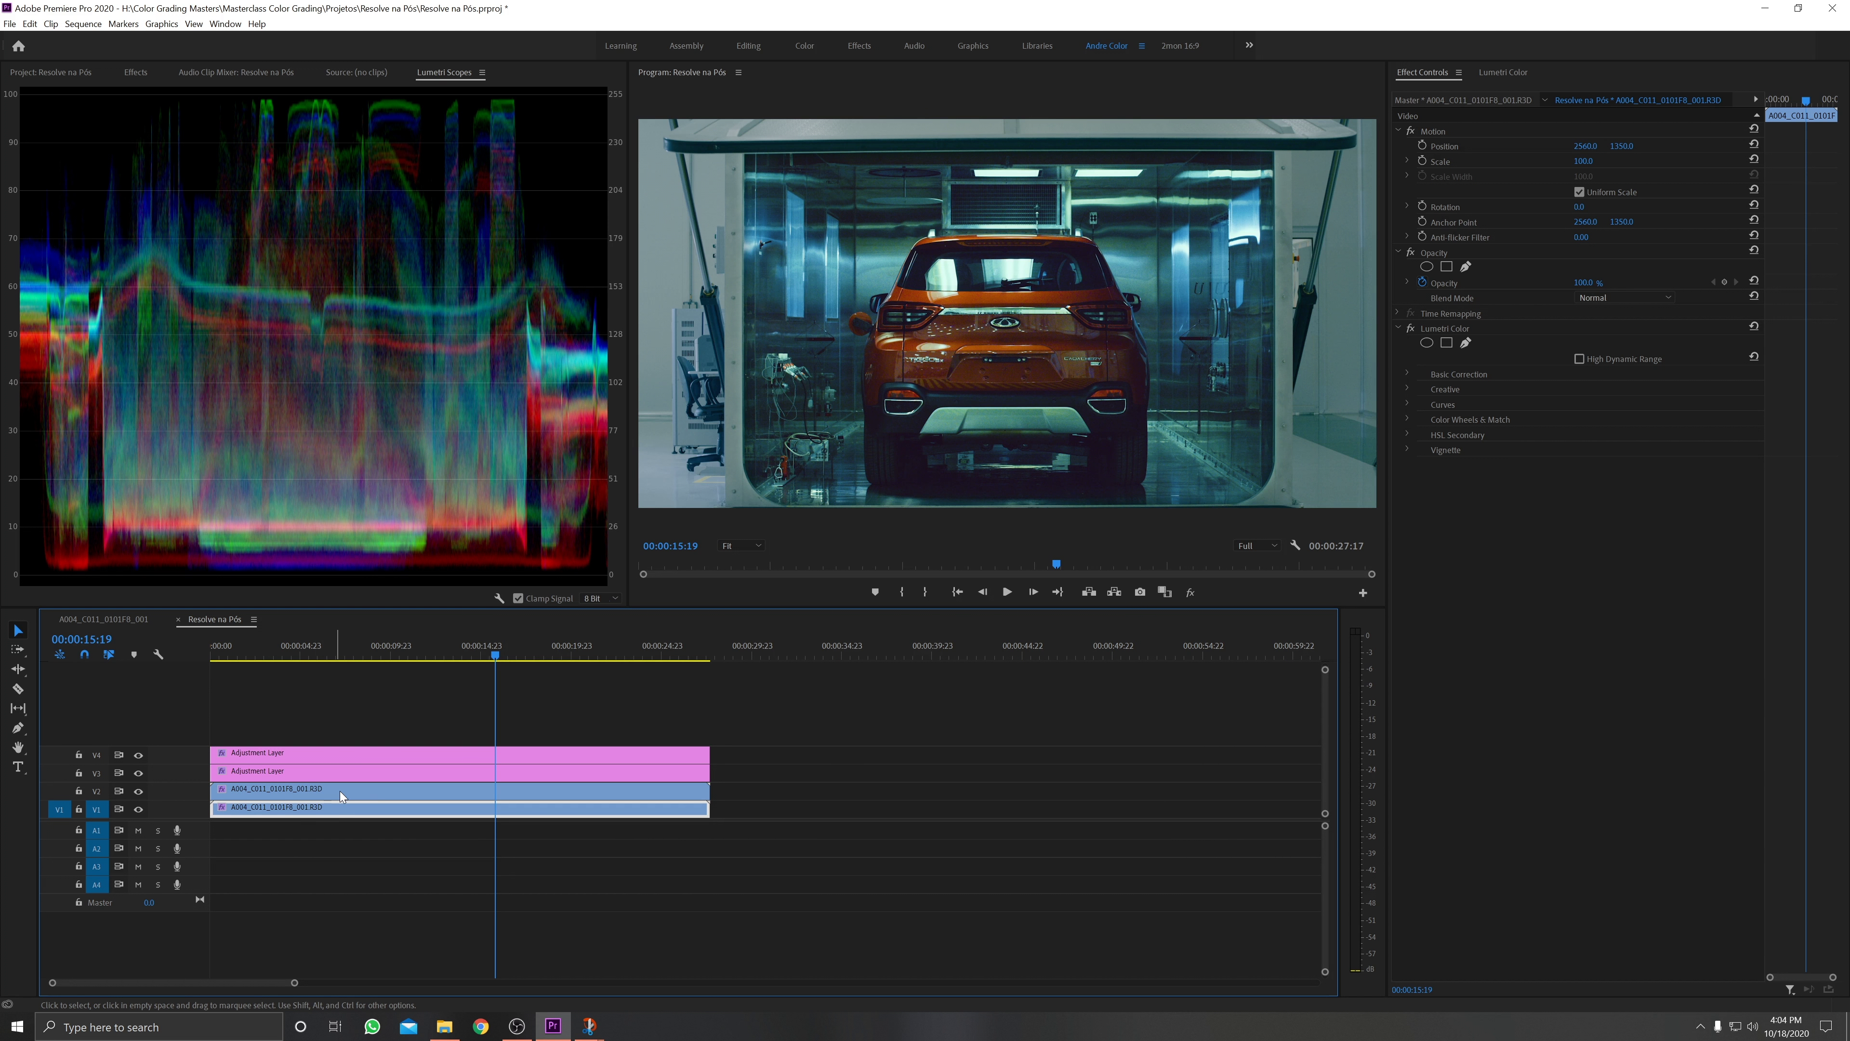
{"action": "left_click", "coordinate": [384, 789]}
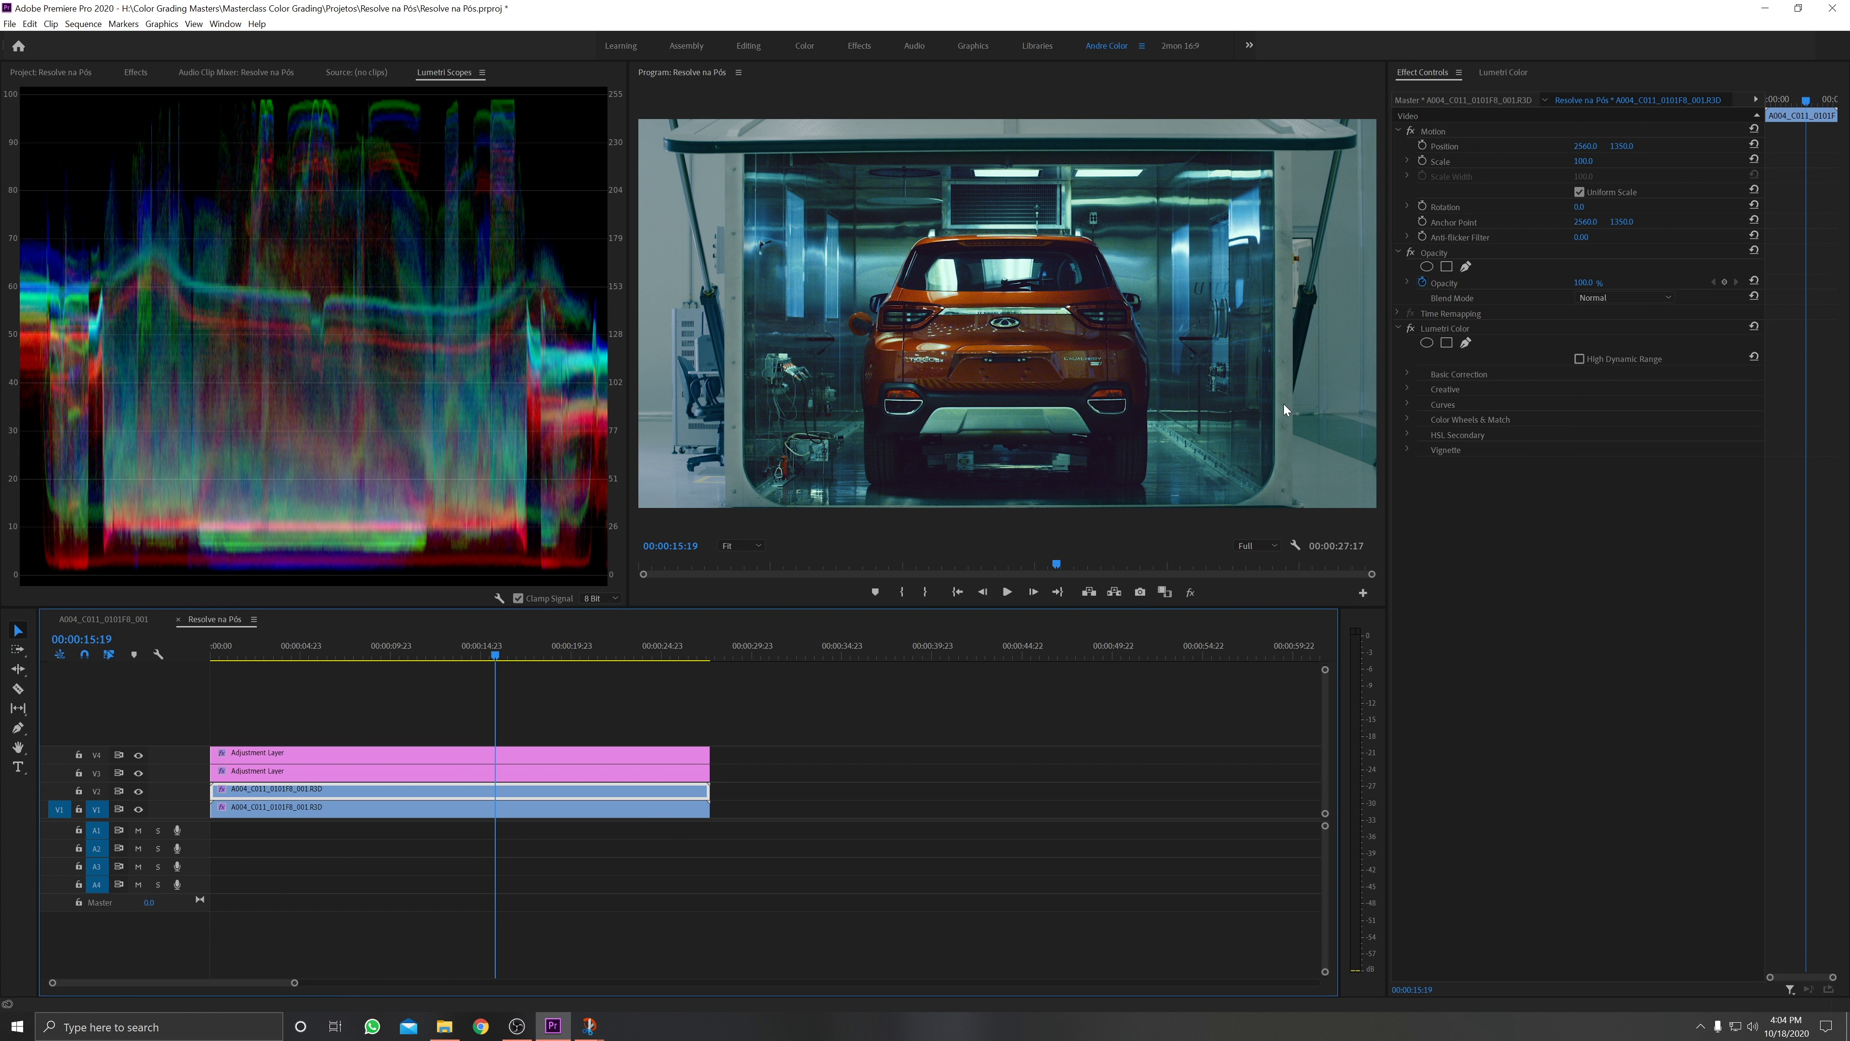
{"action": "left_click", "coordinate": [158, 72]}
Apply Luma Key and Gaussian Blur to the V2 duplicate, setting Blurriness to 117
{"action": "left_click", "coordinate": [110, 91]}
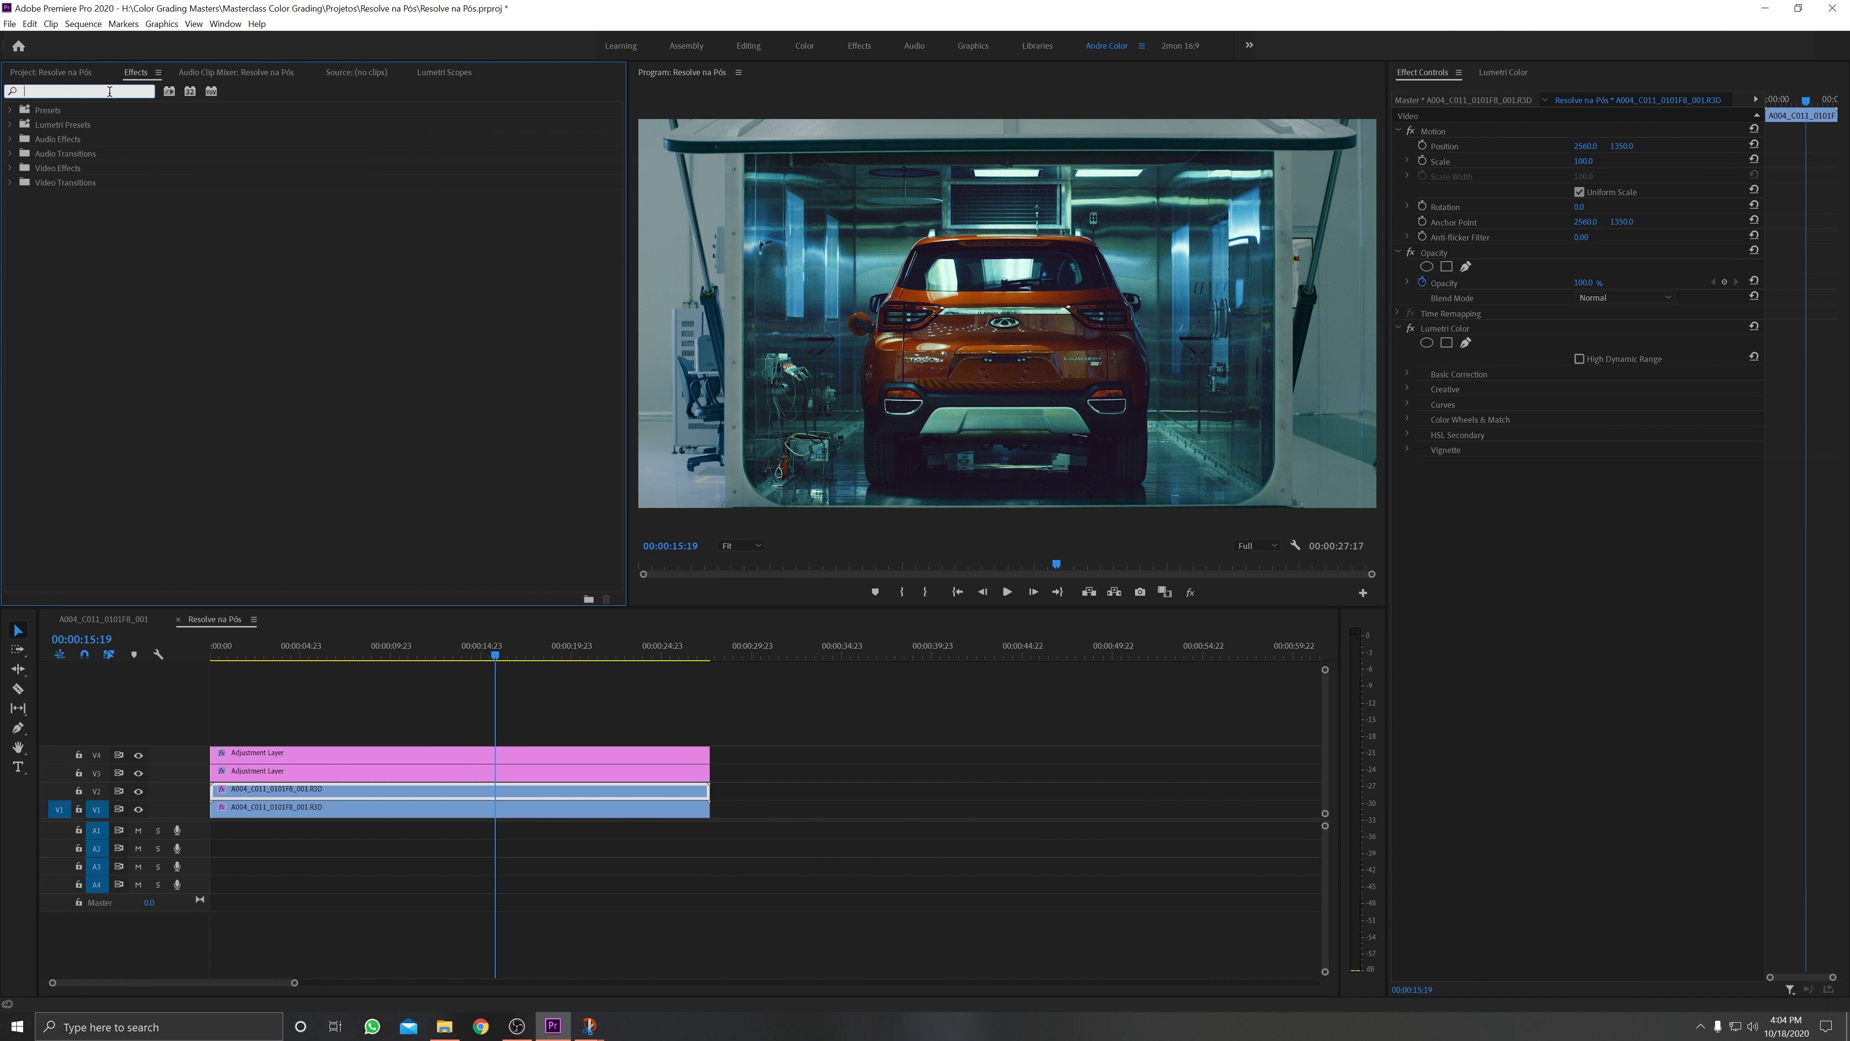
{"action": "type", "text": "luma ke"}
{"action": "left_click_drag", "start_coordinate": [111, 195], "coordinate": [1453, 474]}
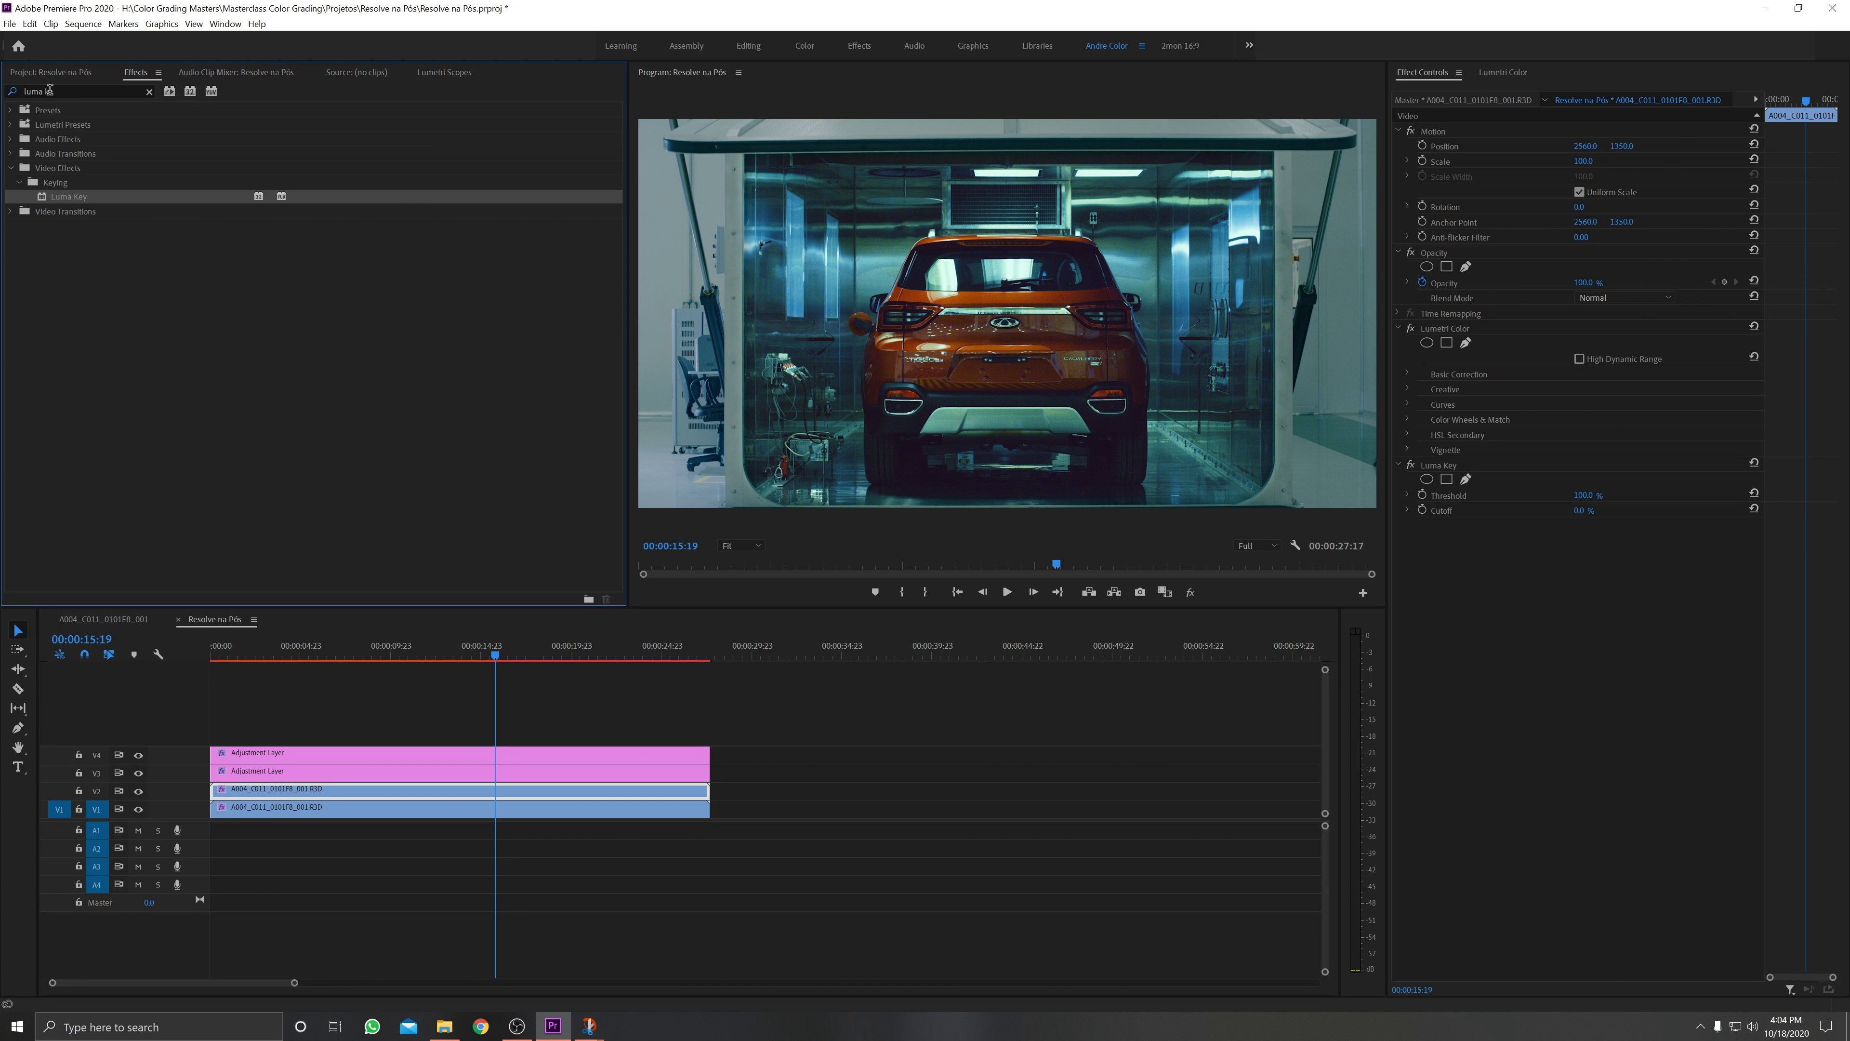
{"action": "left_click", "coordinate": [70, 91]}
{"action": "type", "text": "gausi"}
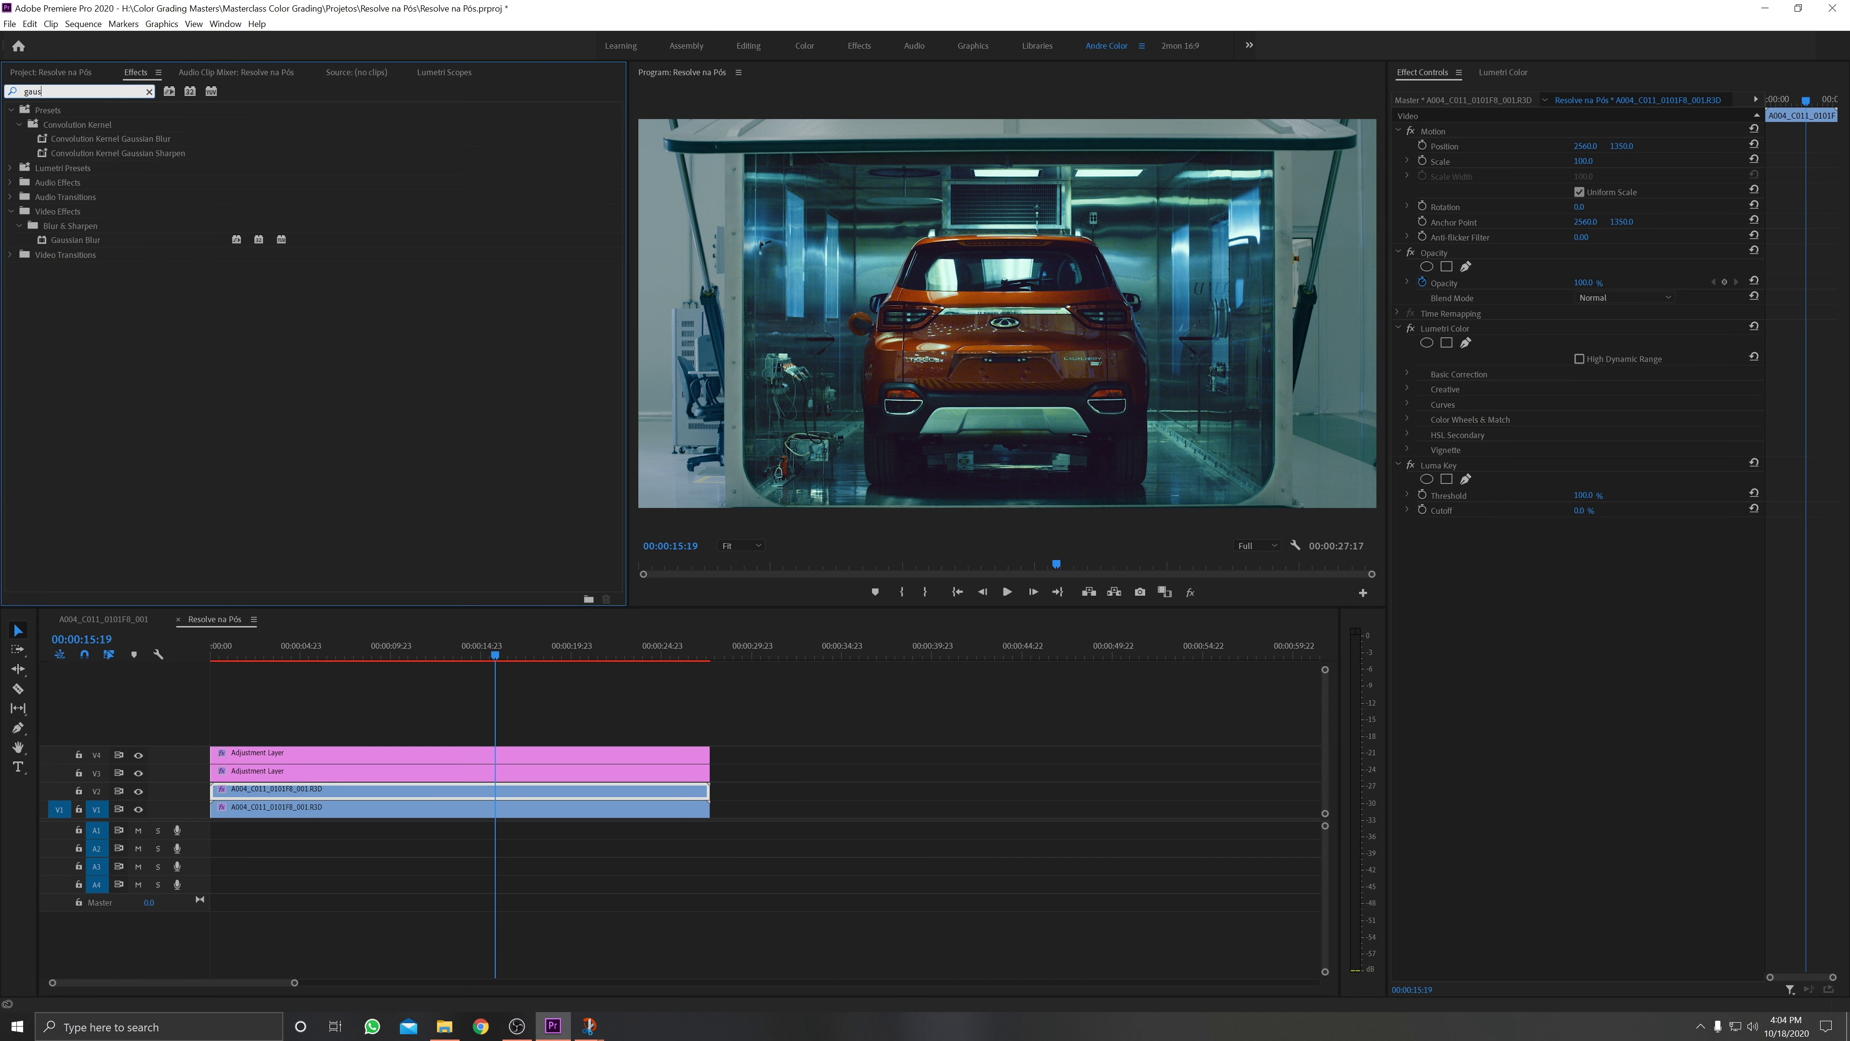
{"action": "key", "text": "BackSpace"}
{"action": "left_click_drag", "start_coordinate": [94, 245], "coordinate": [1445, 526]}
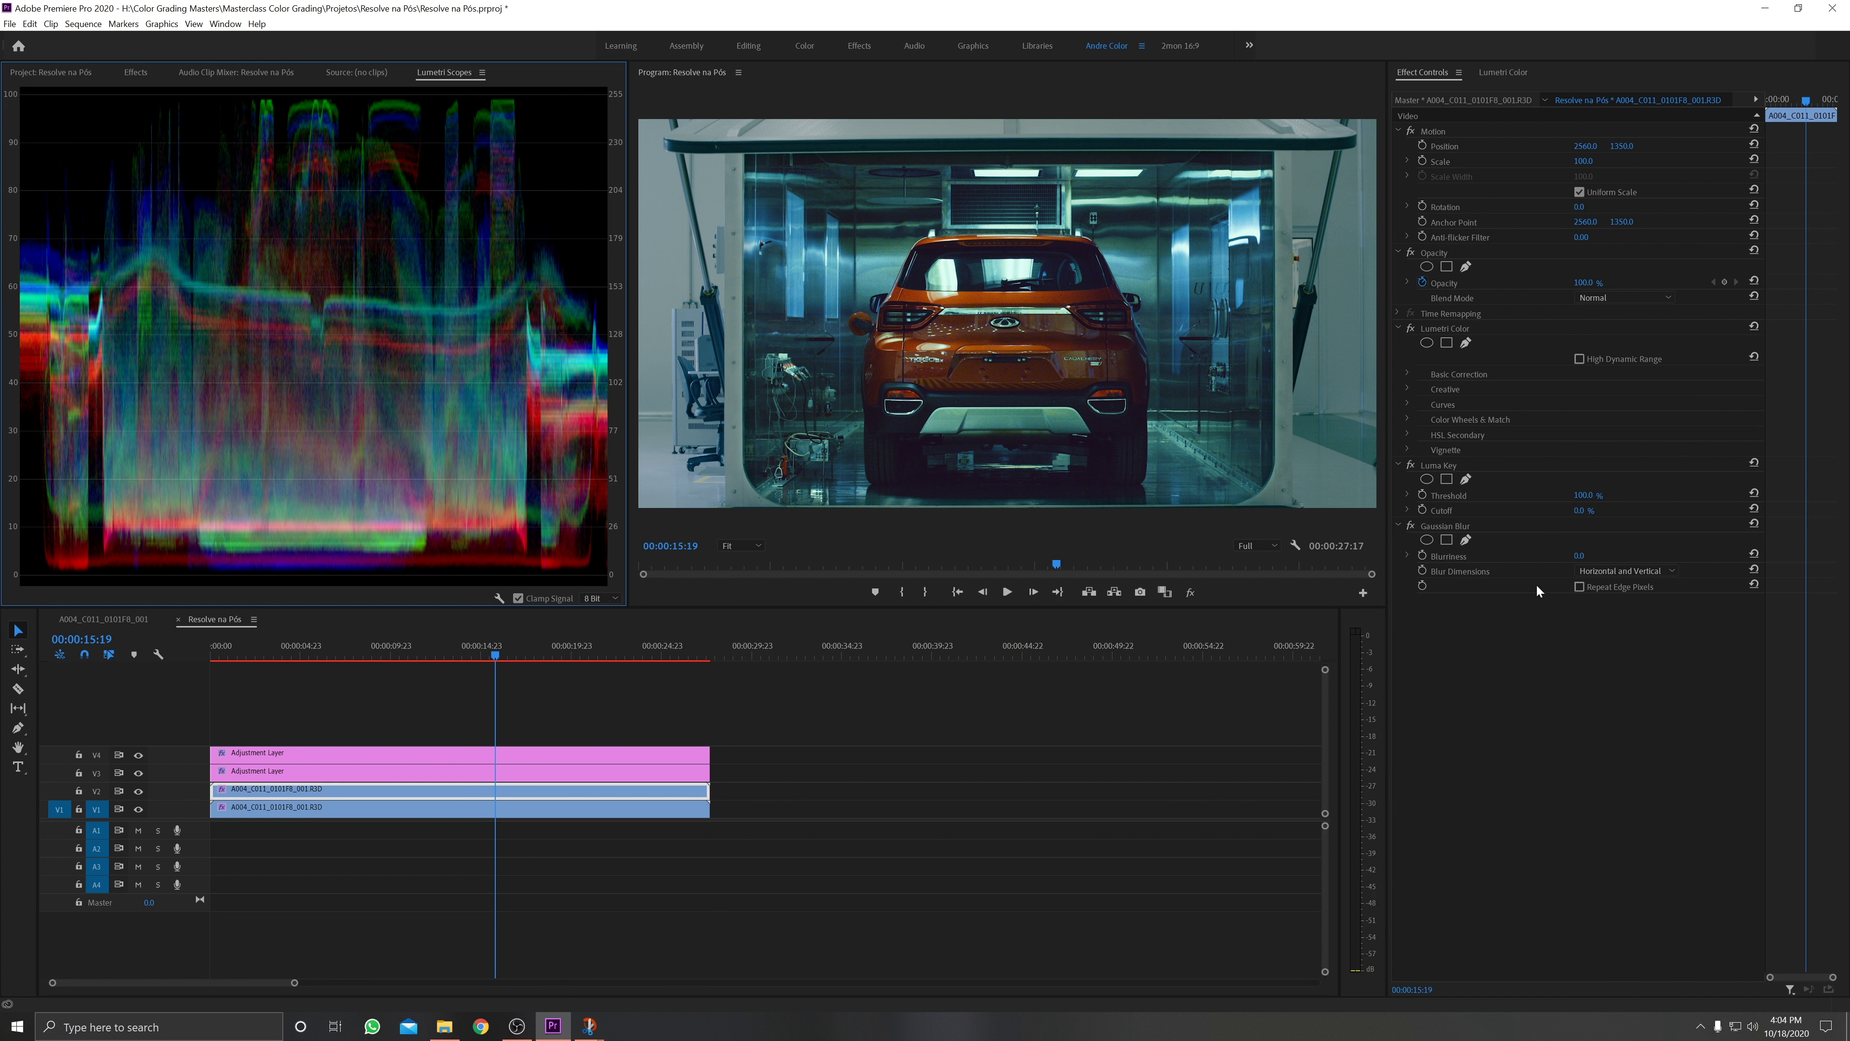
{"action": "left_click_drag", "start_coordinate": [1578, 555], "coordinate": [1676, 556]}
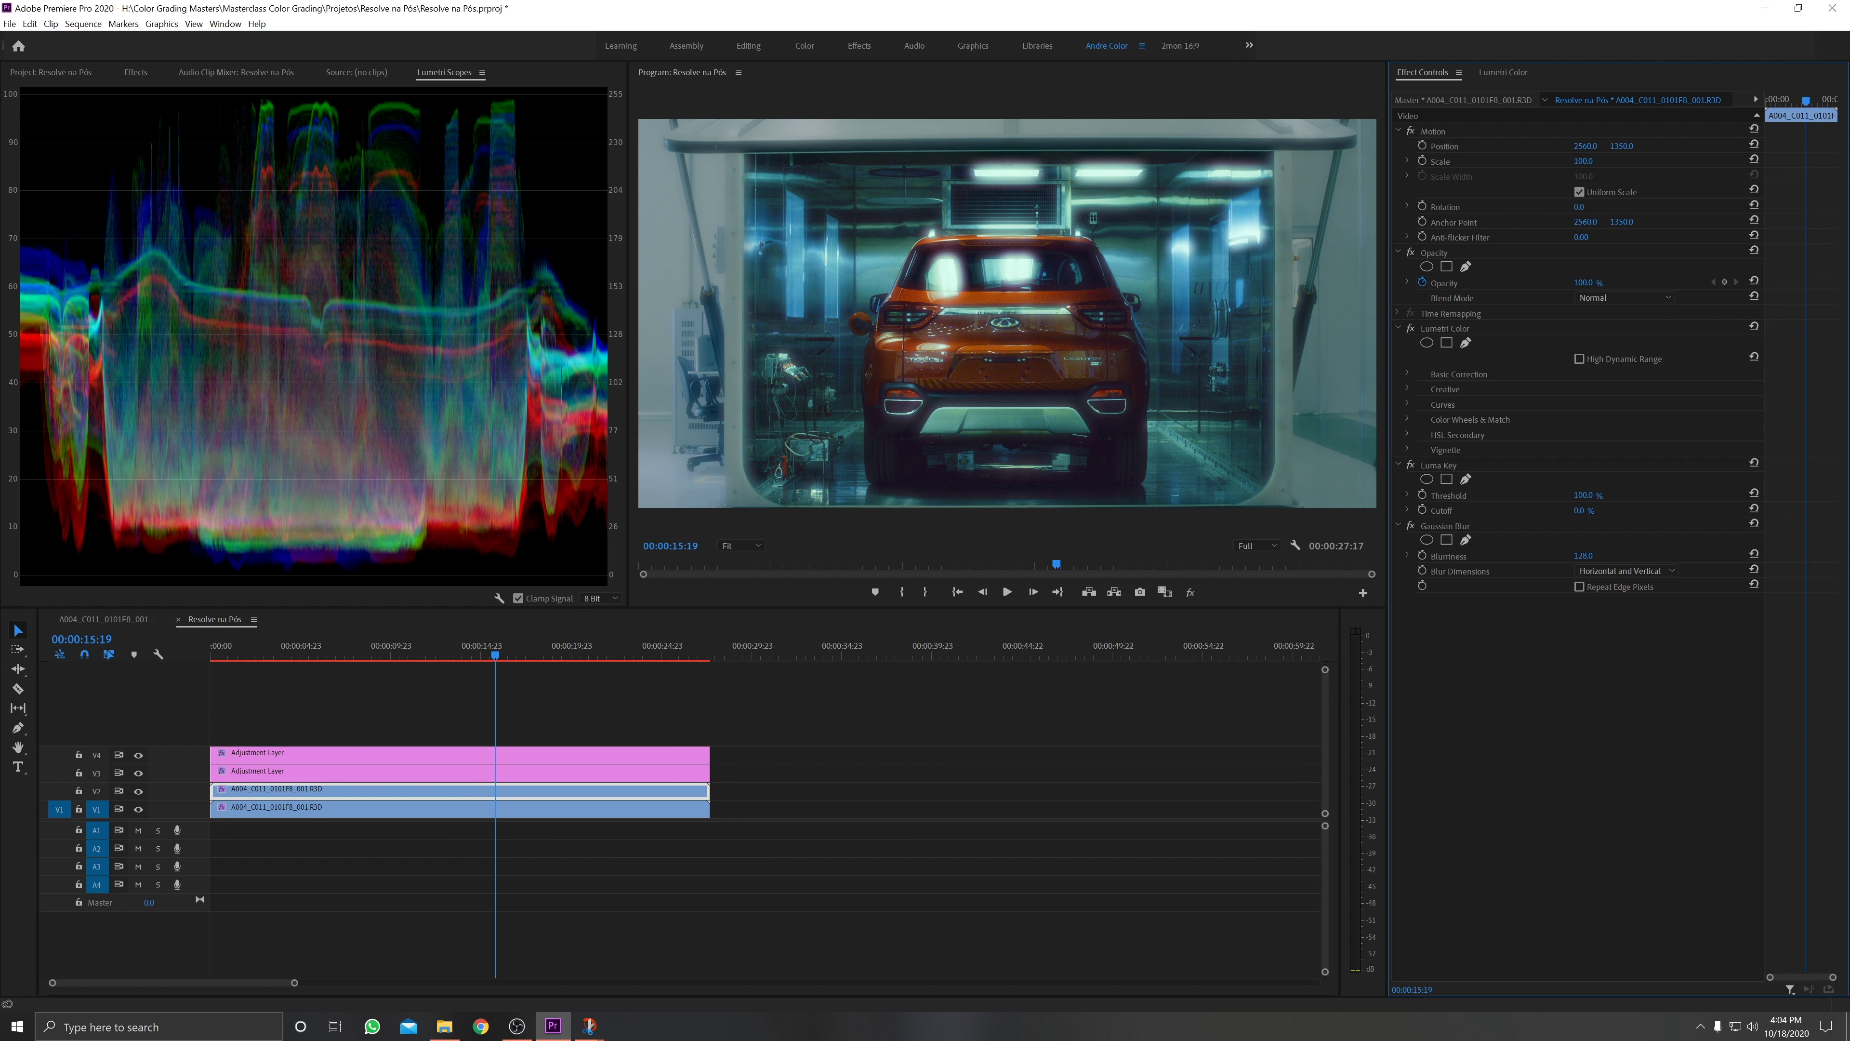
Set Gaussian Blur Blurriness to 160 and try Luma Key cutoffs of 85% and 87%
{"action": "left_click", "coordinate": [1583, 556]}
{"action": "type", "text": "160"}
{"action": "key", "text": "Return"}
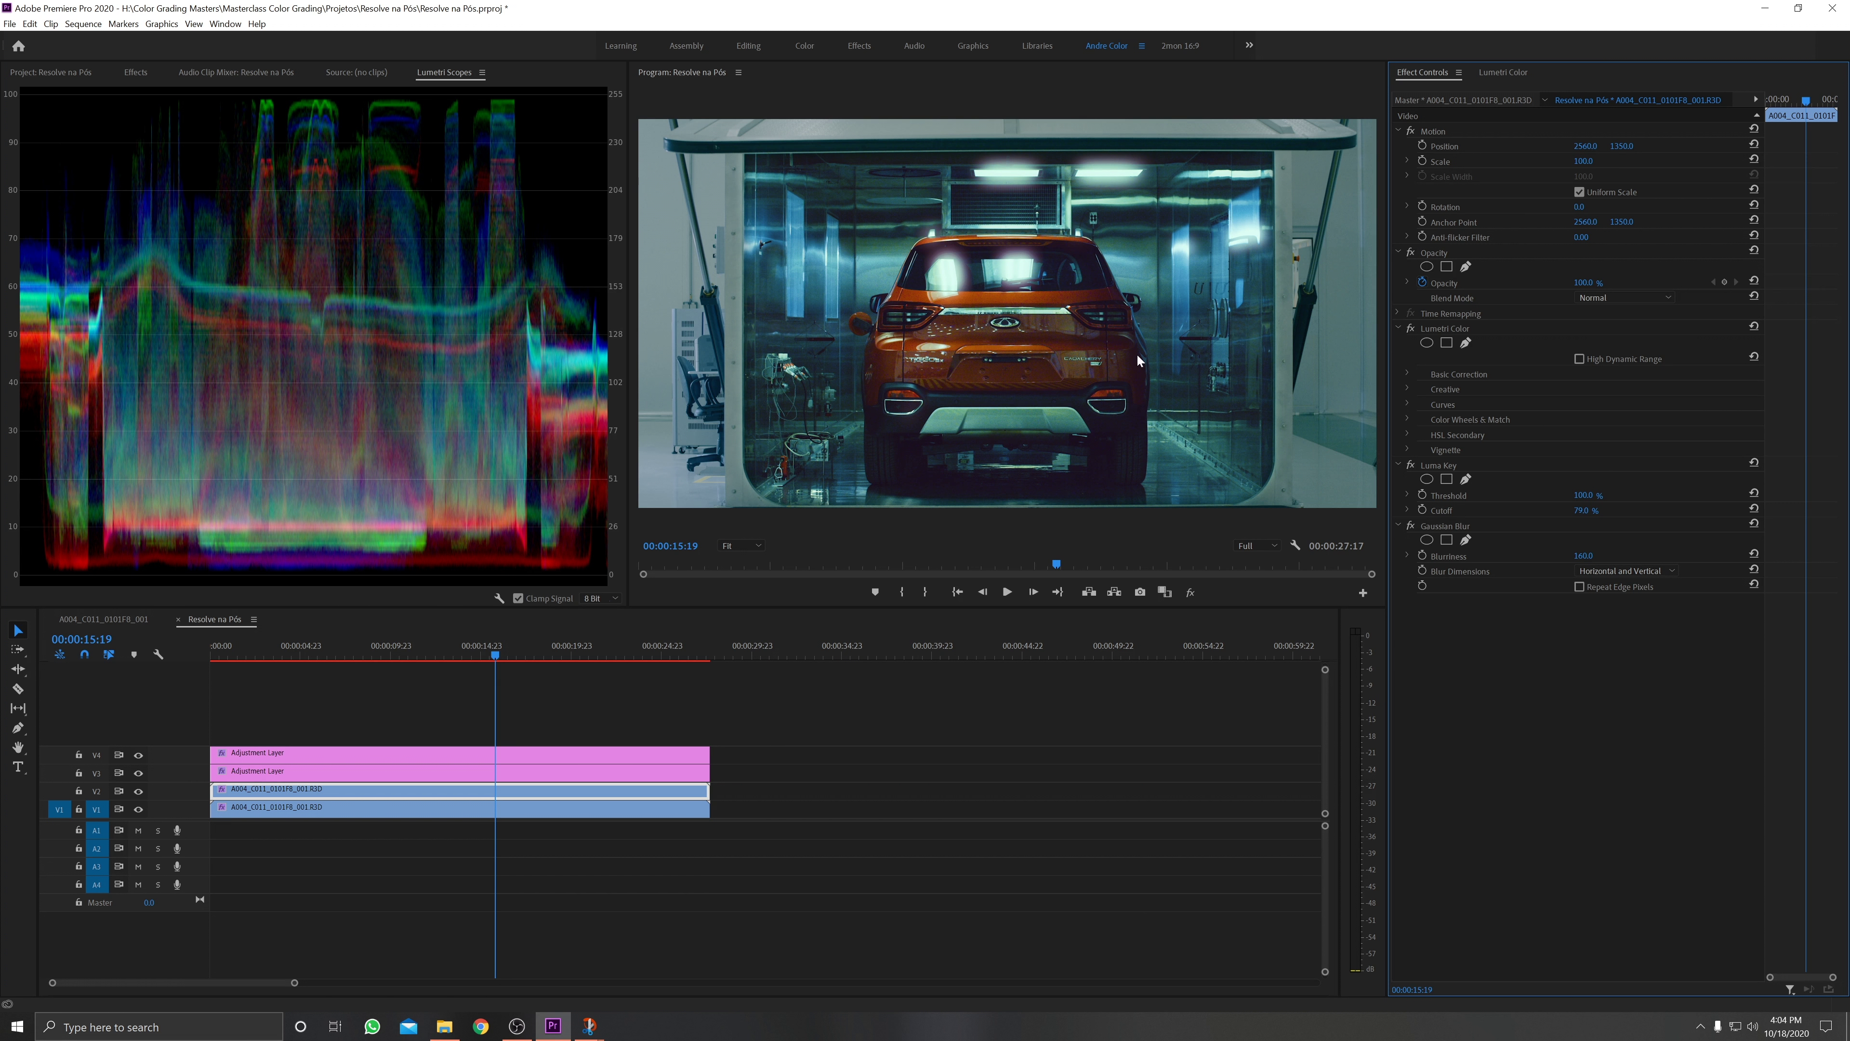
{"action": "left_click", "coordinate": [1591, 512]}
{"action": "type", "text": "85"}
{"action": "key", "text": "Return"}
{"action": "left_click", "coordinate": [1591, 511]}
{"action": "type", "text": "87"}
{"action": "key", "text": "Return"}
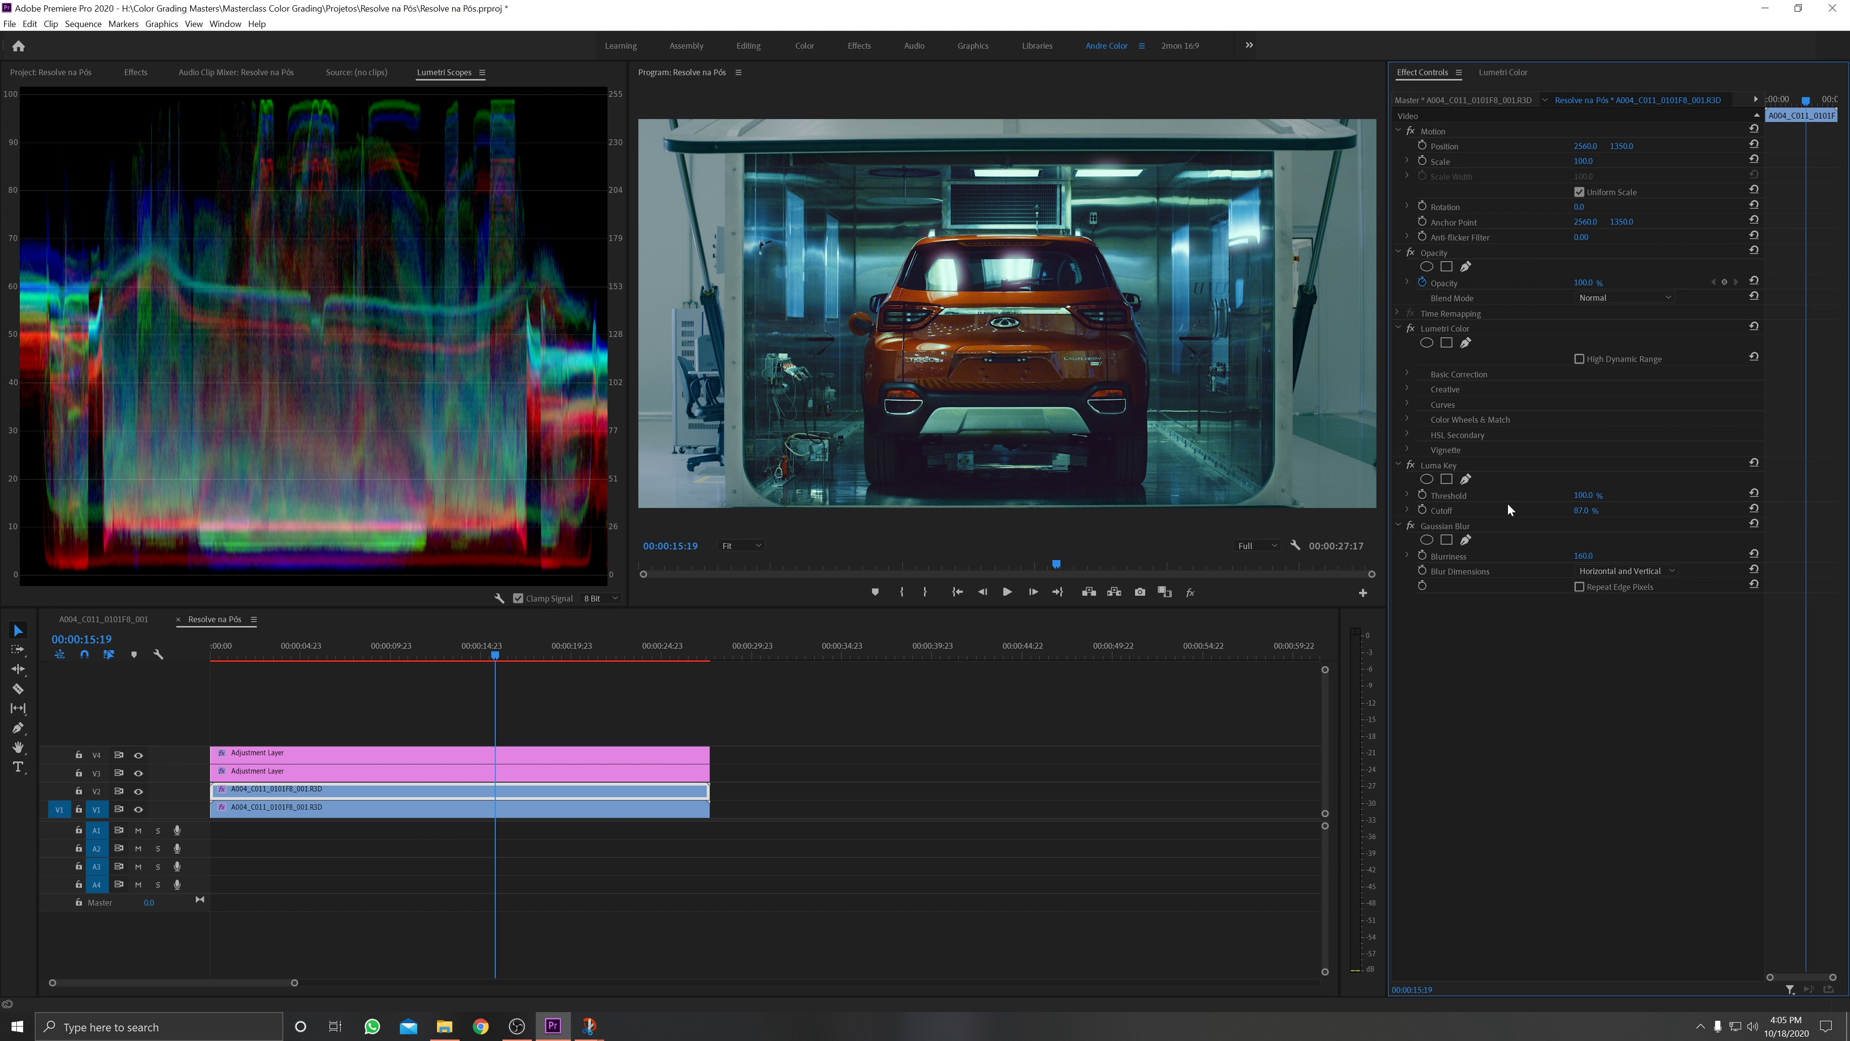
{"action": "left_click", "coordinate": [1411, 465]}
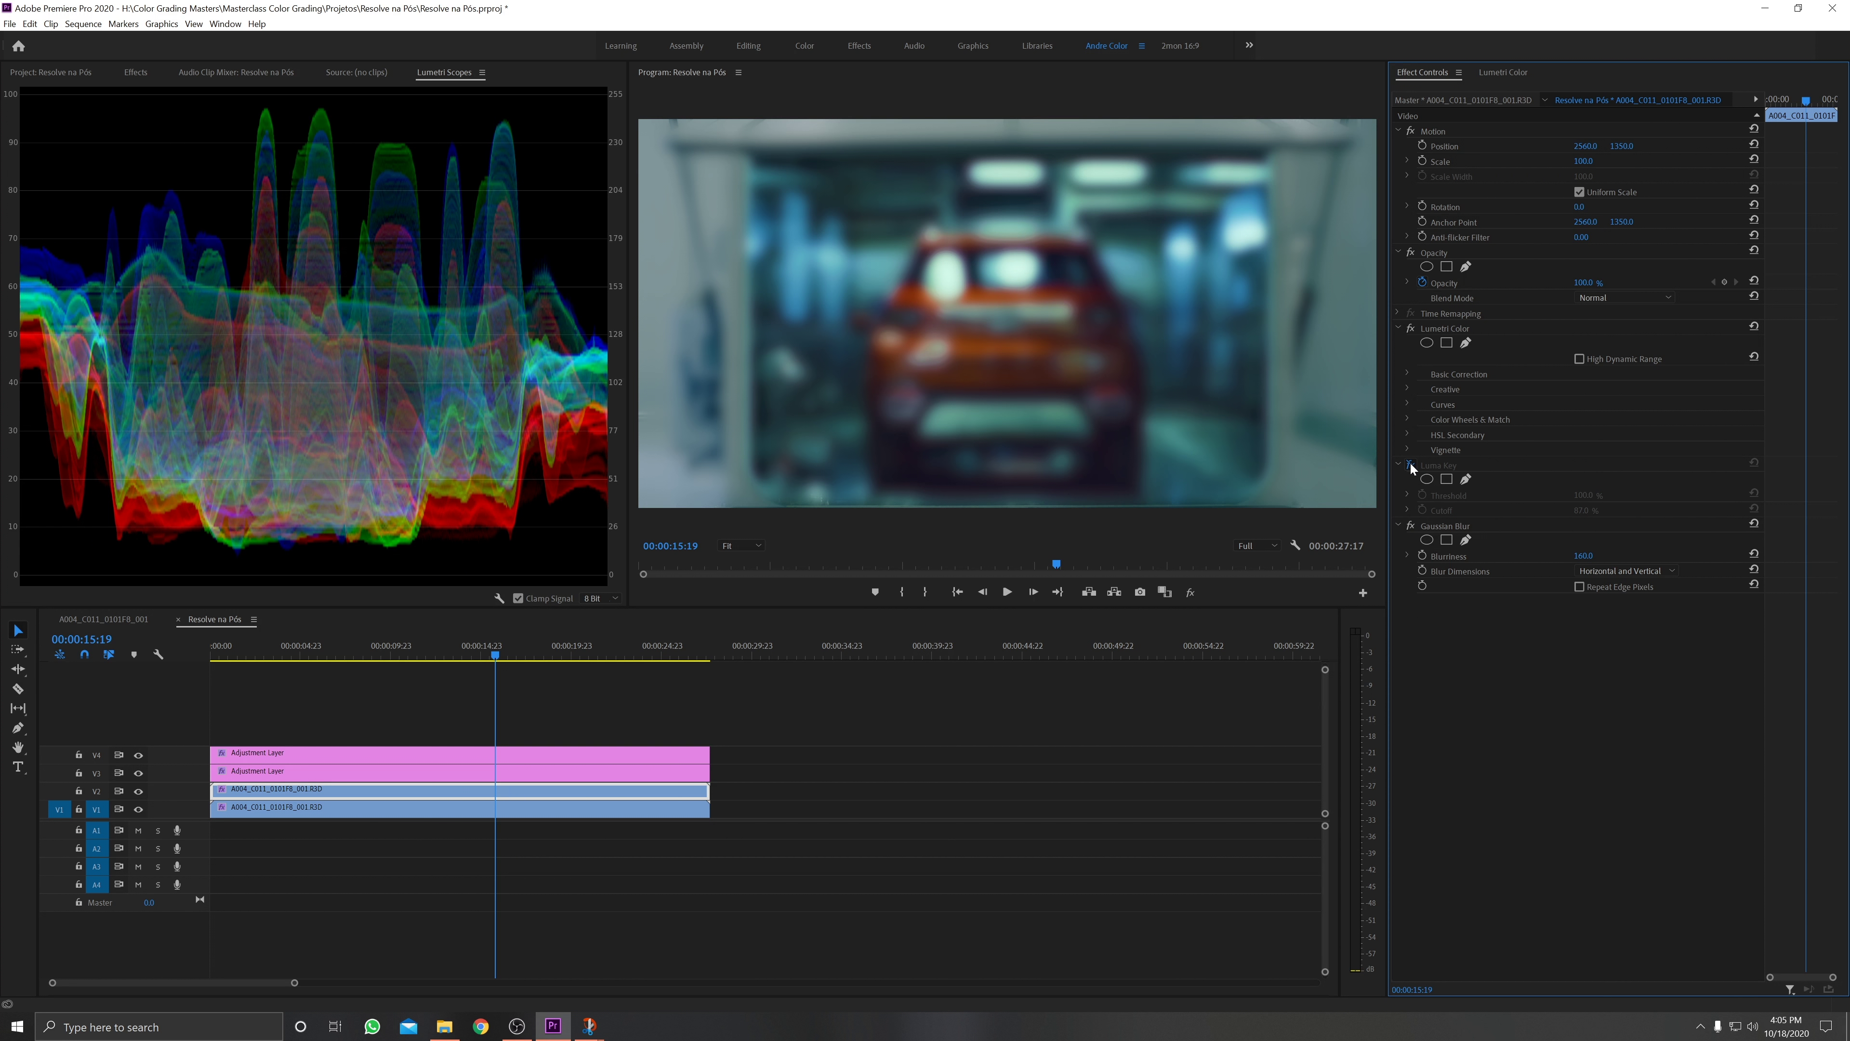
{"action": "left_click", "coordinate": [1411, 465]}
{"action": "left_click", "coordinate": [1412, 526]}
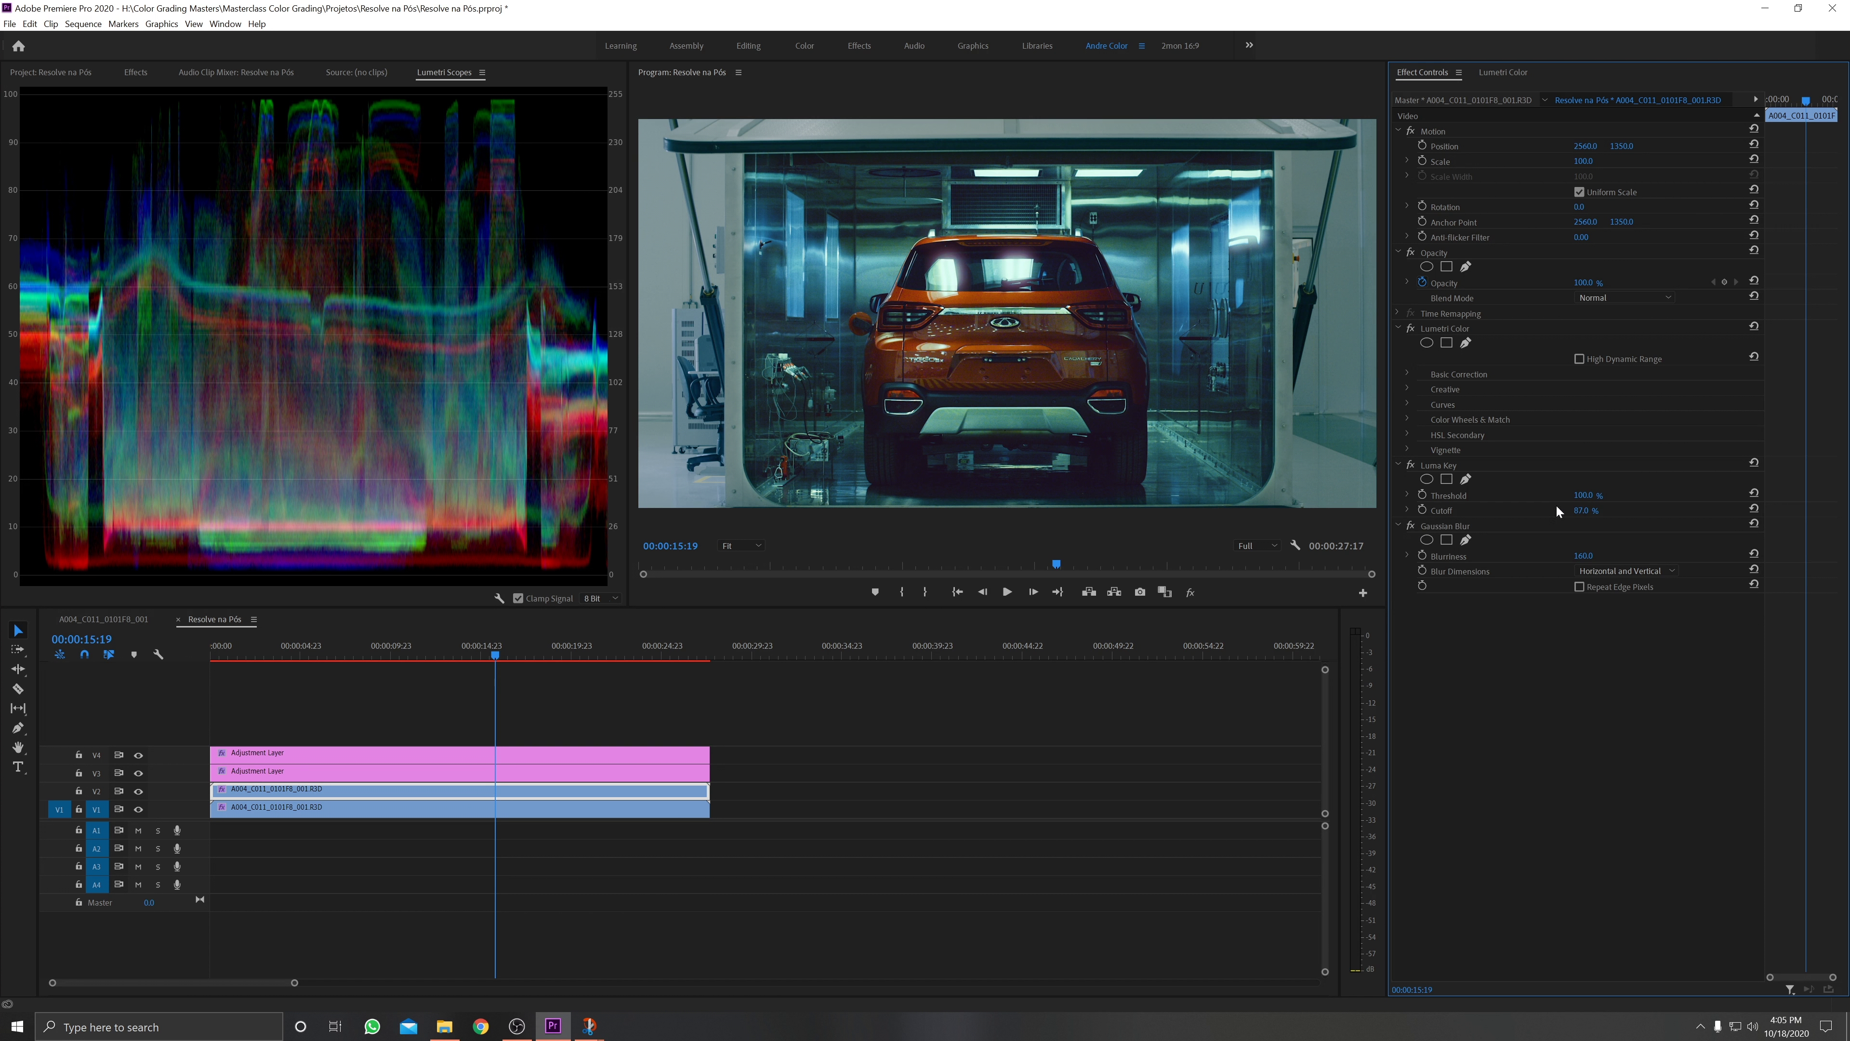
Lower the Luma Key cutoff to 75%, then settle it at 77%
{"action": "left_click", "coordinate": [1594, 510]}
{"action": "key", "text": "Return"}
{"action": "mouse_move", "coordinate": [1584, 510]}
{"action": "left_mouse_down"}
{"action": "mouse_move", "coordinate": [1551, 510]}
{"action": "mouse_move", "coordinate": [1631, 510]}
{"action": "left_mouse_up"}
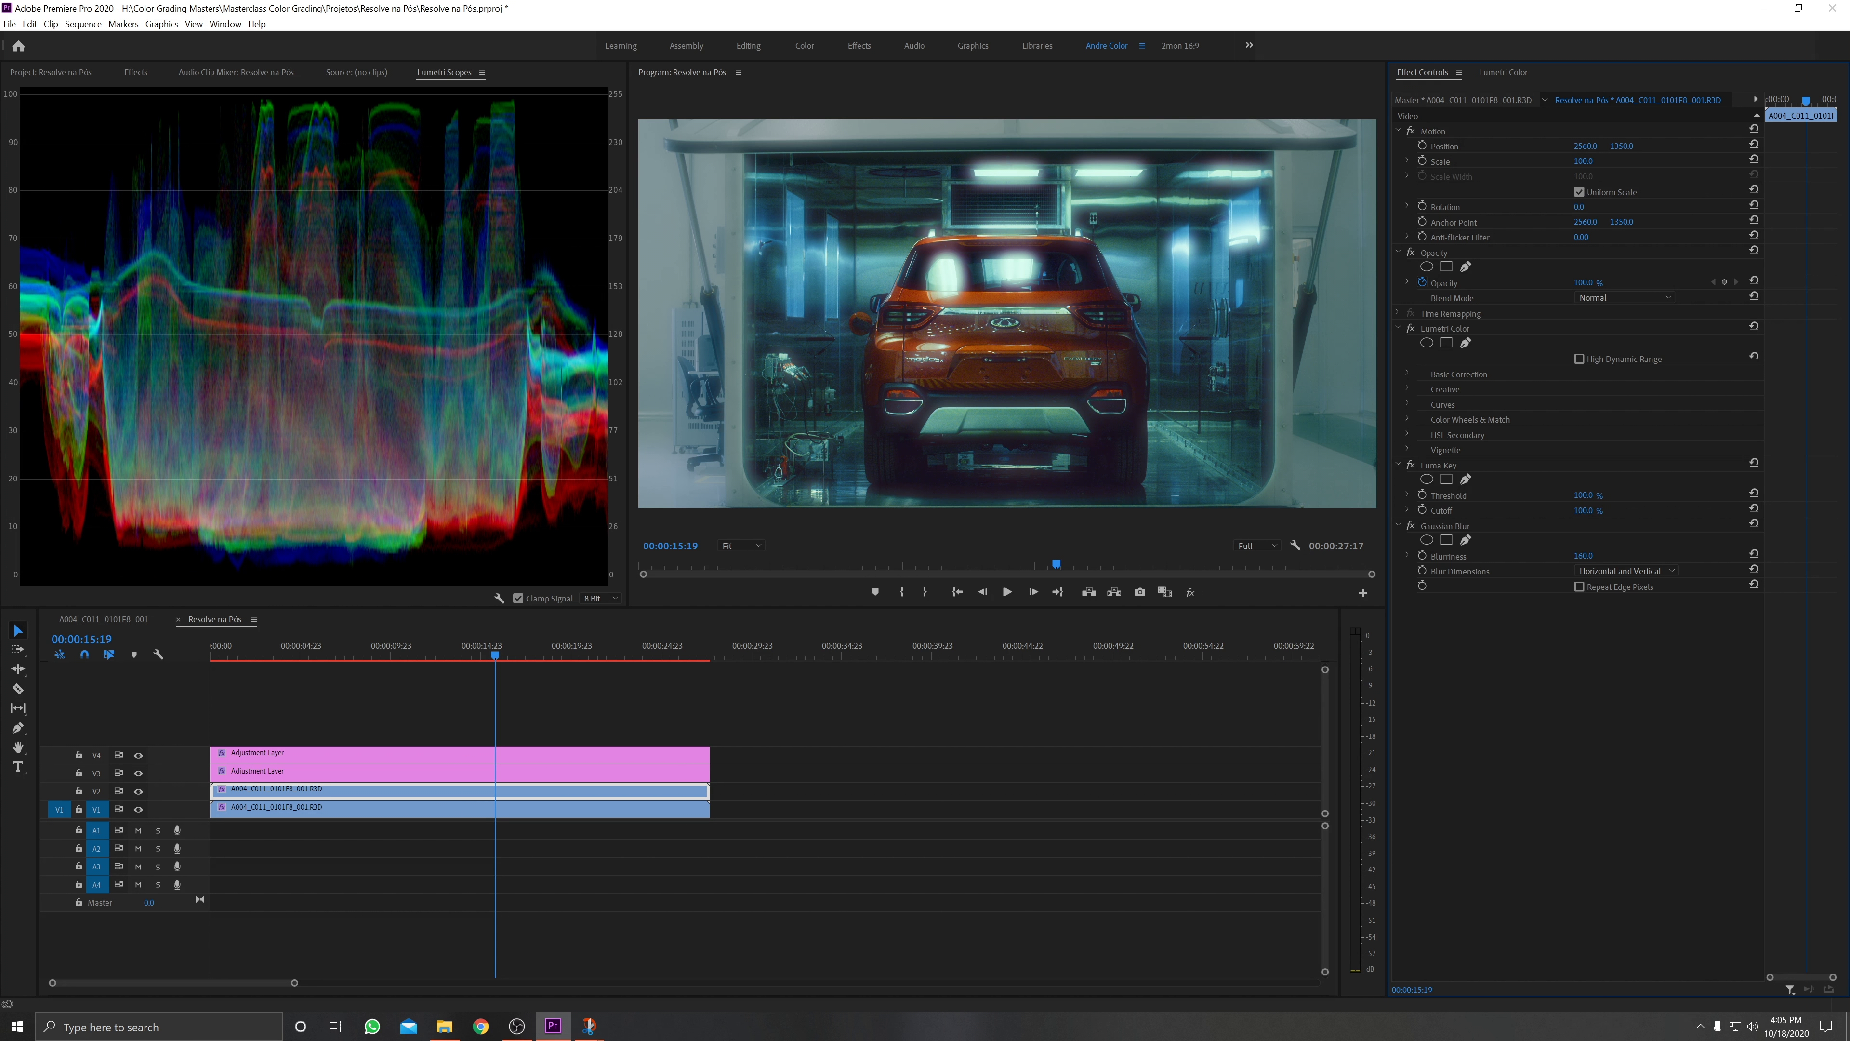
{"action": "left_click", "coordinate": [1584, 511]}
{"action": "type", "text": "75"}
{"action": "key", "text": "Return"}
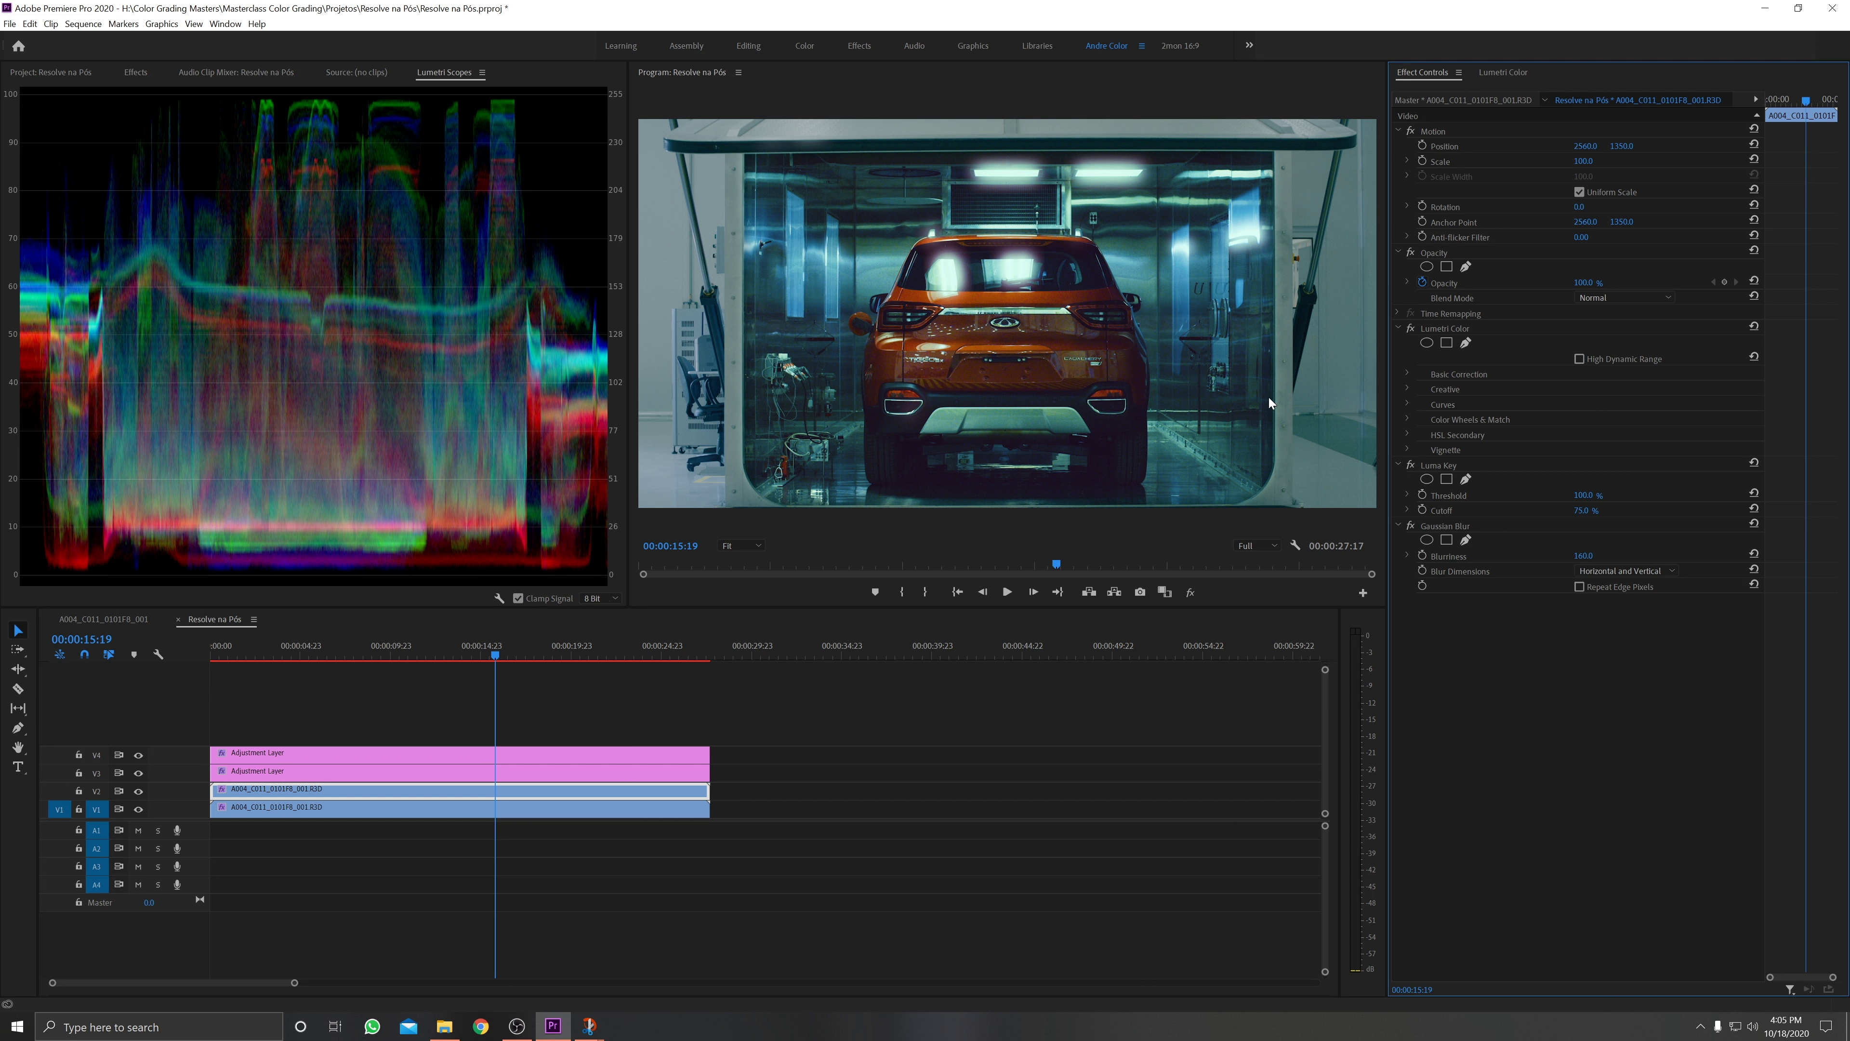
{"action": "left_click", "coordinate": [1584, 511]}
{"action": "type", "text": "77"}
{"action": "key", "text": "Return"}
Toggle Gaussian Blur to compare the glow, then open the A004_C011_0101F8_001 sequence
{"action": "left_click", "coordinate": [1409, 525]}
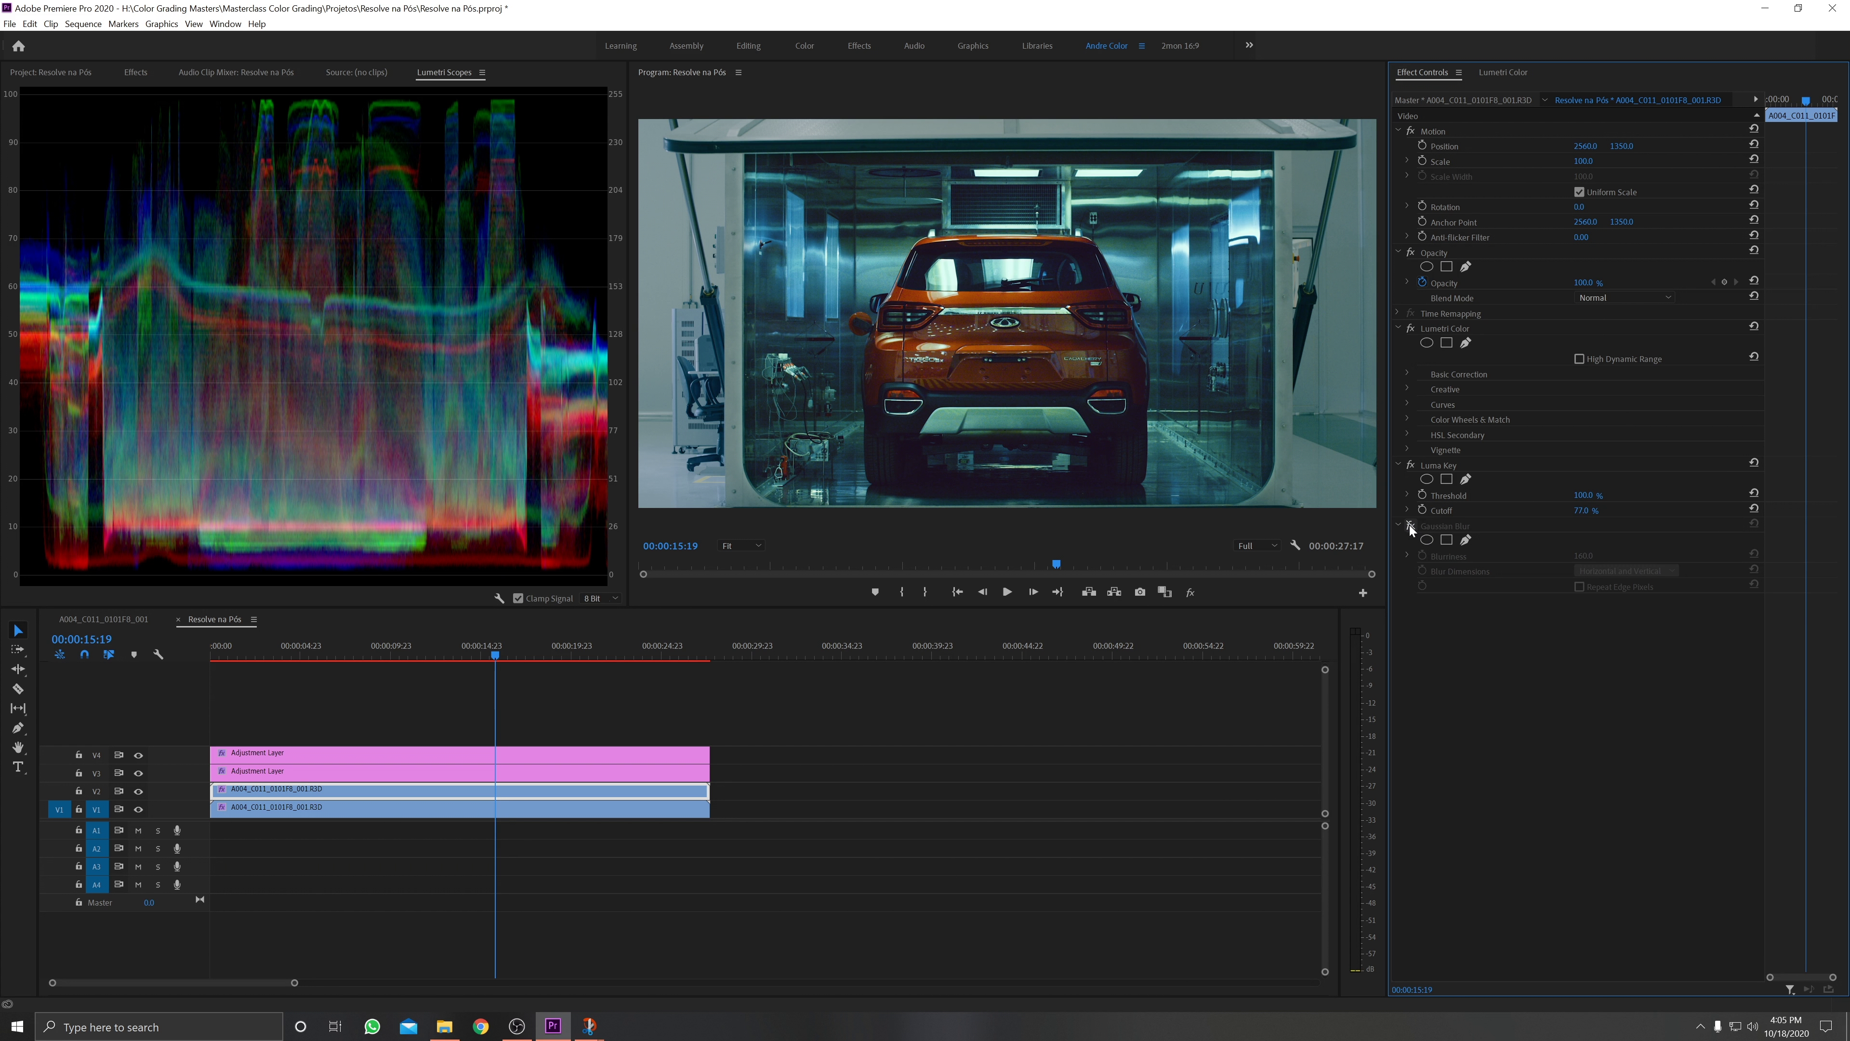
{"action": "left_click", "coordinate": [1410, 525]}
{"action": "left_click", "coordinate": [1409, 525]}
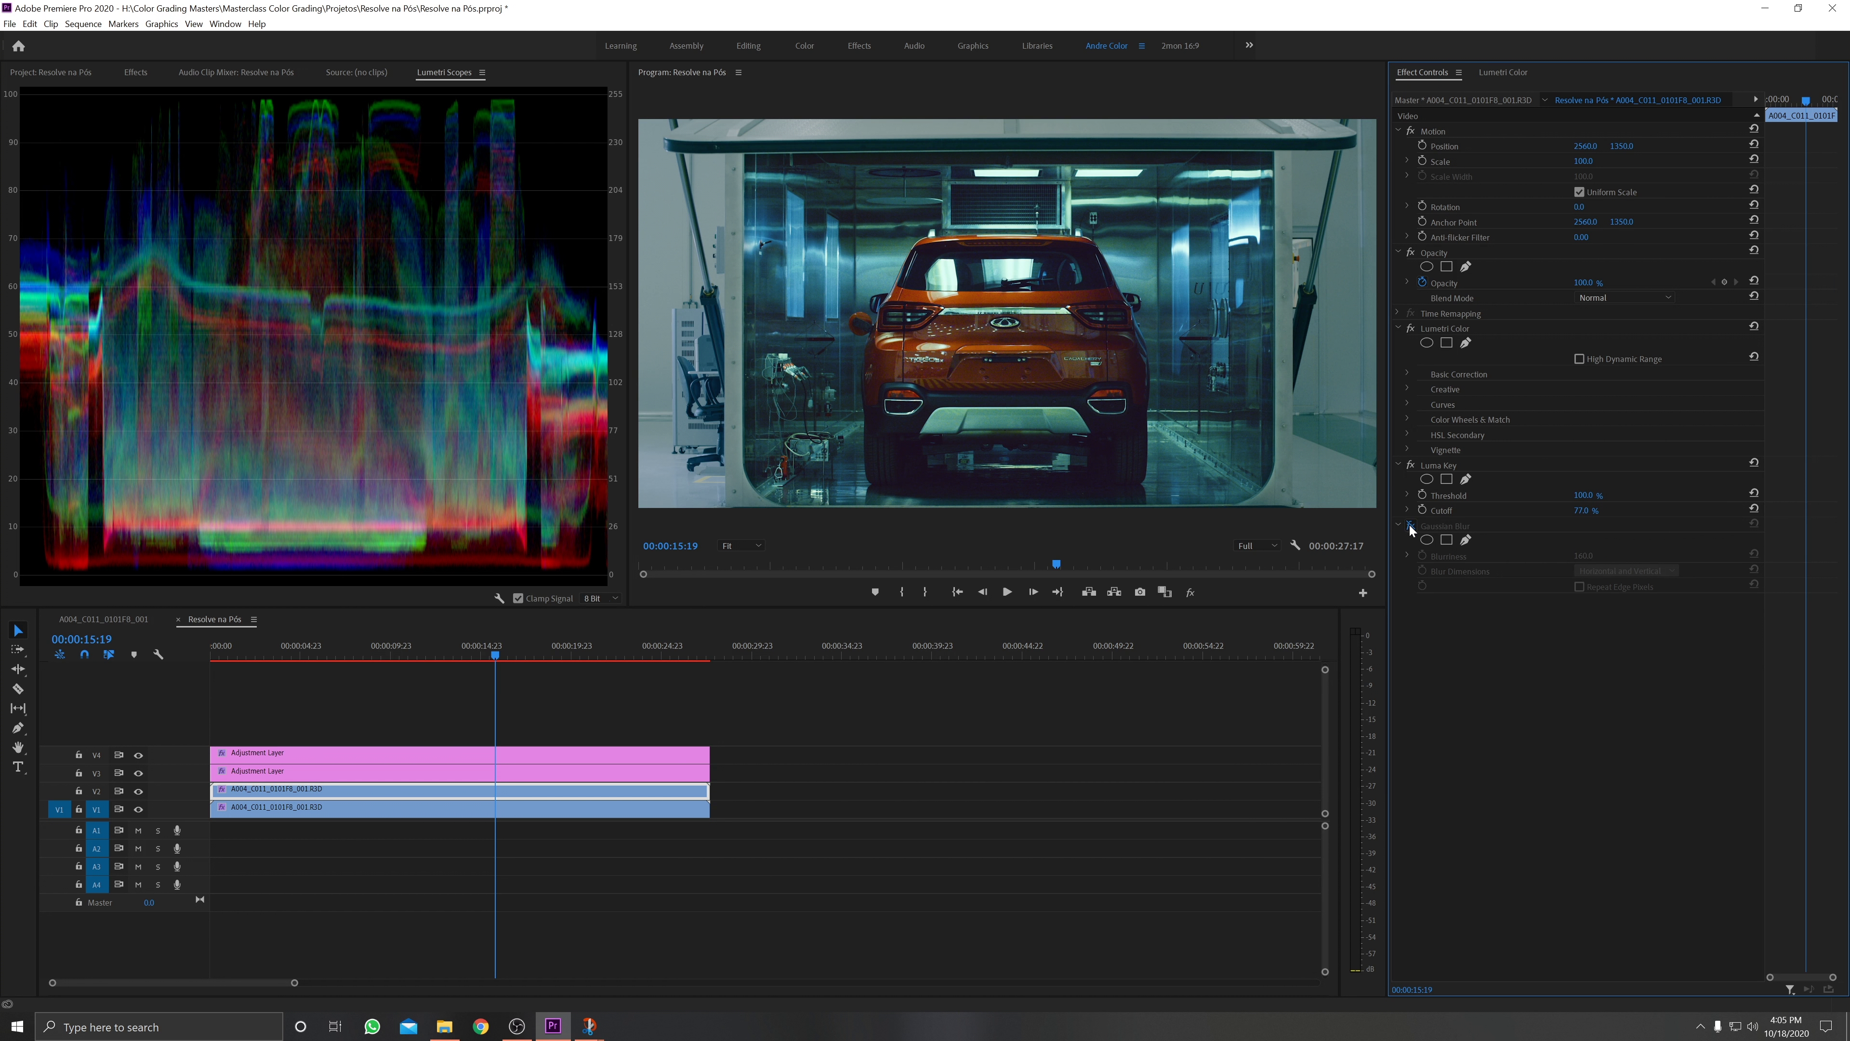
{"action": "left_click", "coordinate": [1409, 525]}
{"action": "left_click", "coordinate": [1410, 525]}
{"action": "left_click", "coordinate": [1409, 524]}
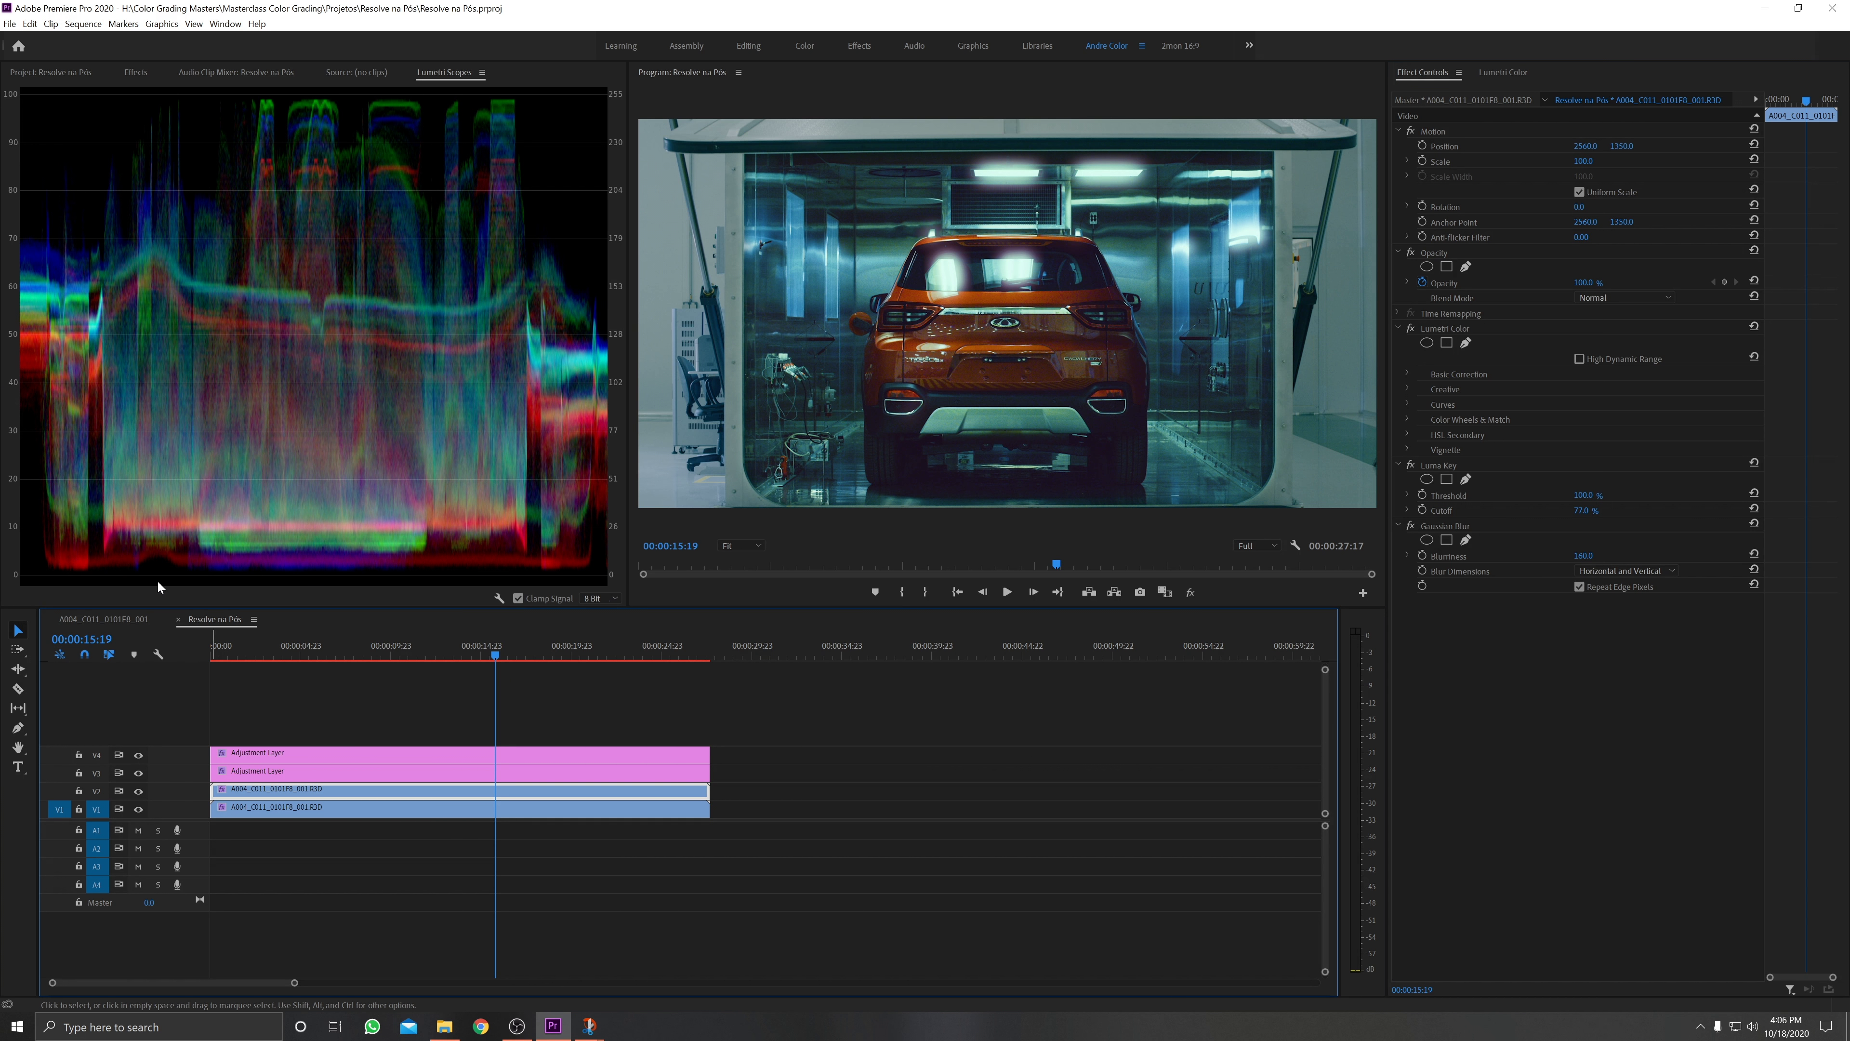
{"action": "left_click", "coordinate": [115, 619]}
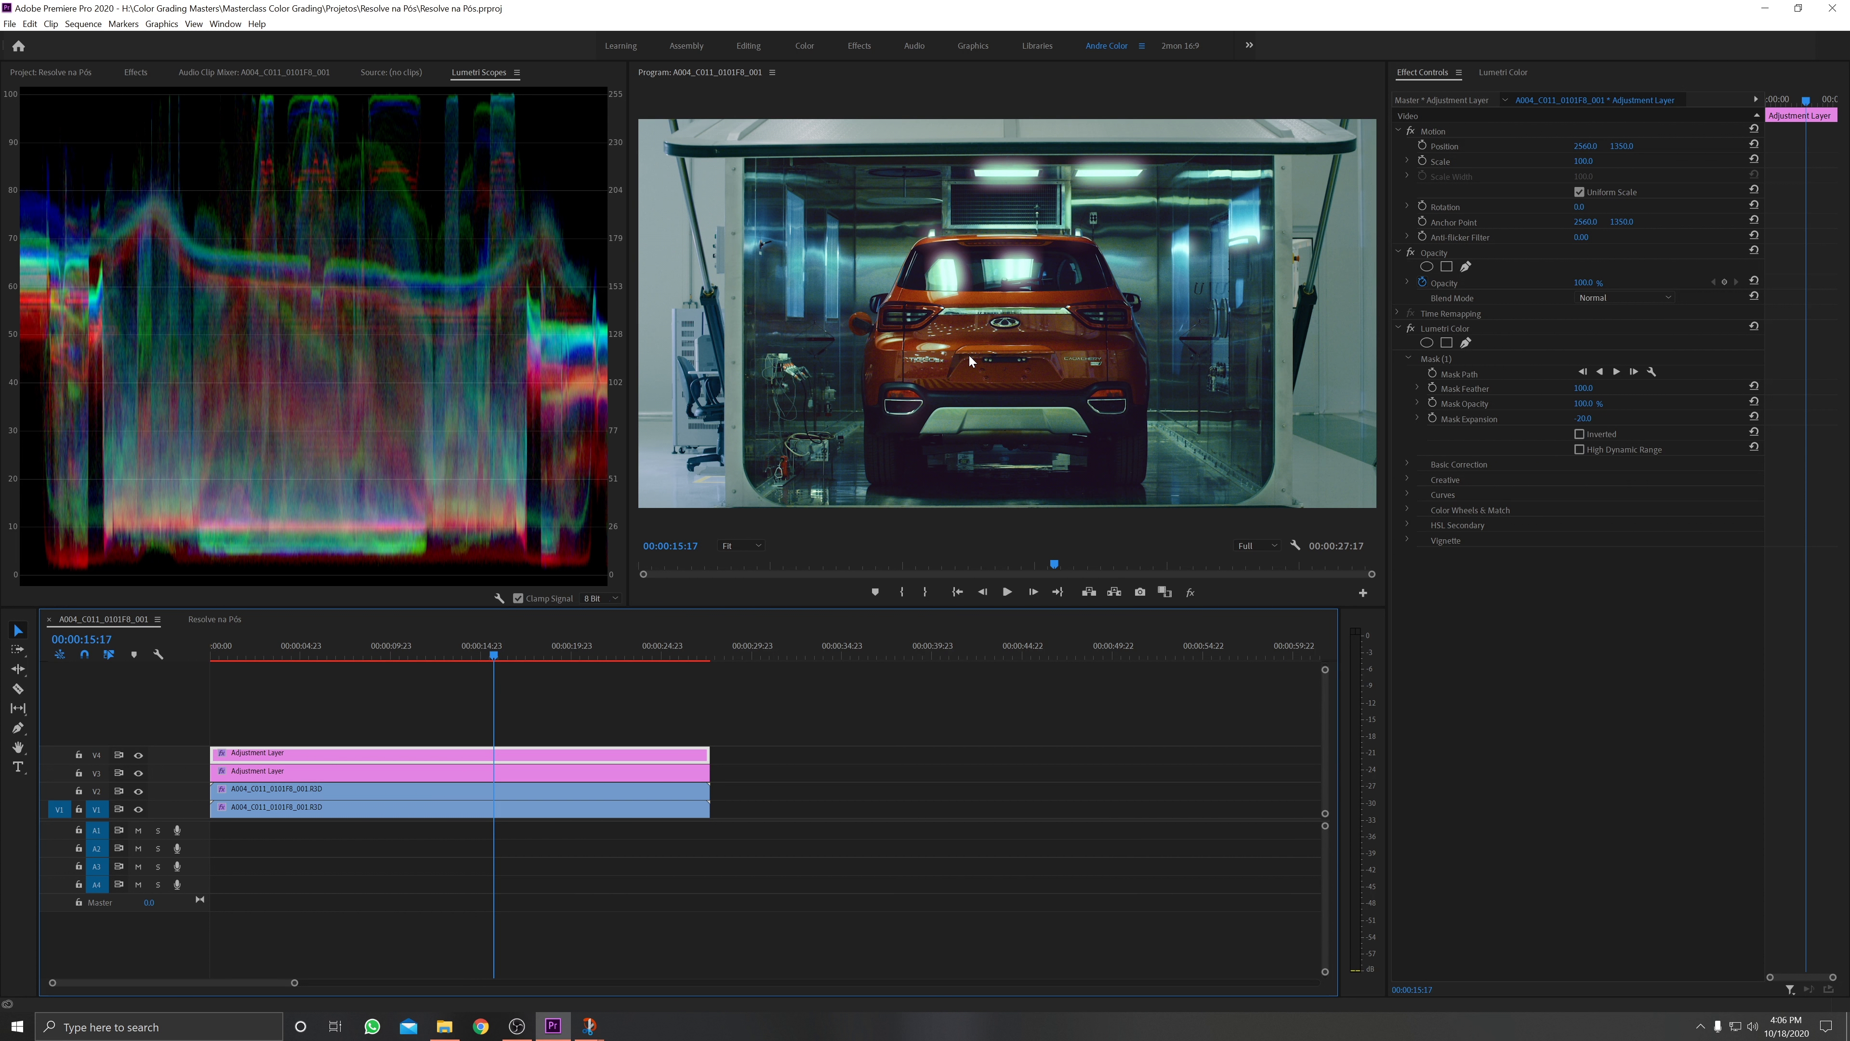
Preview the current sequence full screen, then preview the Resolve na Pós glow version full screen
{"action": "key", "text": "ctrl+grave"}
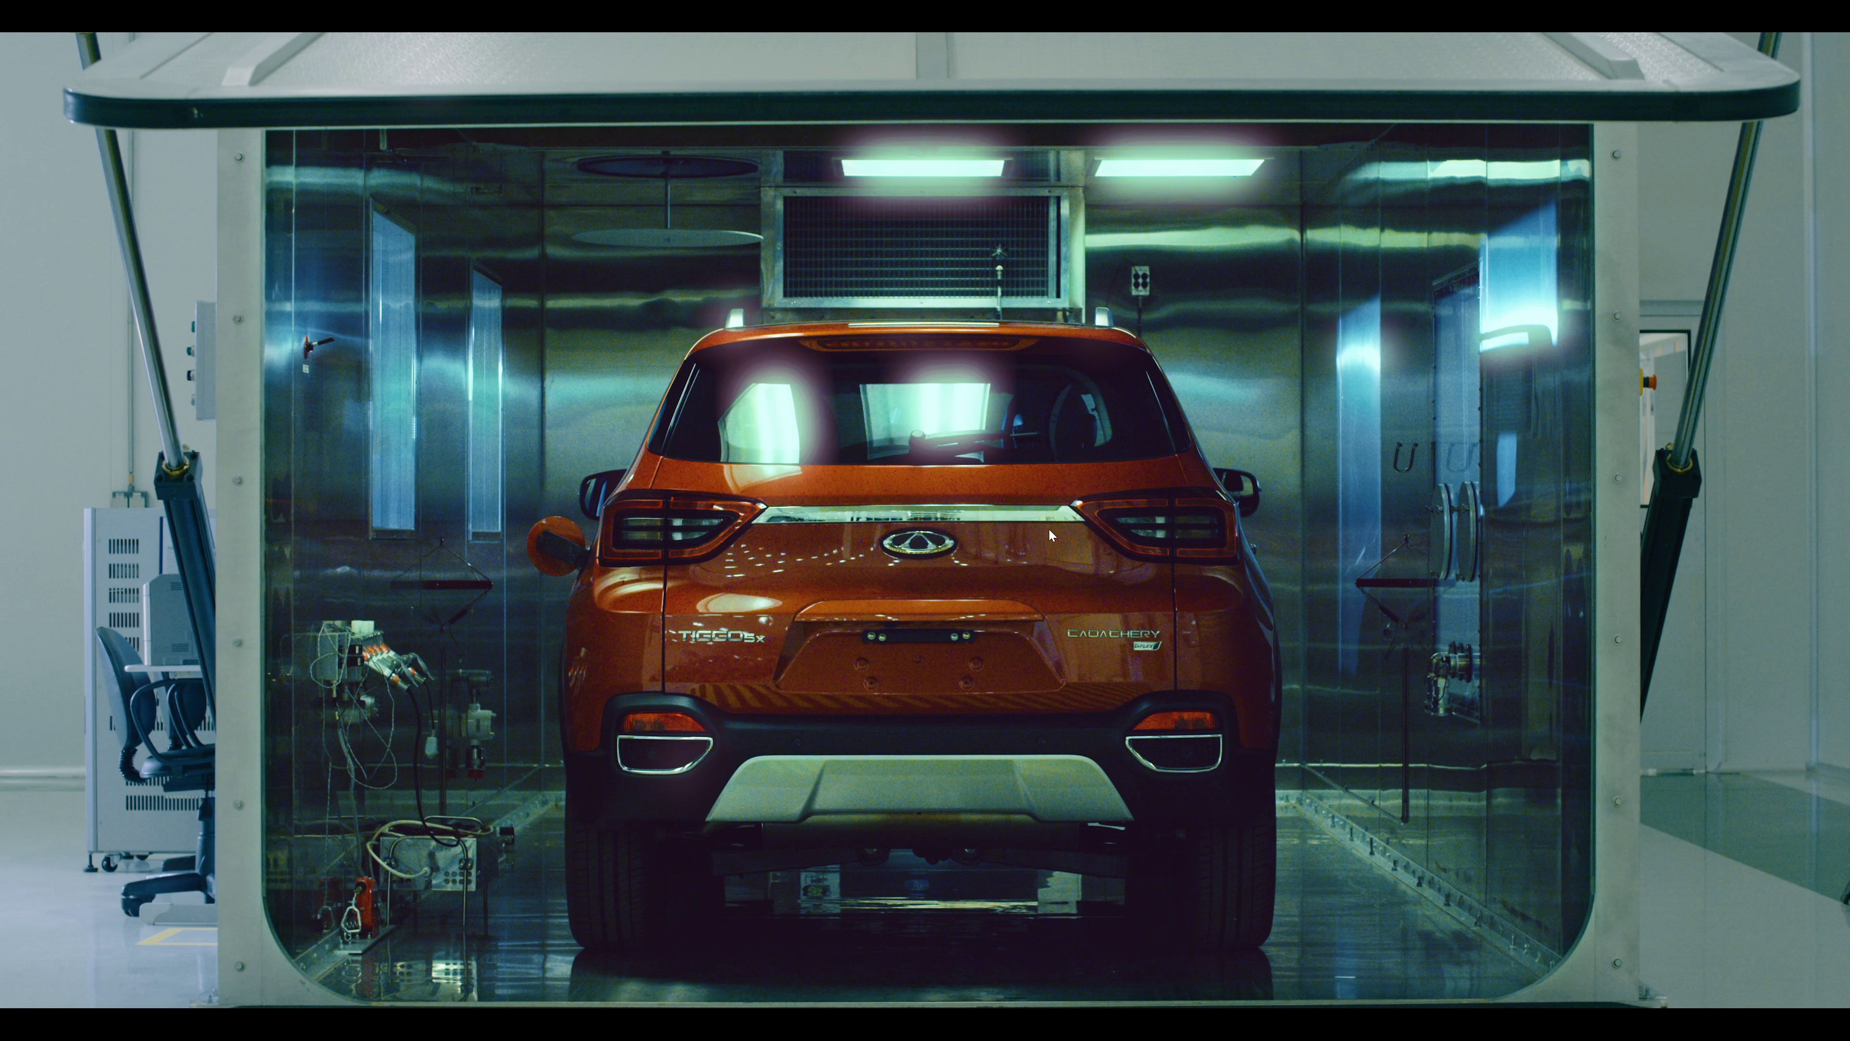
{"action": "key", "text": "ctrl+grave"}
{"action": "left_click", "coordinate": [214, 618]}
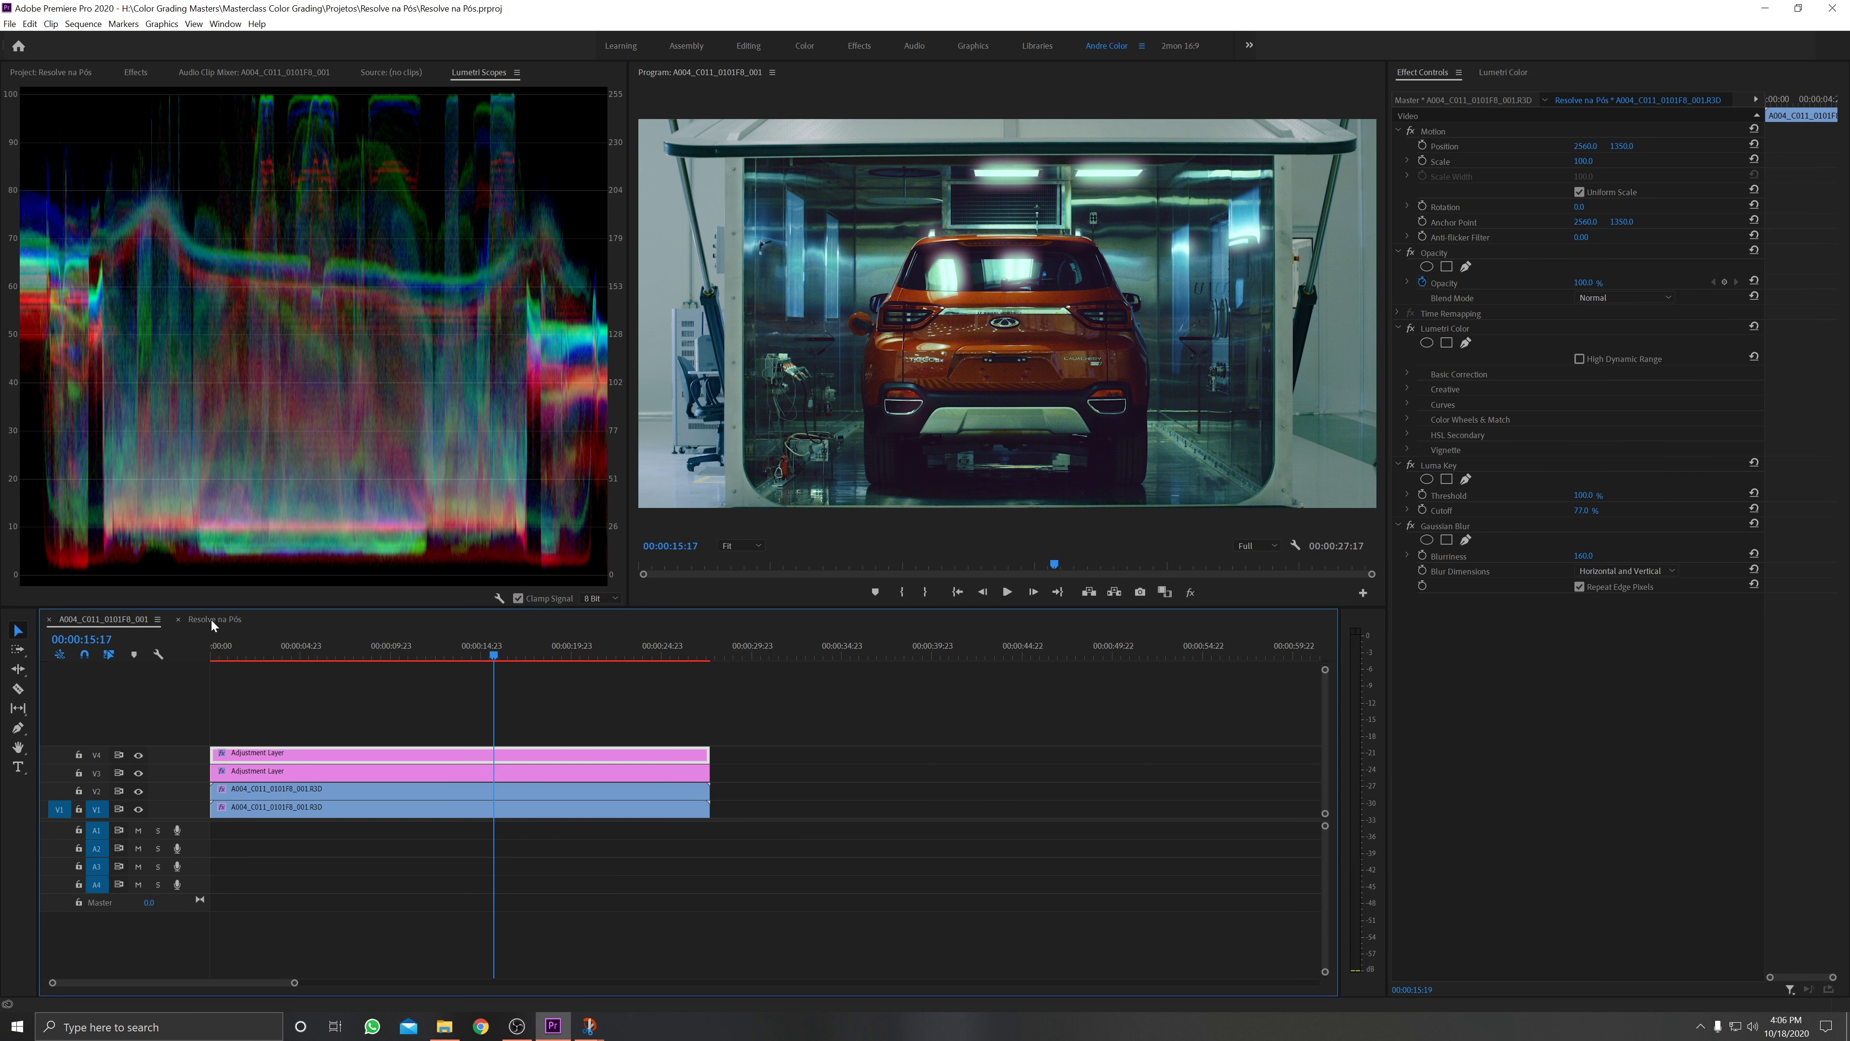
{"action": "key", "text": "ctrl+grave"}
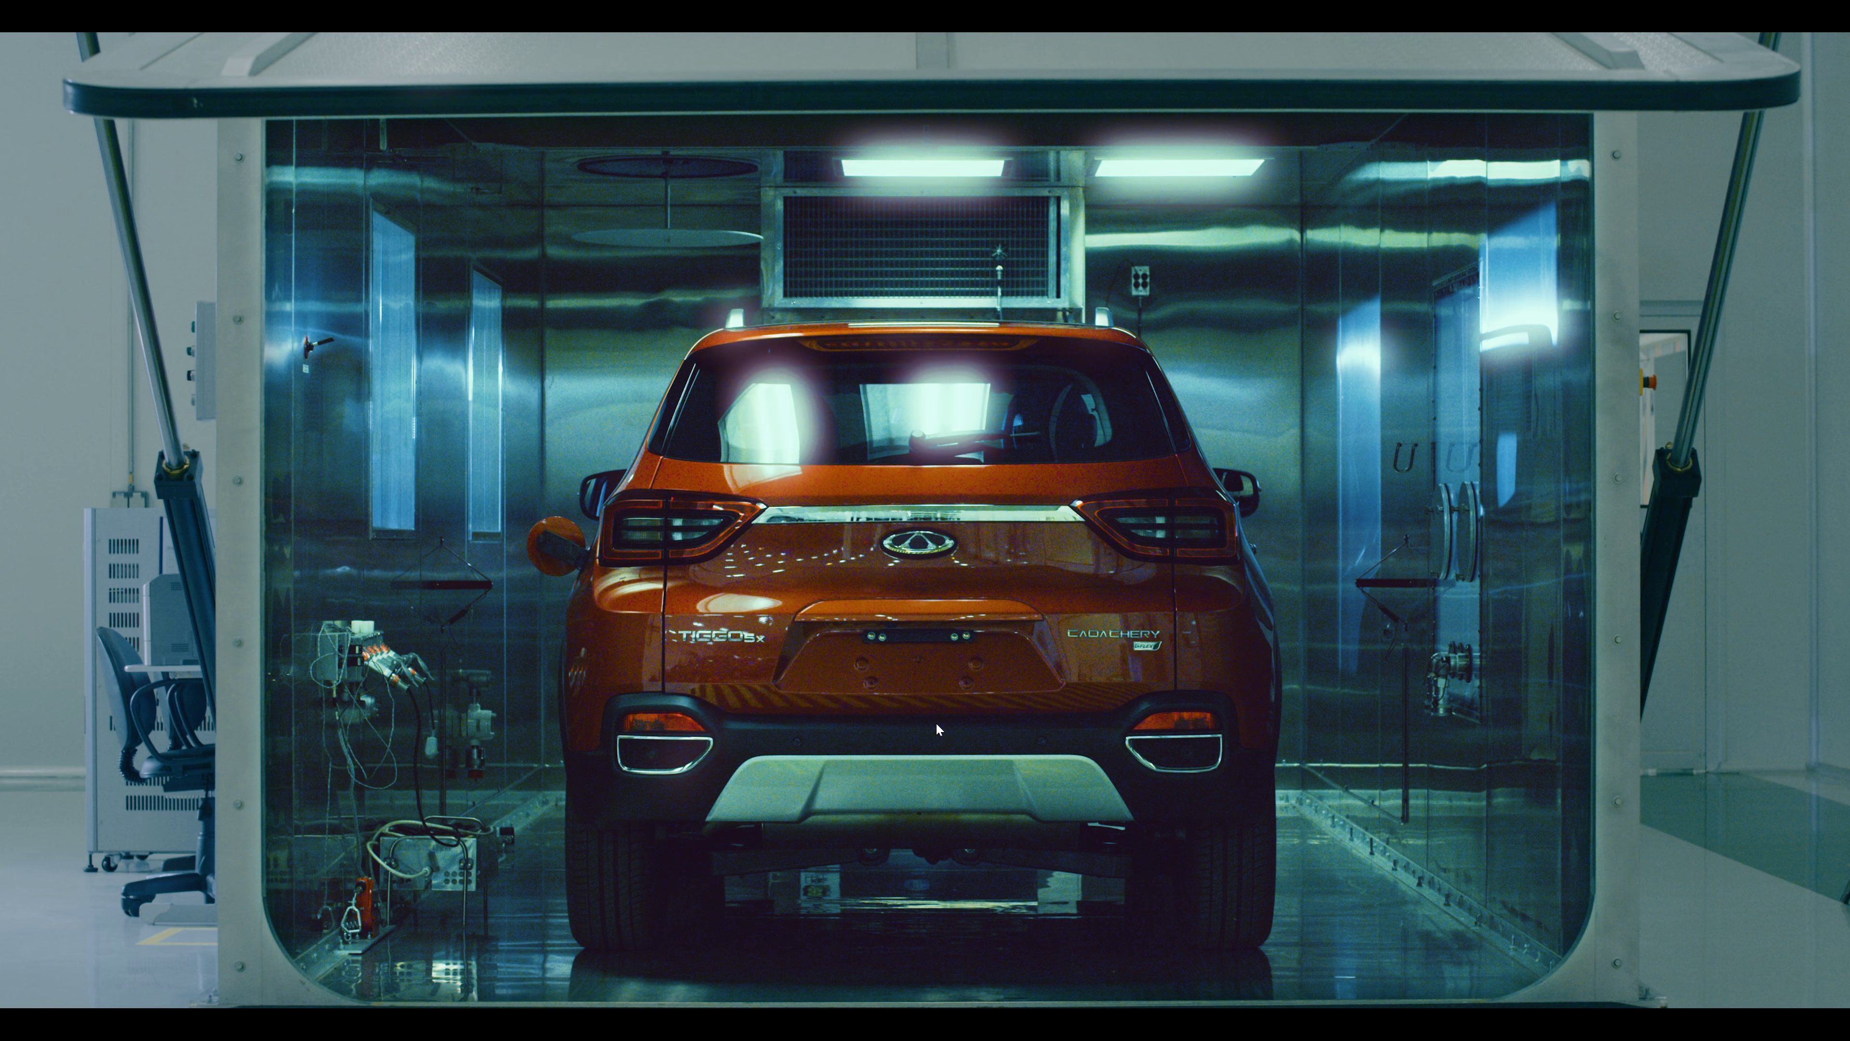
{"action": "key", "text": "ctrl+grave"}
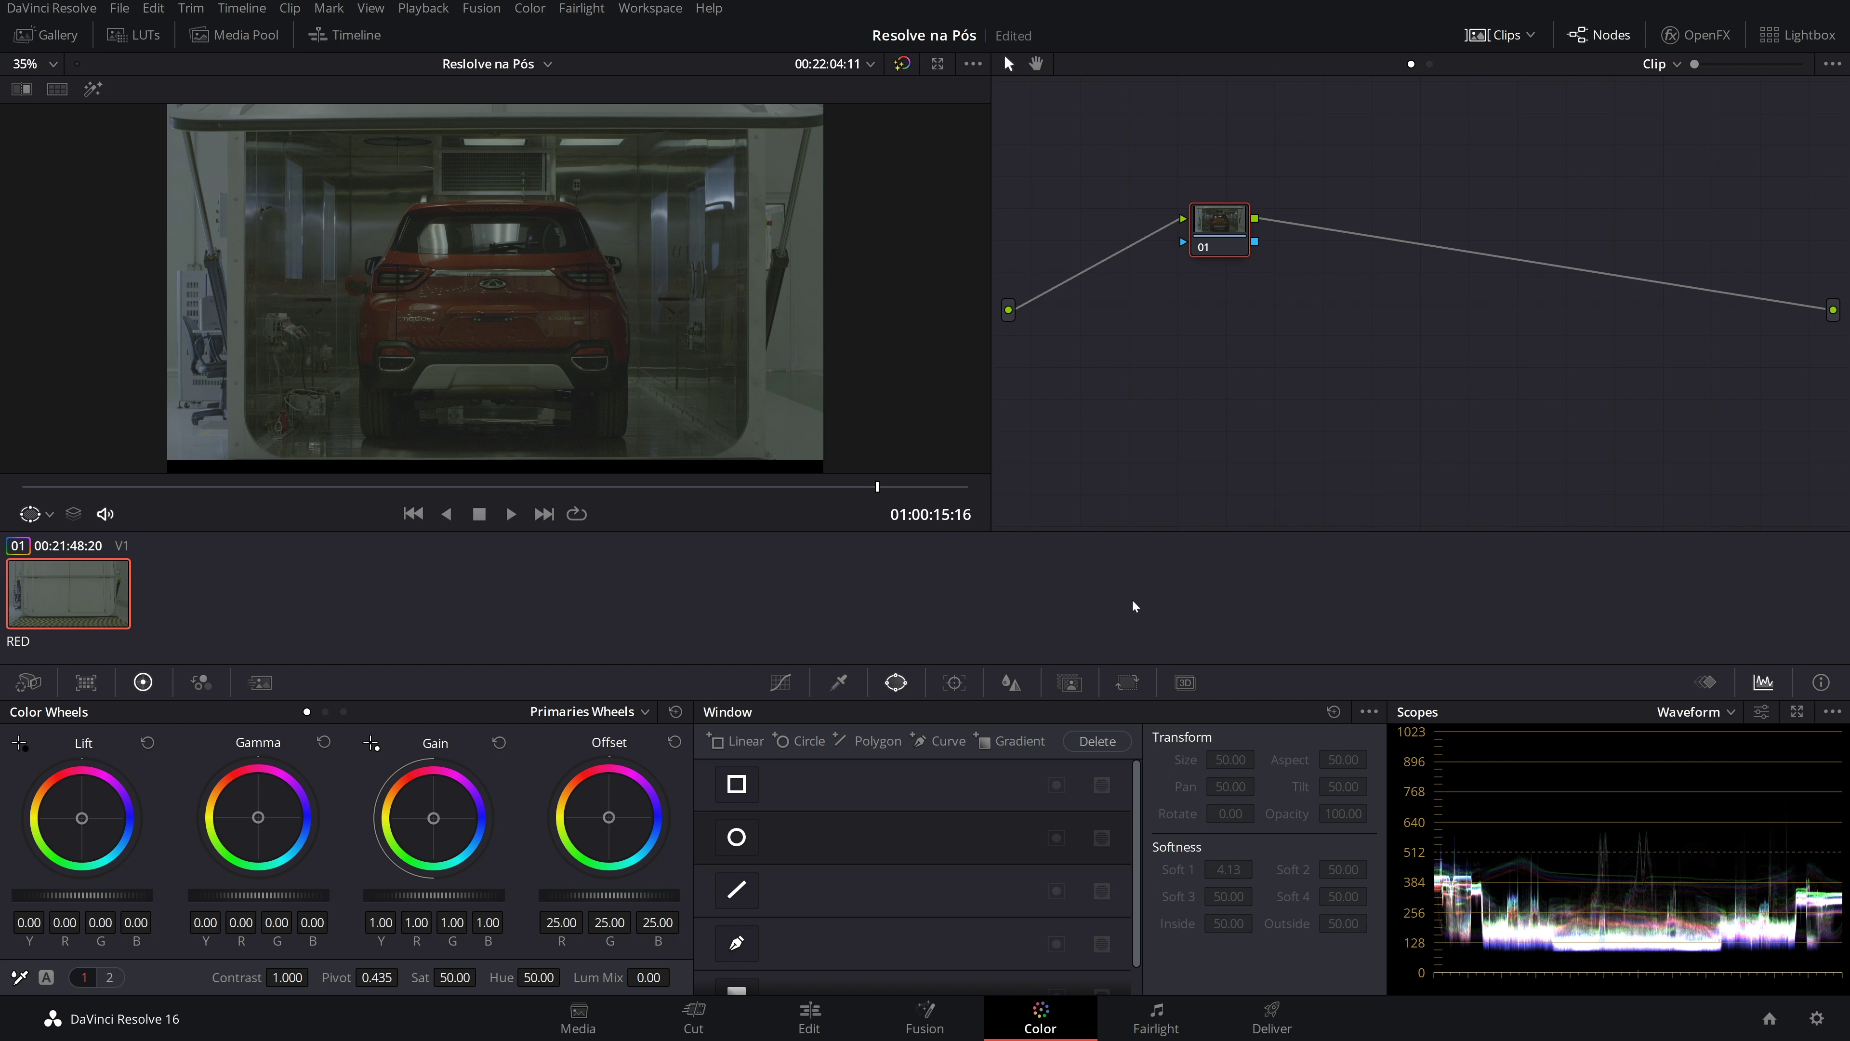
Show the RED clip's Camera Raw settings: camera metadata, REDcolor4, Log3G10
{"action": "left_click", "coordinate": [29, 682]}
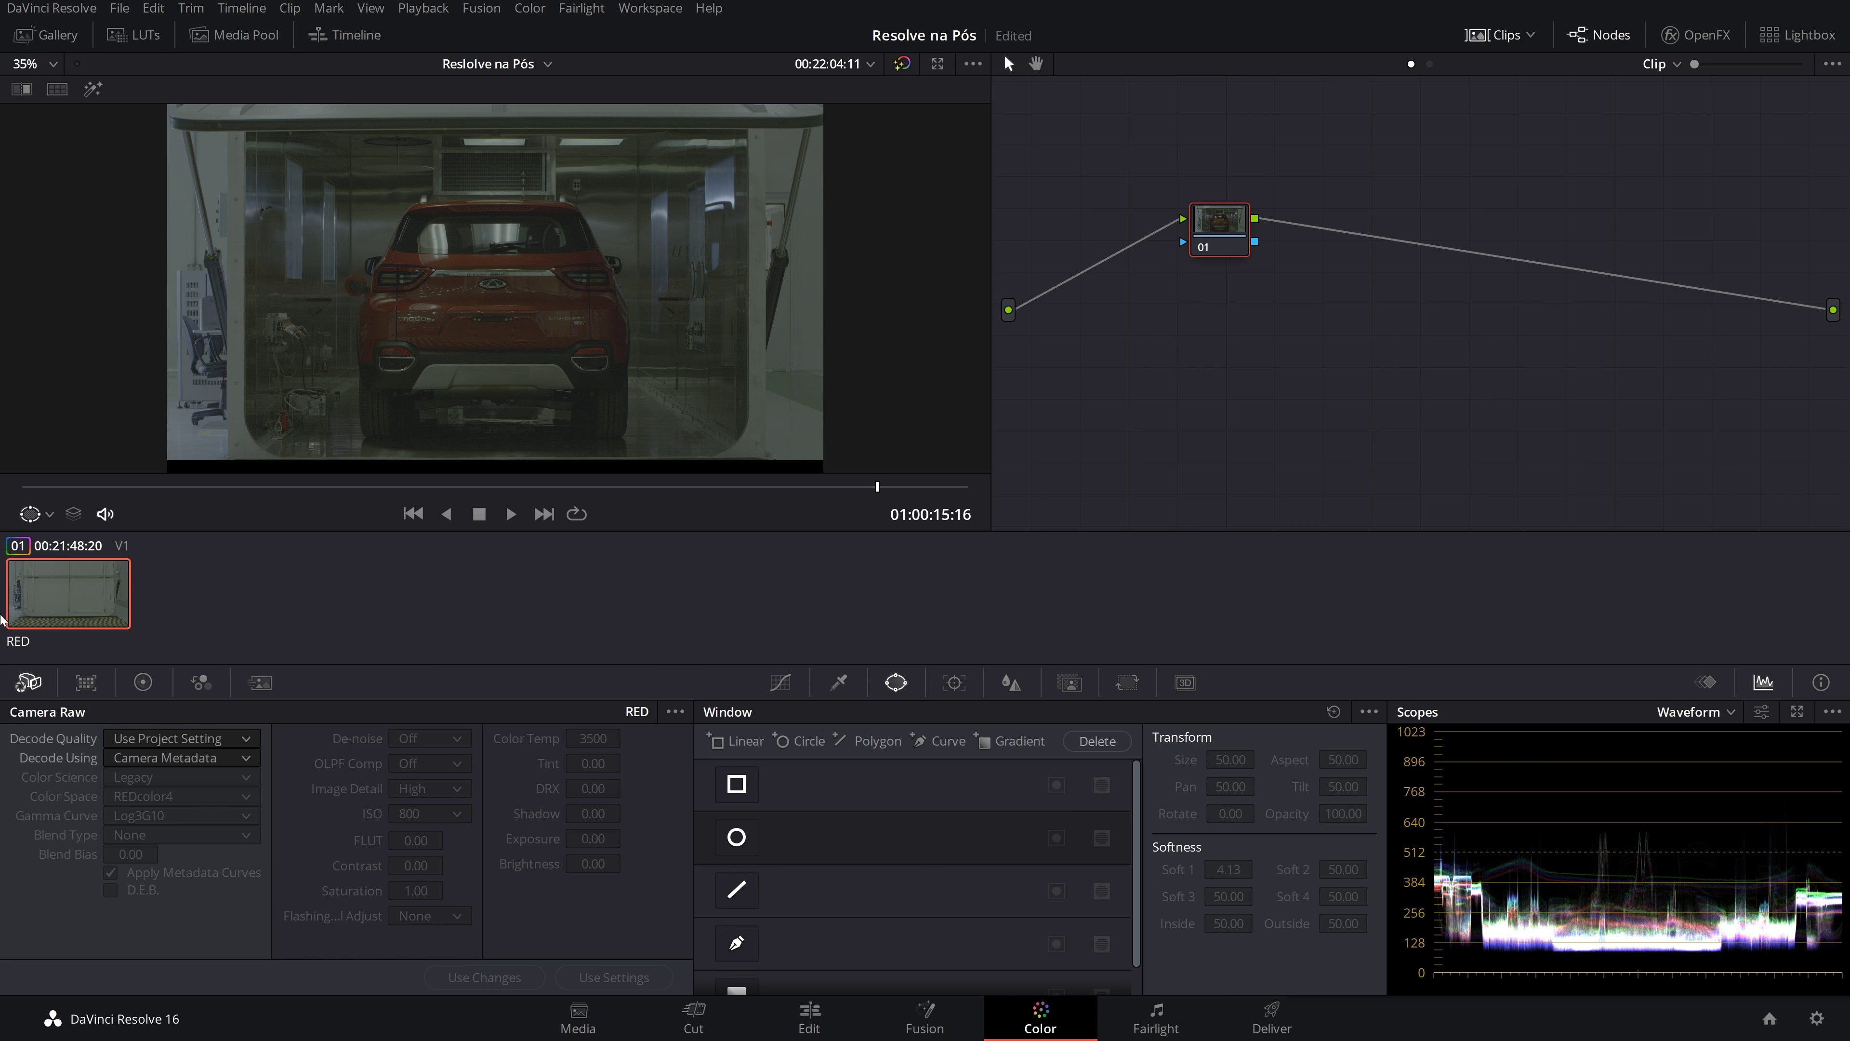
Decode the RED clip from Clip settings in DRAGONcolor2 and REDgamma4, Exposure 0.60, Color Temp 3560
{"action": "left_click", "coordinate": [175, 758]}
{"action": "left_click", "coordinate": [127, 838]}
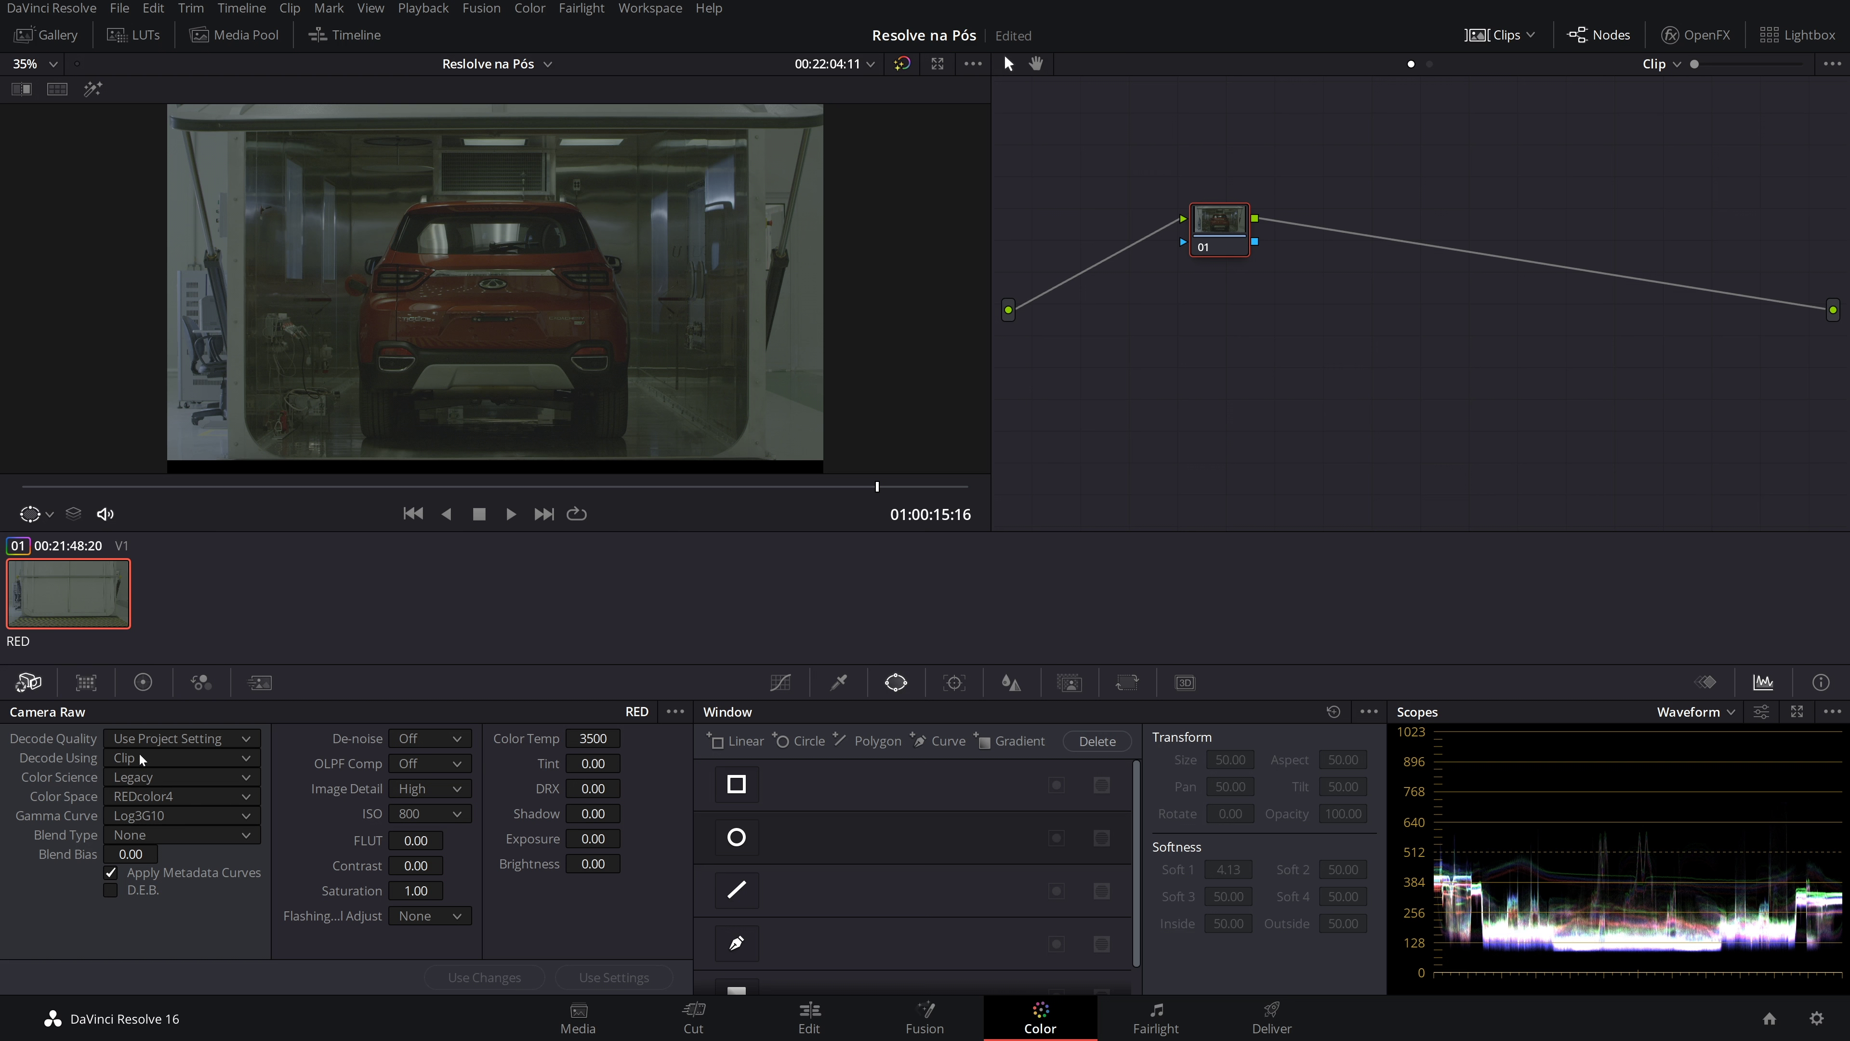
{"action": "left_click", "coordinate": [184, 820]}
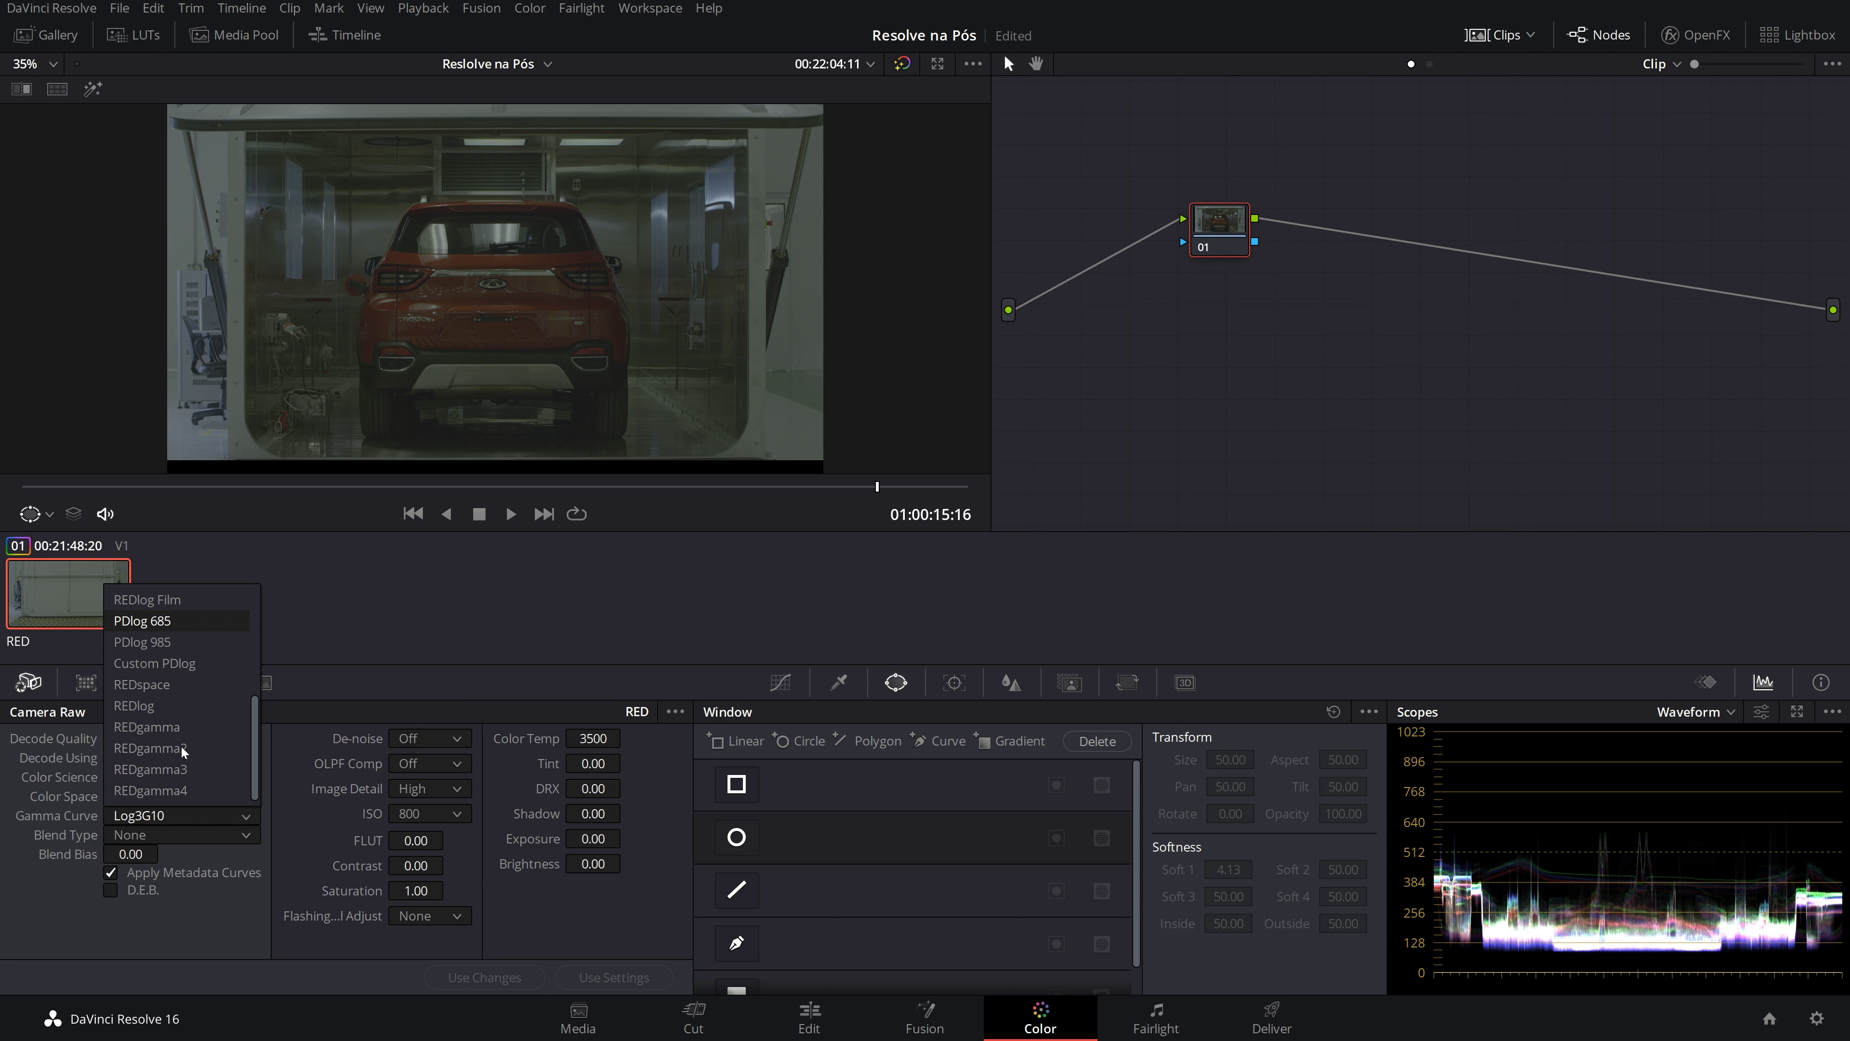
{"action": "left_click", "coordinate": [195, 796]}
{"action": "left_click", "coordinate": [194, 796]}
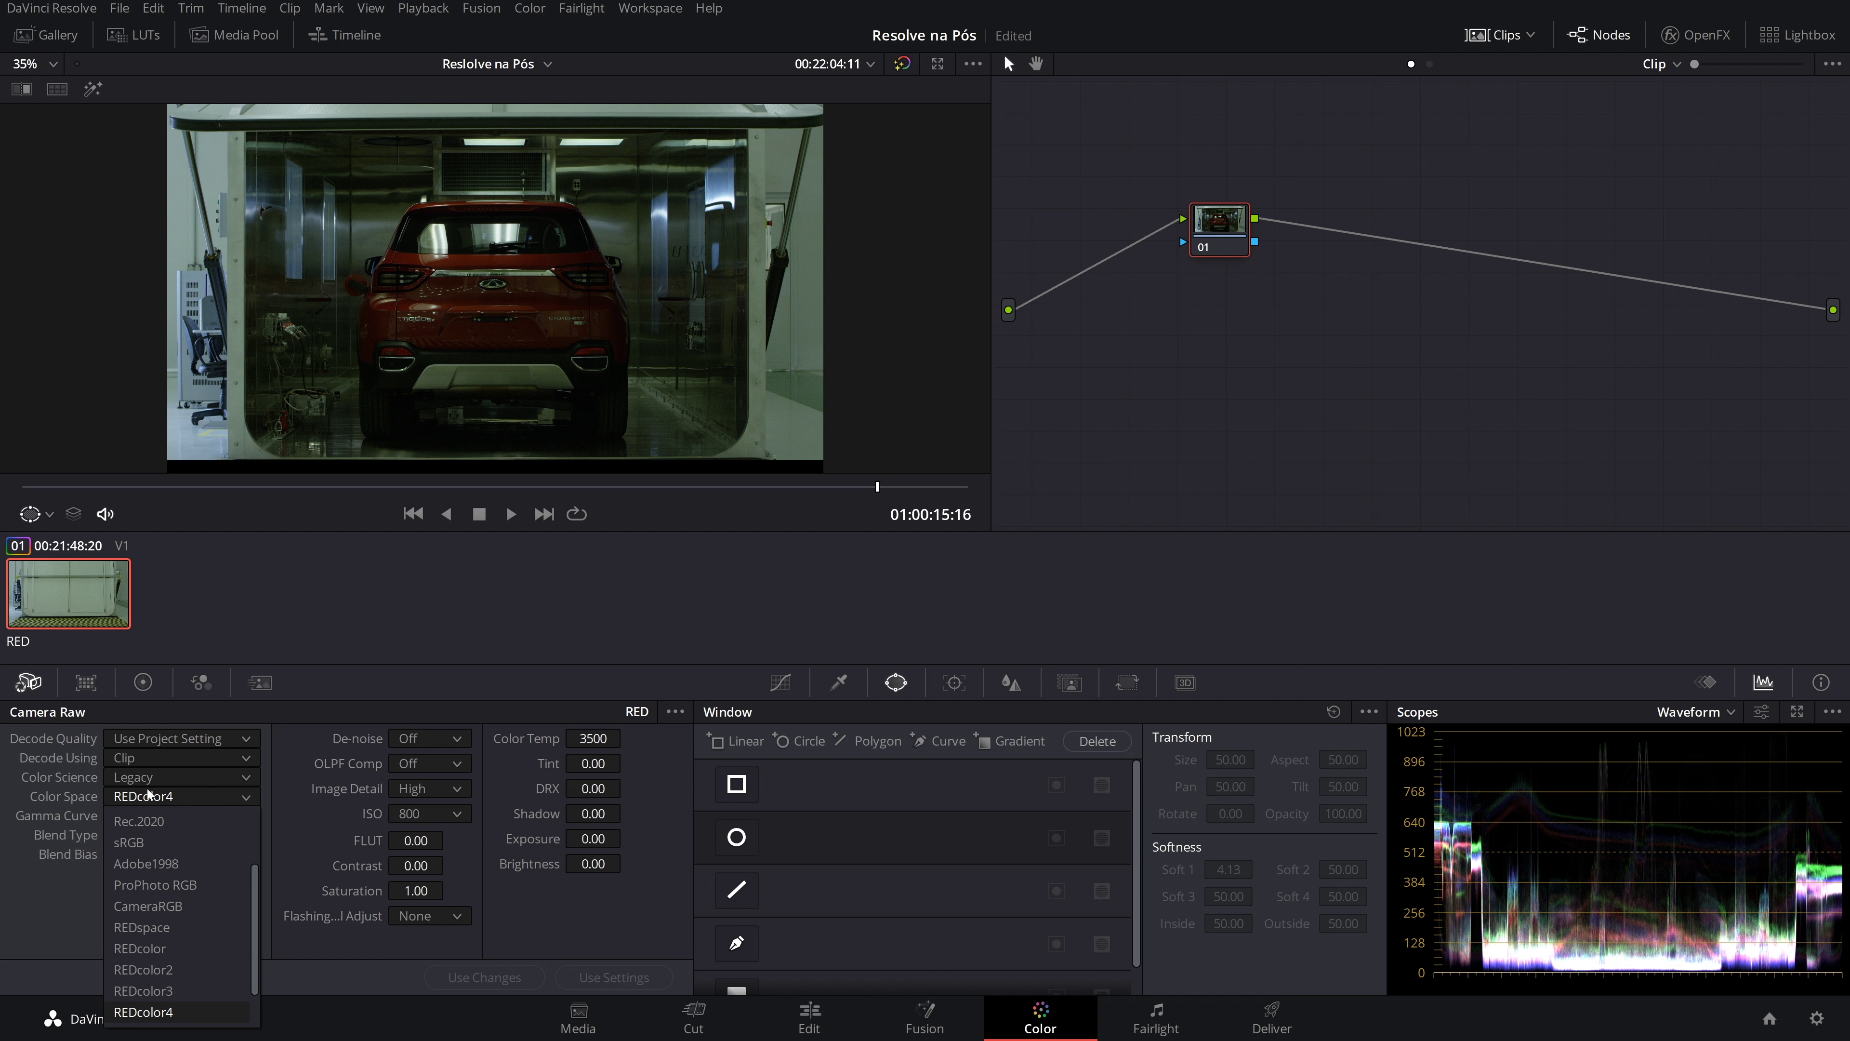
{"action": "left_click", "coordinate": [182, 1011]}
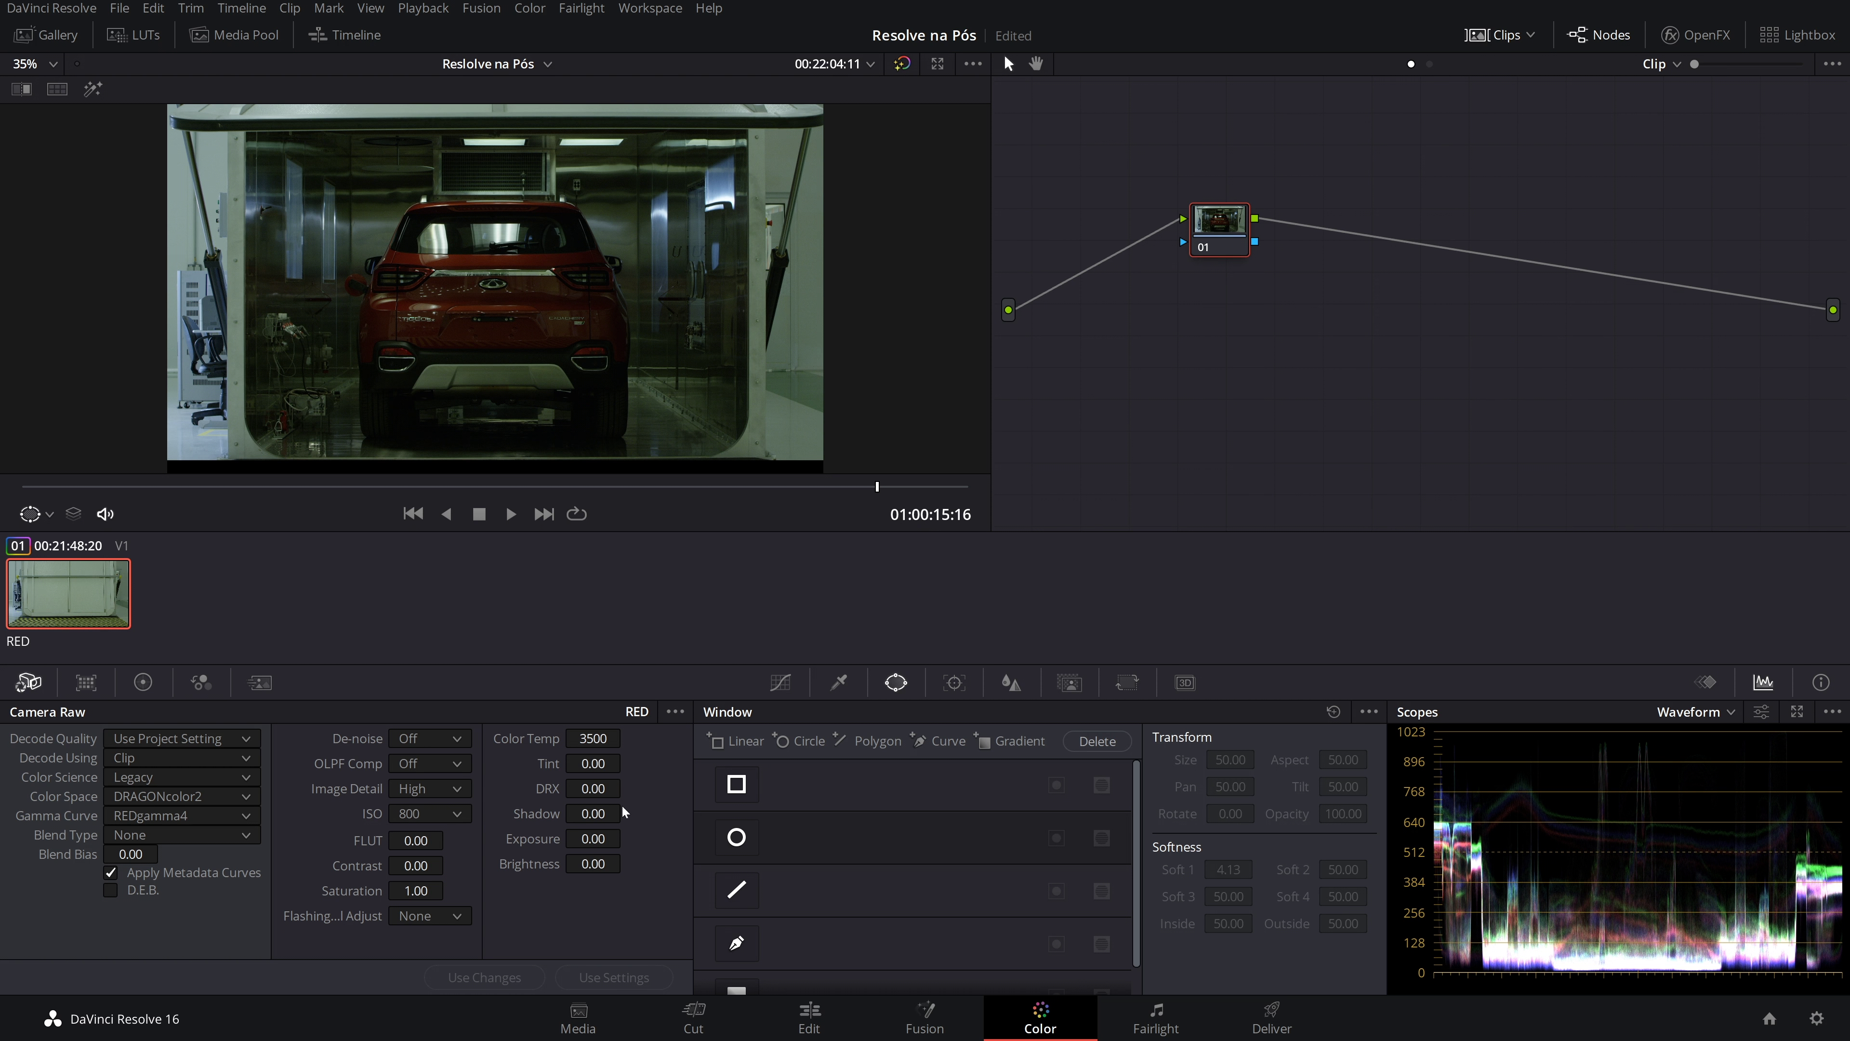
{"action": "left_click_drag", "start_coordinate": [596, 843], "coordinate": [627, 837]}
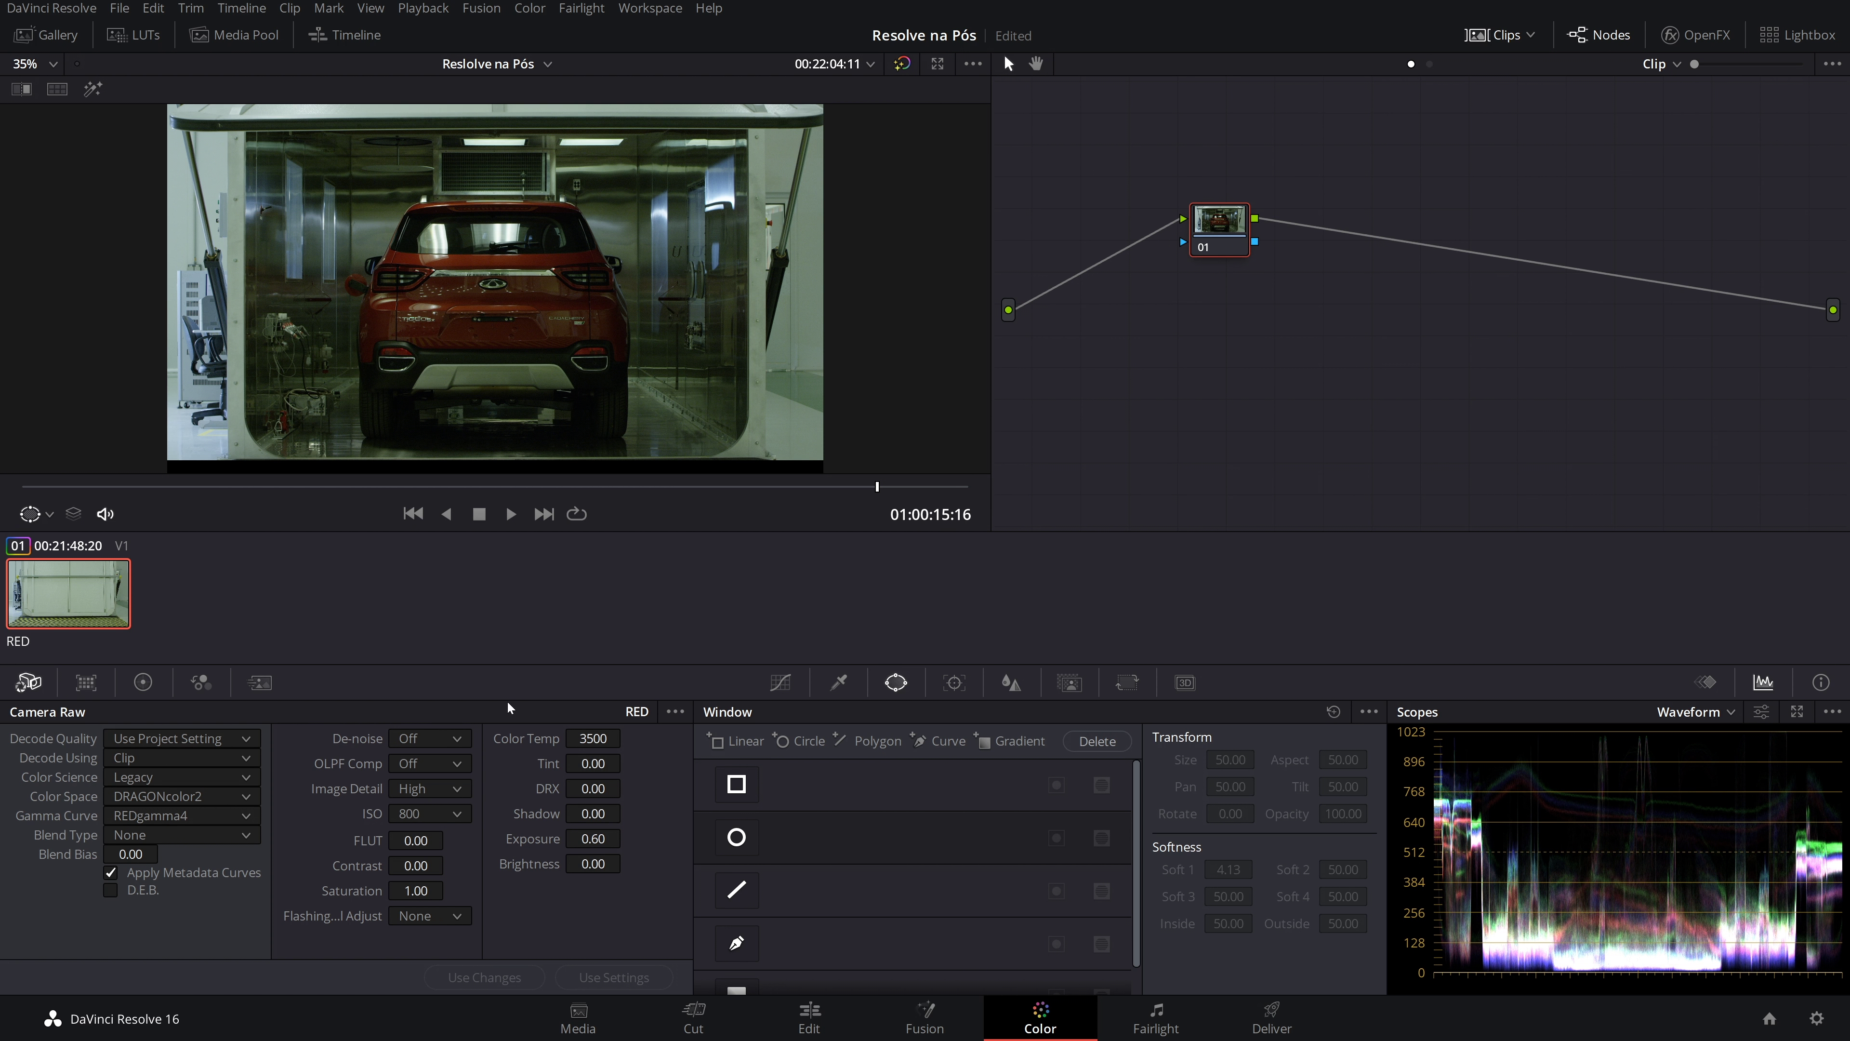
{"action": "left_click_drag", "start_coordinate": [592, 742], "coordinate": [626, 739]}
Set the scopes to High quality and brighten the waveform trace
{"action": "left_click", "coordinate": [1832, 712]}
{"action": "mouse_move", "coordinate": [1714, 800]}
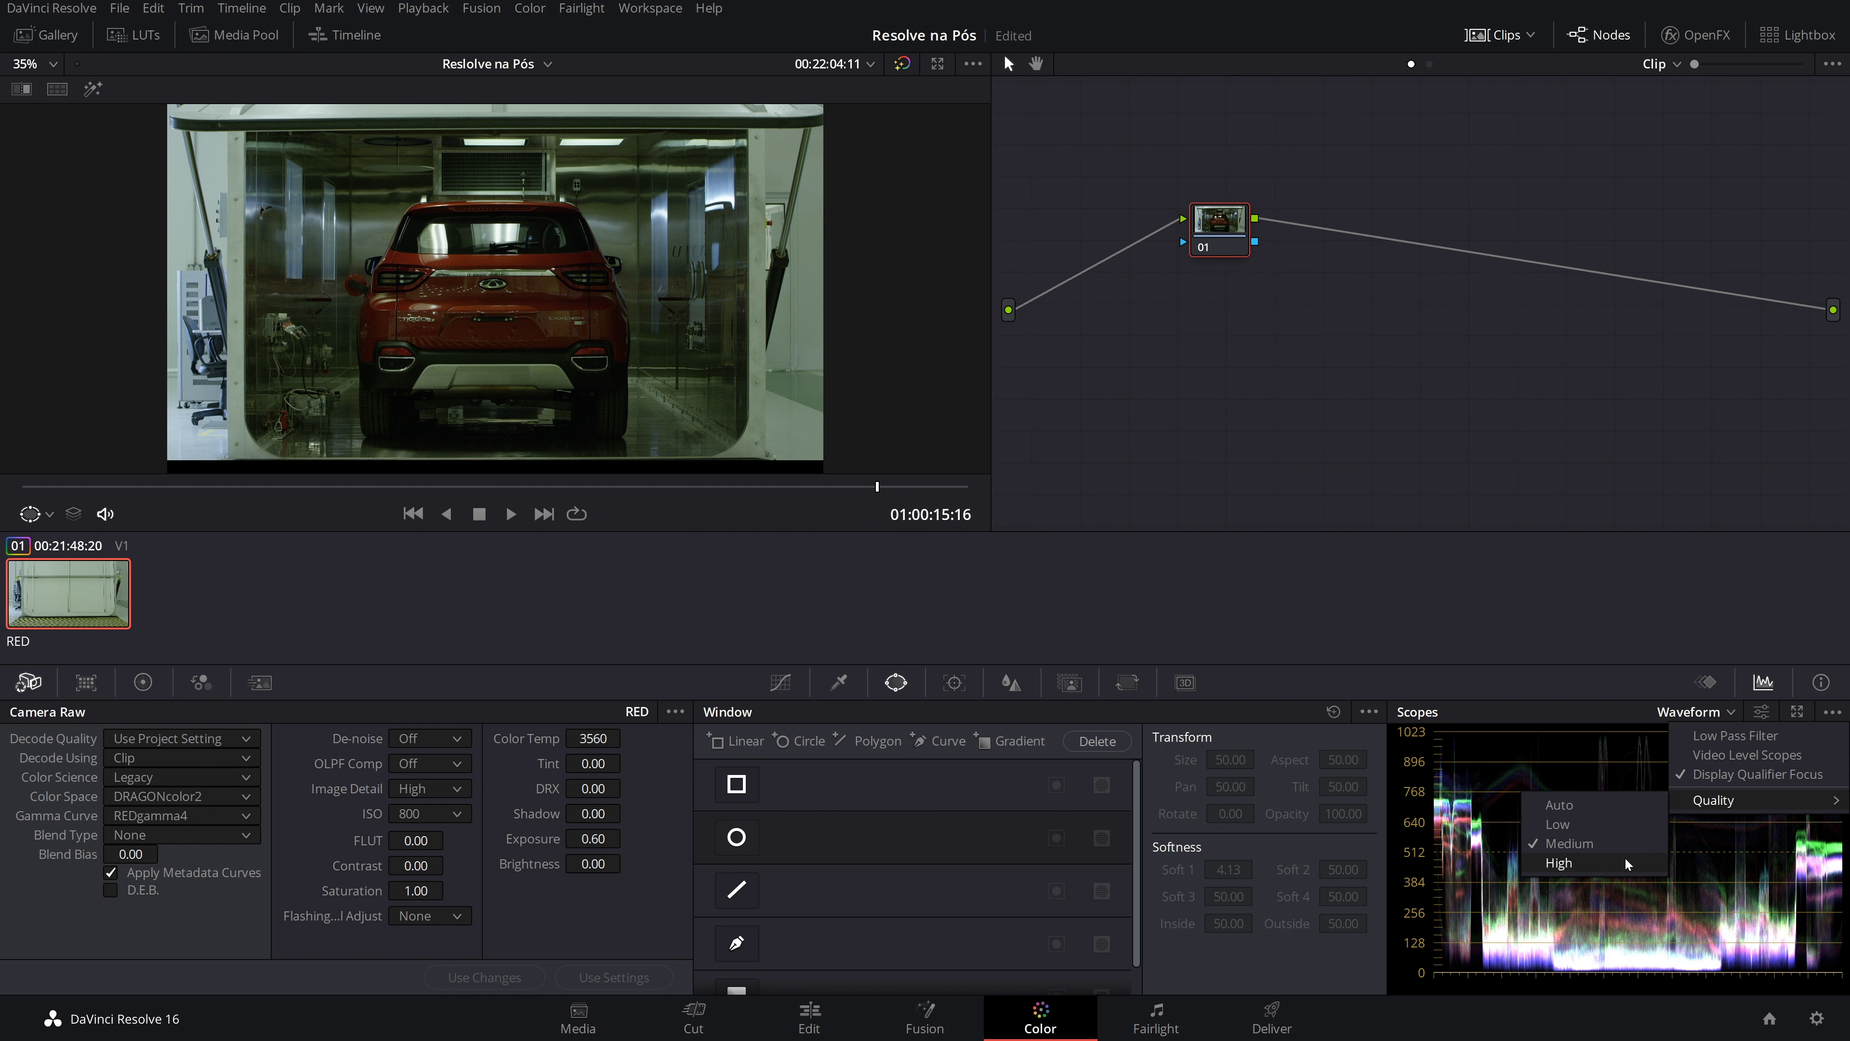
{"action": "left_click", "coordinate": [1574, 862]}
{"action": "left_click", "coordinate": [1832, 712]}
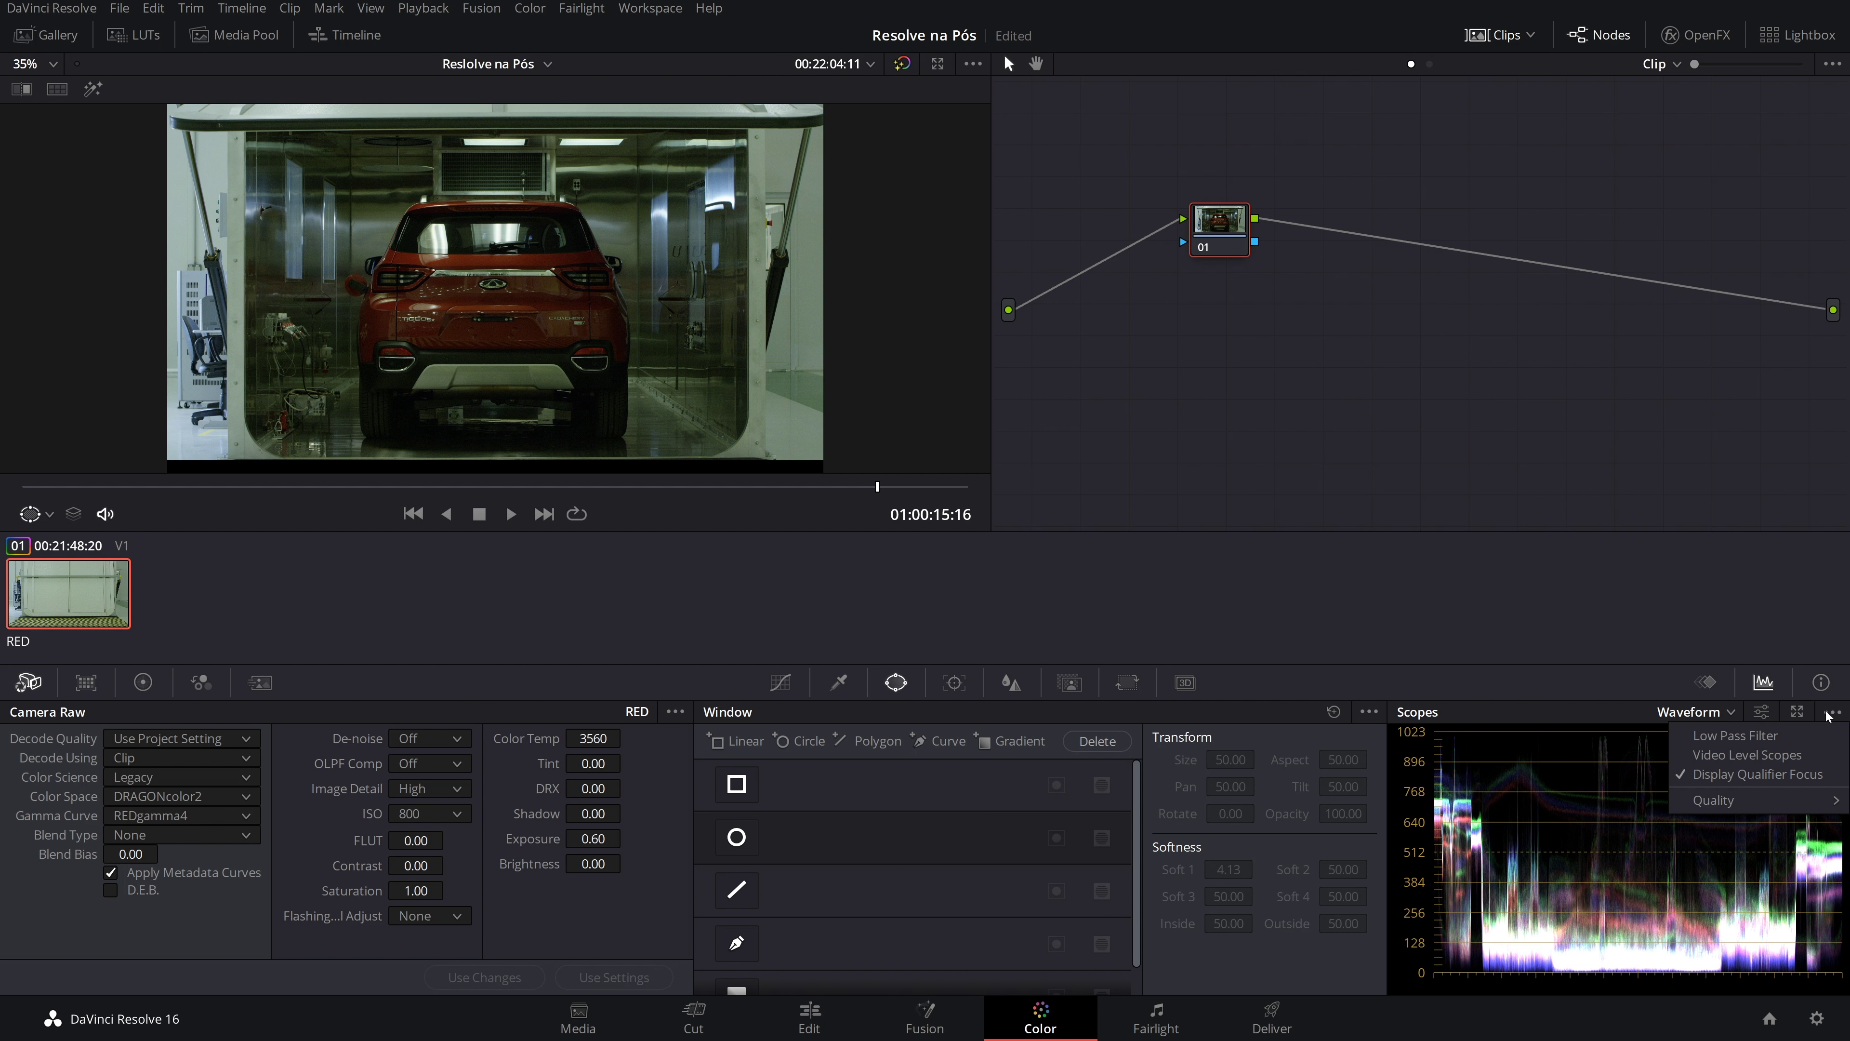
{"action": "left_click", "coordinate": [1761, 712]}
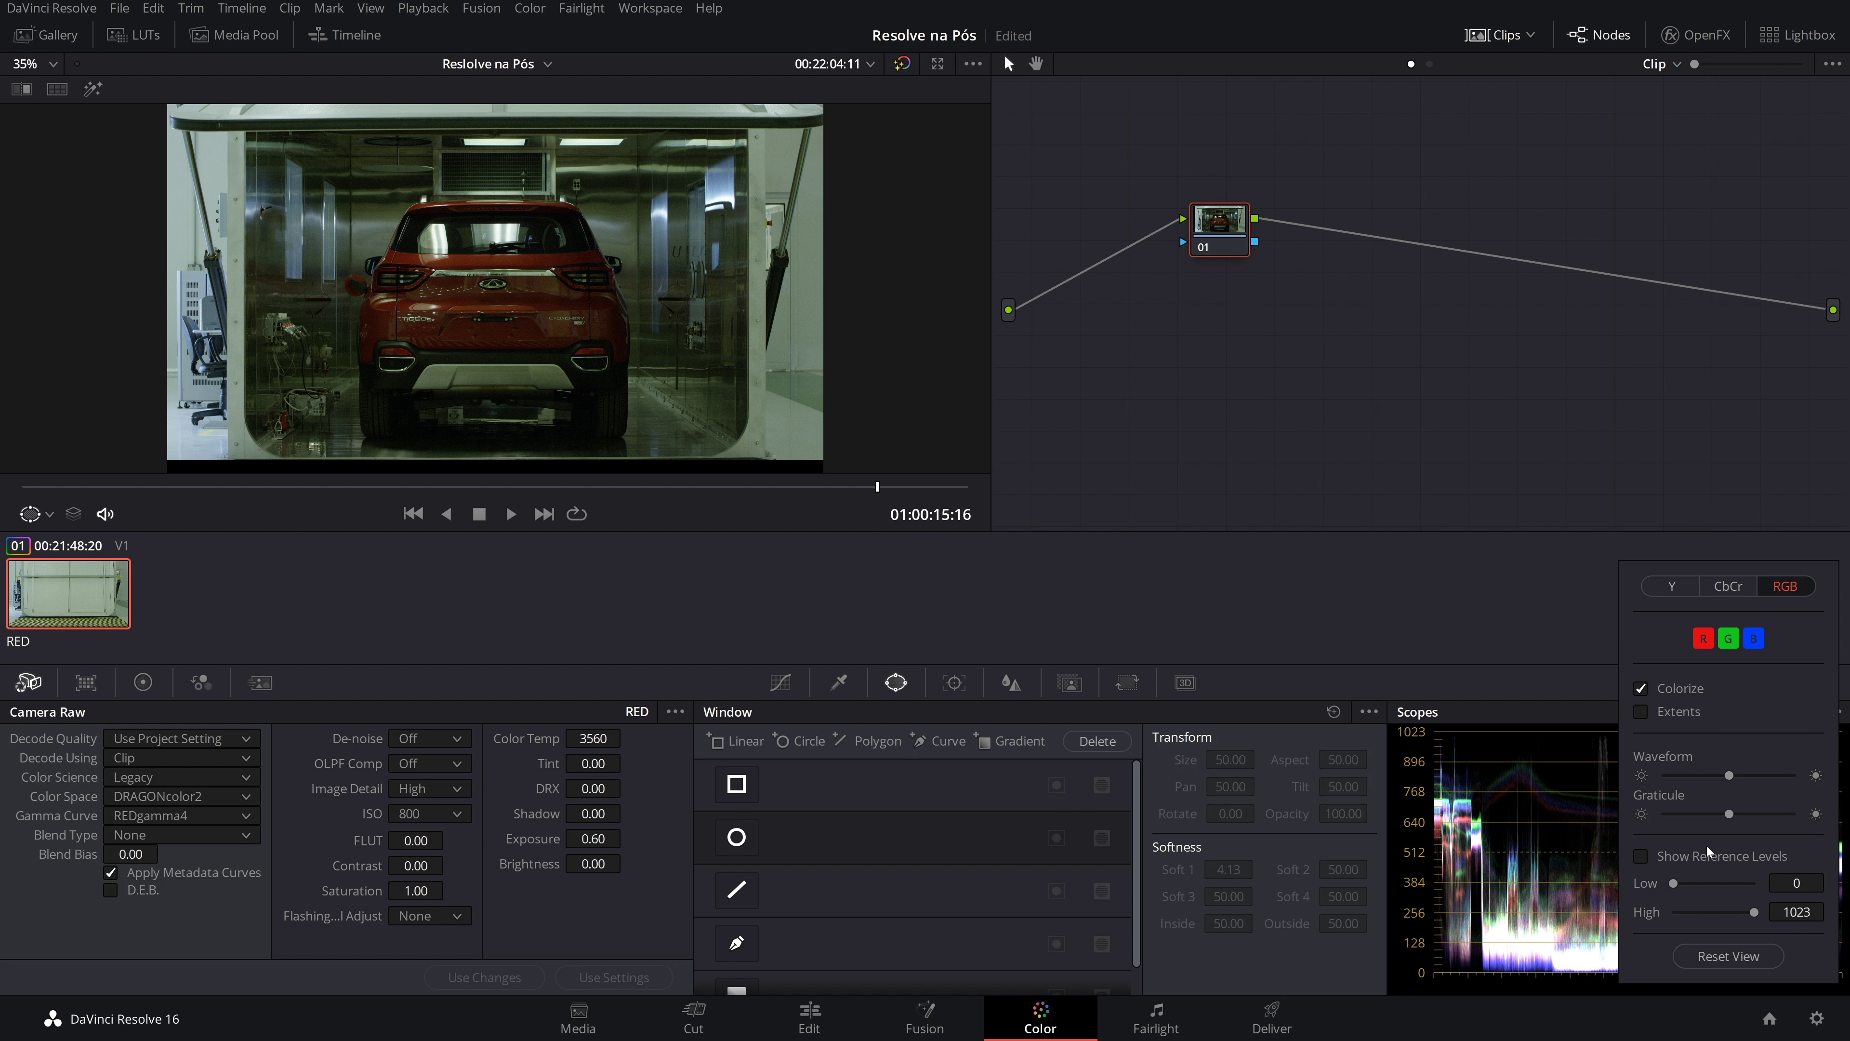
{"action": "left_click_drag", "start_coordinate": [1729, 775], "coordinate": [1759, 776]}
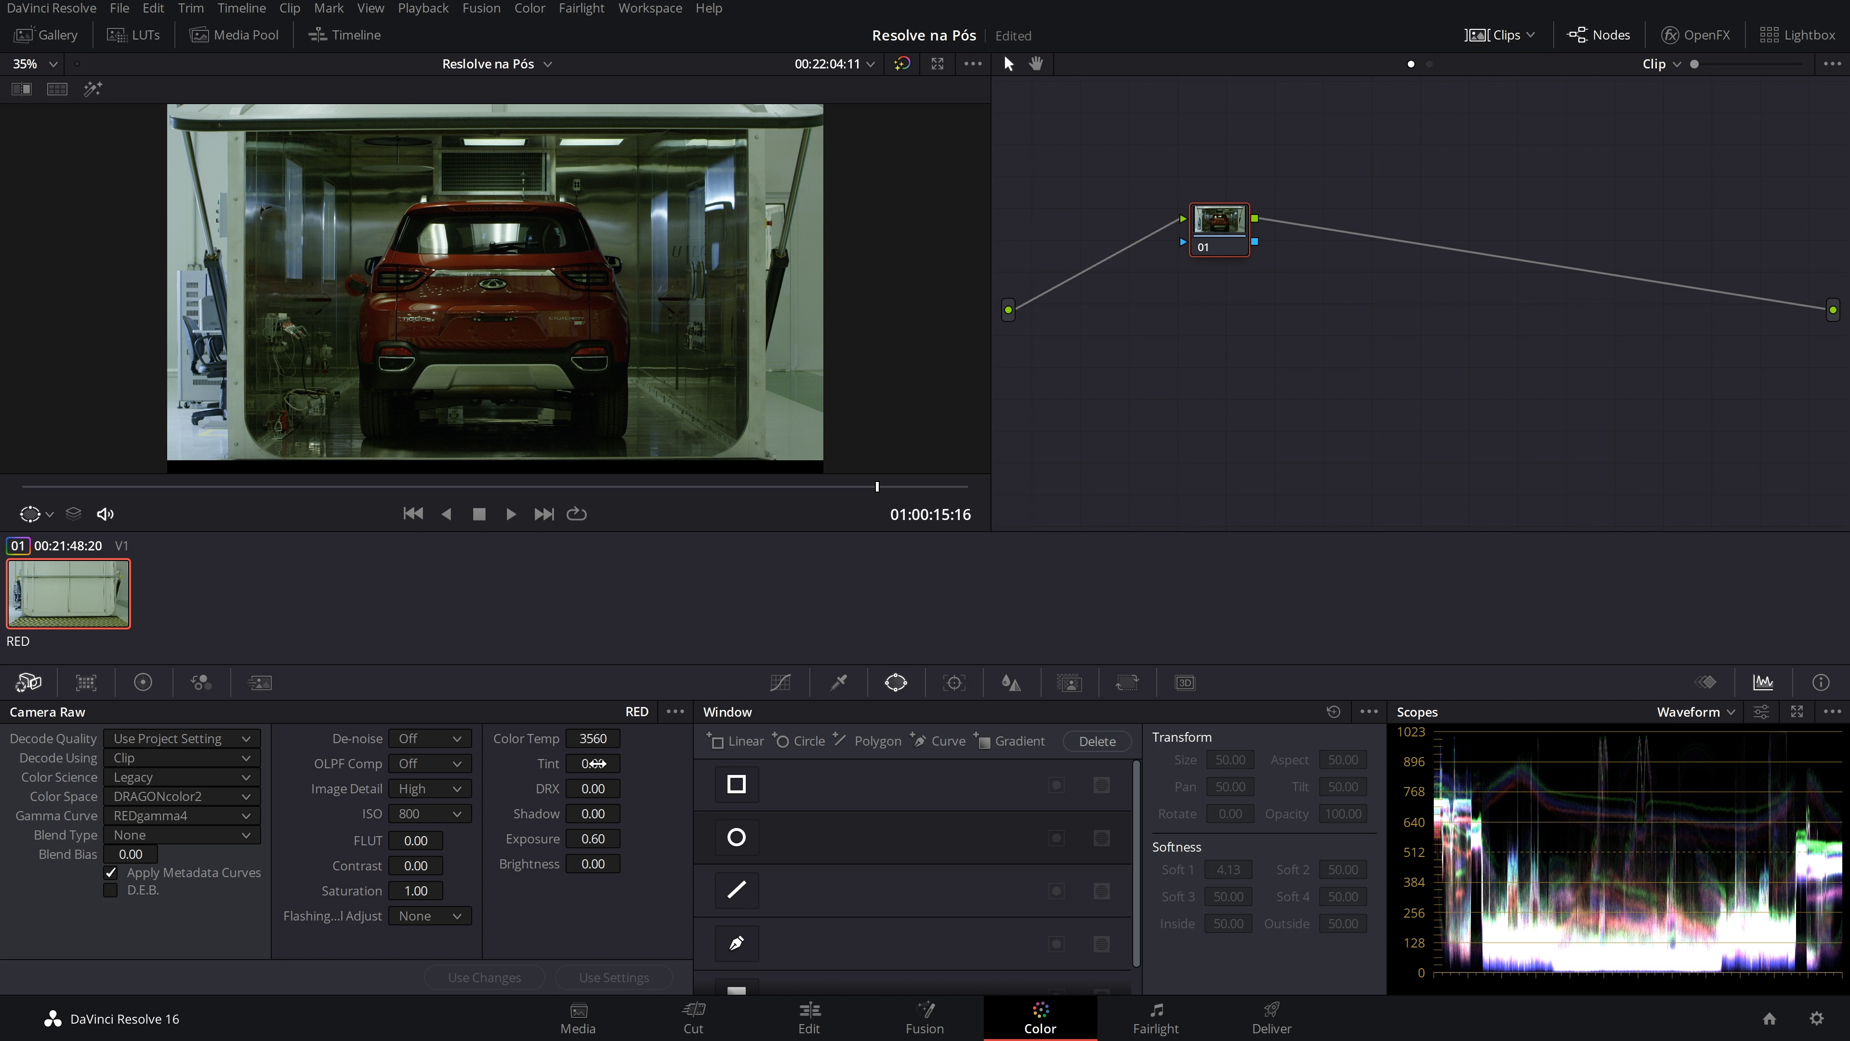
Set Color Temp to 3930 and Tint to -13.94, then check a later frame
{"action": "mouse_move", "coordinate": [594, 738]}
{"action": "left_mouse_down"}
{"action": "mouse_move", "coordinate": [627, 737]}
{"action": "mouse_move", "coordinate": [583, 763]}
{"action": "mouse_move", "coordinate": [823, 488]}
{"action": "mouse_move", "coordinate": [613, 486]}
{"action": "left_mouse_up"}
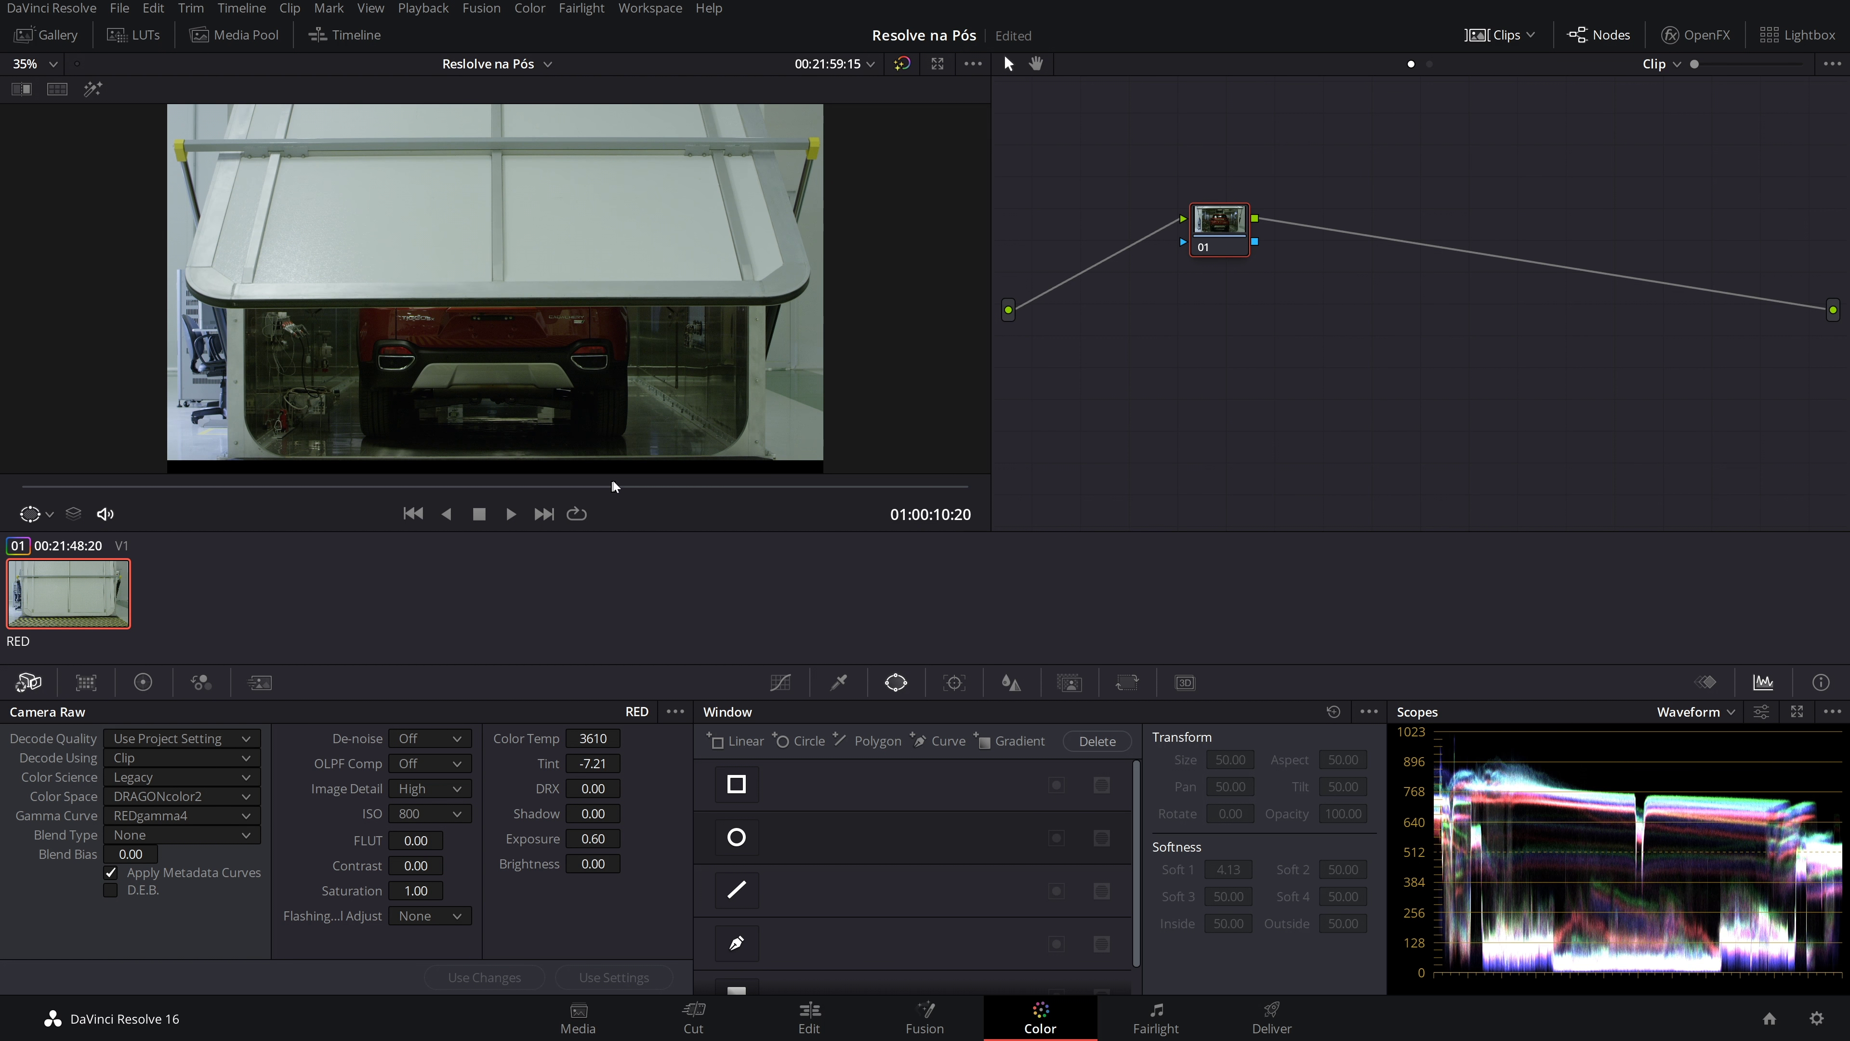
{"action": "mouse_move", "coordinate": [626, 763]}
{"action": "left_mouse_down"}
{"action": "mouse_move", "coordinate": [605, 739]}
{"action": "mouse_move", "coordinate": [572, 763]}
{"action": "mouse_move", "coordinate": [638, 738]}
{"action": "mouse_move", "coordinate": [583, 738]}
{"action": "mouse_move", "coordinate": [575, 764]}
{"action": "left_mouse_up"}
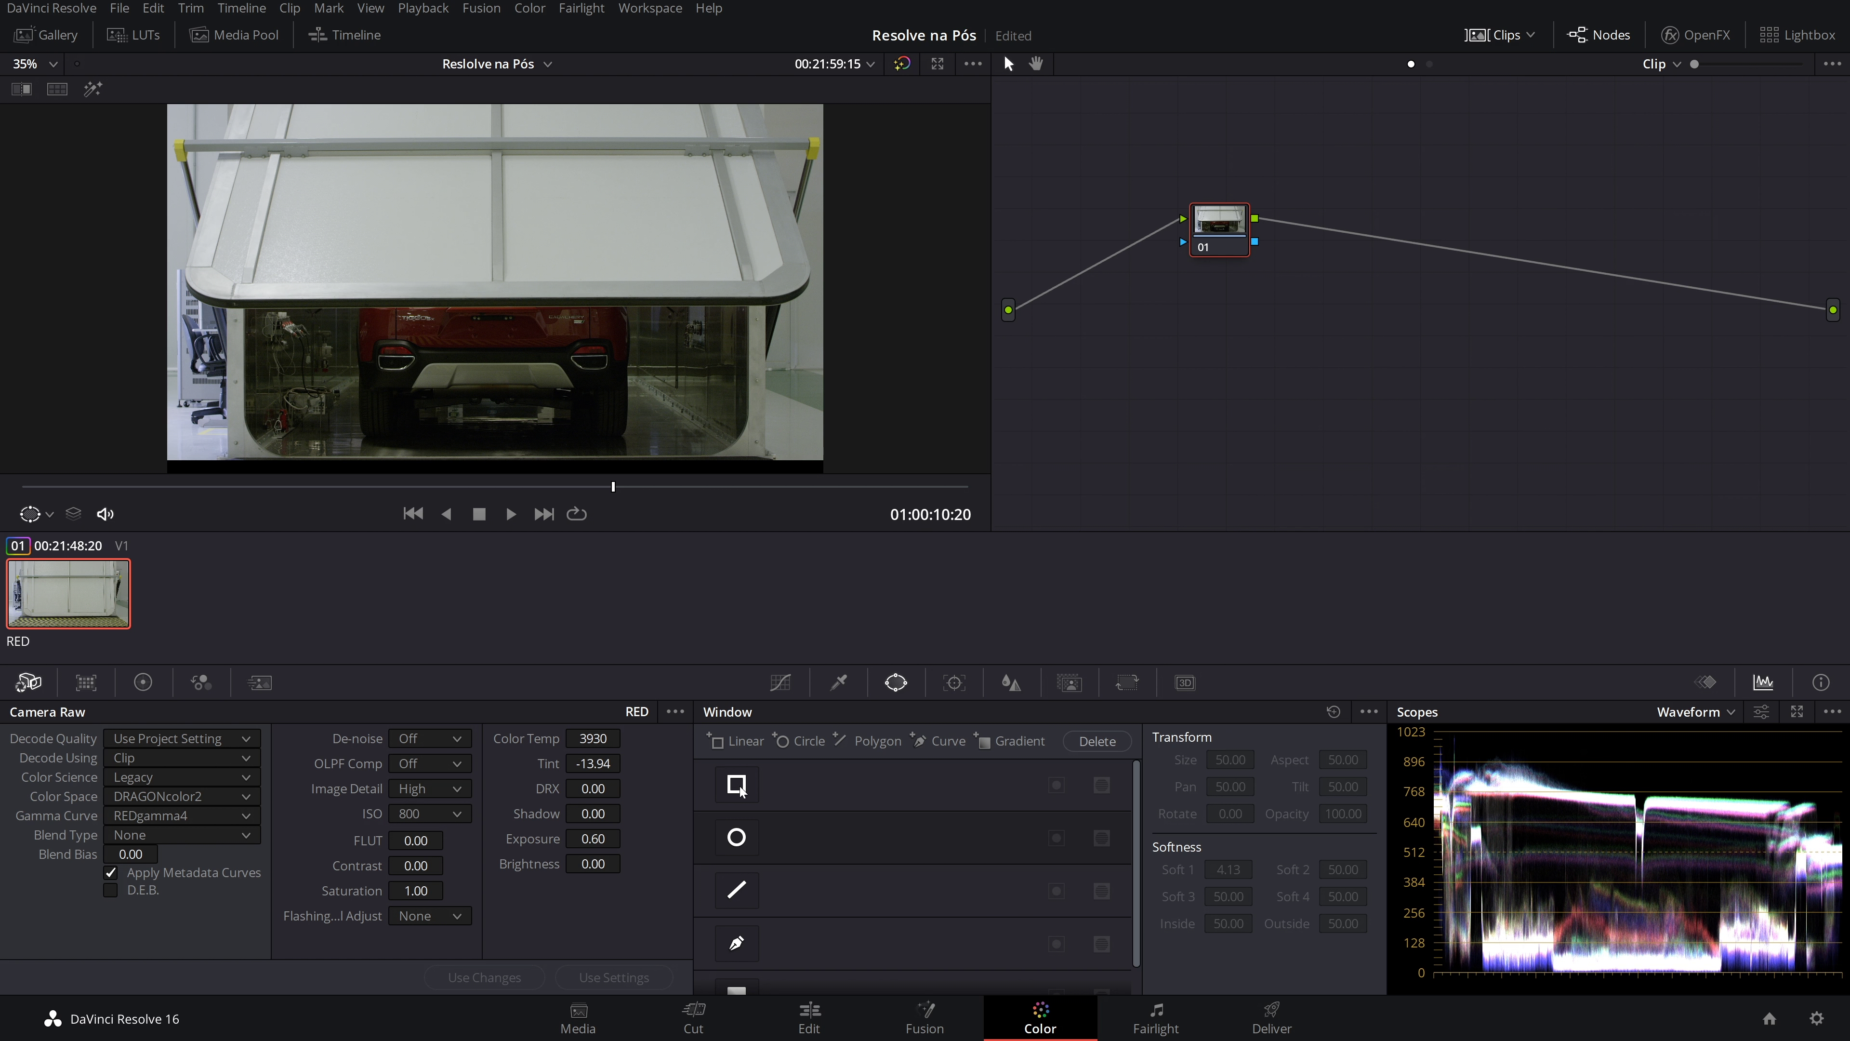
{"action": "left_click_drag", "start_coordinate": [641, 486], "coordinate": [904, 486]}
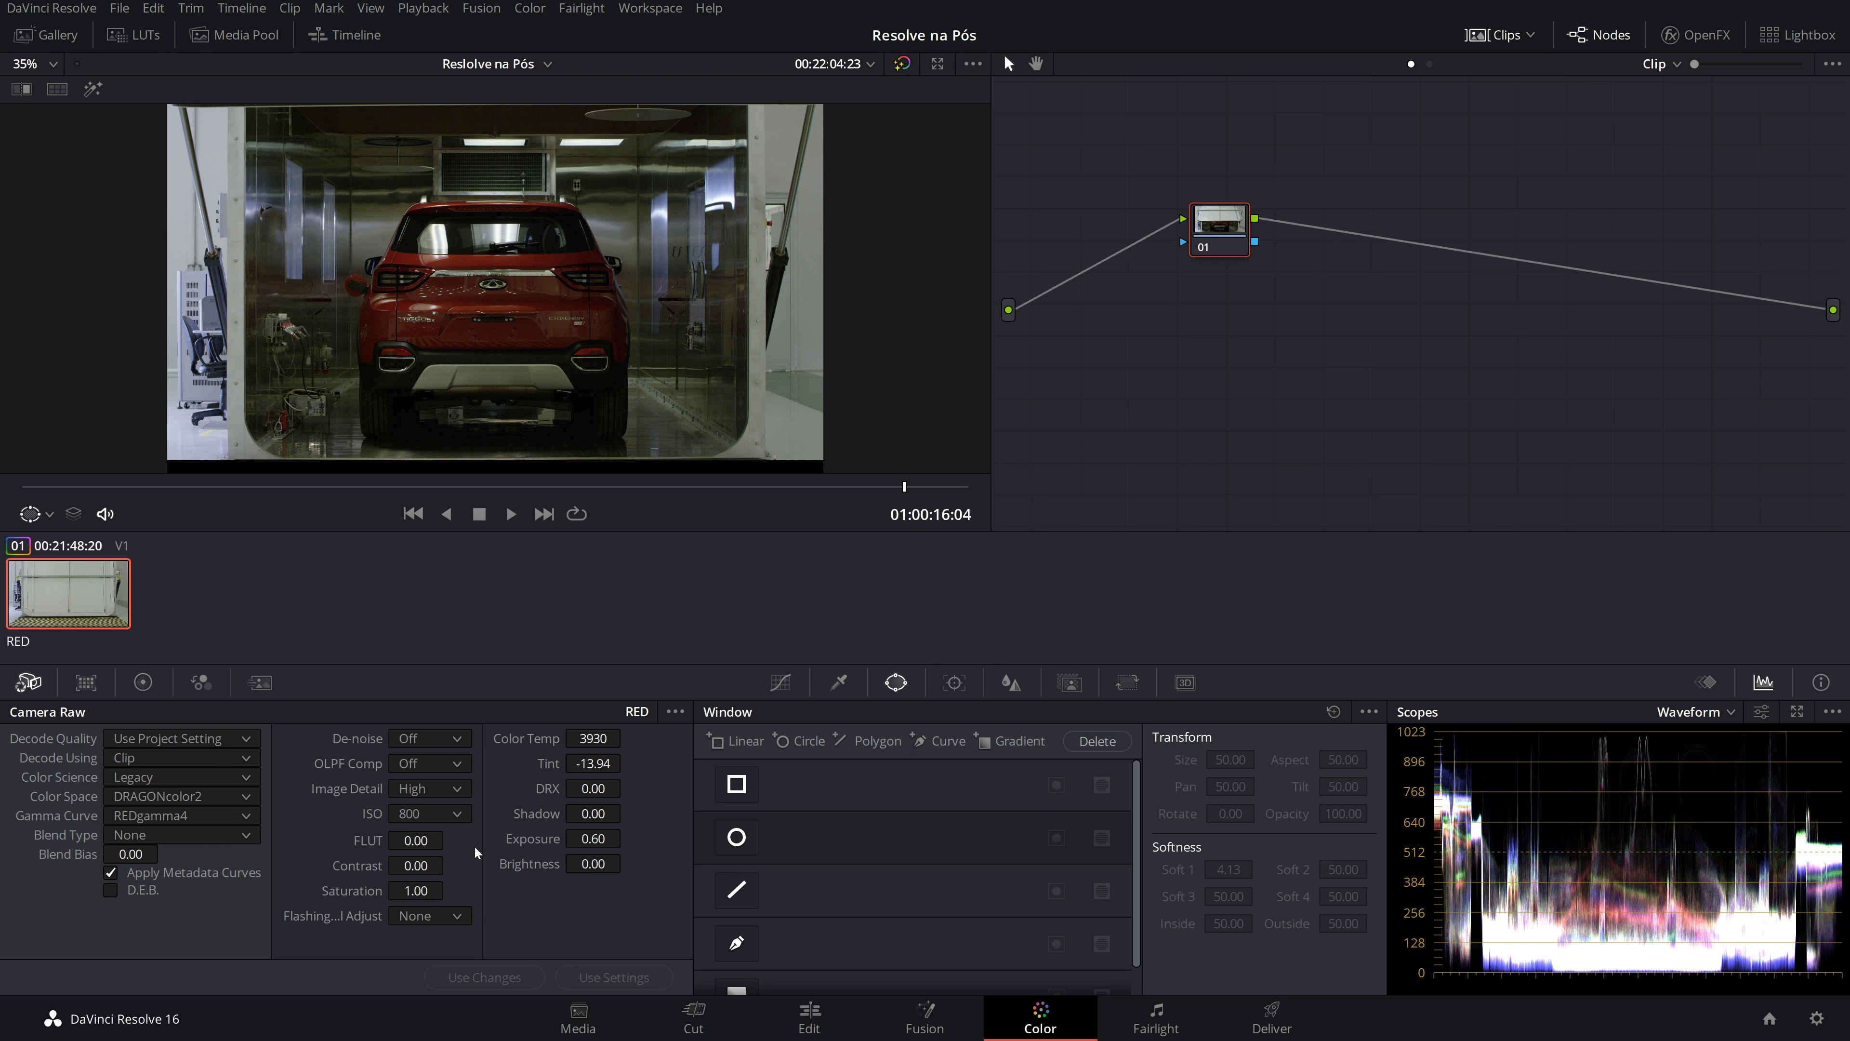
On the car frame, lift node 01's master Gamma to 0.04 and Gain to 1.02, then save
{"action": "left_click", "coordinate": [142, 682]}
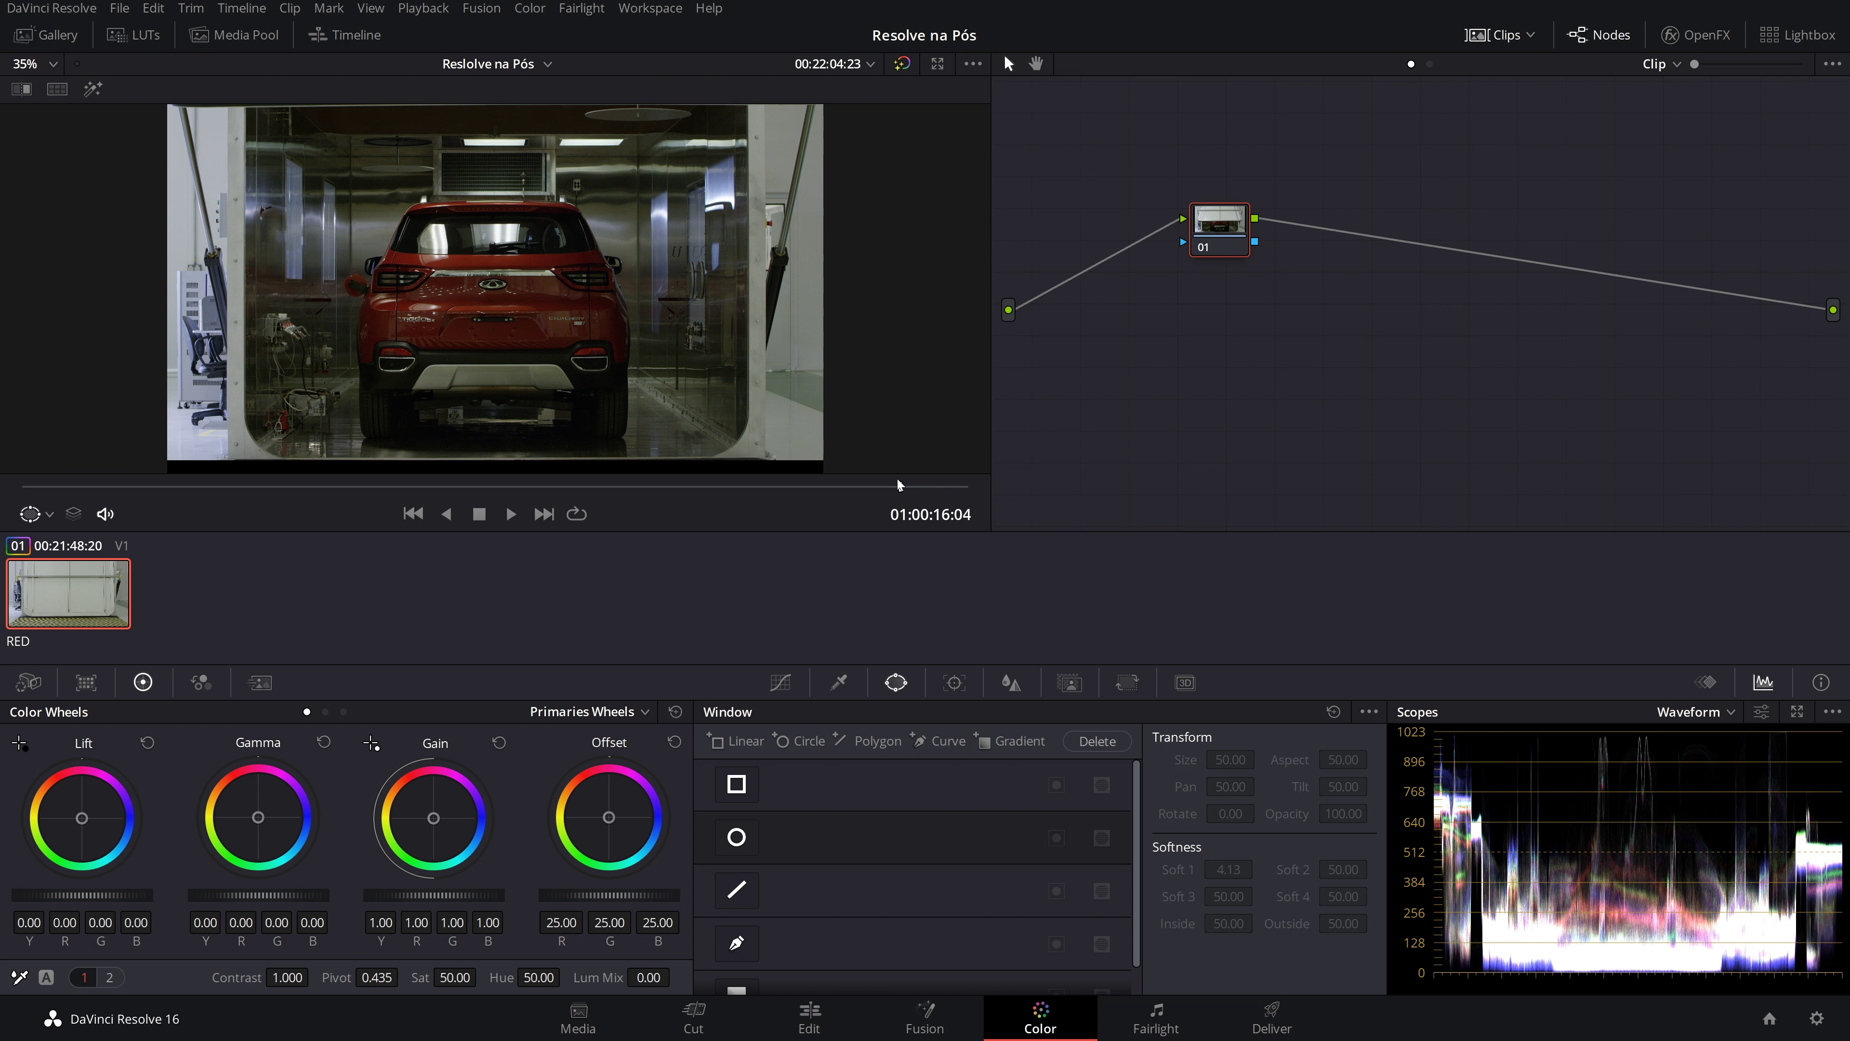
{"action": "left_click_drag", "start_coordinate": [919, 499], "coordinate": [893, 499]}
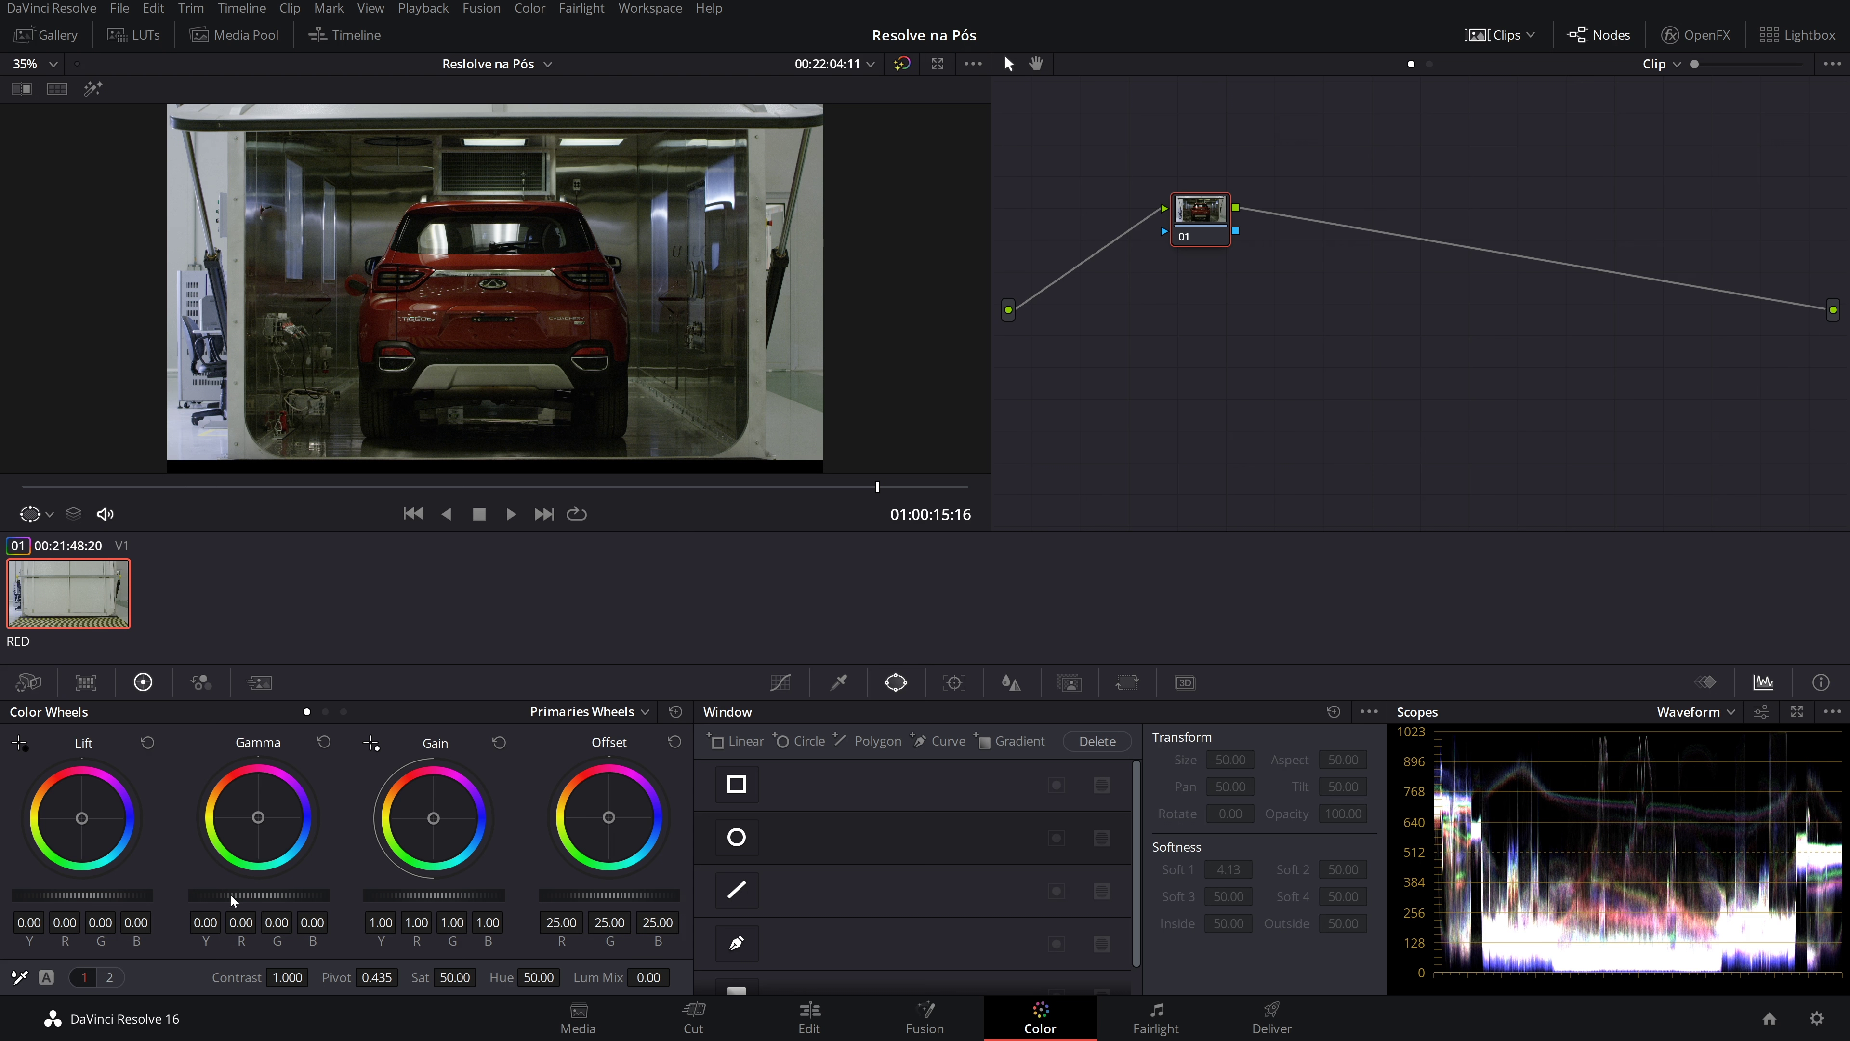
{"action": "left_click_drag", "start_coordinate": [236, 895], "coordinate": [253, 901]}
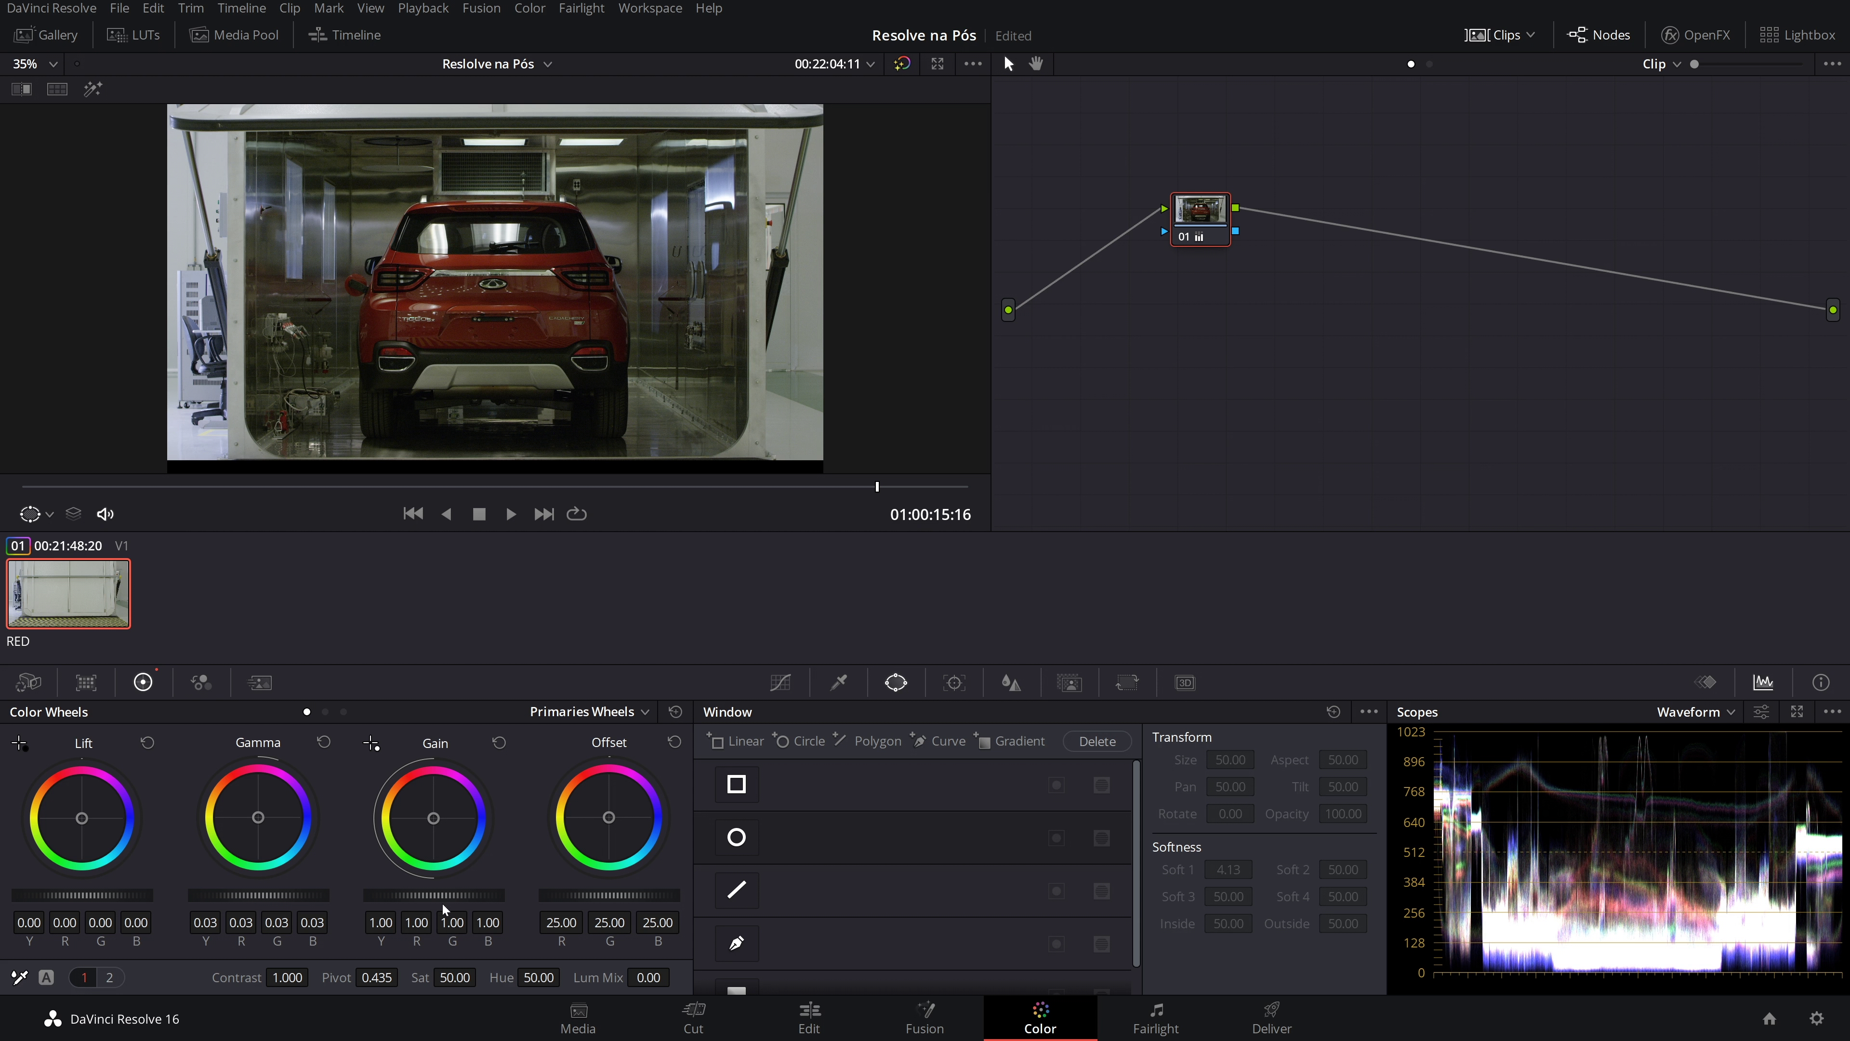
{"action": "left_click_drag", "start_coordinate": [442, 901], "coordinate": [450, 902]}
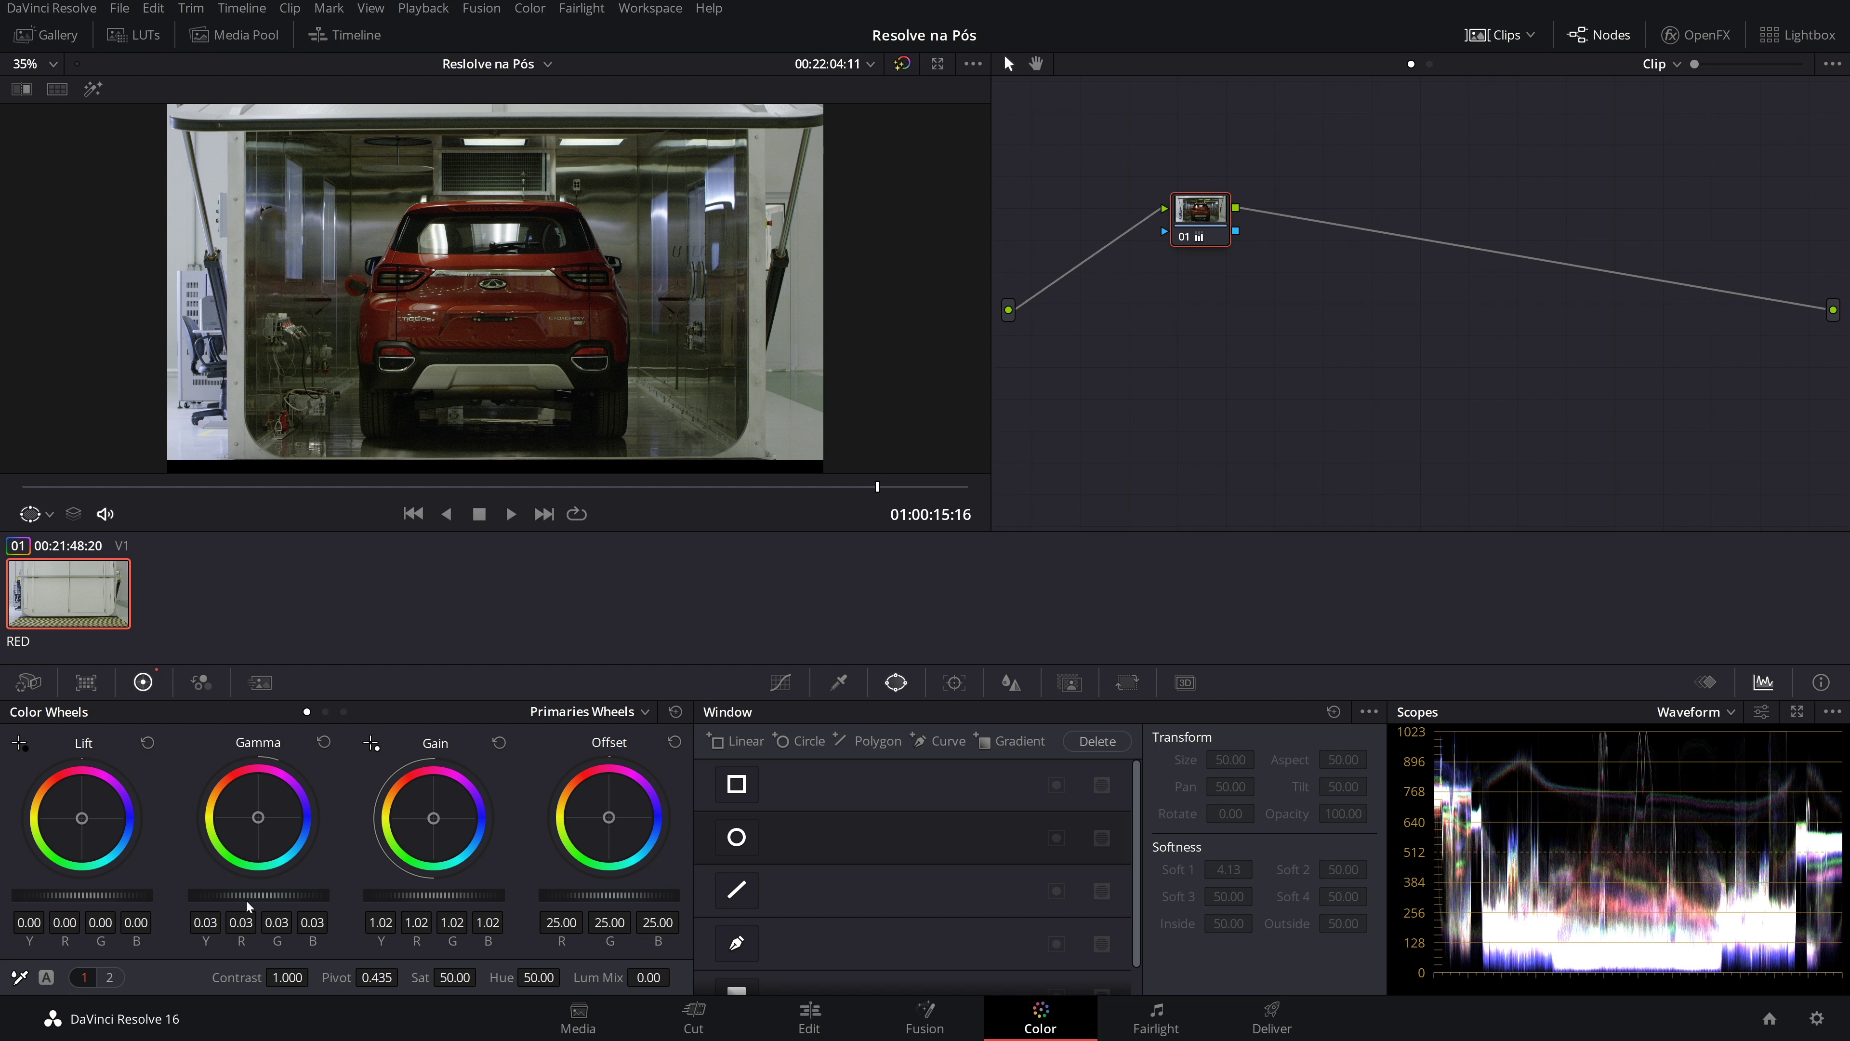
{"action": "left_click_drag", "start_coordinate": [267, 901], "coordinate": [269, 901]}
{"action": "key", "text": "ctrl+s"}
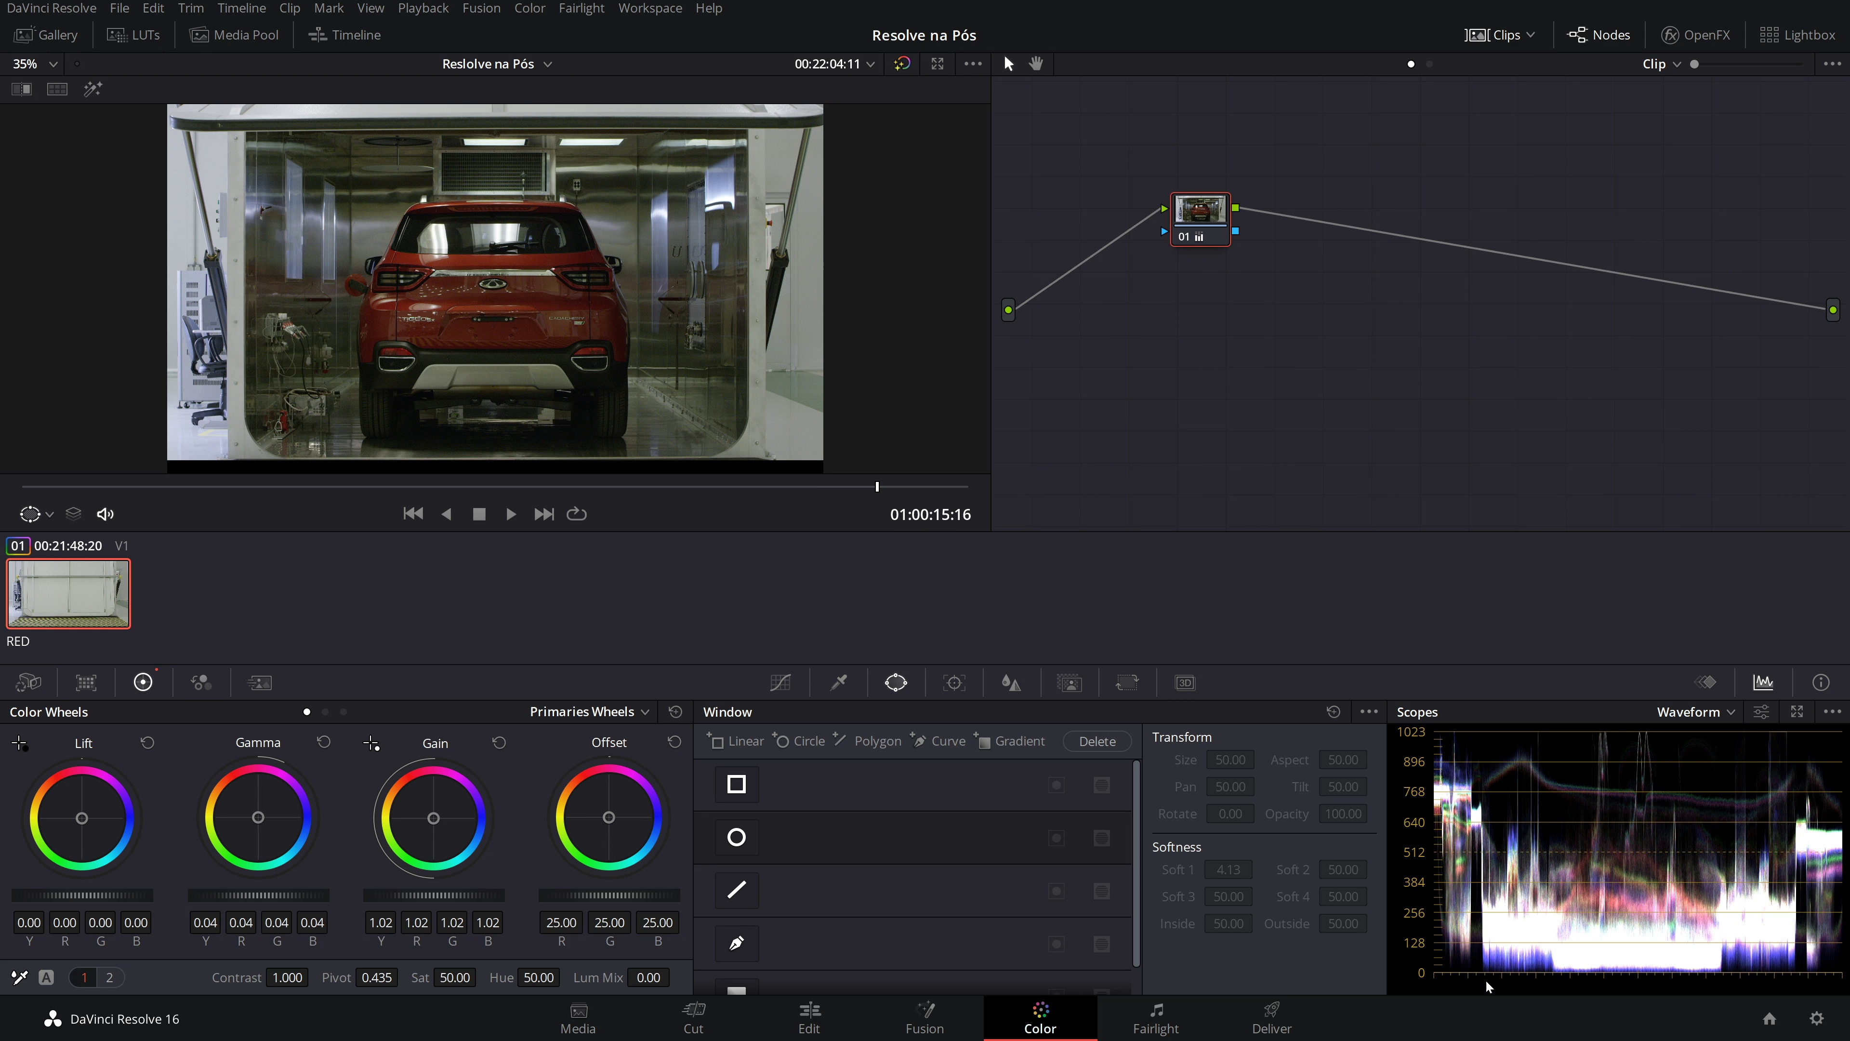
Add parallel node 03 beside node 01 and arrange the mixer and node 03 below it
{"action": "left_click_drag", "start_coordinate": [1205, 227], "coordinate": [1163, 223]}
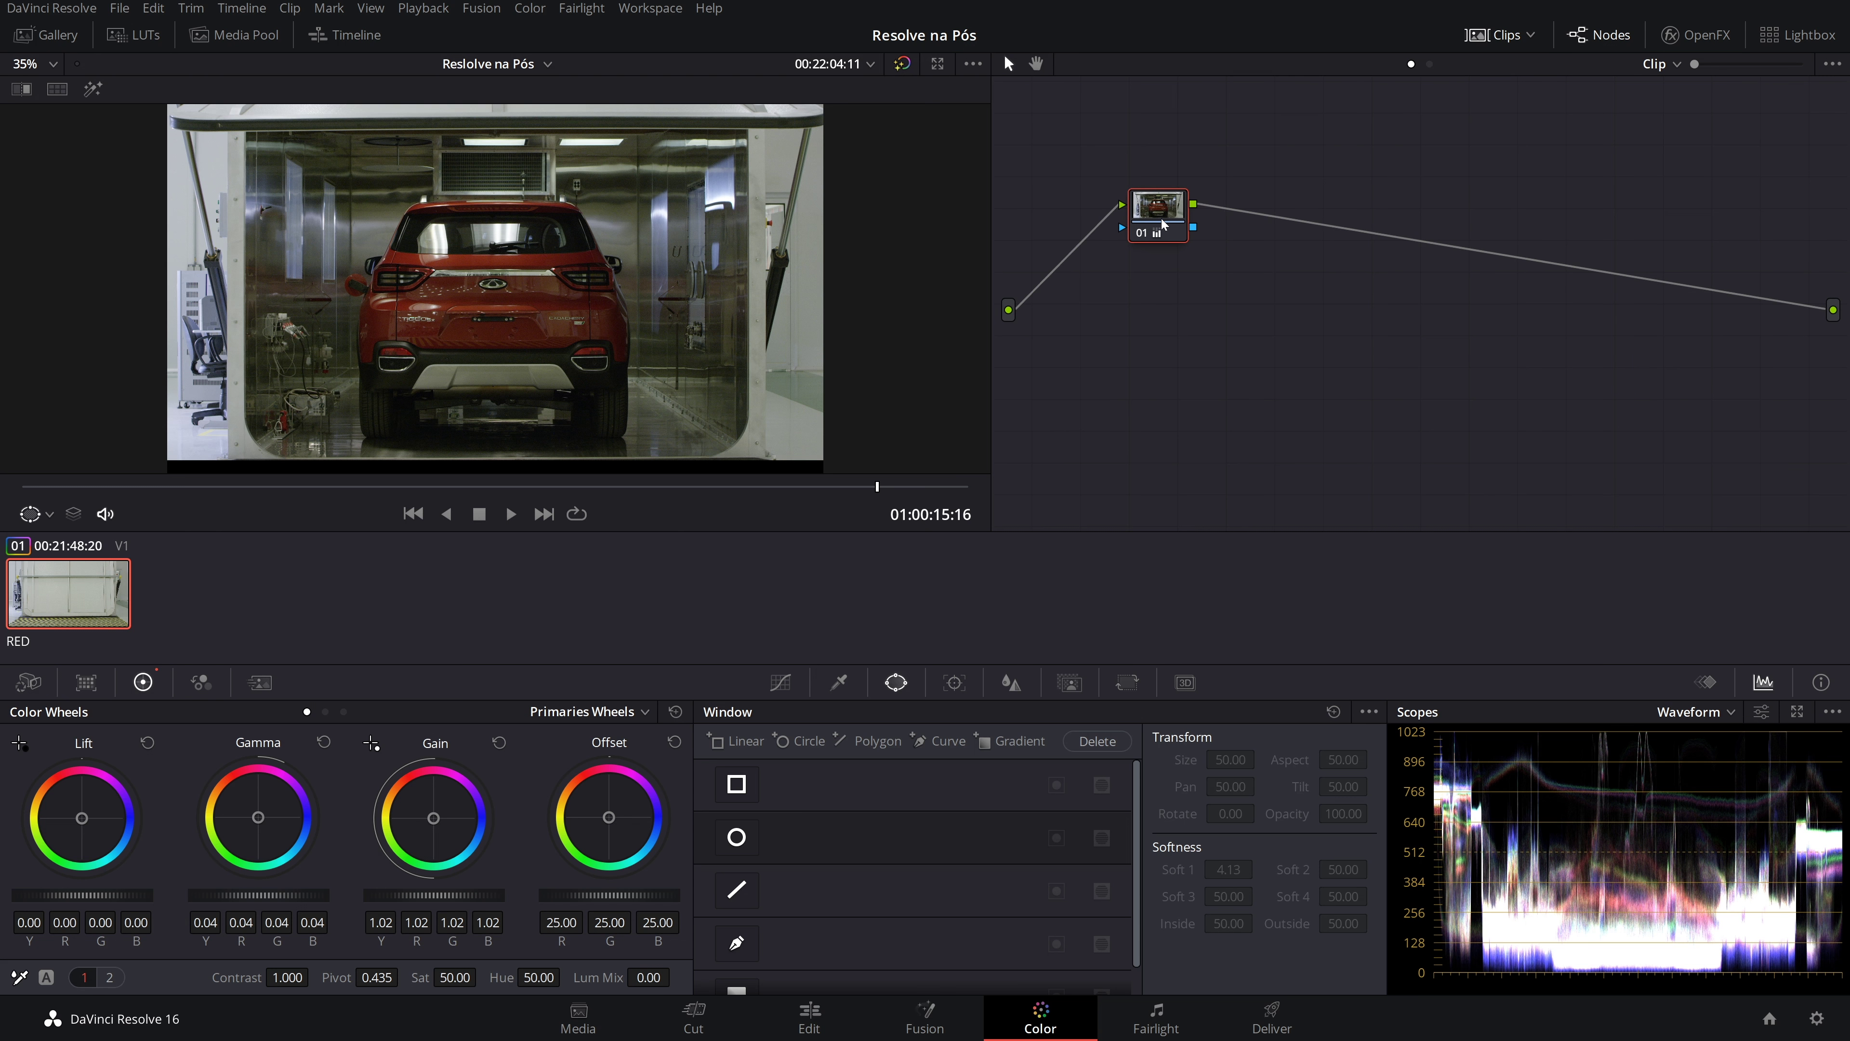
{"action": "key", "text": "alt+p"}
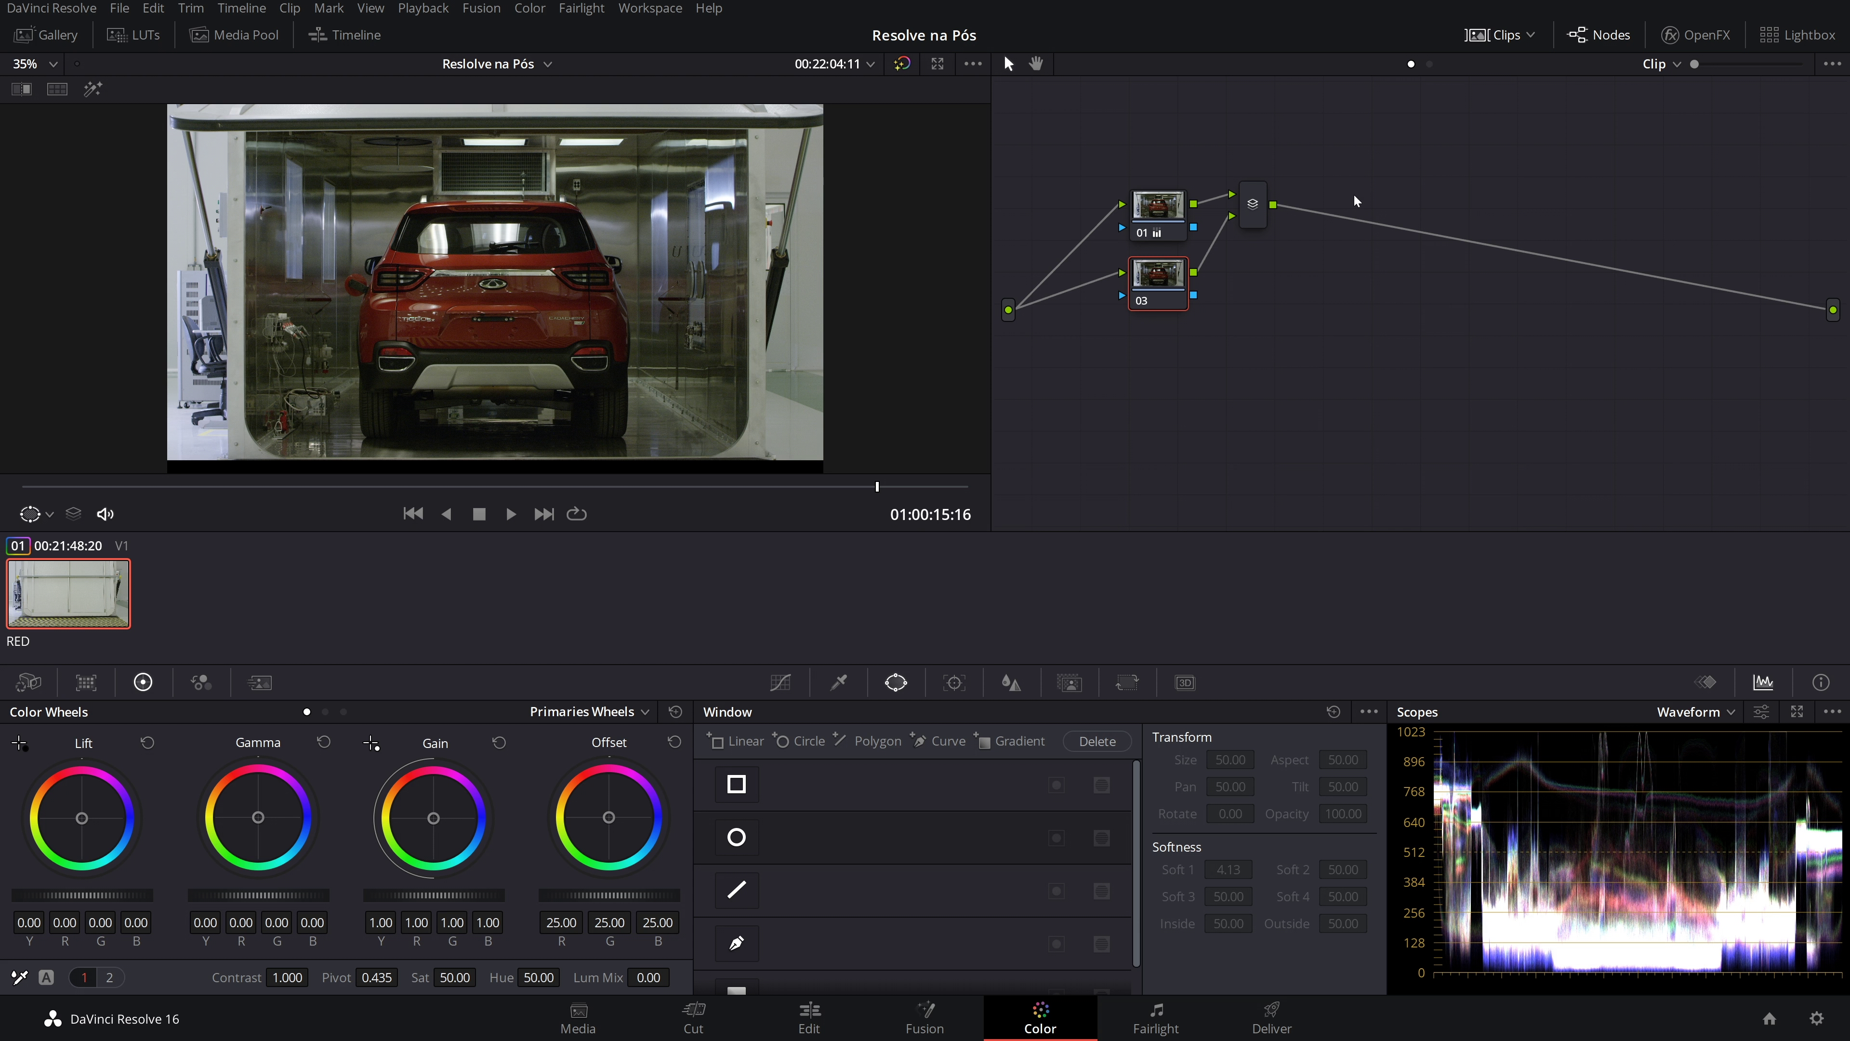
{"action": "left_click_drag", "start_coordinate": [1254, 204], "coordinate": [1262, 238]}
{"action": "left_click_drag", "start_coordinate": [1167, 294], "coordinate": [1163, 330]}
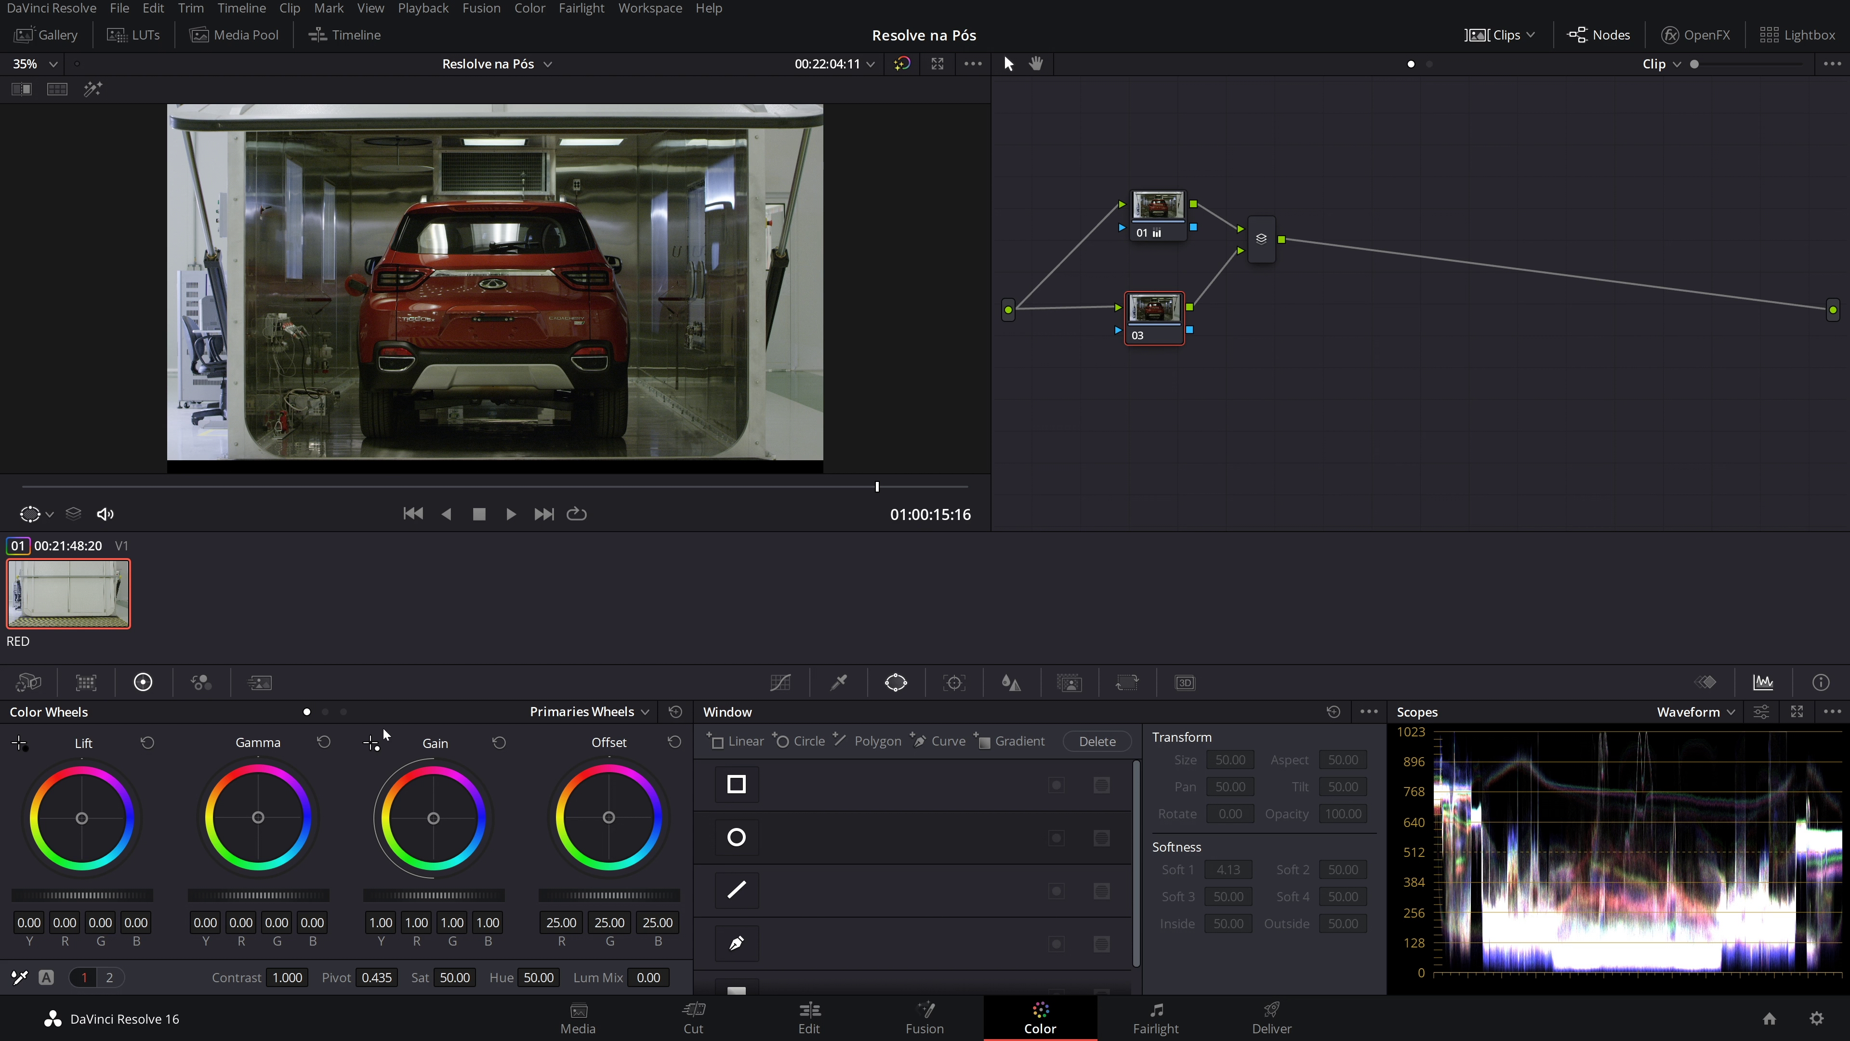
On node 03's Log wheels, set Shadow 0.07 and Midtone 0.12, narrowing Low Range
{"action": "left_click", "coordinate": [343, 712]}
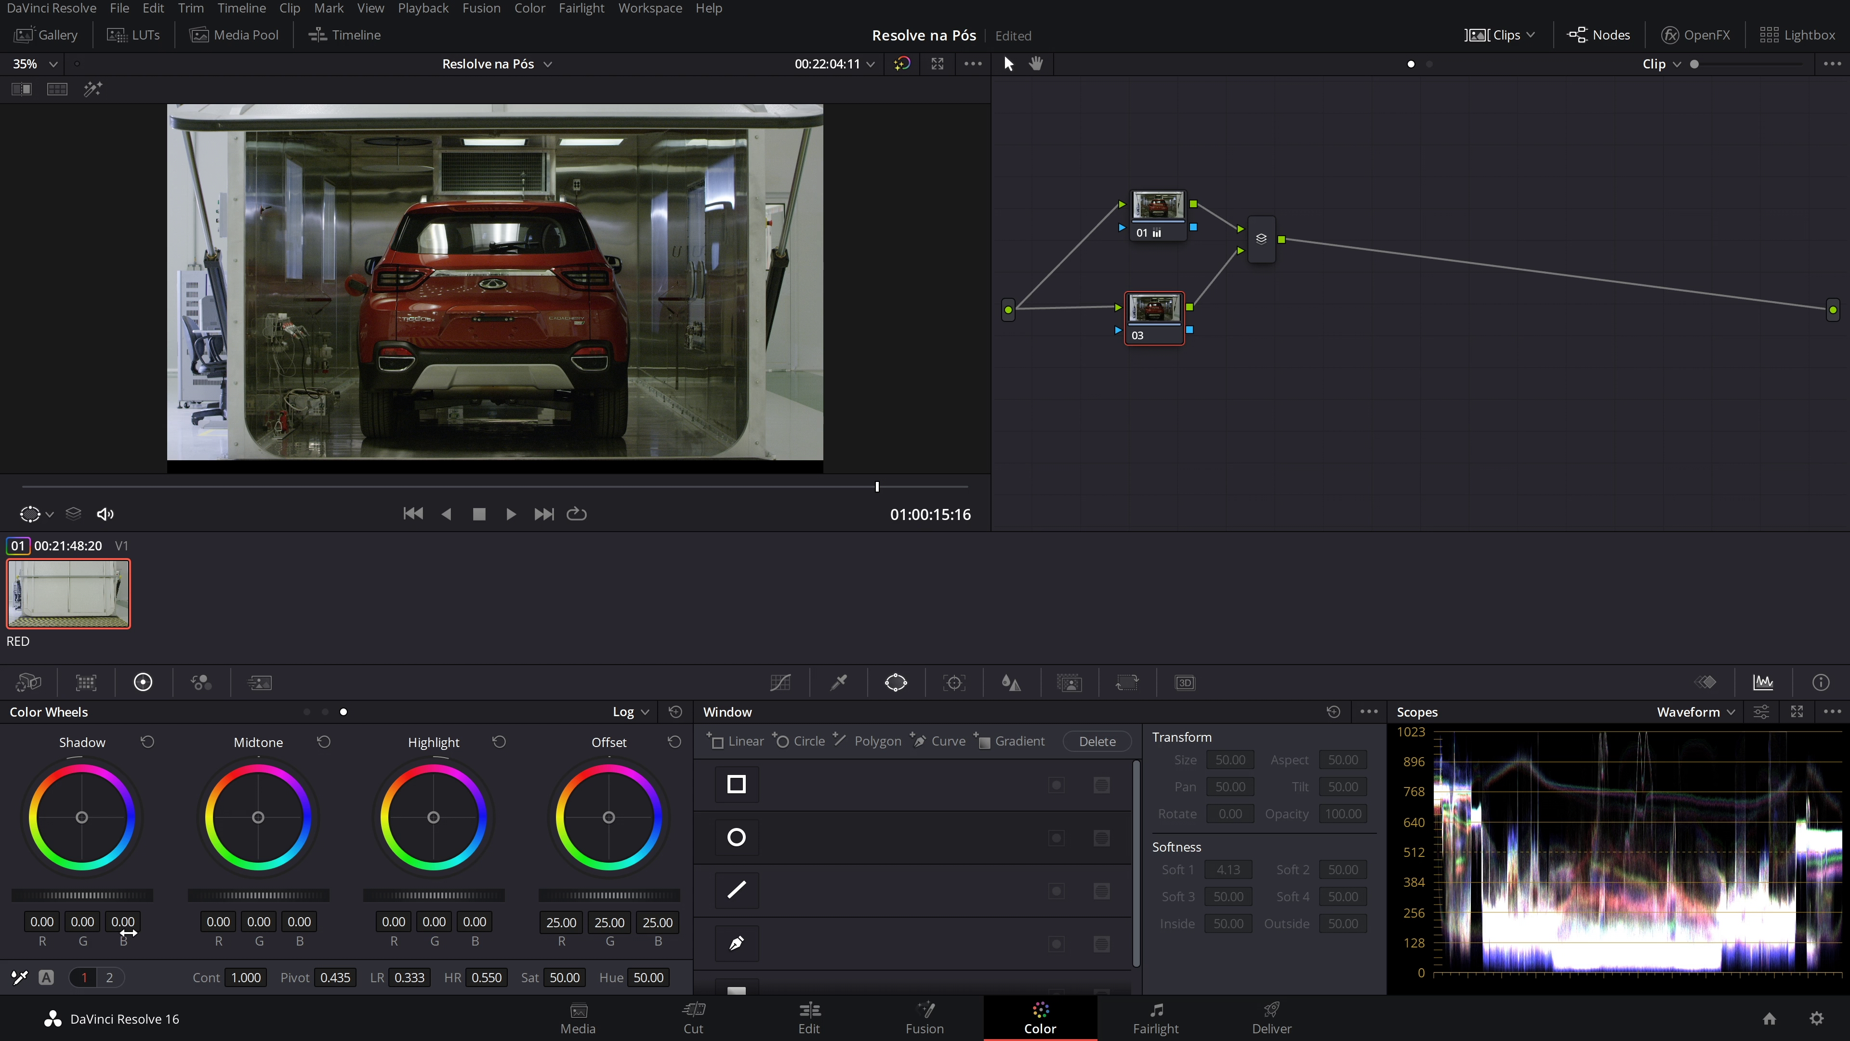
{"action": "left_click_drag", "start_coordinate": [100, 896], "coordinate": [163, 903]}
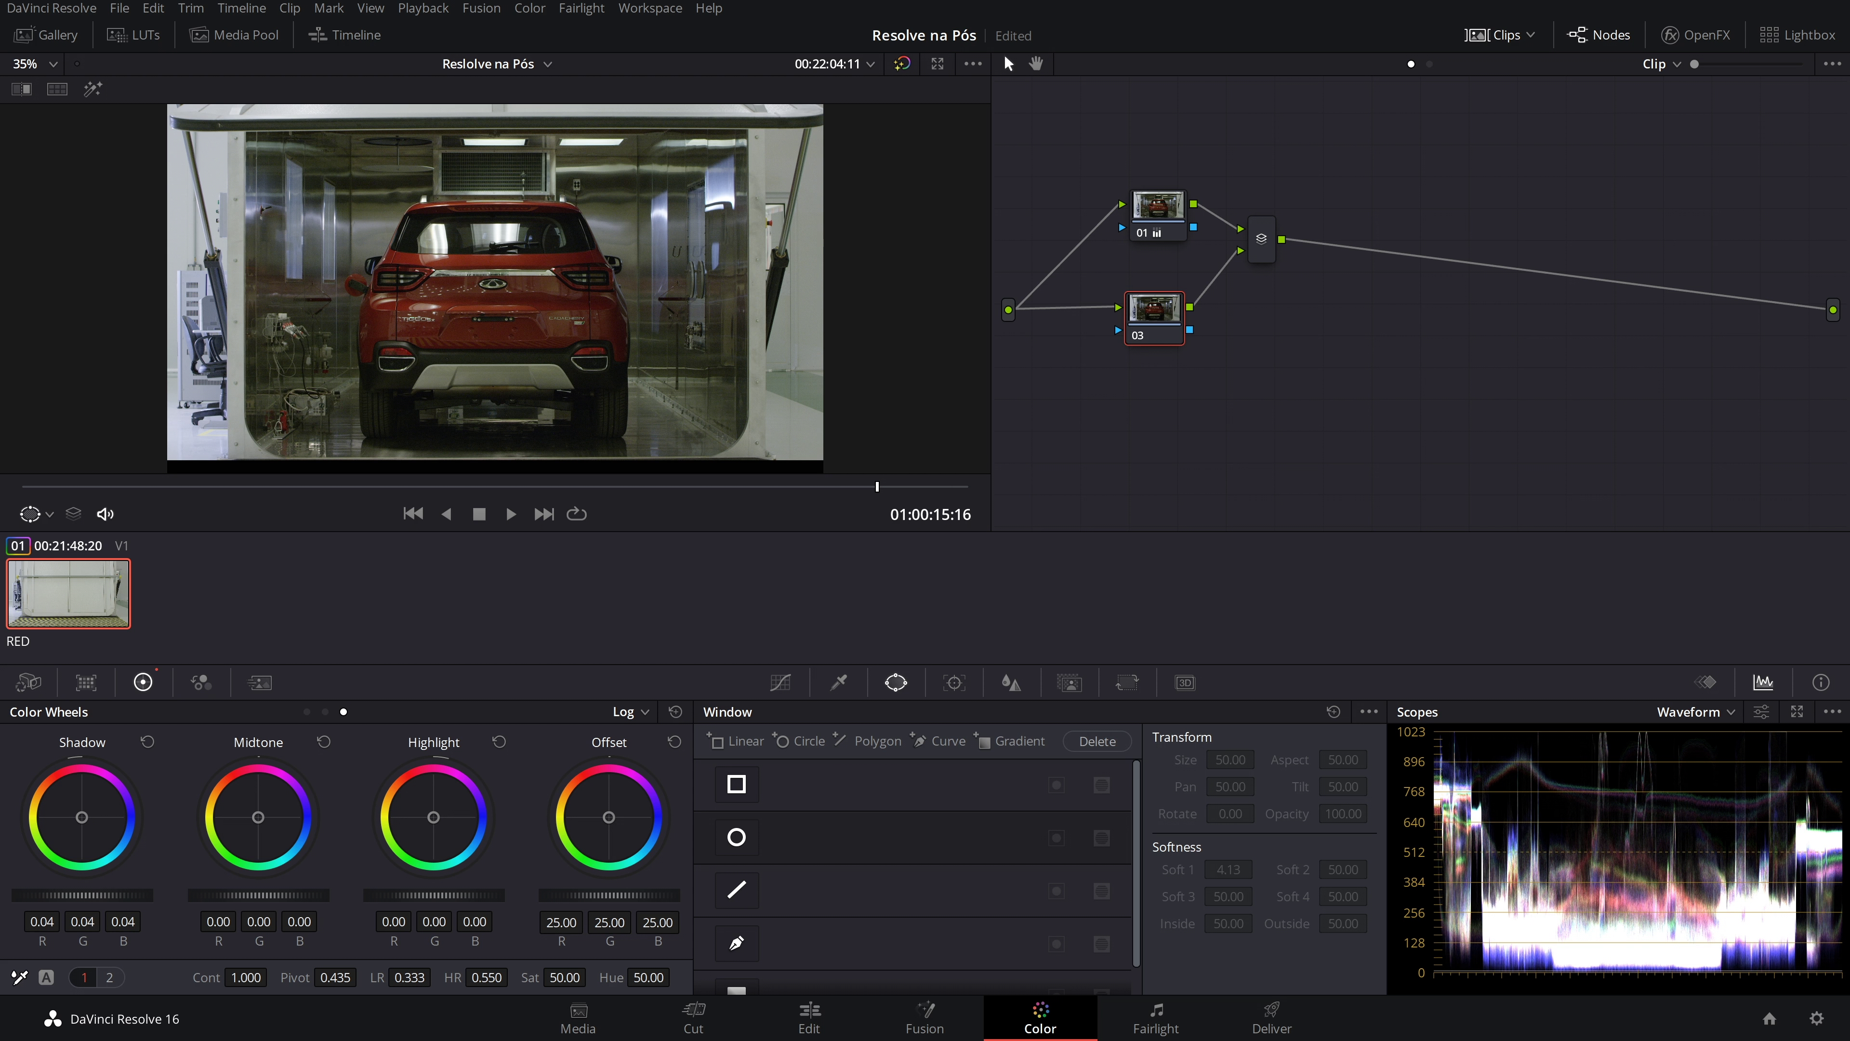
{"action": "left_click_drag", "start_coordinate": [255, 898], "coordinate": [280, 898]}
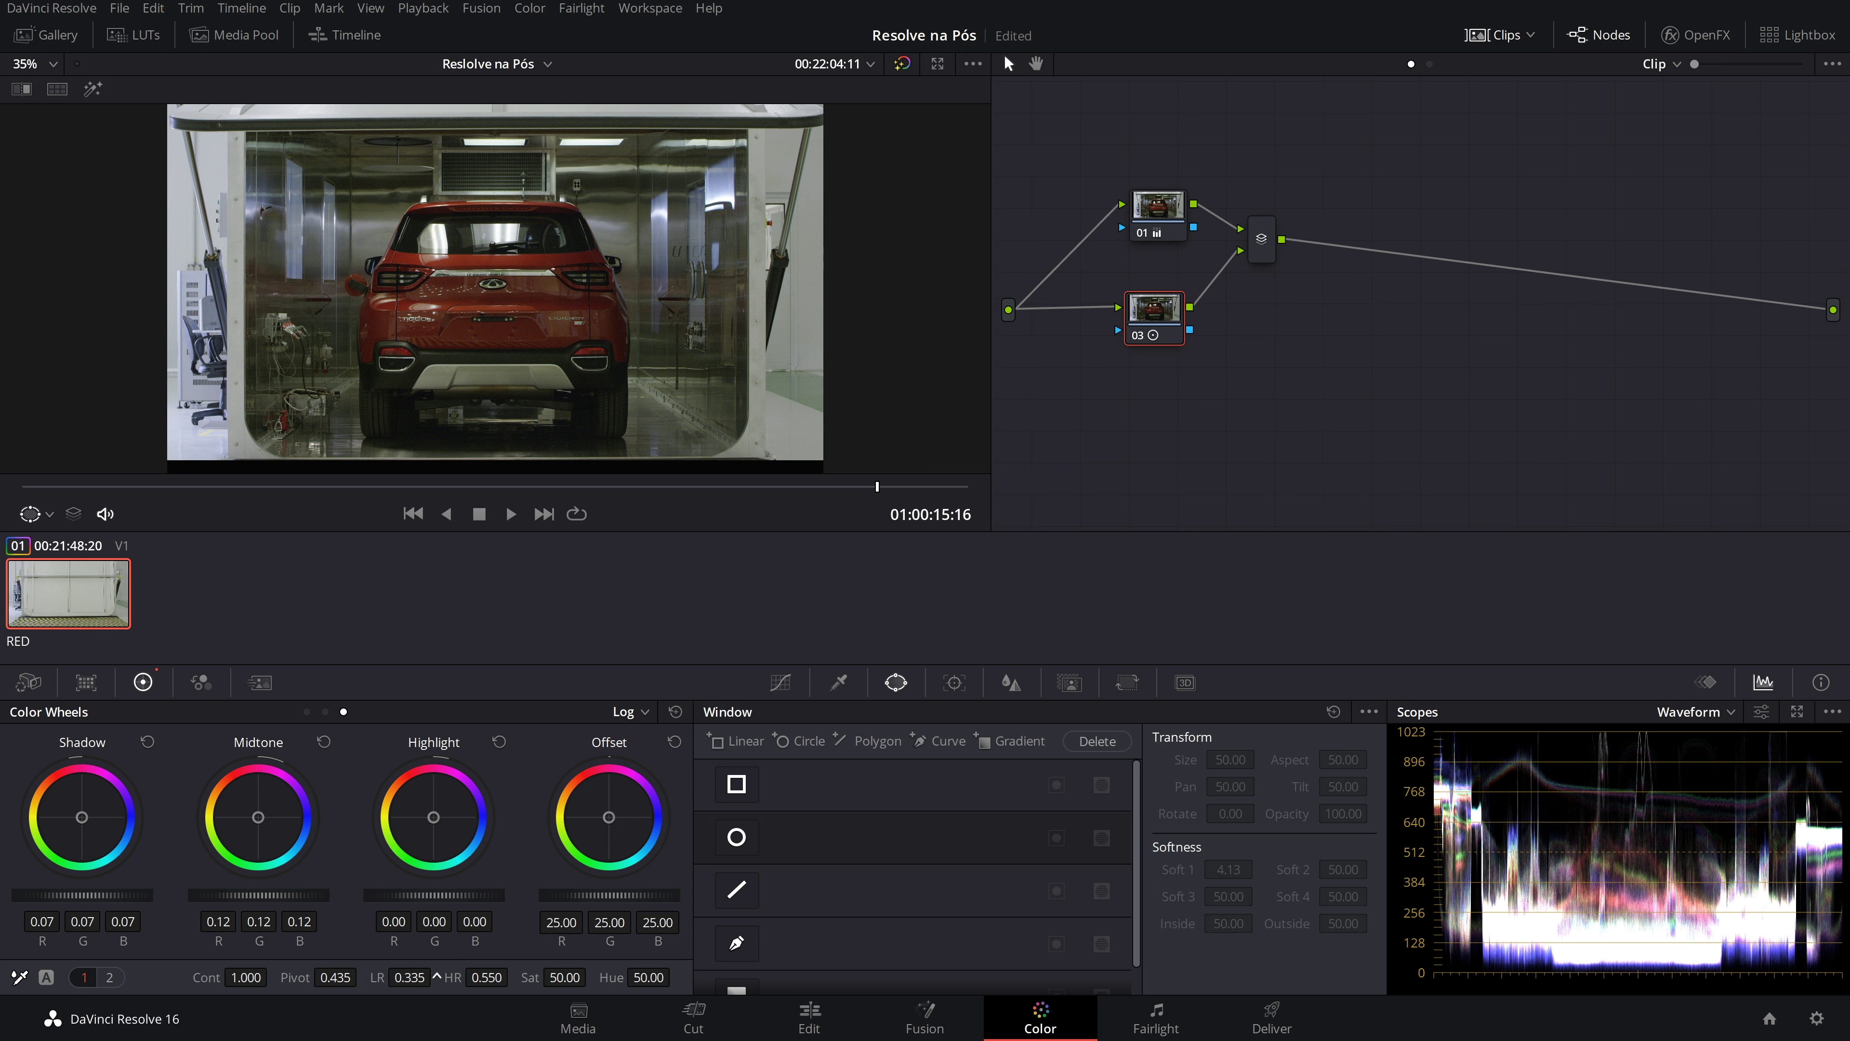
{"action": "left_click_drag", "start_coordinate": [409, 977], "coordinate": [436, 977]}
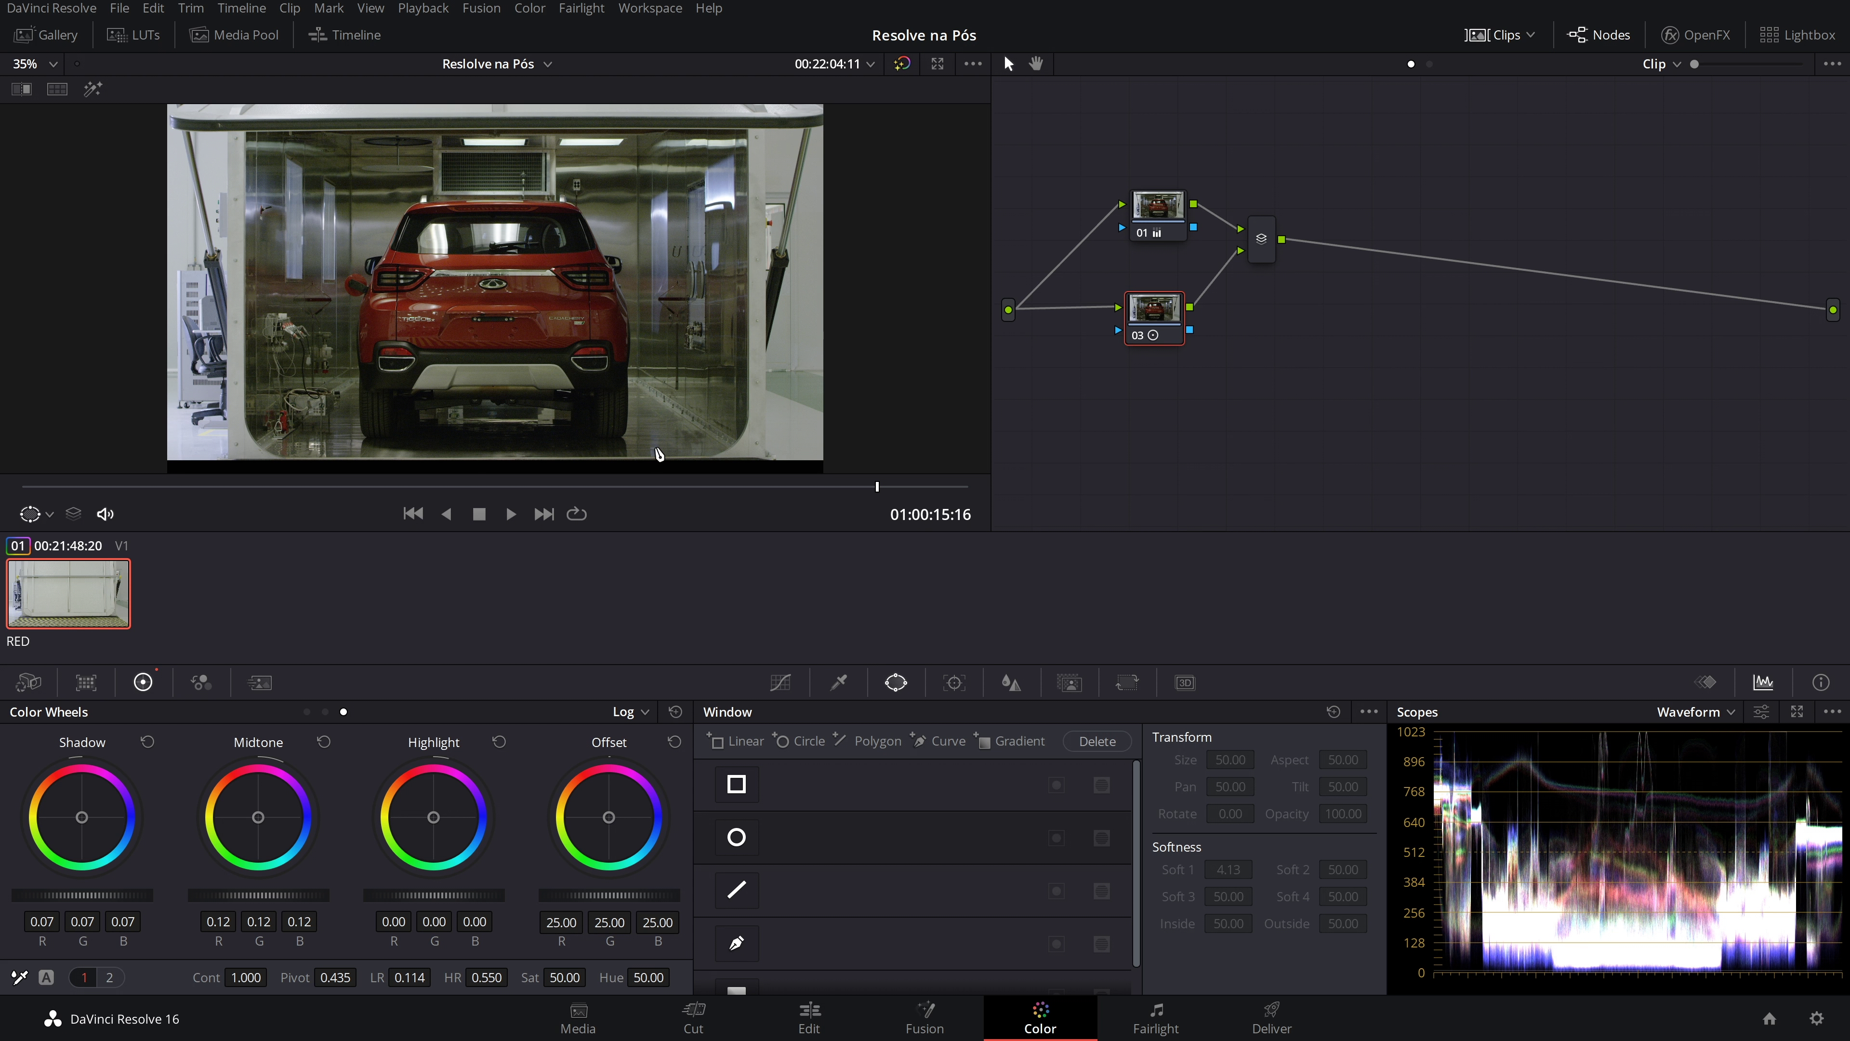
{"action": "left_click", "coordinate": [1169, 205]}
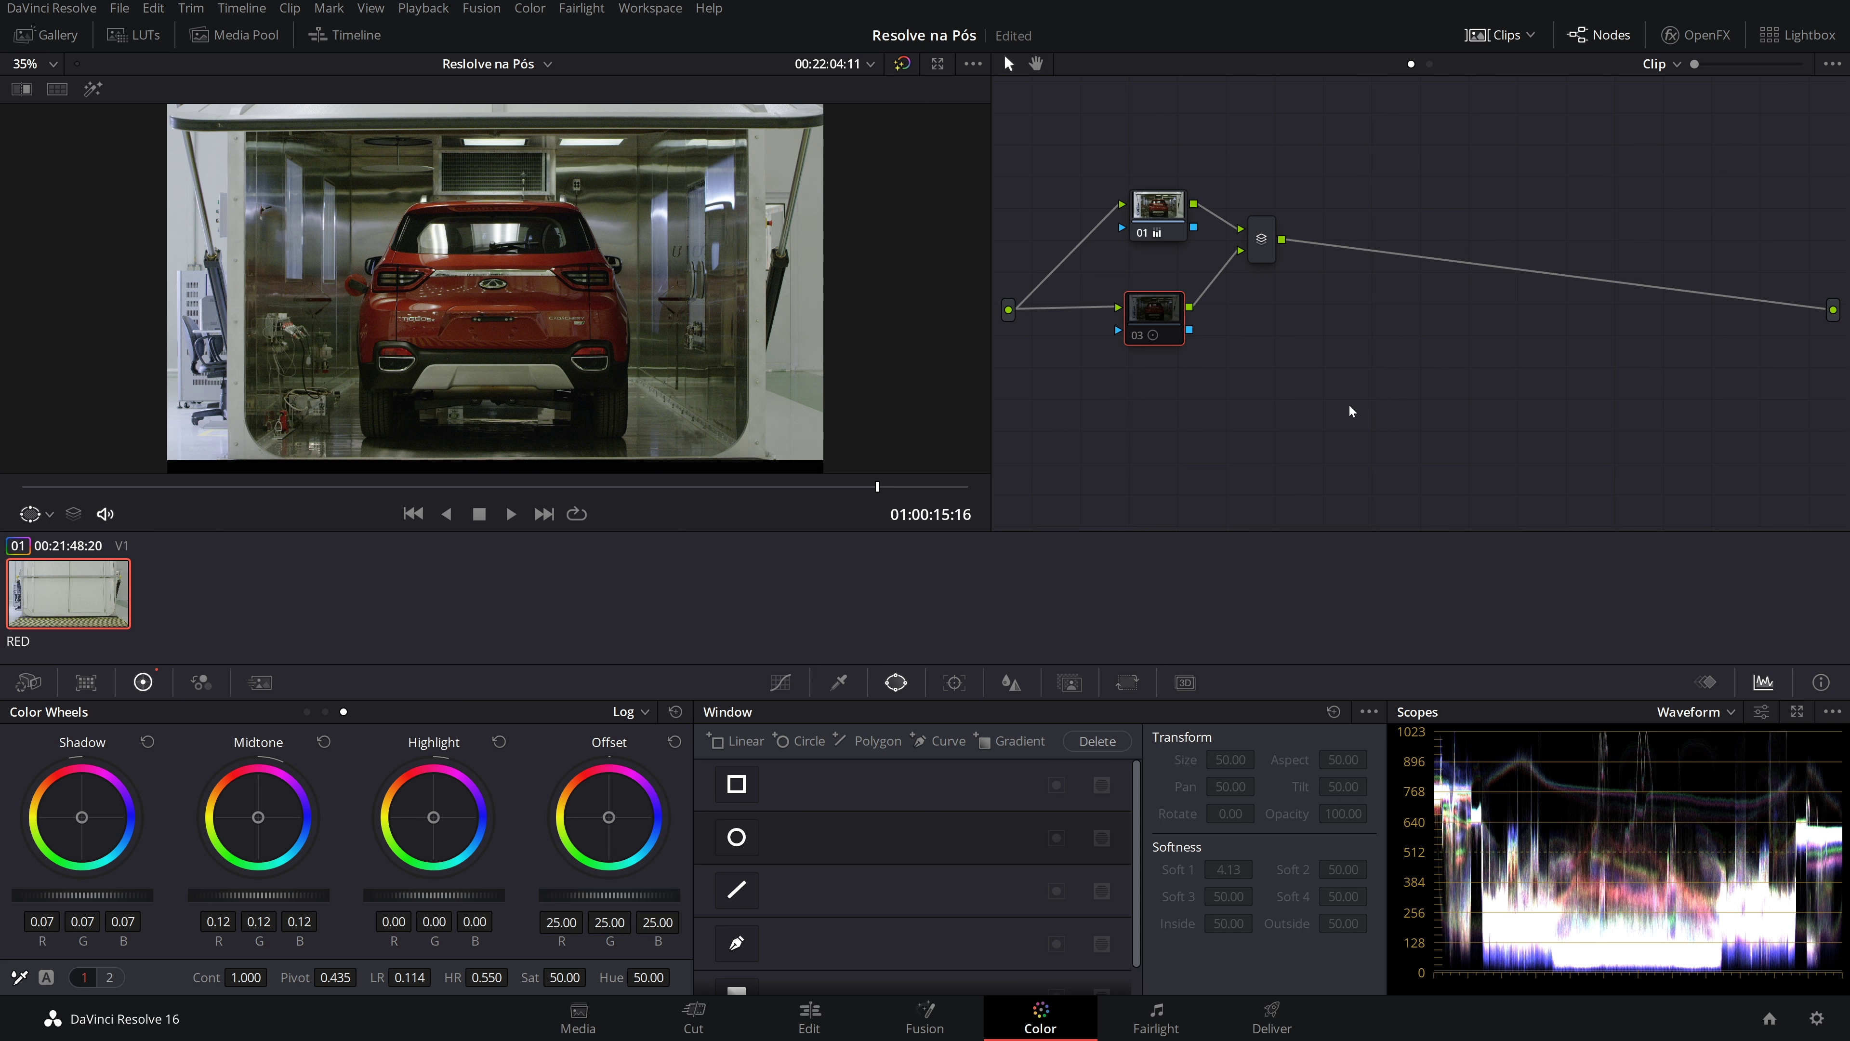
{"action": "key", "text": "ctrl+z"}
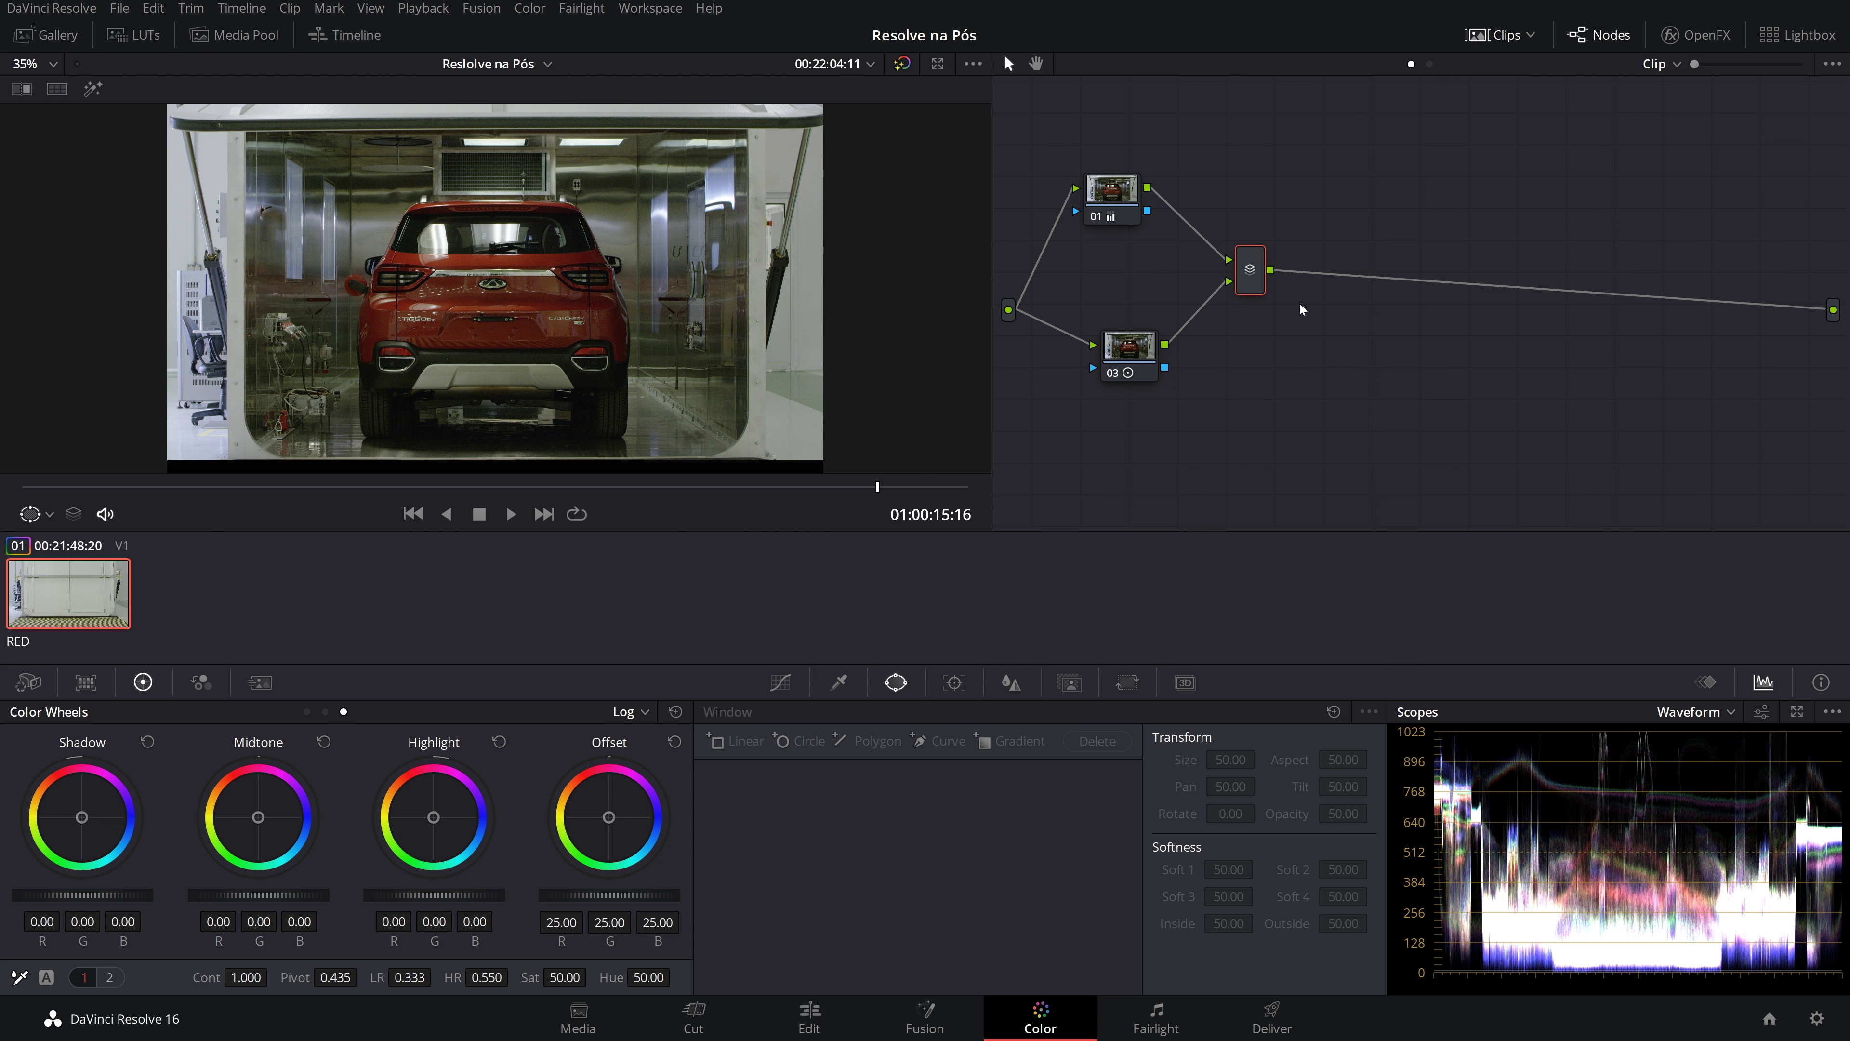
Add serial nodes 04 and 05 after the mixer and apply an ImpulZ Cineon Conversion LUT to node 05
{"action": "key", "text": "alt+s"}
{"action": "key", "text": "alt+s"}
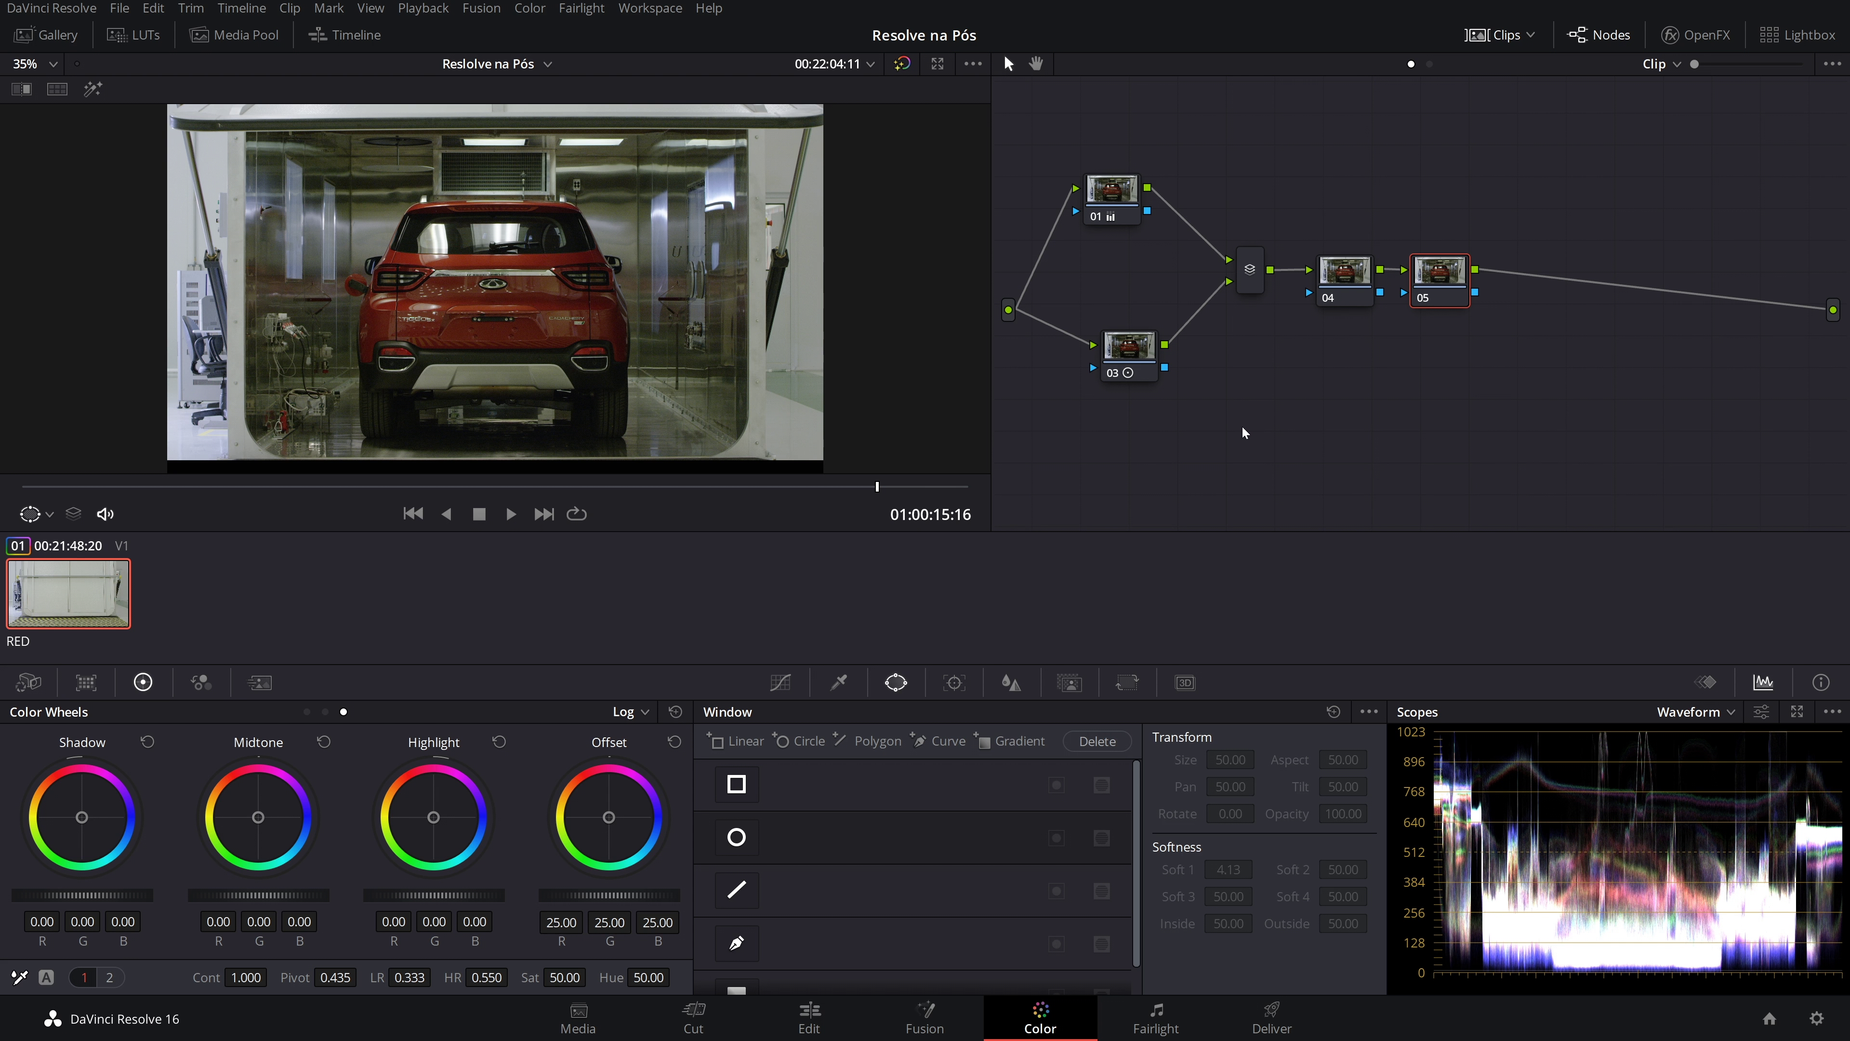
{"action": "left_click", "coordinate": [133, 34]}
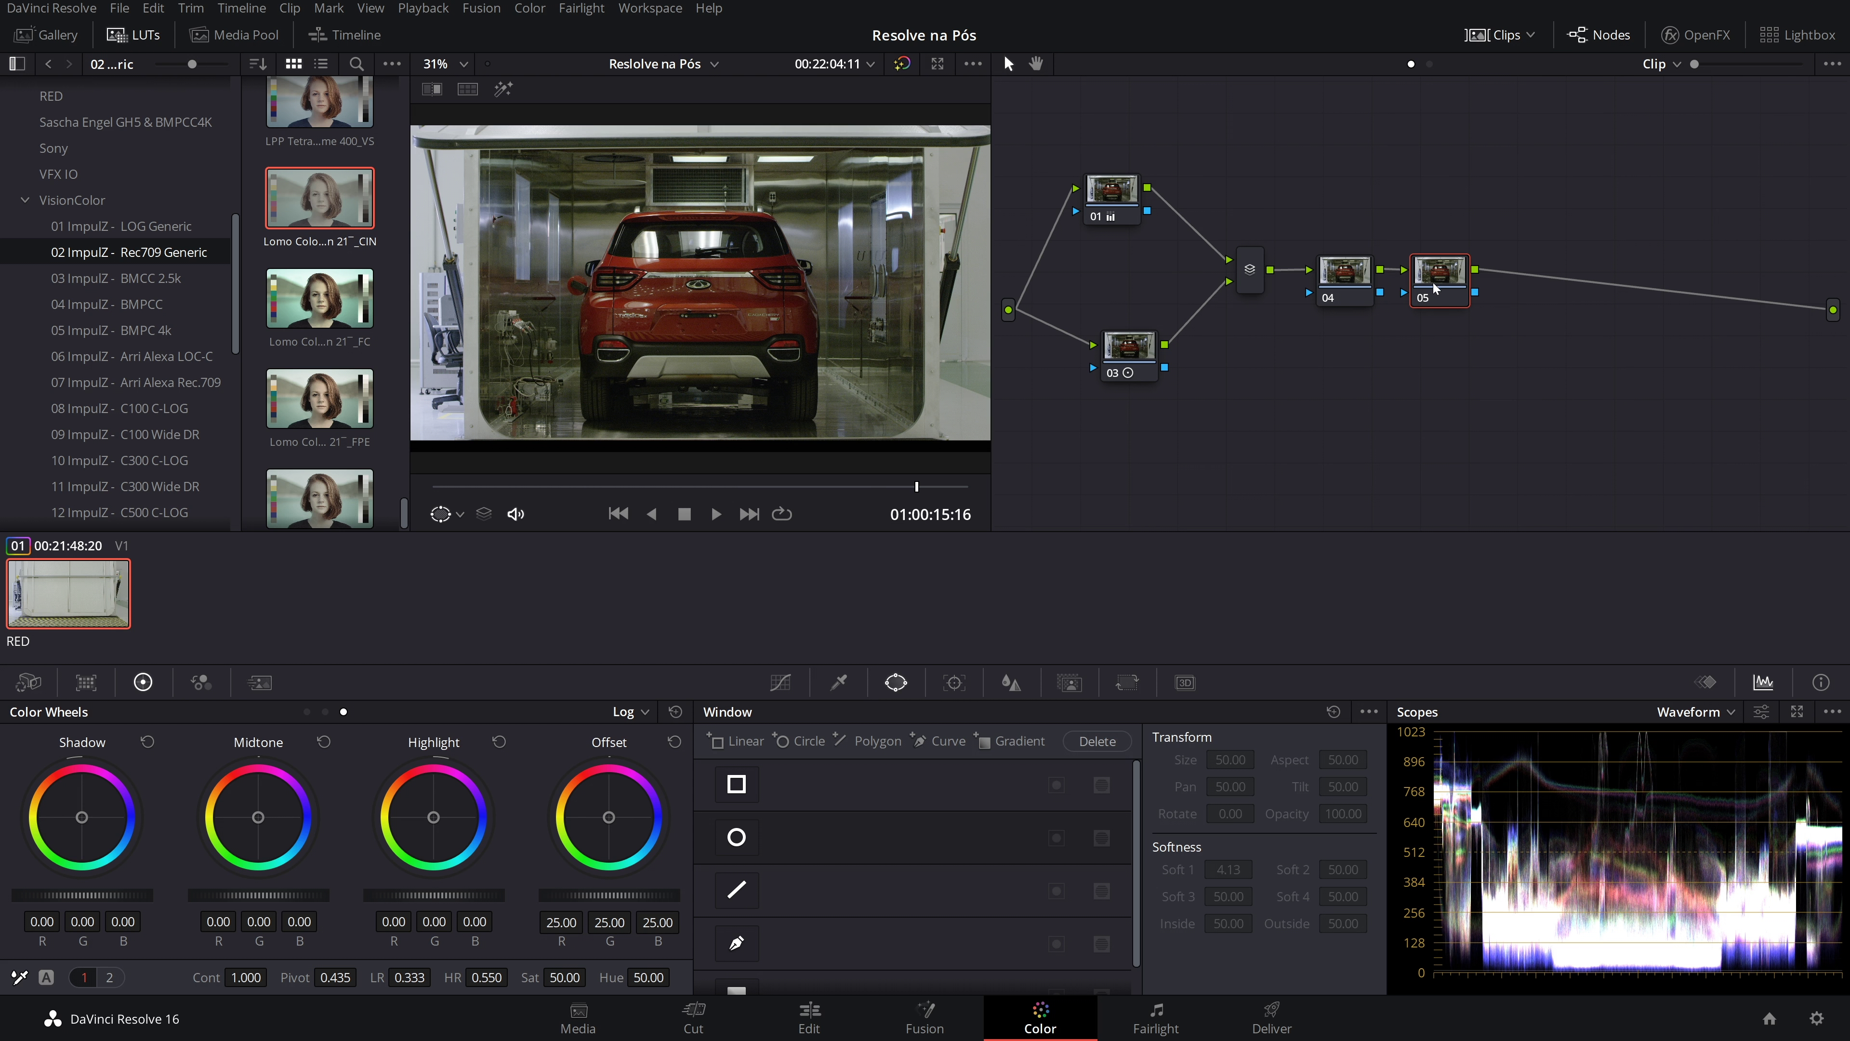
{"action": "scroll", "coordinate": [196, 335], "scroll_direction": "down", "scroll_amount": 5}
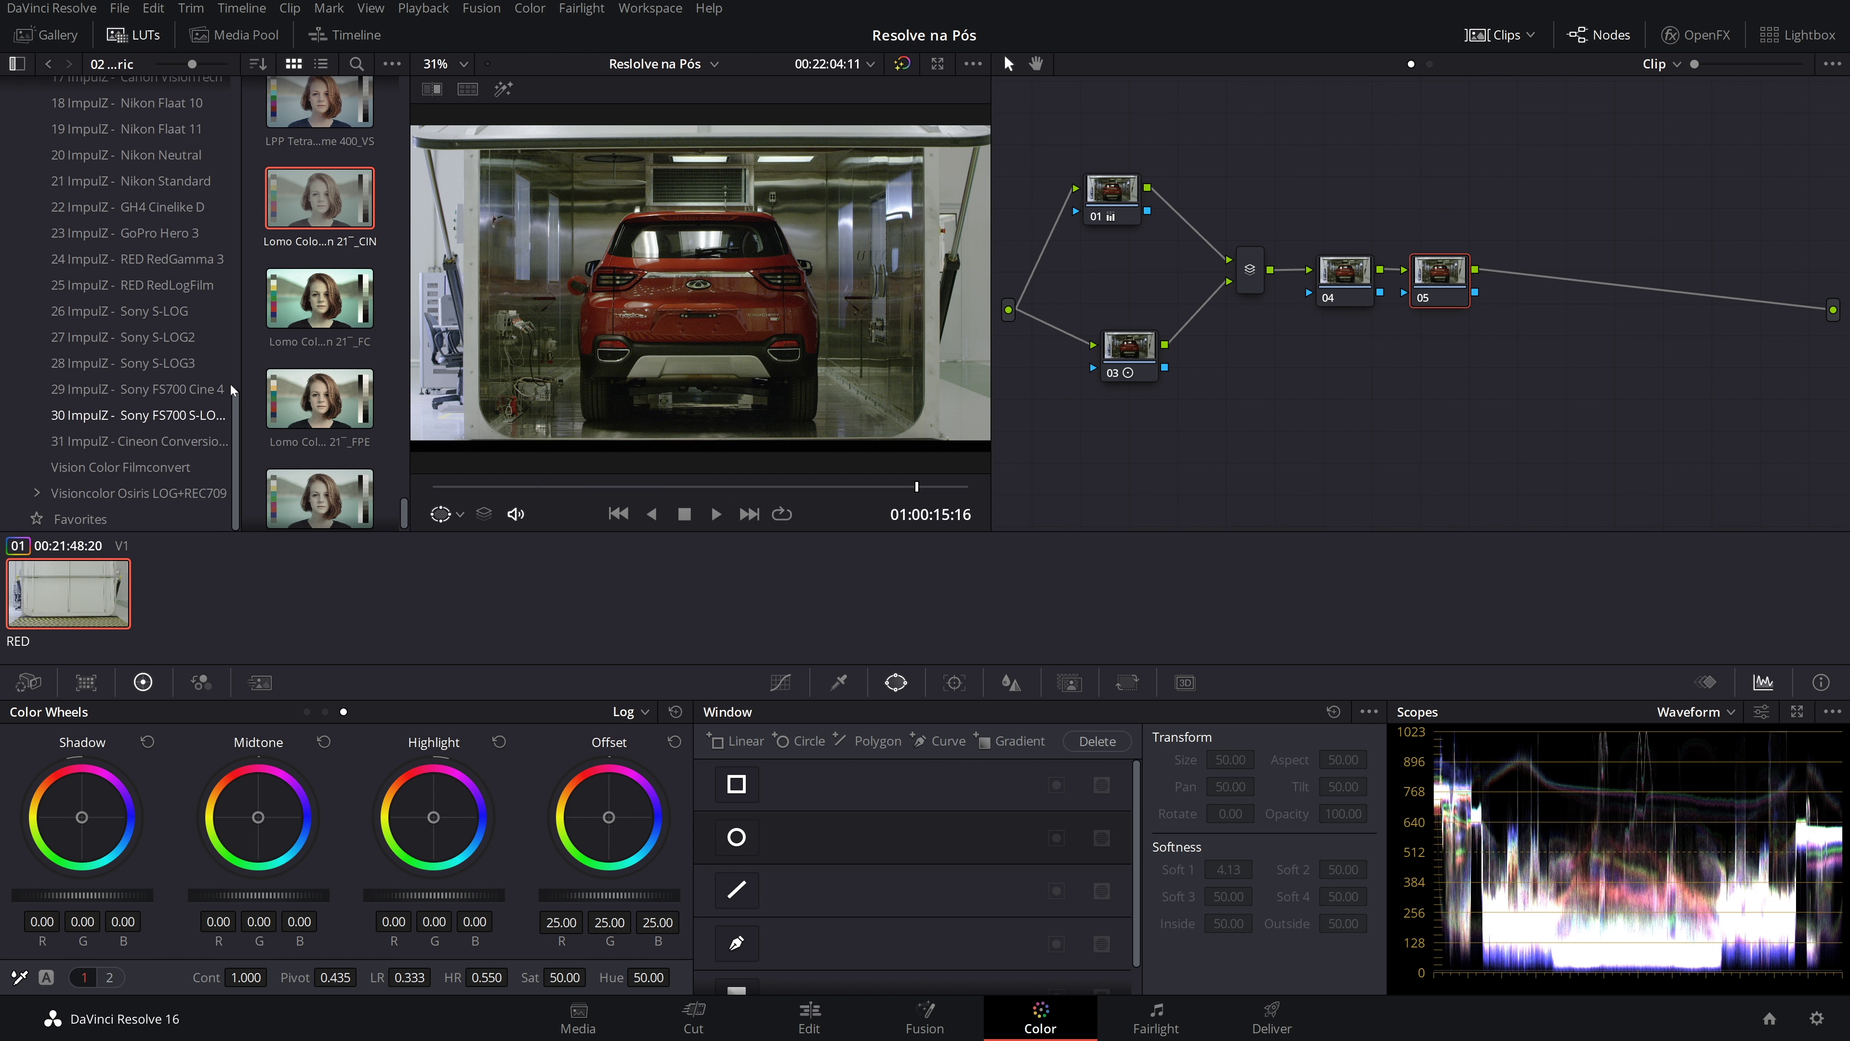
{"action": "left_click", "coordinate": [138, 440]}
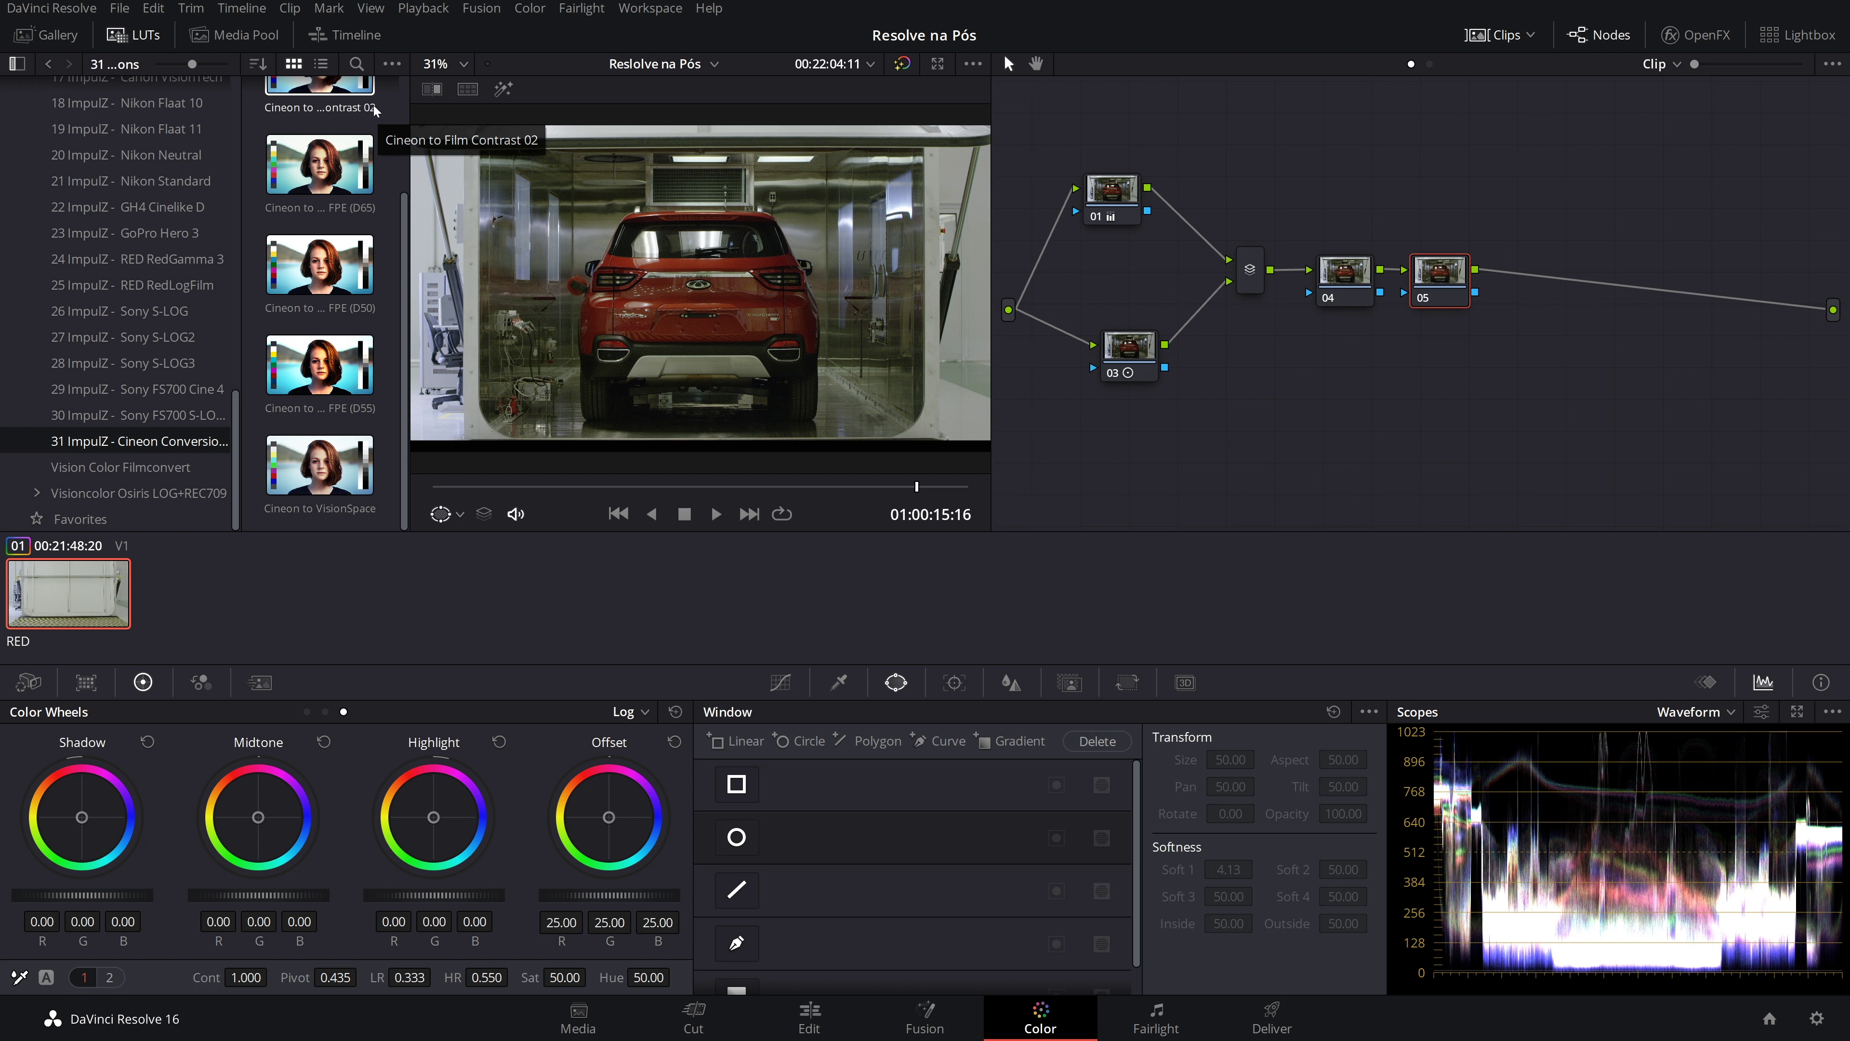
{"action": "scroll", "coordinate": [361, 191], "scroll_direction": "up", "scroll_amount": 2}
{"action": "left_click_drag", "start_coordinate": [320, 118], "coordinate": [1439, 273]}
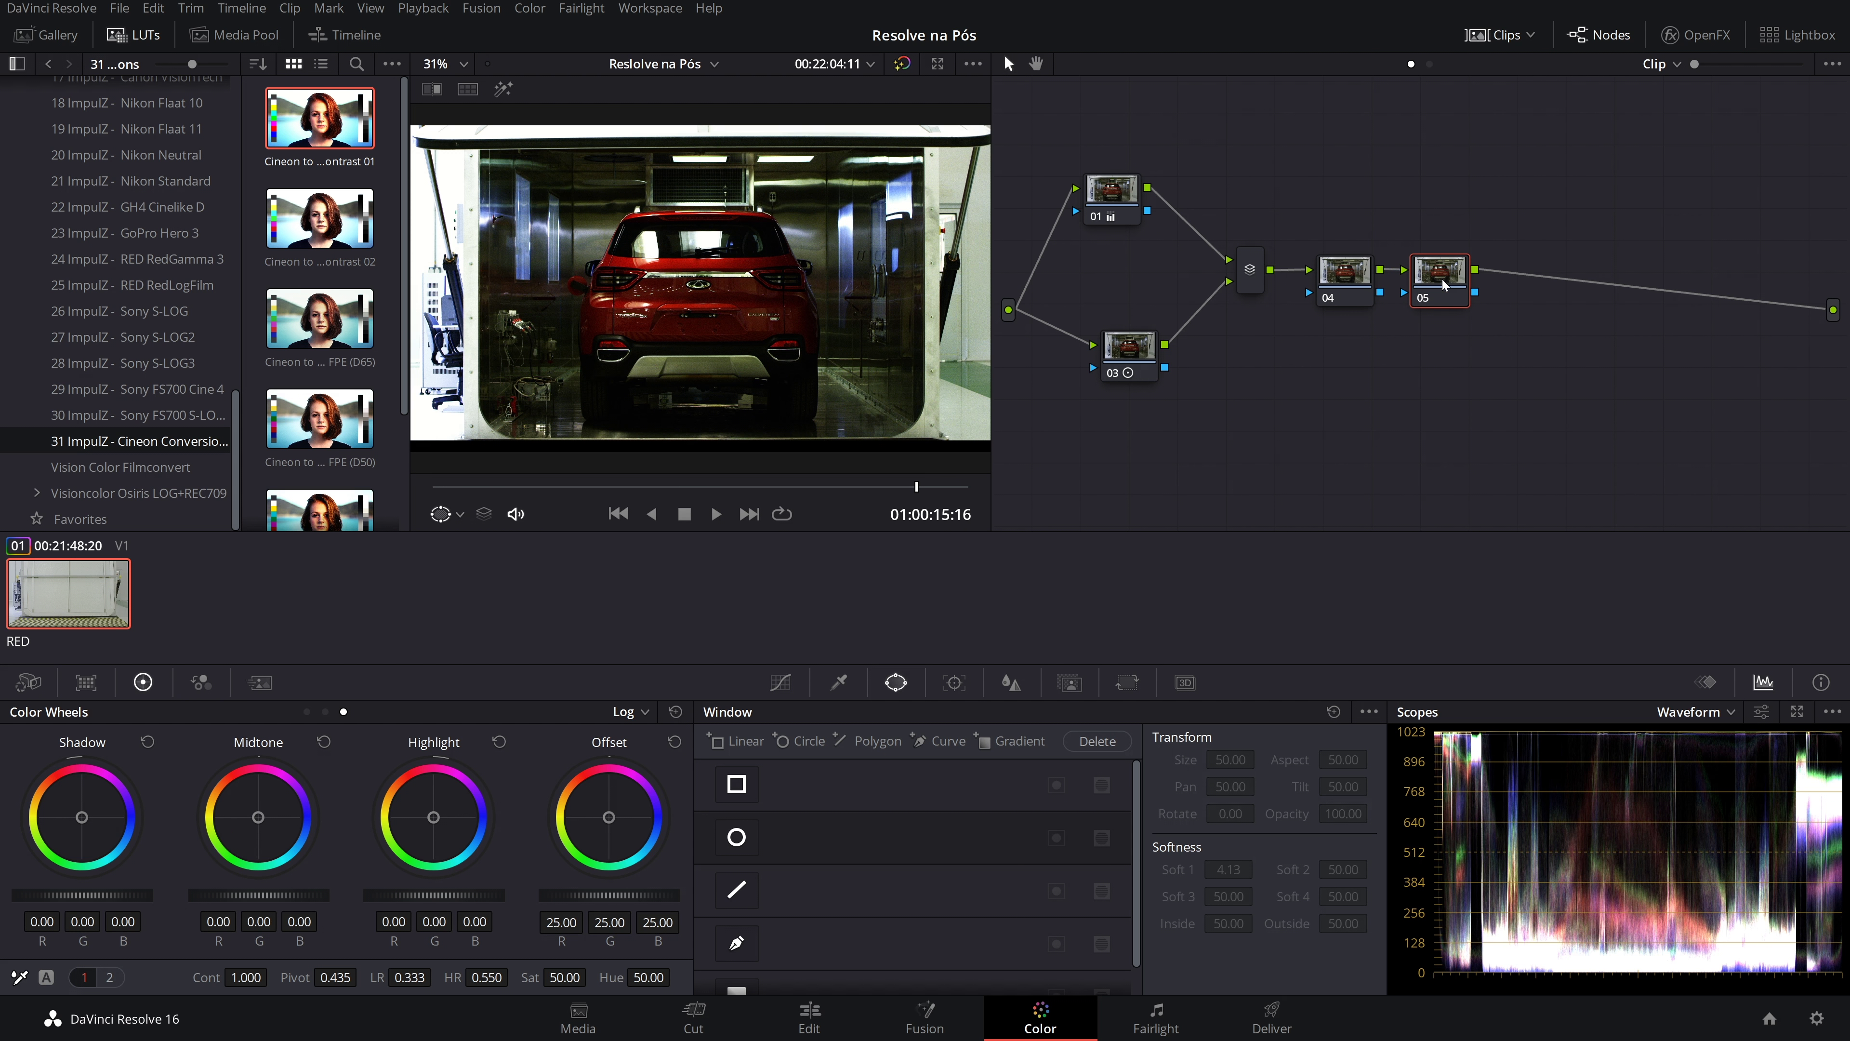
Apply the Lomo CIN LUT to node 04, close the LUT browser, and save
{"action": "scroll", "coordinate": [139, 408], "scroll_direction": "up", "scroll_amount": 5}
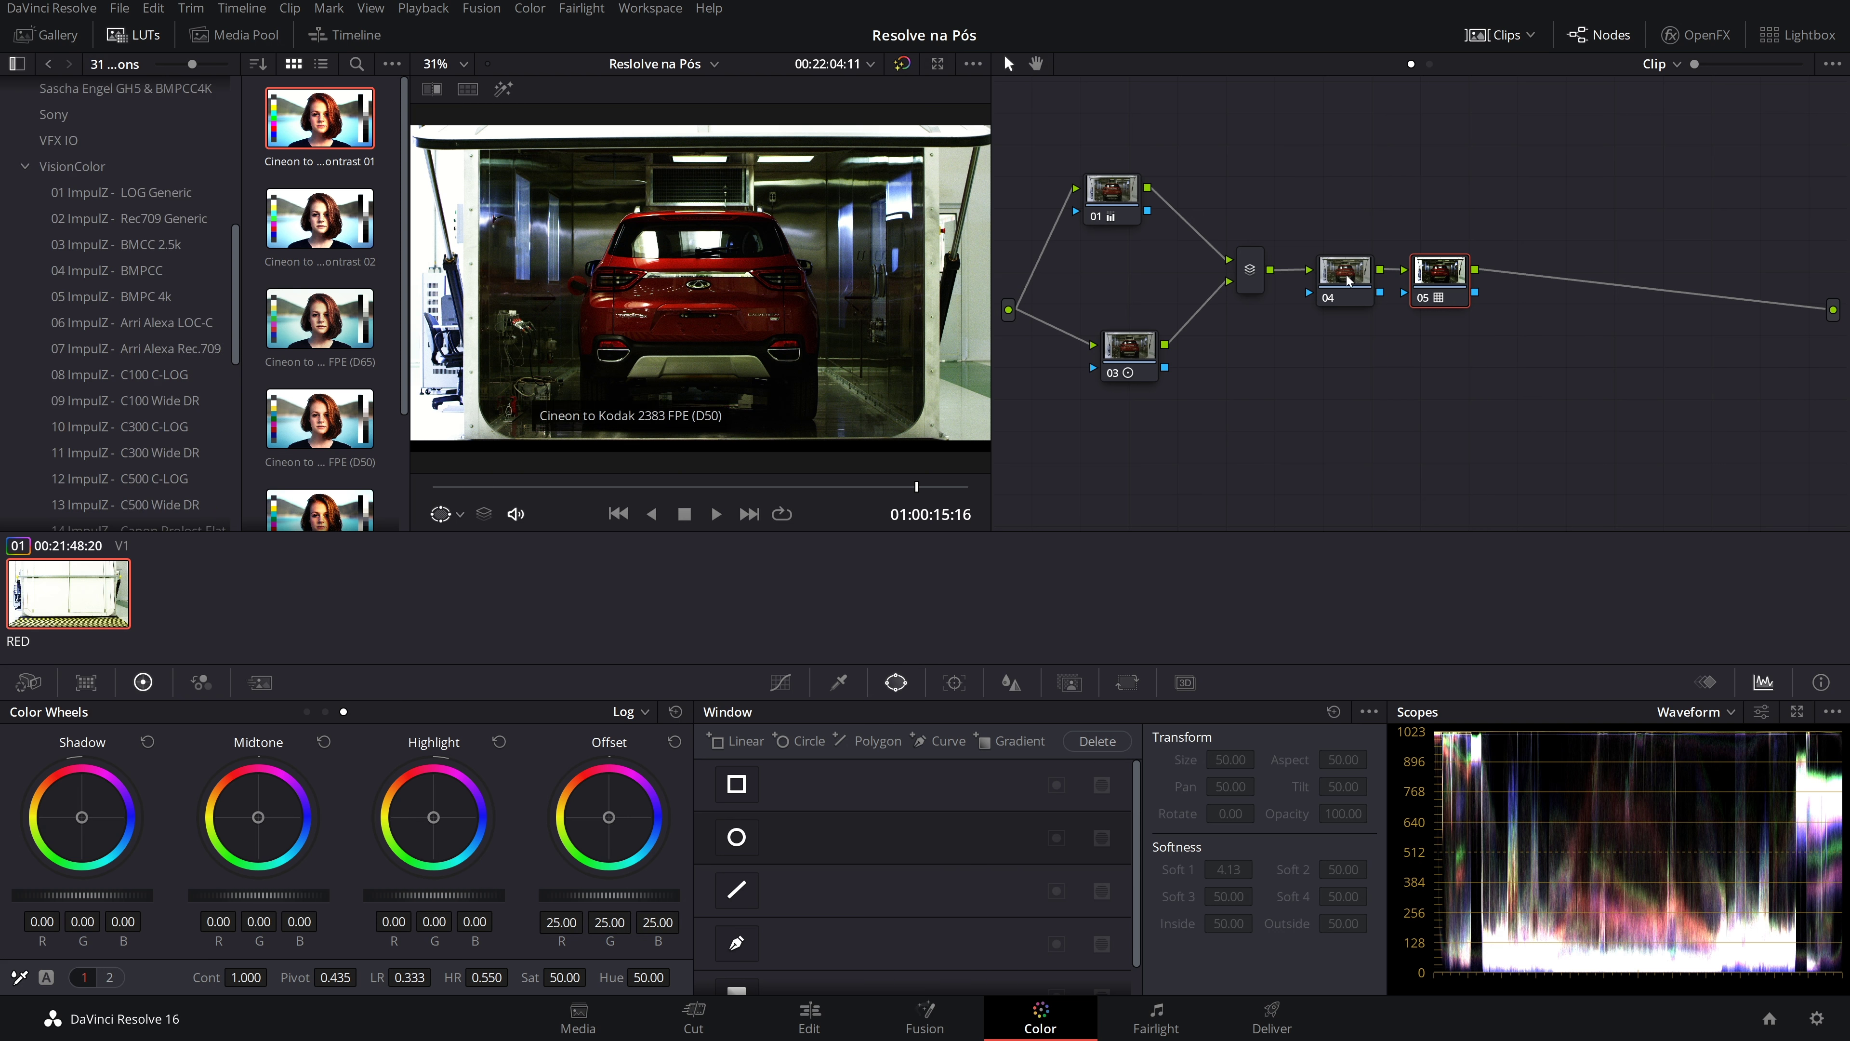
{"action": "left_click", "coordinate": [175, 219]}
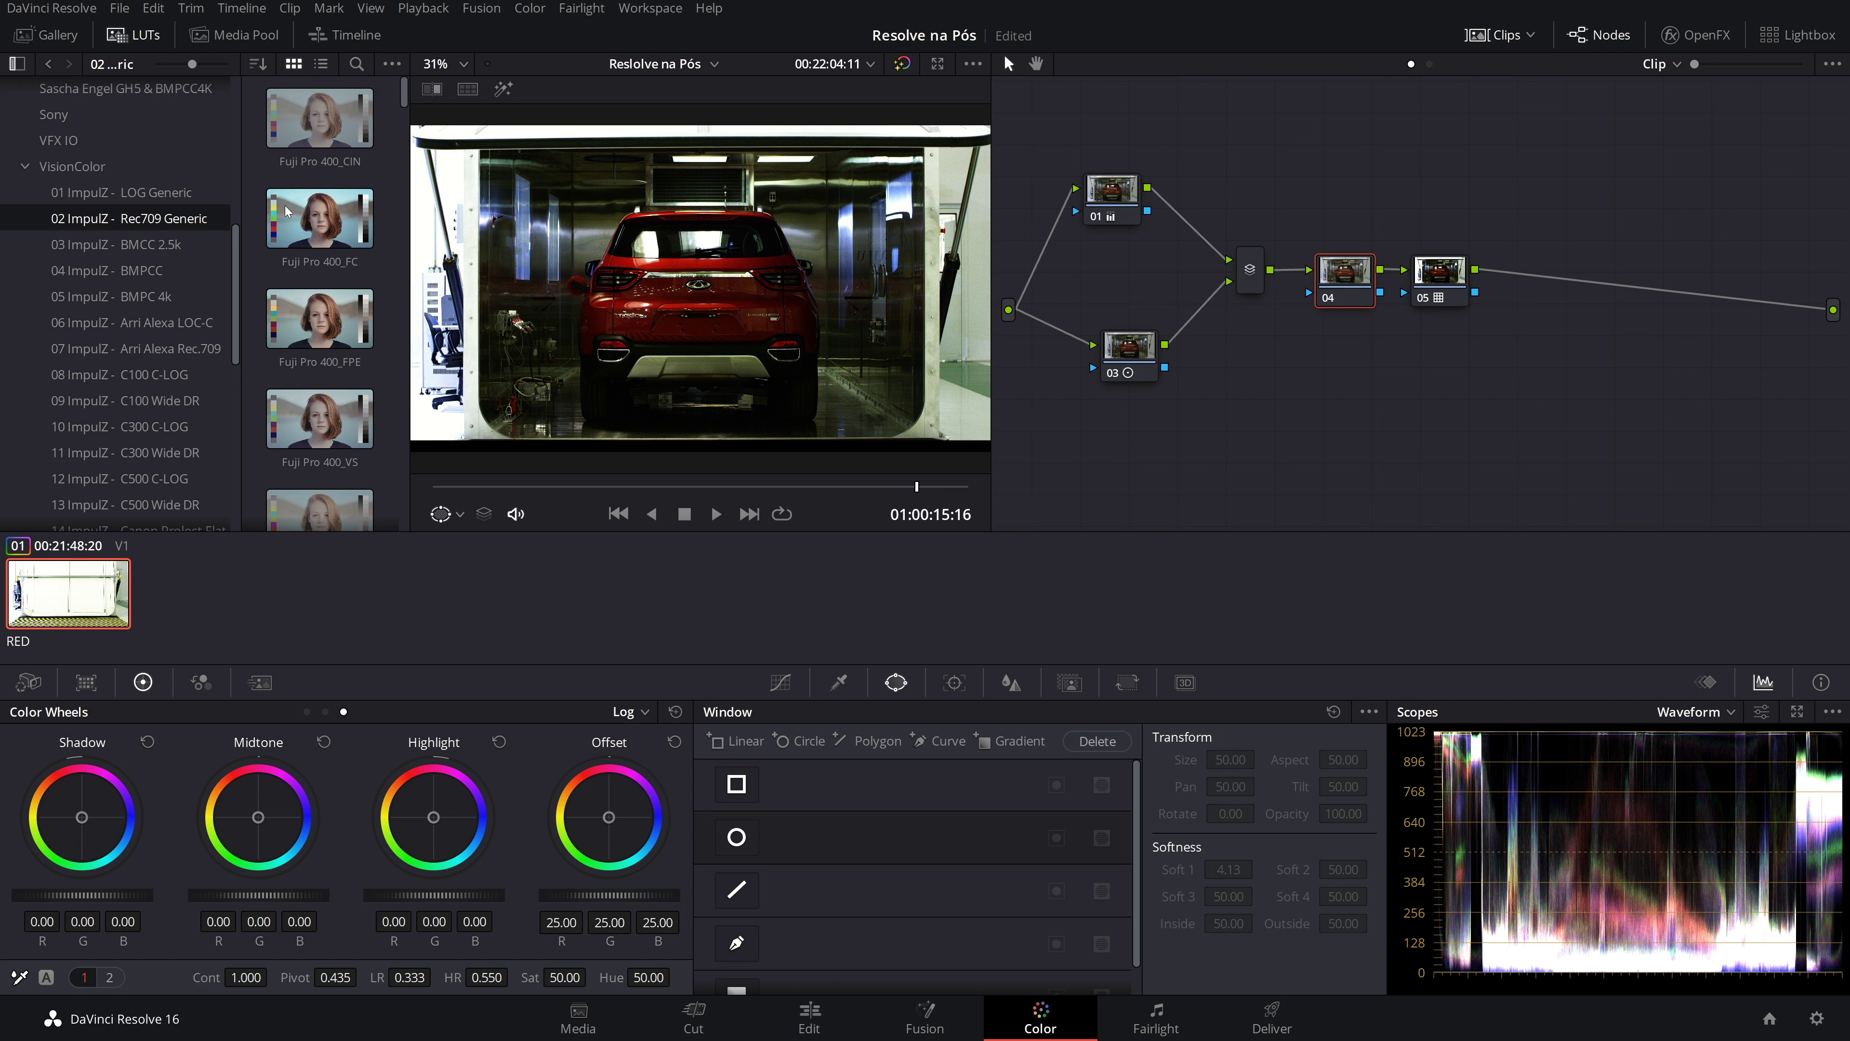
{"action": "scroll", "coordinate": [379, 196], "scroll_direction": "down", "scroll_amount": 5}
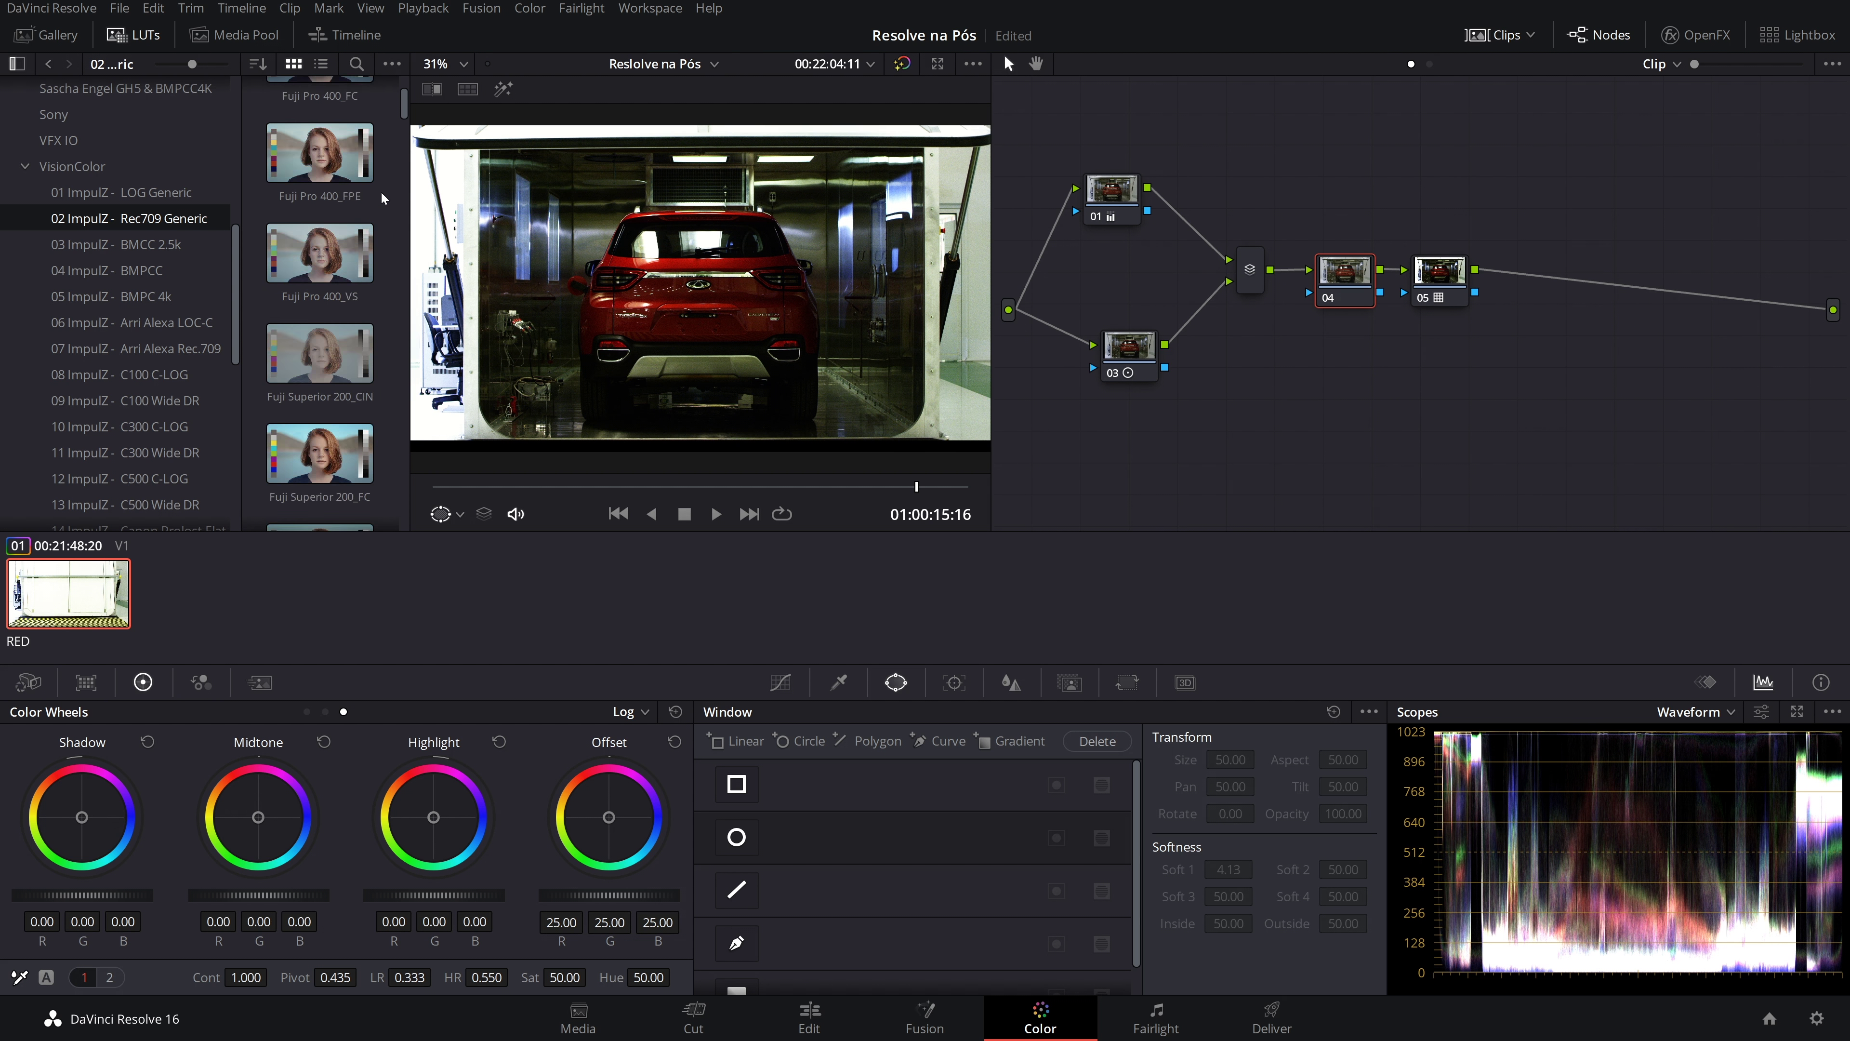
{"action": "left_click_drag", "start_coordinate": [403, 172], "coordinate": [387, 496]}
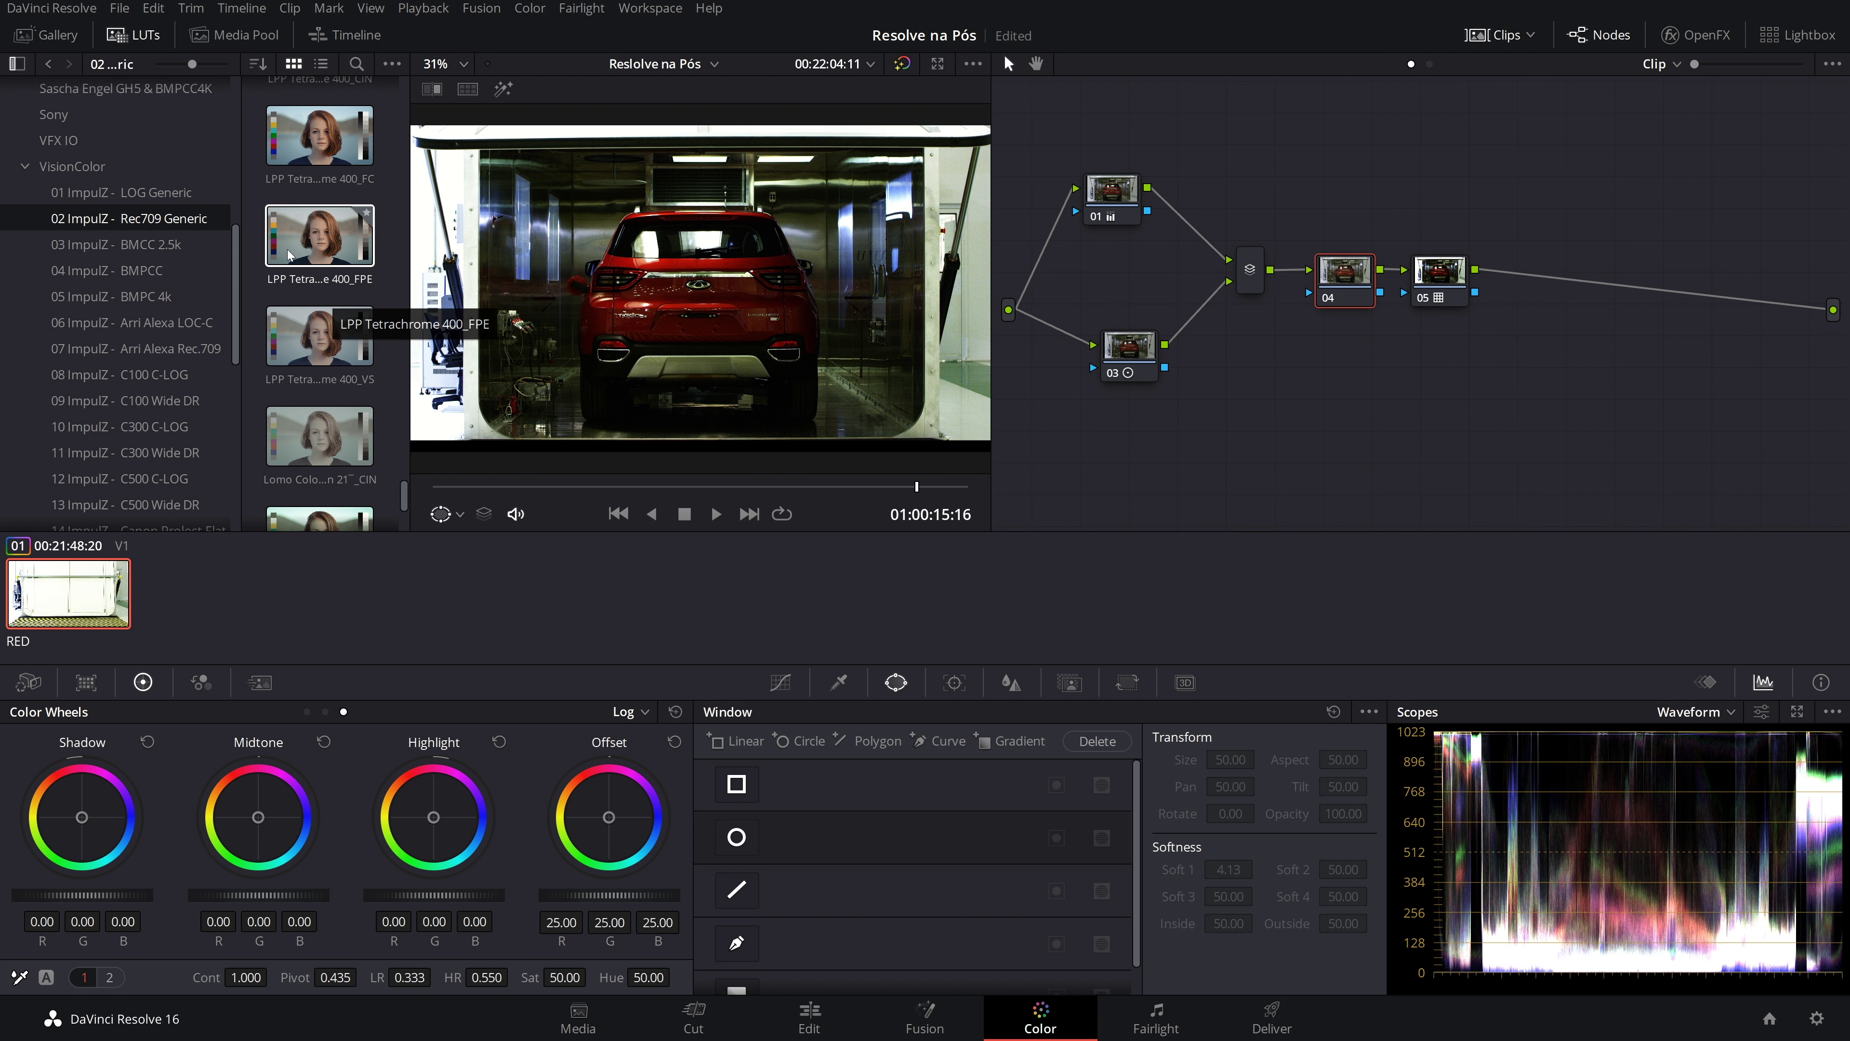
{"action": "scroll", "coordinate": [327, 146], "scroll_direction": "up", "scroll_amount": 1}
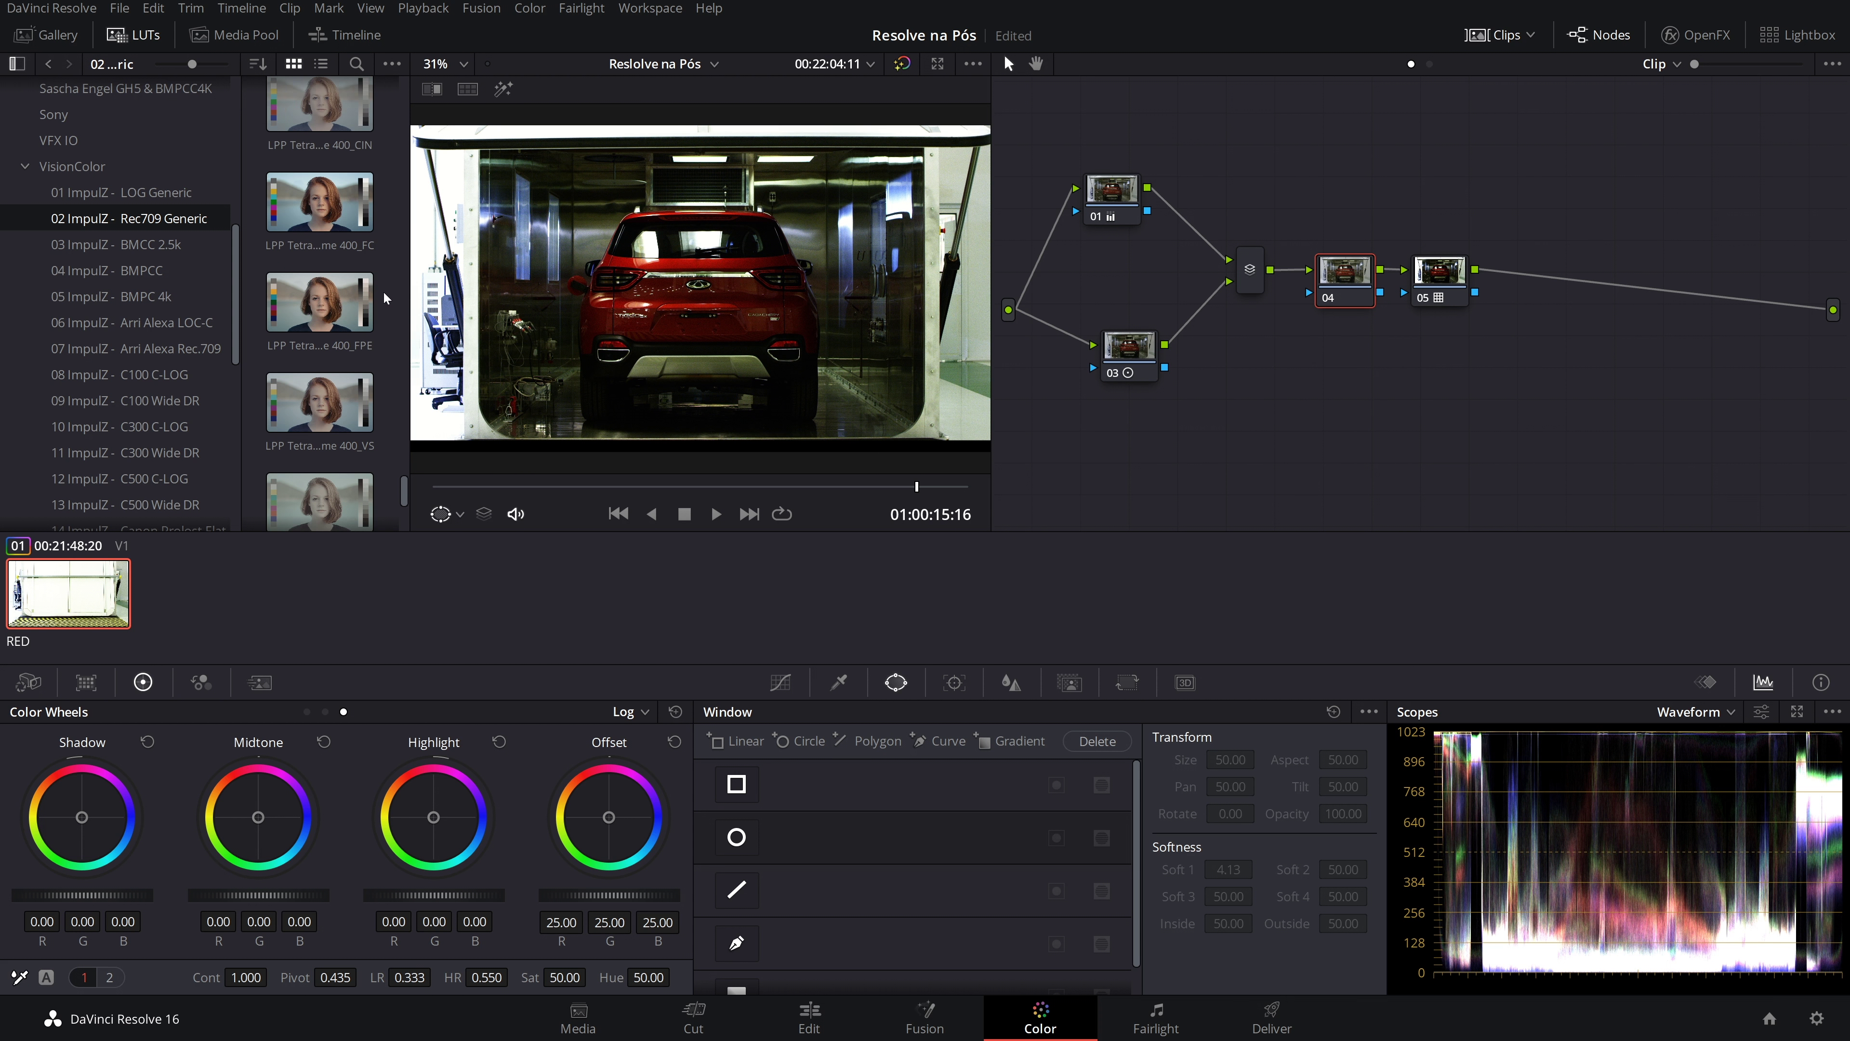
{"action": "scroll", "coordinate": [329, 110], "scroll_direction": "down", "scroll_amount": 3}
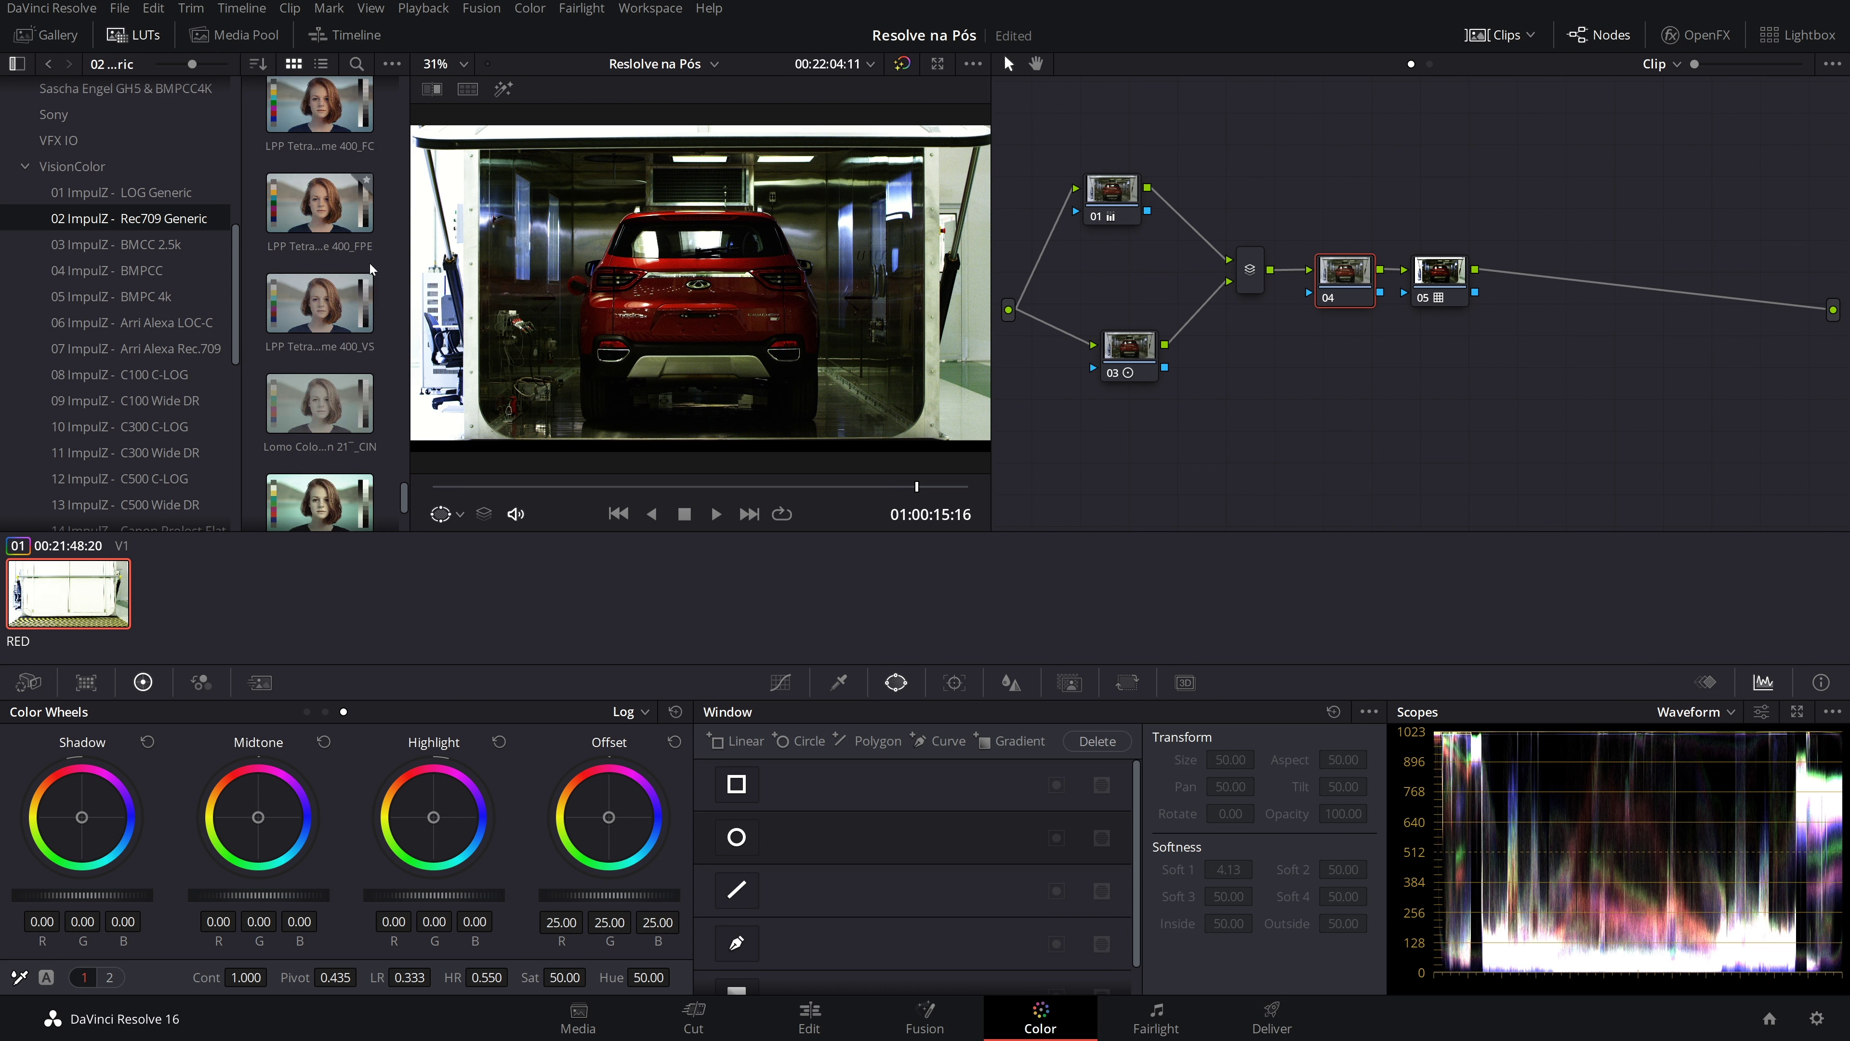
{"action": "left_click_drag", "start_coordinate": [361, 219], "coordinate": [1340, 284]}
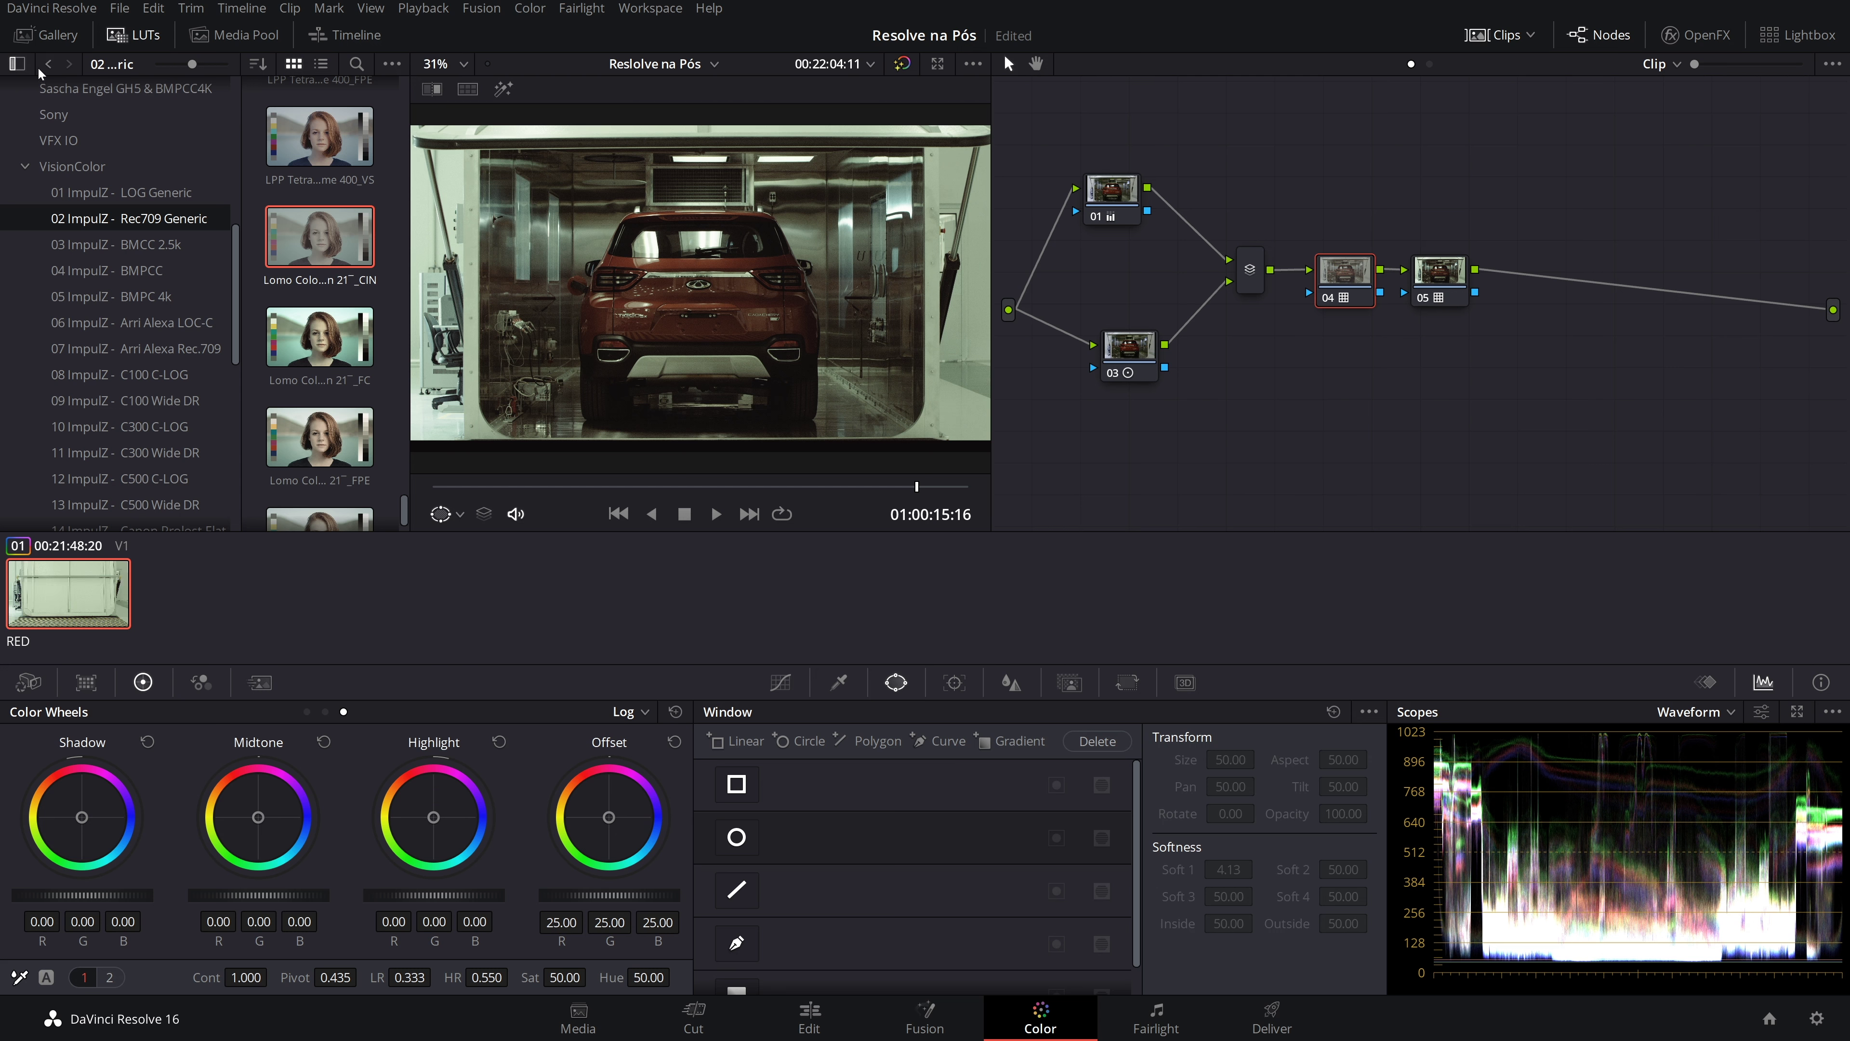
{"action": "left_click", "coordinate": [120, 34]}
{"action": "key", "text": "ctrl+s"}
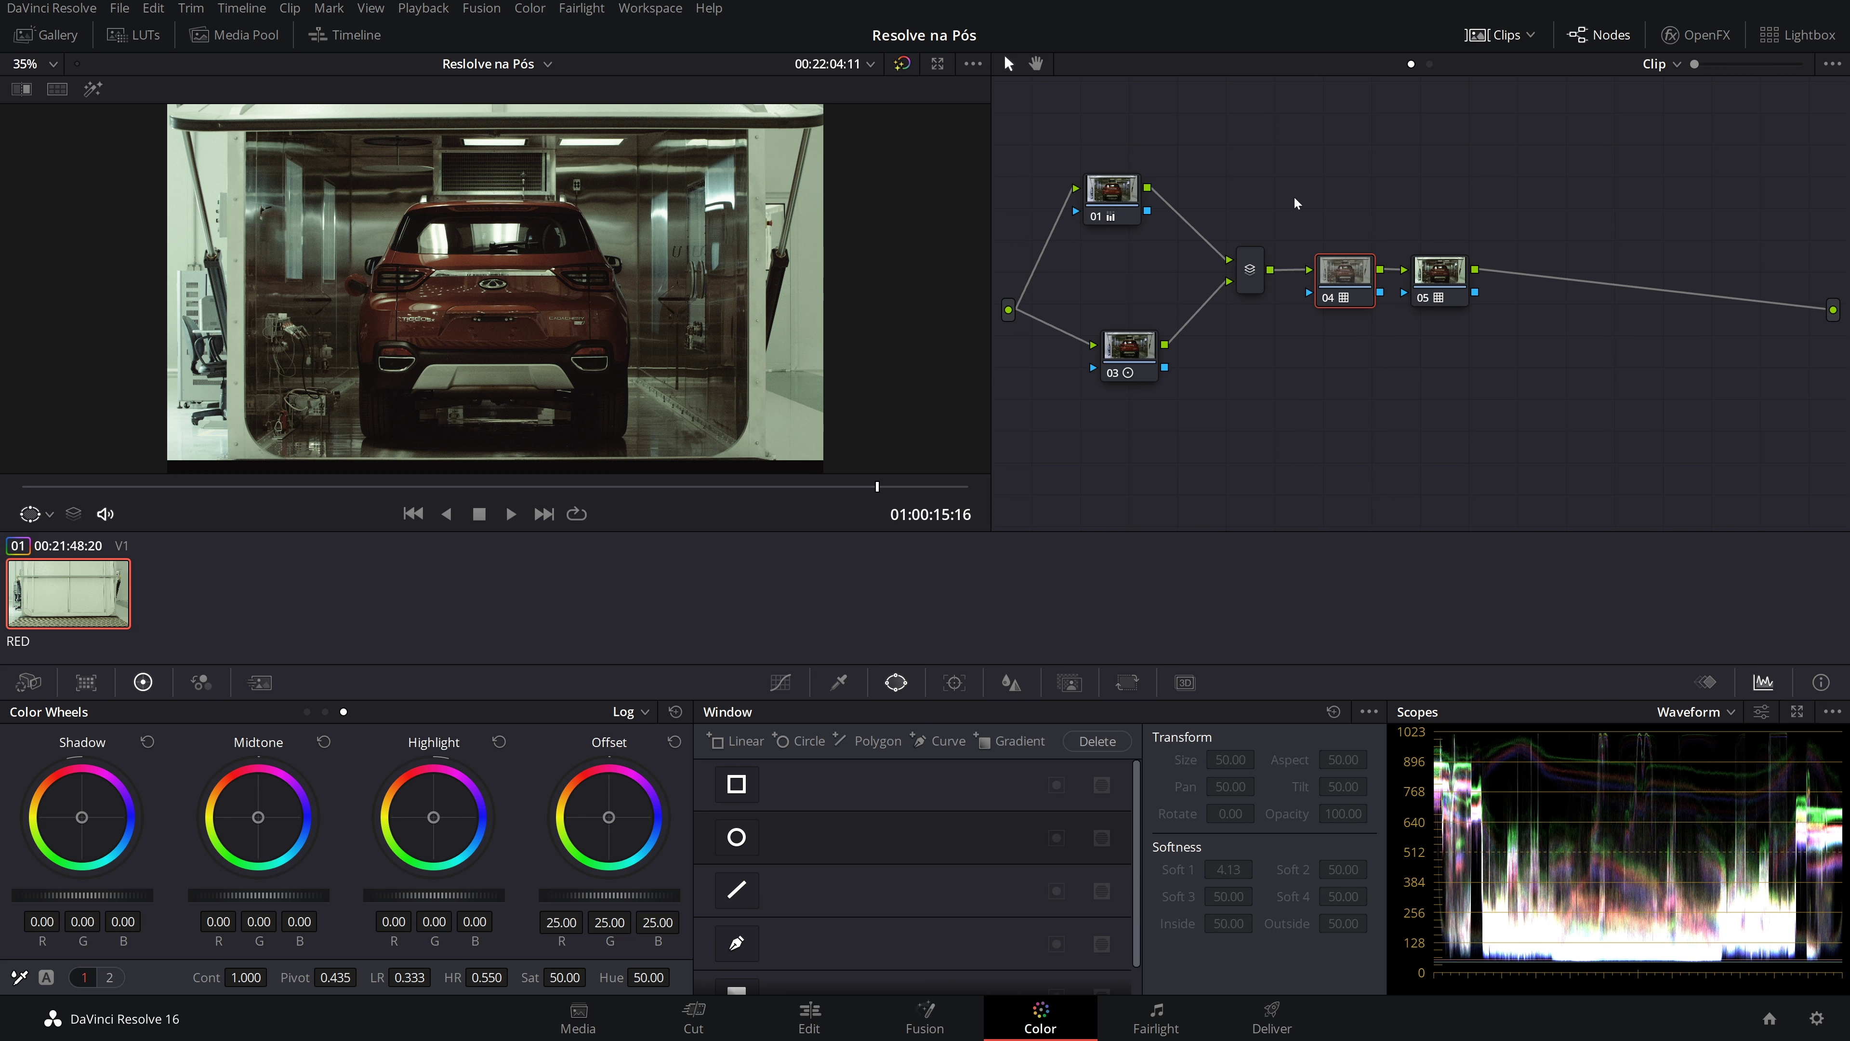
Add serial node 06 after node 05, then preview the grade full-screen and return
{"action": "left_click_drag", "start_coordinate": [1294, 195], "coordinate": [1552, 306]}
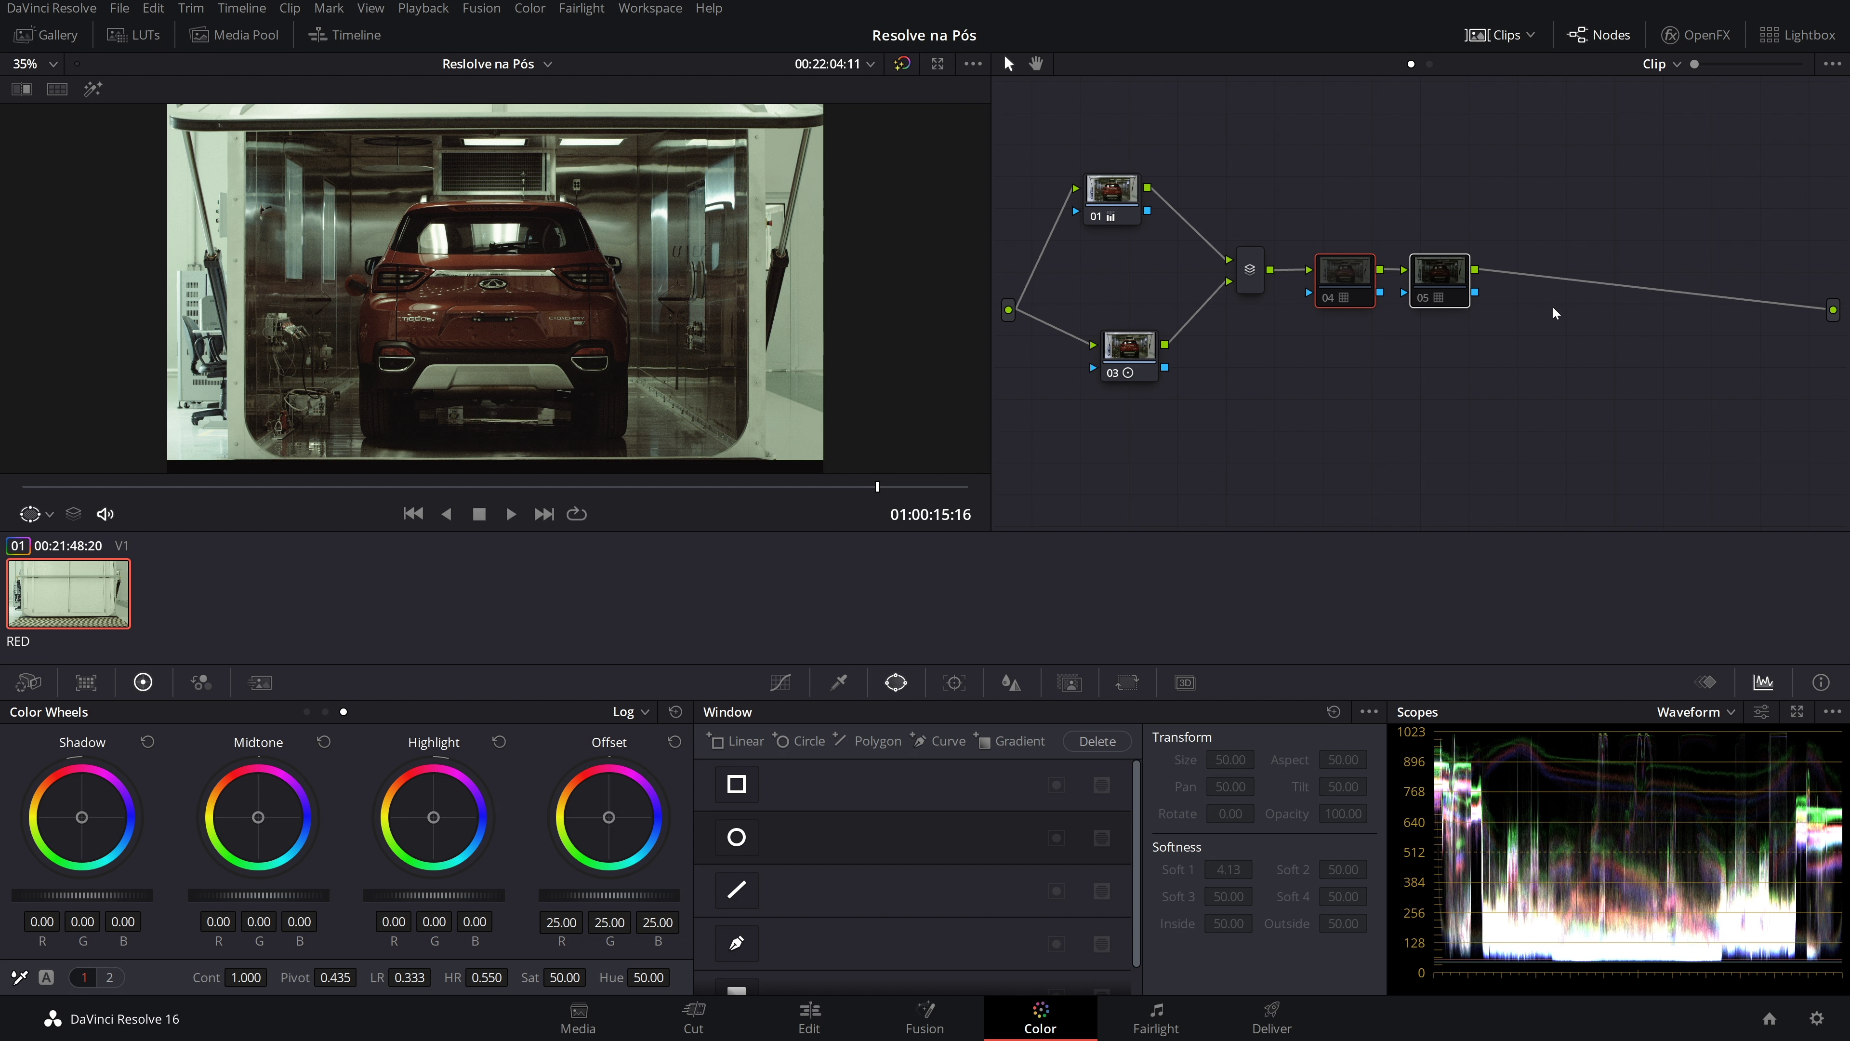
{"action": "key", "text": "ctrl+s"}
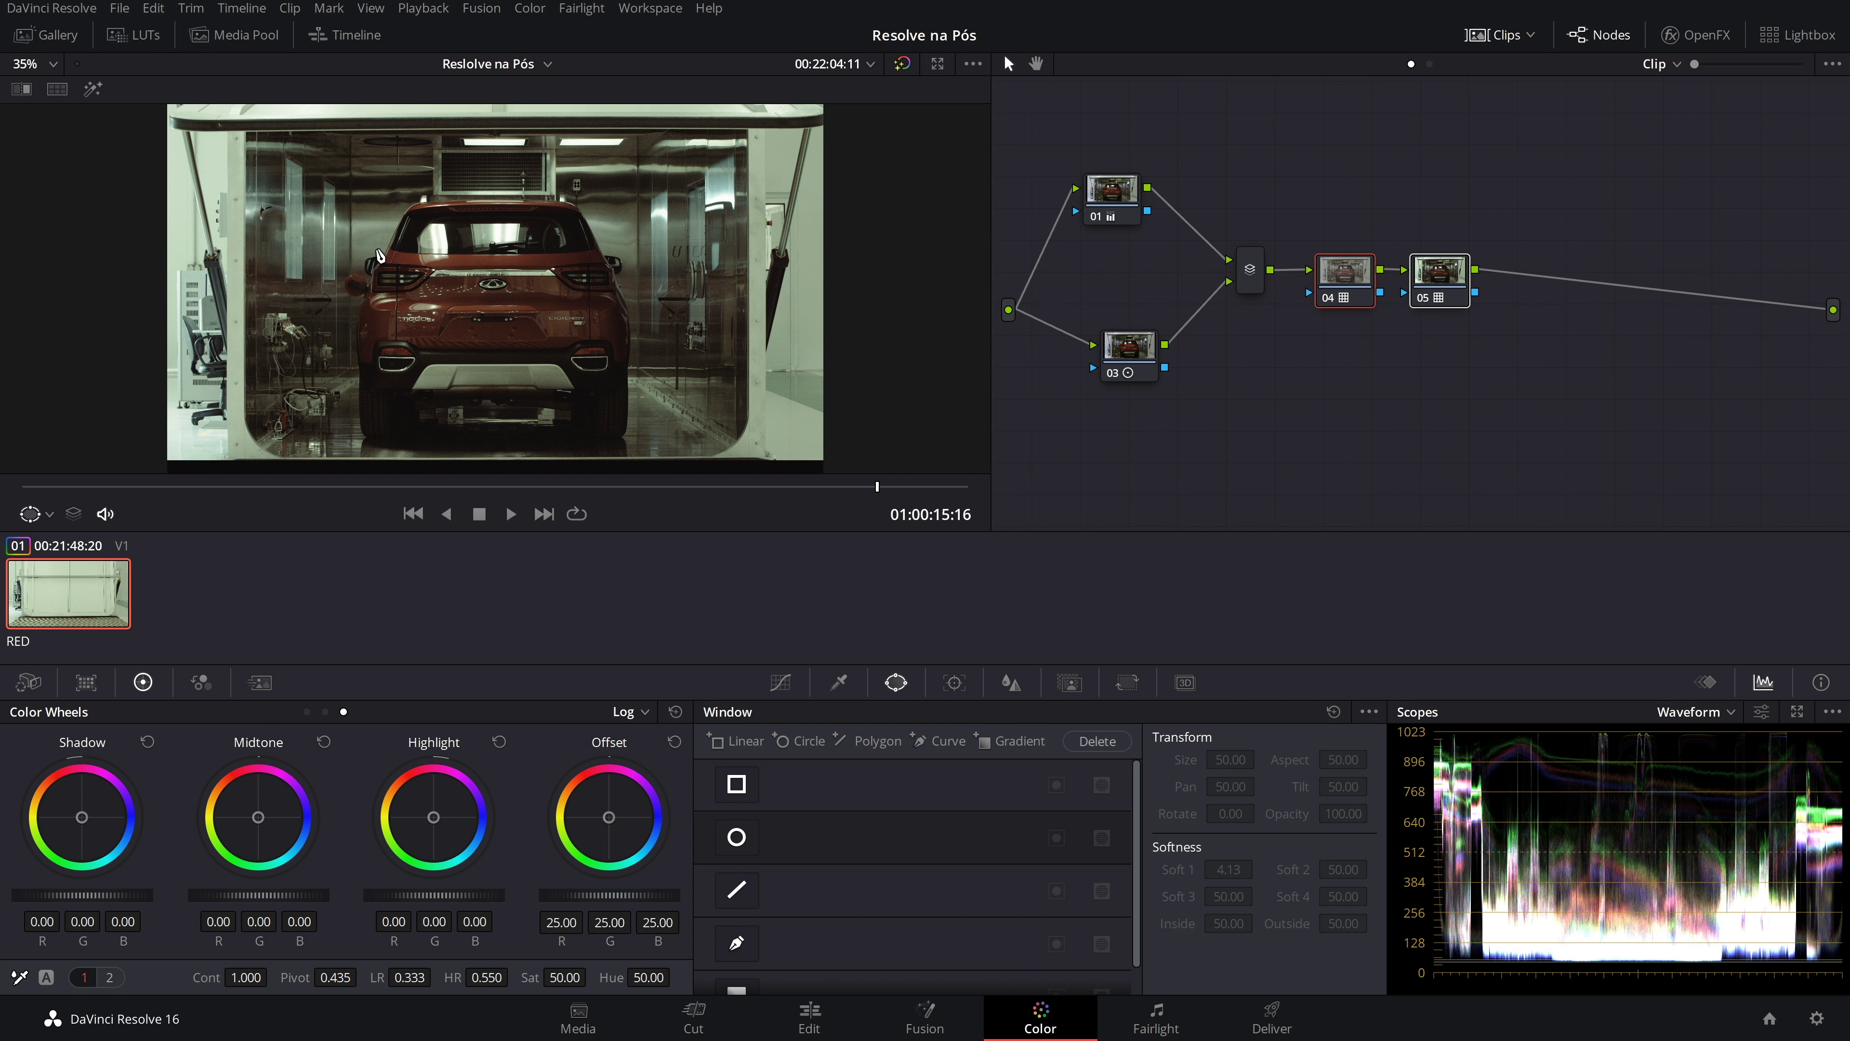
{"action": "left_click", "coordinate": [1440, 272]}
{"action": "key", "text": "alt+s"}
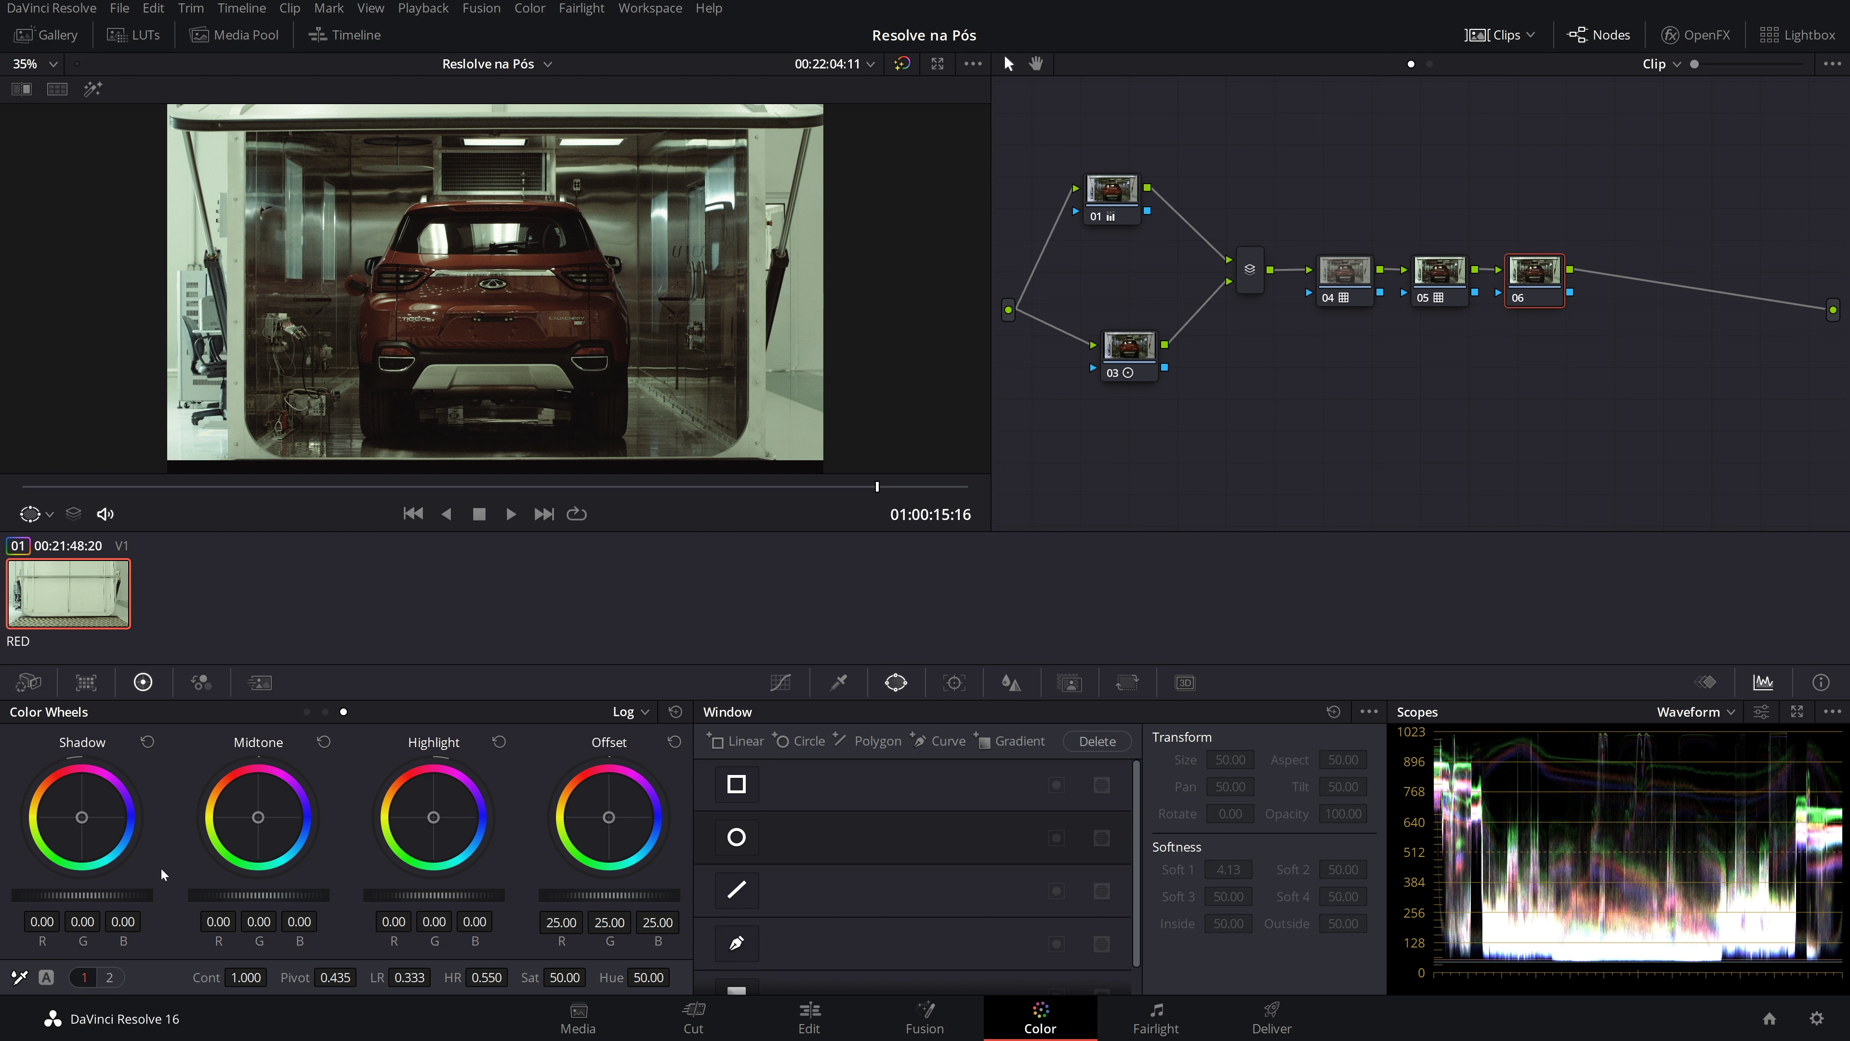
{"action": "key", "text": "ctrl+z"}
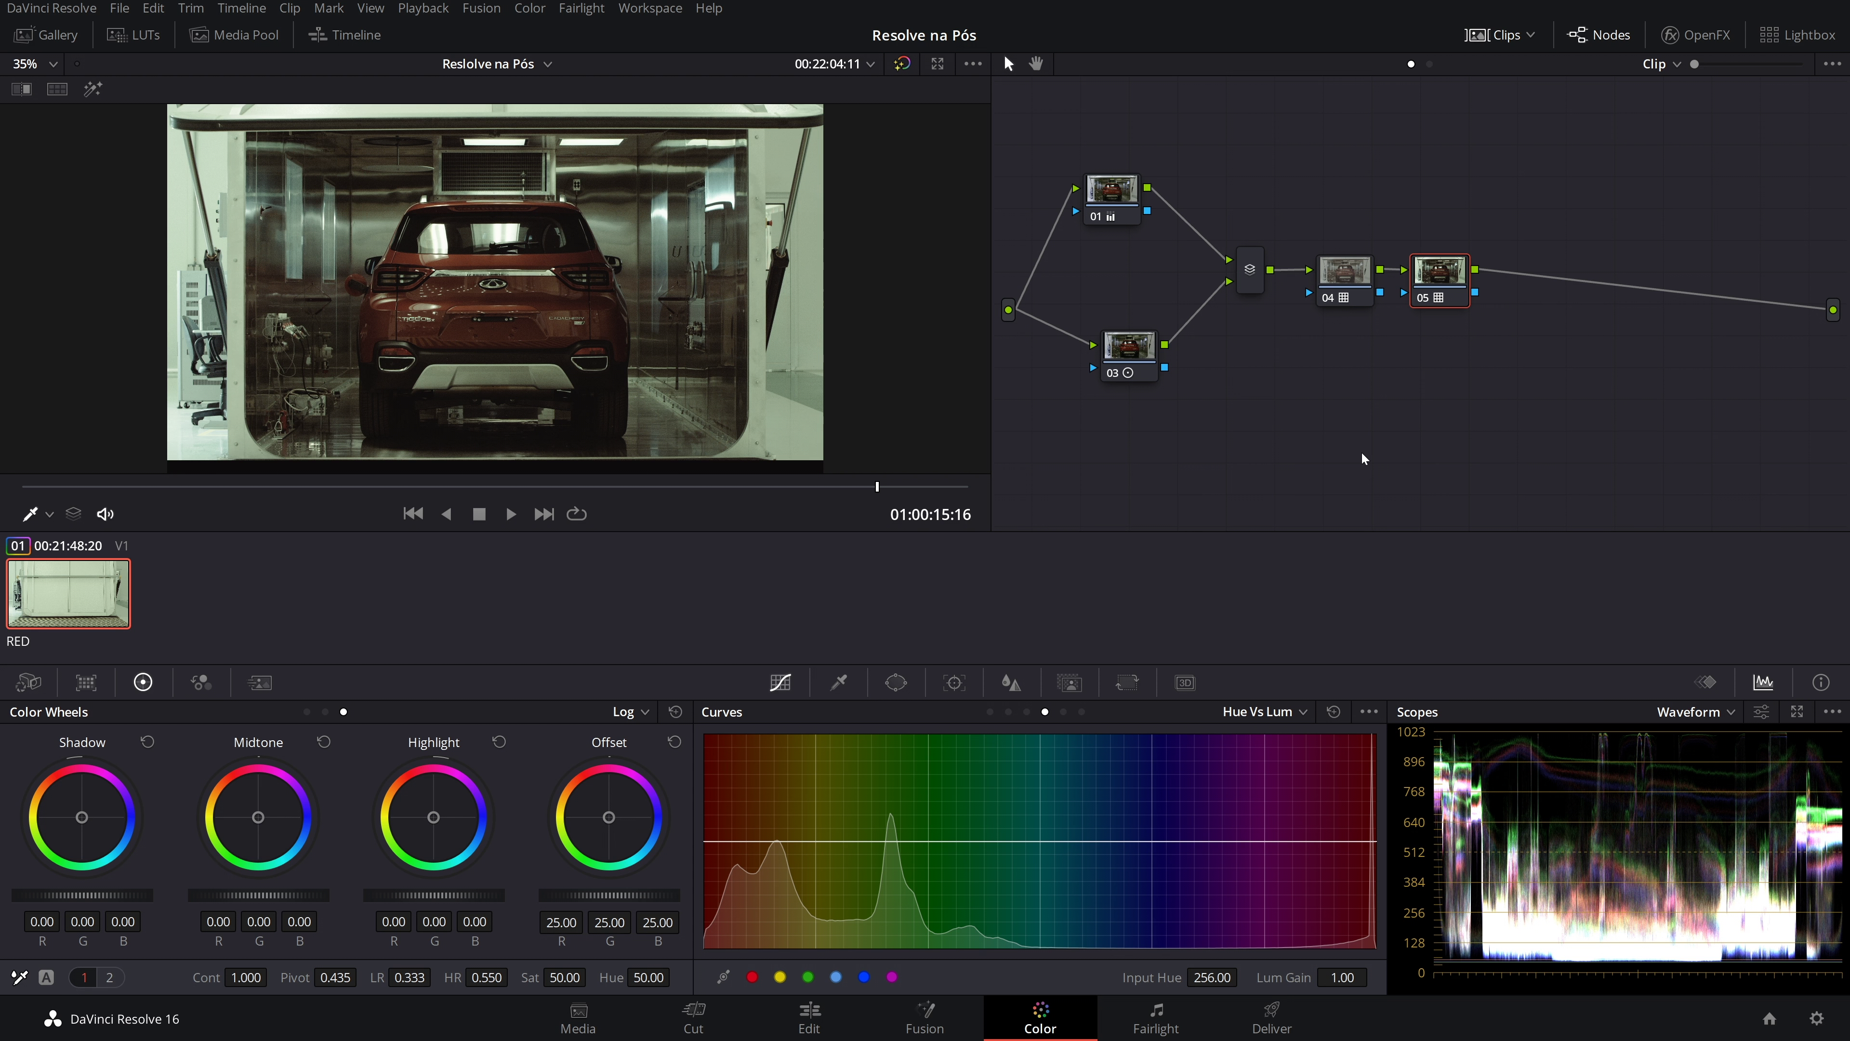
{"action": "key", "text": "alt+s"}
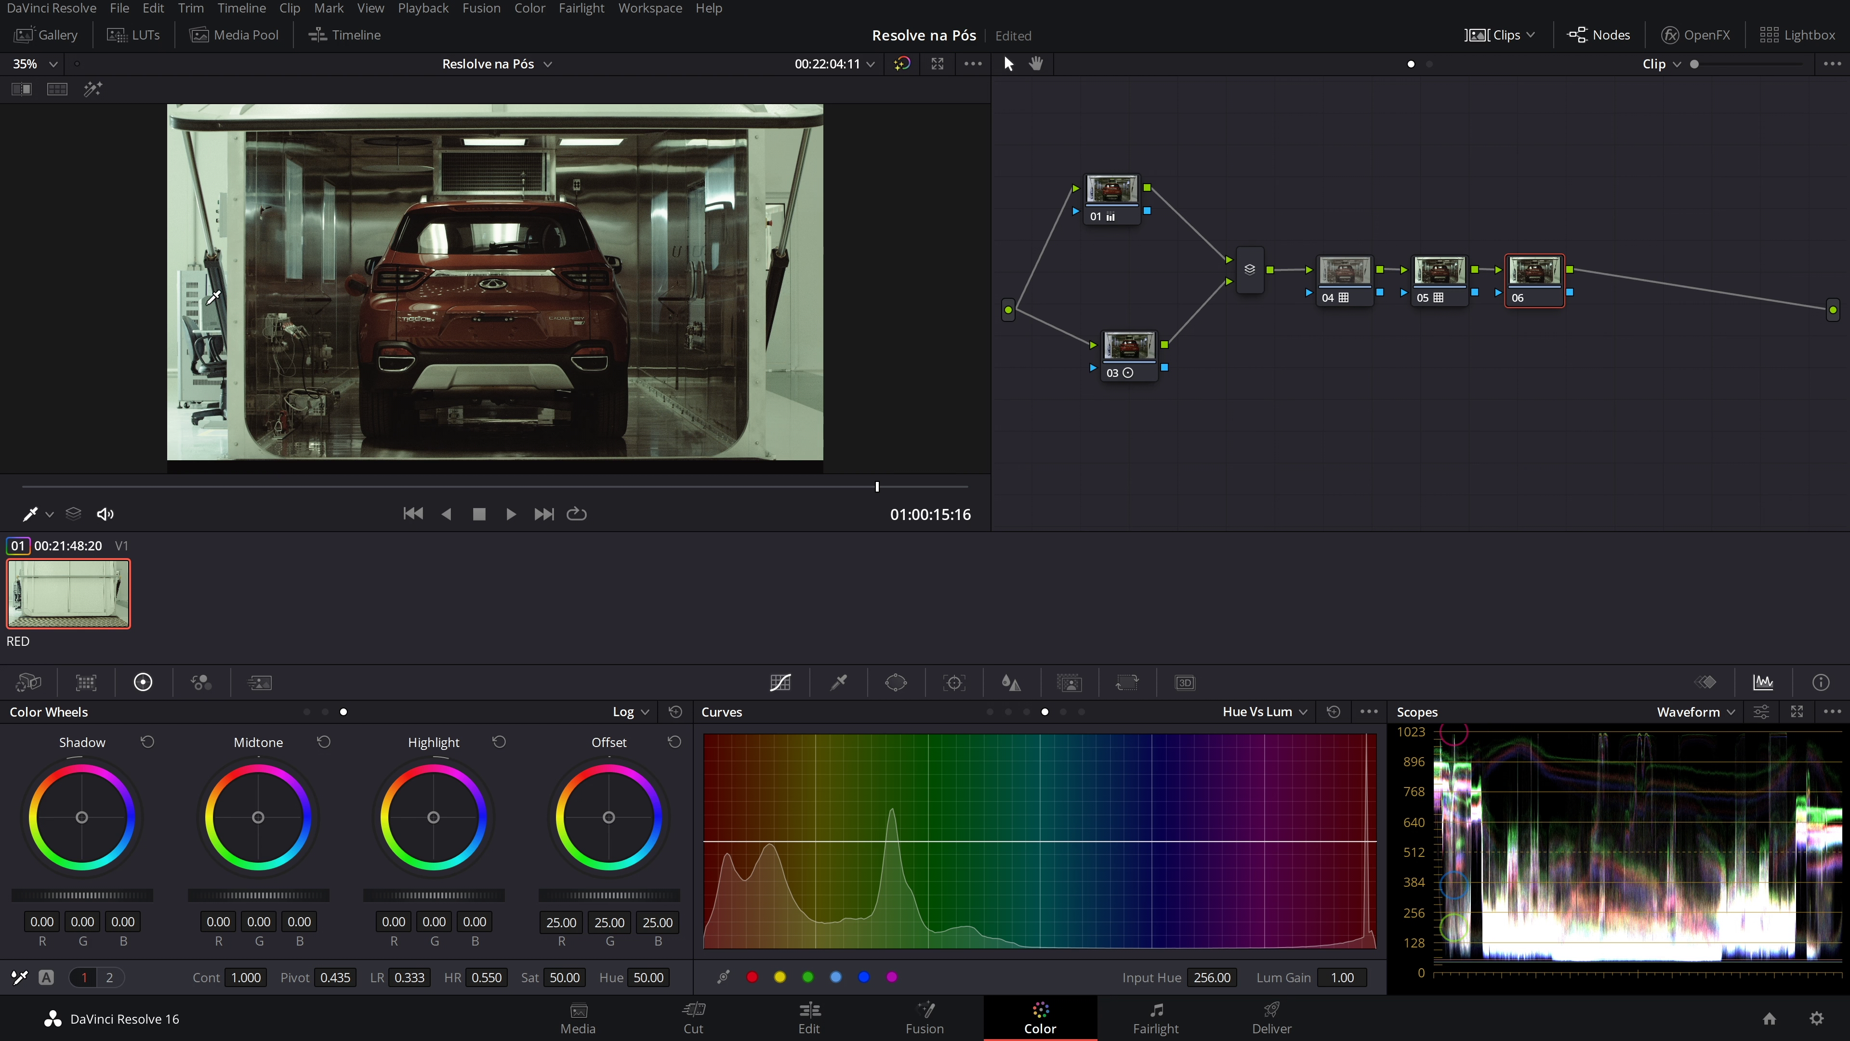
{"action": "key", "text": "shift+f"}
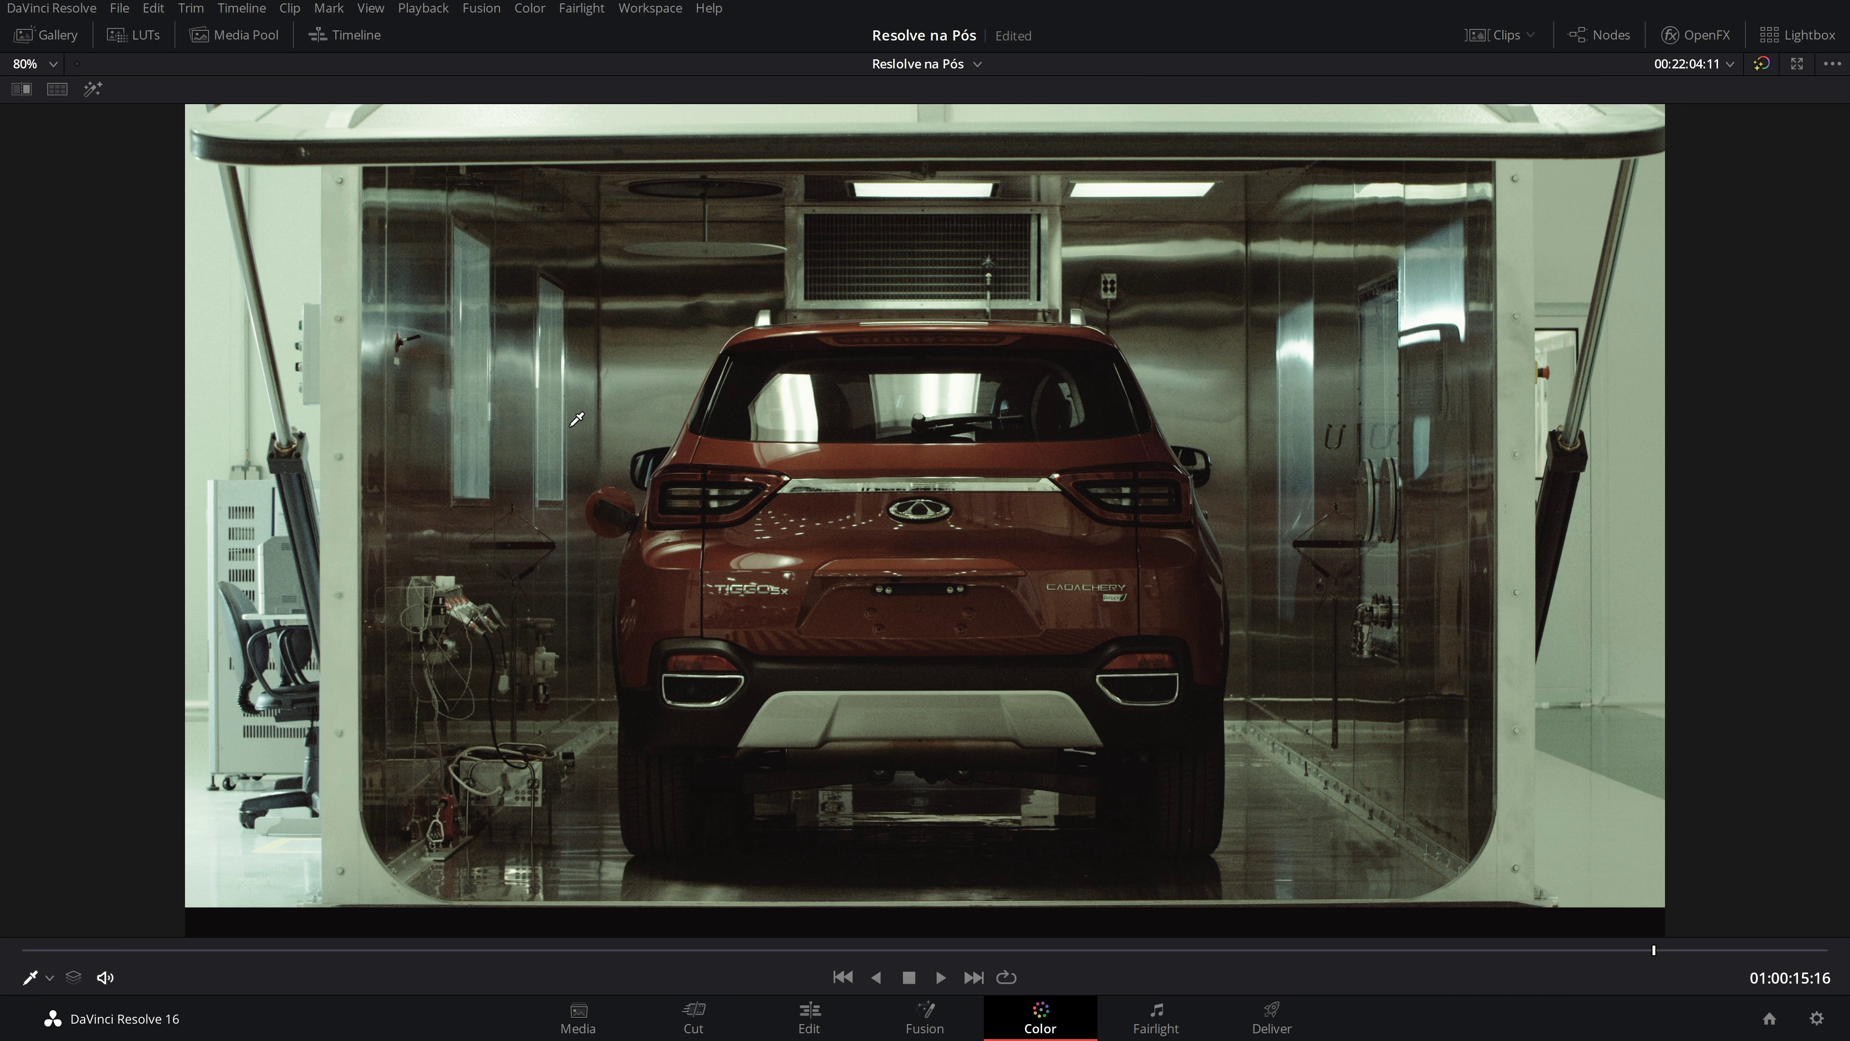
{"action": "key", "text": "alt+f"}
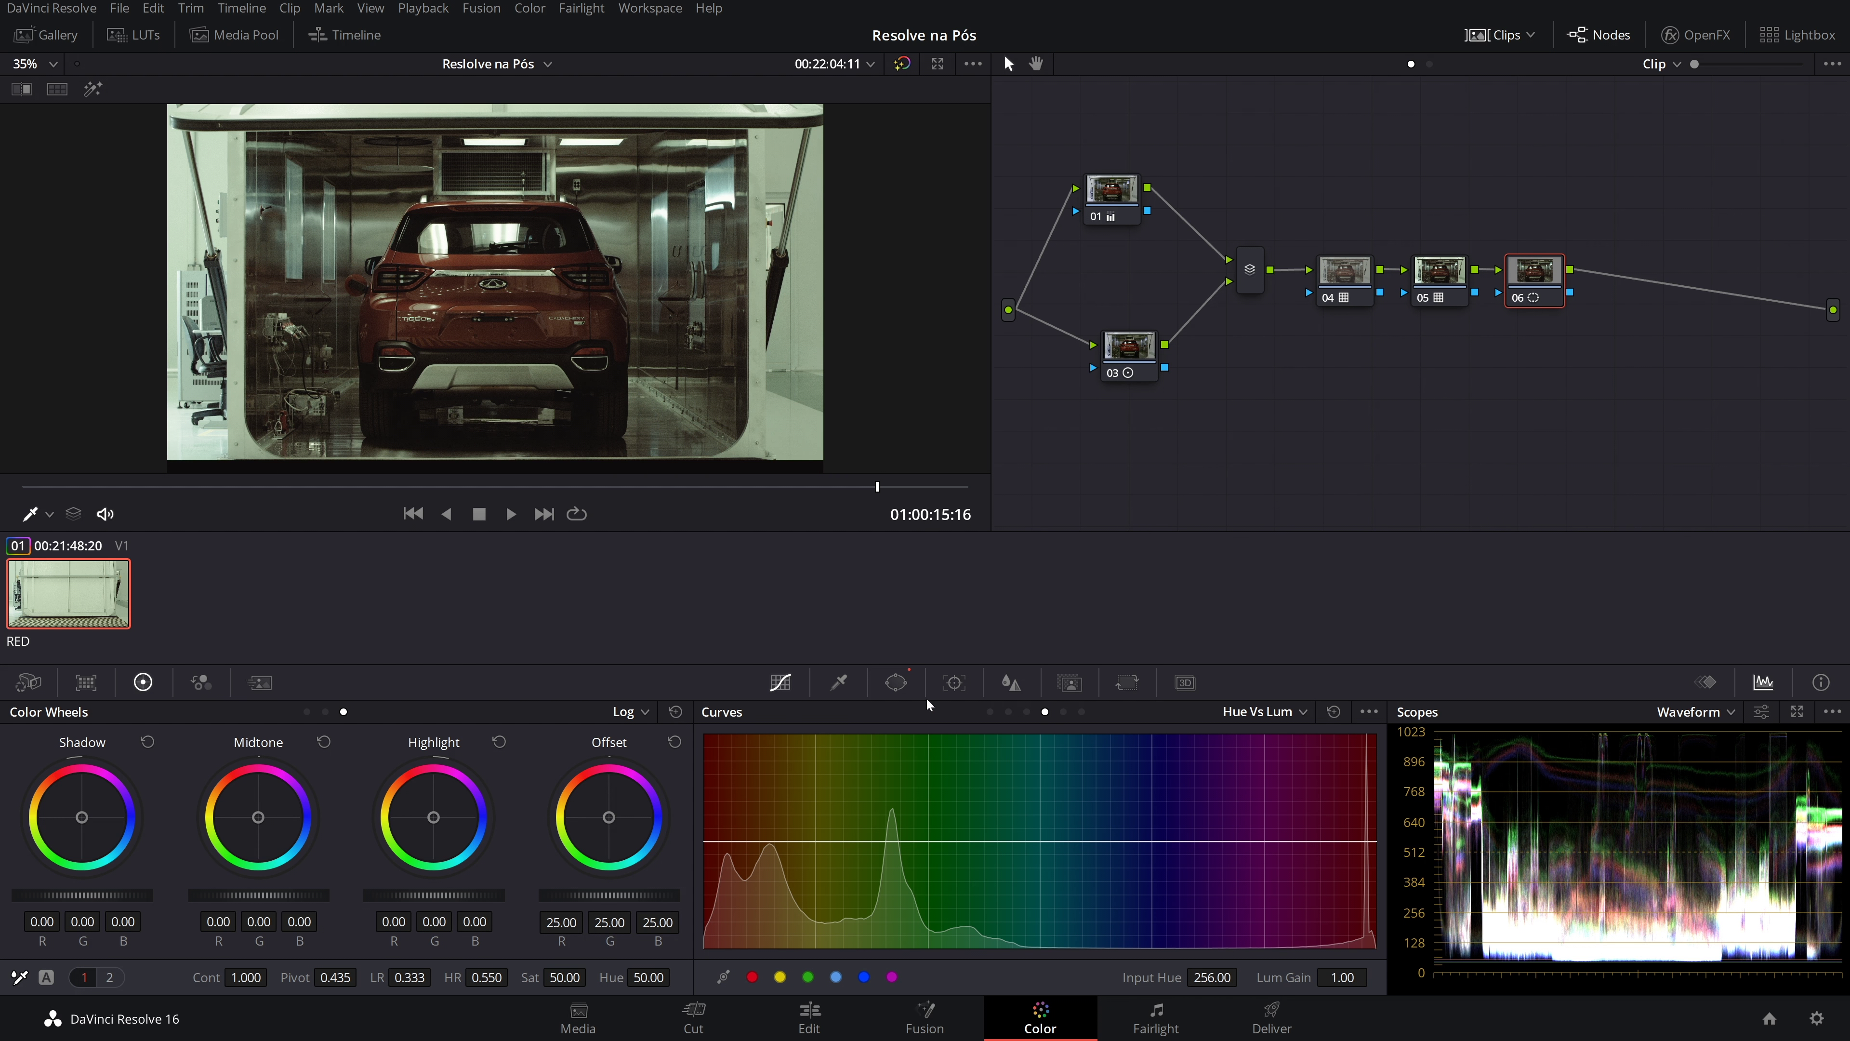
Soften the inner edge of node 06's vignette window and save
{"action": "left_click", "coordinate": [901, 688]}
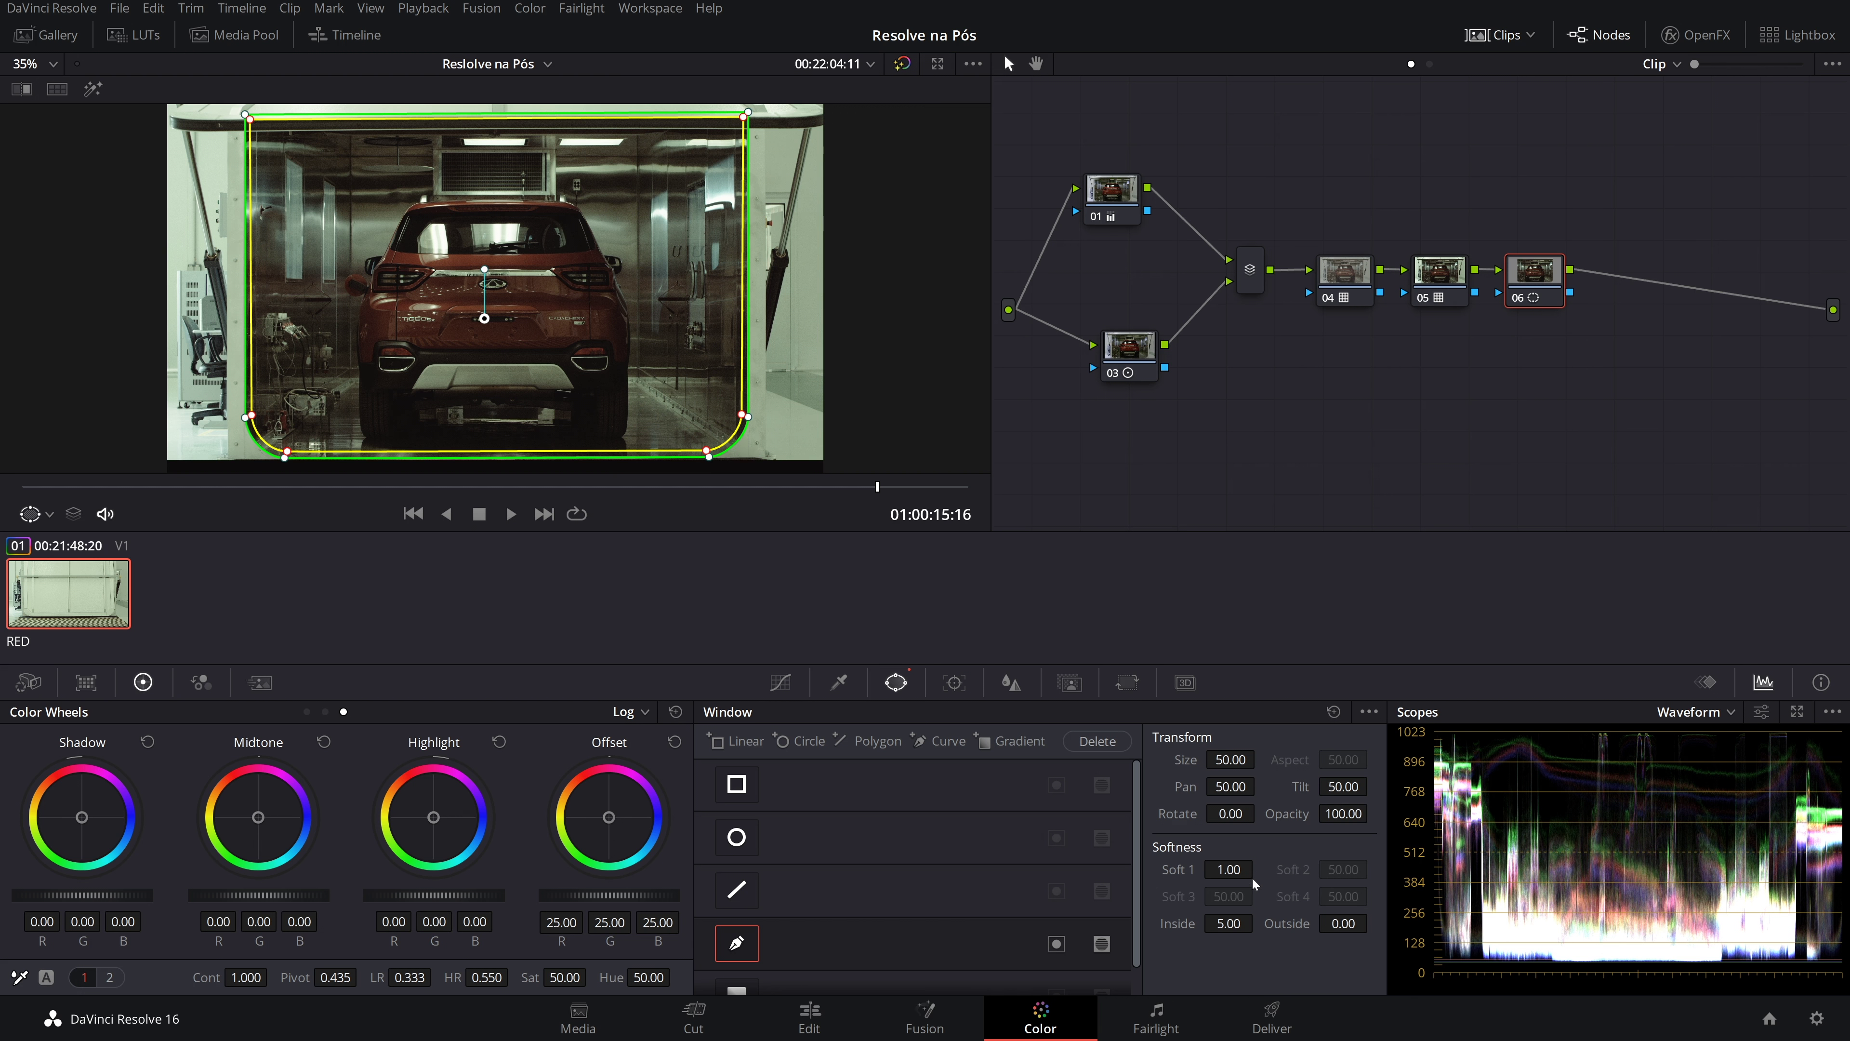
{"action": "left_click_drag", "start_coordinate": [1230, 925], "coordinate": [1258, 923]}
{"action": "key", "text": "ctrl+s"}
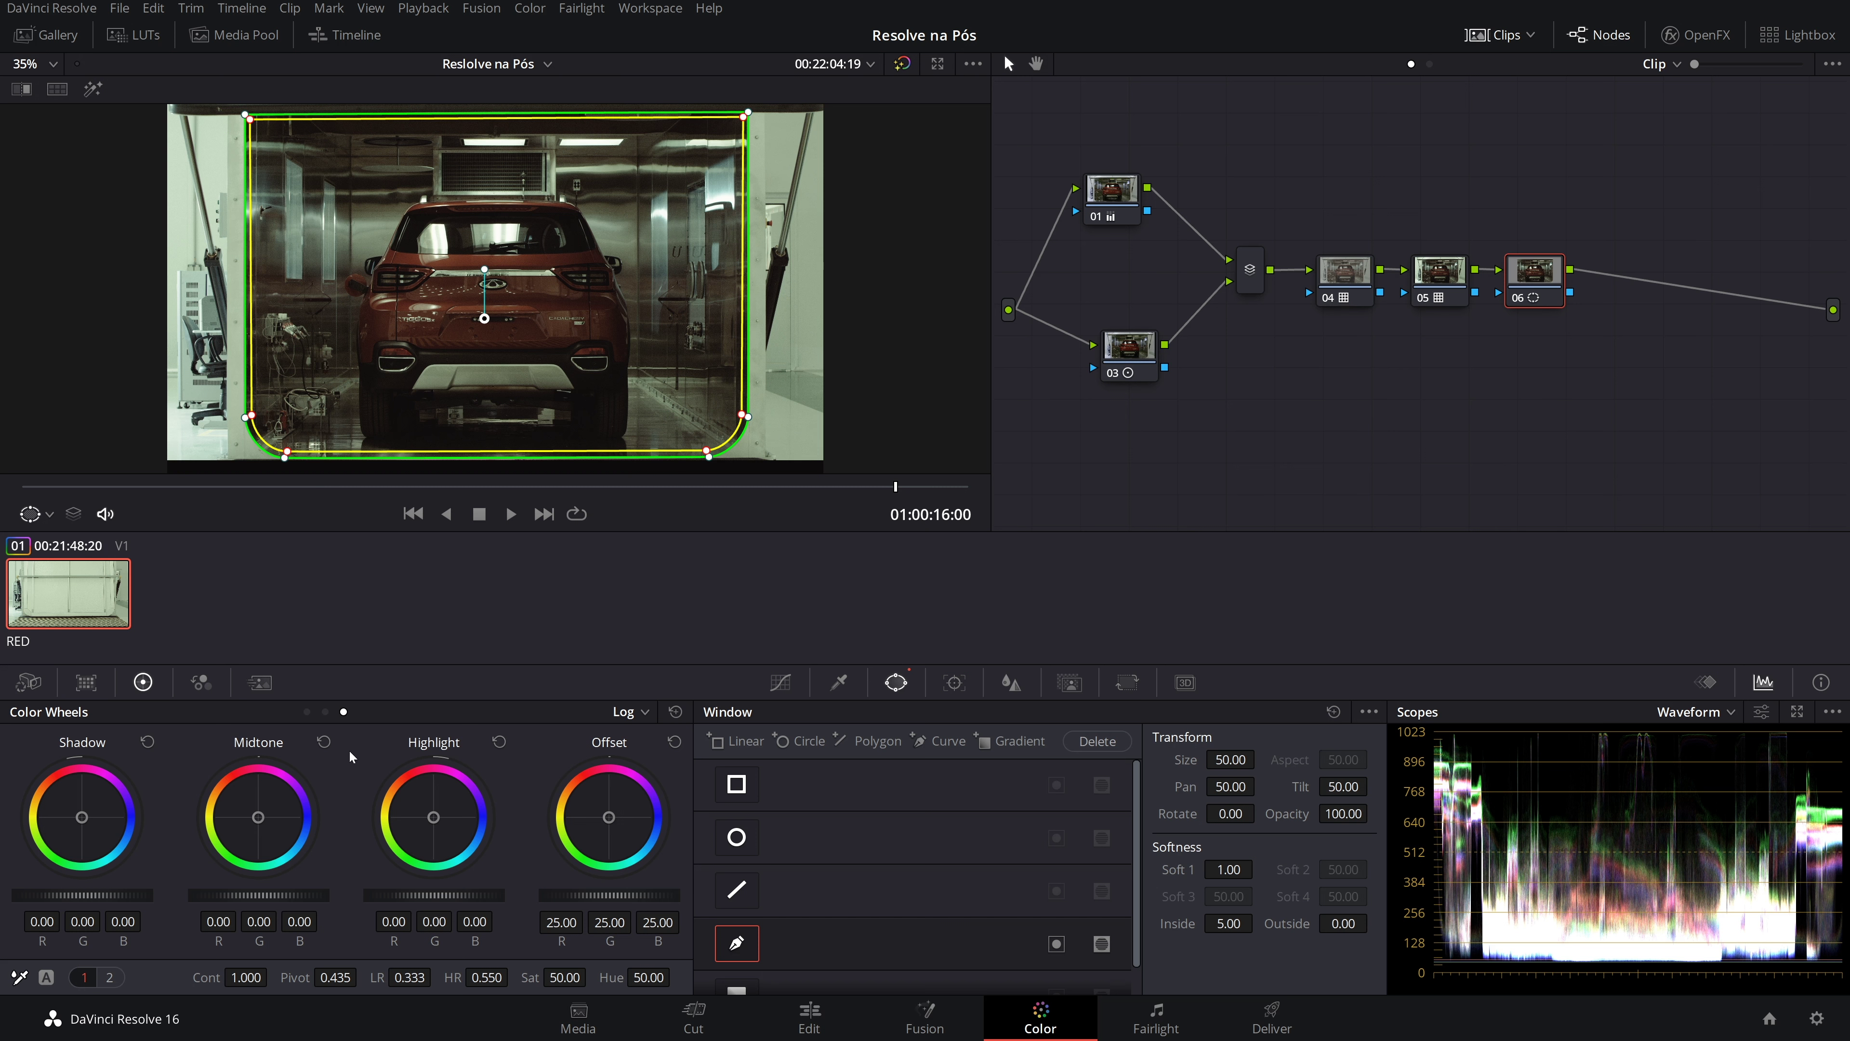
Raise node 06's Gain to 1.81 and lower Gamma to -0.01
{"action": "left_click", "coordinate": [307, 712]}
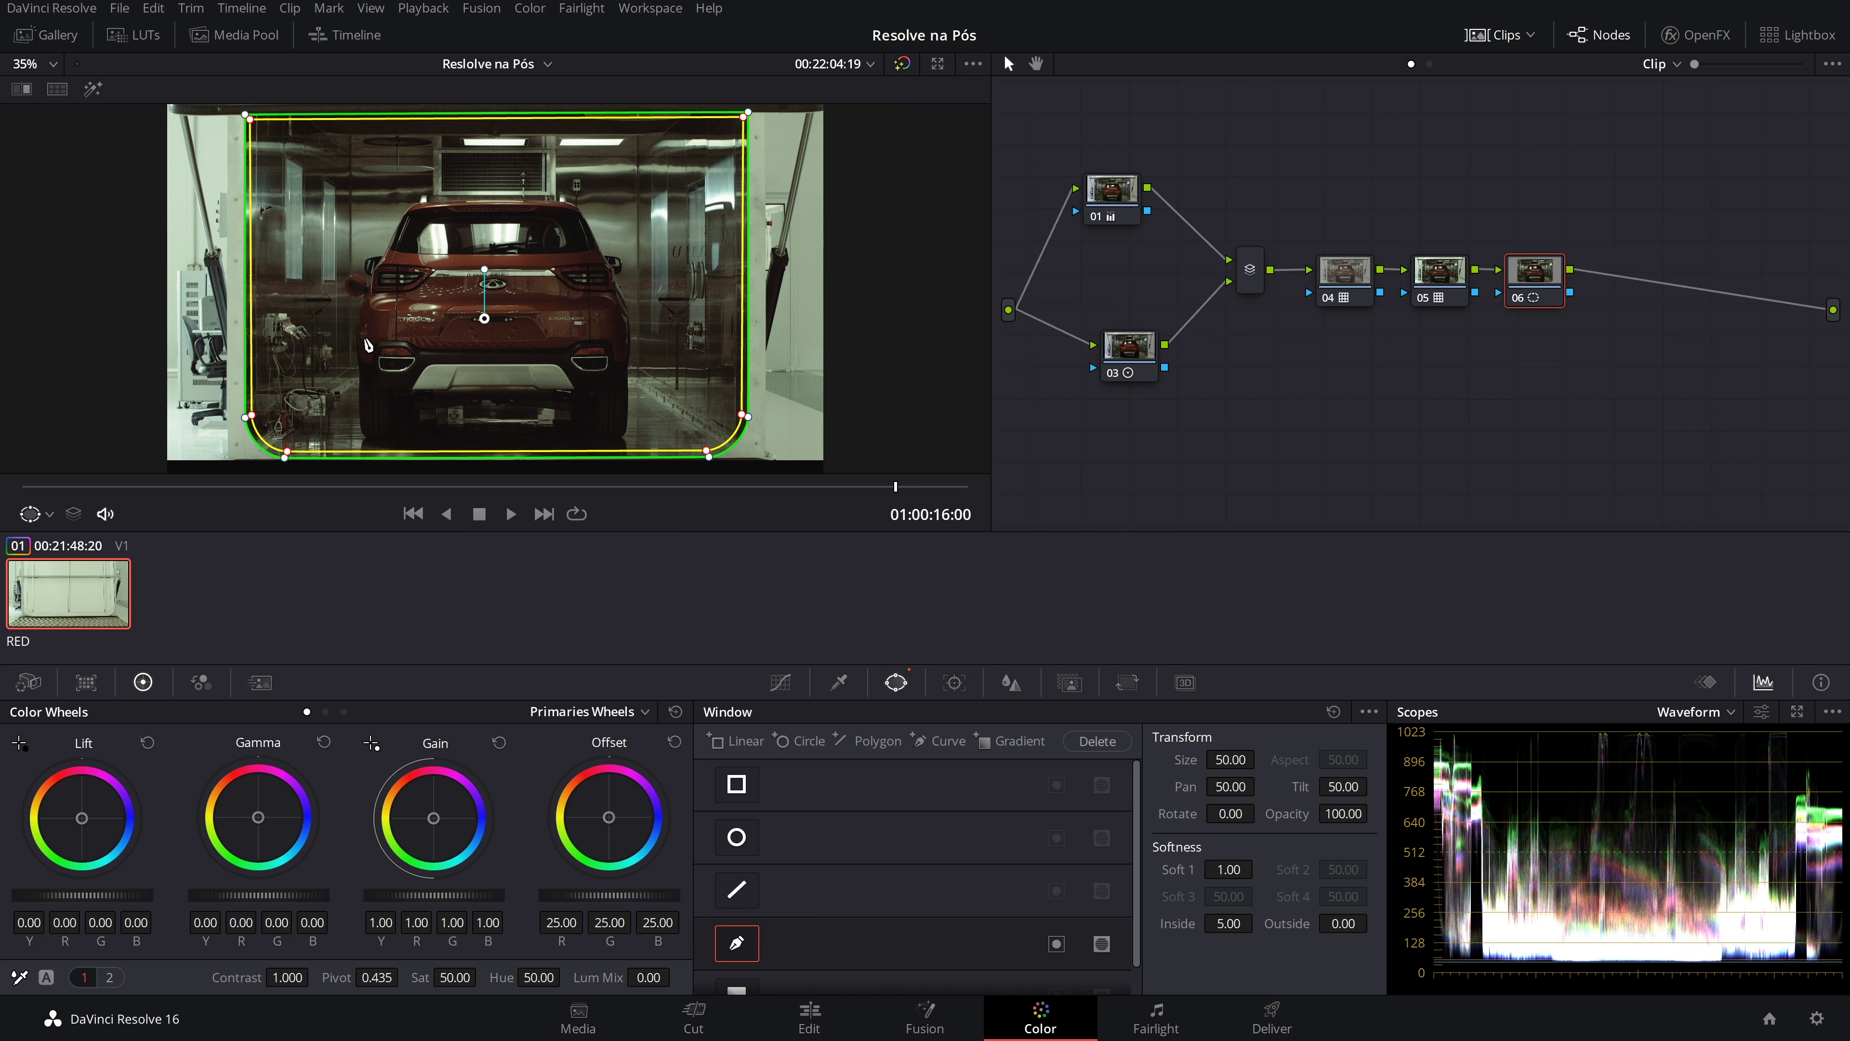
{"action": "left_click_drag", "start_coordinate": [427, 896], "coordinate": [561, 897]}
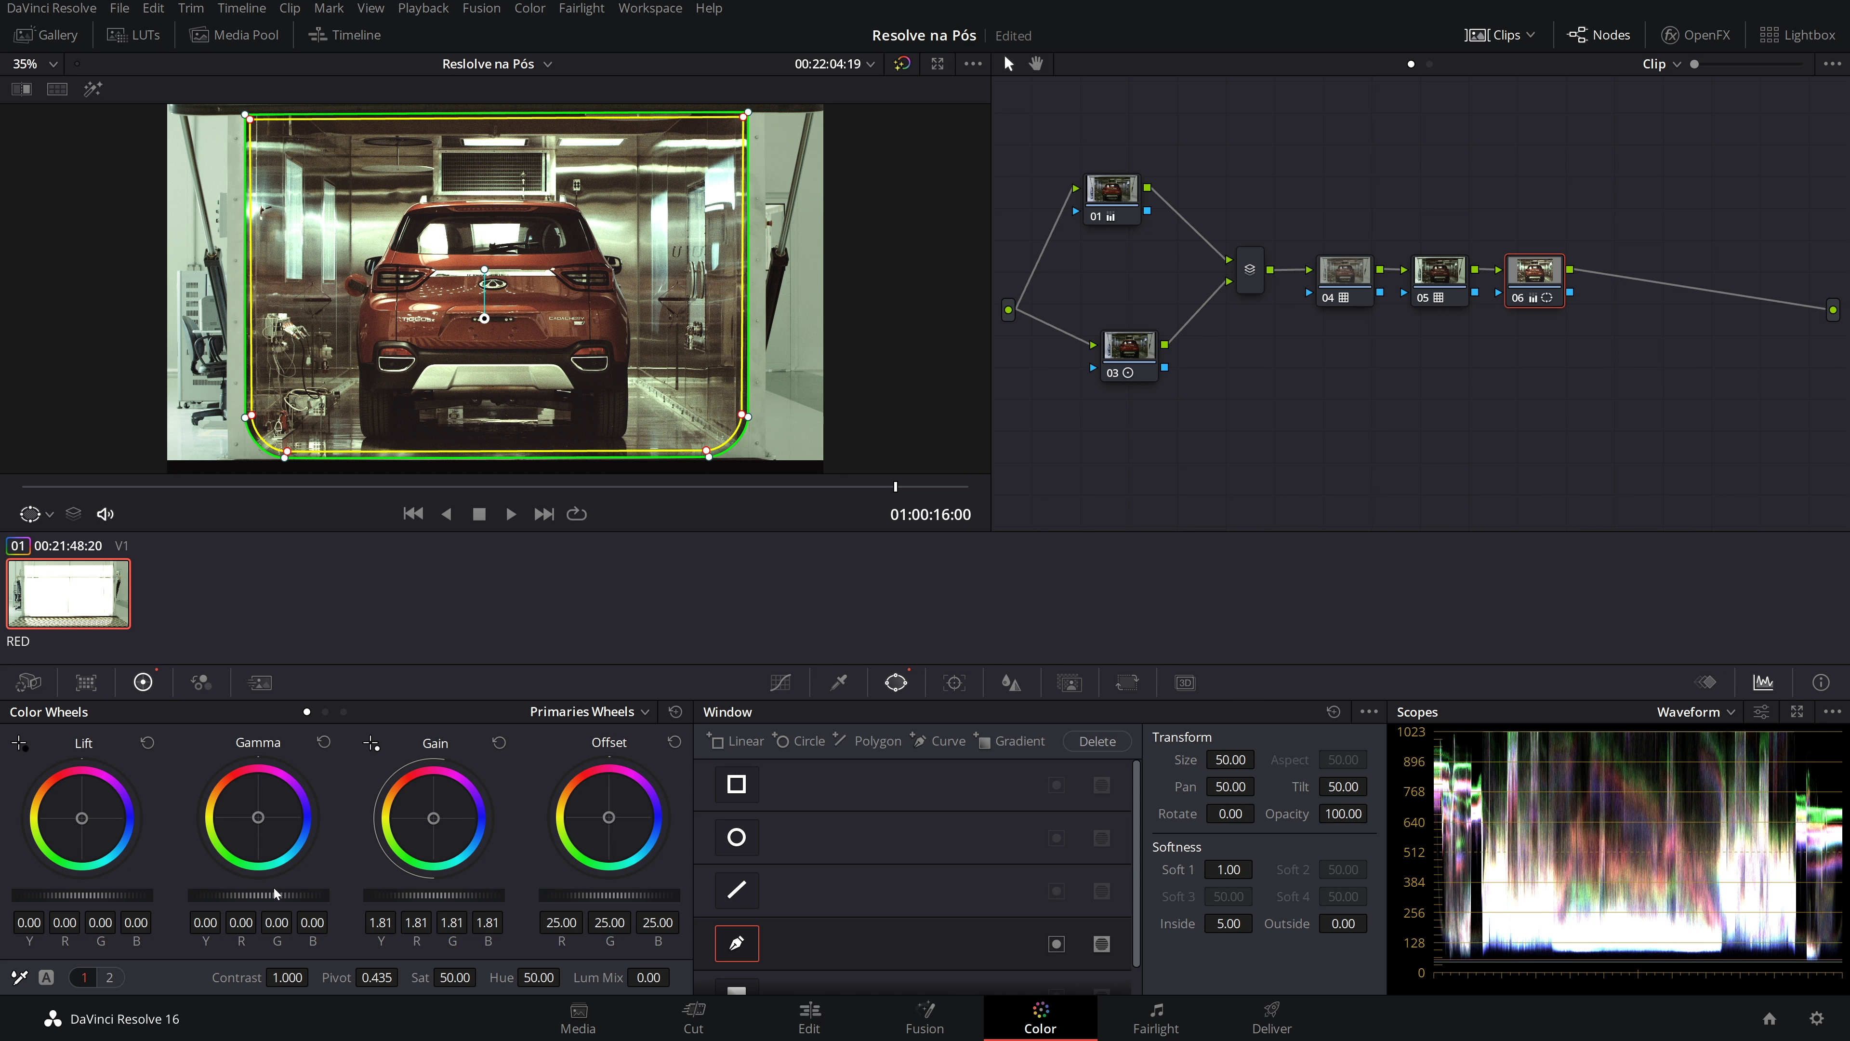
{"action": "left_click_drag", "start_coordinate": [271, 886], "coordinate": [272, 888]}
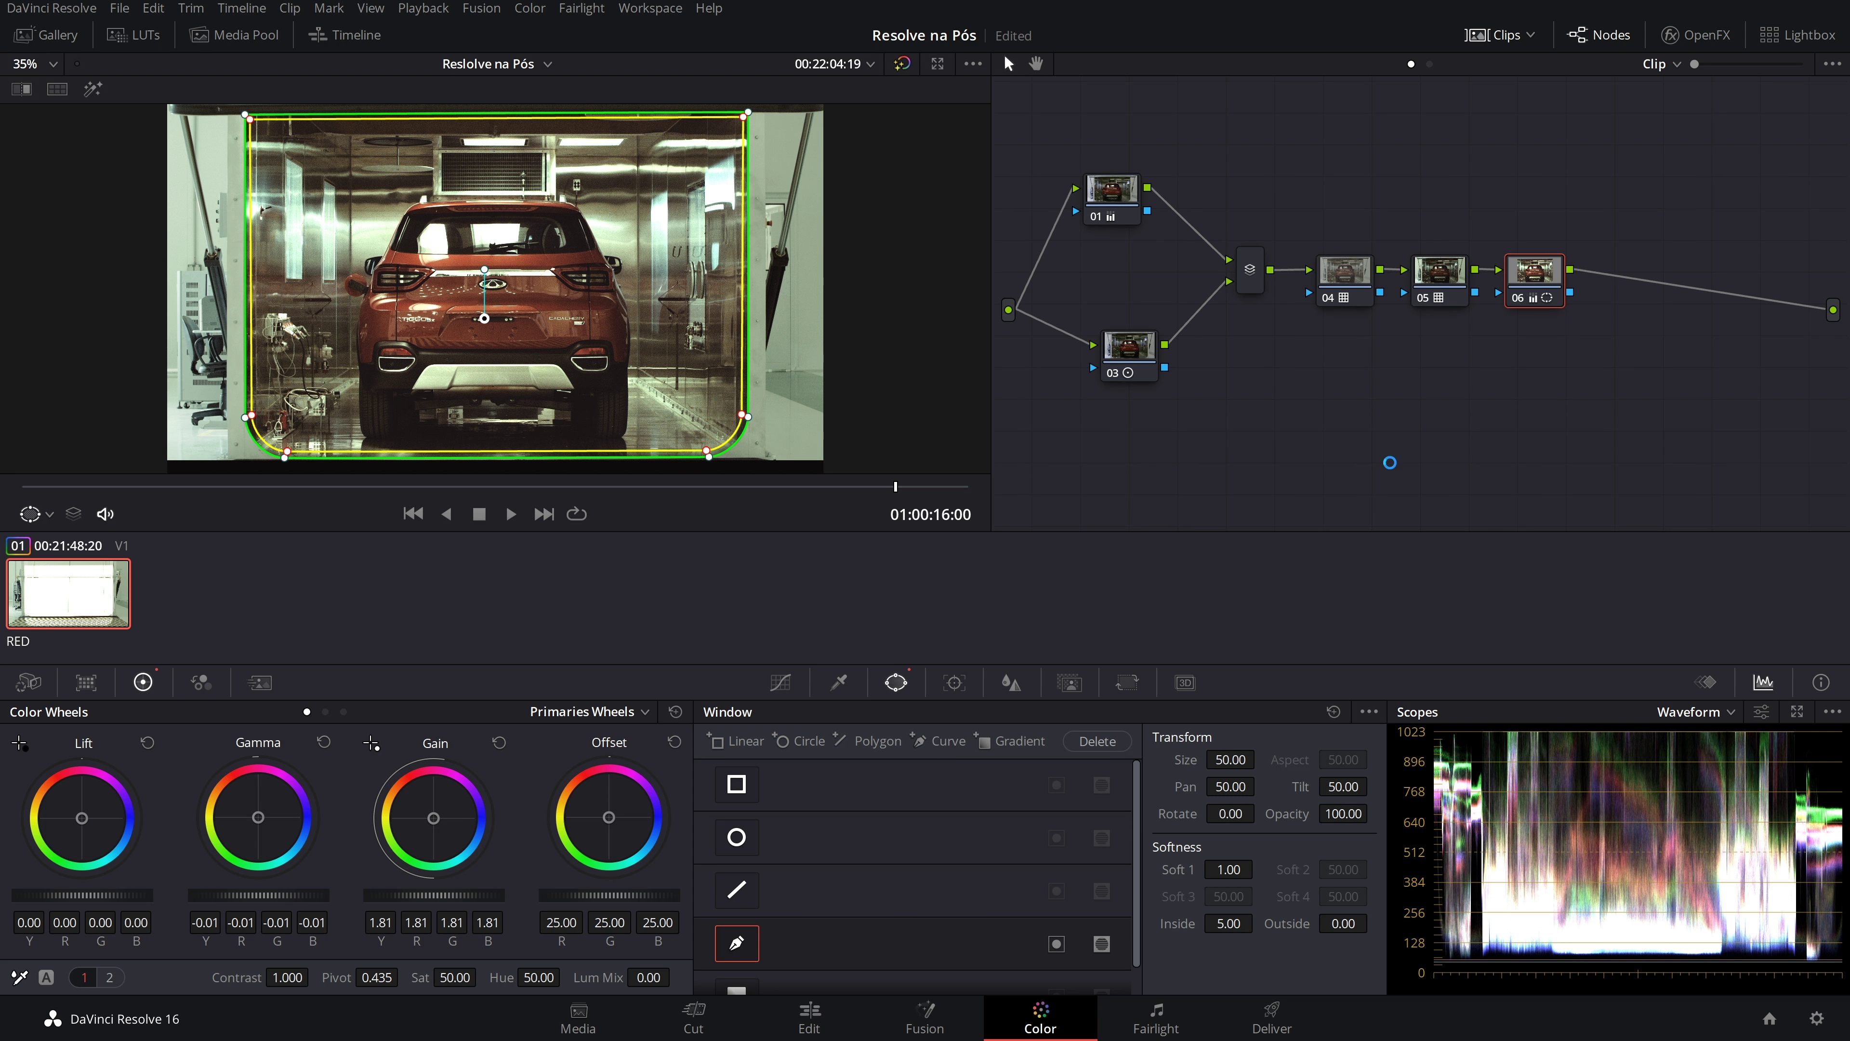
{"action": "left_click_drag", "start_coordinate": [1125, 344], "coordinate": [1114, 366]}
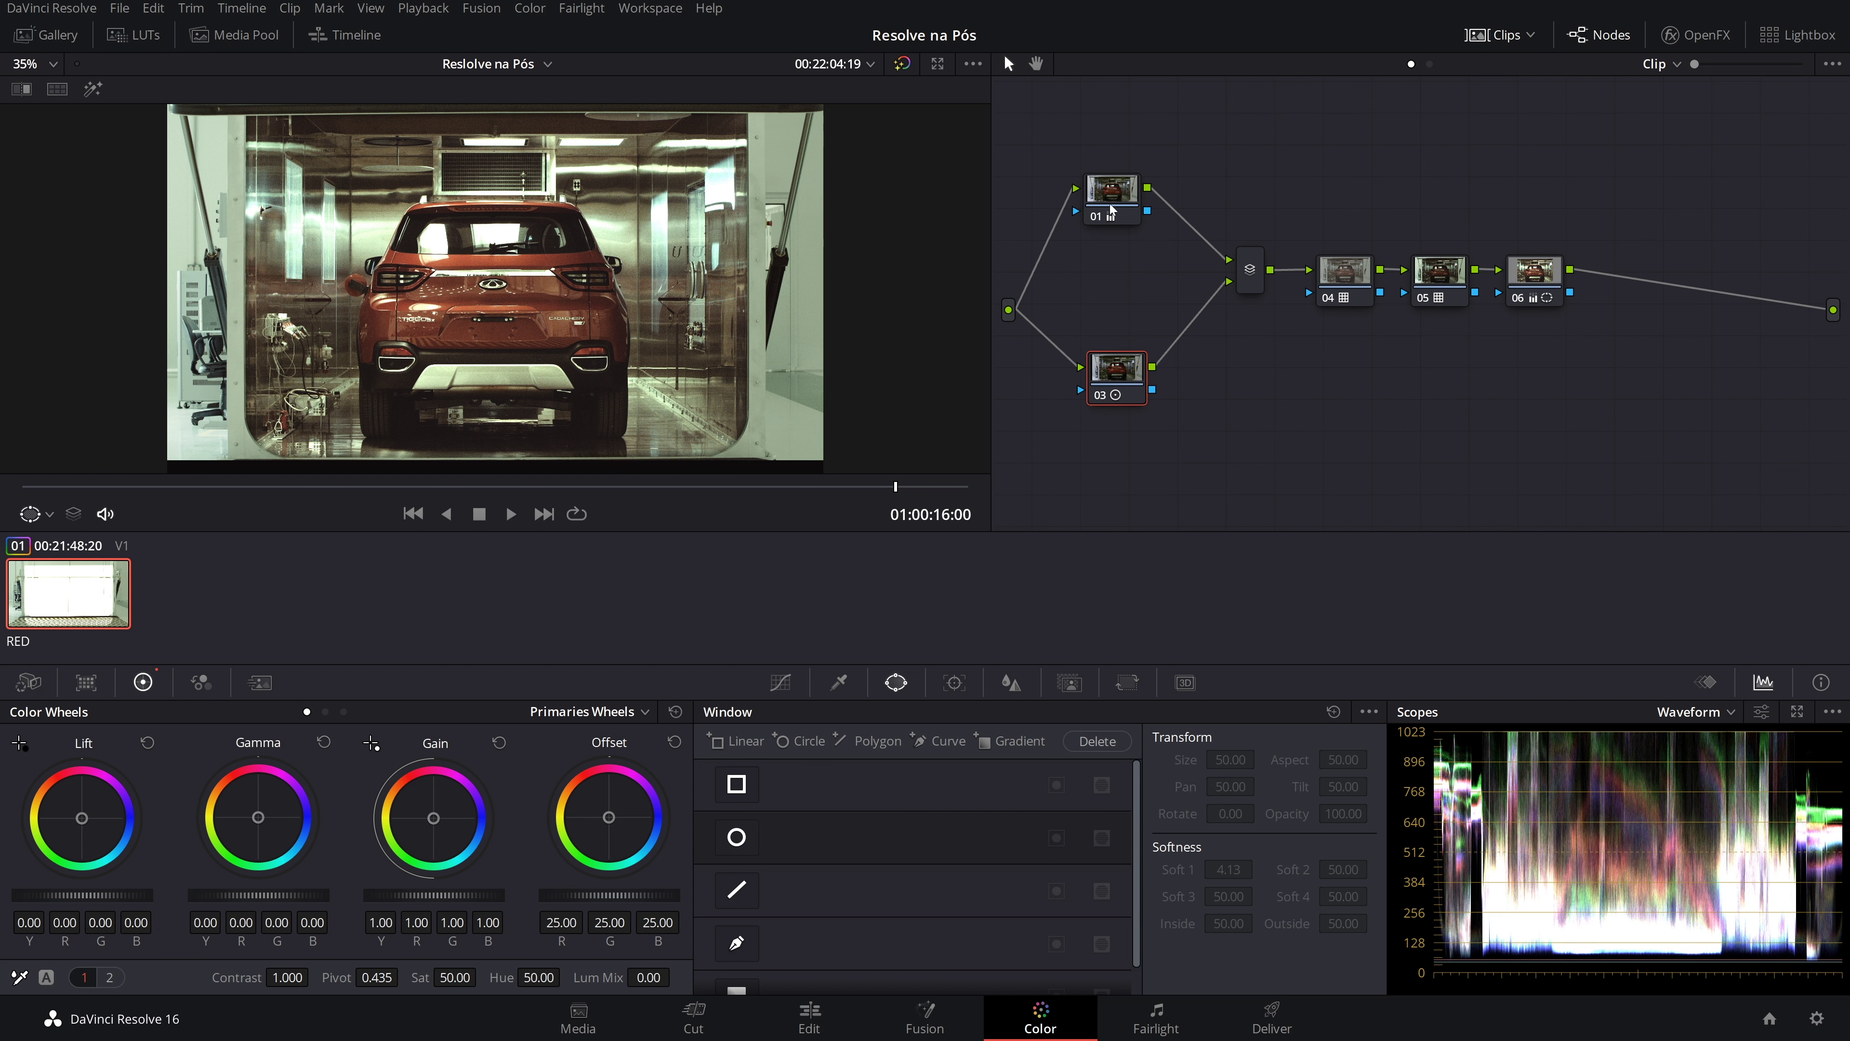
Spread parallel nodes 01 and 03 apart in the node tree and save
{"action": "left_click_drag", "start_coordinate": [1112, 191], "coordinate": [1120, 184]}
{"action": "left_click_drag", "start_coordinate": [1117, 369], "coordinate": [1135, 381]}
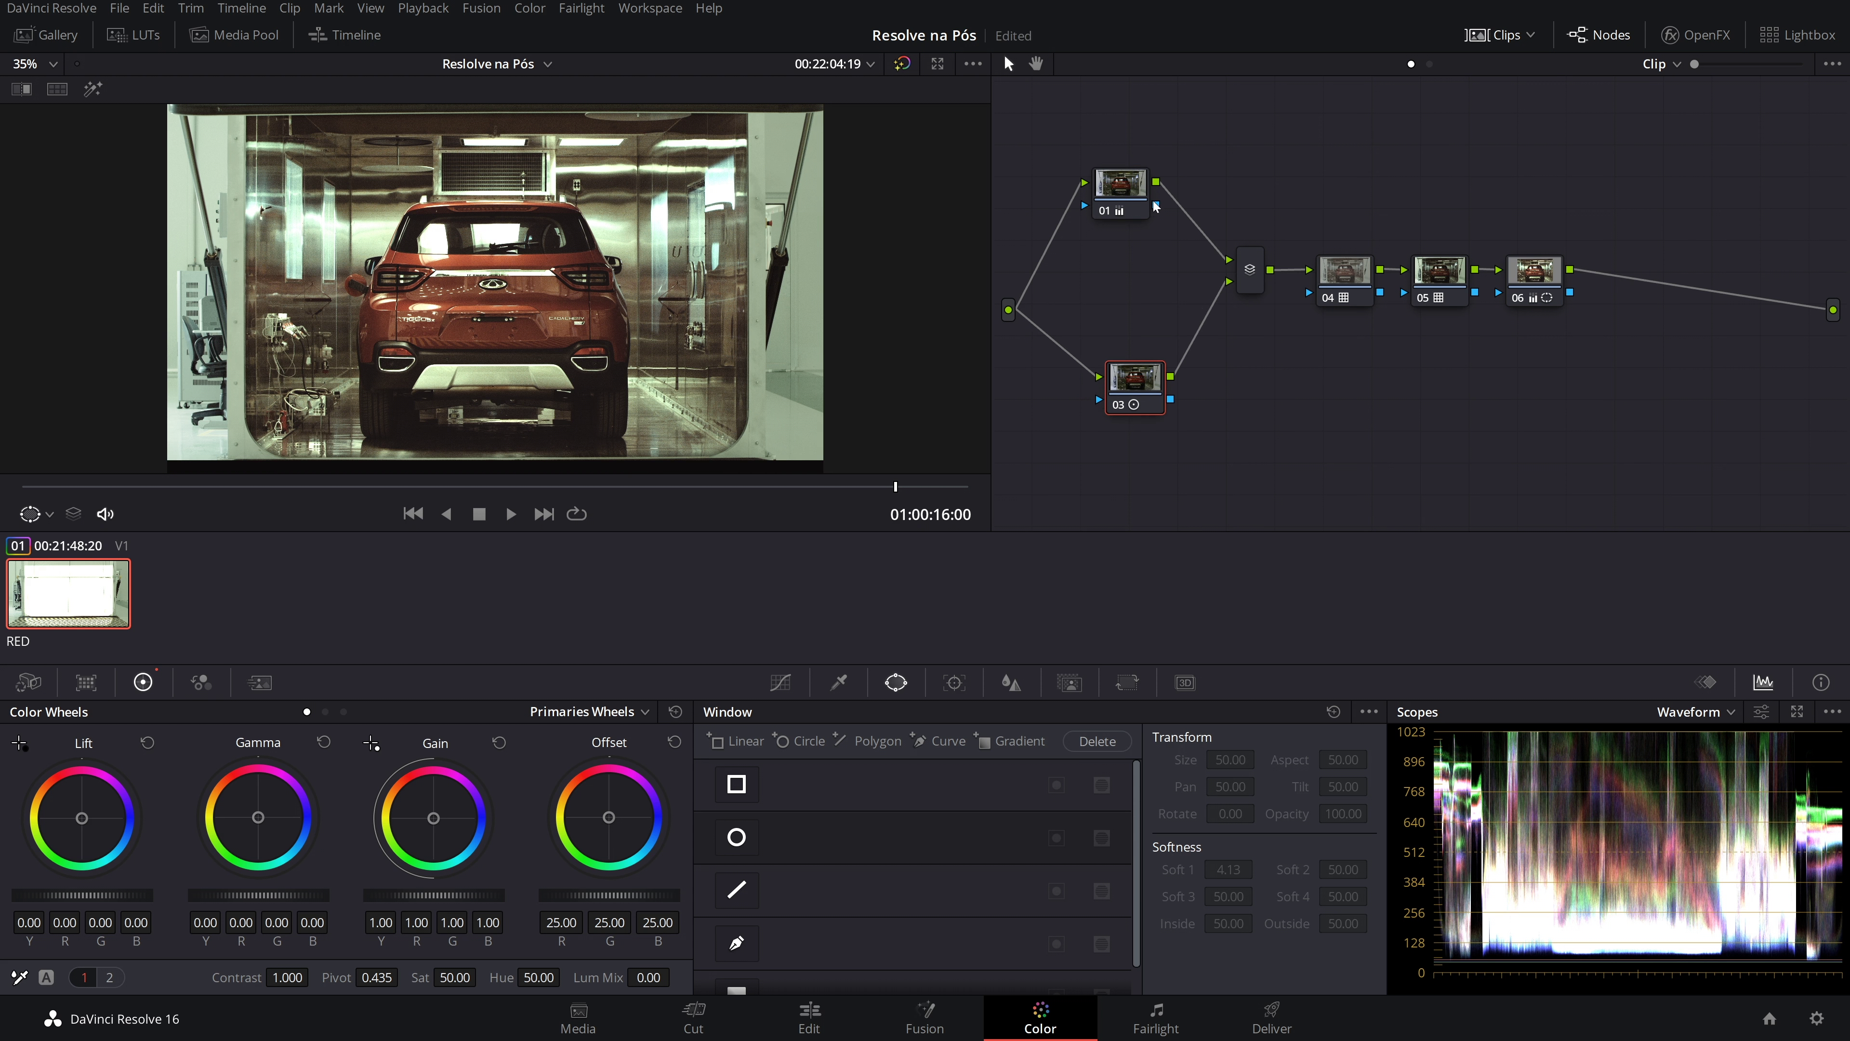
{"action": "left_click_drag", "start_coordinate": [1131, 204], "coordinate": [1147, 217]}
{"action": "left_click_drag", "start_coordinate": [1143, 393], "coordinate": [1135, 397]}
{"action": "left_click_drag", "start_coordinate": [1136, 212], "coordinate": [1117, 204]}
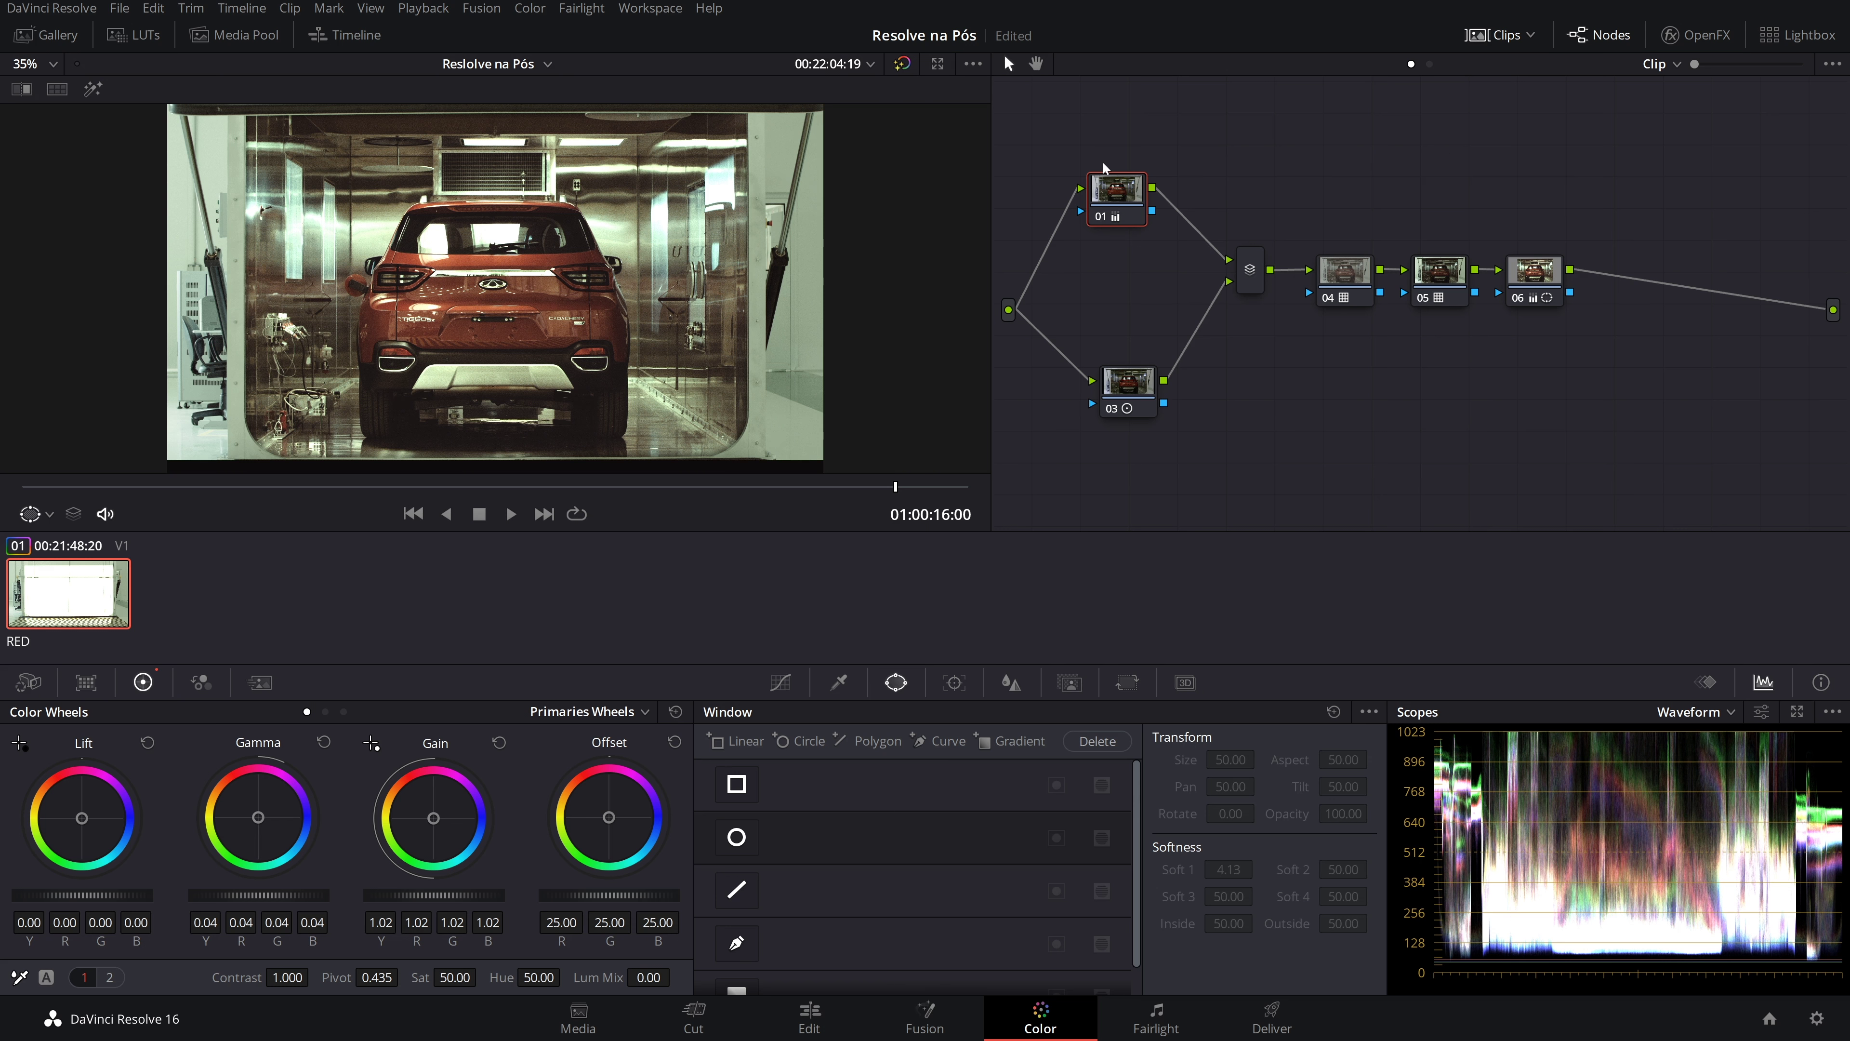
{"action": "left_click_drag", "start_coordinate": [1125, 388], "coordinate": [1118, 394]}
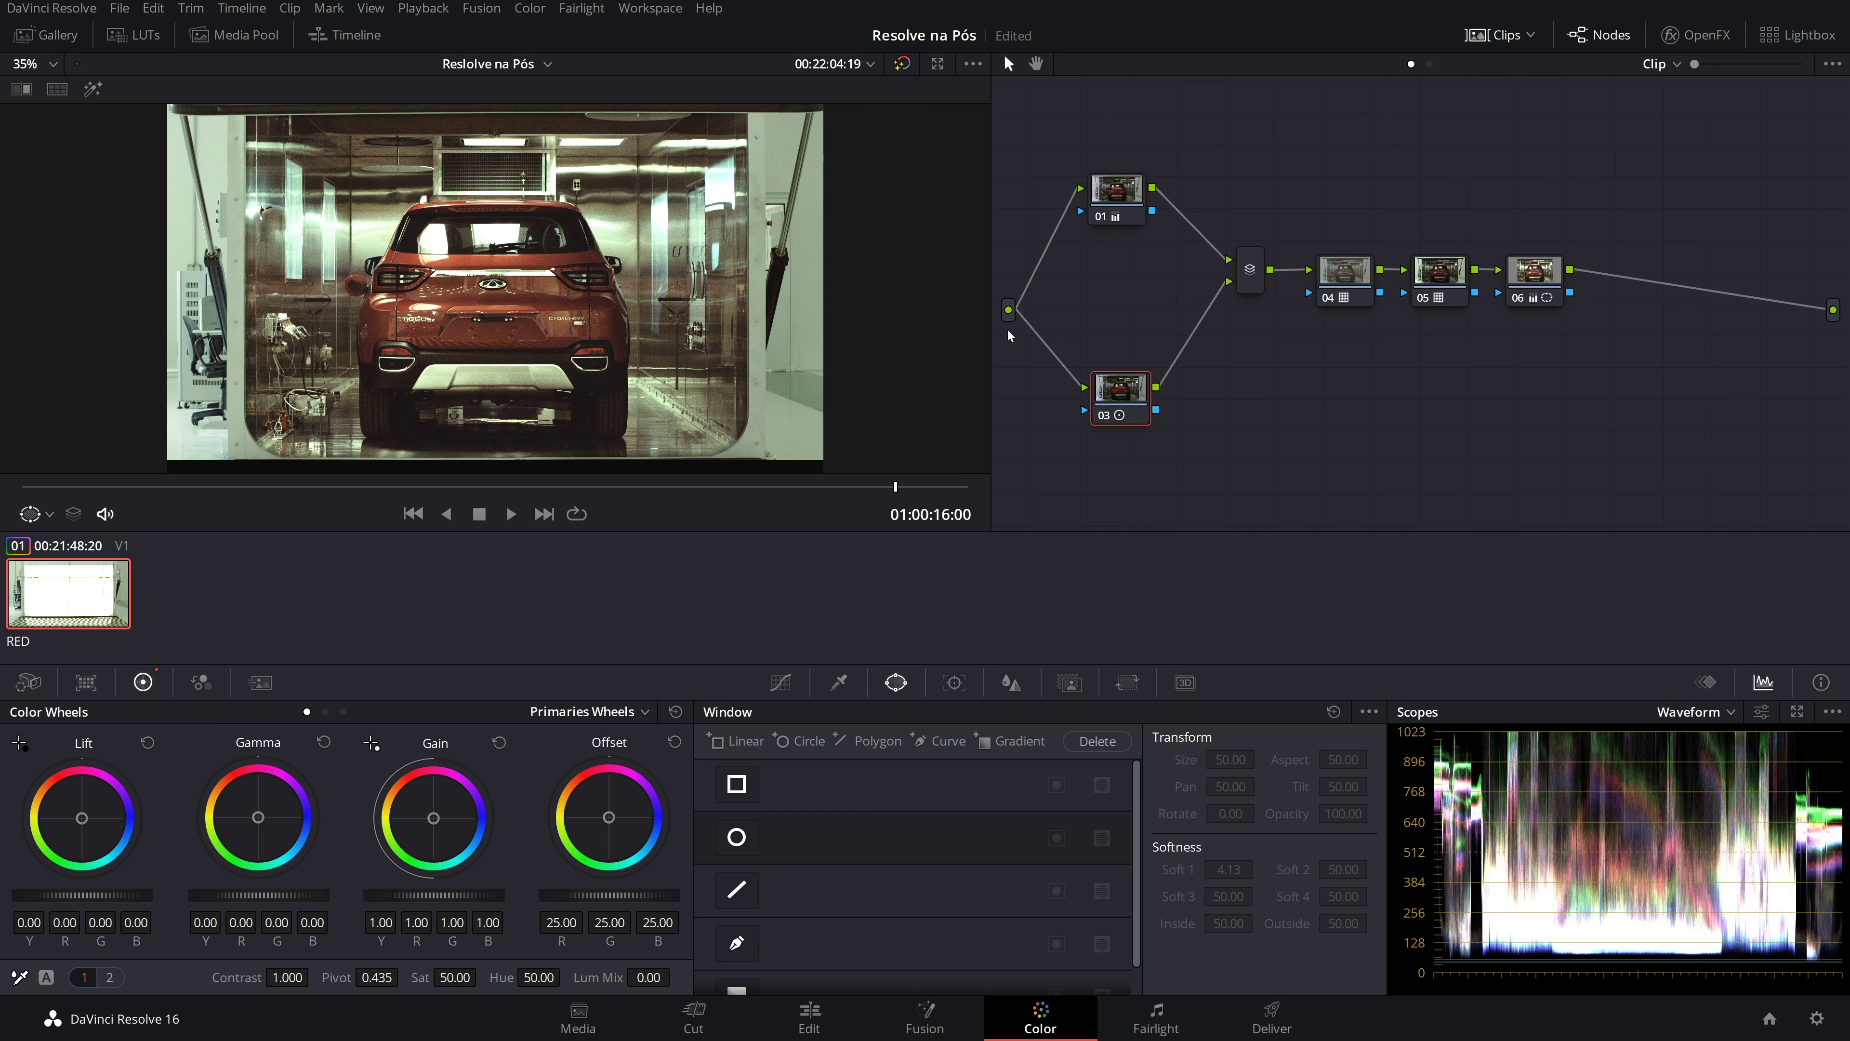
{"action": "key", "text": "ctrl+s"}
Lower node 01's Gamma slightly and raise its Gain to 1.10
{"action": "left_click", "coordinate": [1118, 192]}
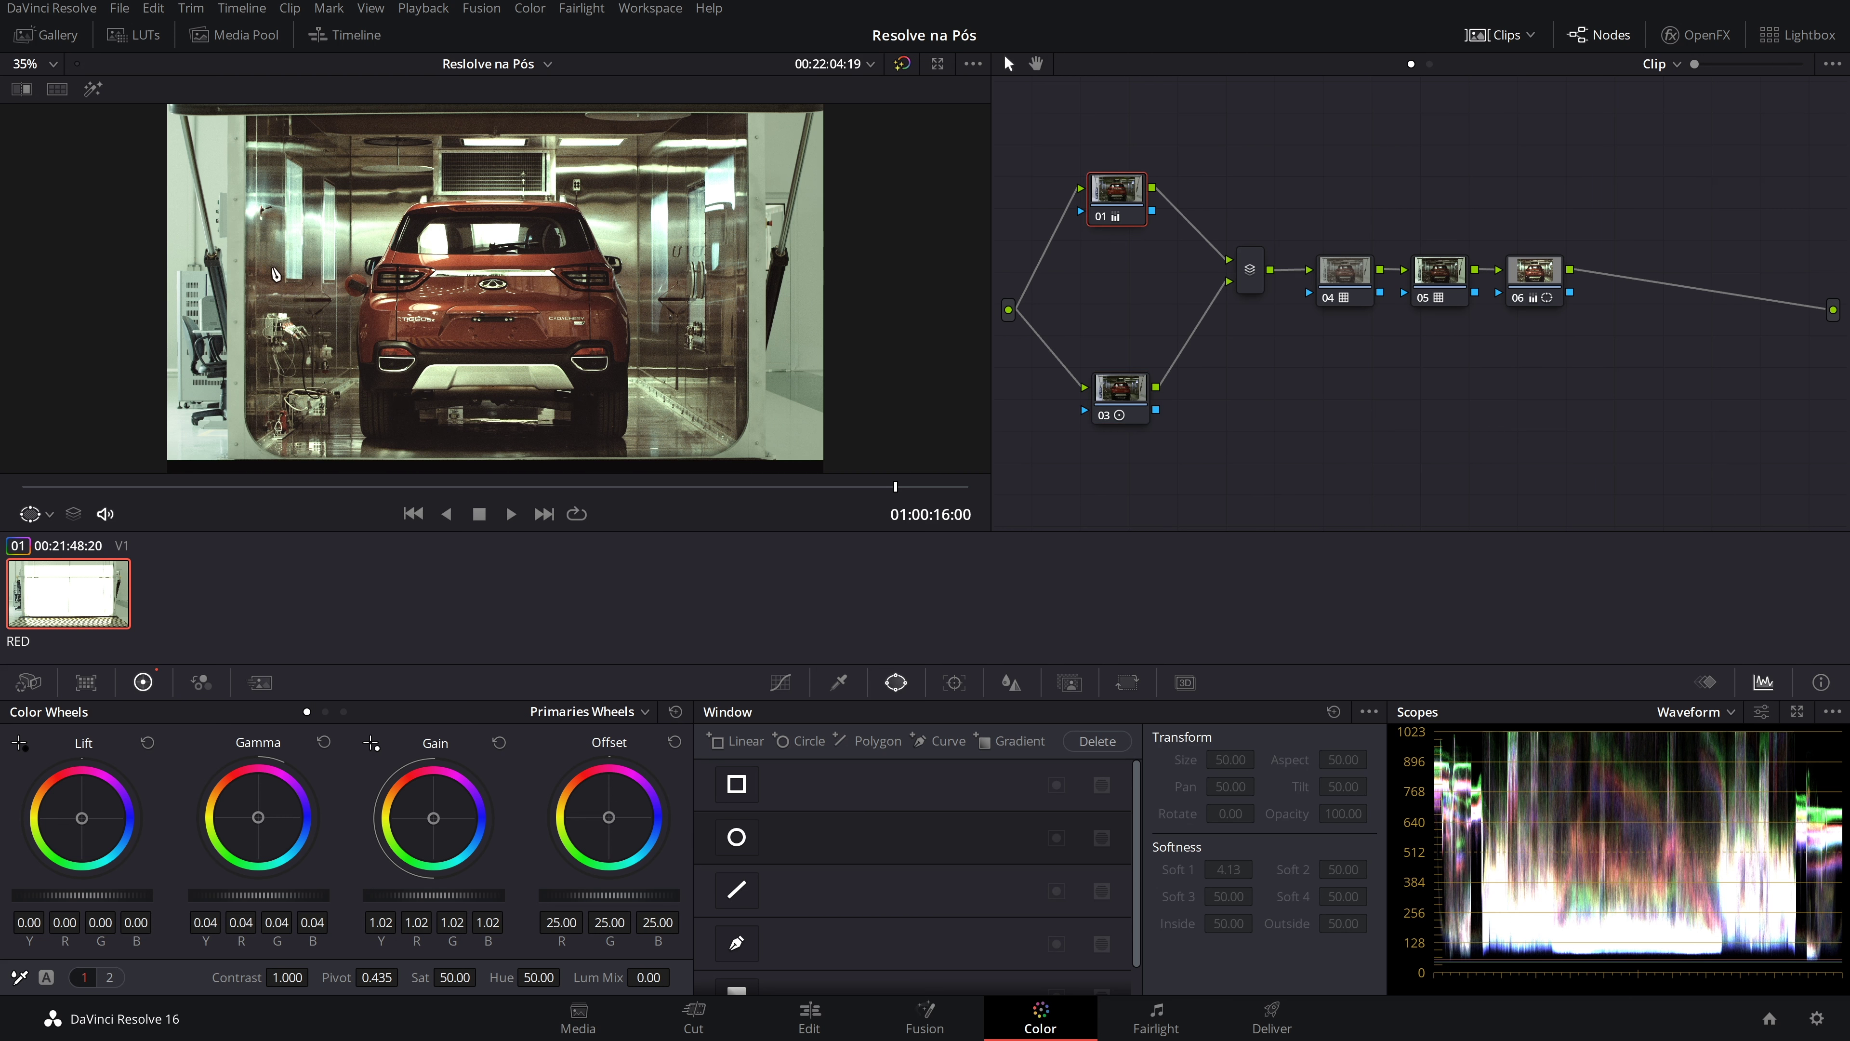
{"action": "left_click", "coordinate": [343, 711]}
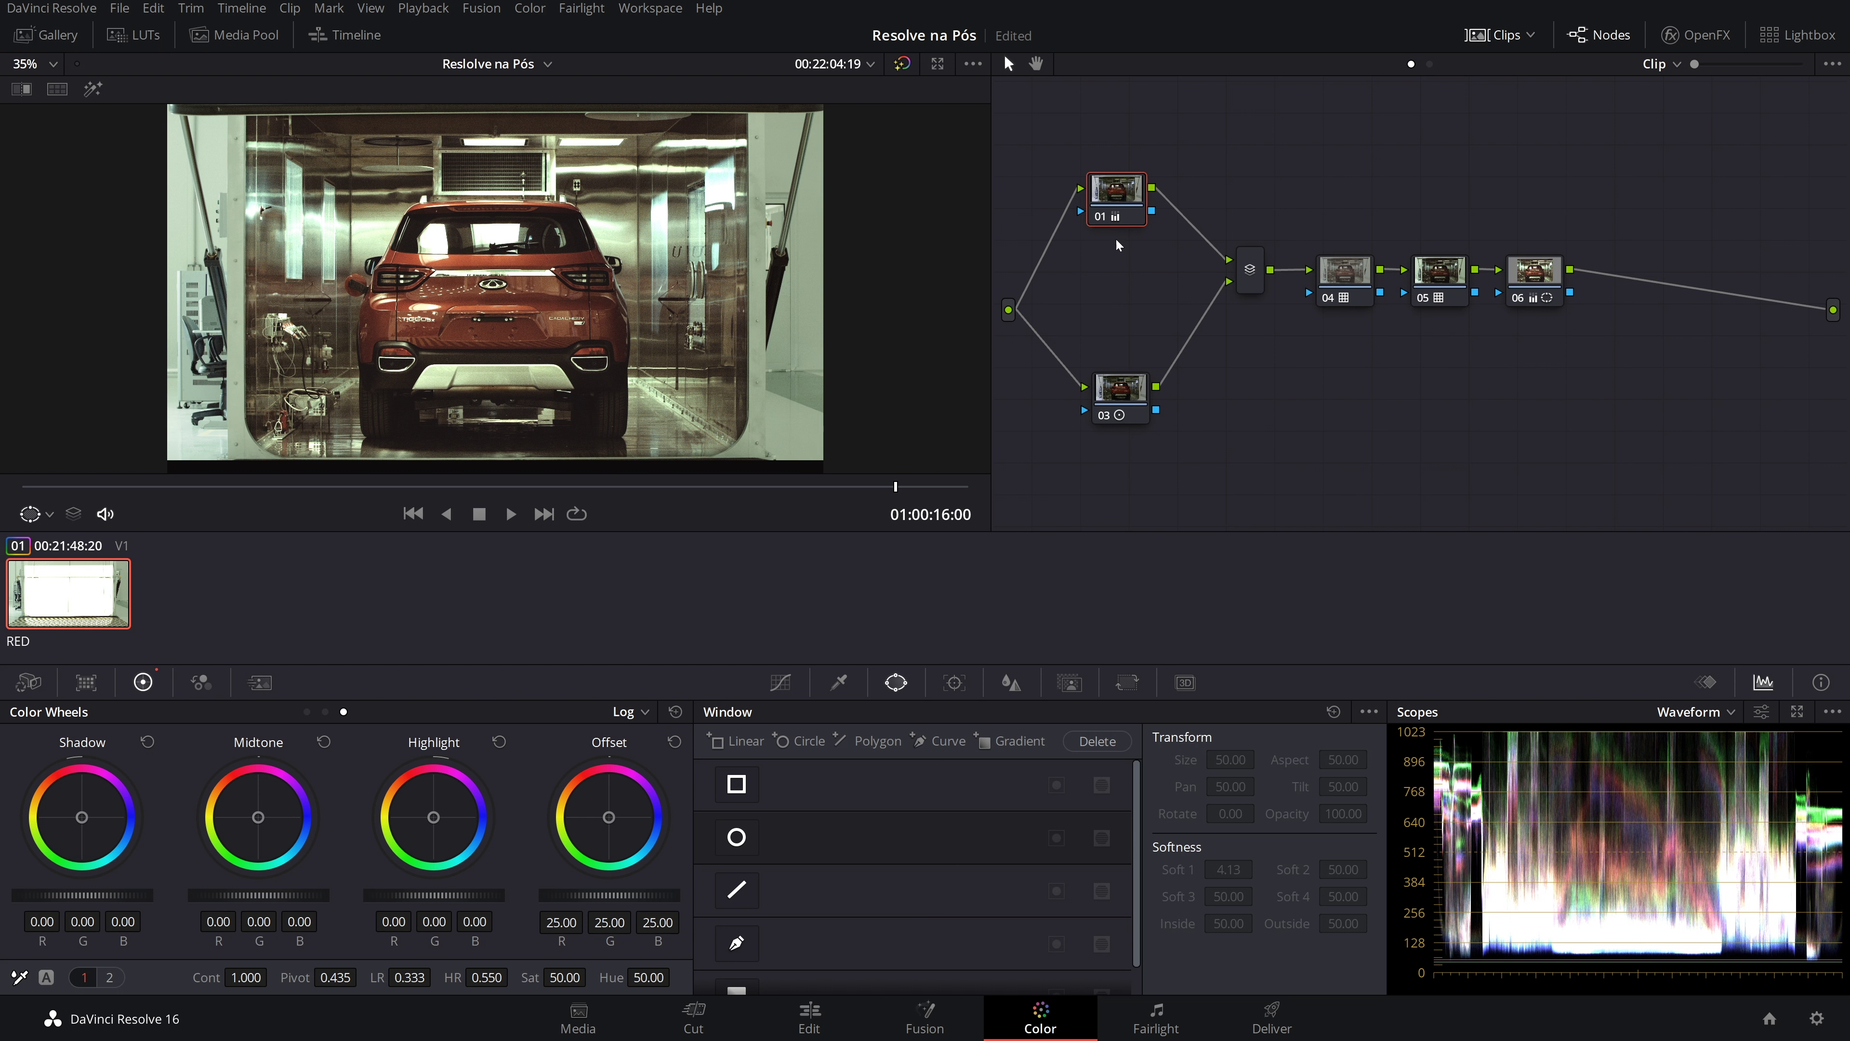
{"action": "left_click", "coordinate": [306, 711]}
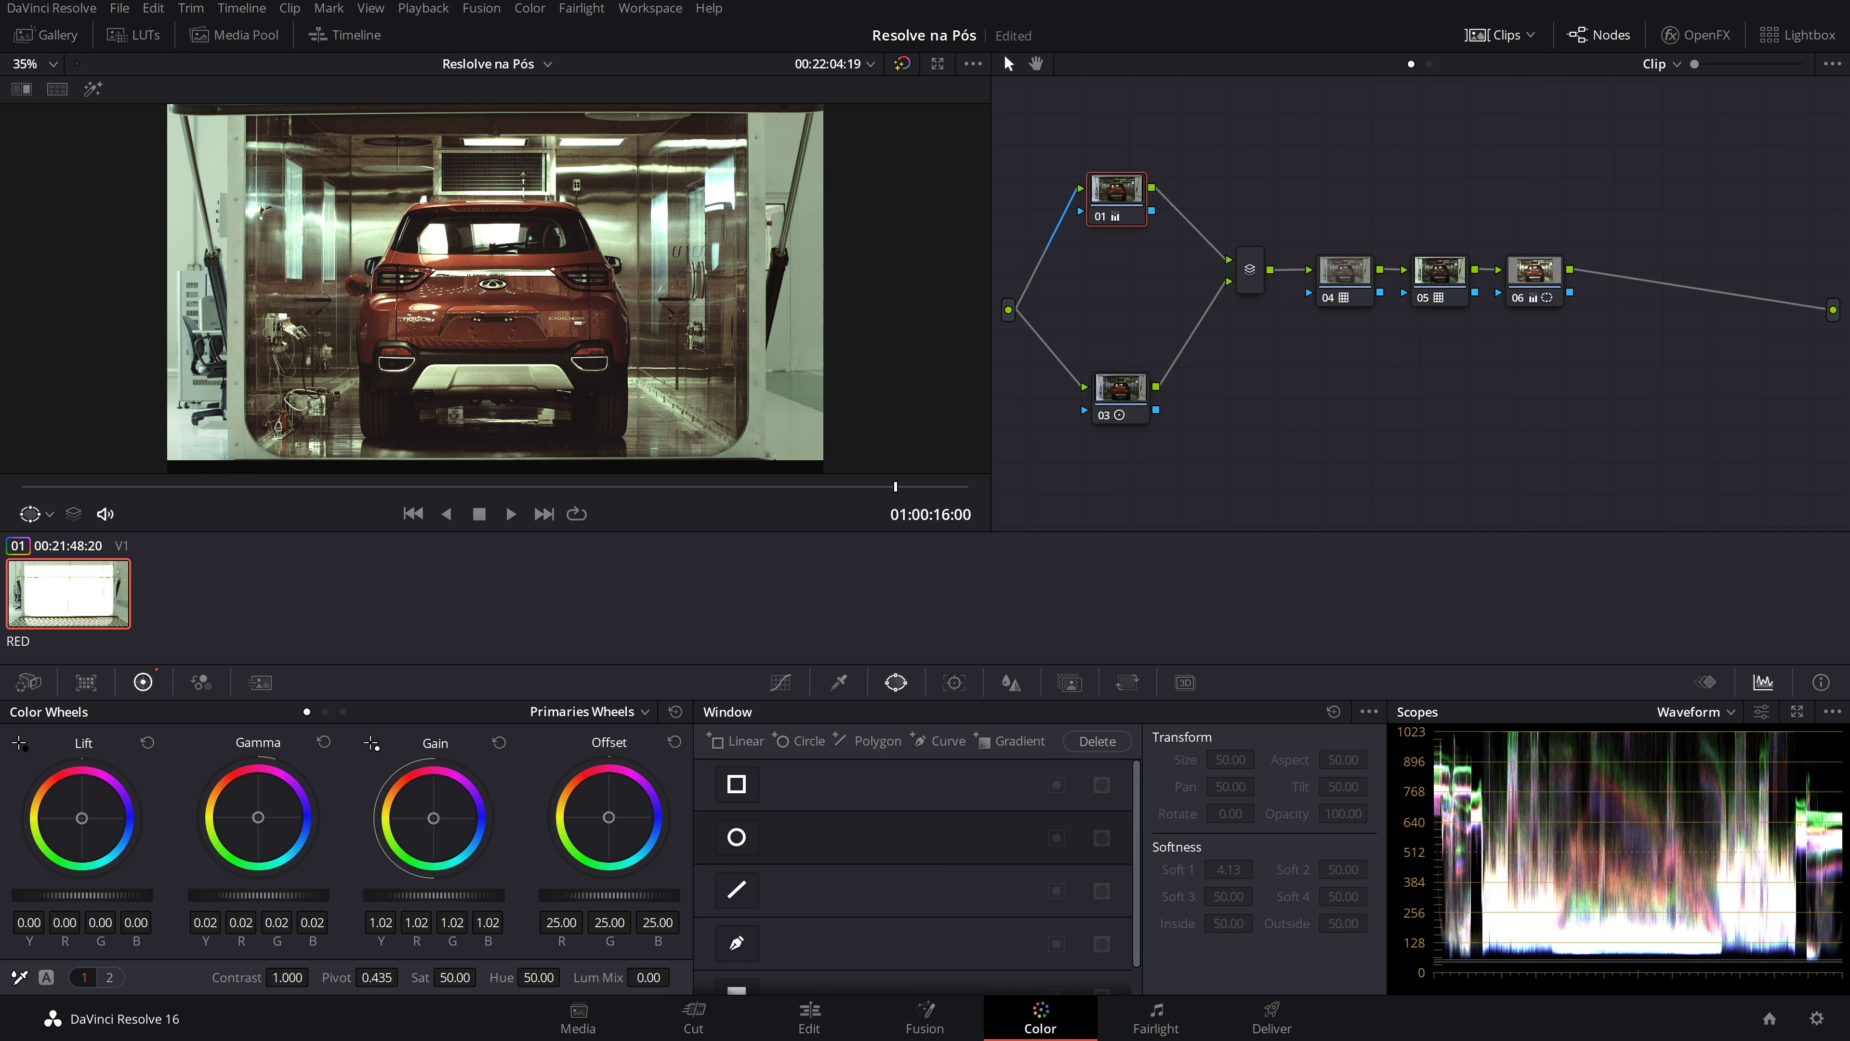
{"action": "left_click_drag", "start_coordinate": [285, 897], "coordinate": [226, 897]}
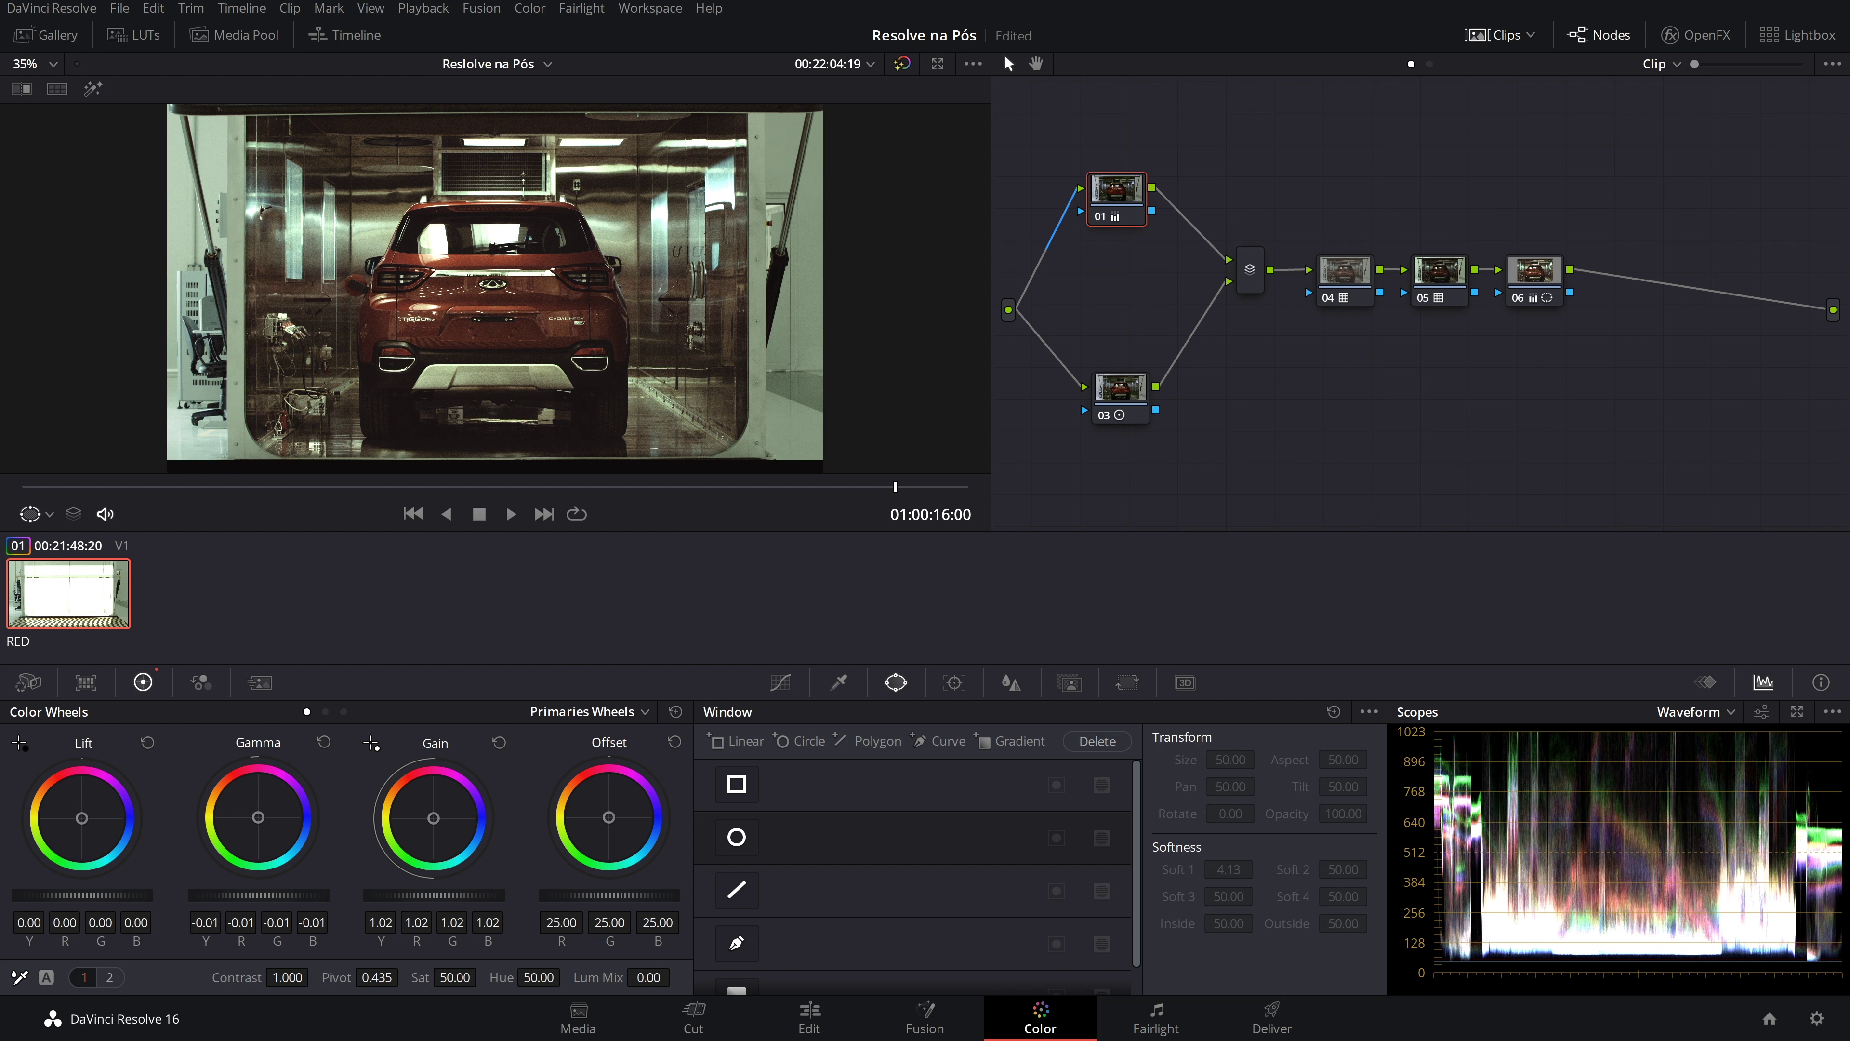
{"action": "mouse_move", "coordinate": [387, 896]}
{"action": "left_mouse_down"}
{"action": "mouse_move", "coordinate": [466, 897]}
{"action": "mouse_move", "coordinate": [393, 904]}
{"action": "left_mouse_up"}
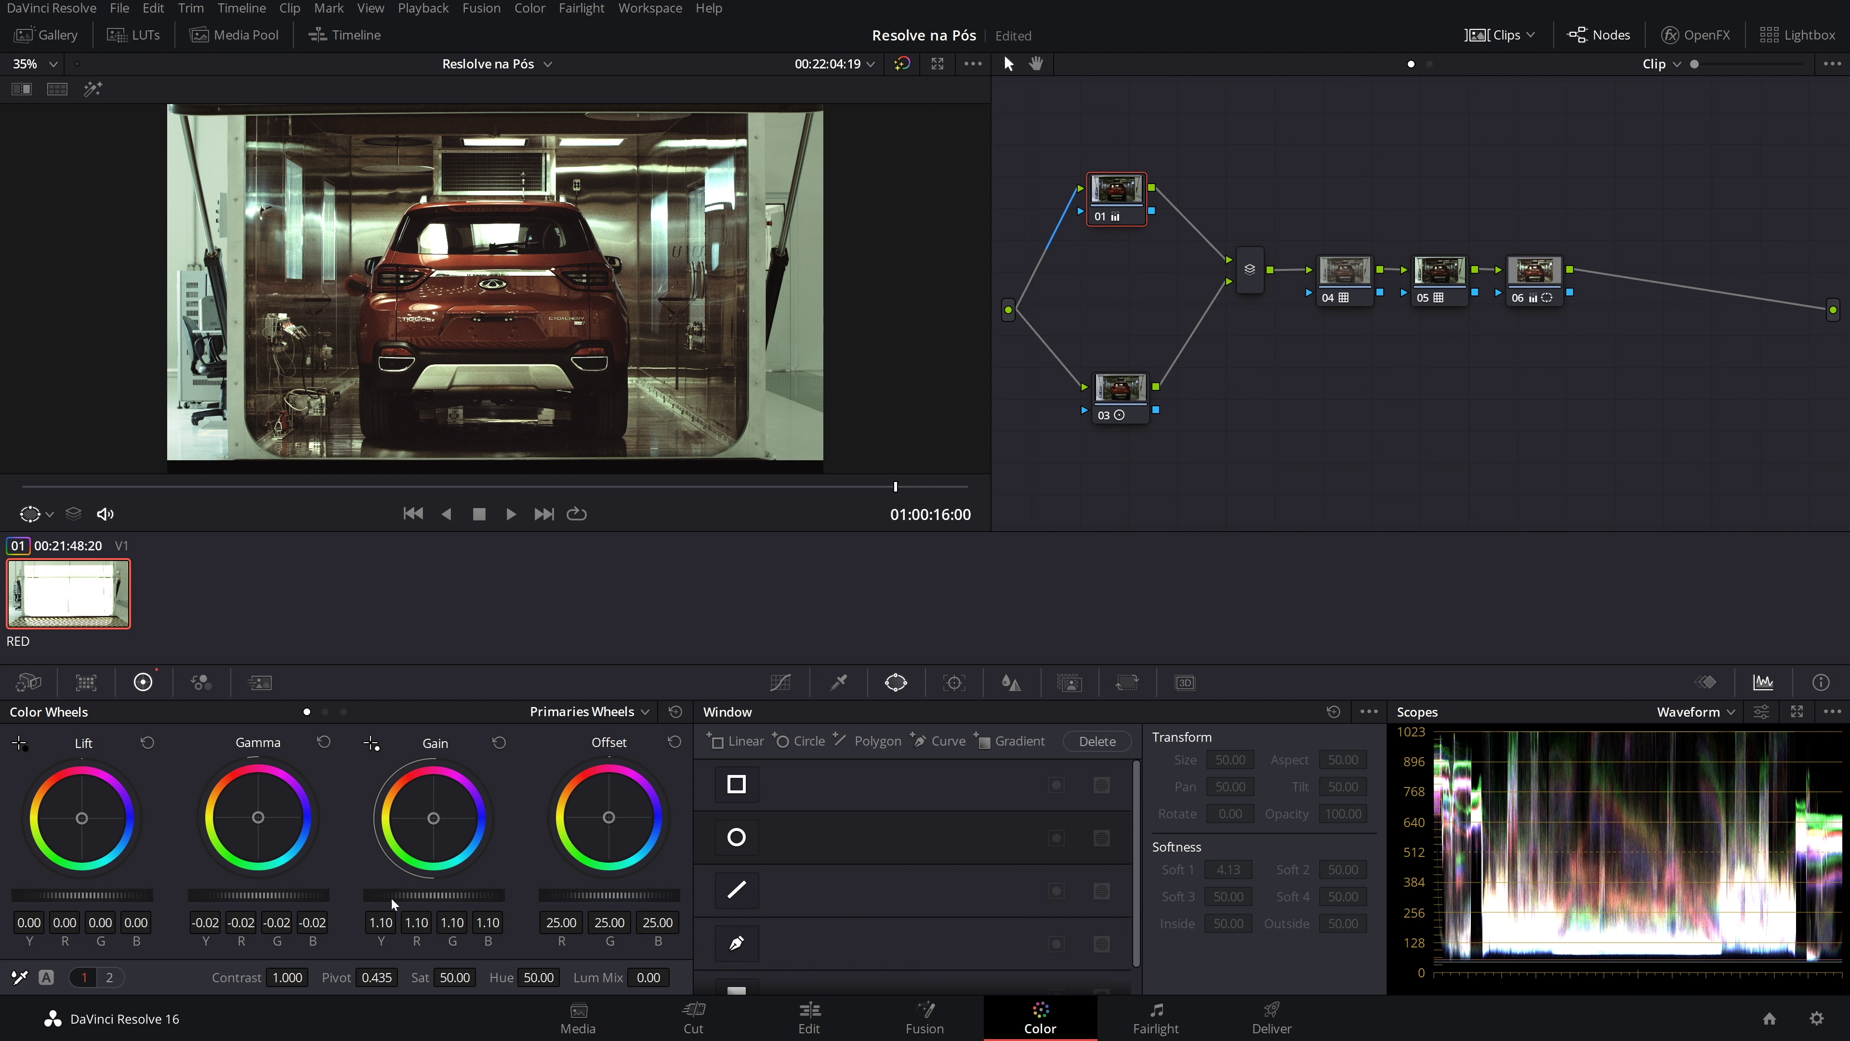
On node 03's Log wheels, set Shadow 0.16, Midtone 0.15 and Low Range 0.416
{"action": "left_click", "coordinate": [1120, 397]}
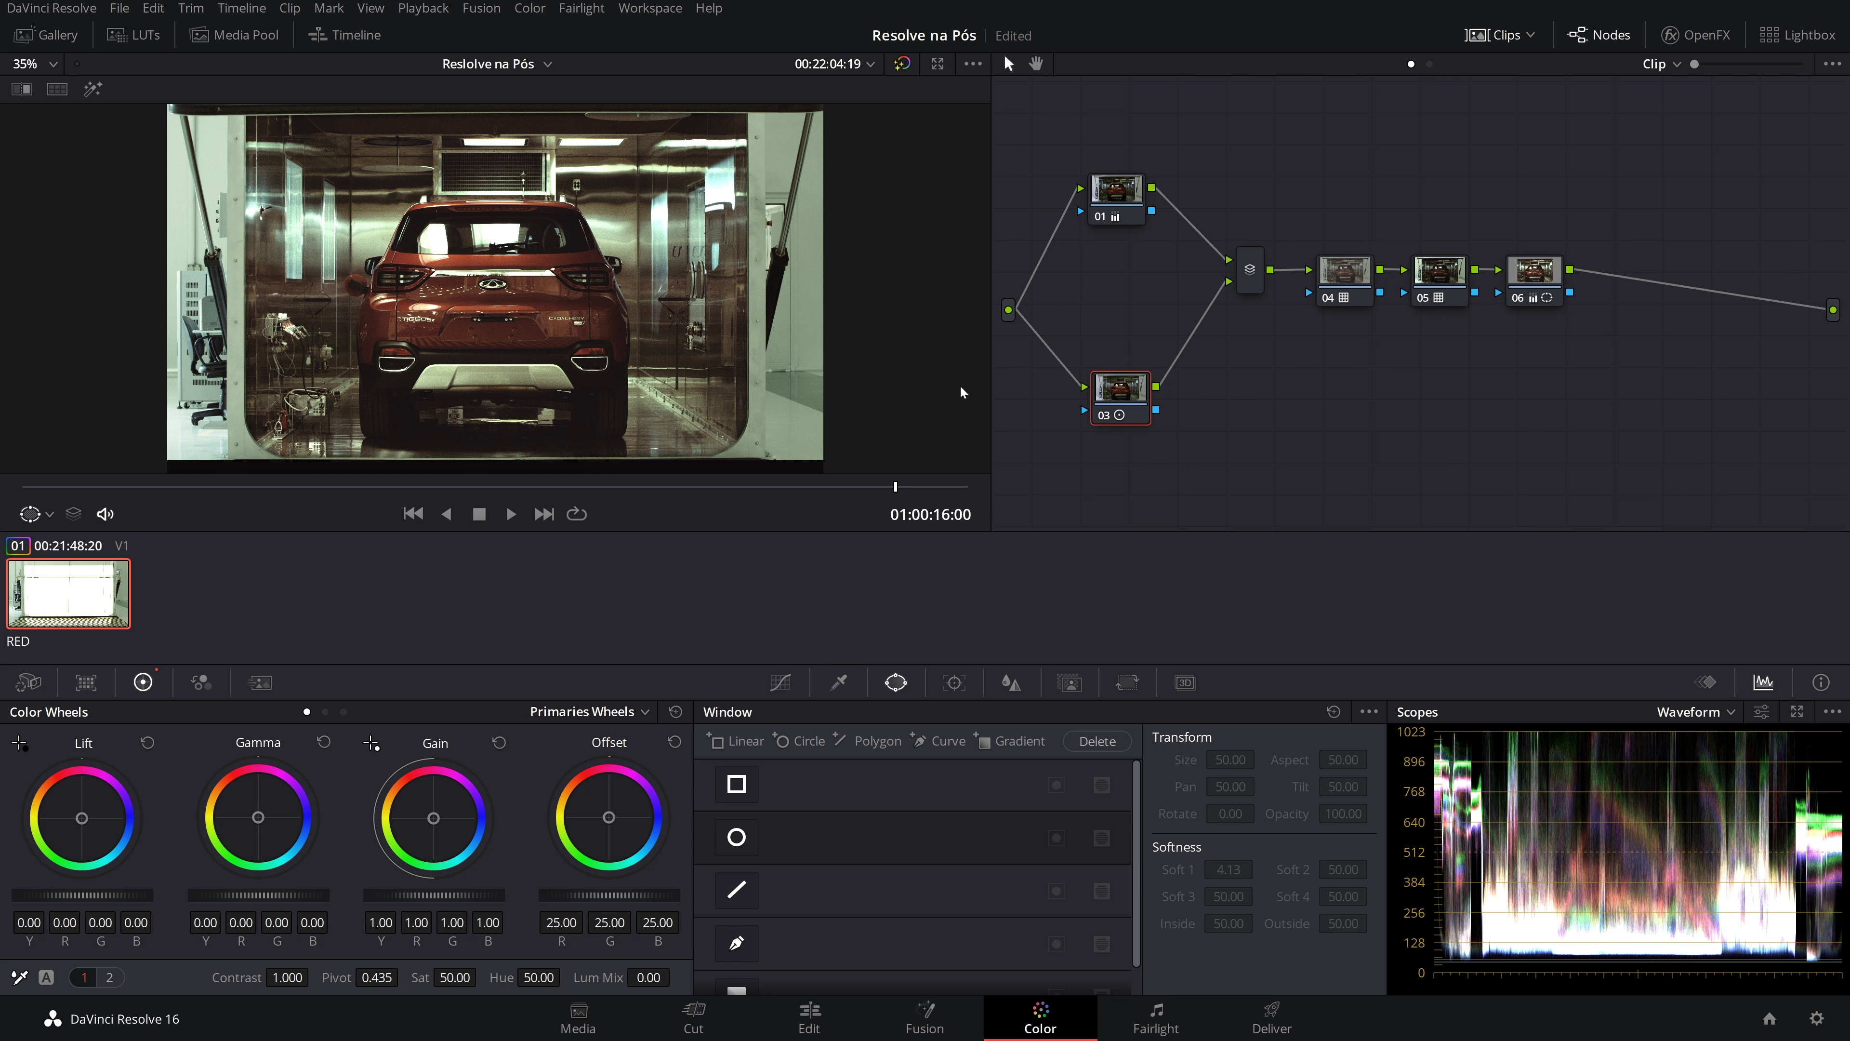
{"action": "left_click", "coordinate": [343, 710]}
{"action": "mouse_move", "coordinate": [75, 893]}
{"action": "left_mouse_down"}
{"action": "mouse_move", "coordinate": [110, 893]}
{"action": "mouse_move", "coordinate": [91, 894]}
{"action": "left_mouse_up"}
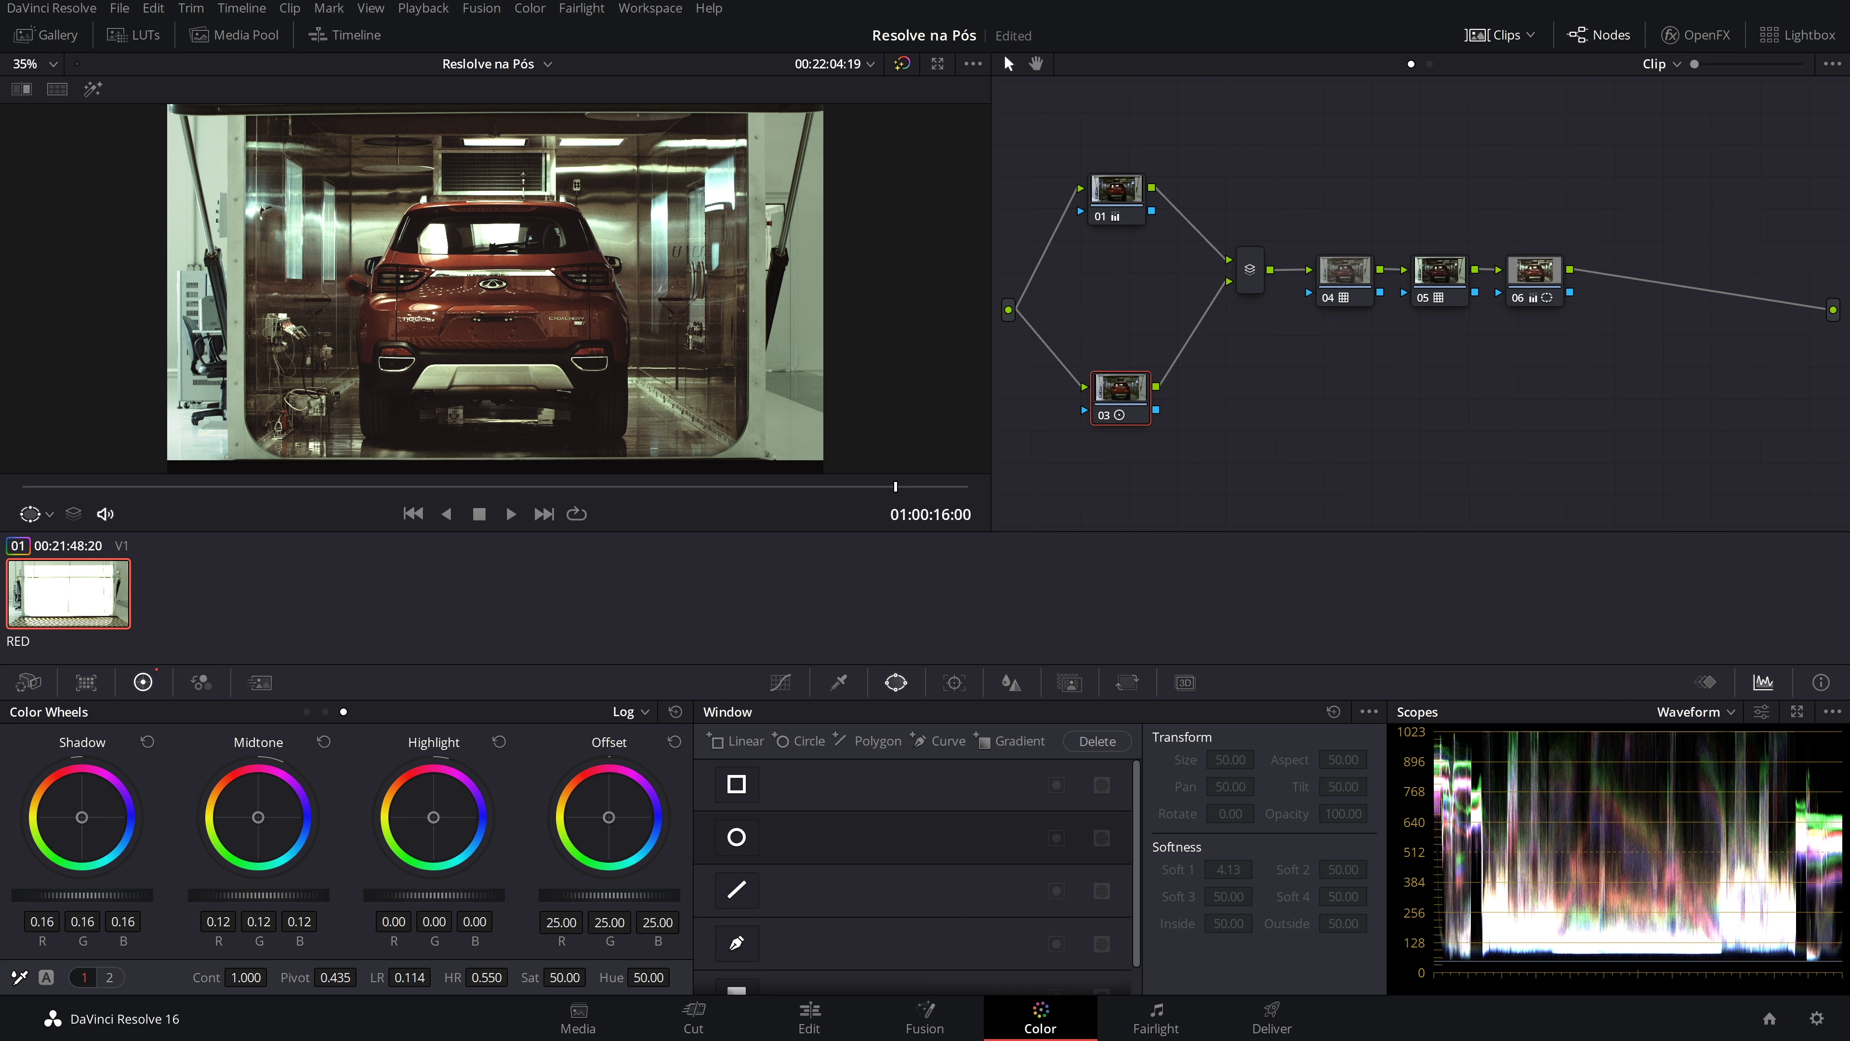
{"action": "left_click_drag", "start_coordinate": [261, 893], "coordinate": [275, 894]}
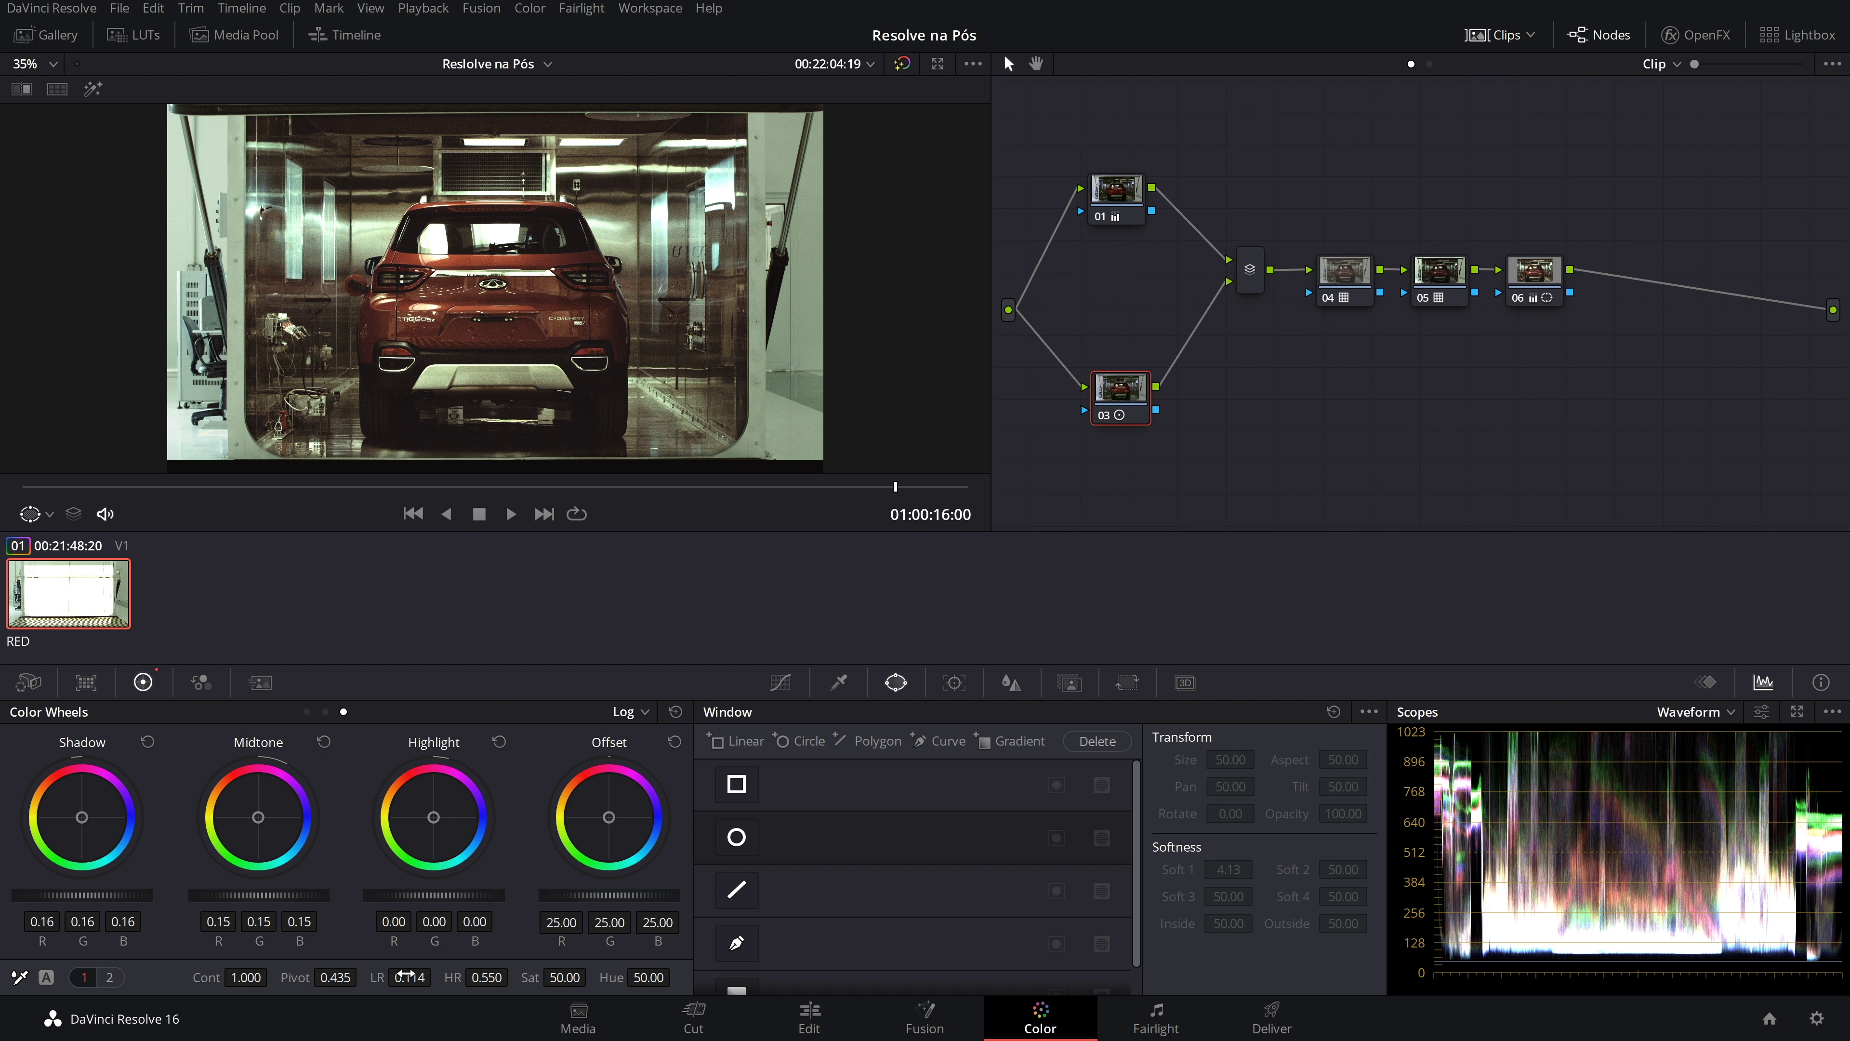
{"action": "mouse_move", "coordinate": [436, 976]}
{"action": "left_mouse_down"}
{"action": "mouse_move", "coordinate": [467, 975]}
{"action": "mouse_move", "coordinate": [437, 977]}
{"action": "left_mouse_up"}
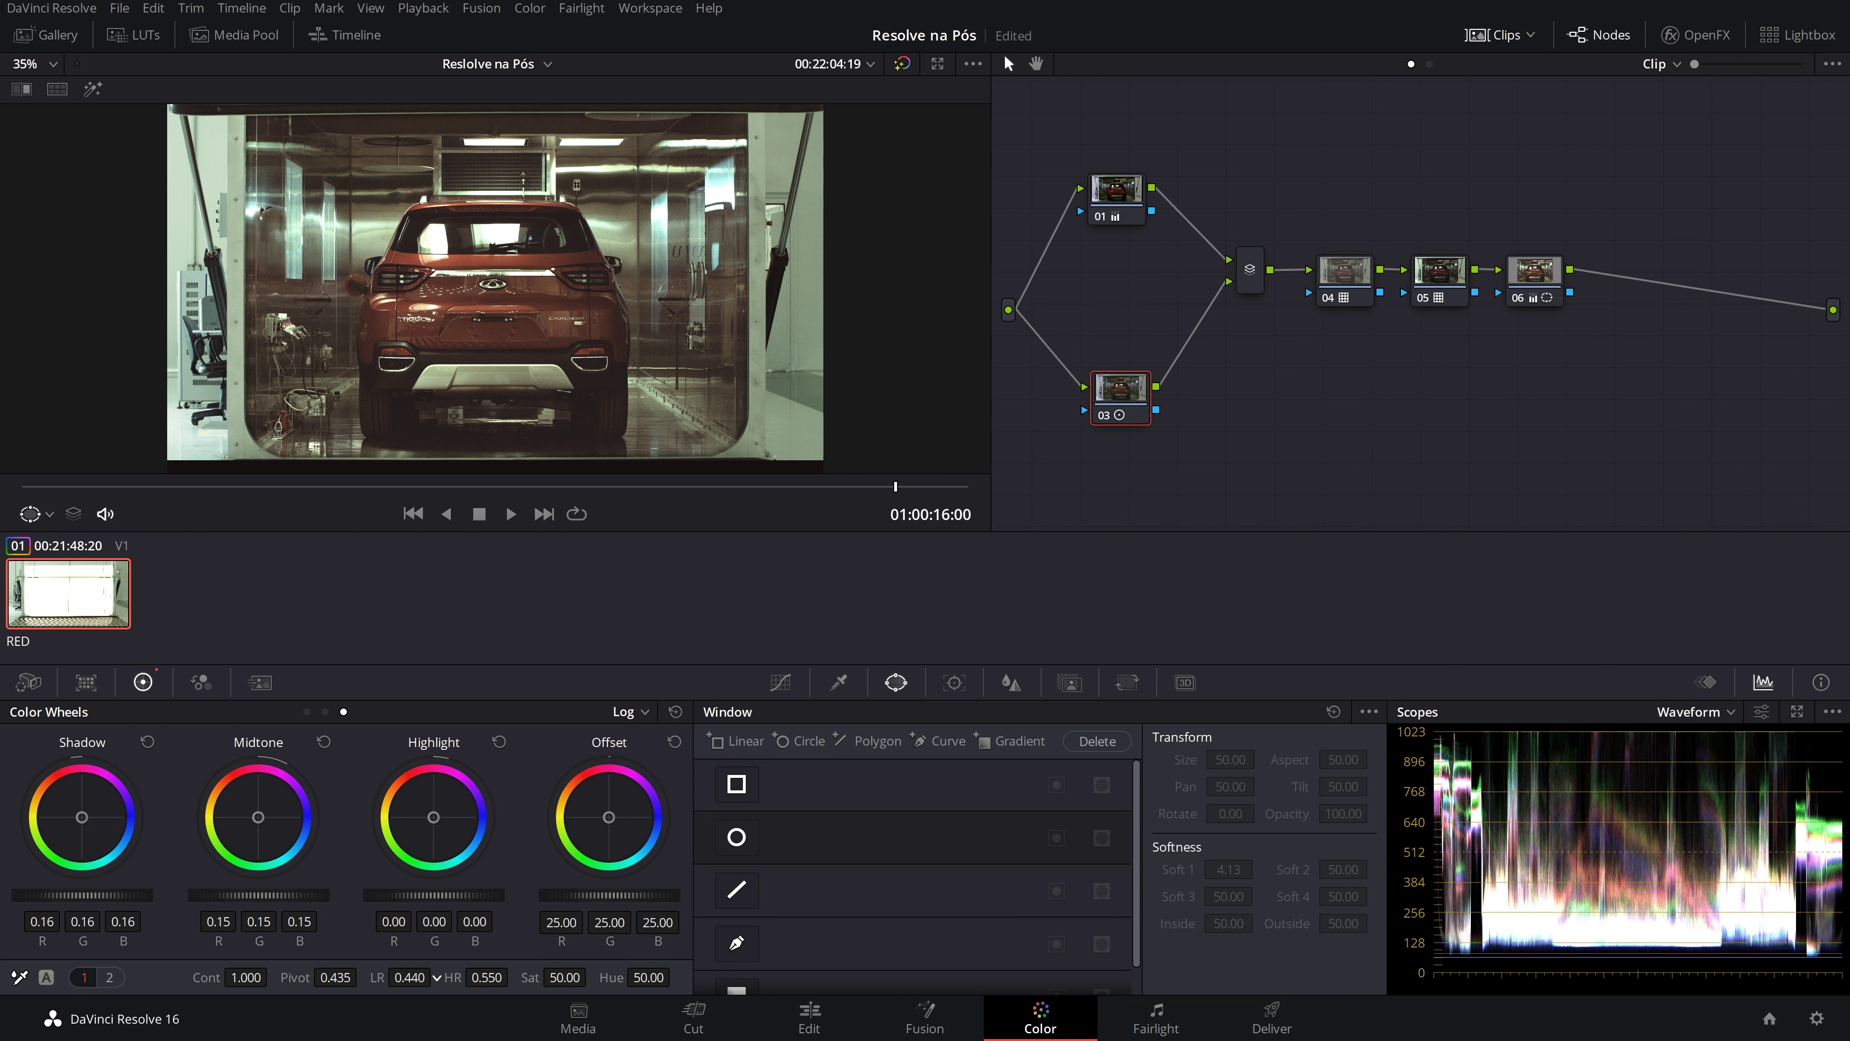
{"action": "left_click_drag", "start_coordinate": [436, 976], "coordinate": [436, 977]}
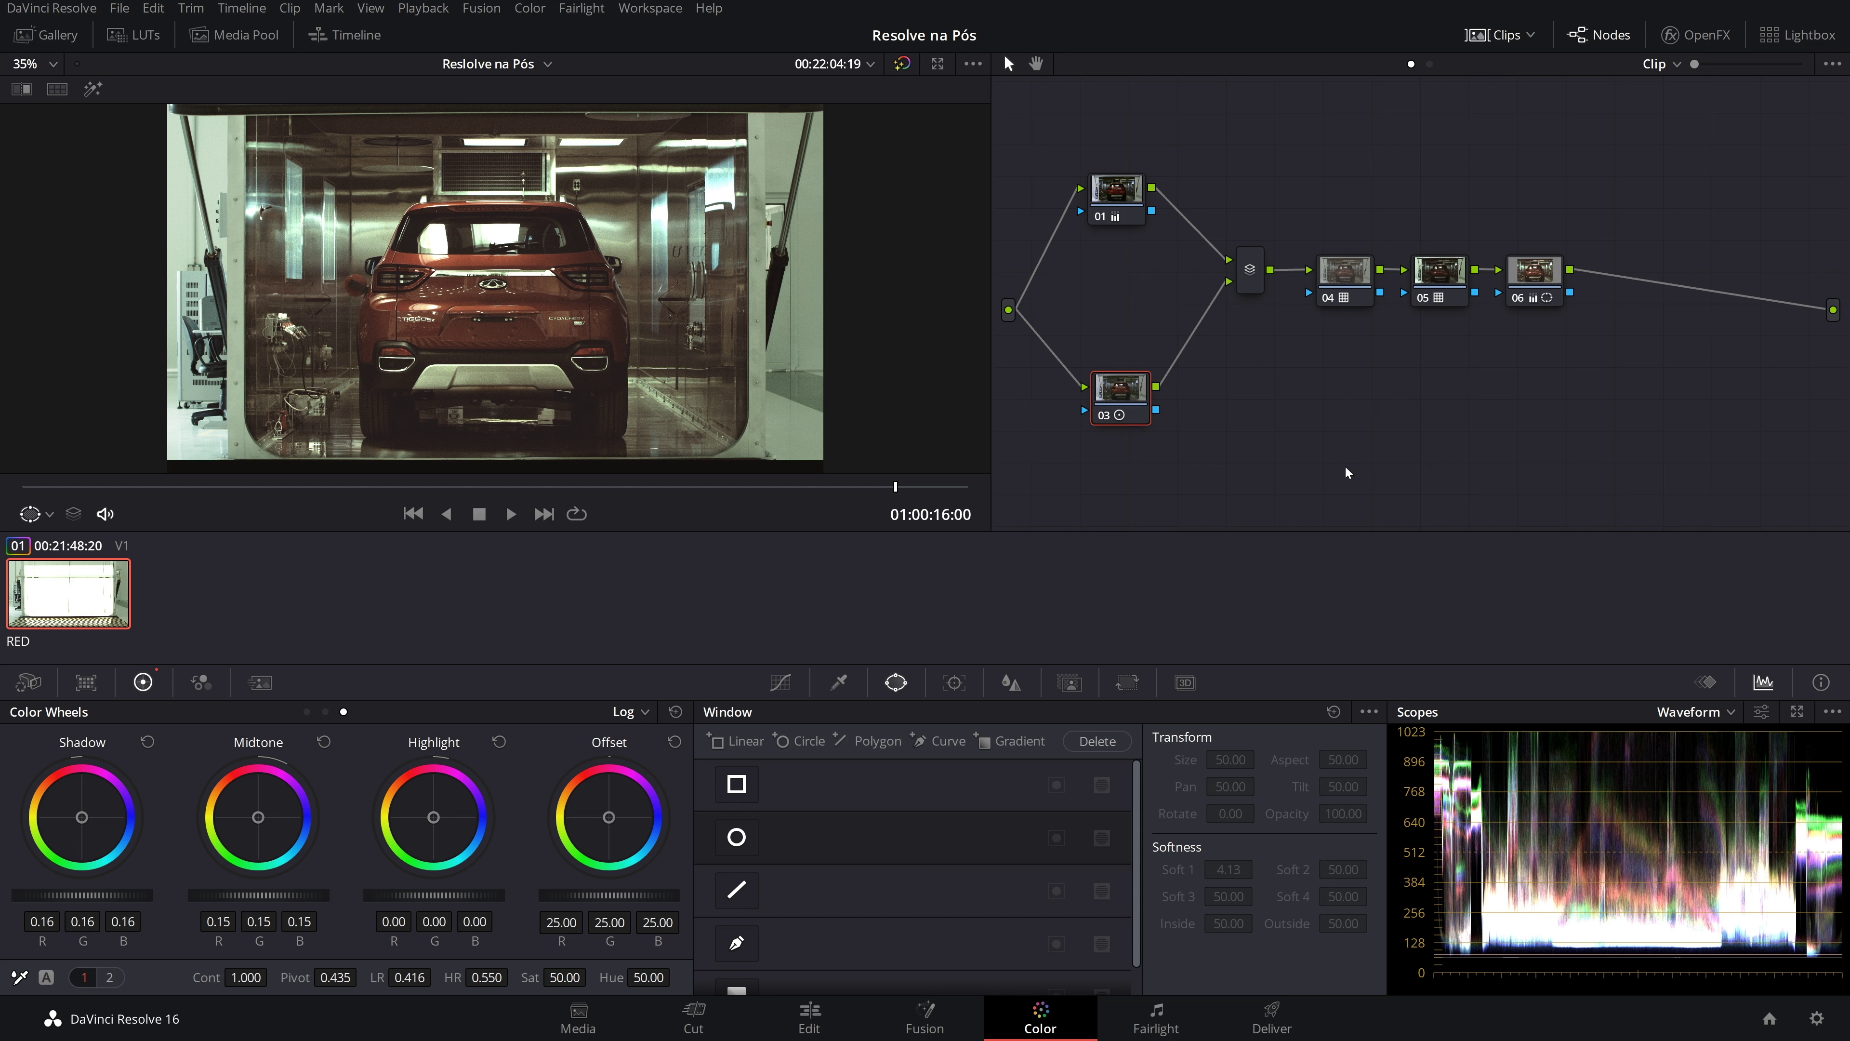
Set vignette node 06's contrast to 1.100 and save the project
{"action": "left_click", "coordinate": [1538, 266]}
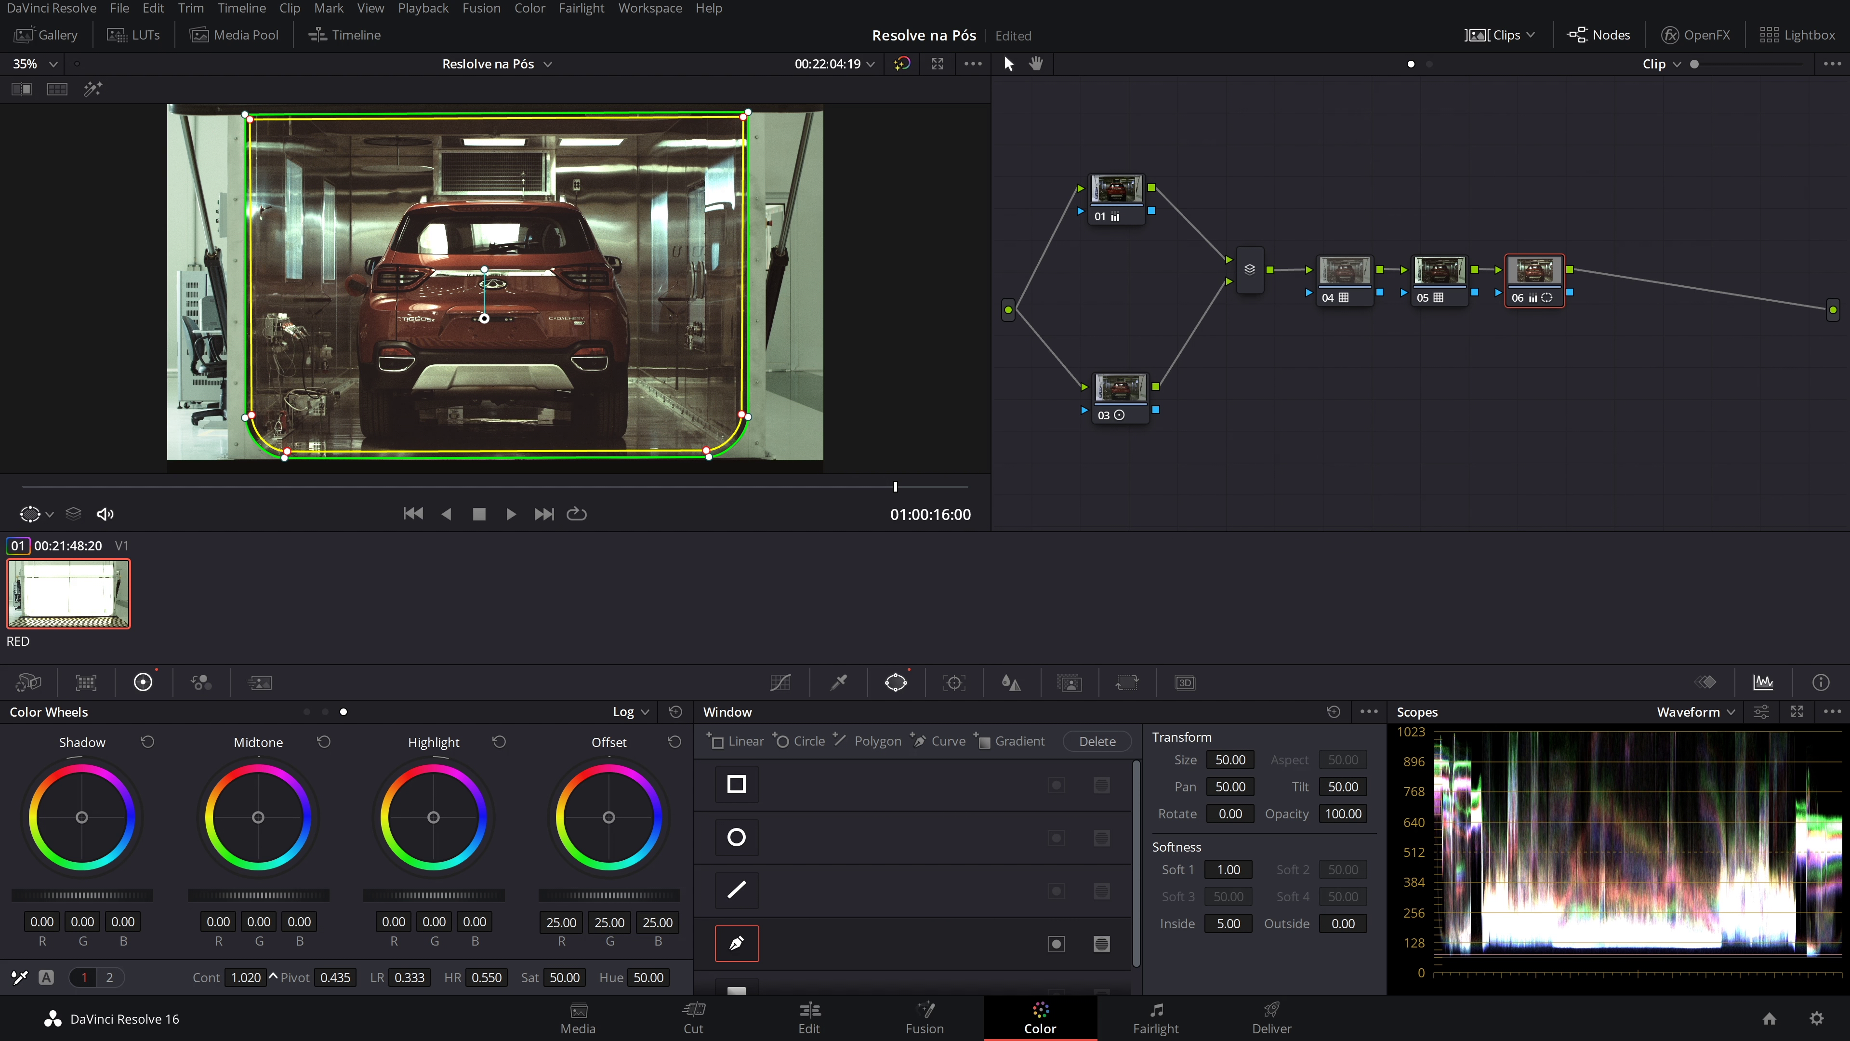
{"action": "left_click_drag", "start_coordinate": [247, 977], "coordinate": [262, 977]}
{"action": "type", "text": "1.1"}
{"action": "key", "text": "Return"}
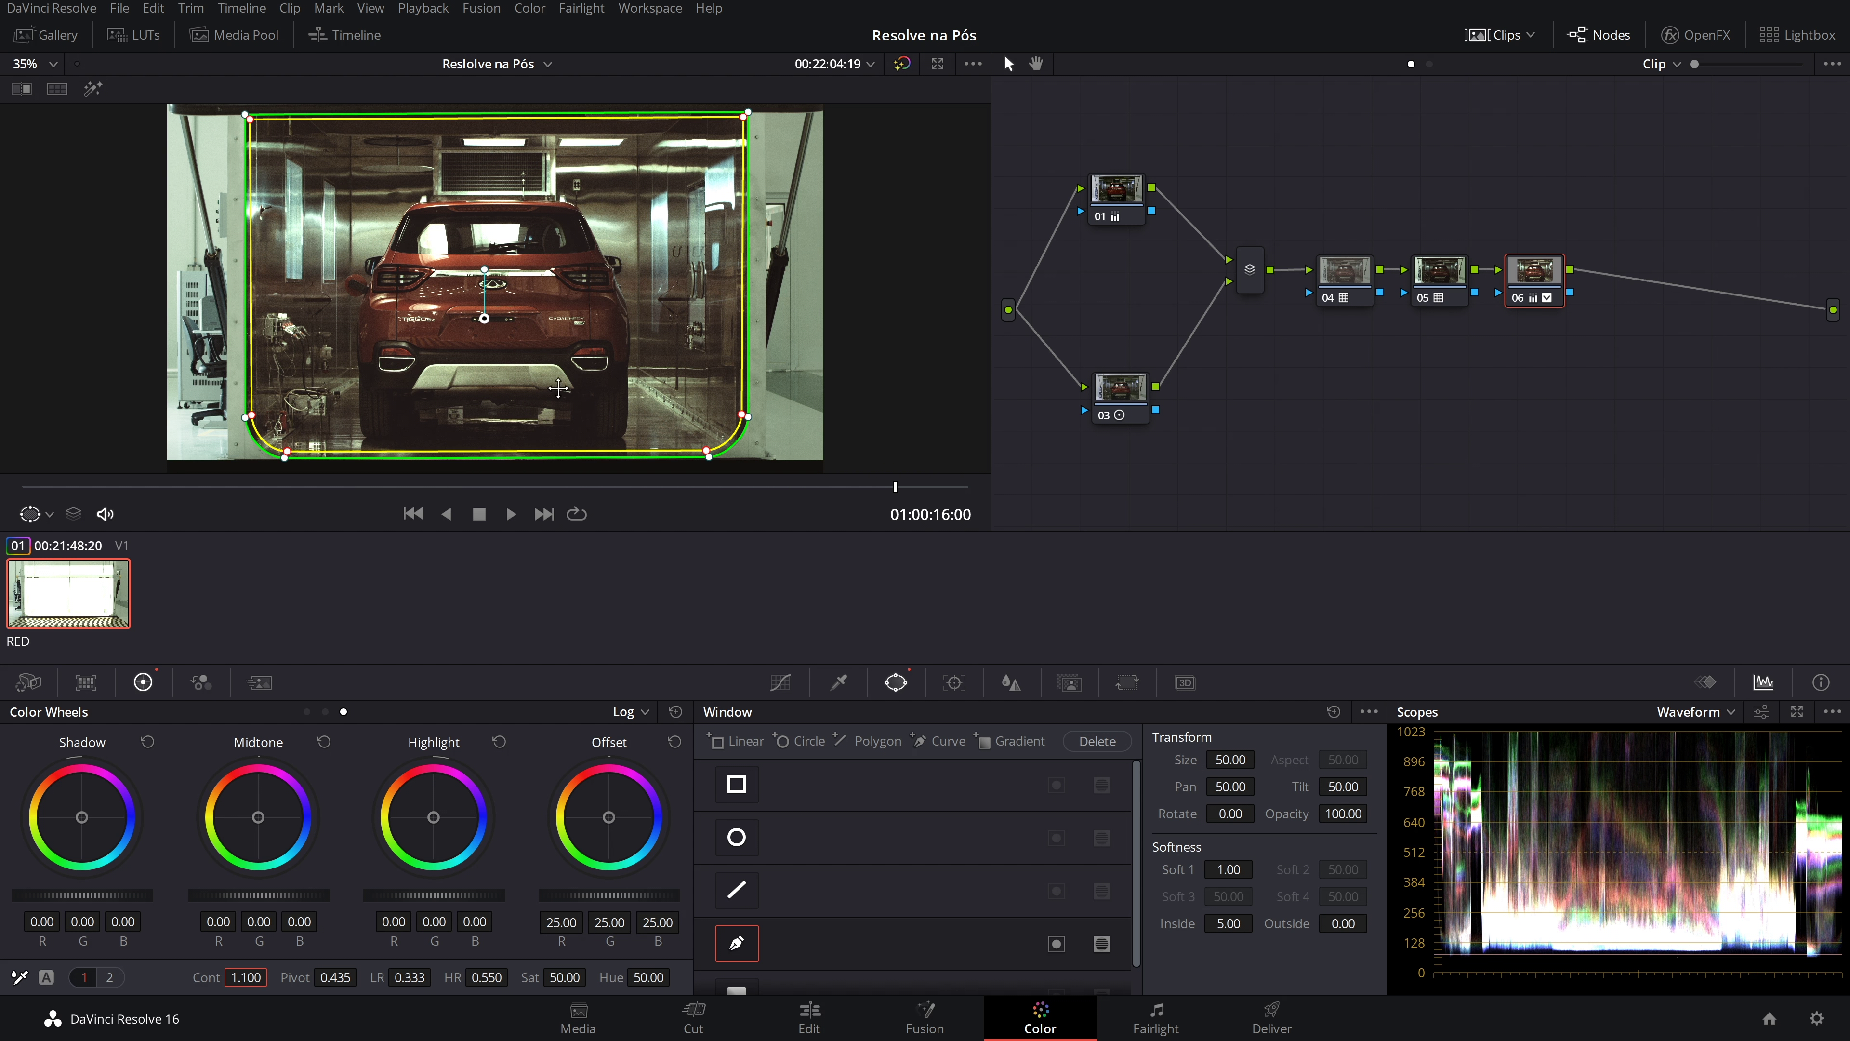
{"action": "key", "text": "ctrl+s"}
Toggle node 06 off and on to compare, then view the grade in Cinema Viewer
{"action": "left_click", "coordinate": [306, 713]}
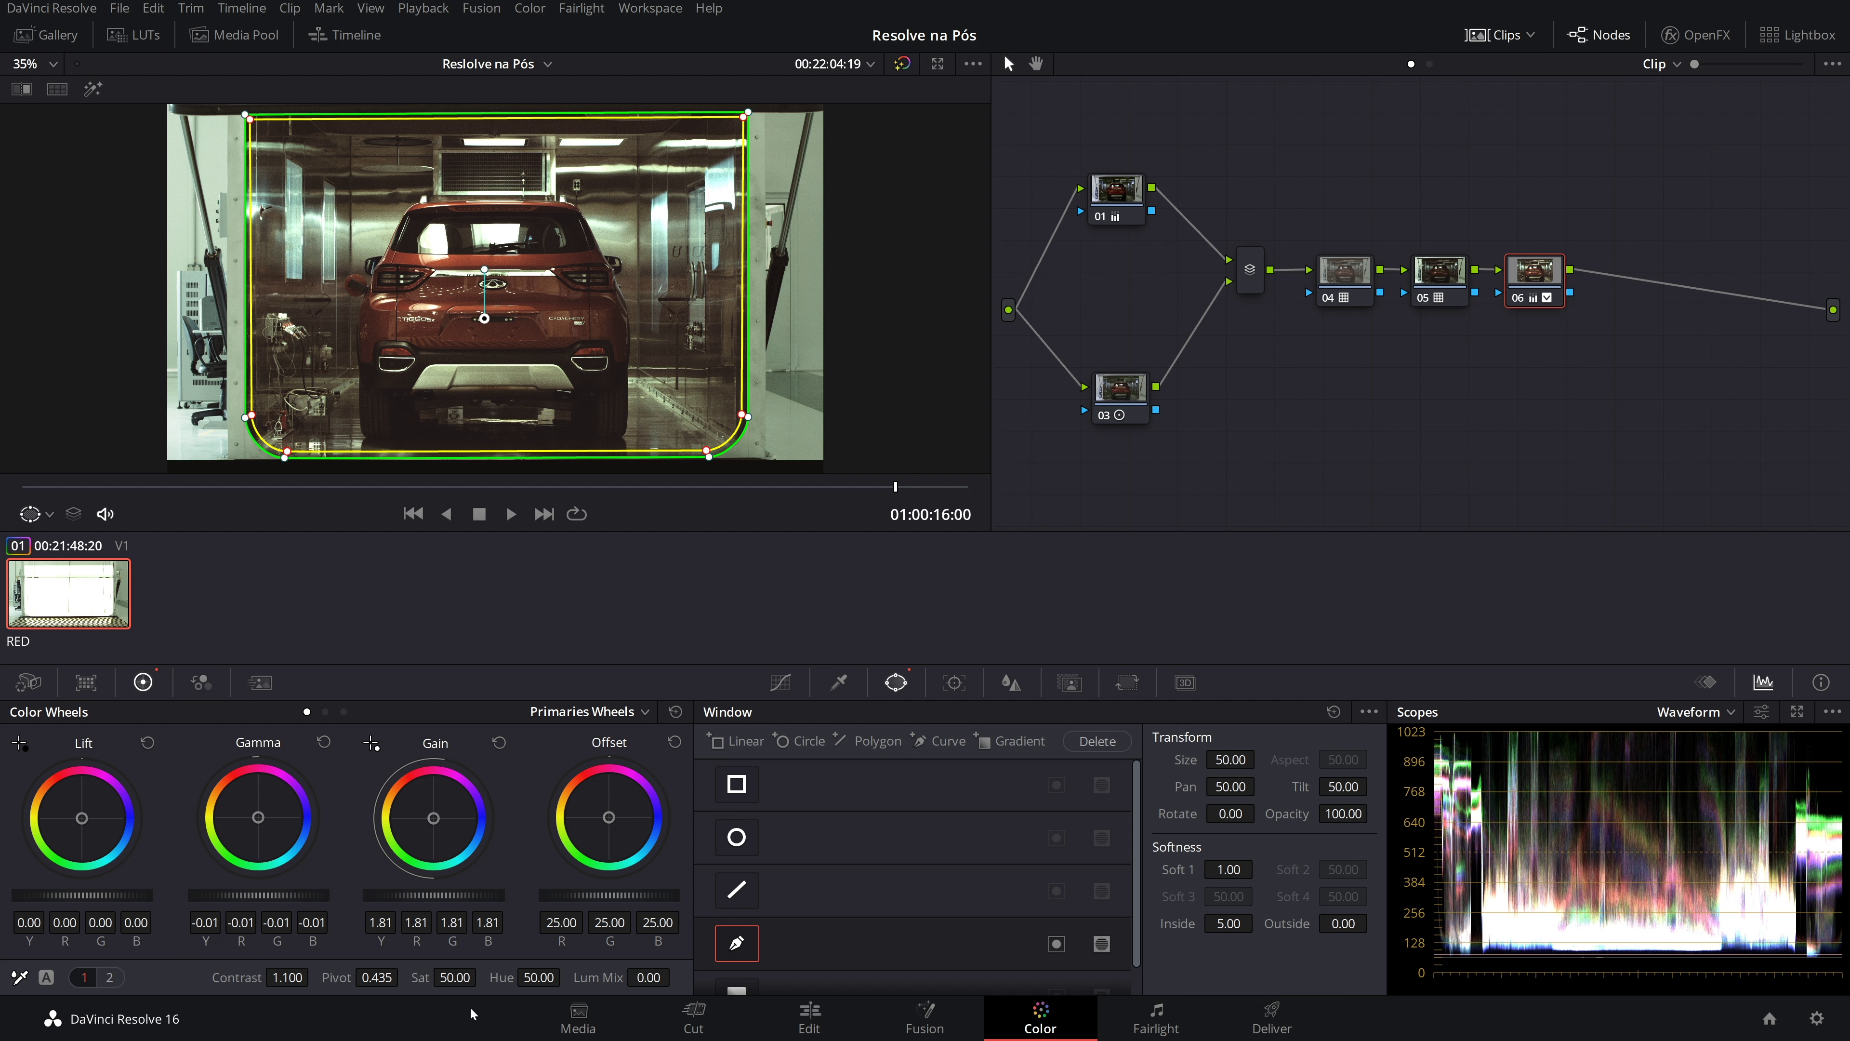
{"action": "key", "text": "ctrl+d"}
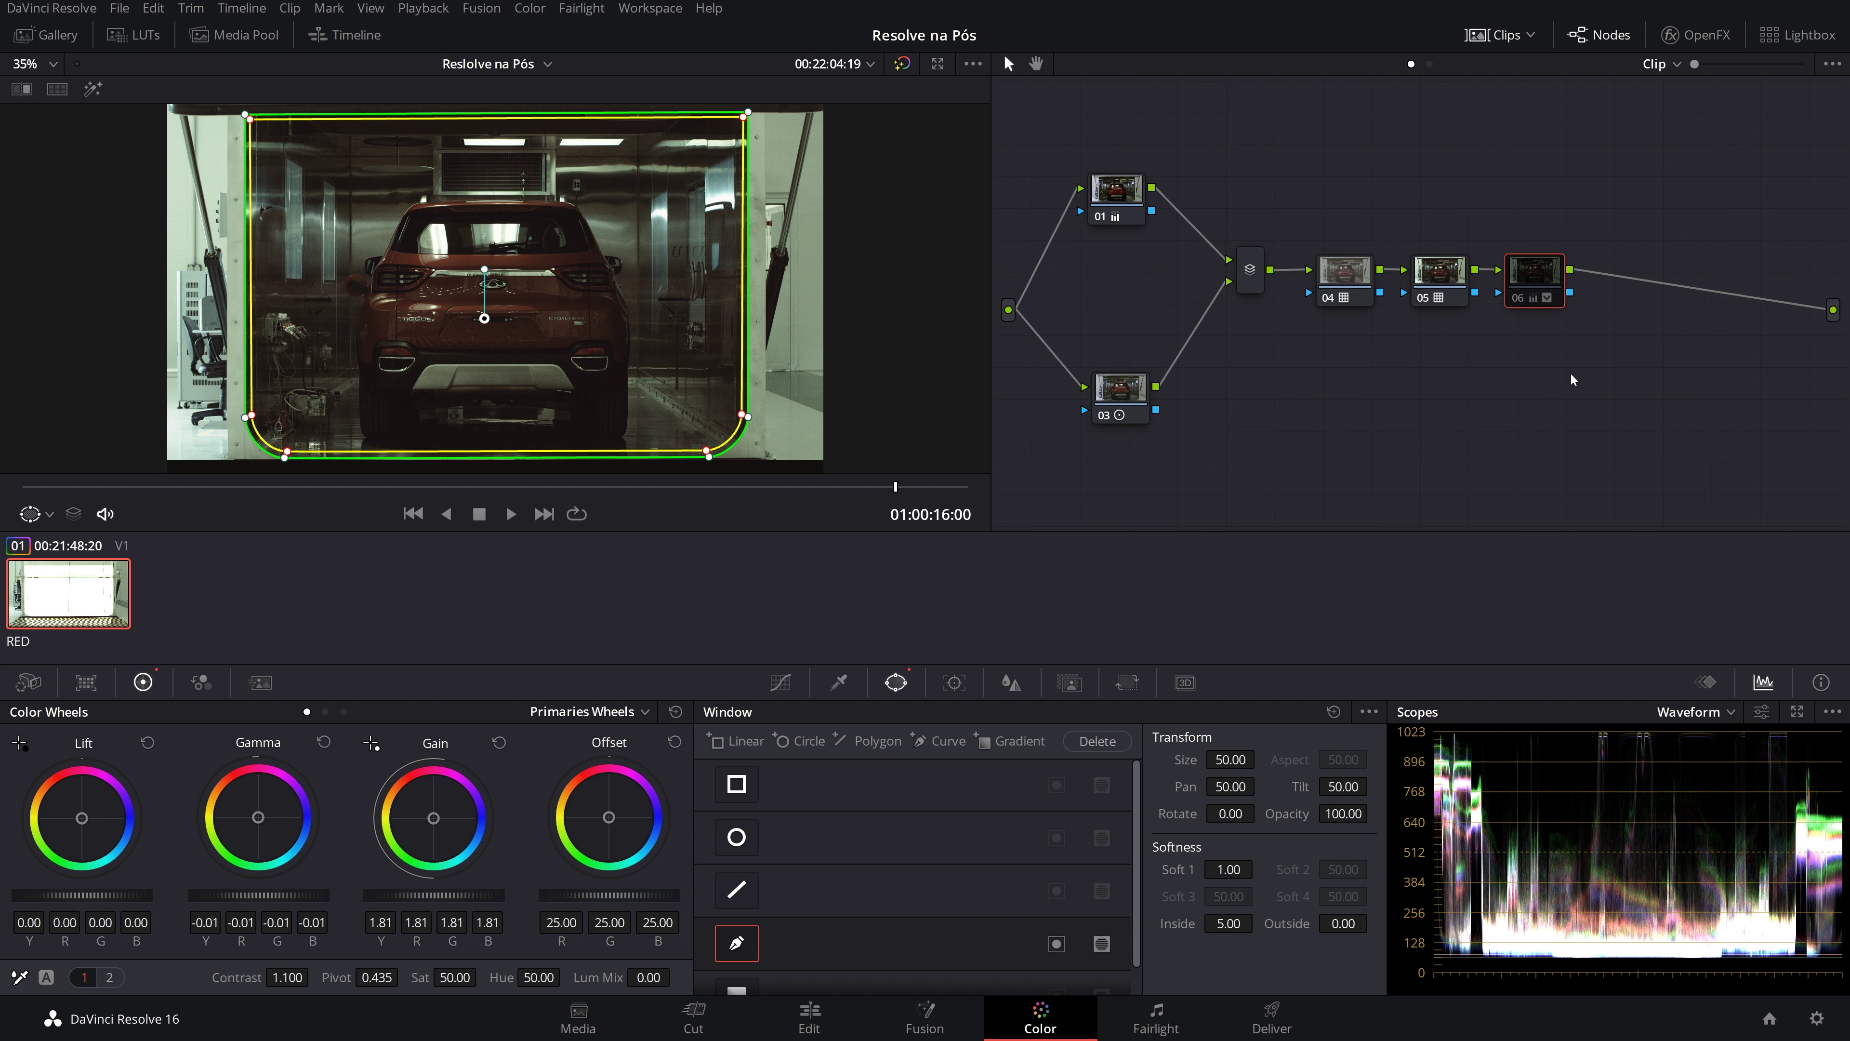
{"action": "key", "text": "ctrl+d"}
{"action": "key", "text": "ctrl+d"}
{"action": "key", "text": "ctrl+d"}
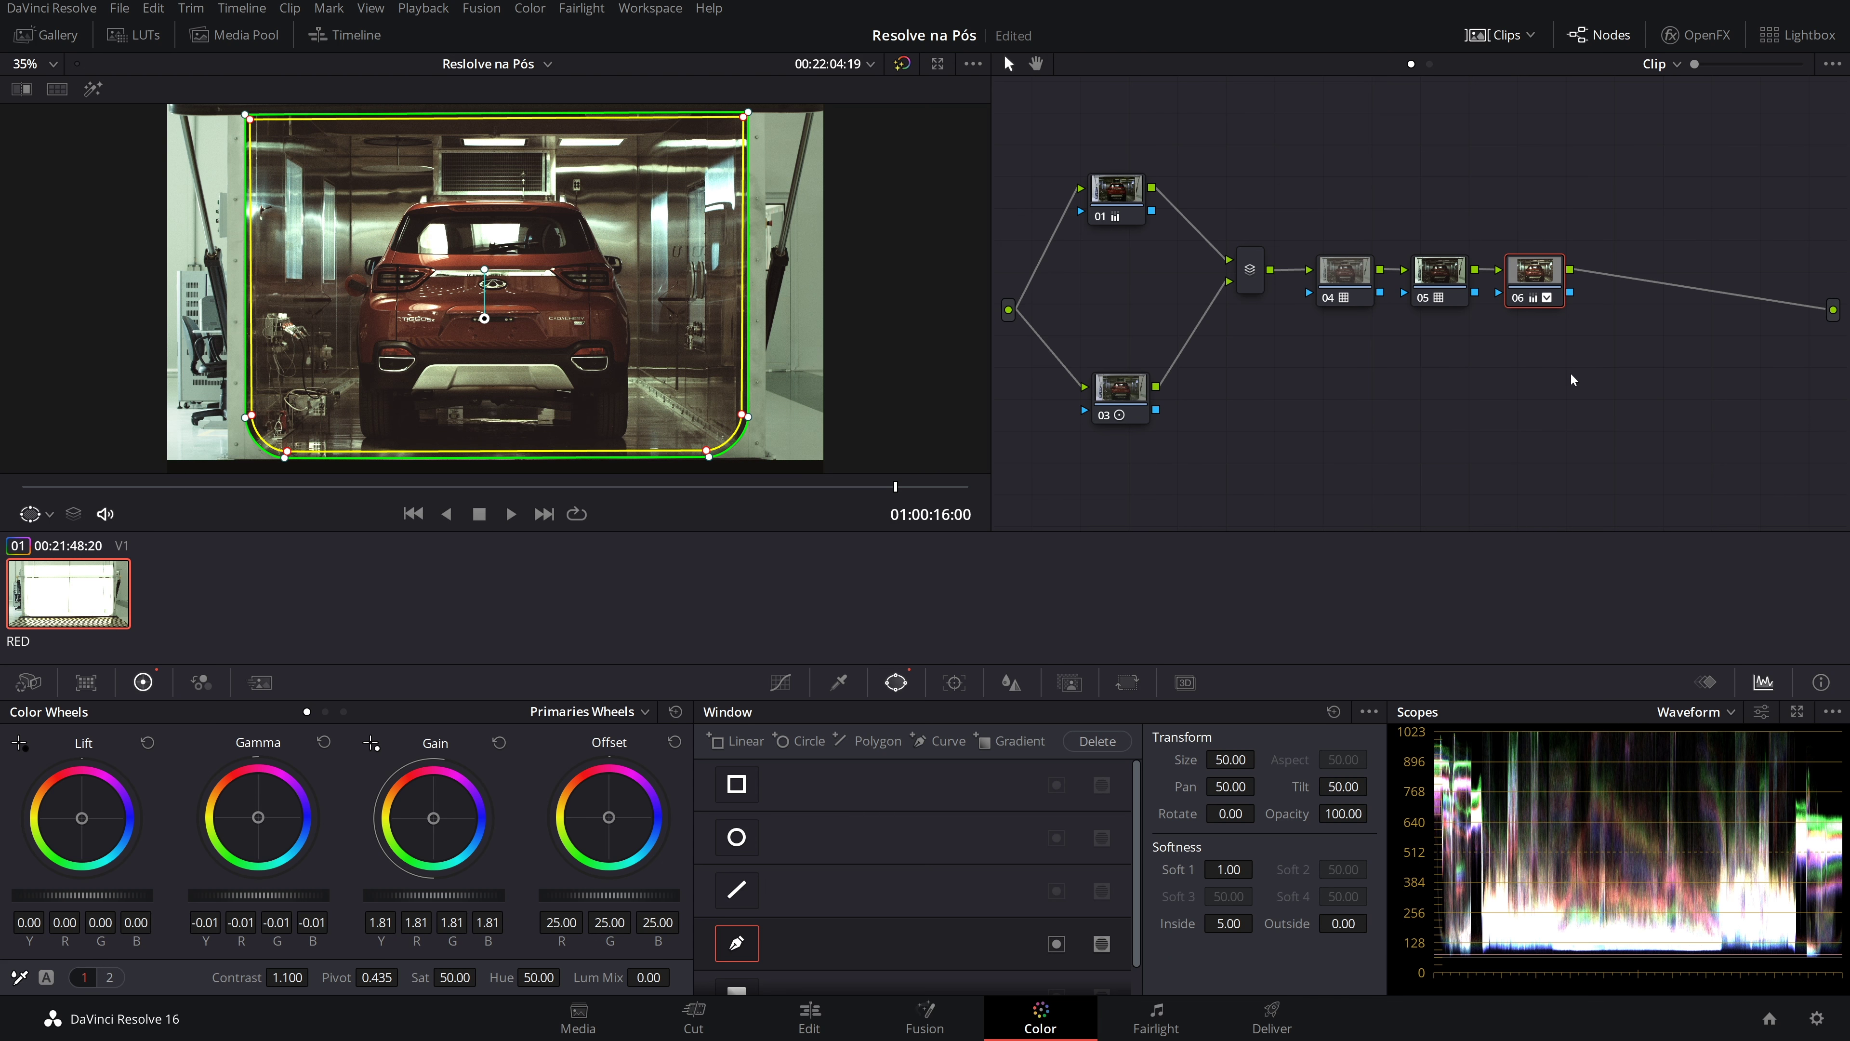
{"action": "key", "text": "ctrl+f"}
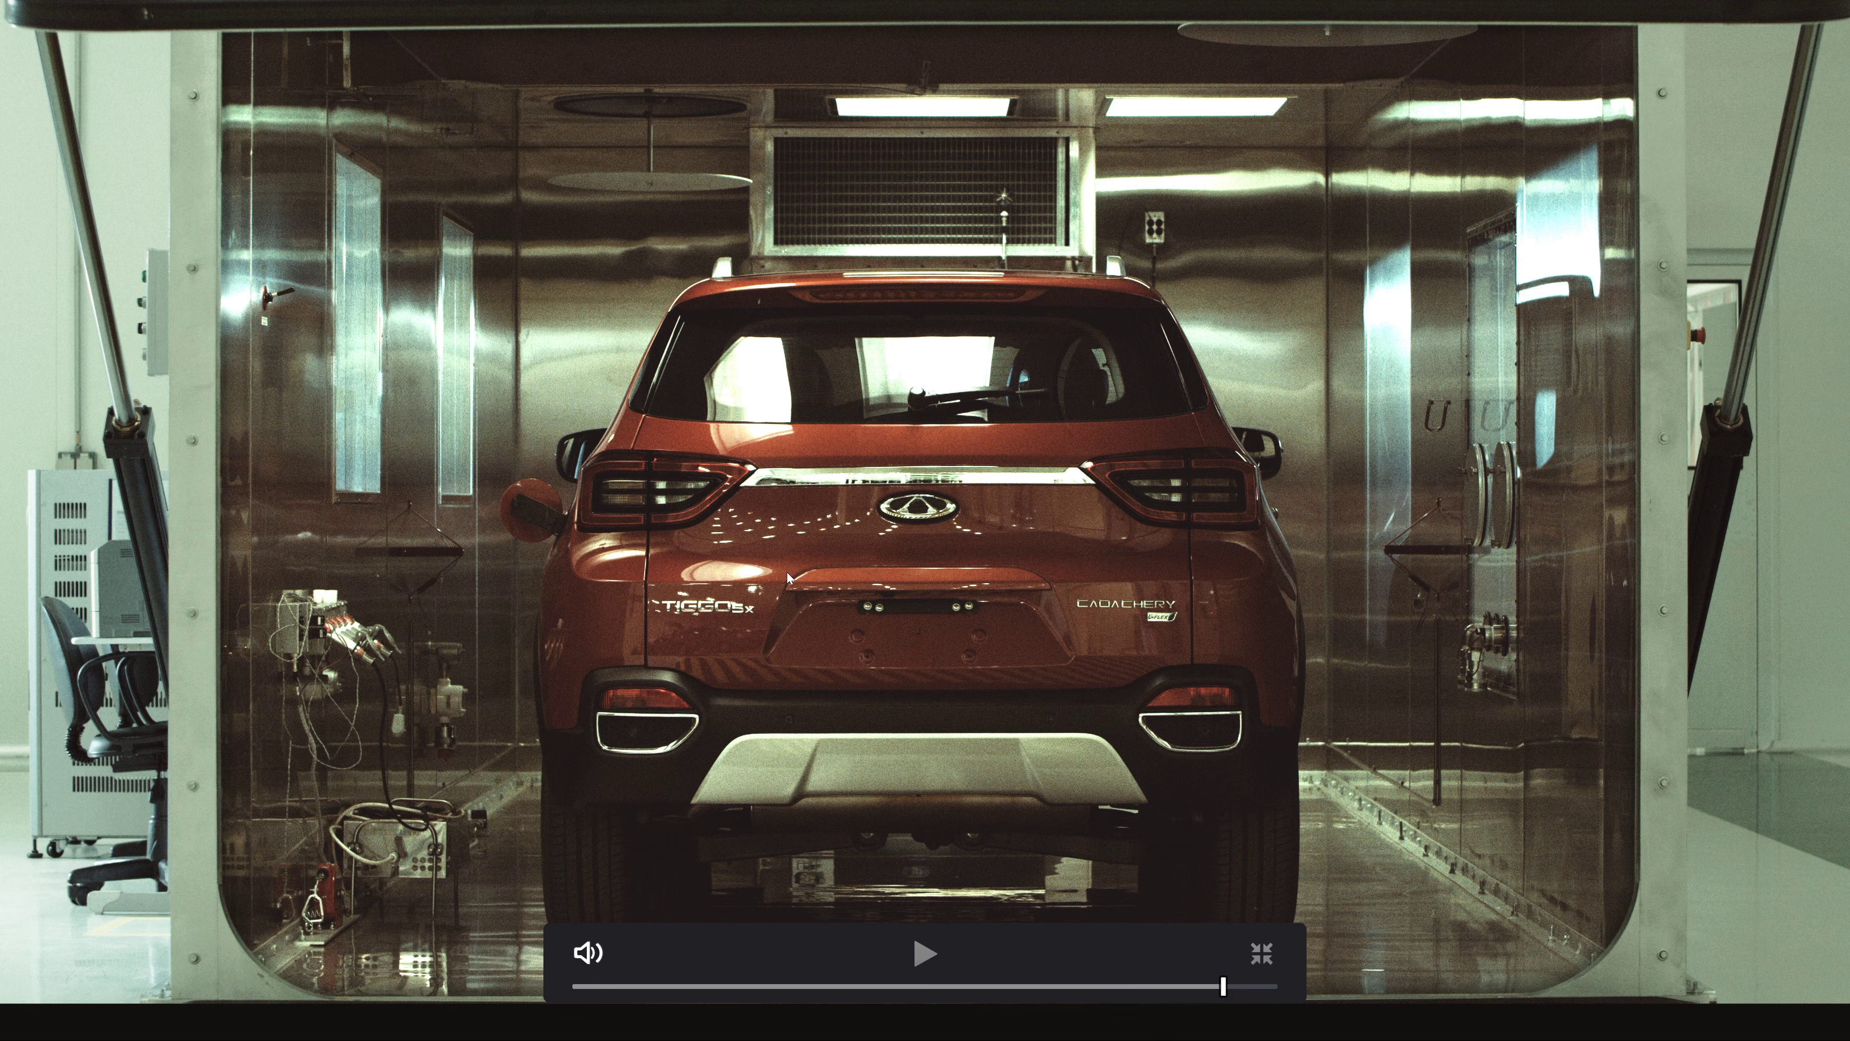
{"action": "key", "text": "ctrl+d"}
{"action": "key", "text": "ctrl+d"}
{"action": "key", "text": "ctrl+d"}
{"action": "key", "text": "ctrl+d"}
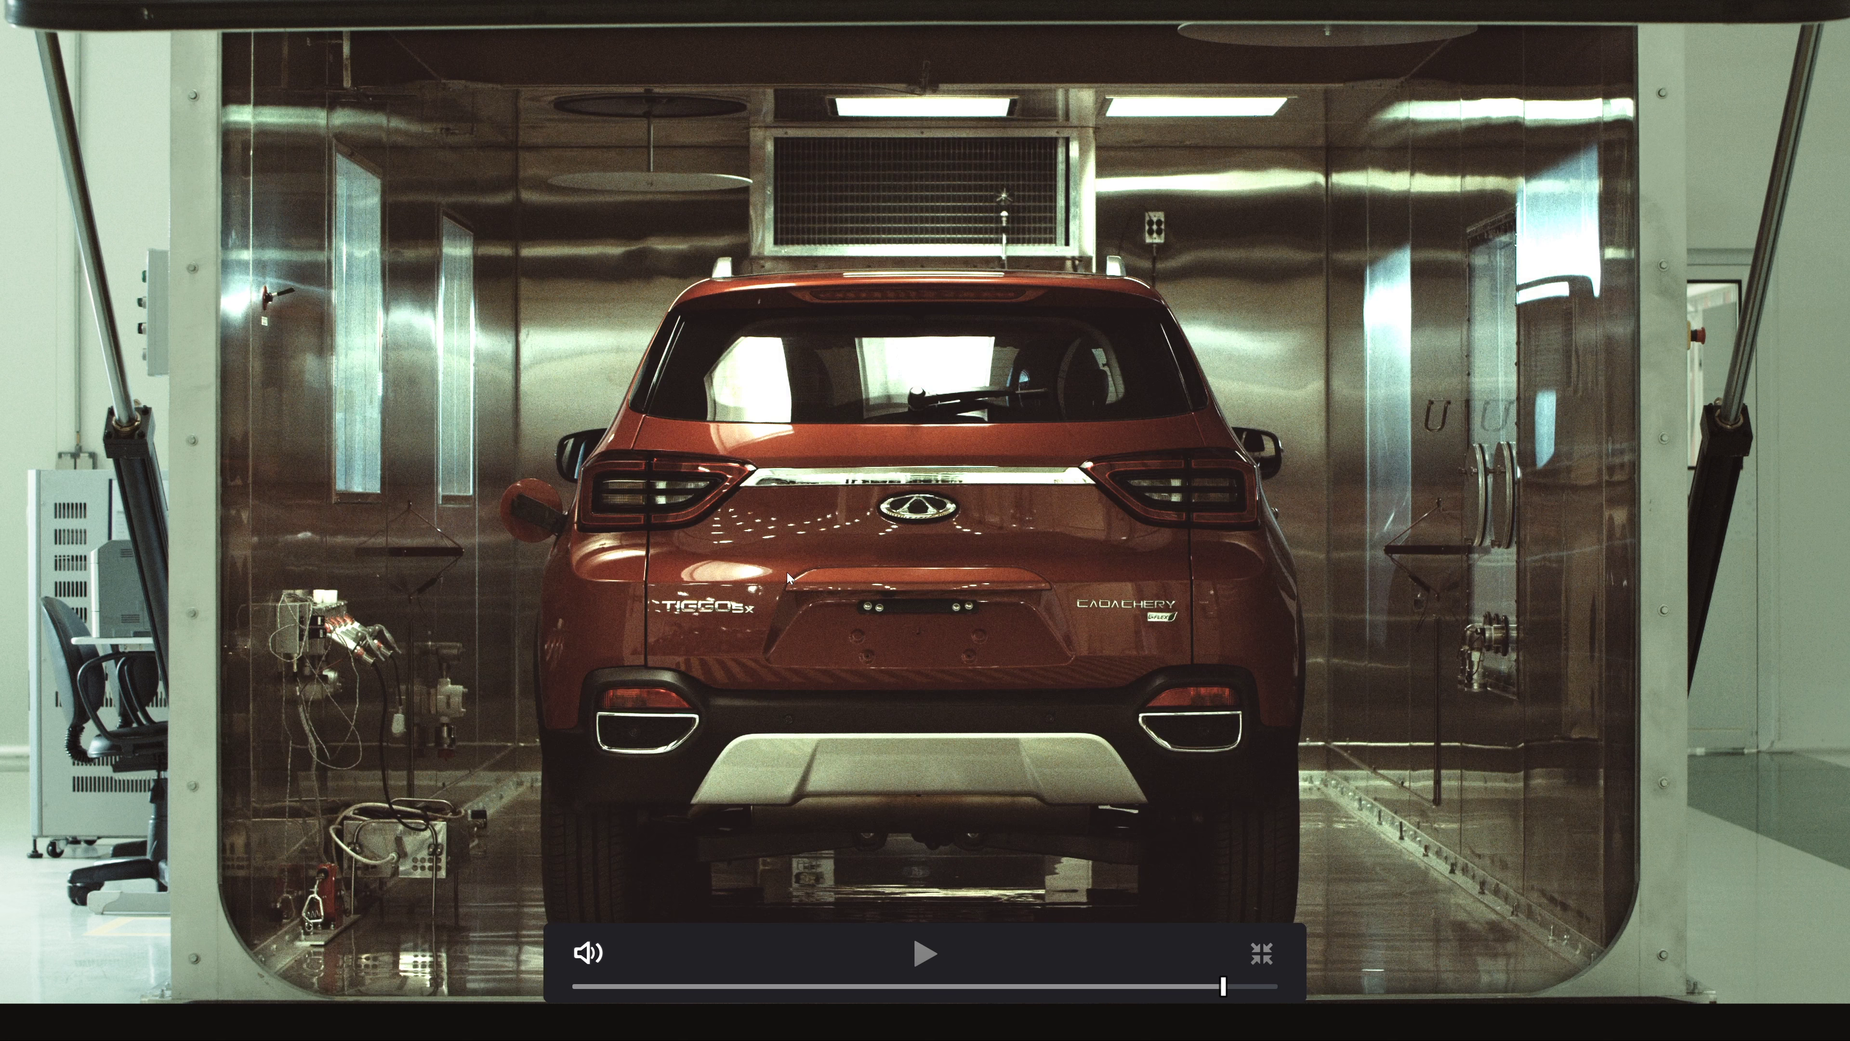
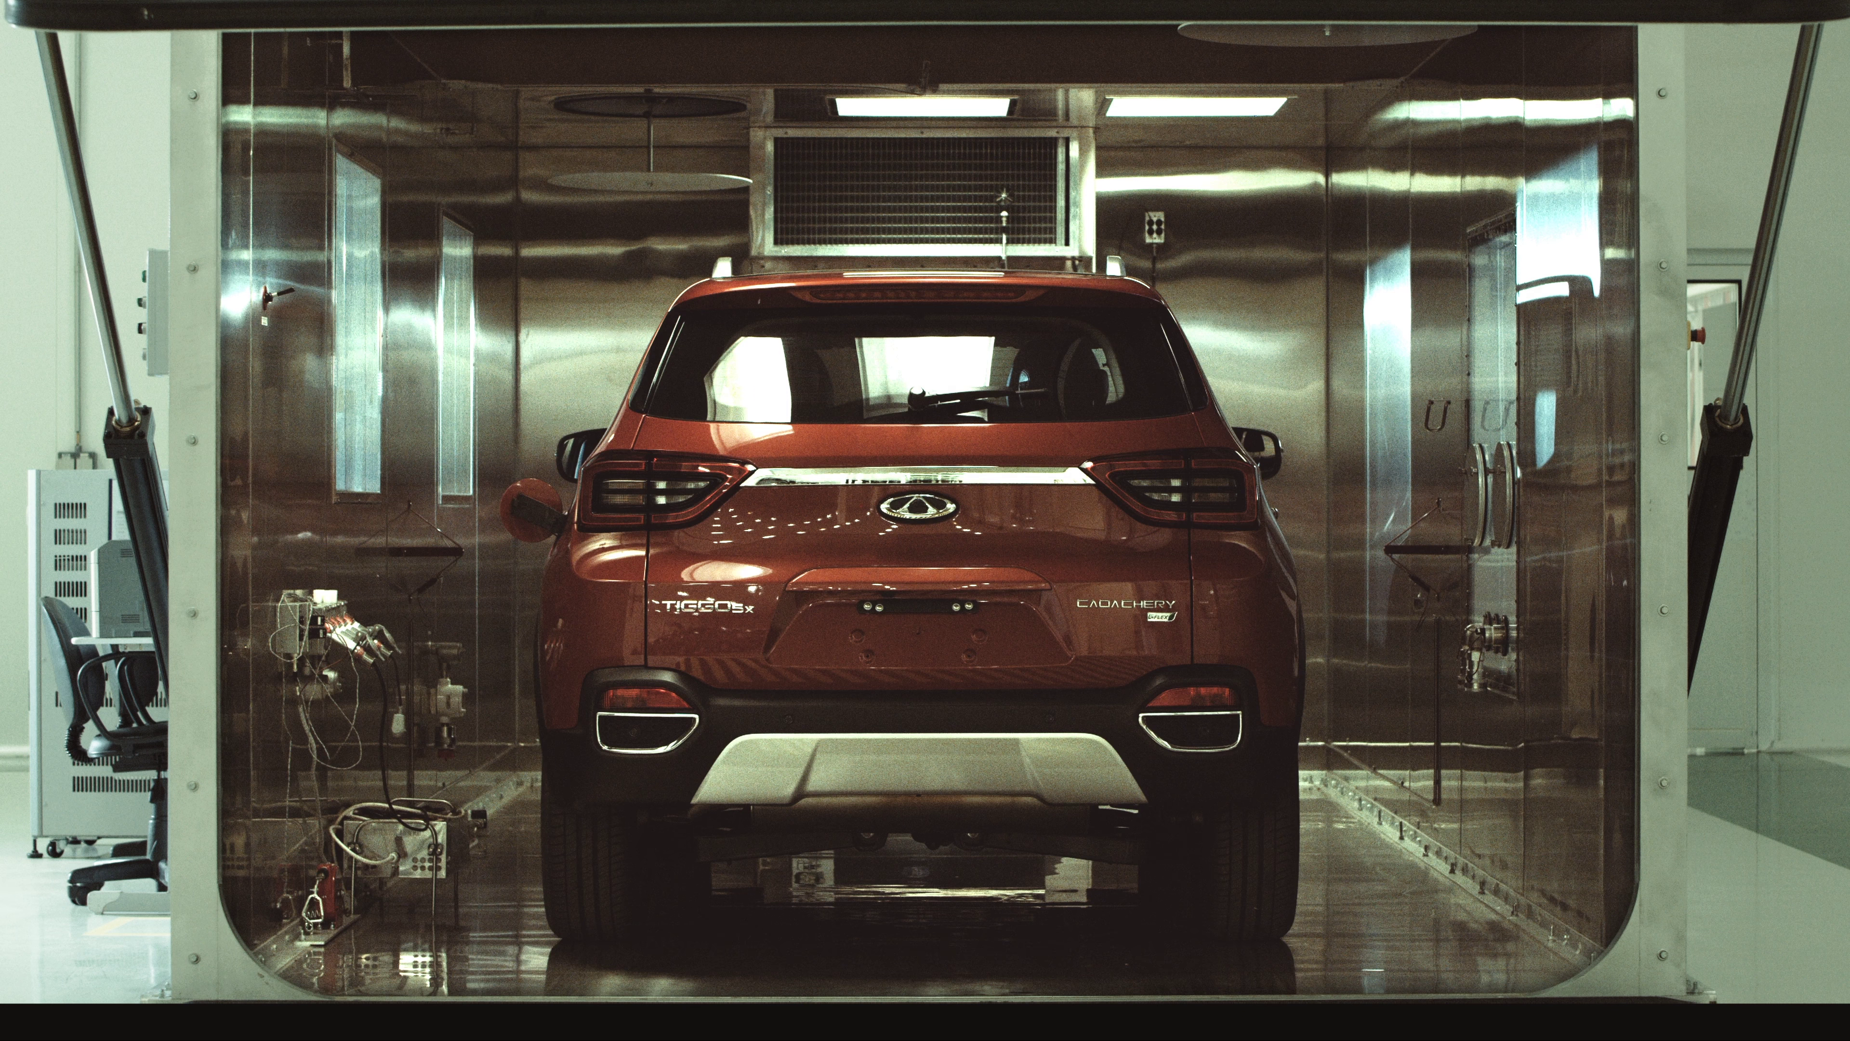
Exit the full-screen preview and switch node 06's color wheels to Log mode
{"action": "mouse_move", "coordinate": [908, 224]}
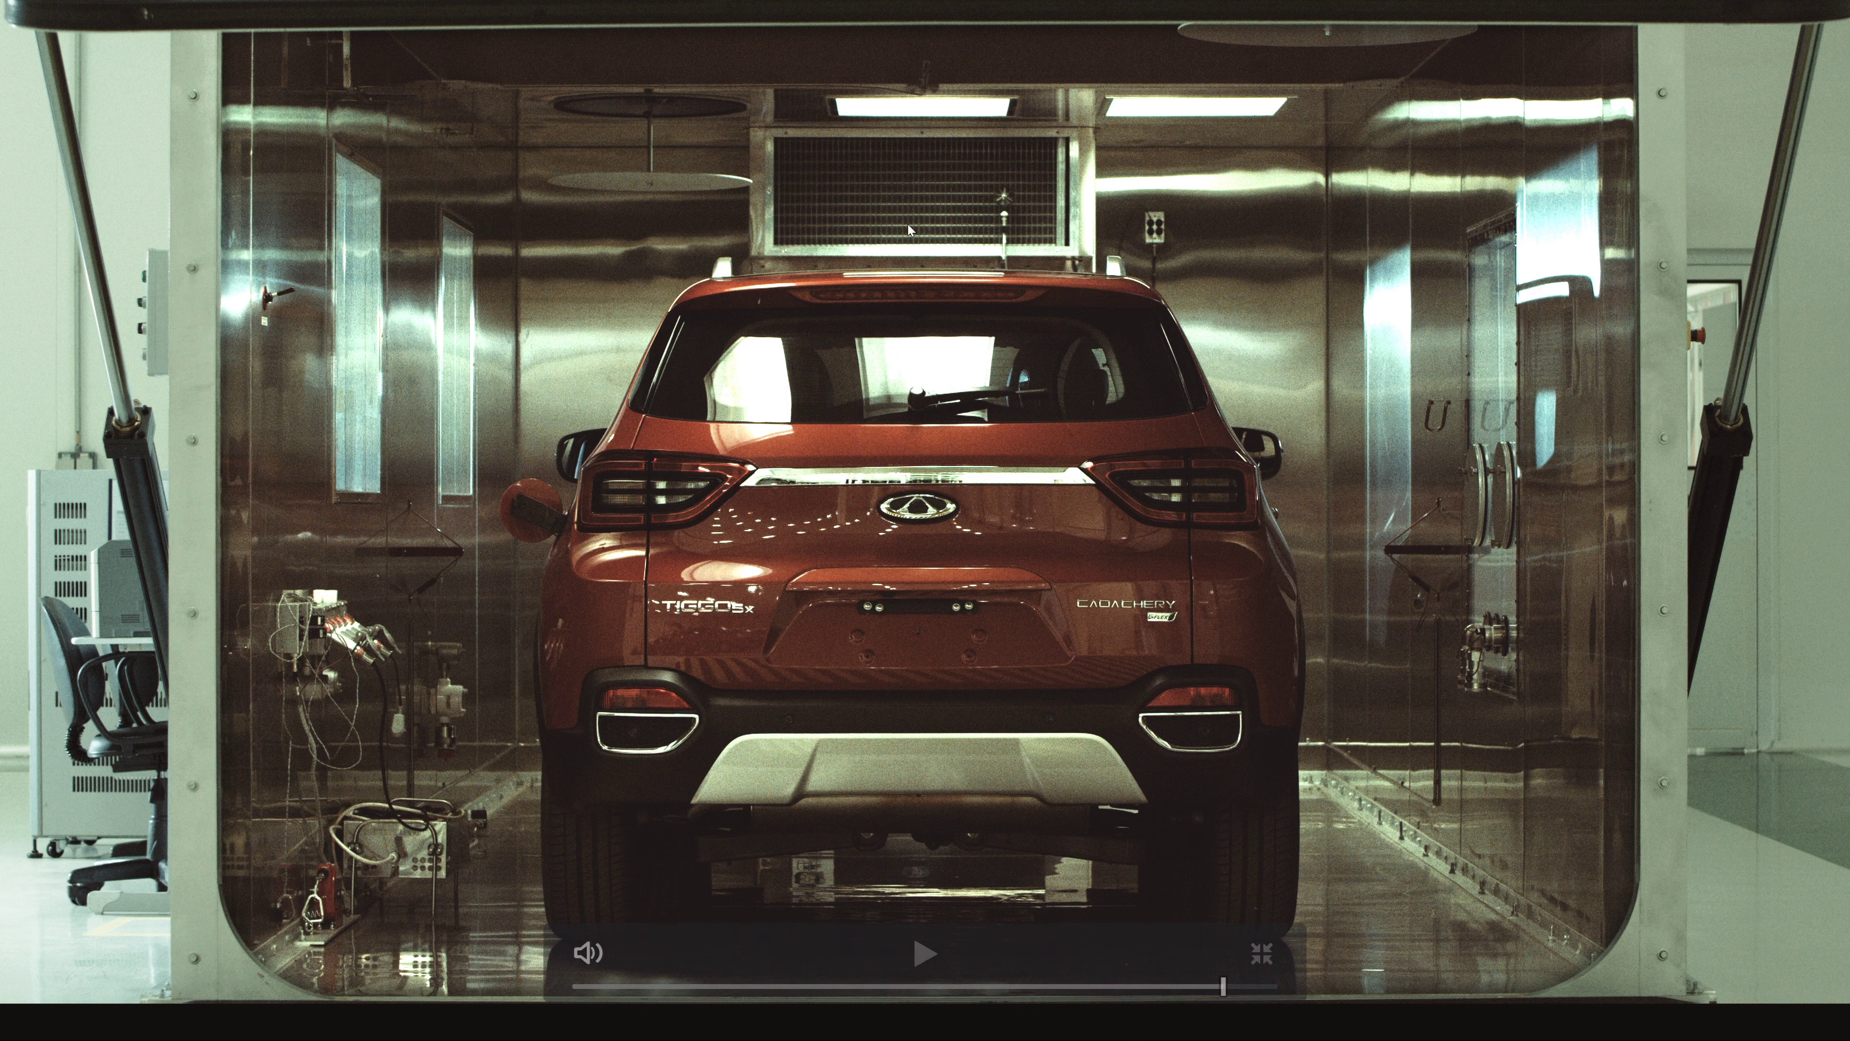
{"action": "key", "text": "Escape"}
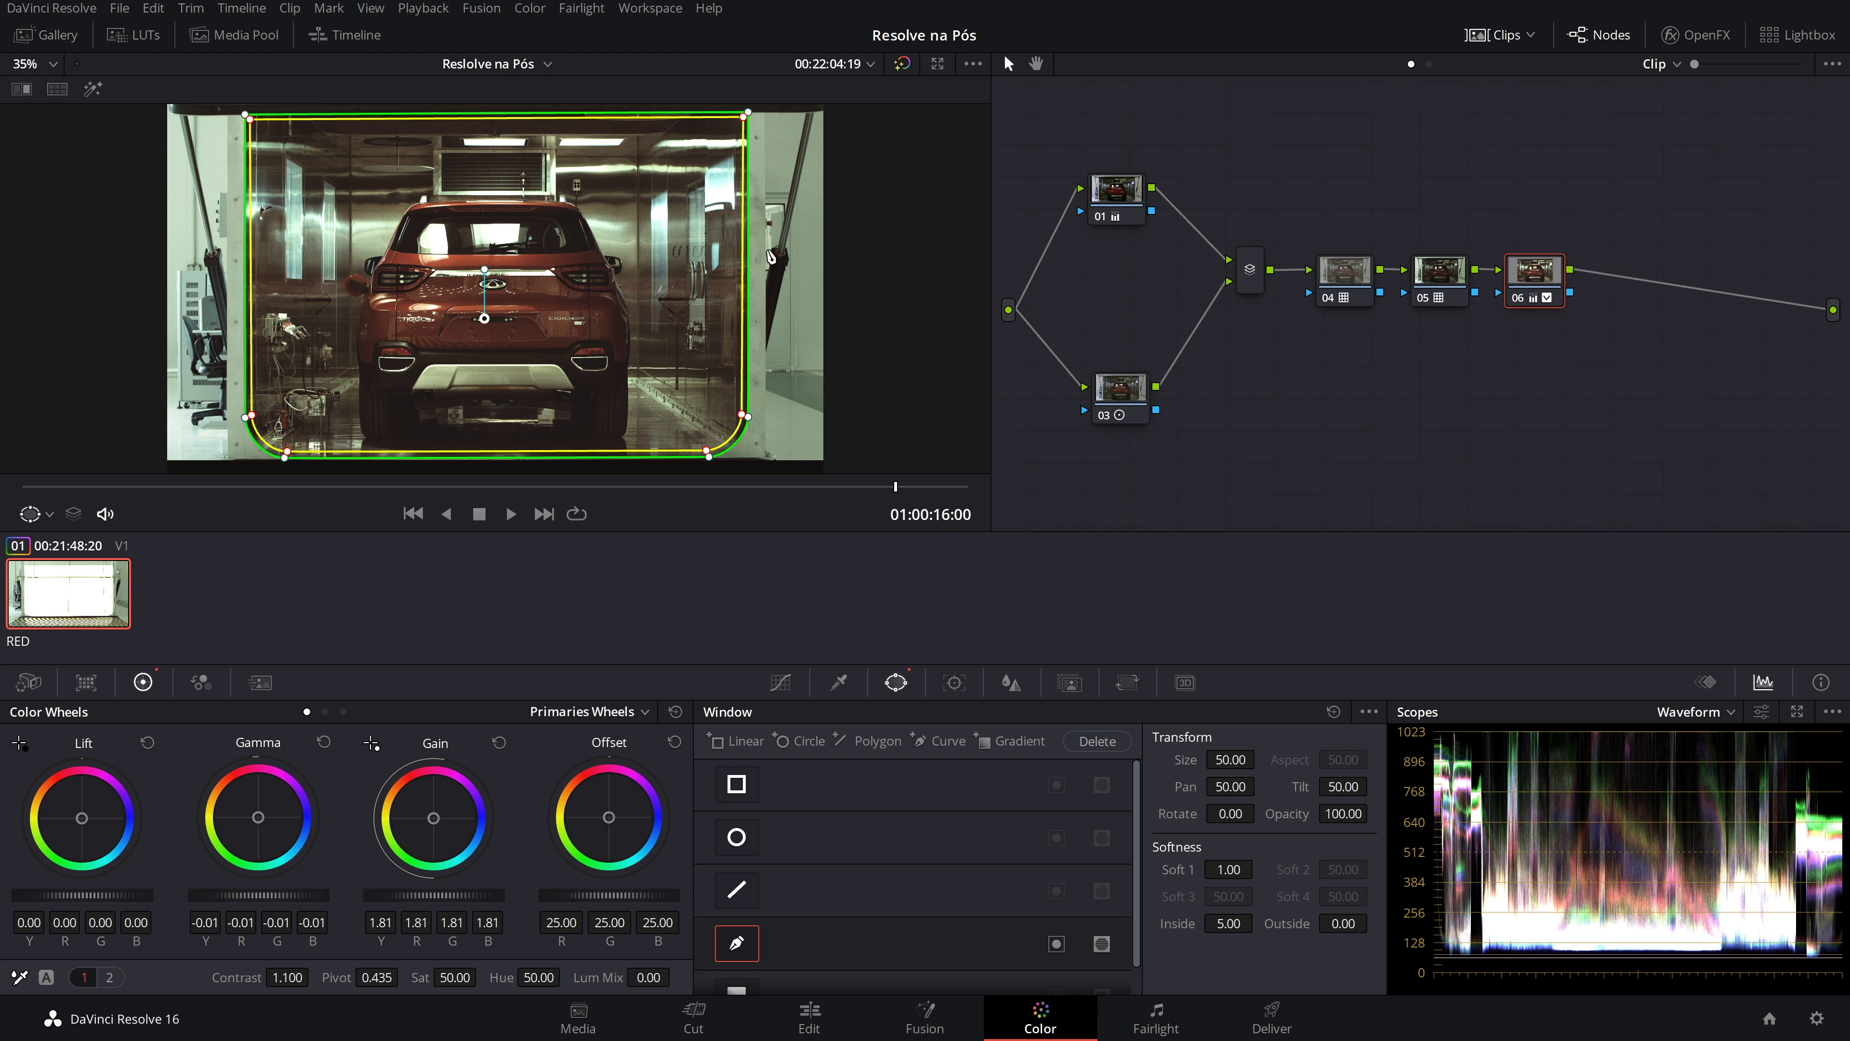
{"action": "left_click", "coordinate": [344, 712]}
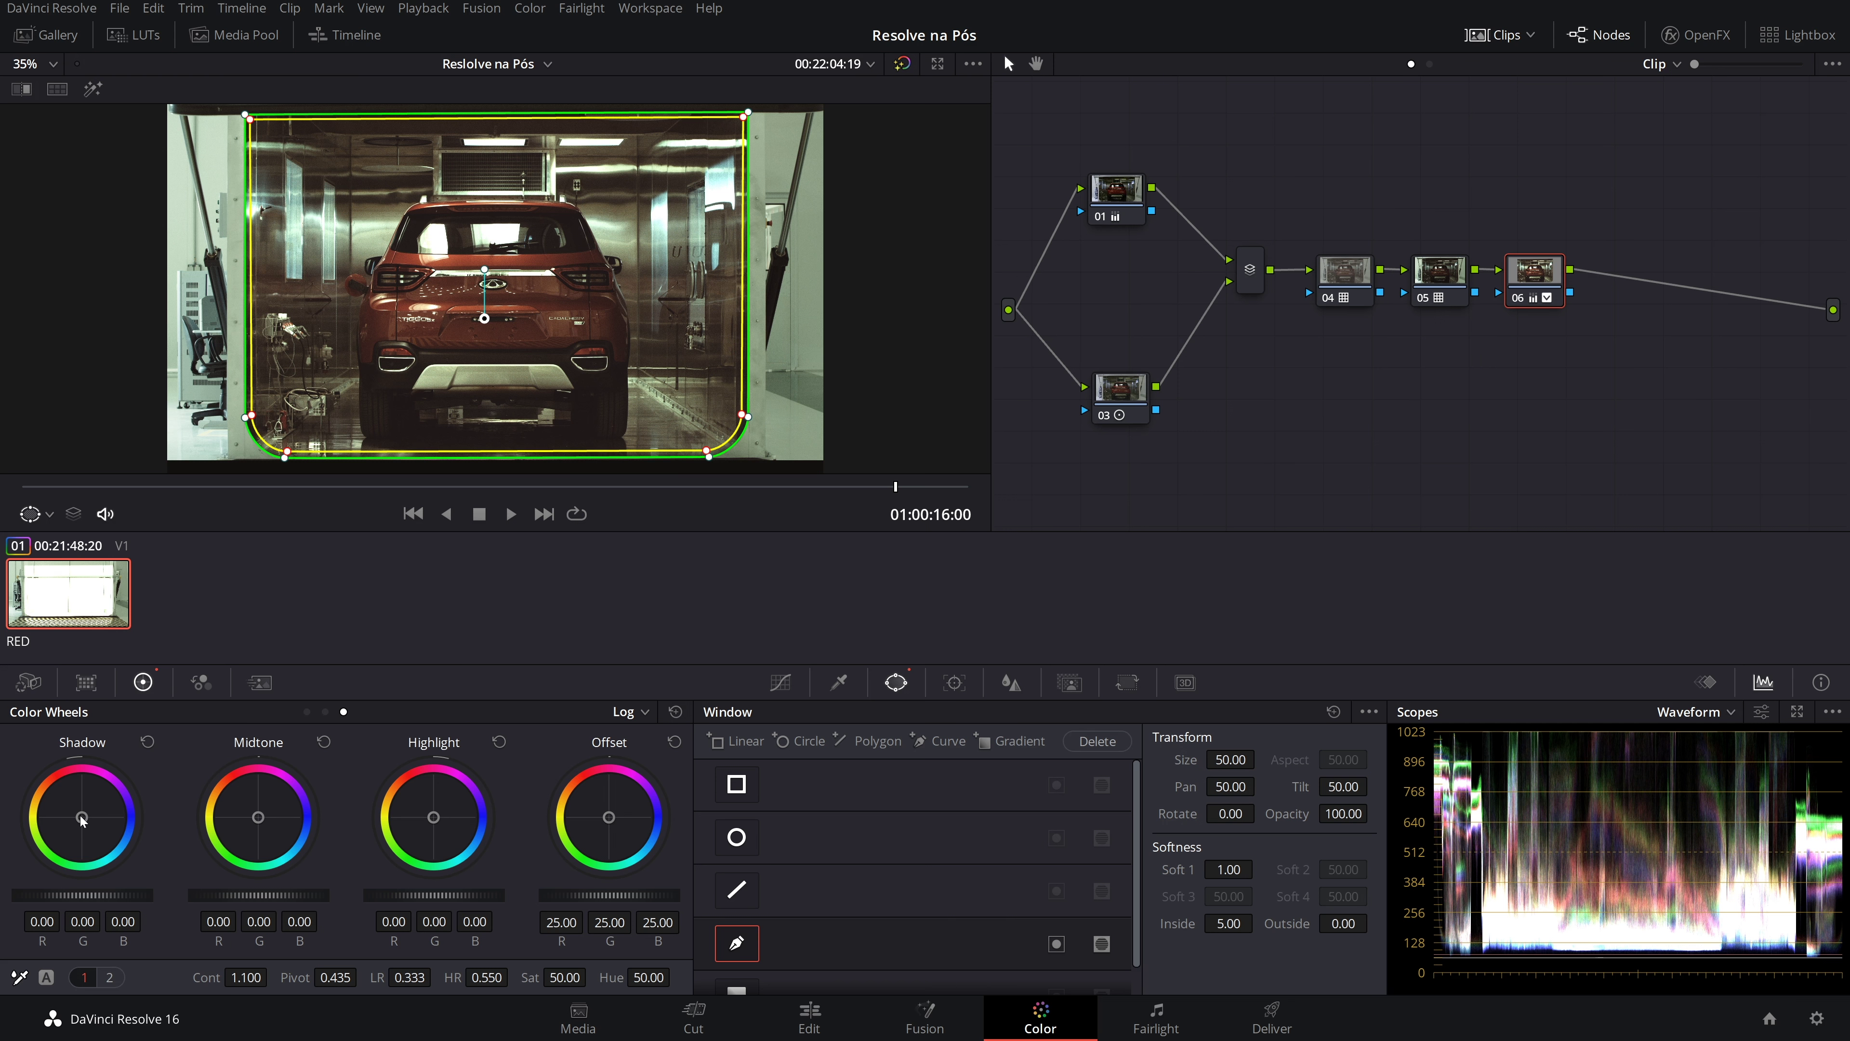
Warm node 06's log shadows, push midtones and highlights toward blue, lower LR to 0.223, and save
{"action": "left_click_drag", "start_coordinate": [82, 818], "coordinate": [79, 810]}
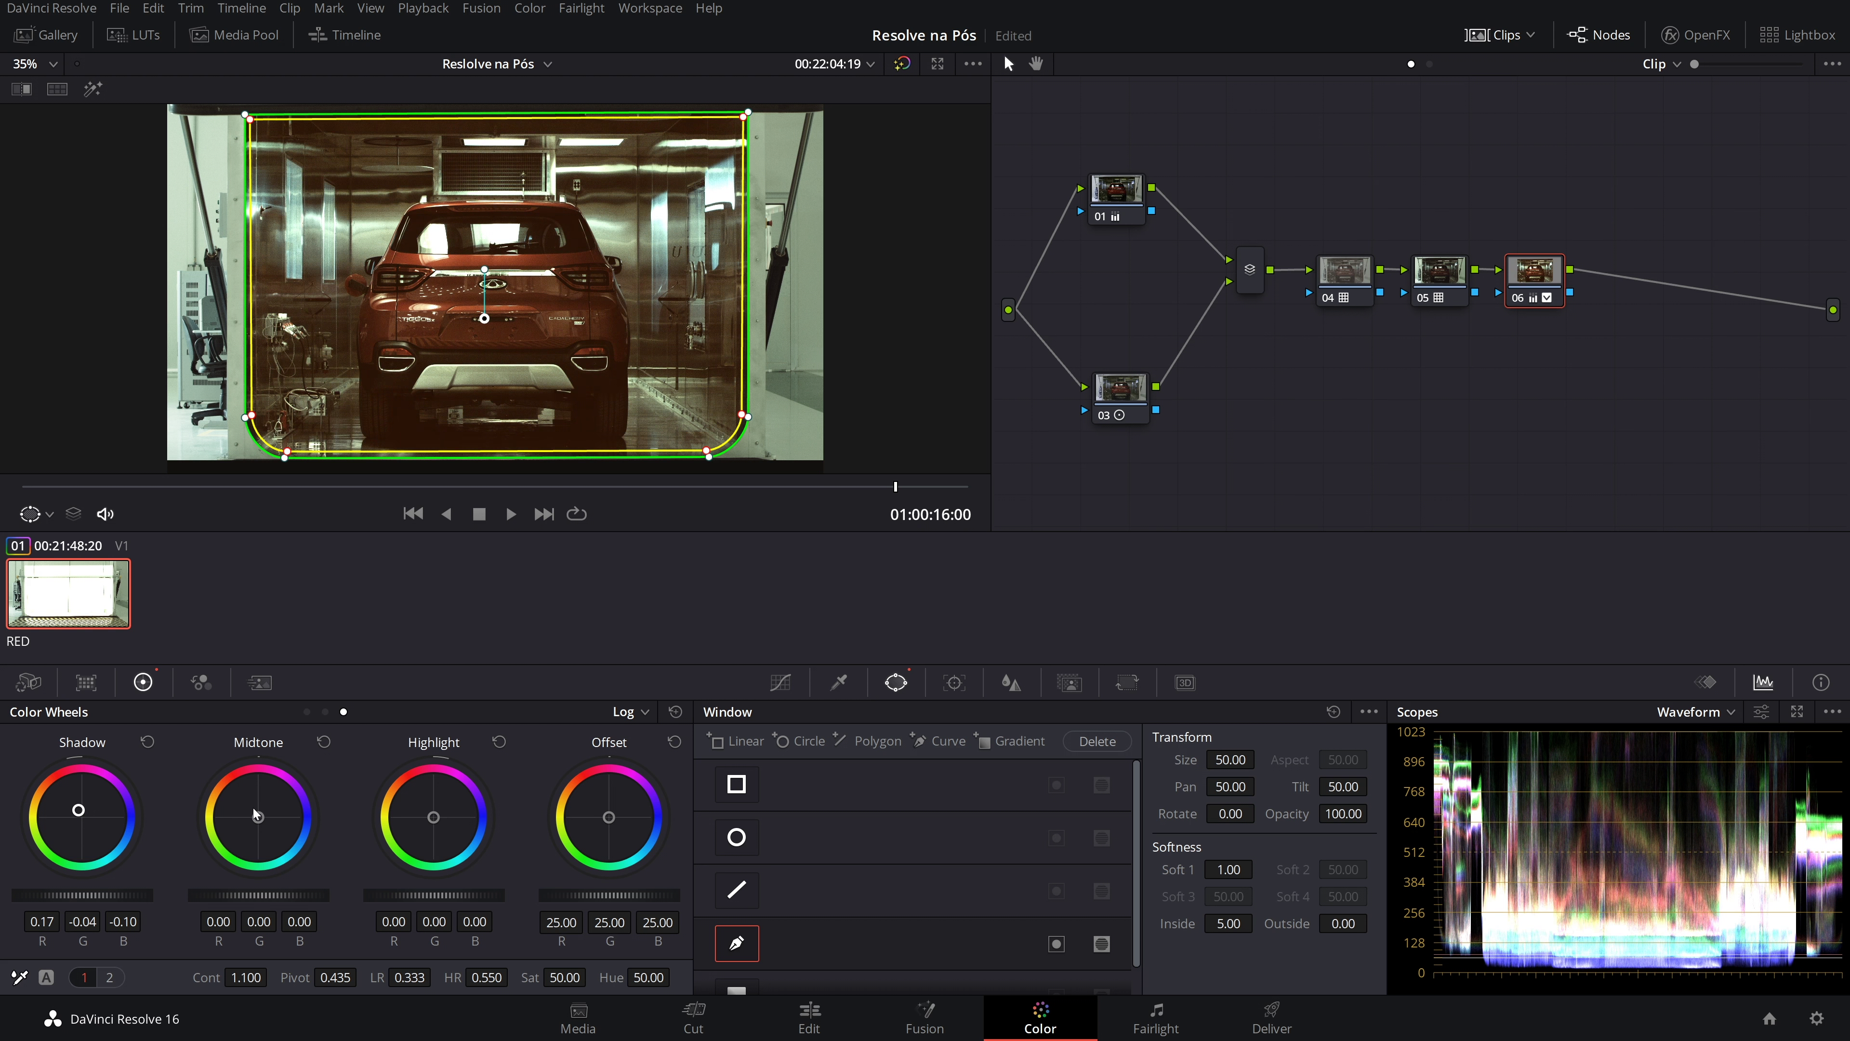
{"action": "left_click_drag", "start_coordinate": [257, 817], "coordinate": [261, 820]}
{"action": "key", "text": "ctrl+z"}
{"action": "left_click_drag", "start_coordinate": [78, 810], "coordinate": [80, 809]}
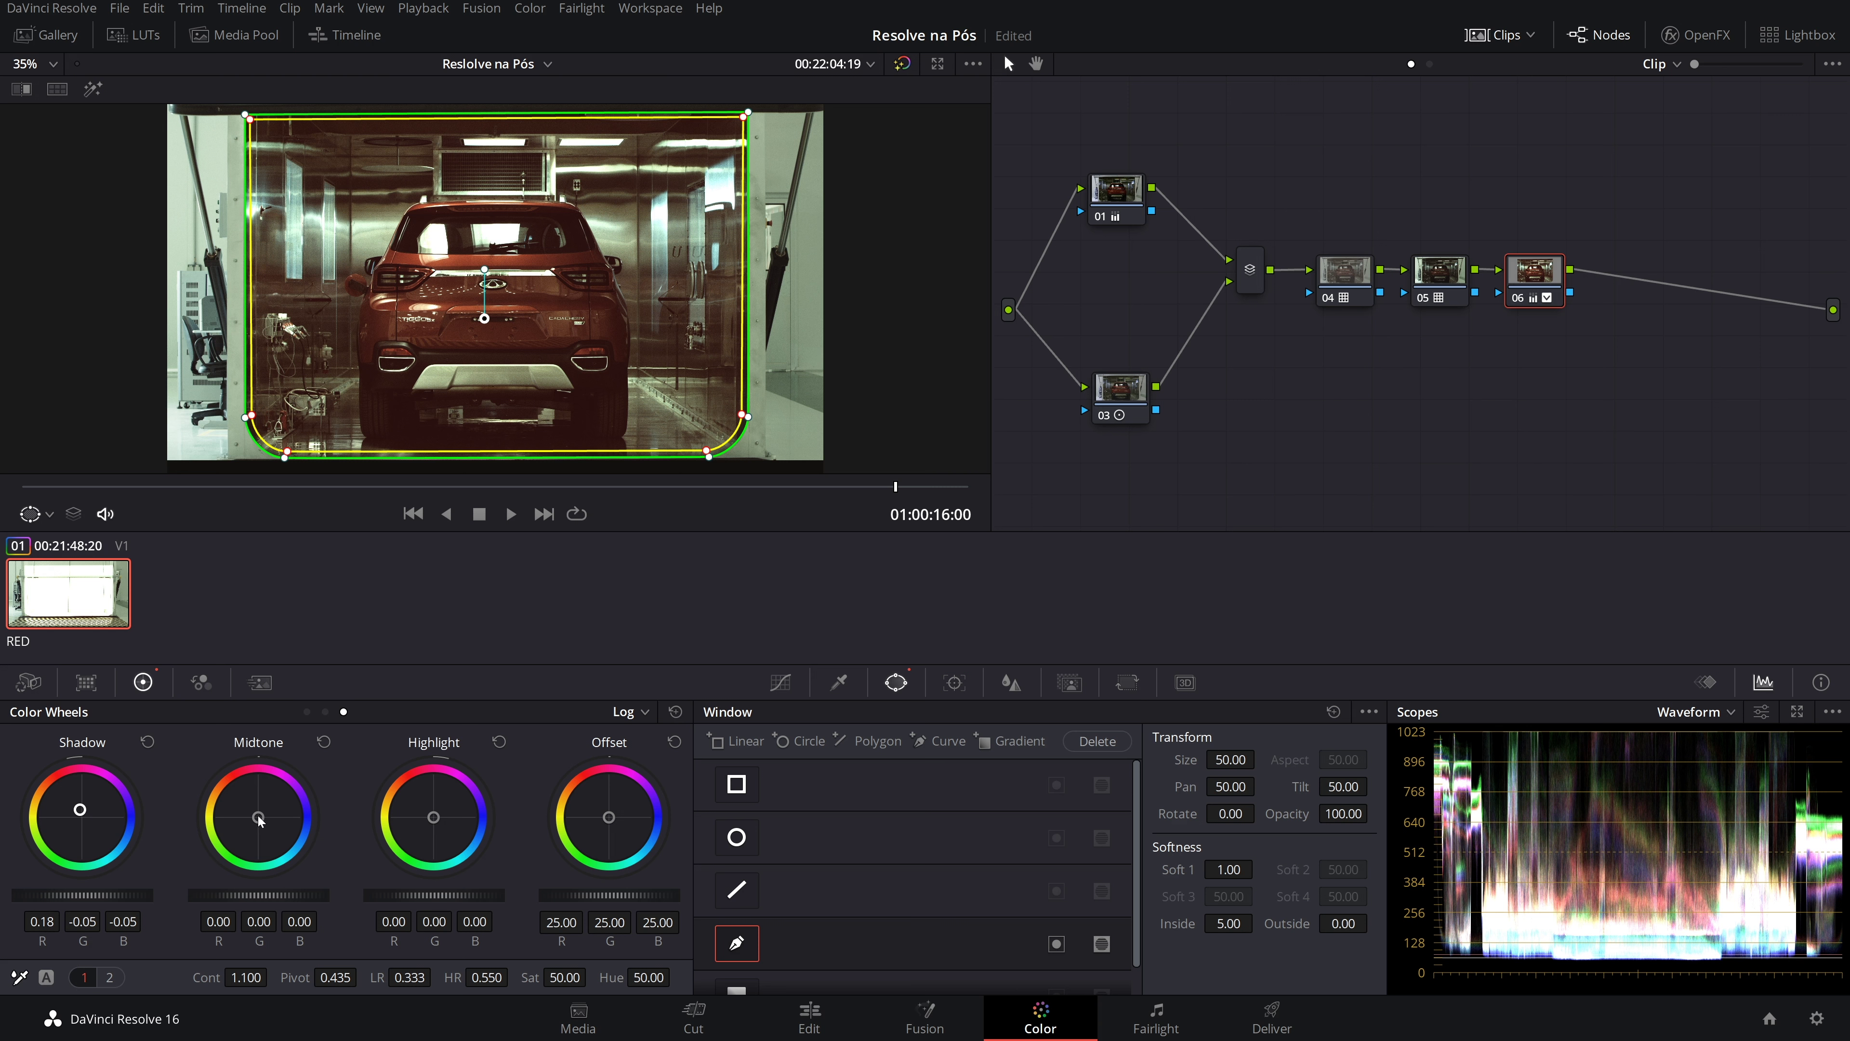
{"action": "left_click_drag", "start_coordinate": [259, 817], "coordinate": [270, 838]}
{"action": "left_click_drag", "start_coordinate": [434, 818], "coordinate": [452, 829]}
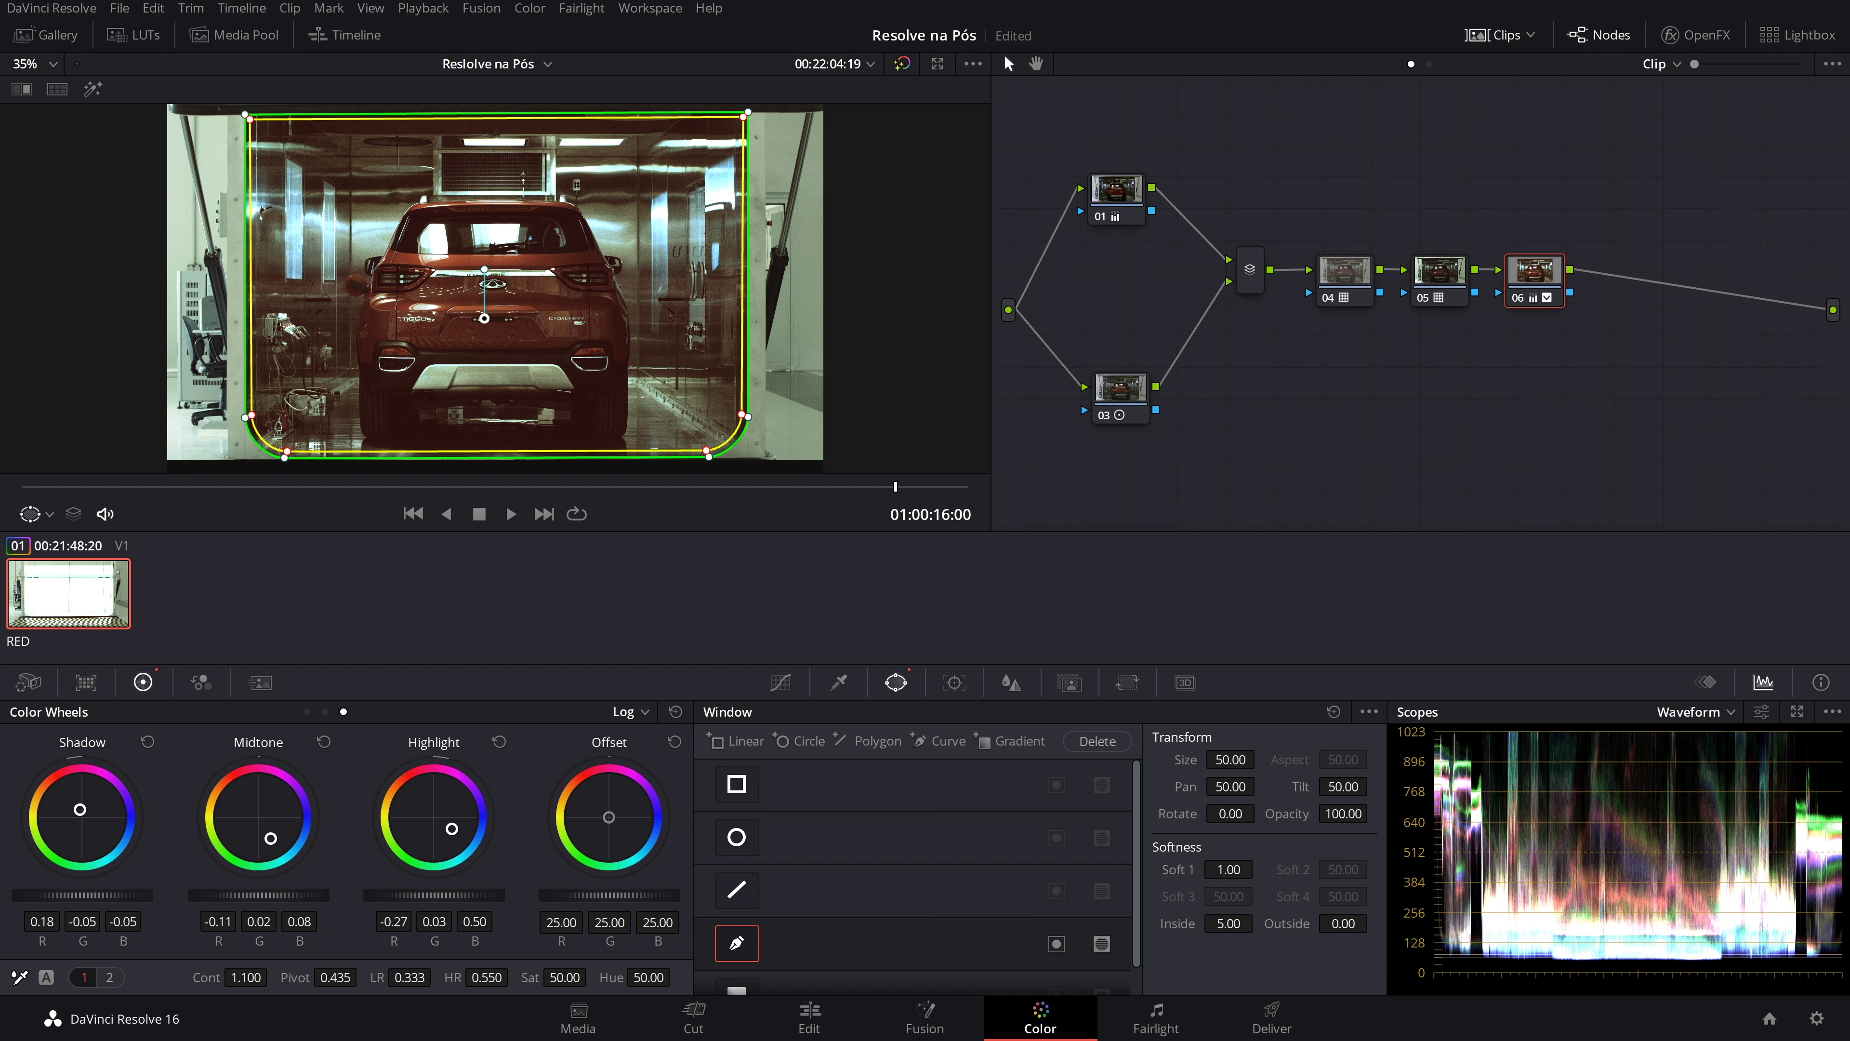
{"action": "left_click_drag", "start_coordinate": [270, 838], "coordinate": [270, 839]}
{"action": "left_click_drag", "start_coordinate": [418, 977], "coordinate": [437, 975]}
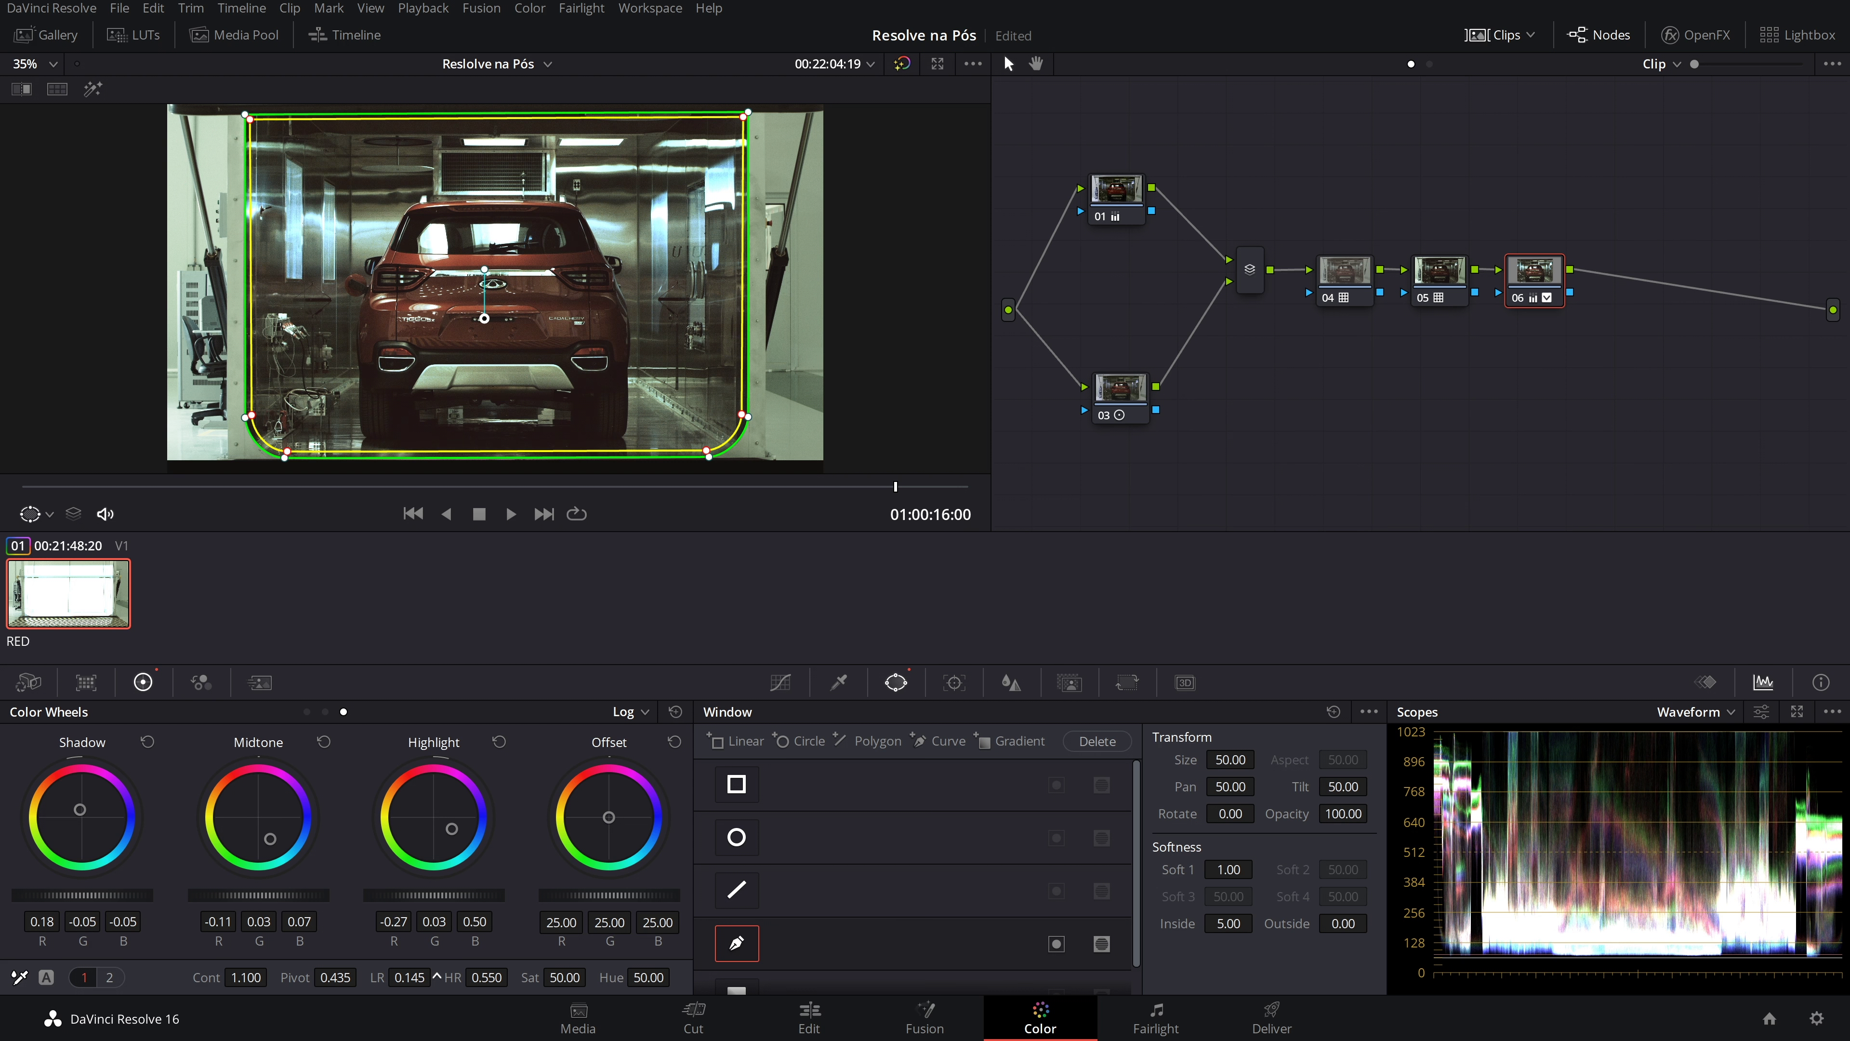
{"action": "key", "text": "ctrl+s"}
Fine-tune the shadow balance and set the Highlight values to -0.30/0.06/0.32
{"action": "left_click_drag", "start_coordinate": [80, 810], "coordinate": [80, 811]}
{"action": "left_click_drag", "start_coordinate": [221, 927], "coordinate": [215, 921]}
{"action": "left_click_drag", "start_coordinate": [394, 921], "coordinate": [435, 921]}
{"action": "left_click_drag", "start_coordinate": [474, 922], "coordinate": [469, 921]}
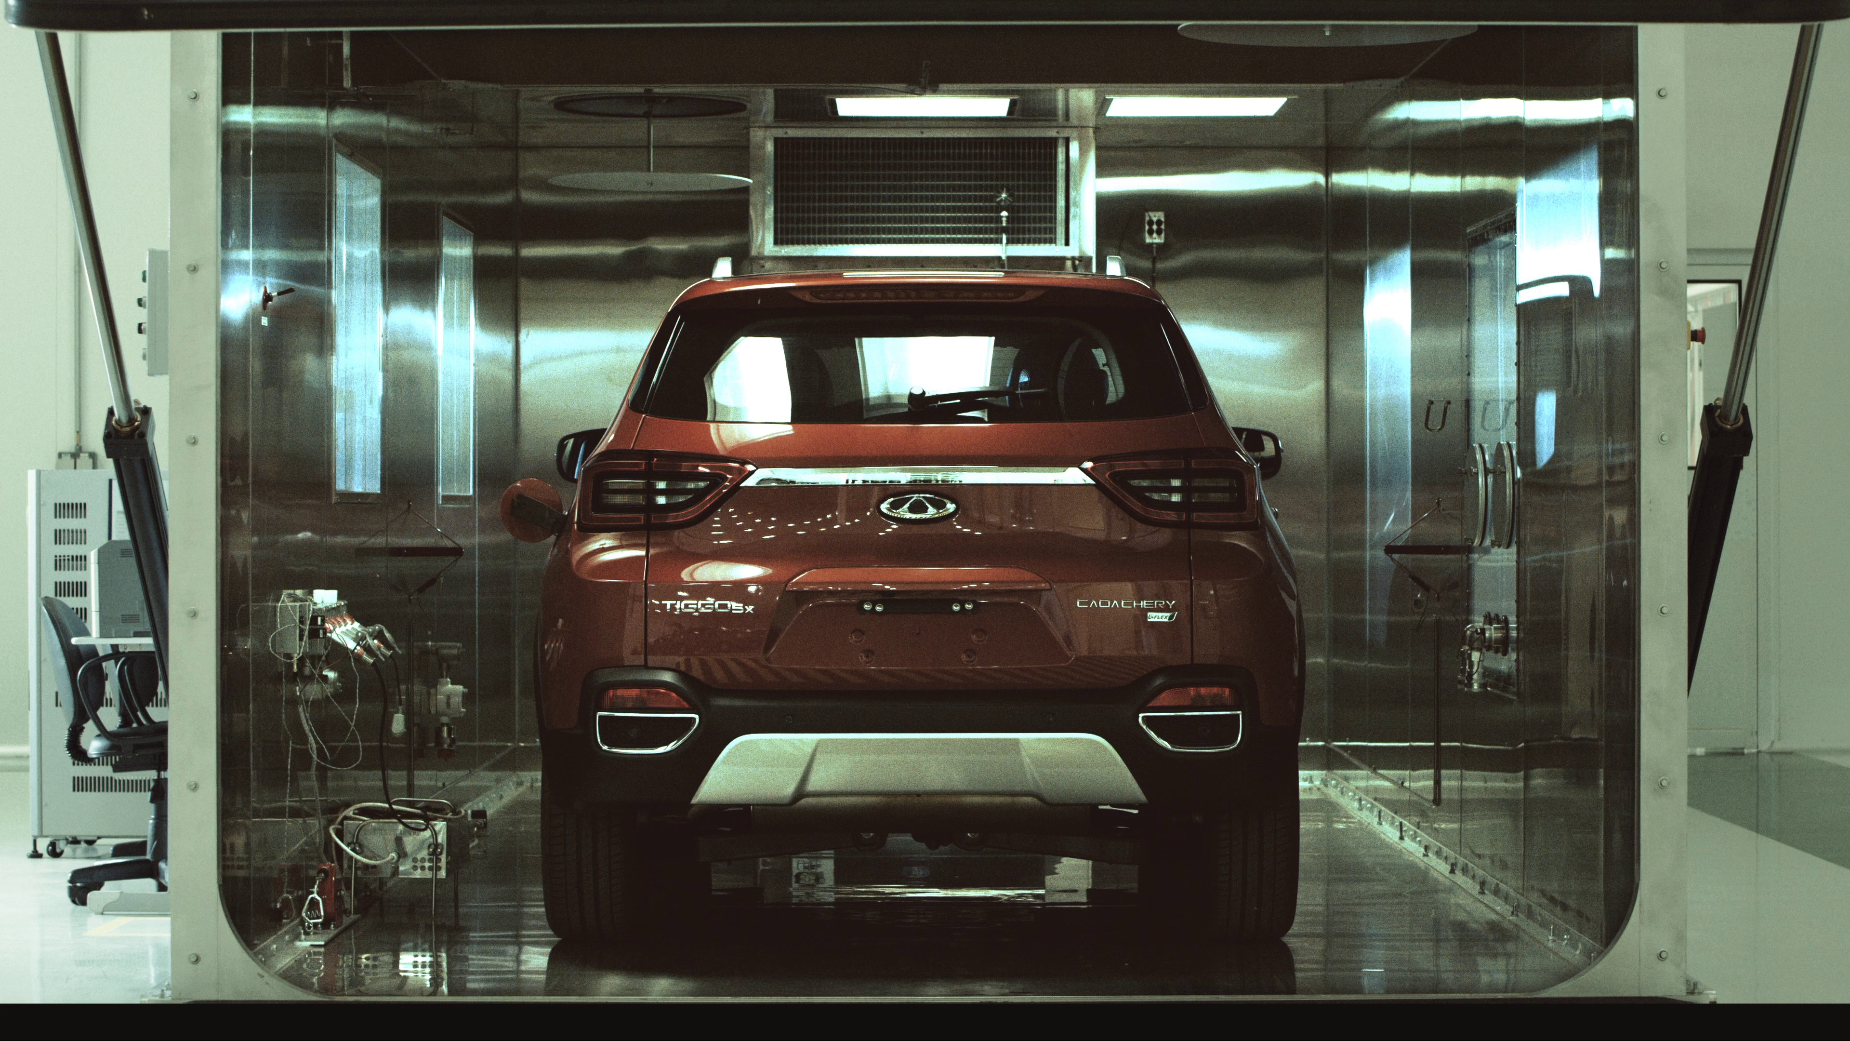
Set node 06's Sat to 60 and Col Boost to 9 in the adjustment bar
{"action": "mouse_move", "coordinate": [1409, 475]}
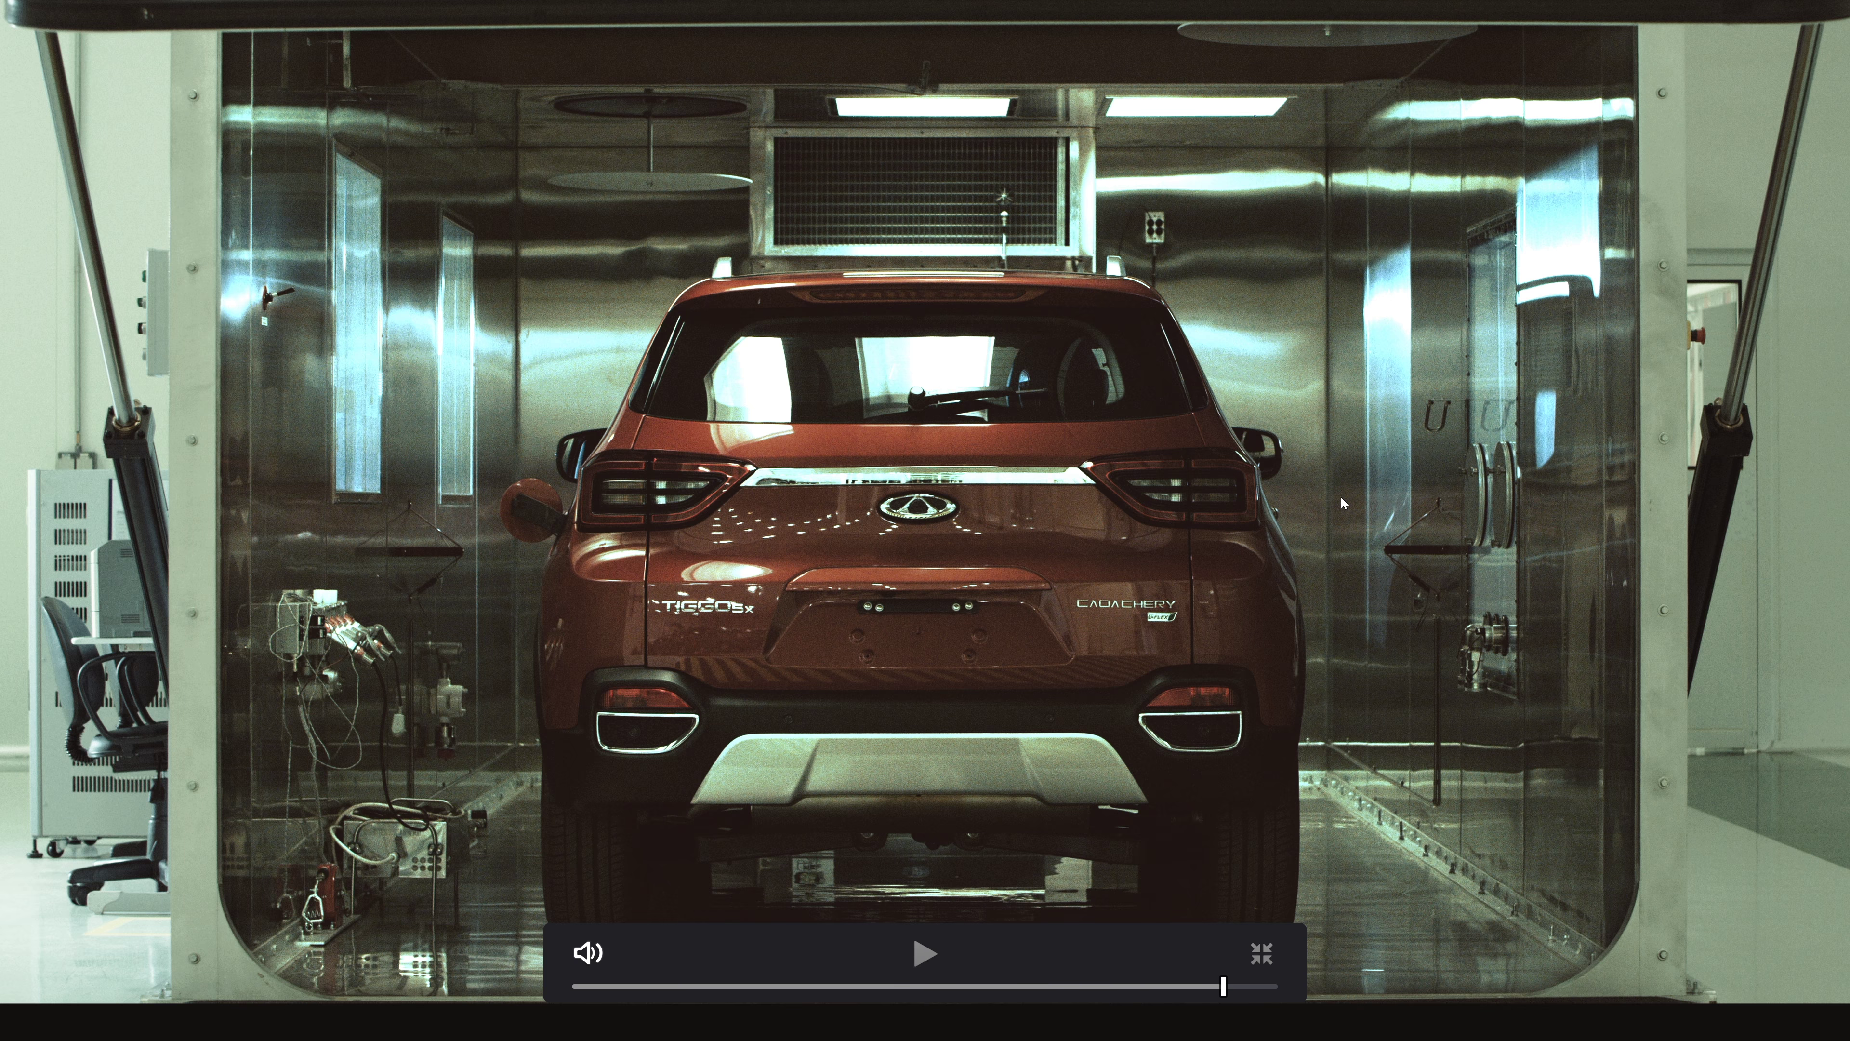
{"action": "key", "text": "Escape"}
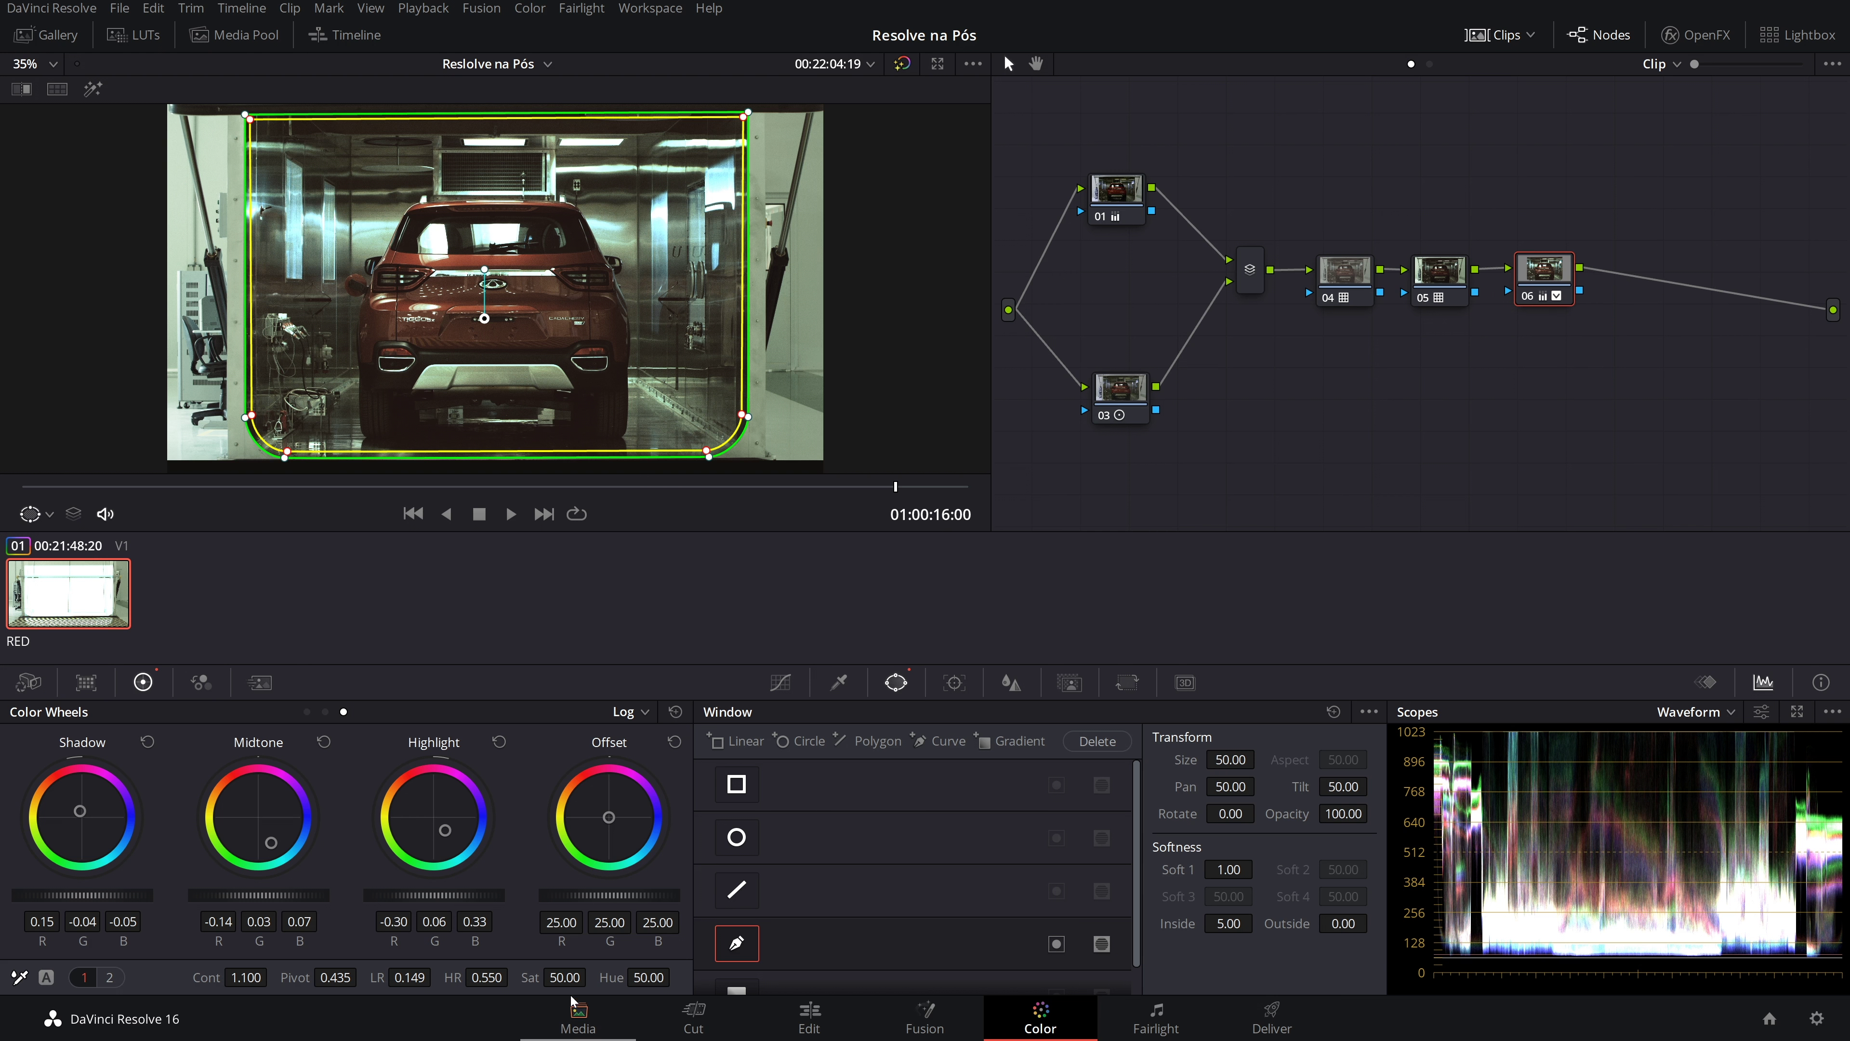
{"action": "left_click", "coordinate": [567, 977]}
{"action": "type", "text": "60"}
{"action": "key", "text": "Return"}
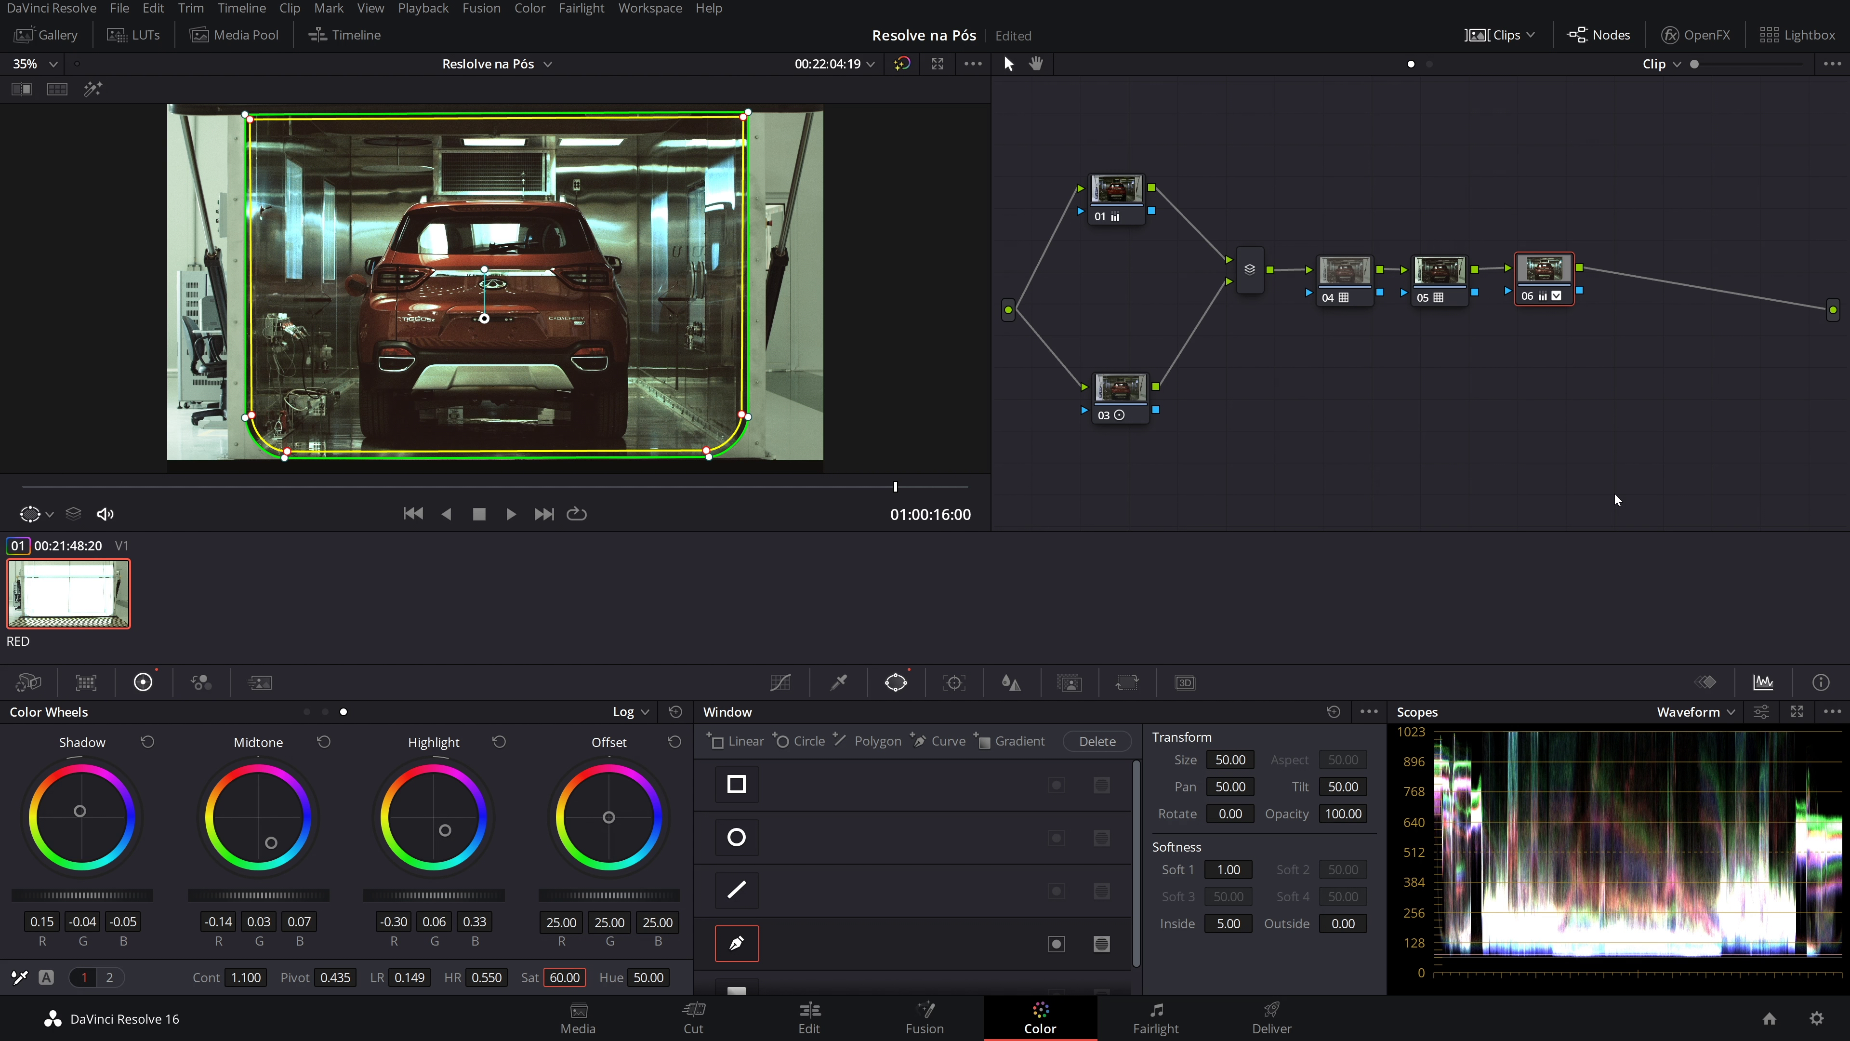
{"action": "left_click", "coordinate": [109, 977]}
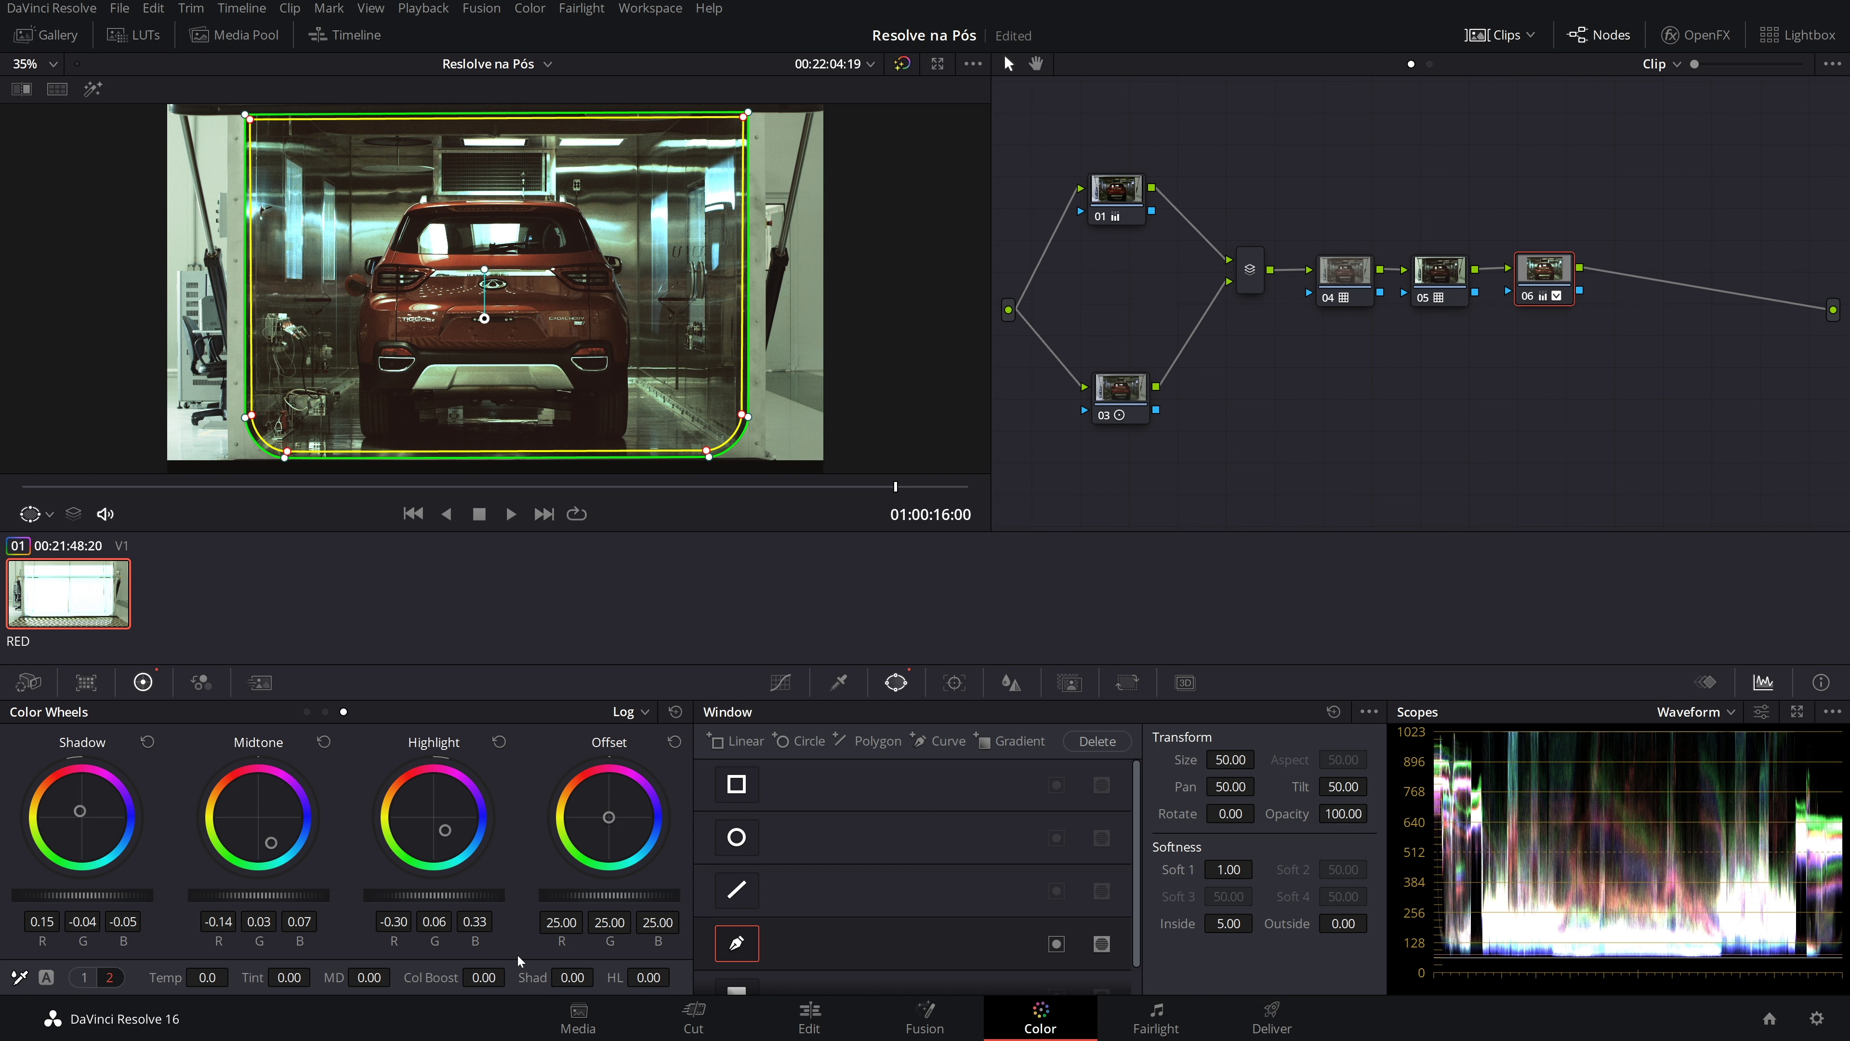
{"action": "left_click_drag", "start_coordinate": [486, 977], "coordinate": [502, 977]}
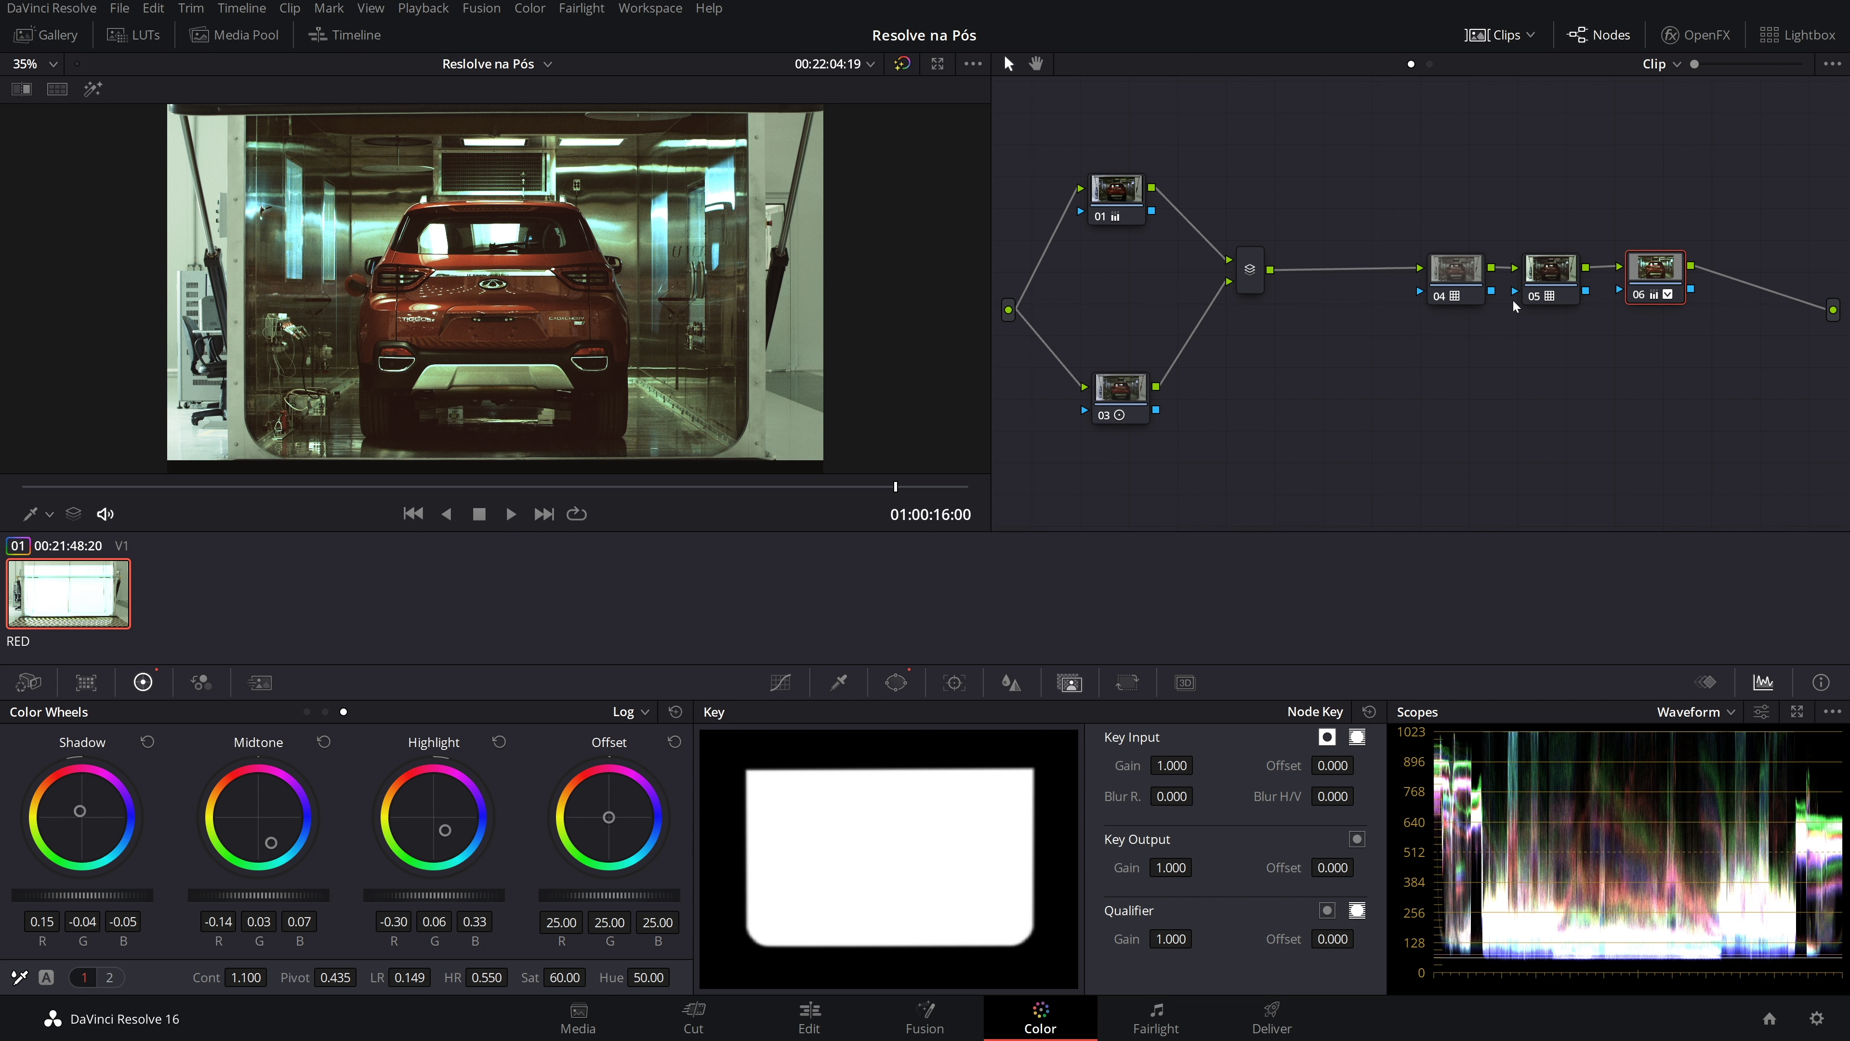
Insert node 07 before node 04, try a shadow tint, then reset it to neutral
{"action": "left_click", "coordinate": [1458, 269]}
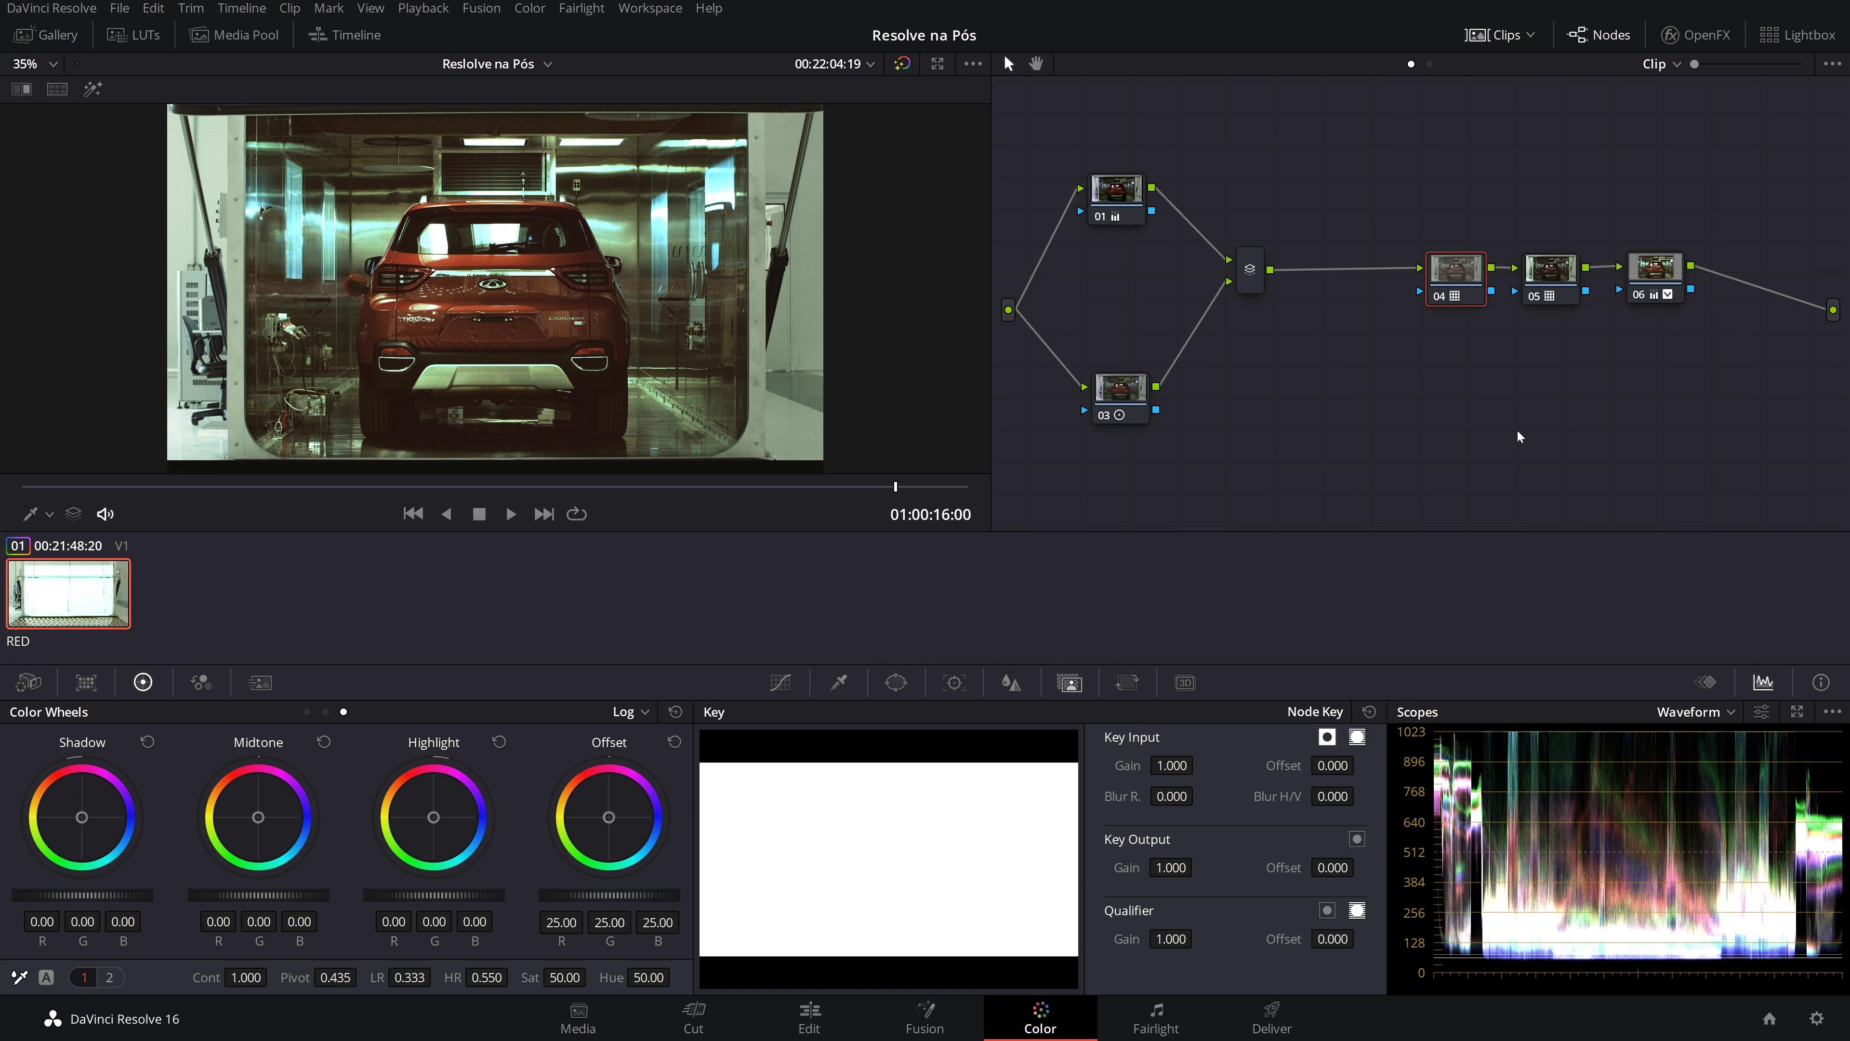
{"action": "key", "text": "shift+s"}
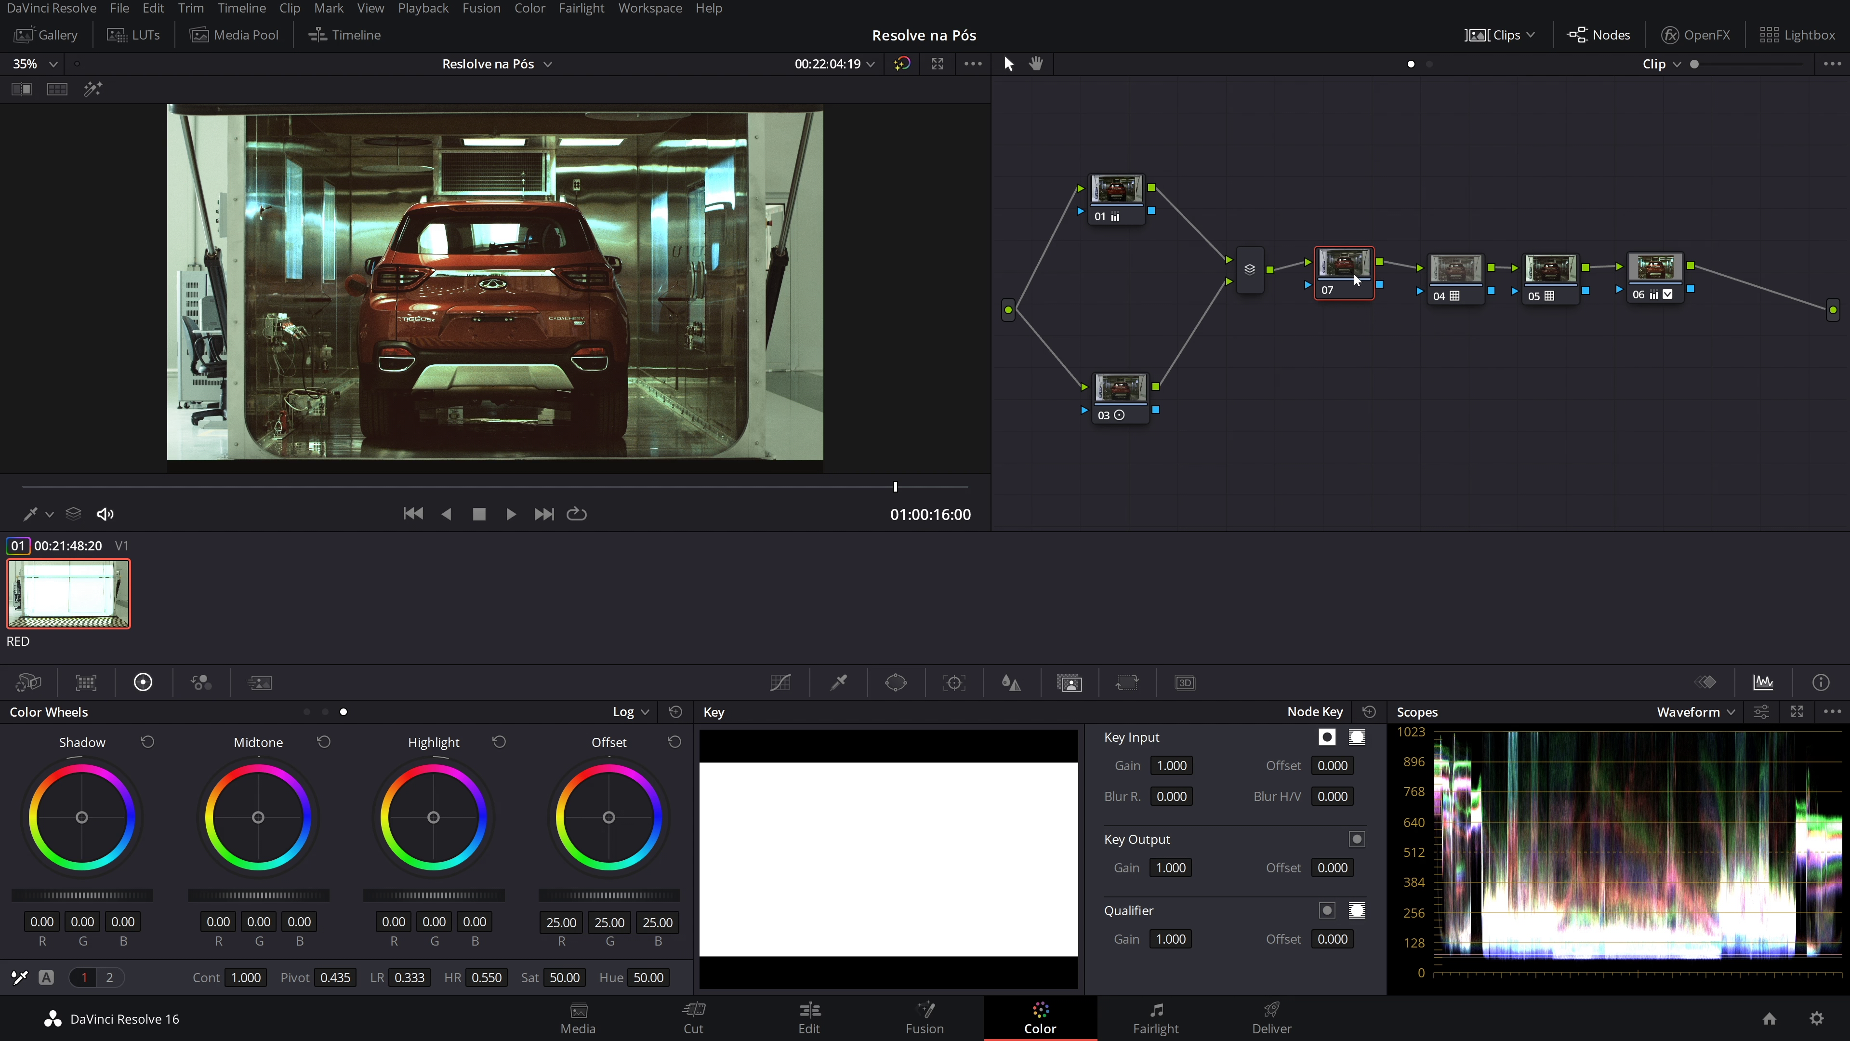
{"action": "left_click_drag", "start_coordinate": [1355, 279], "coordinate": [1364, 284]}
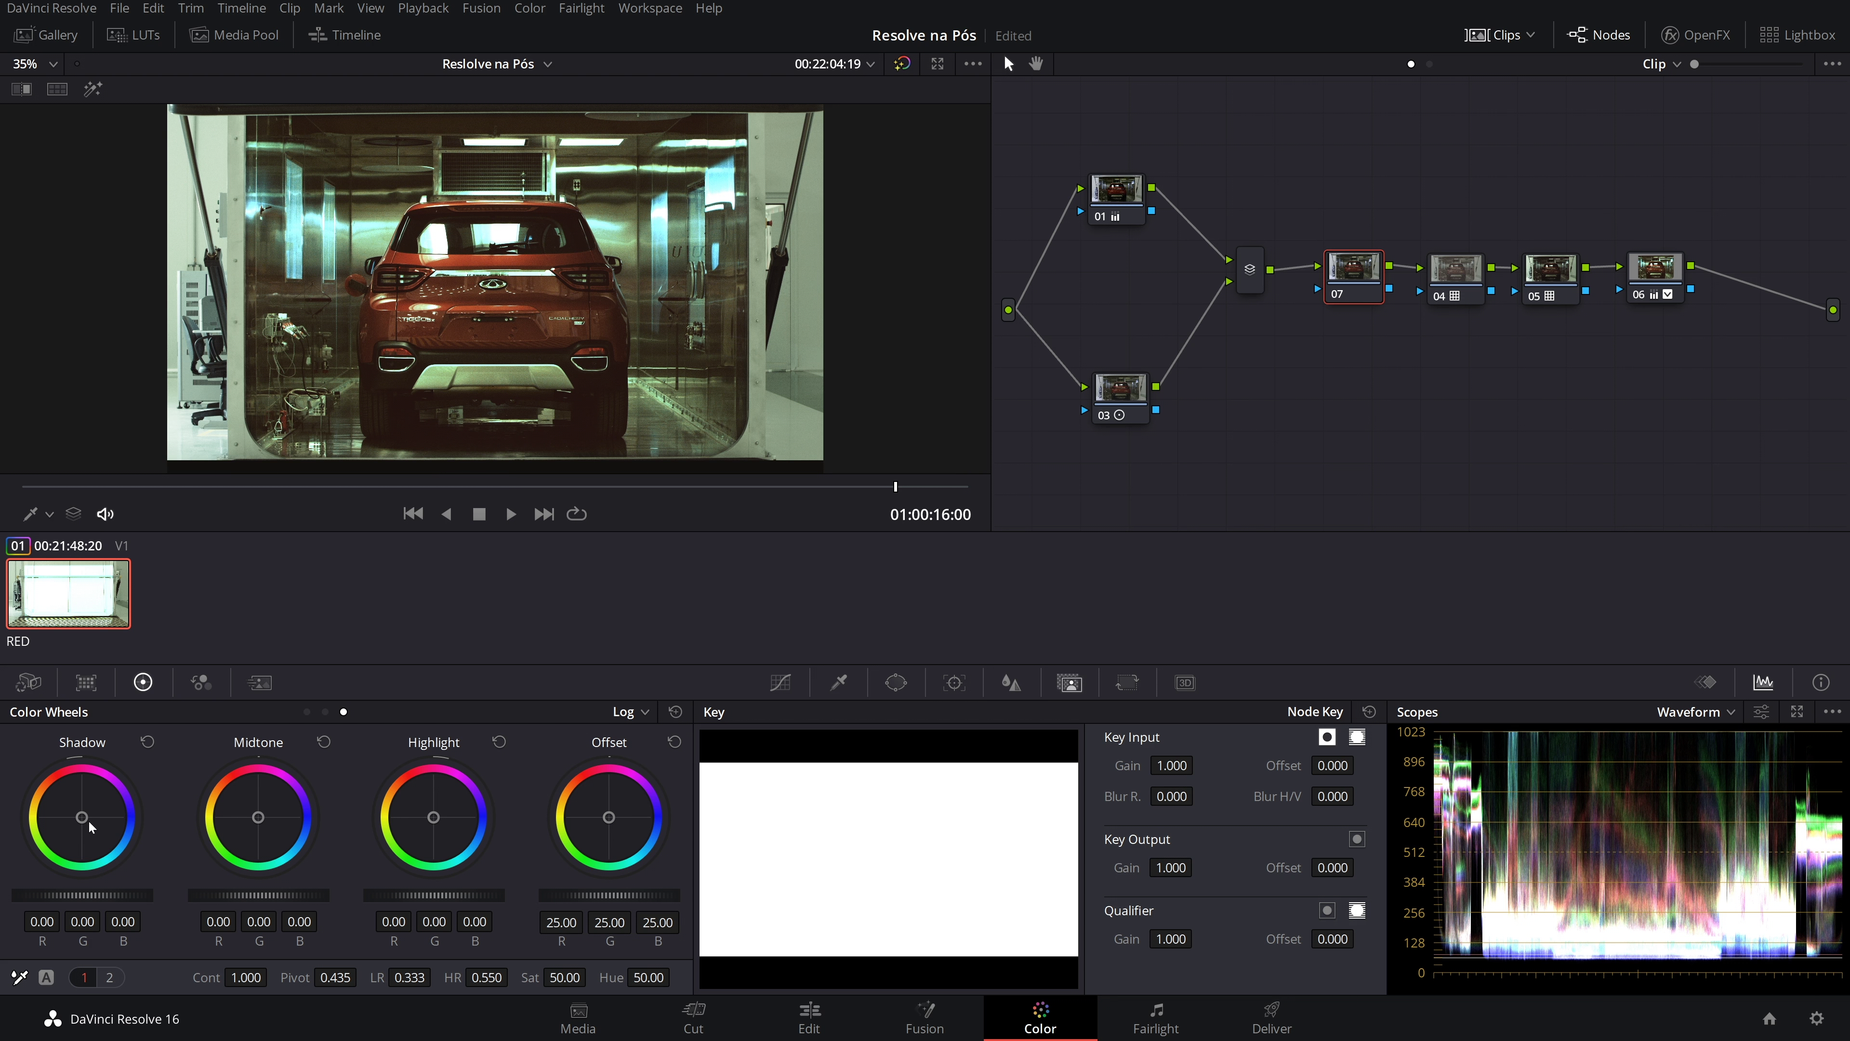
{"action": "left_click_drag", "start_coordinate": [88, 822], "coordinate": [85, 835]}
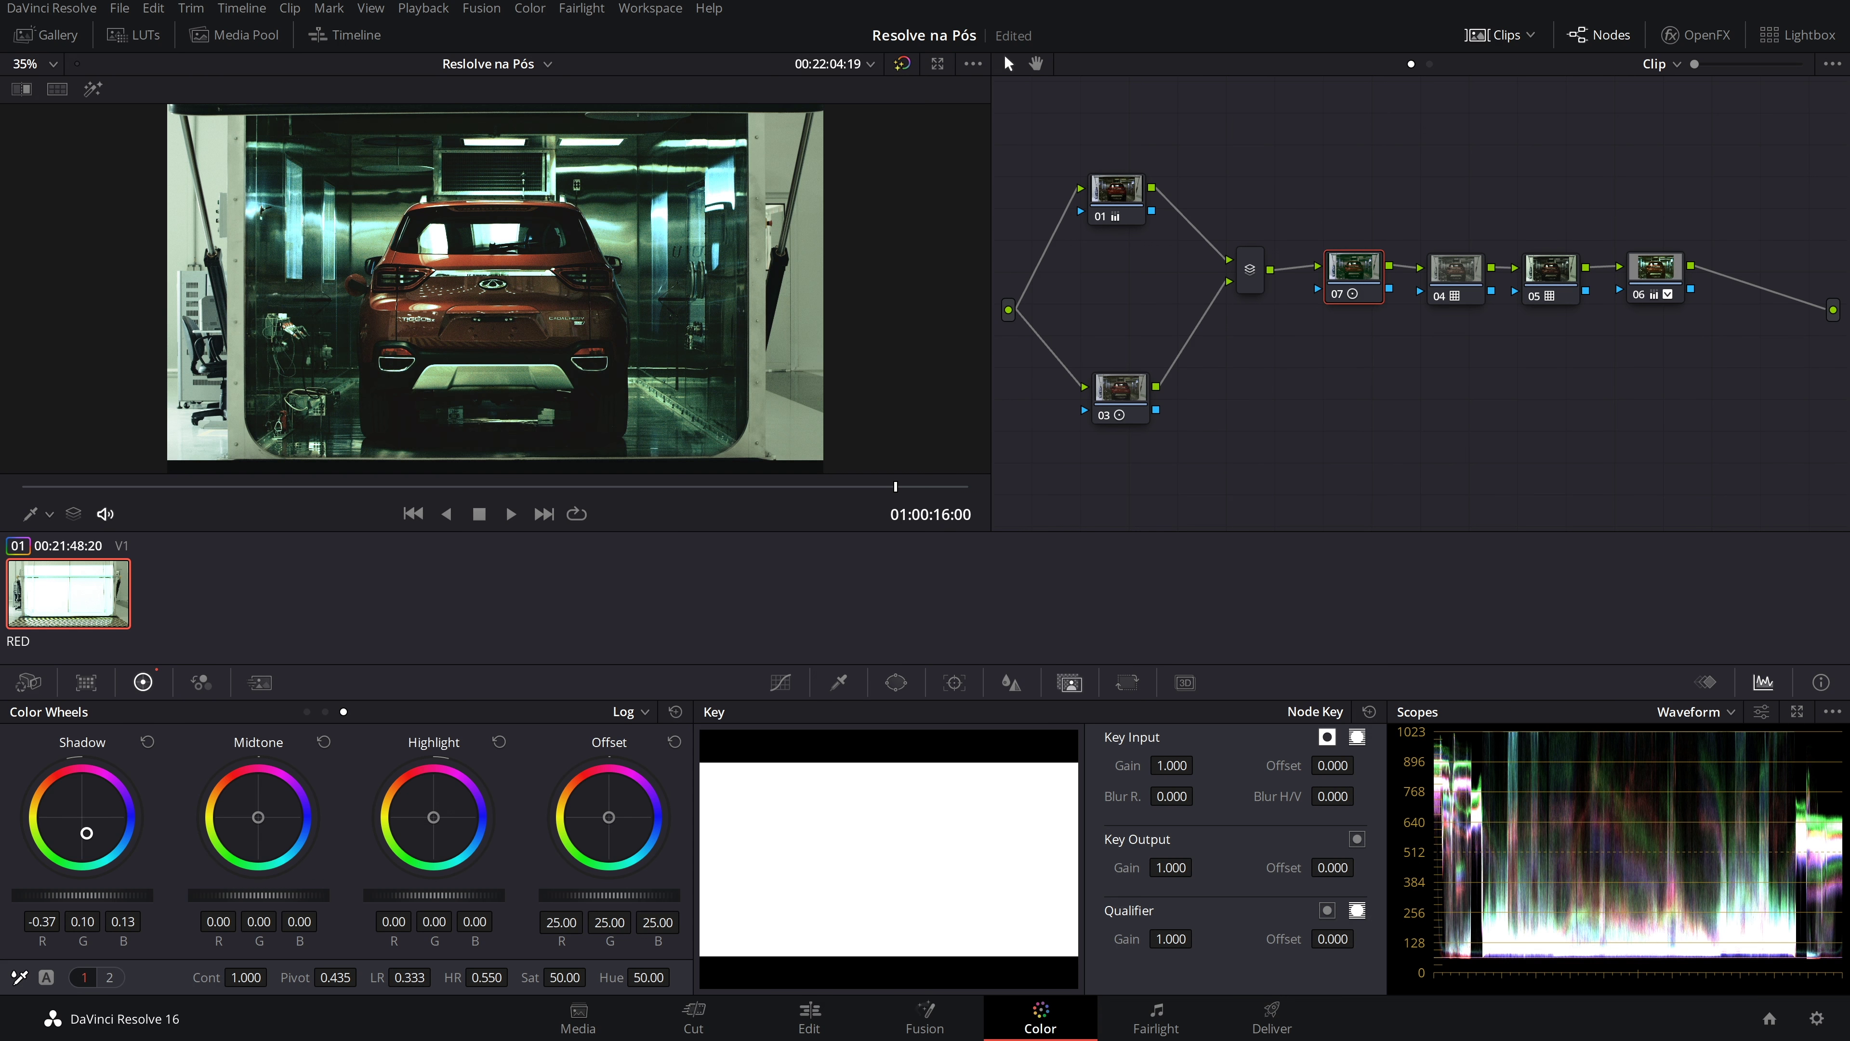
{"action": "double_click", "coordinate": [85, 833]}
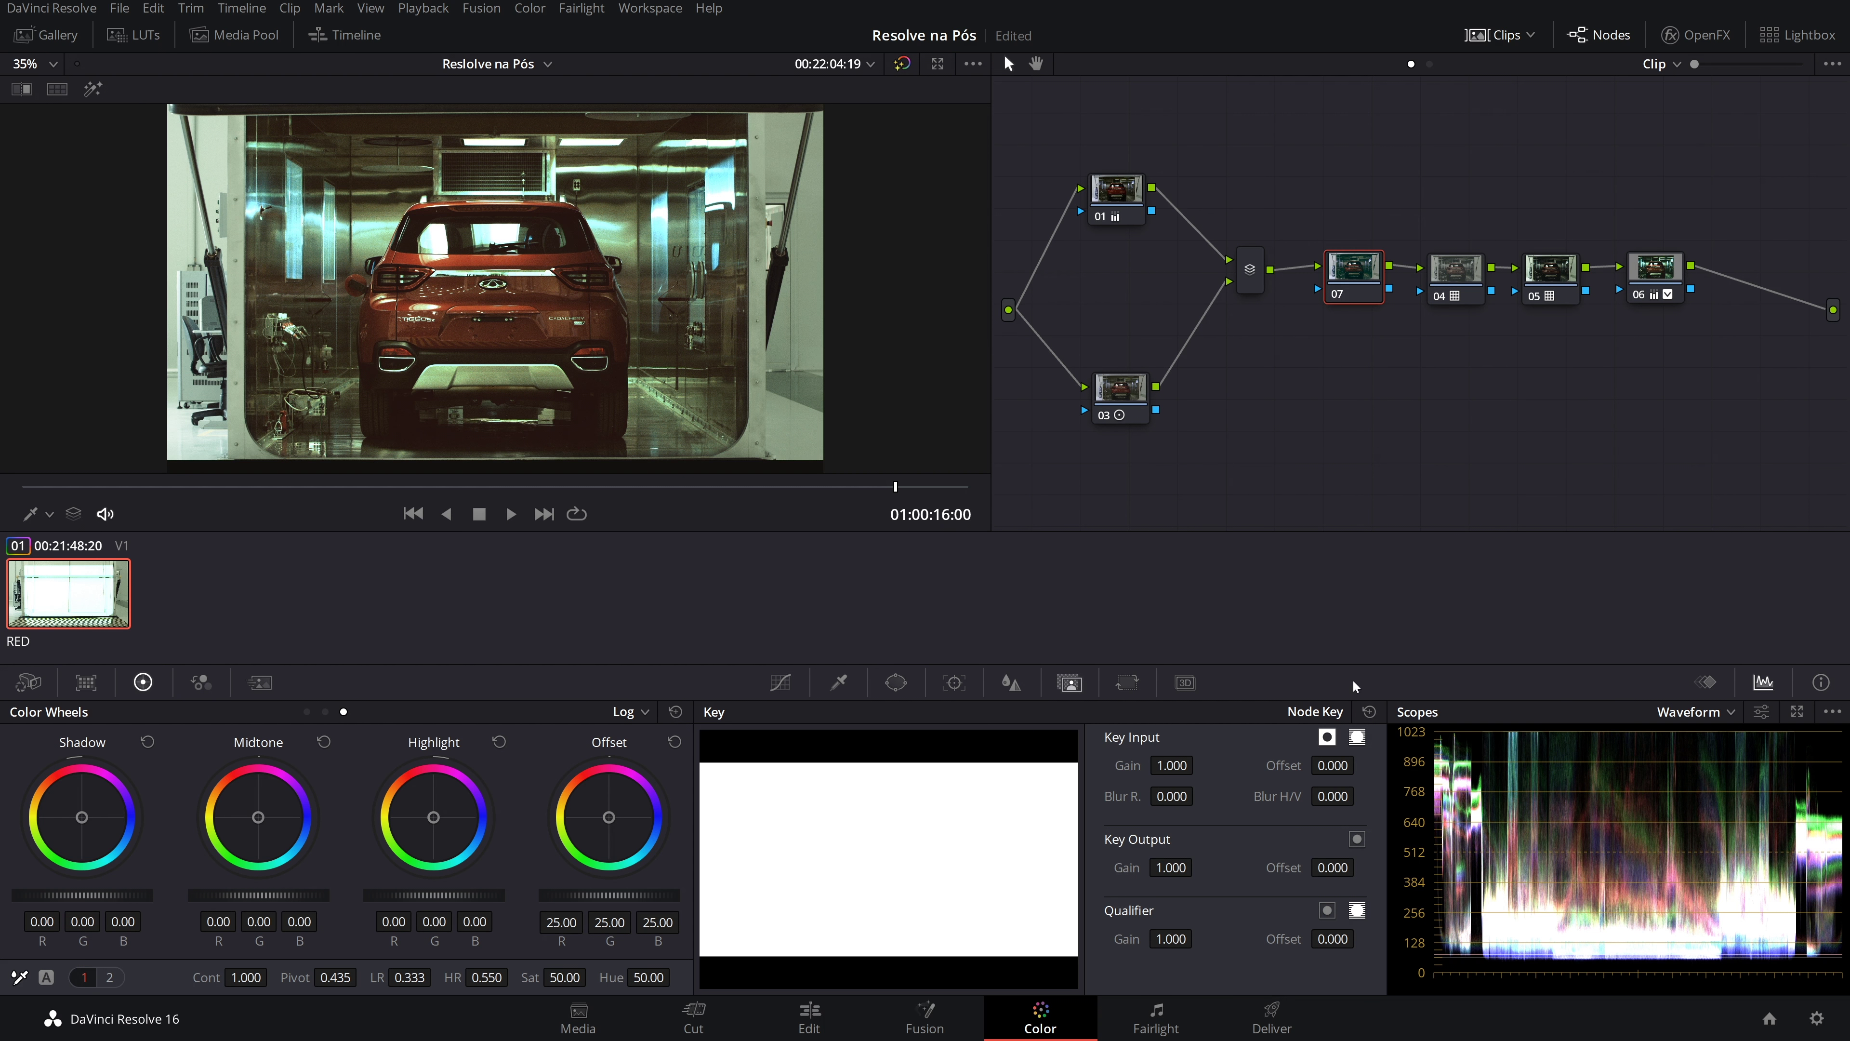
{"action": "left_click_drag", "start_coordinate": [1359, 279], "coordinate": [1347, 299]}
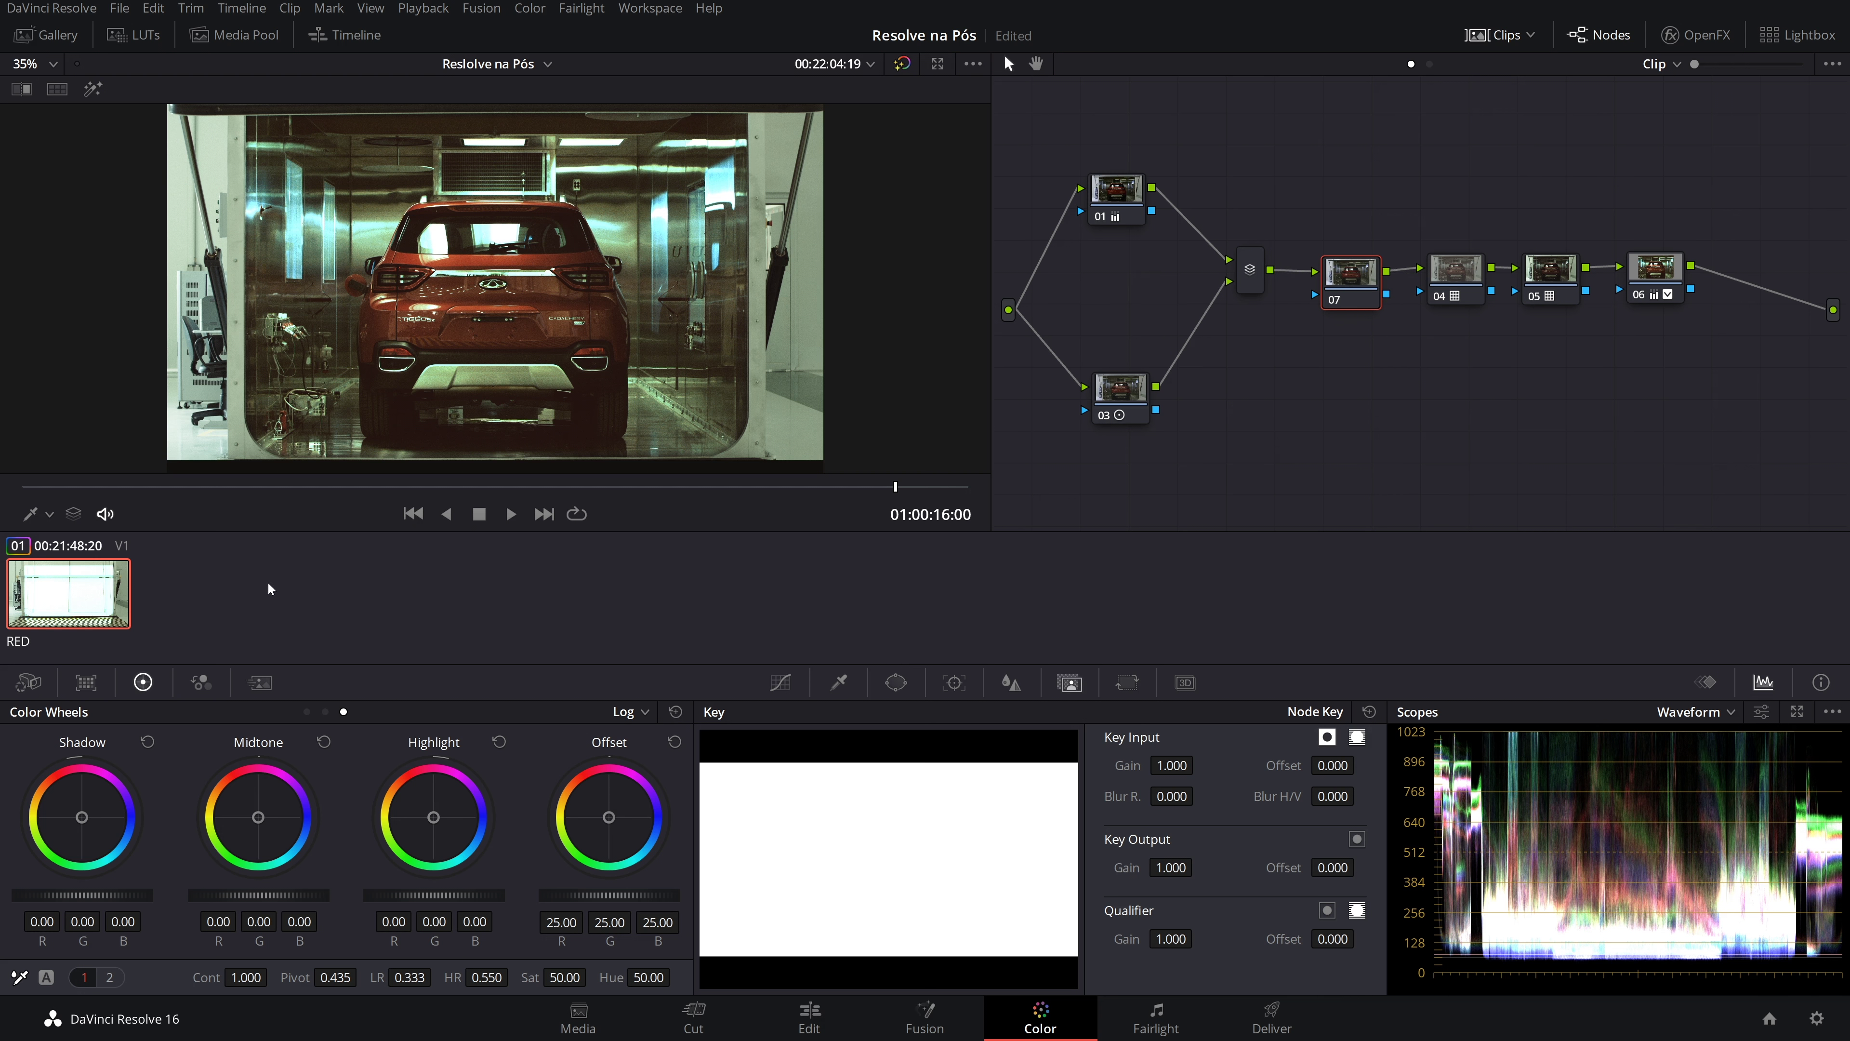
Tint node 07's log shadows teal to -0.26/0.06/0.11, compare it on and off, and save
{"action": "left_click_drag", "start_coordinate": [87, 823], "coordinate": [98, 835]}
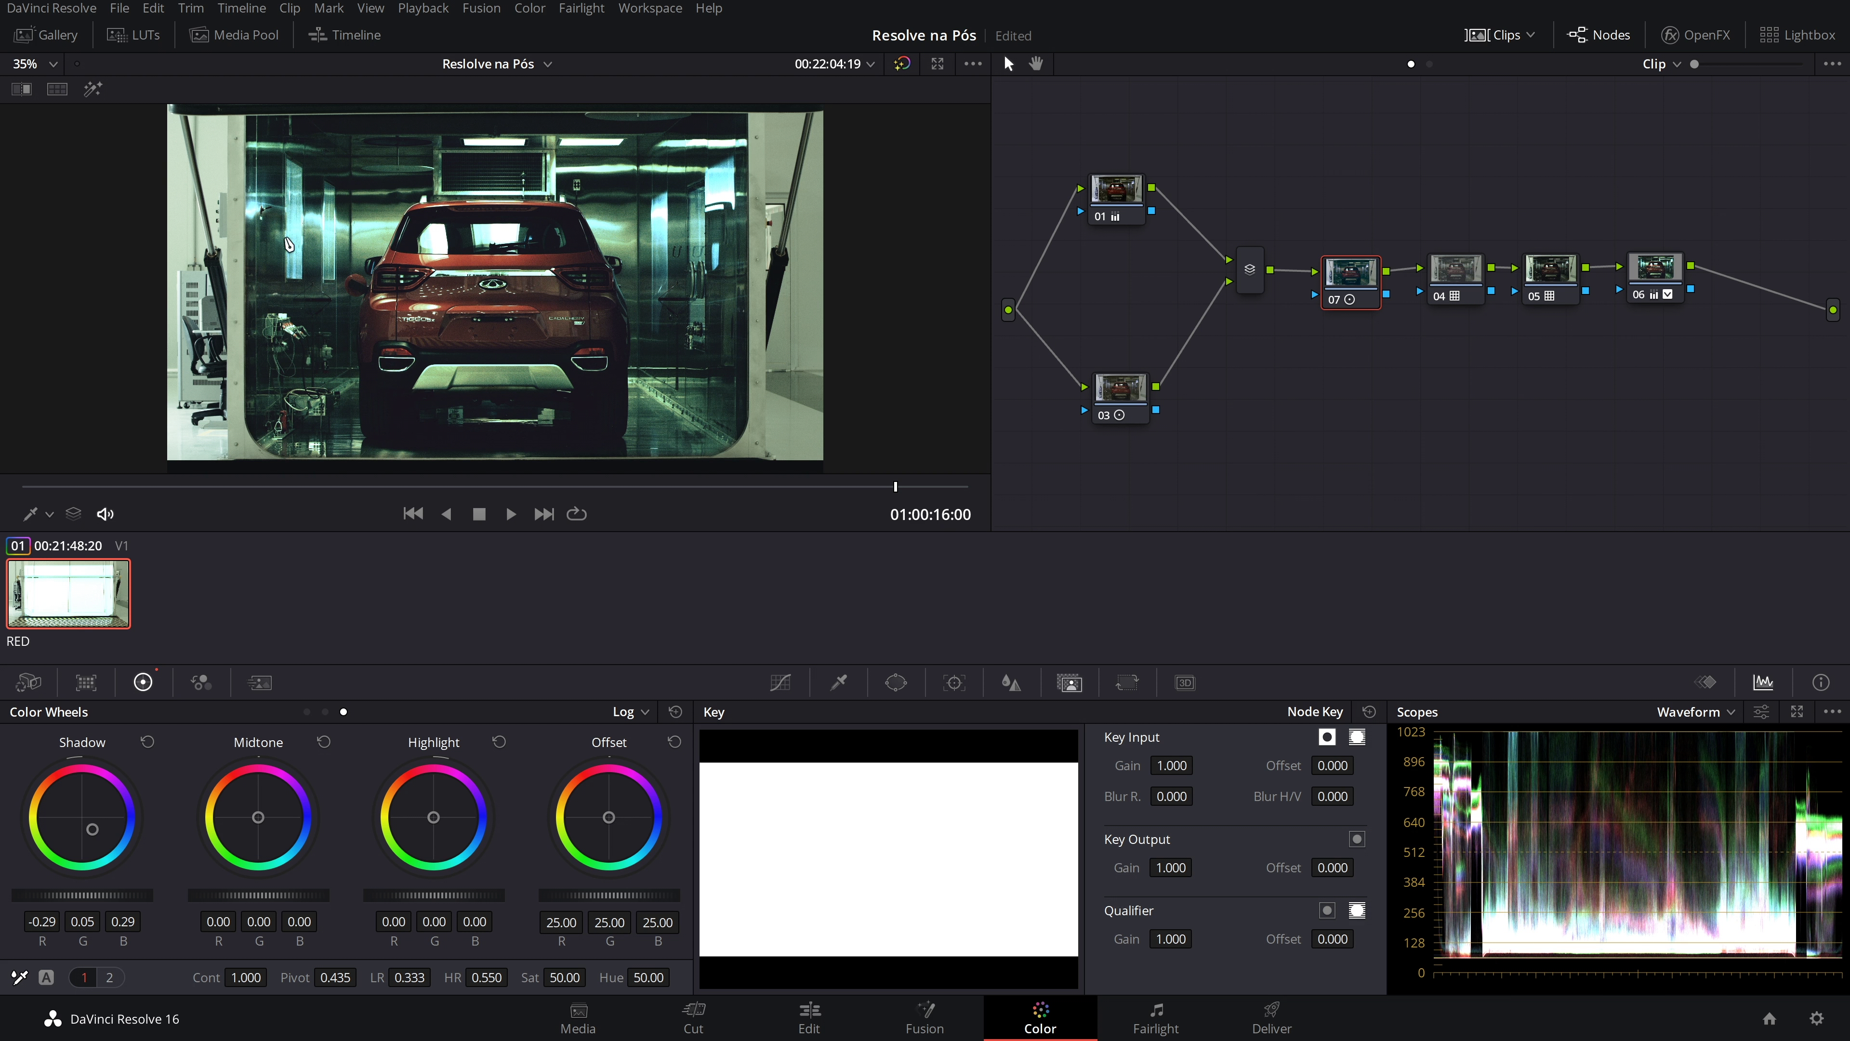
{"action": "left_click_drag", "start_coordinate": [87, 865], "coordinate": [85, 862]}
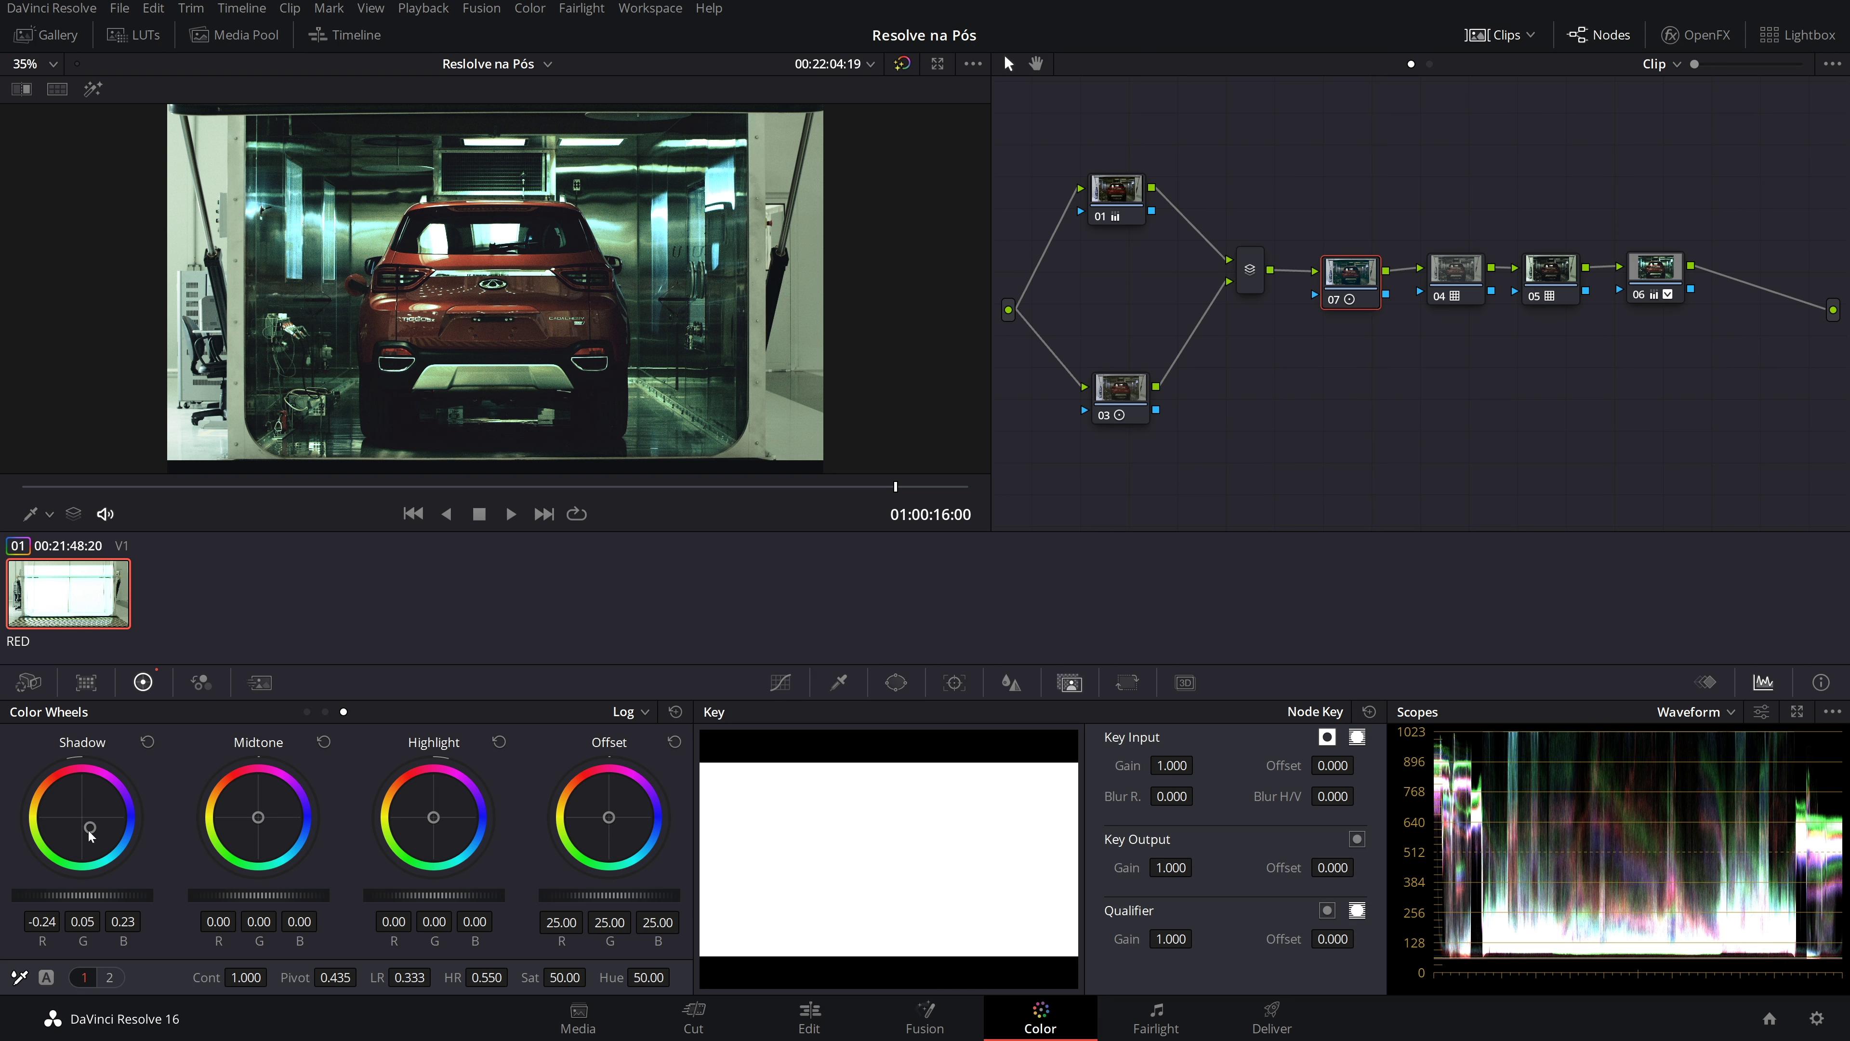
{"action": "left_click_drag", "start_coordinate": [93, 839], "coordinate": [90, 828]}
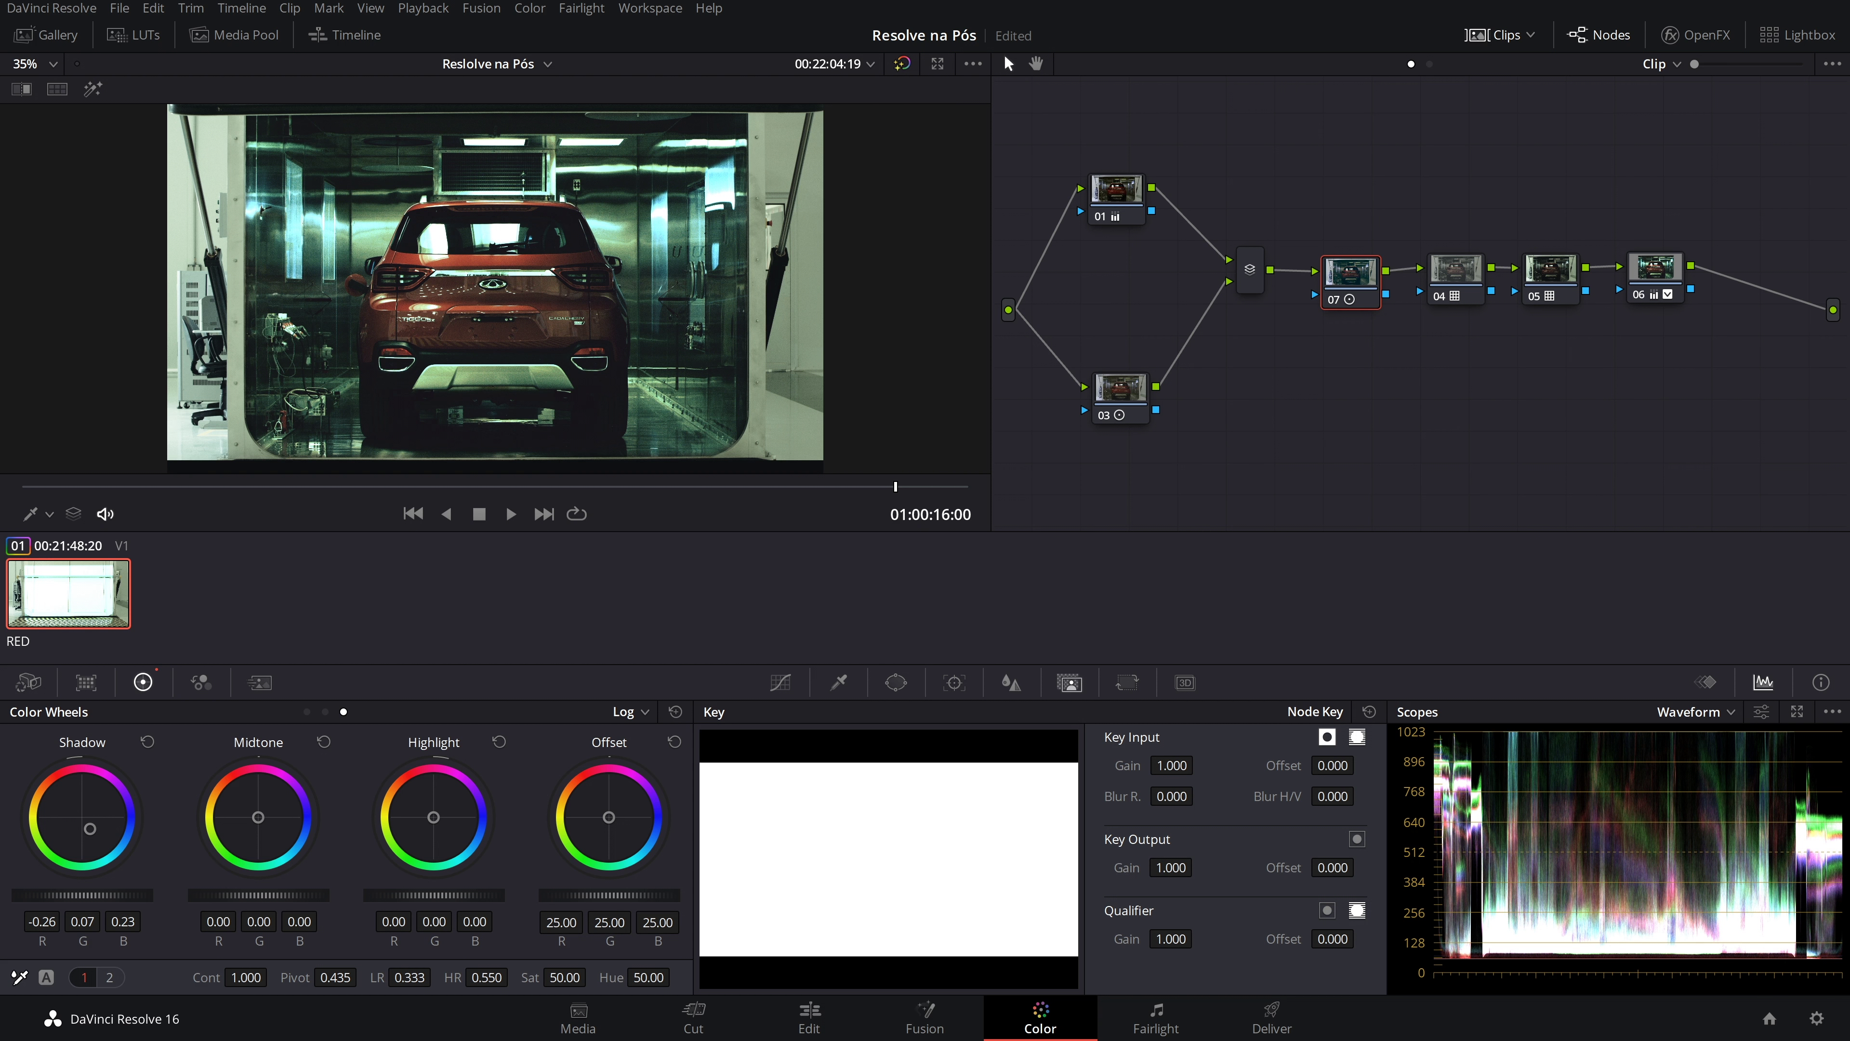
{"action": "left_click_drag", "start_coordinate": [123, 921], "coordinate": [109, 921]}
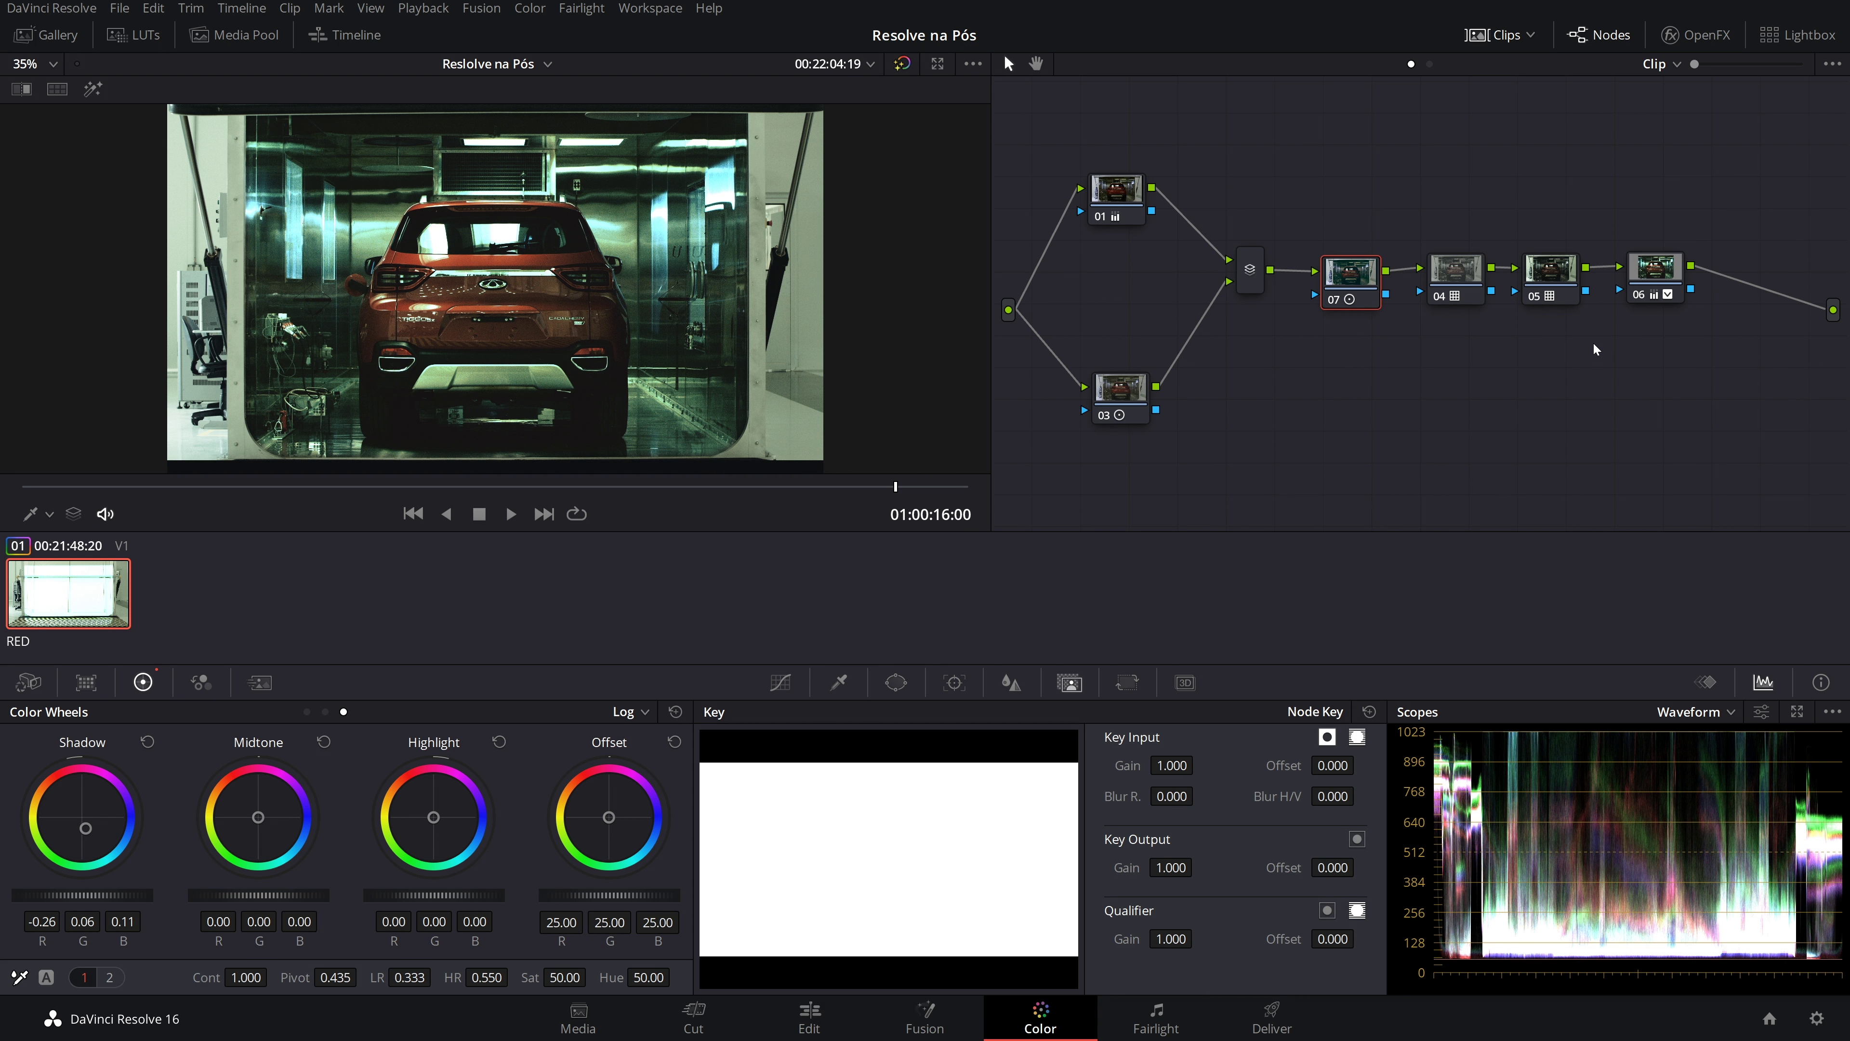
{"action": "key", "text": "ctrl+d"}
{"action": "key", "text": "ctrl+d"}
{"action": "key", "text": "ctrl+d"}
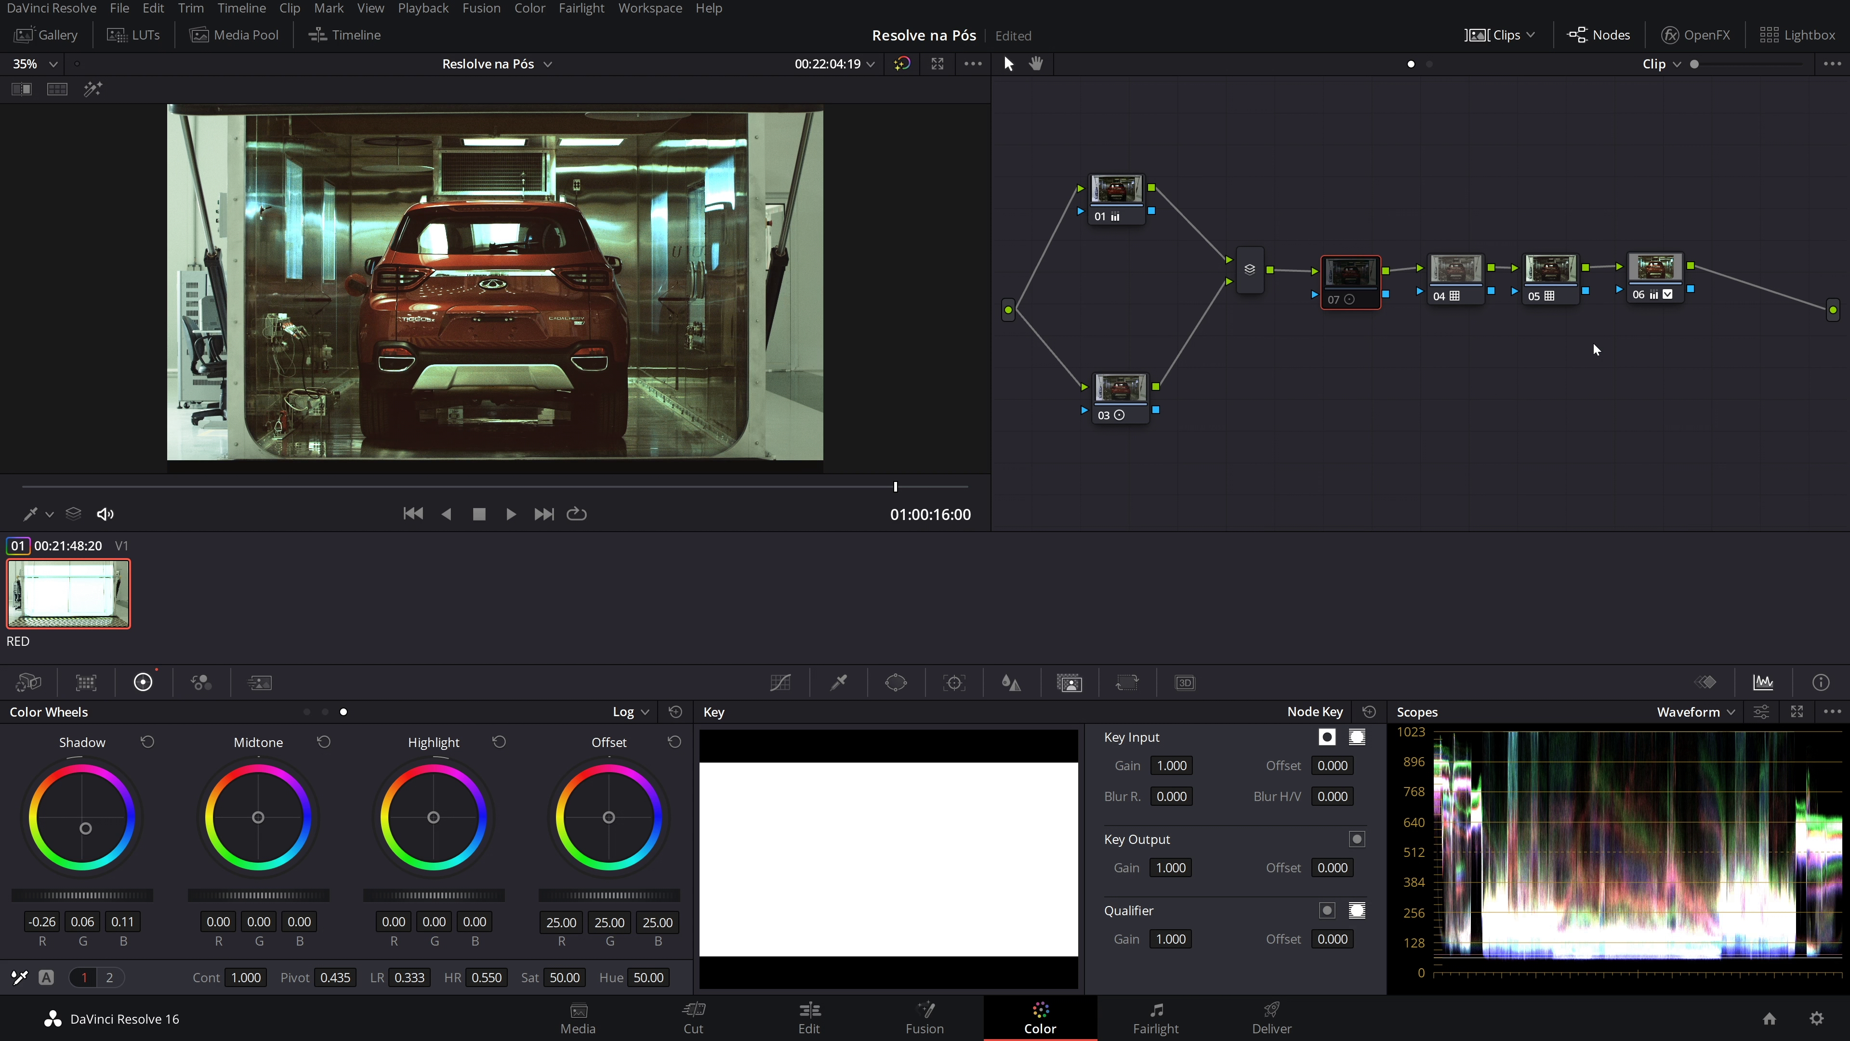
{"action": "key", "text": "ctrl+d"}
{"action": "key", "text": "ctrl+s"}
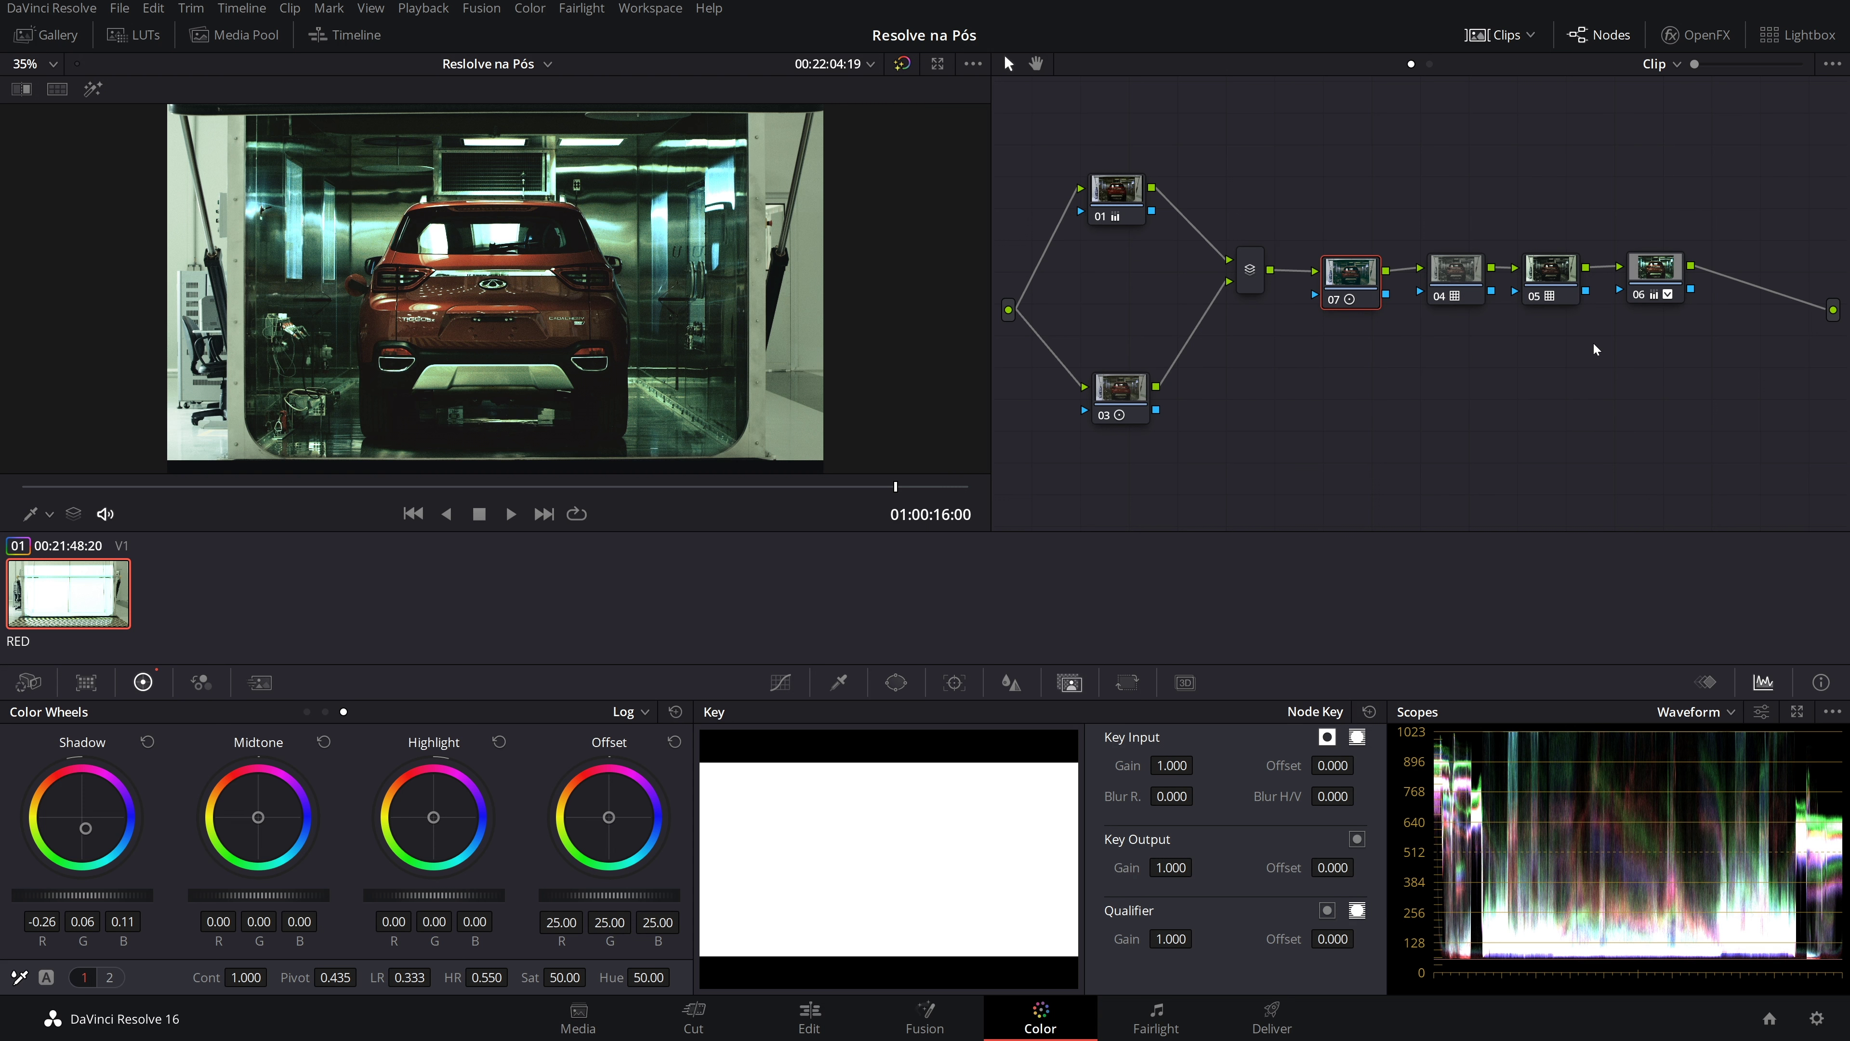
{"action": "left_click", "coordinate": [1655, 273]}
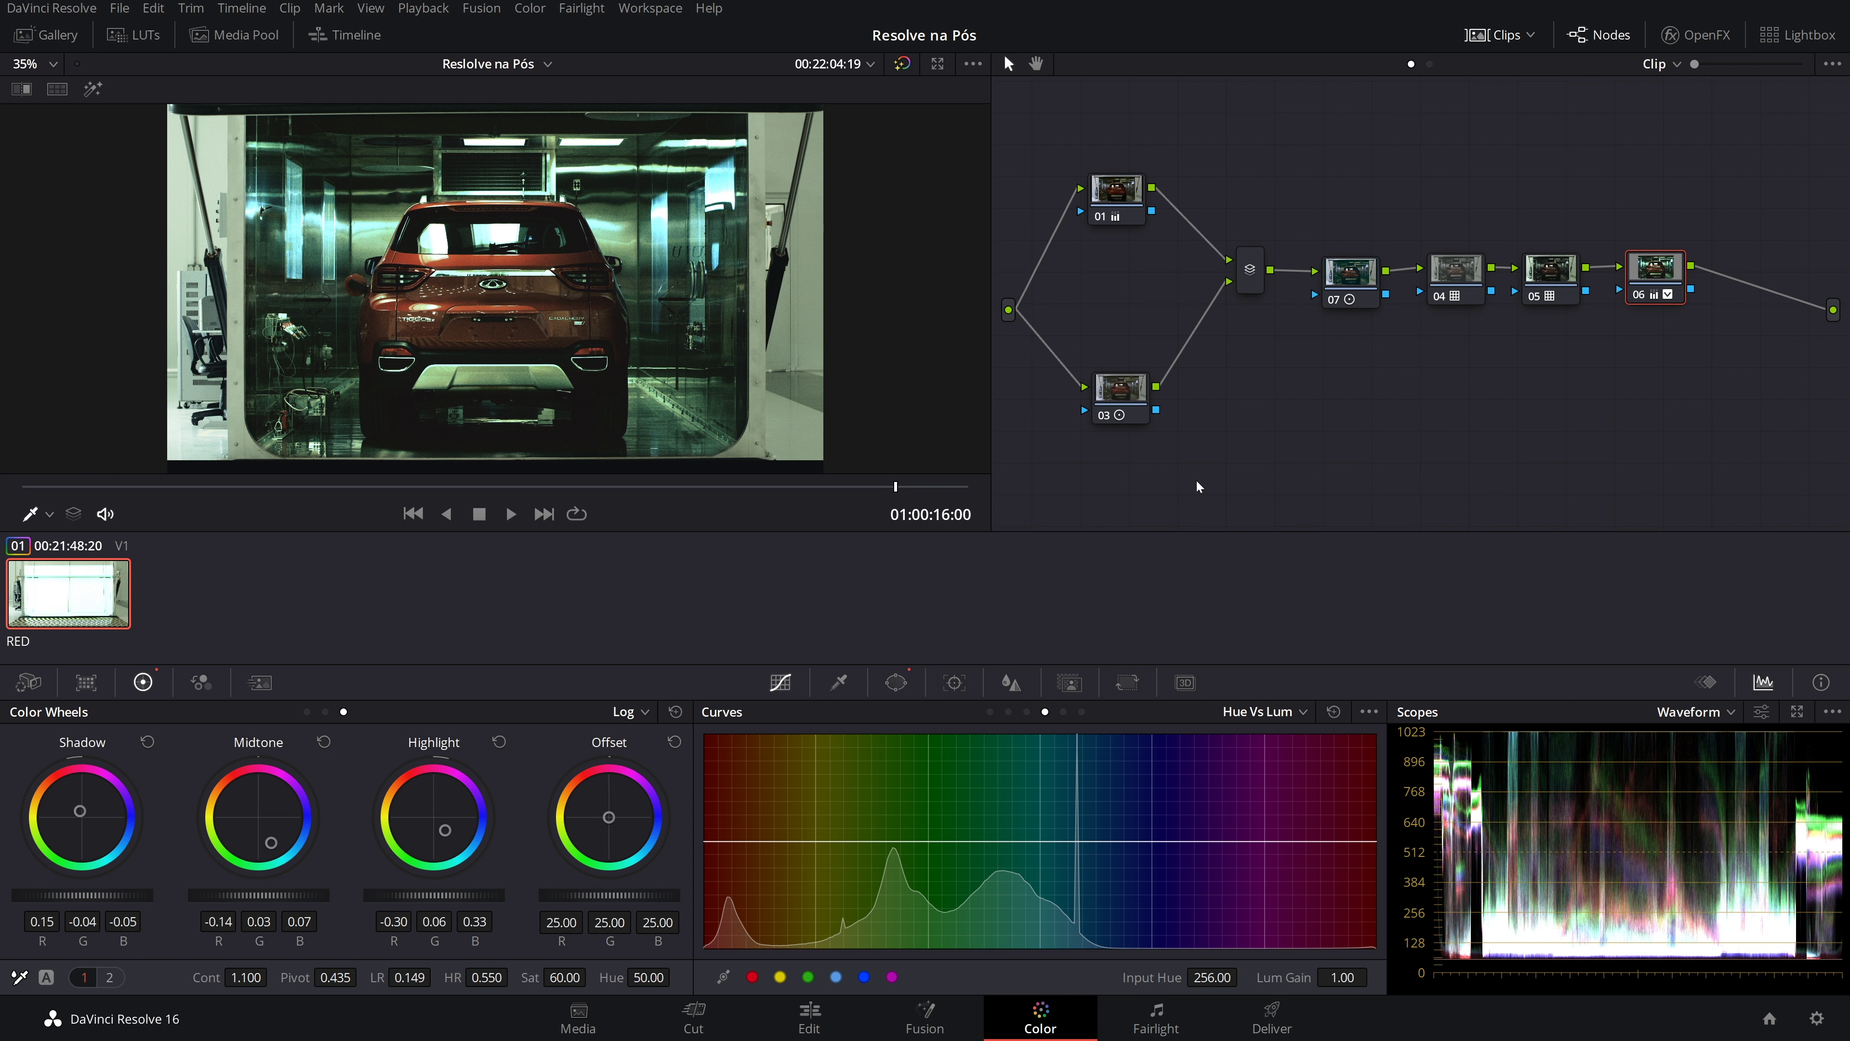
Show the window outline overlay and dip the red hues in node 06's Hue vs Lum curve
{"action": "left_click_drag", "start_coordinate": [1659, 281], "coordinate": [1670, 284]}
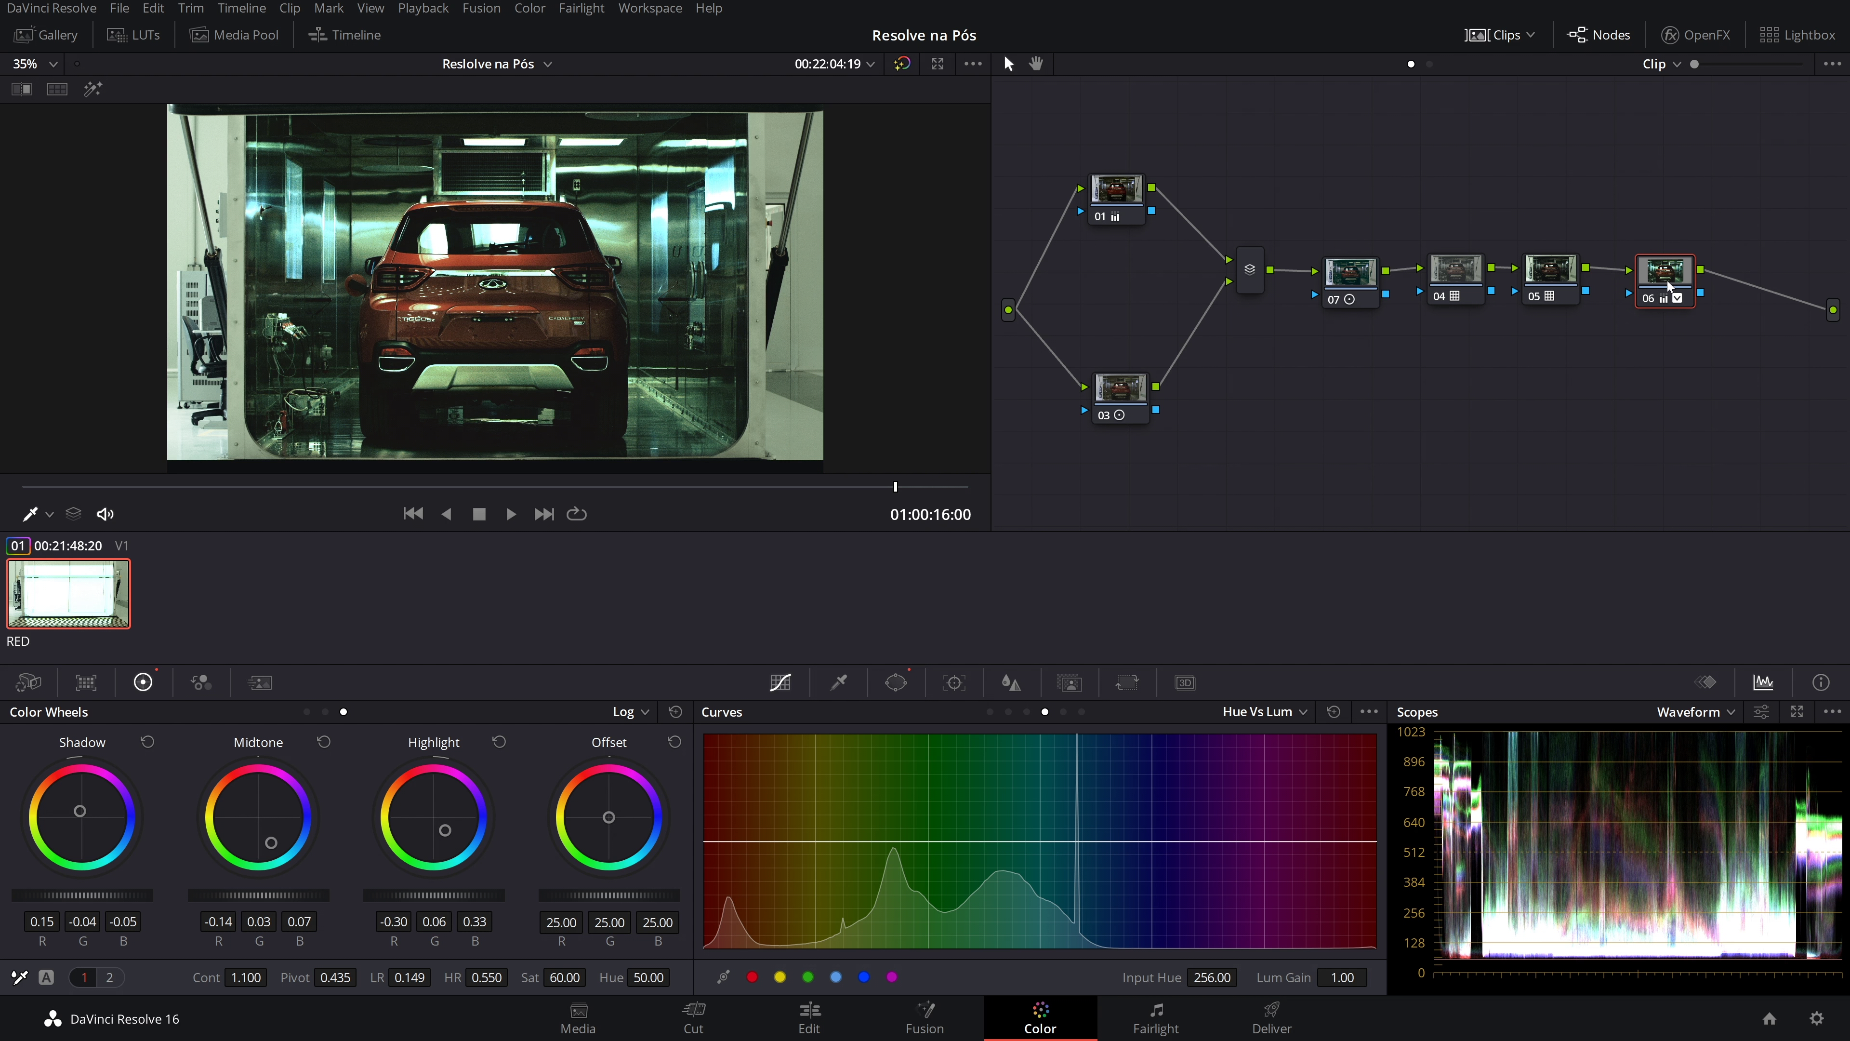
{"action": "left_click", "coordinate": [51, 514]}
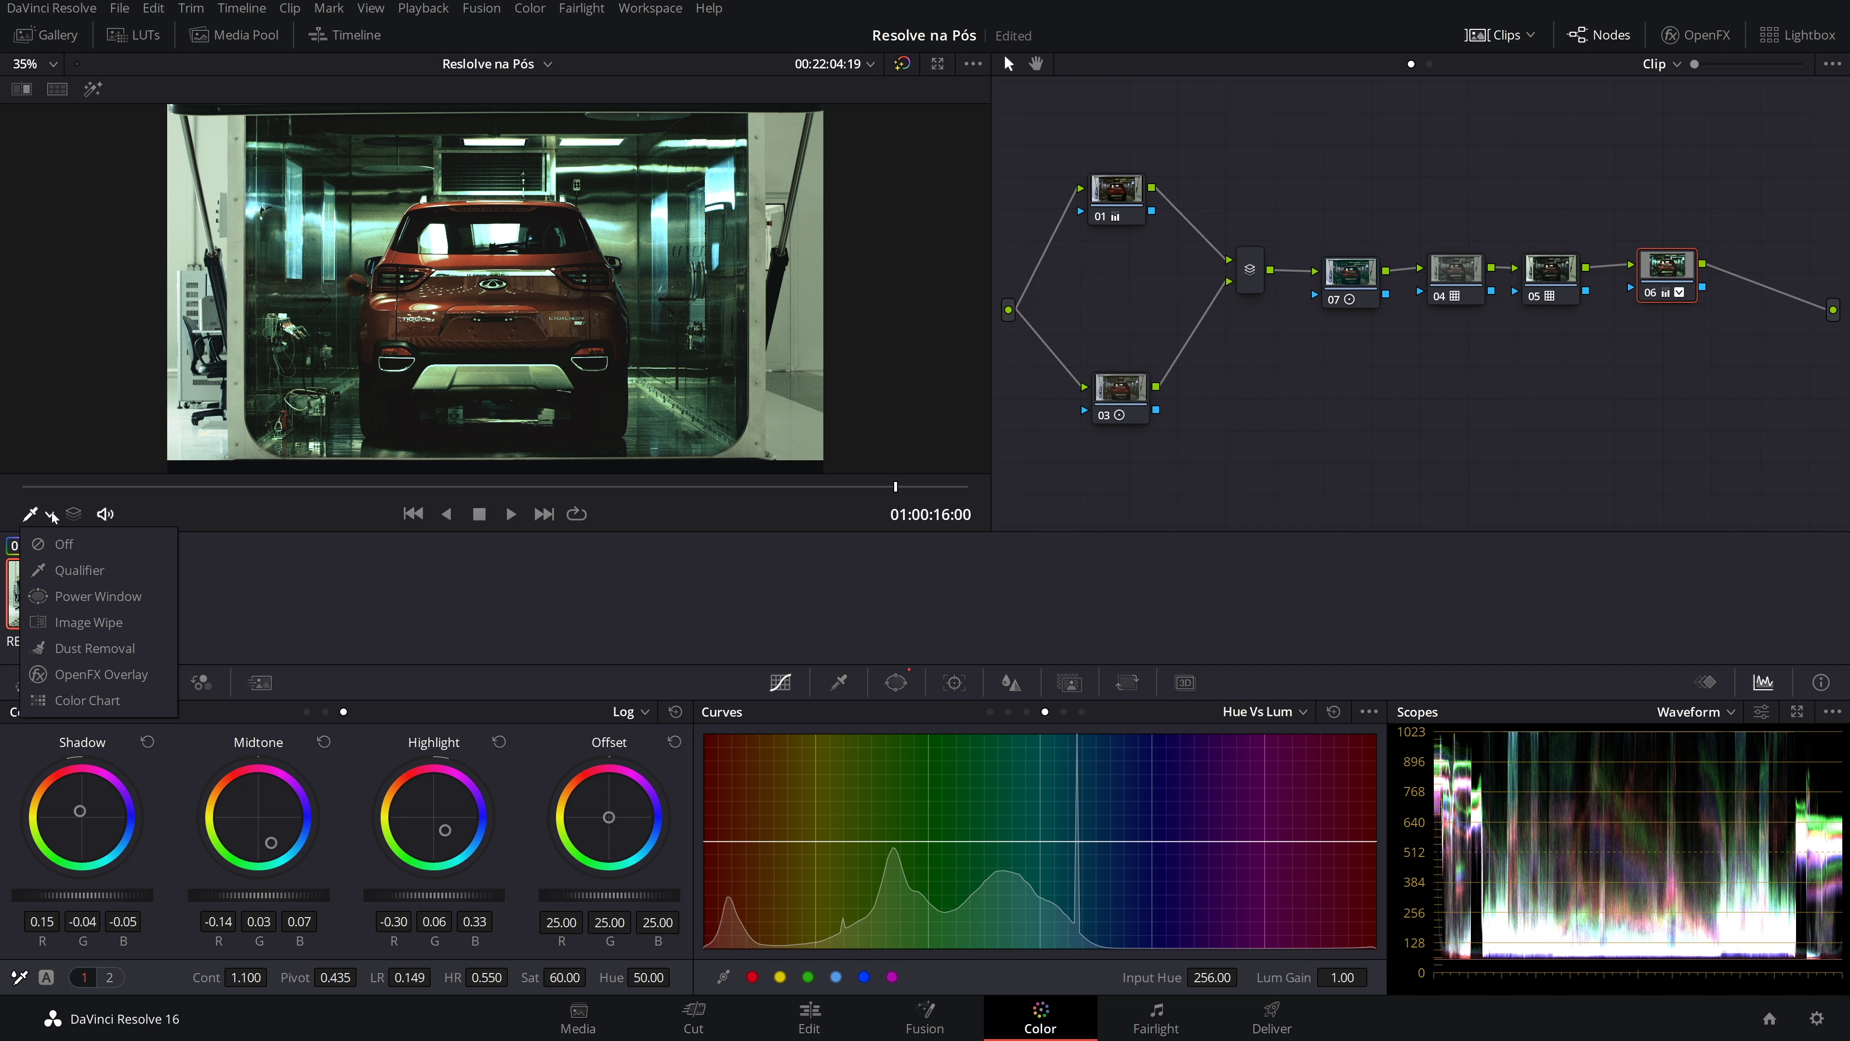
{"action": "left_click", "coordinate": [65, 596]}
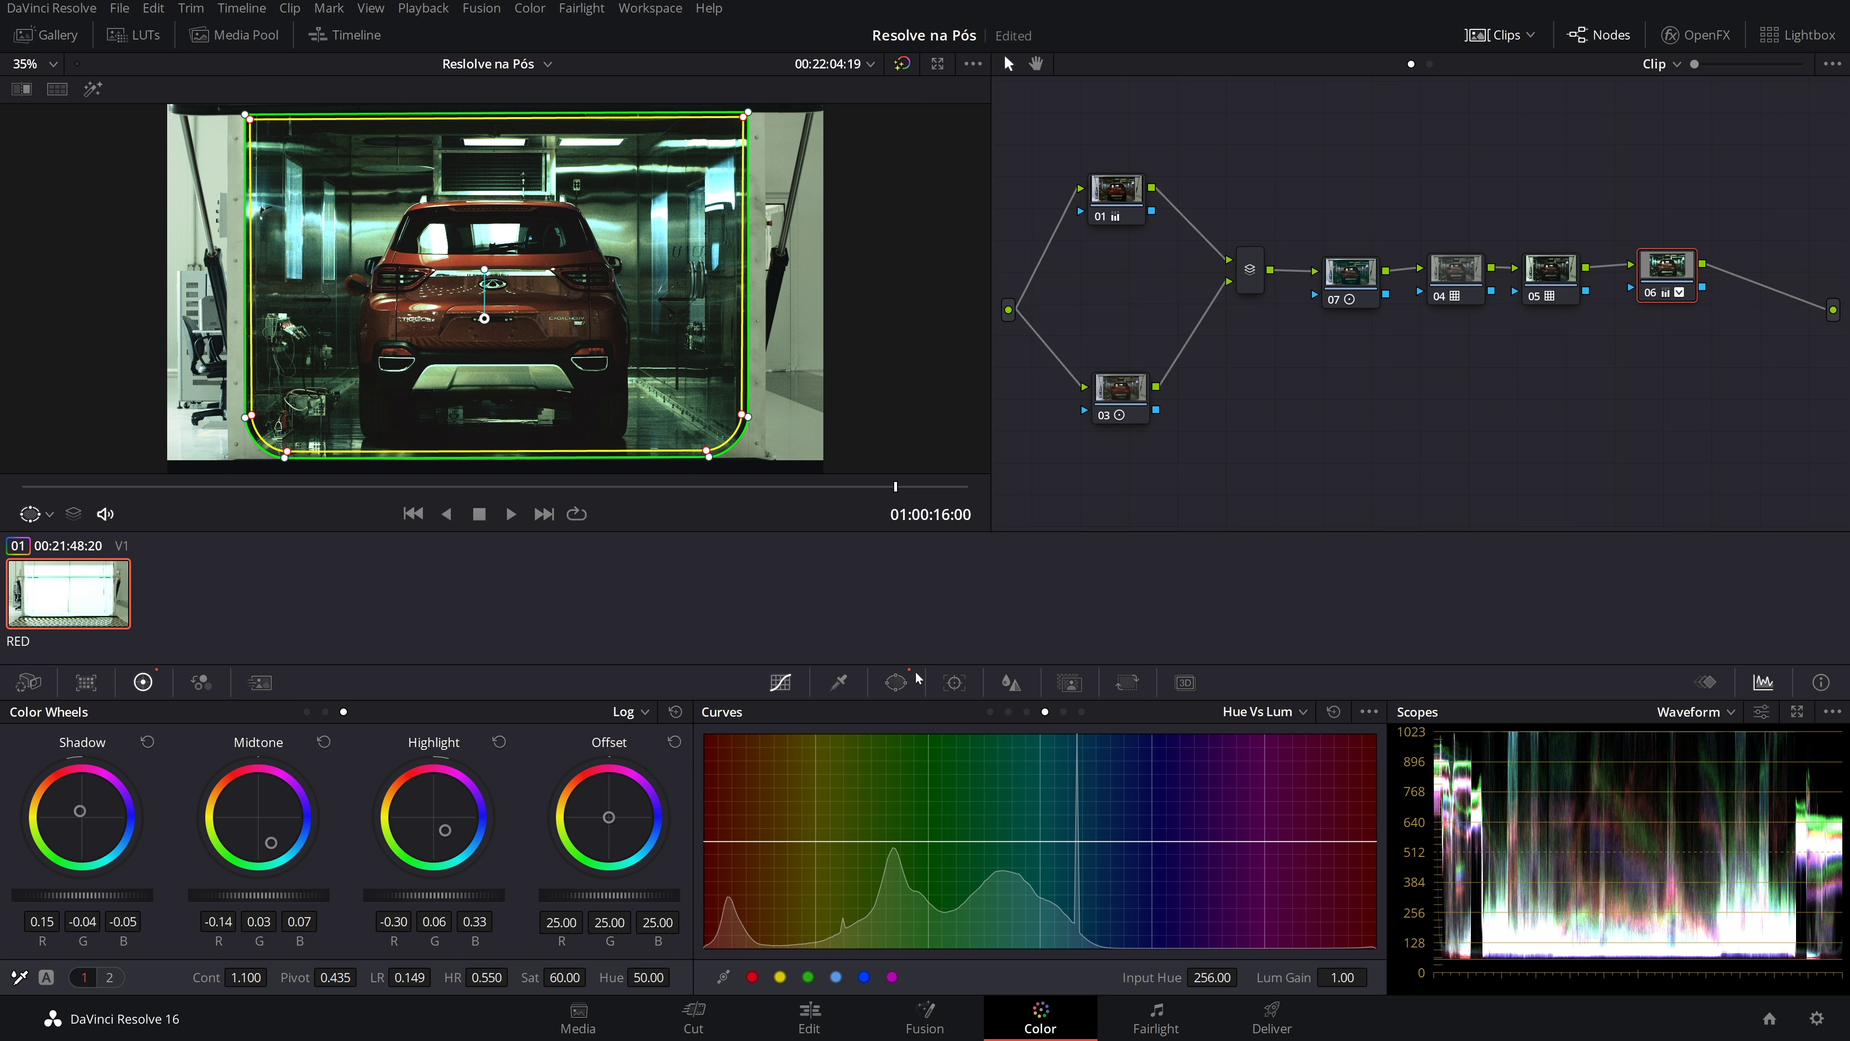
{"action": "left_click", "coordinate": [763, 840]}
{"action": "left_click_drag", "start_coordinate": [726, 841], "coordinate": [726, 872]}
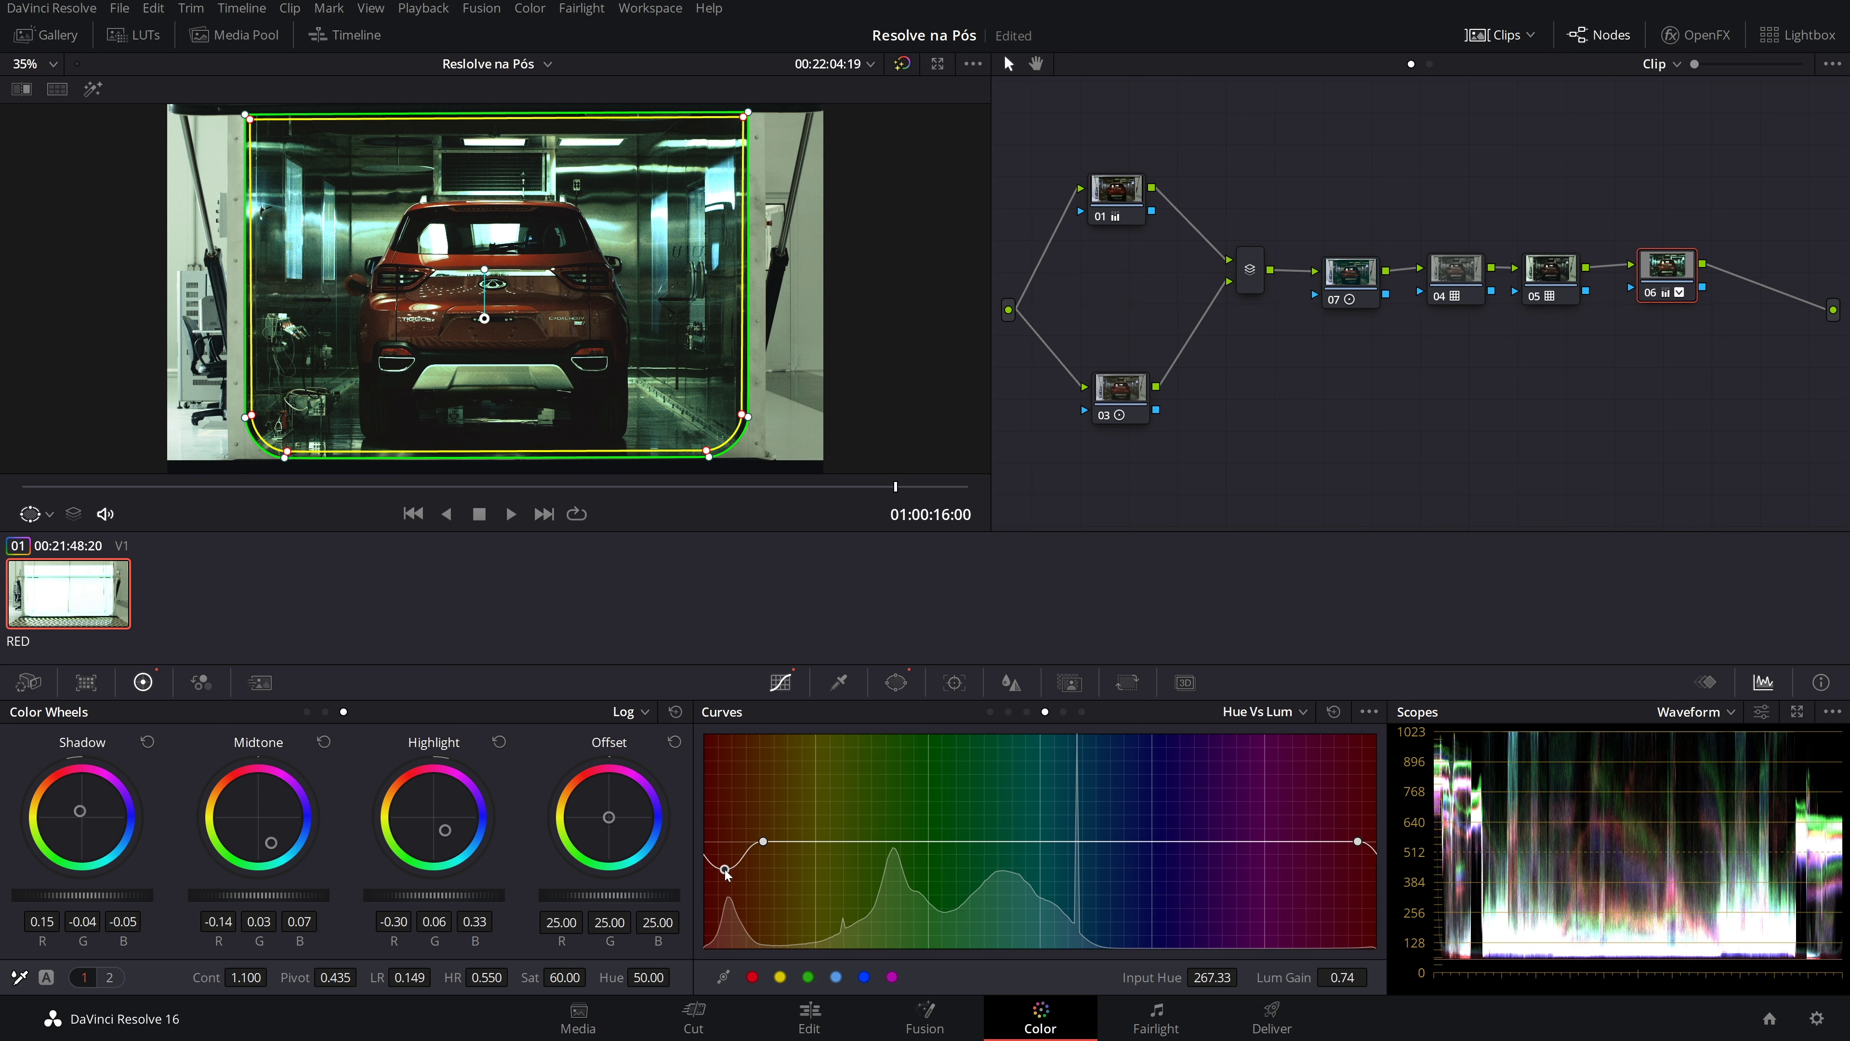
{"action": "left_click_drag", "start_coordinate": [1332, 980], "coordinate": [1373, 976]}
{"action": "key", "text": "ctrl+s"}
Refine the Hue vs Lum dip points, moving the rightmost point to the end, and save
{"action": "left_click_drag", "start_coordinate": [1225, 977], "coordinate": [1247, 977]}
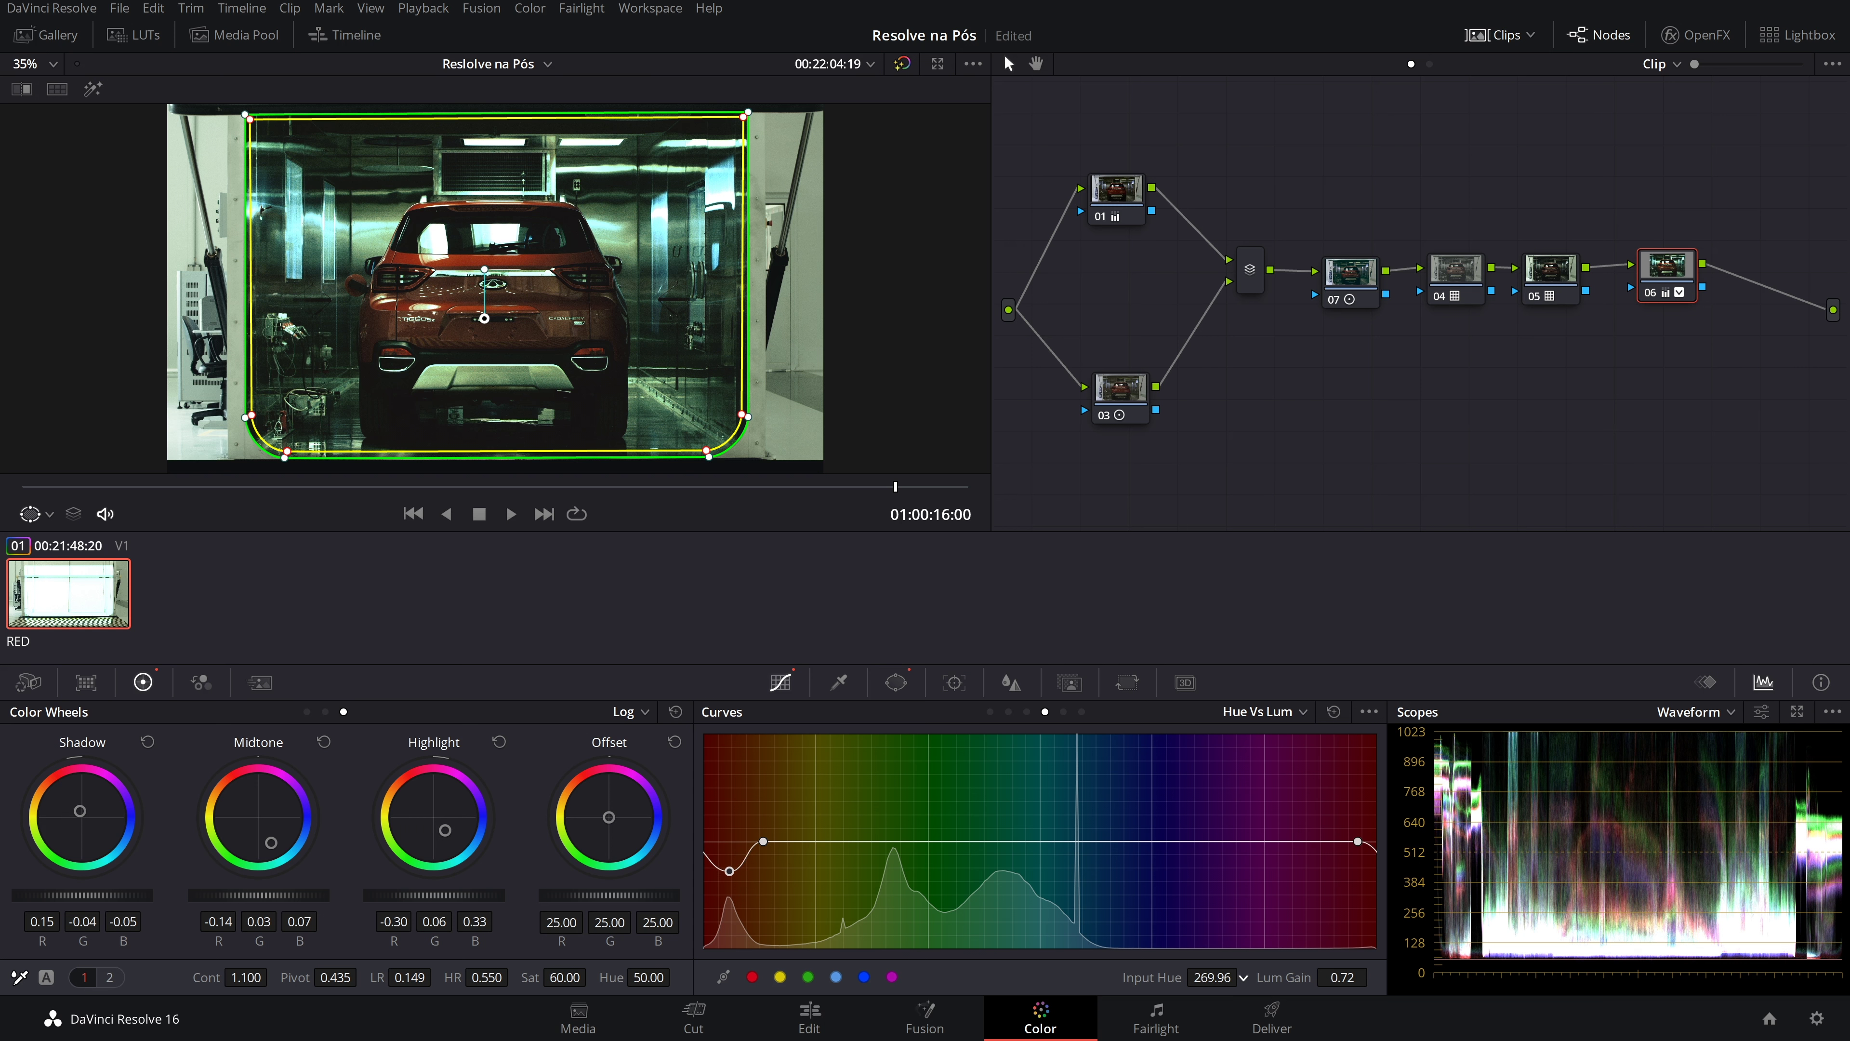
{"action": "left_click", "coordinate": [774, 840]}
{"action": "left_click_drag", "start_coordinate": [800, 846], "coordinate": [764, 850]}
{"action": "key", "text": "ctrl+s"}
{"action": "left_click_drag", "start_coordinate": [1360, 848], "coordinate": [1369, 845]}
{"action": "key", "text": "ctrl+s"}
{"action": "left_click", "coordinate": [945, 844]}
{"action": "right_click", "coordinate": [945, 844]}
{"action": "left_click", "coordinate": [1335, 713]}
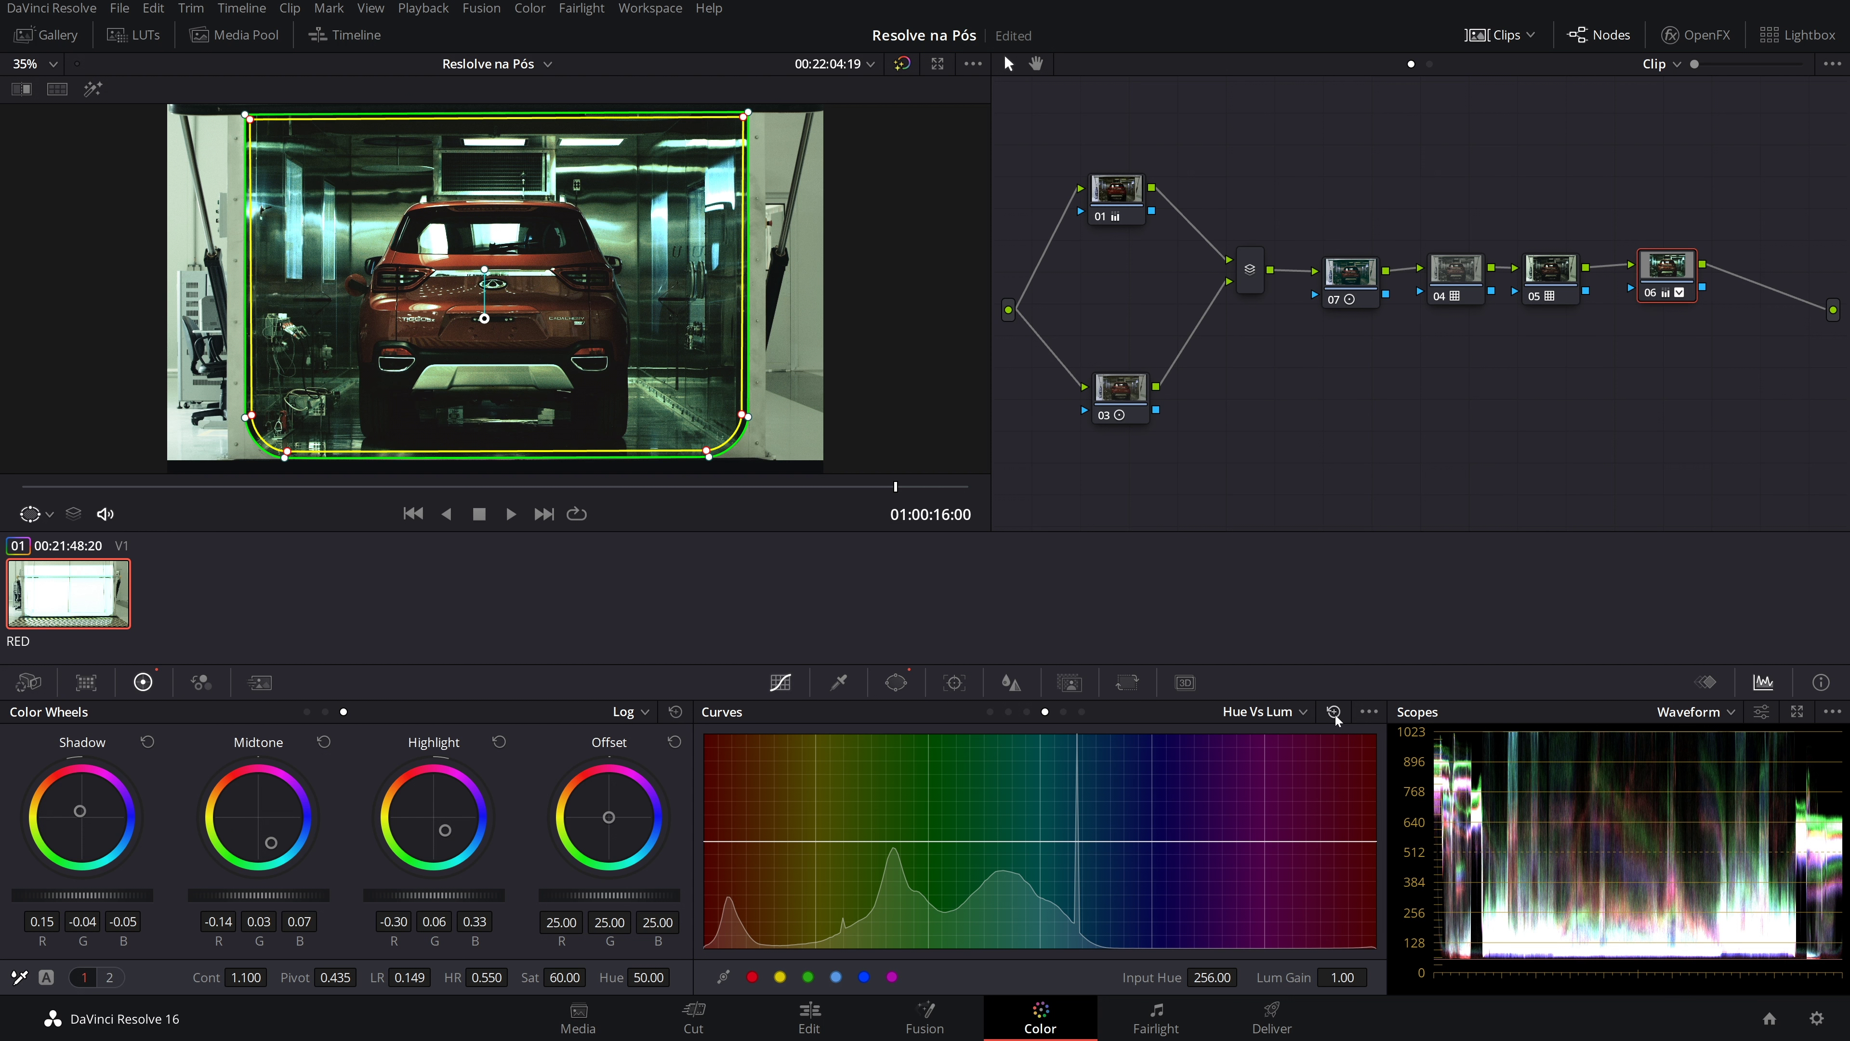
{"action": "key", "text": "ctrl+z"}
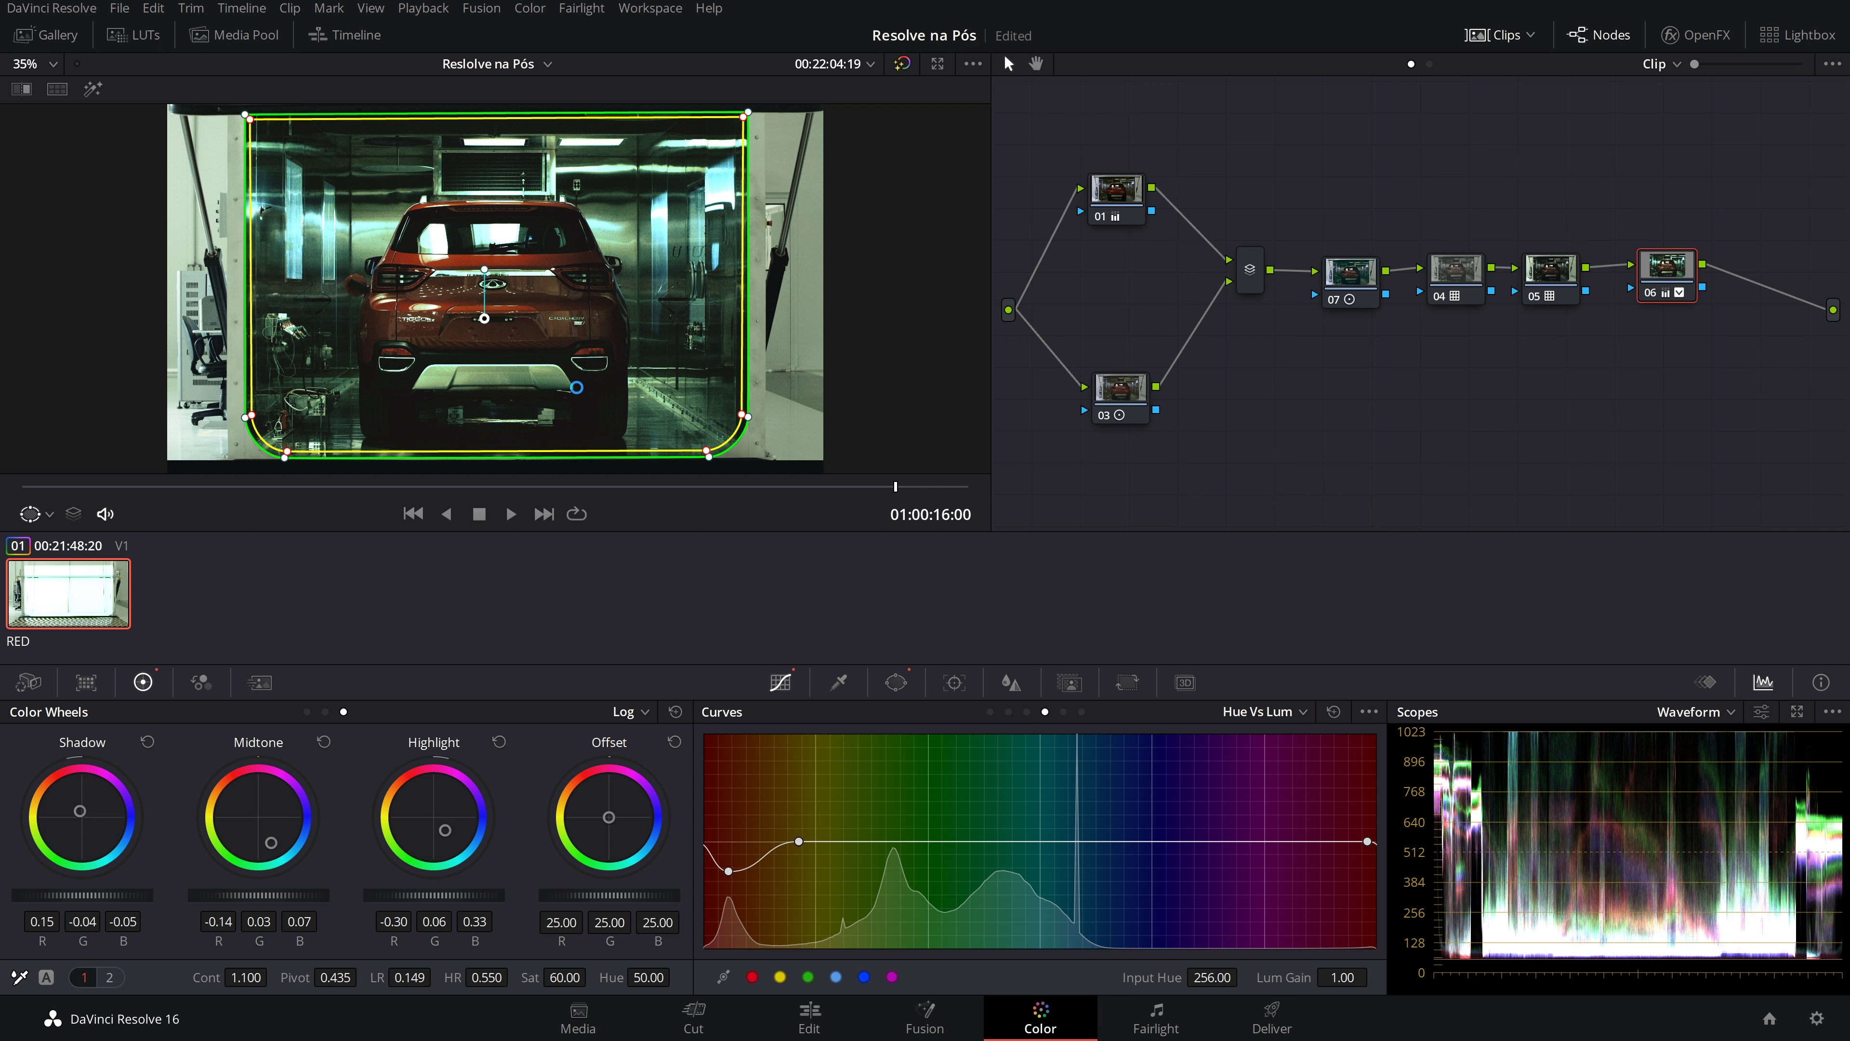
{"action": "key", "text": "ctrl+s"}
{"action": "left_click", "coordinate": [1027, 712]}
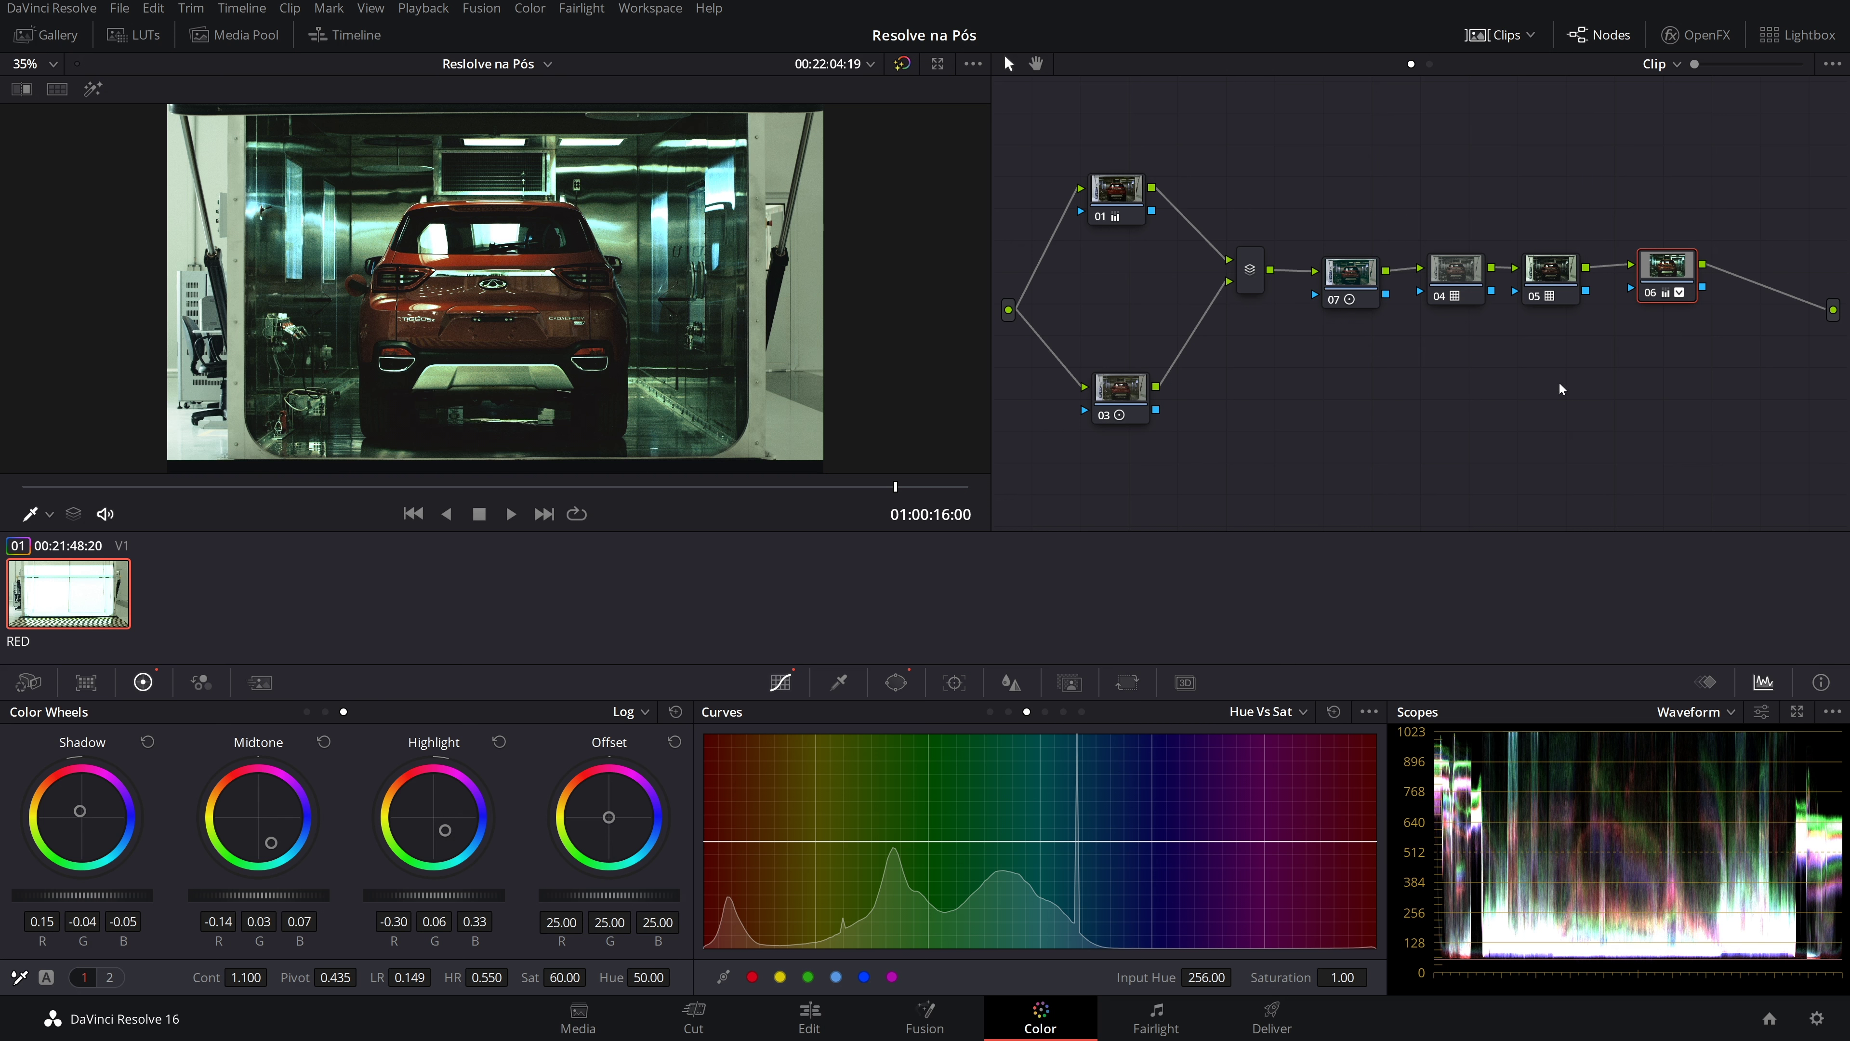
Lift the red hues to Saturation 1.12 on node 06's Hue vs Sat curve, compare, and save
{"action": "left_click", "coordinate": [757, 842]}
{"action": "left_click", "coordinate": [707, 843]}
{"action": "left_click", "coordinate": [561, 315]}
{"action": "key", "text": "ctrl+z"}
{"action": "left_click", "coordinate": [756, 842]}
{"action": "mouse_move", "coordinate": [734, 842]}
{"action": "left_mouse_down"}
{"action": "mouse_move", "coordinate": [735, 810]}
{"action": "mouse_move", "coordinate": [727, 830]}
{"action": "left_mouse_up"}
{"action": "left_click", "coordinate": [1334, 712]}
{"action": "key", "text": "ctrl+z"}
{"action": "left_click", "coordinate": [1335, 712]}
{"action": "key", "text": "ctrl+z"}
{"action": "key", "text": "ctrl+s"}
Search the OpenFX library for 'glow' and apply Glow to node 06
{"action": "left_click", "coordinate": [1697, 35]}
{"action": "scroll", "coordinate": [1218, 455], "scroll_direction": "right", "scroll_amount": 3}
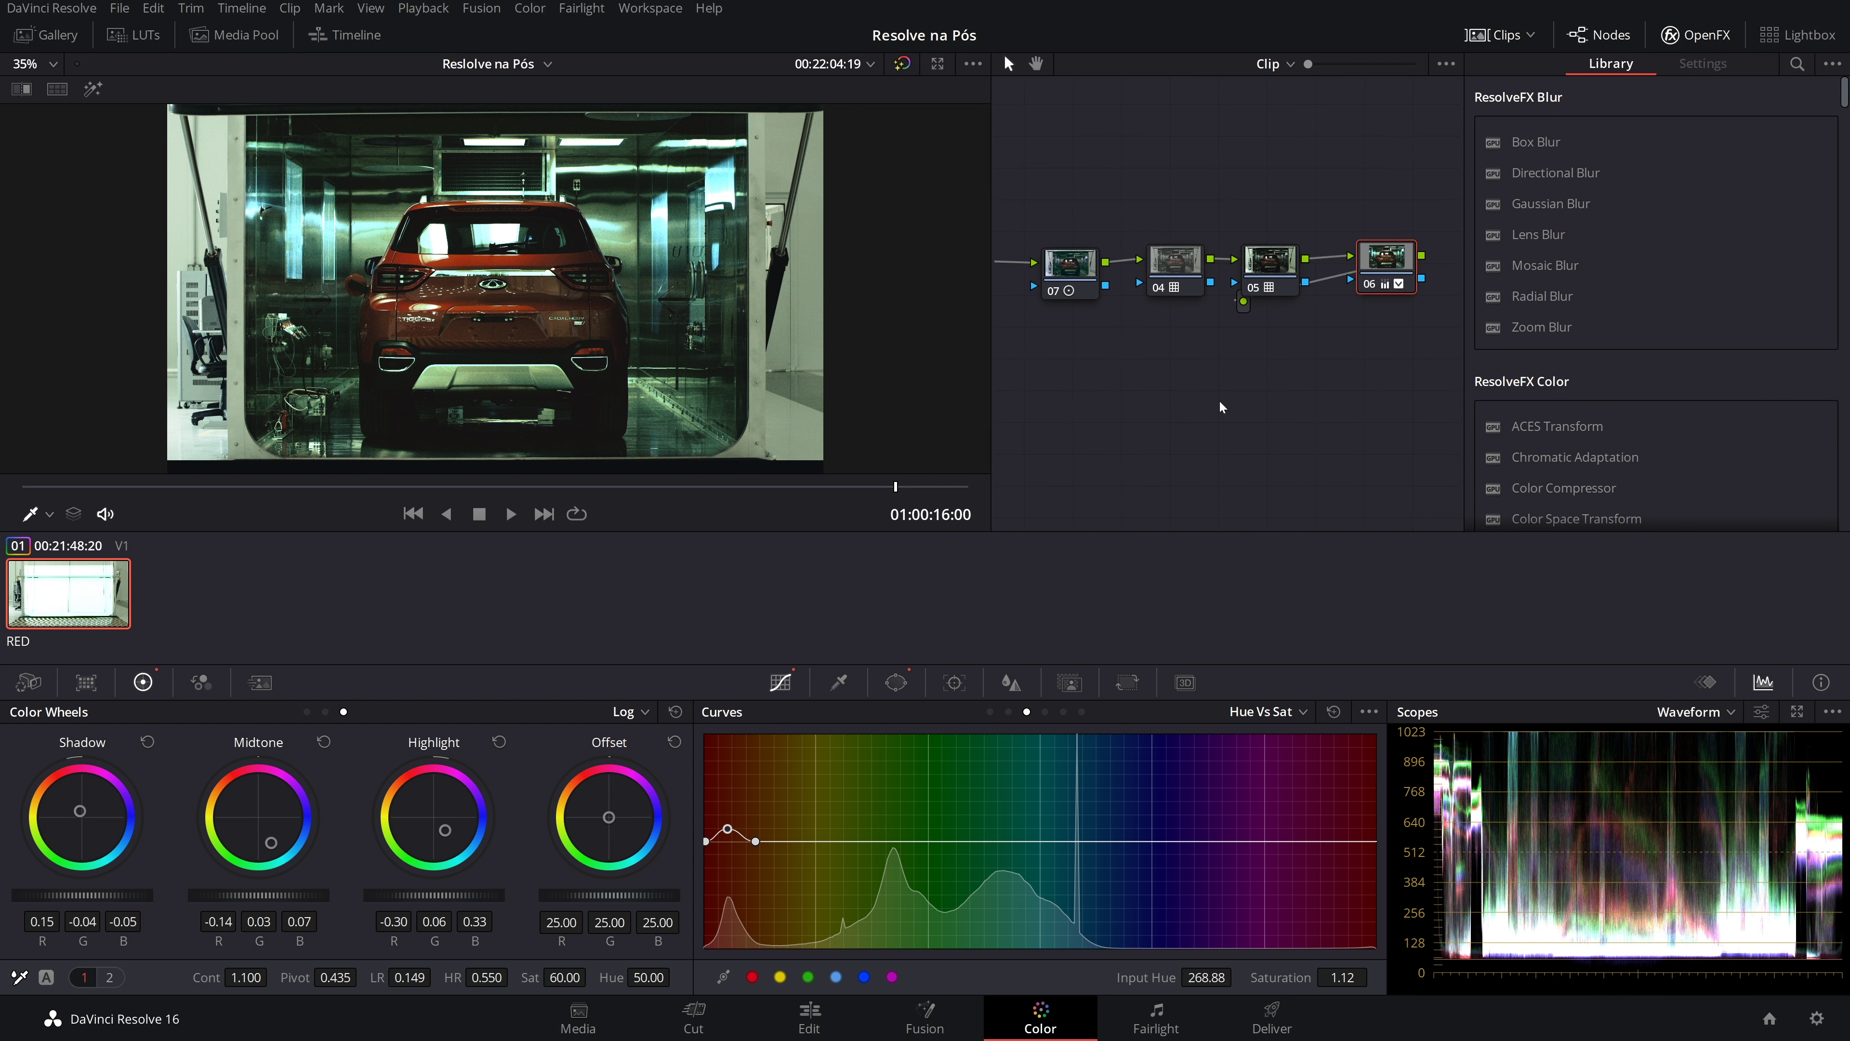
{"action": "scroll", "coordinate": [1218, 405], "scroll_direction": "right", "scroll_amount": 3}
{"action": "left_click", "coordinate": [1797, 64]}
{"action": "type", "text": "glow"}
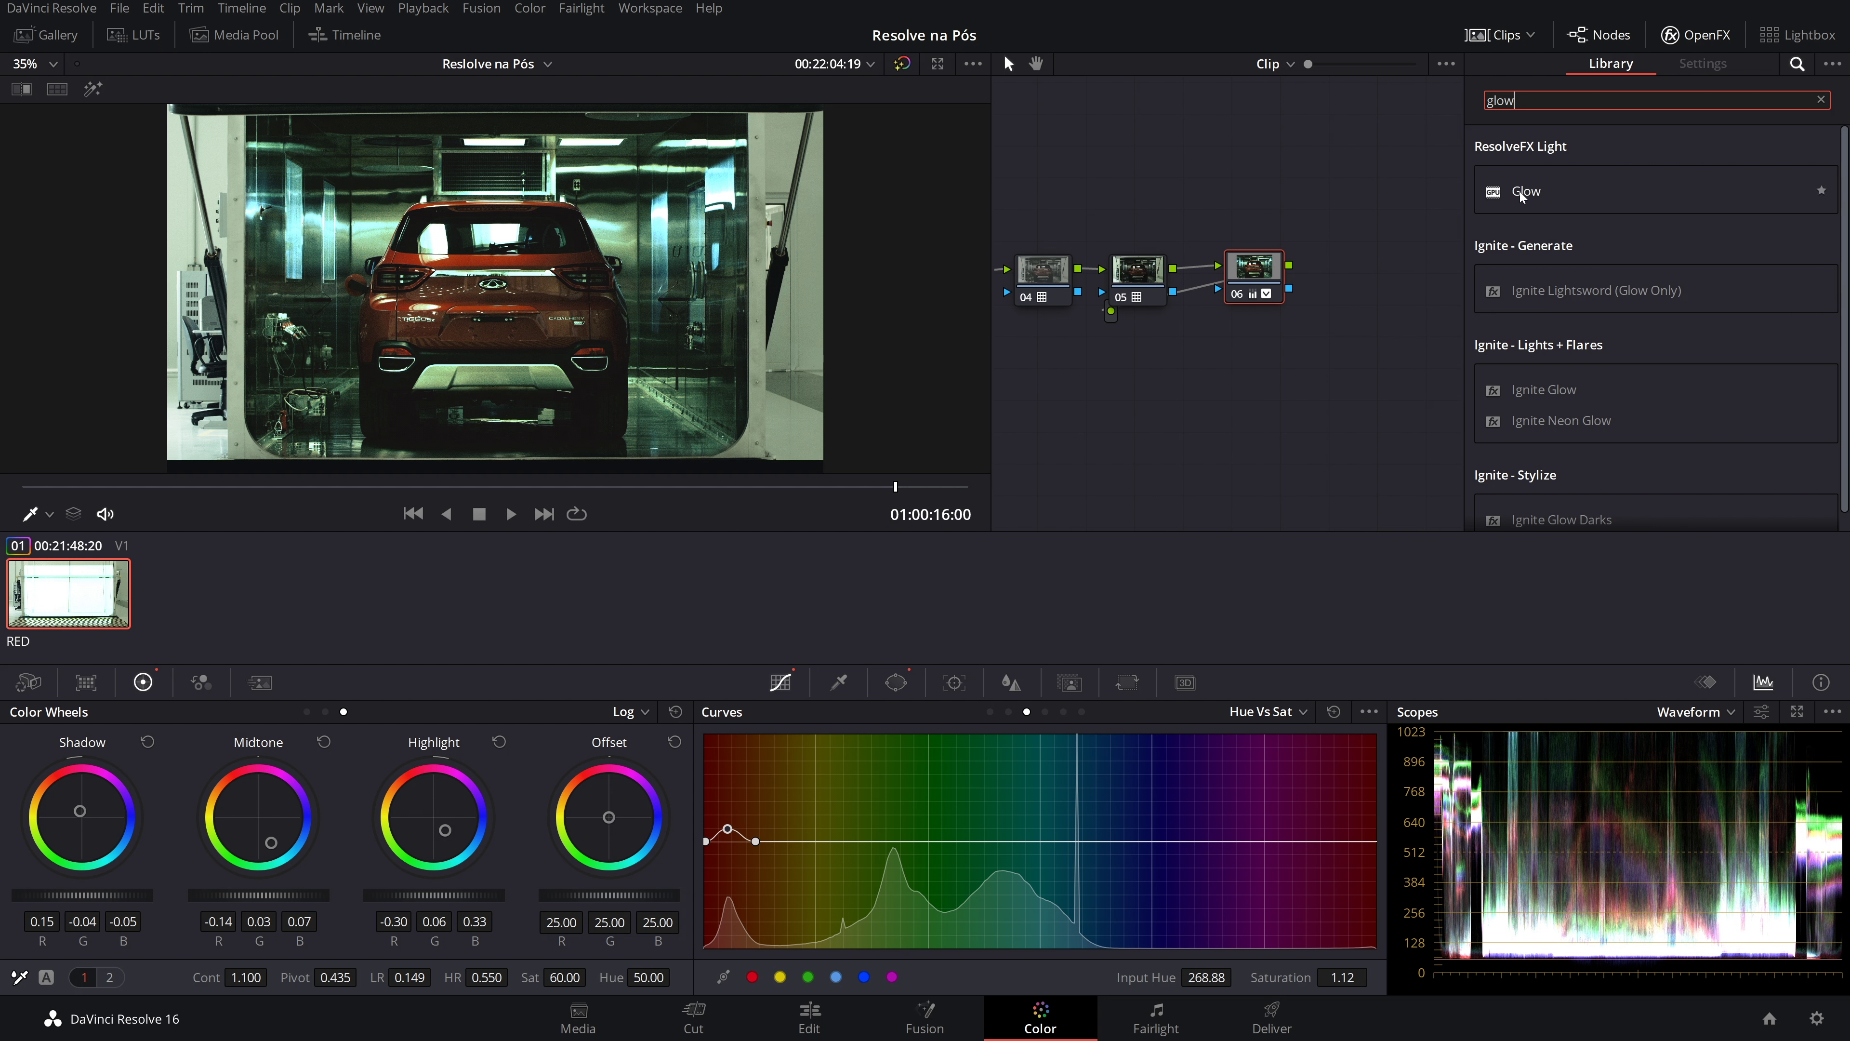
{"action": "left_click_drag", "start_coordinate": [1517, 192], "coordinate": [1260, 280]}
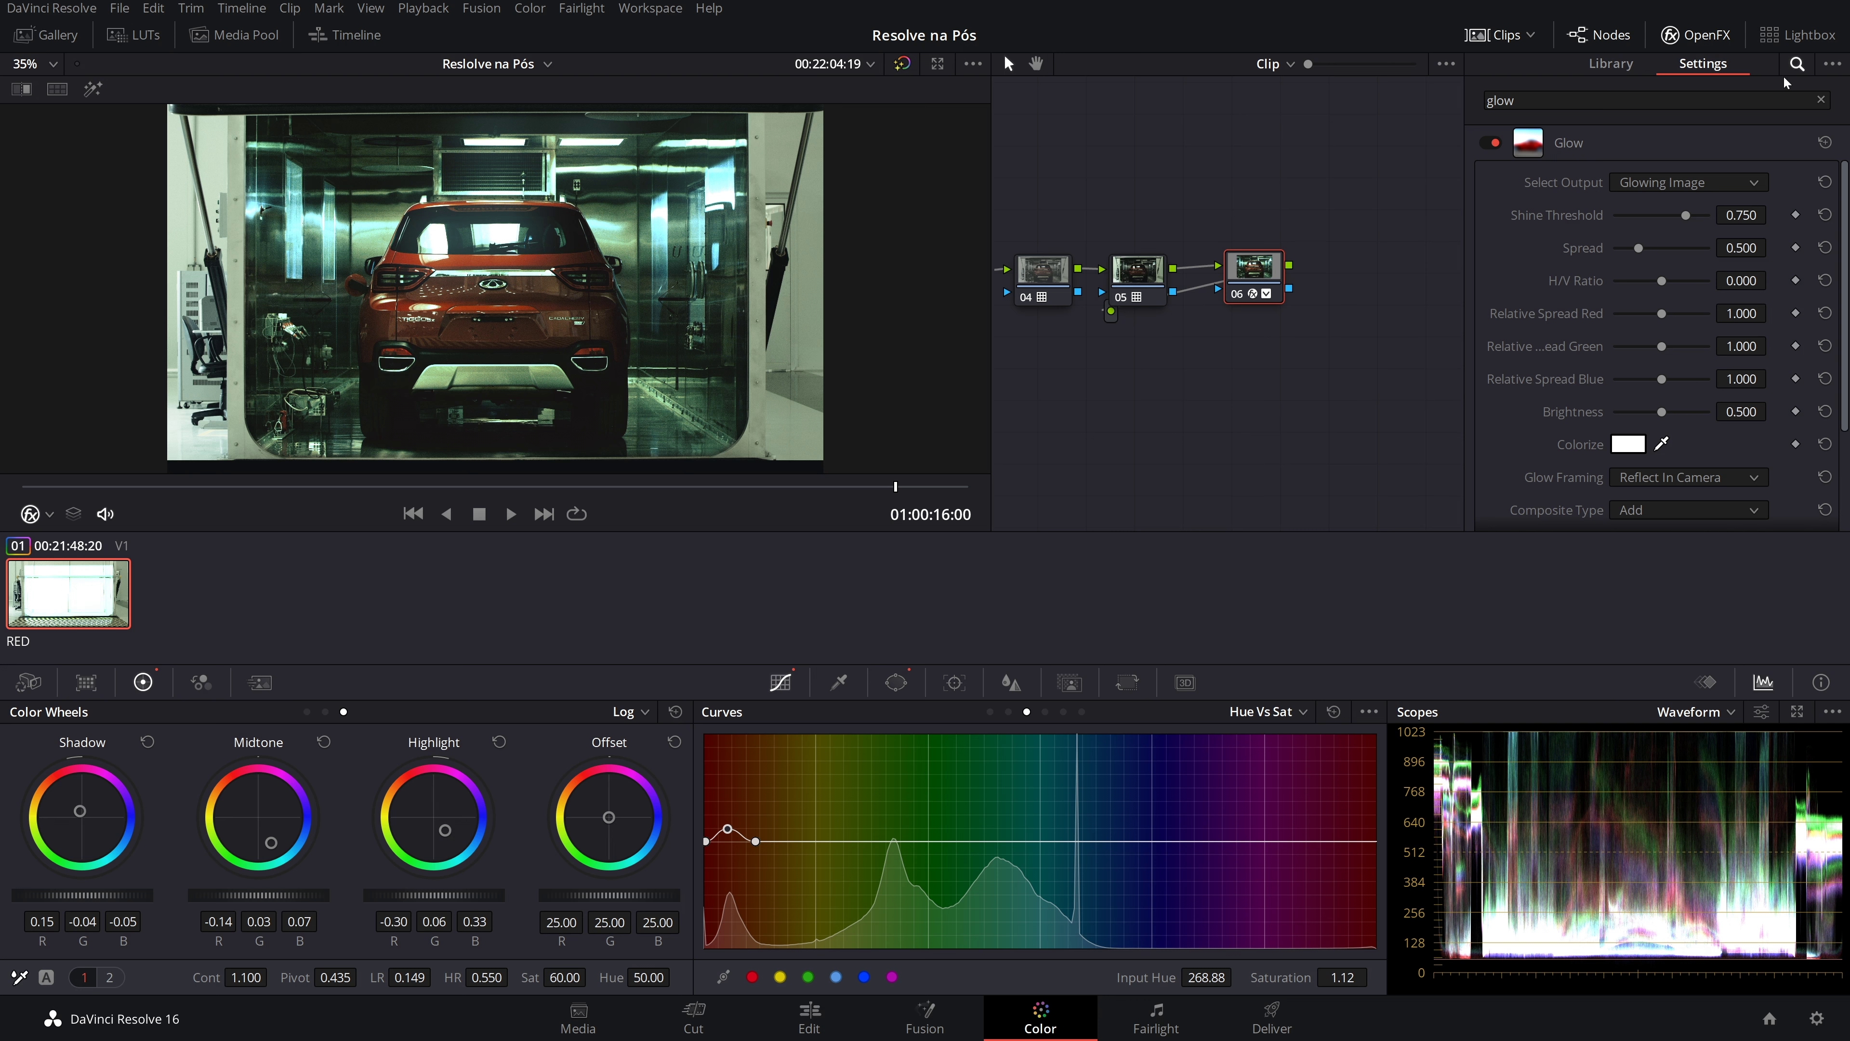
Set the Glow's Select Output to Glow Alone
{"action": "left_click", "coordinate": [1645, 186]}
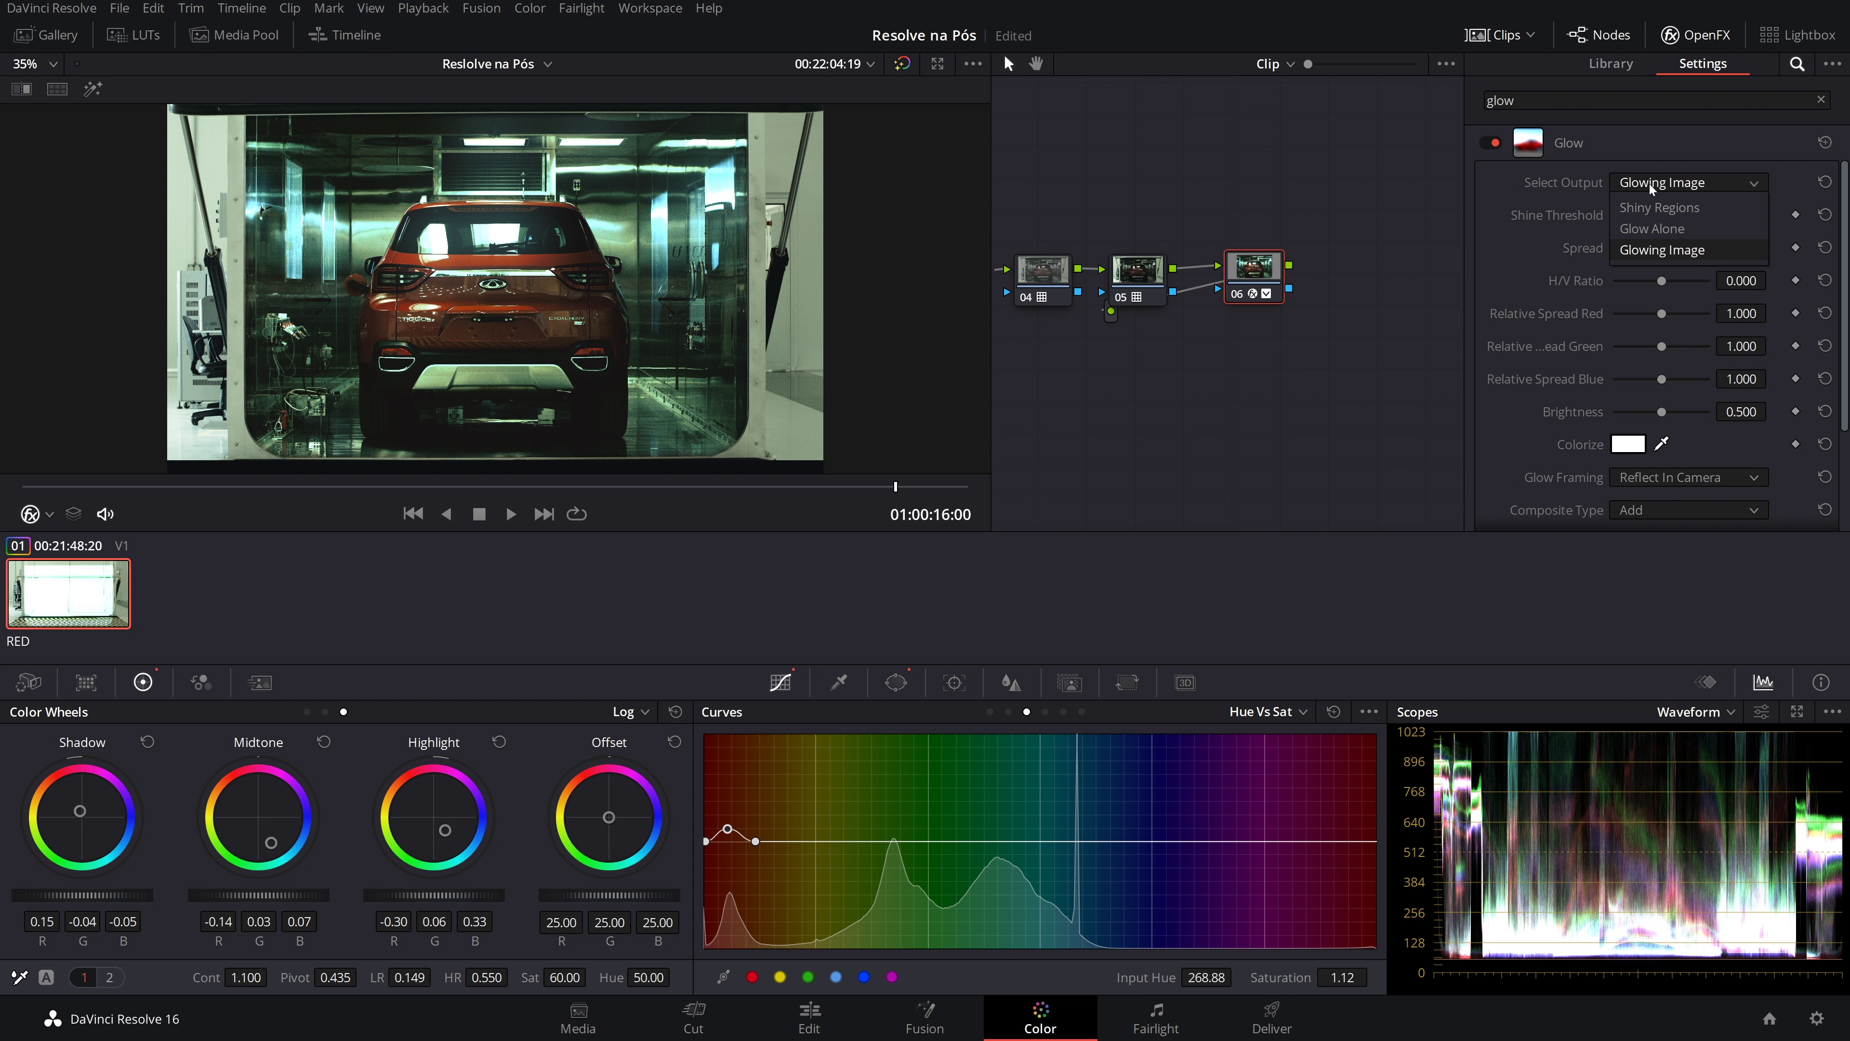
{"action": "left_click", "coordinate": [1649, 184]}
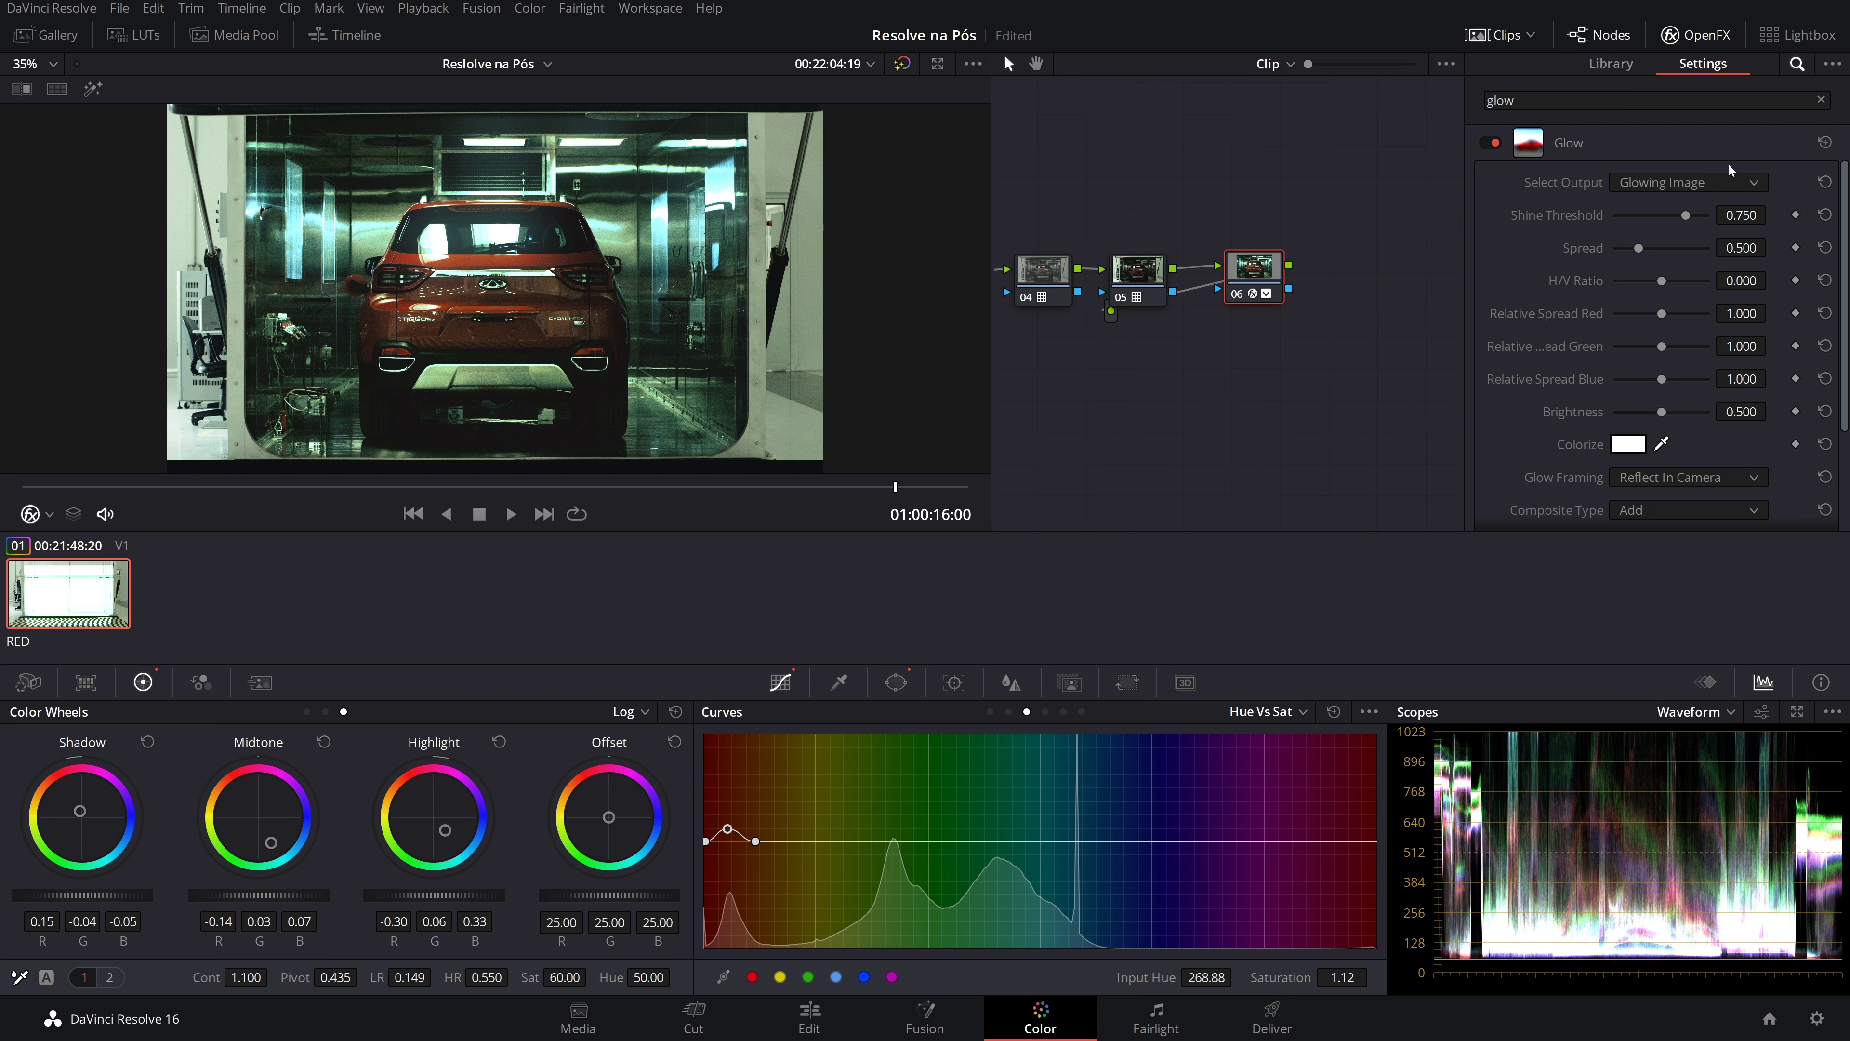
{"action": "left_click", "coordinate": [1650, 185]}
{"action": "left_click", "coordinate": [1656, 230]}
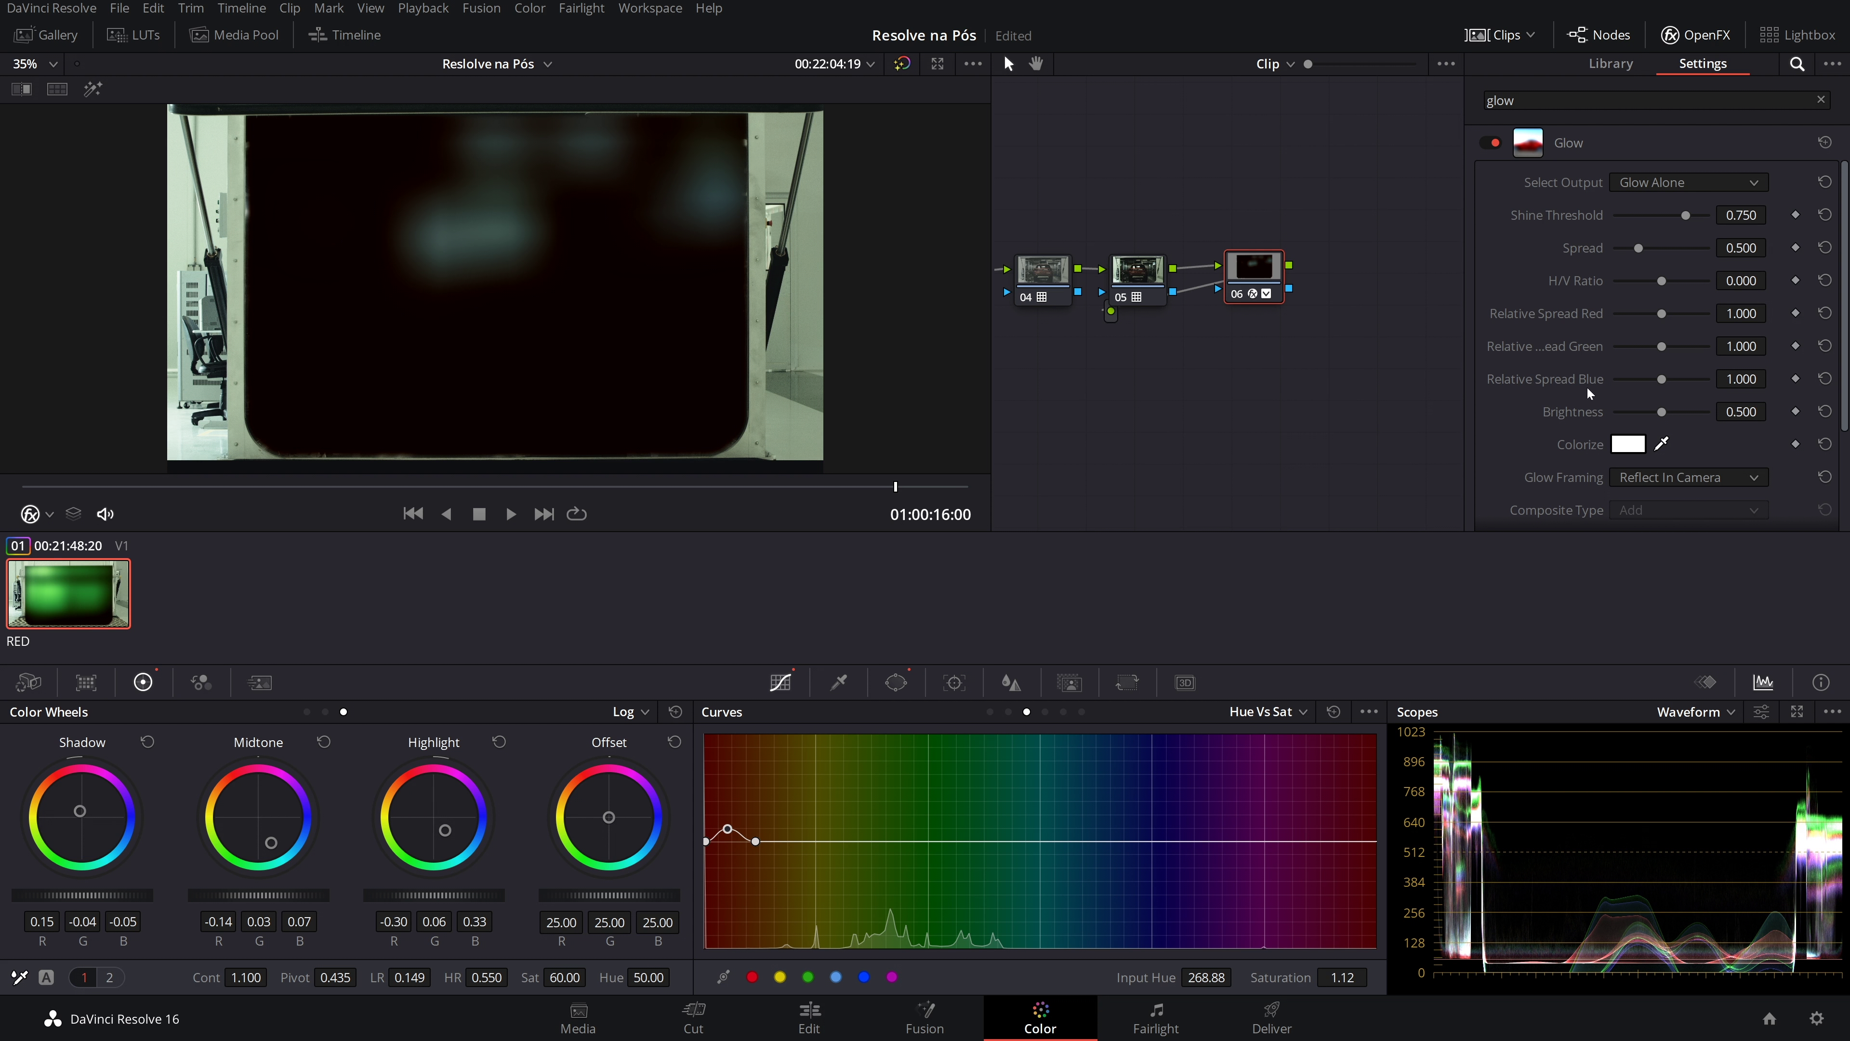
Set Shine Threshold to 0.350 and Spread to 0.593, trying Colorize tints but keeping white
{"action": "mouse_move", "coordinate": [1688, 214]}
{"action": "left_mouse_down"}
{"action": "mouse_move", "coordinate": [1651, 213]}
{"action": "mouse_move", "coordinate": [1641, 248]}
{"action": "left_mouse_up"}
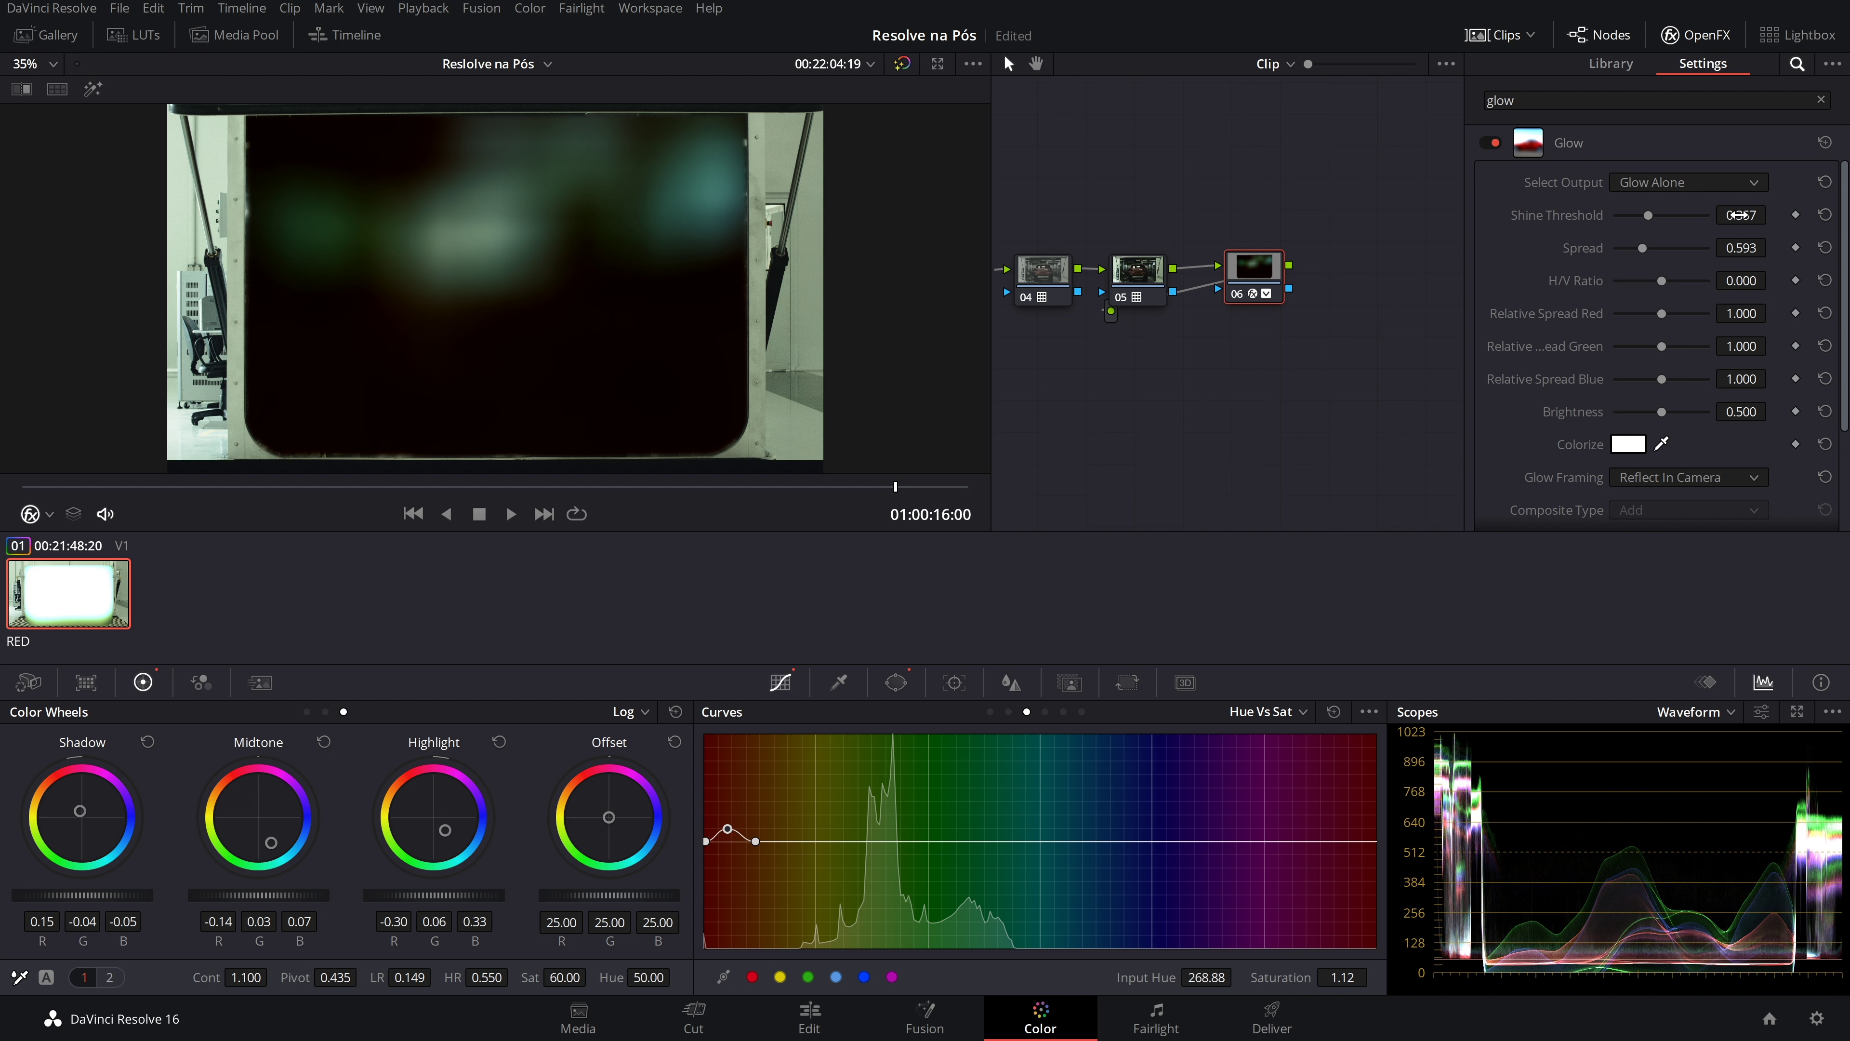
{"action": "left_click_drag", "start_coordinate": [1772, 214], "coordinate": [1772, 213]}
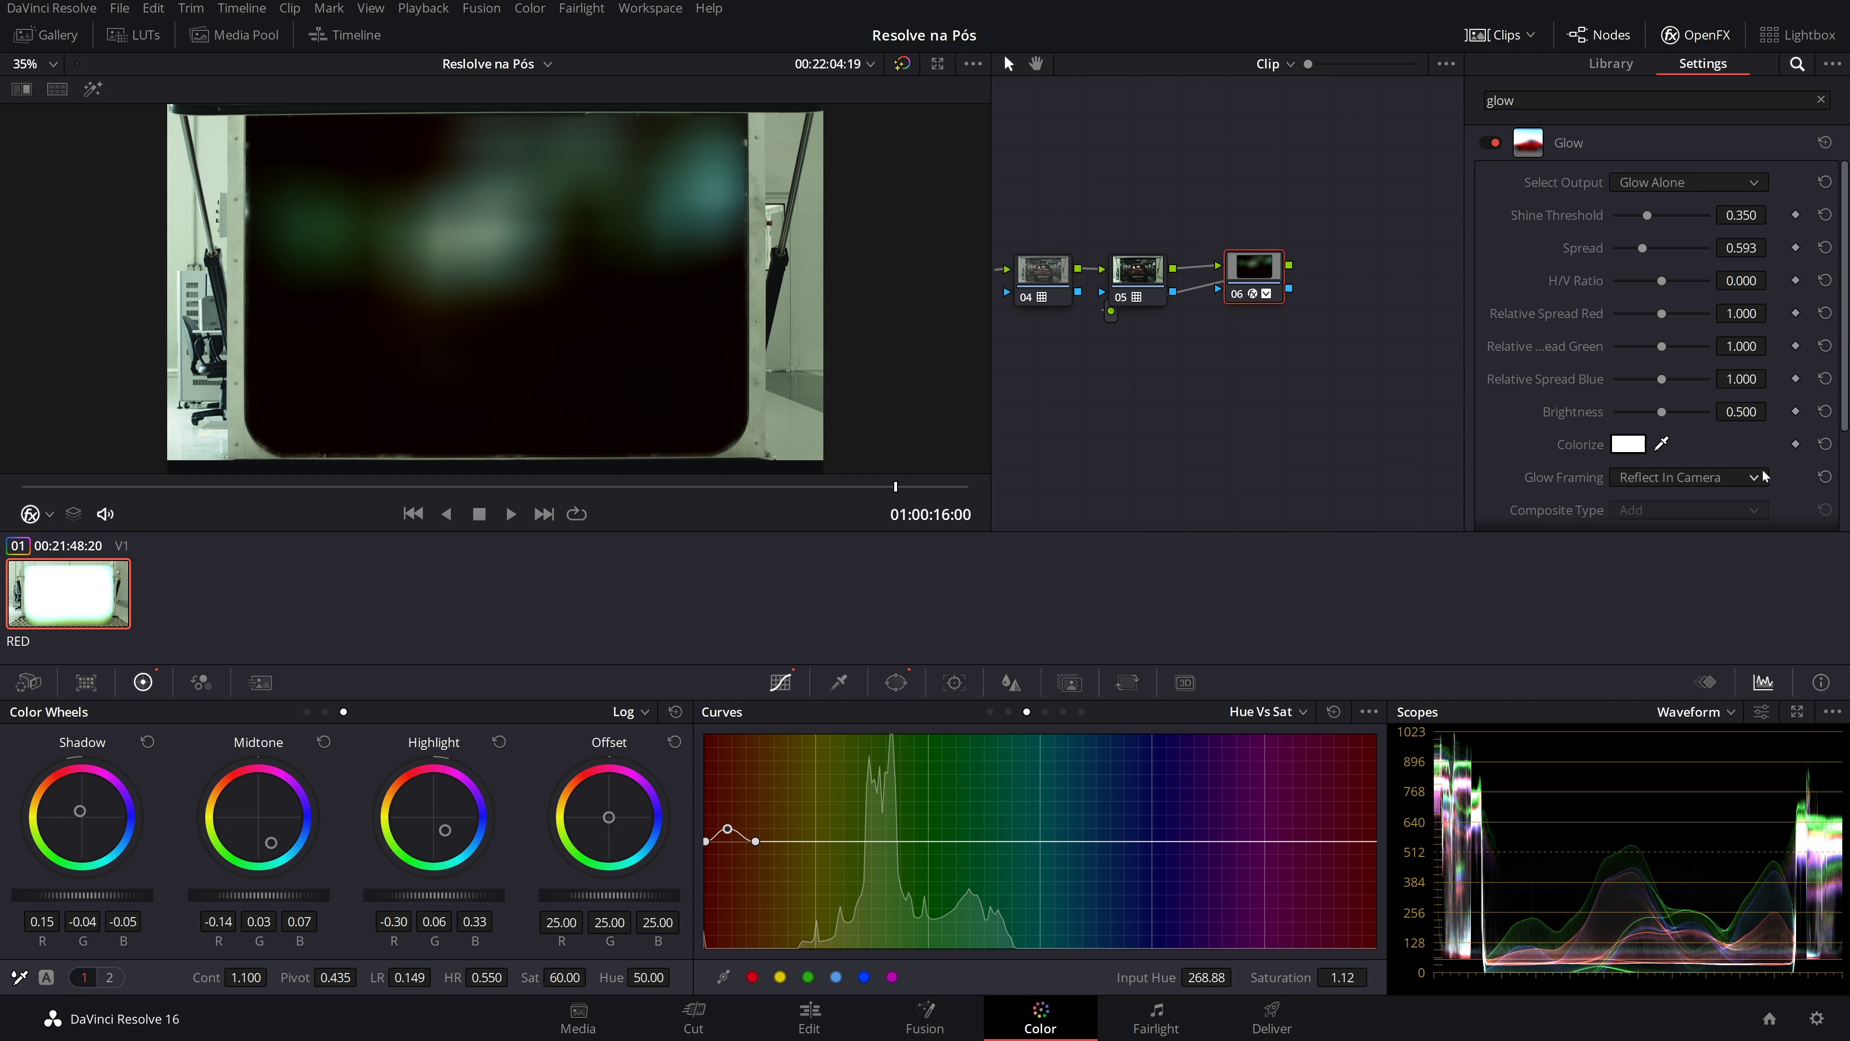
{"action": "left_click", "coordinate": [1628, 444]}
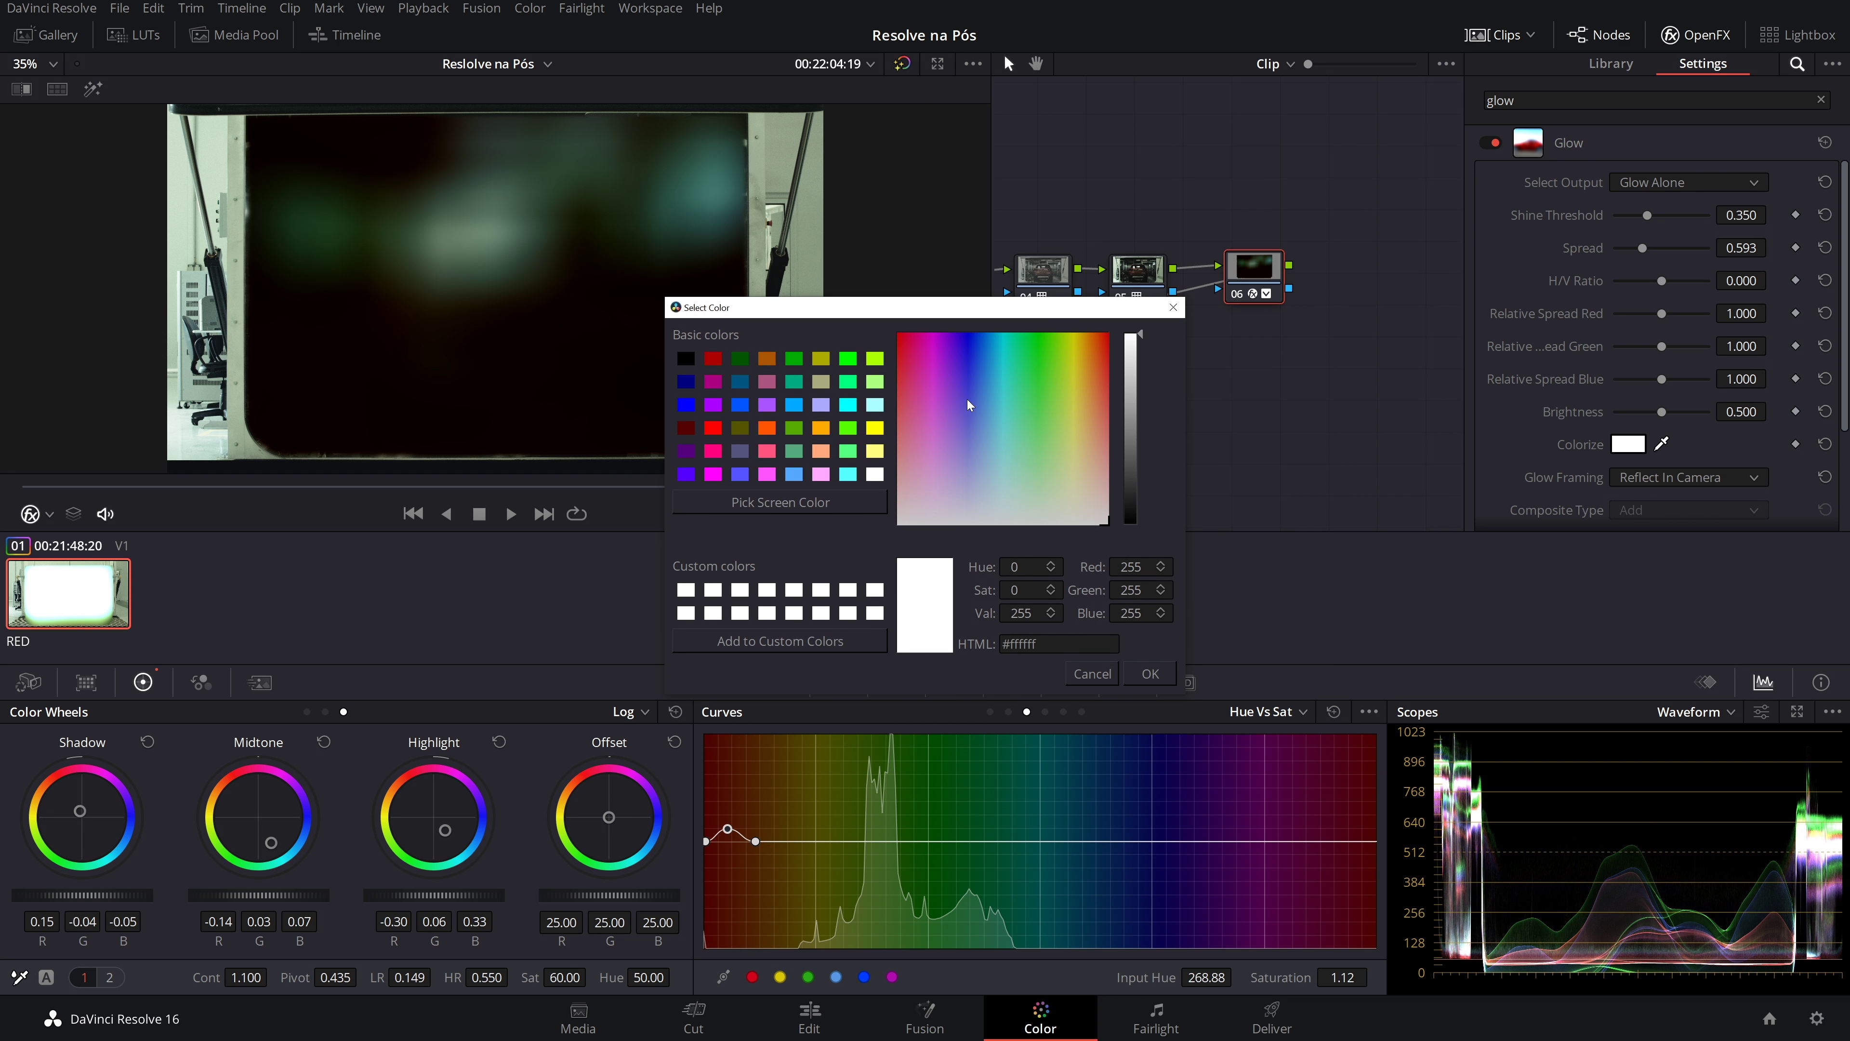
{"action": "mouse_move", "coordinate": [968, 399]}
{"action": "left_mouse_down"}
{"action": "mouse_move", "coordinate": [1106, 349]}
{"action": "mouse_move", "coordinate": [976, 339]}
{"action": "left_mouse_up"}
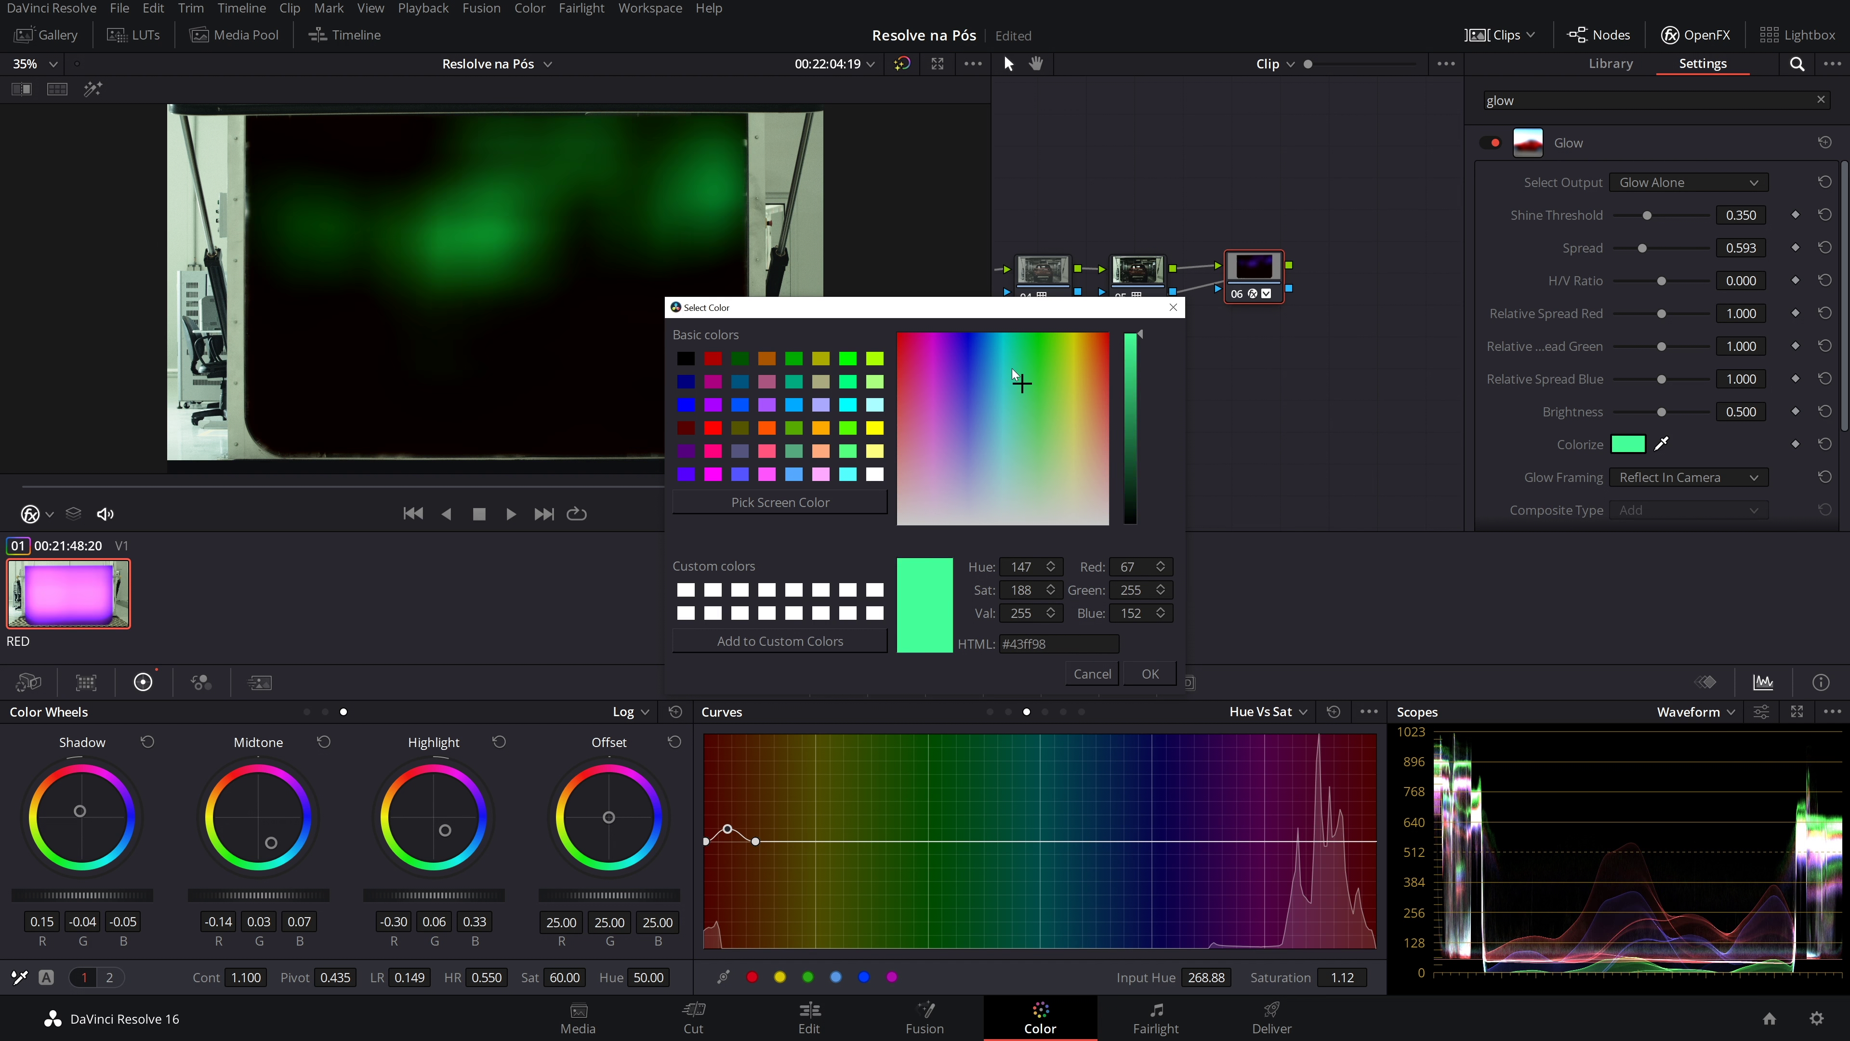
{"action": "mouse_move", "coordinate": [1016, 404]}
{"action": "left_mouse_down"}
{"action": "mouse_move", "coordinate": [1046, 438]}
{"action": "mouse_move", "coordinate": [953, 382]}
{"action": "left_mouse_up"}
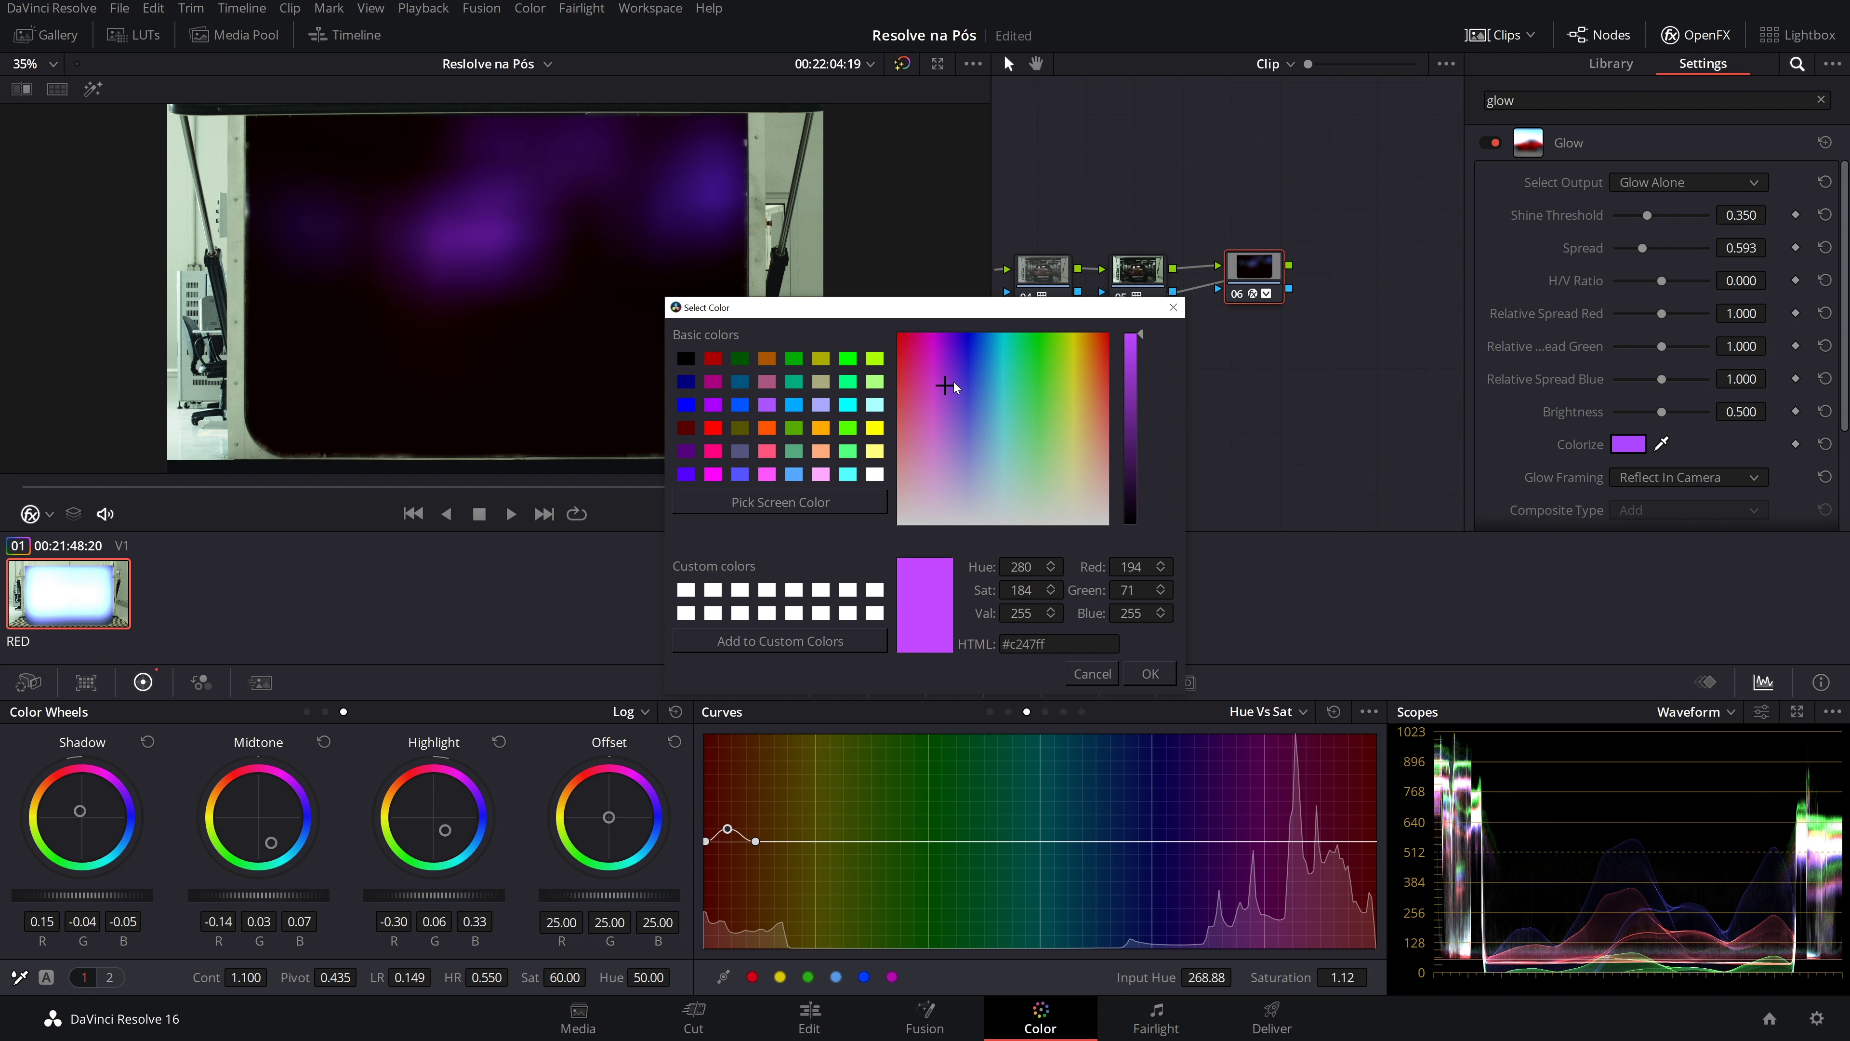
{"action": "left_click", "coordinate": [1115, 672]}
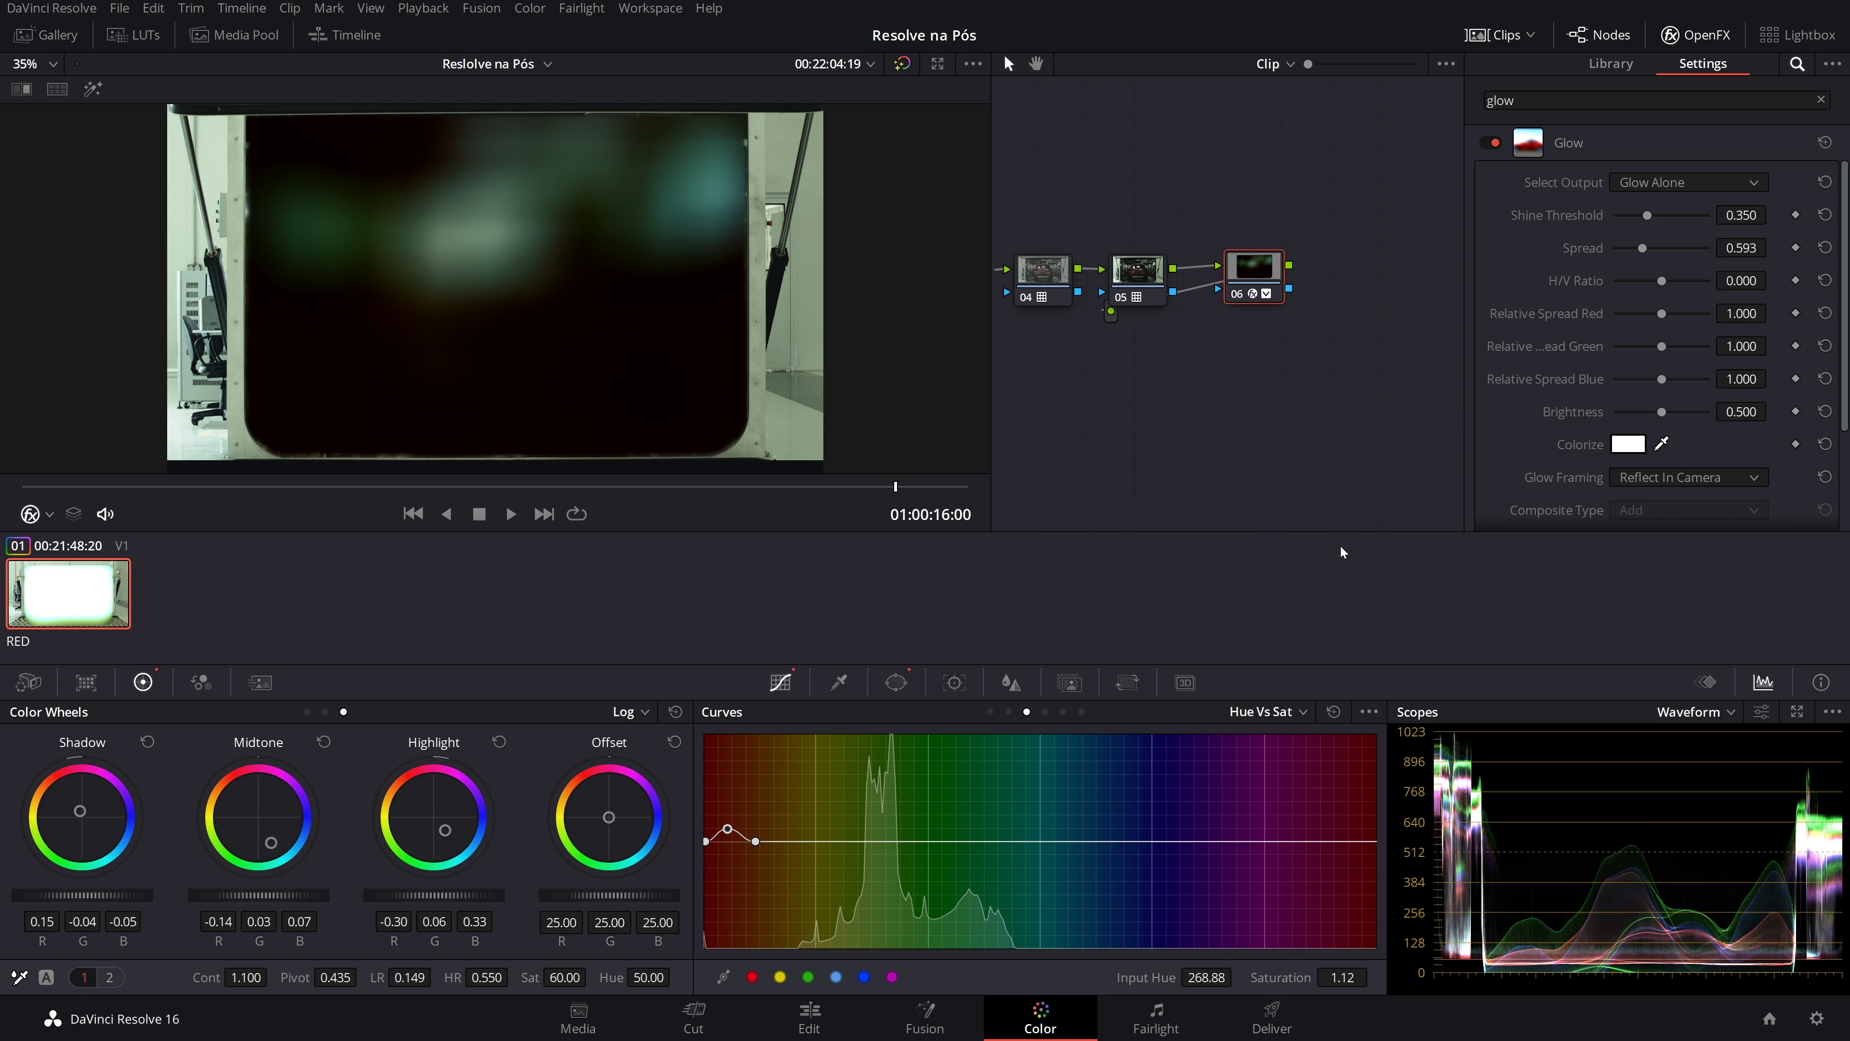
{"action": "left_click", "coordinate": [1682, 182]}
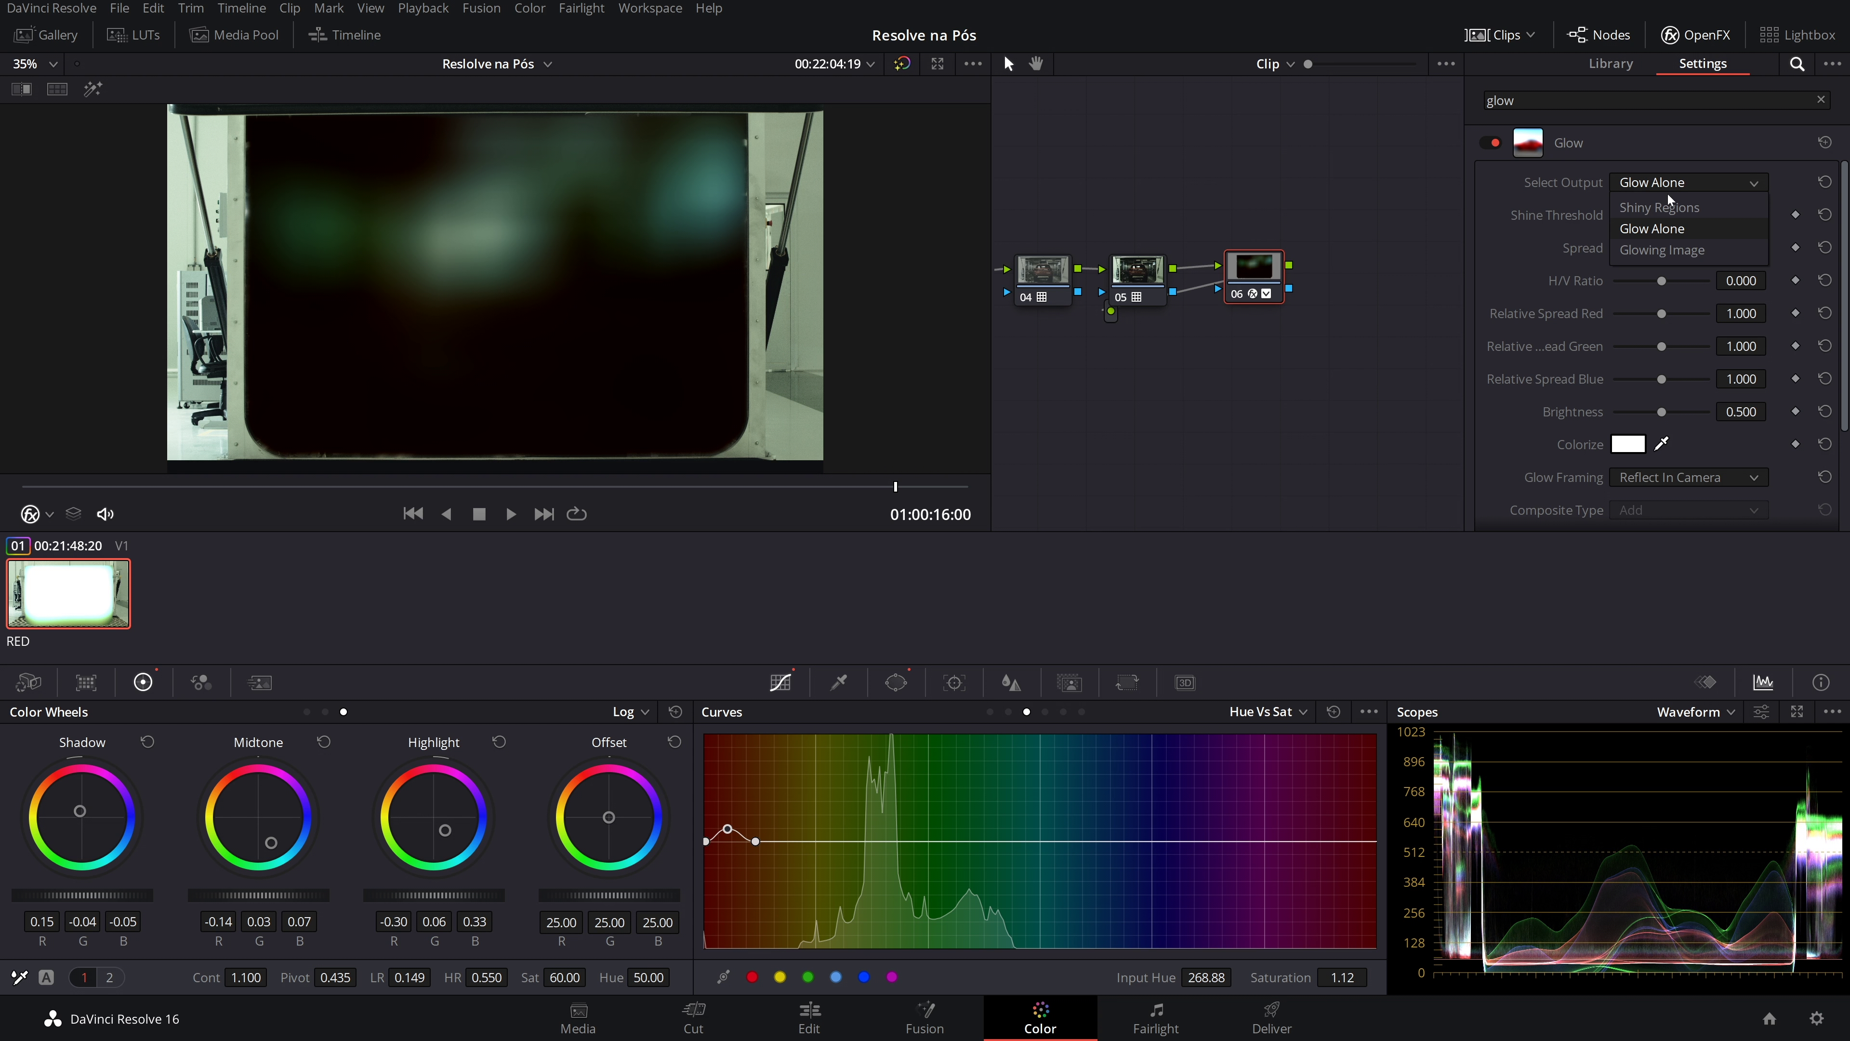
Output the Glowing Image, blend the glow in Screen mode, compare it on and off, and save
{"action": "left_click", "coordinate": [1653, 248]}
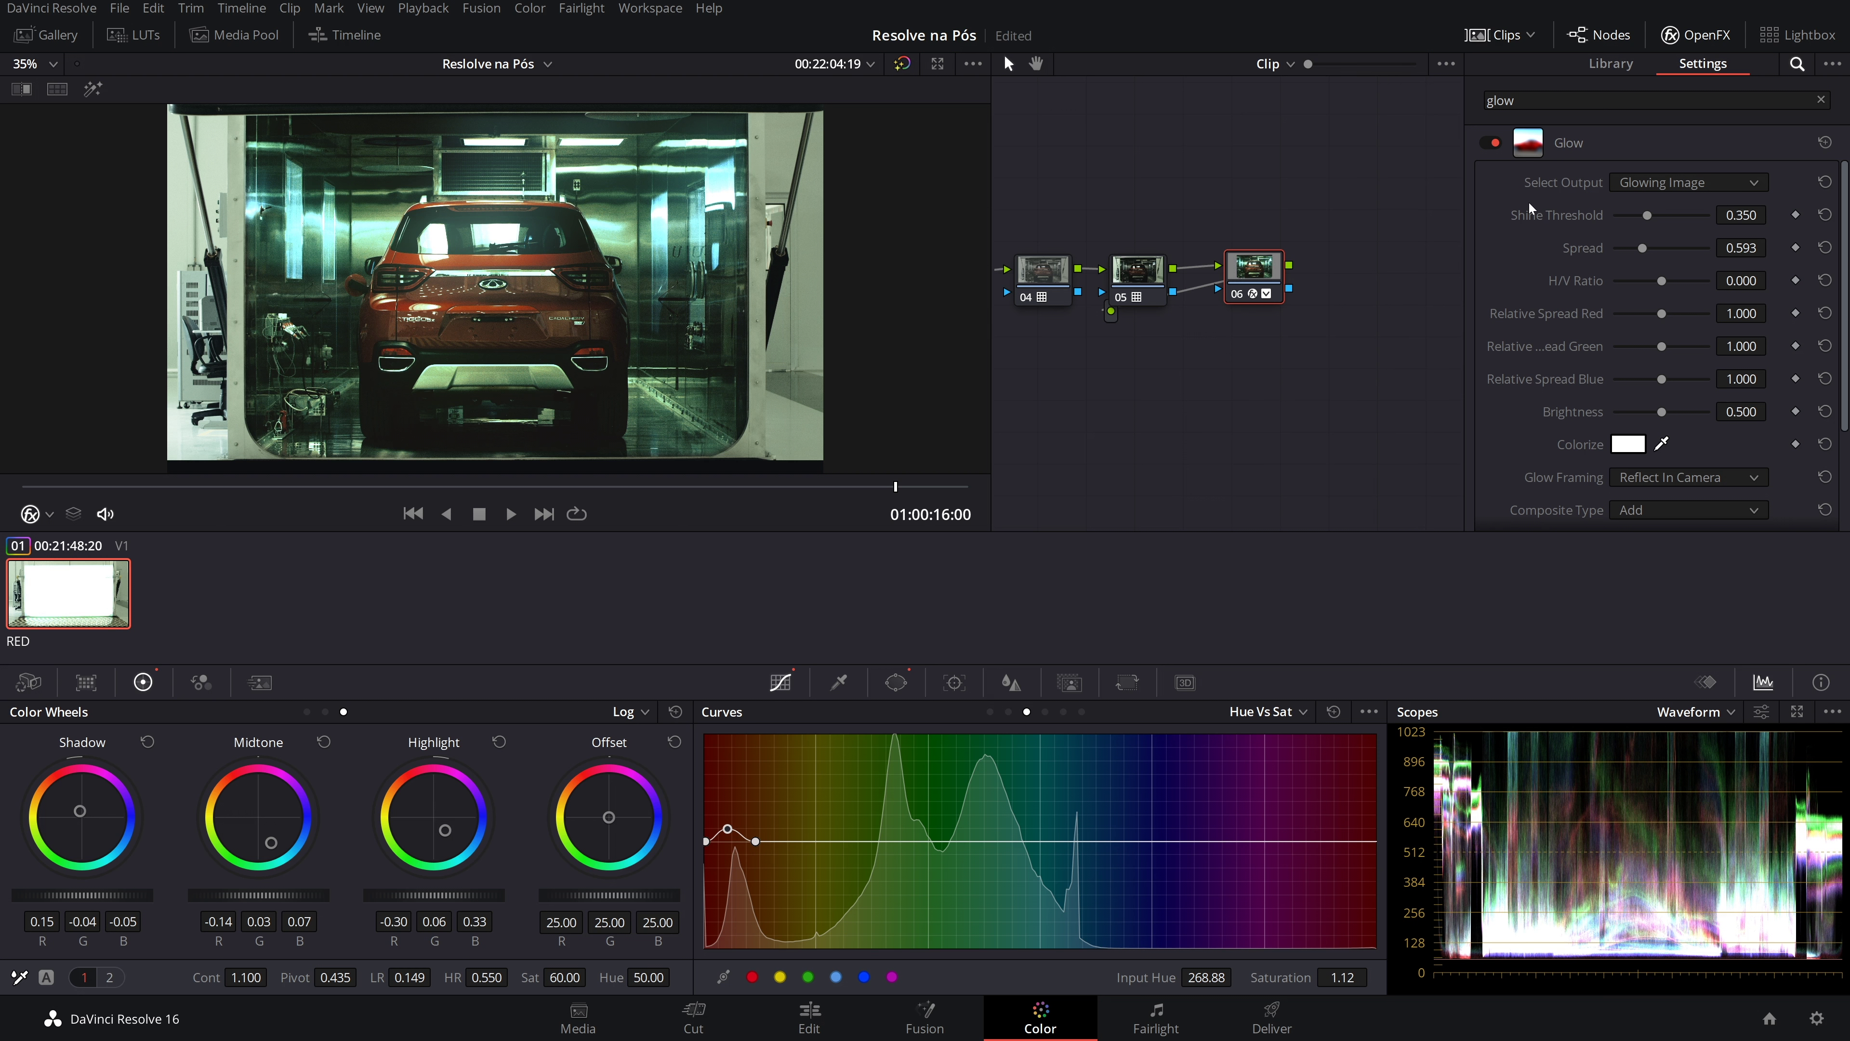
{"action": "left_click", "coordinate": [1502, 144]}
{"action": "left_click", "coordinate": [1498, 144]}
{"action": "left_click", "coordinate": [1496, 144]}
{"action": "left_click", "coordinate": [1493, 144]}
{"action": "left_click", "coordinate": [1655, 510]}
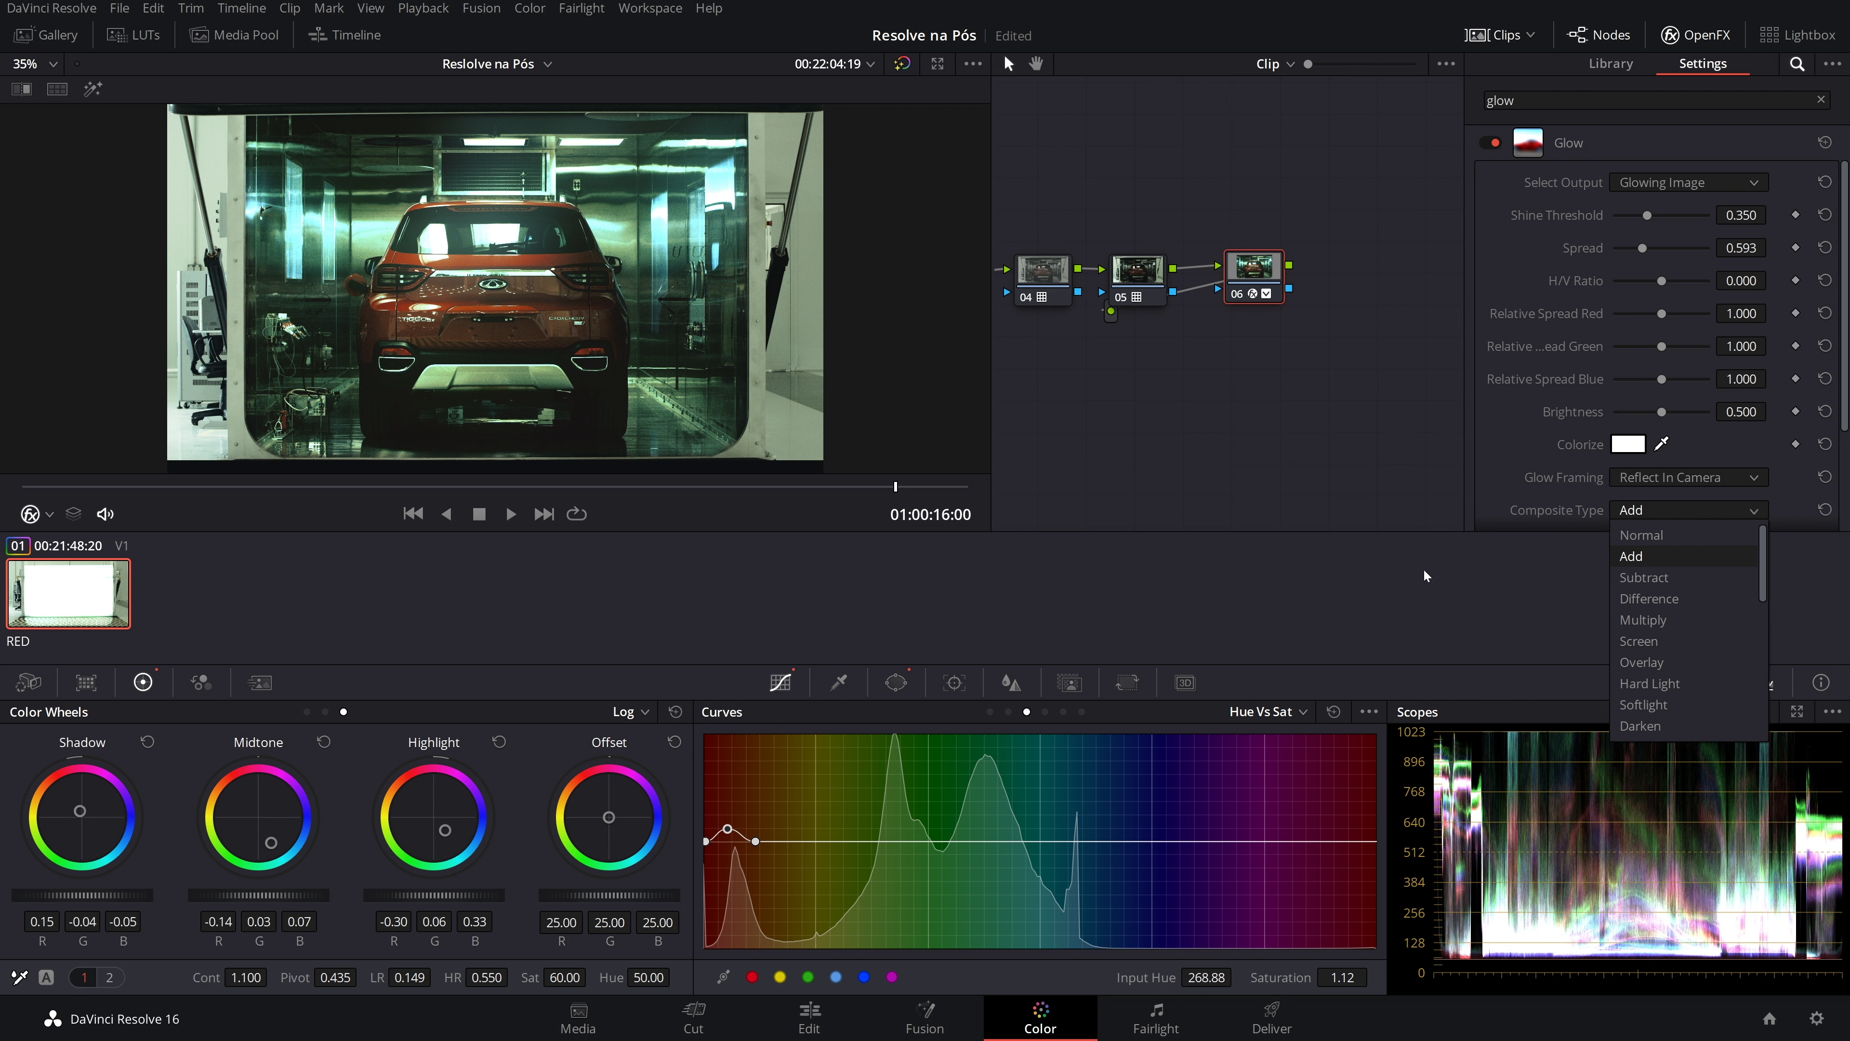
{"action": "left_click", "coordinate": [1681, 641]}
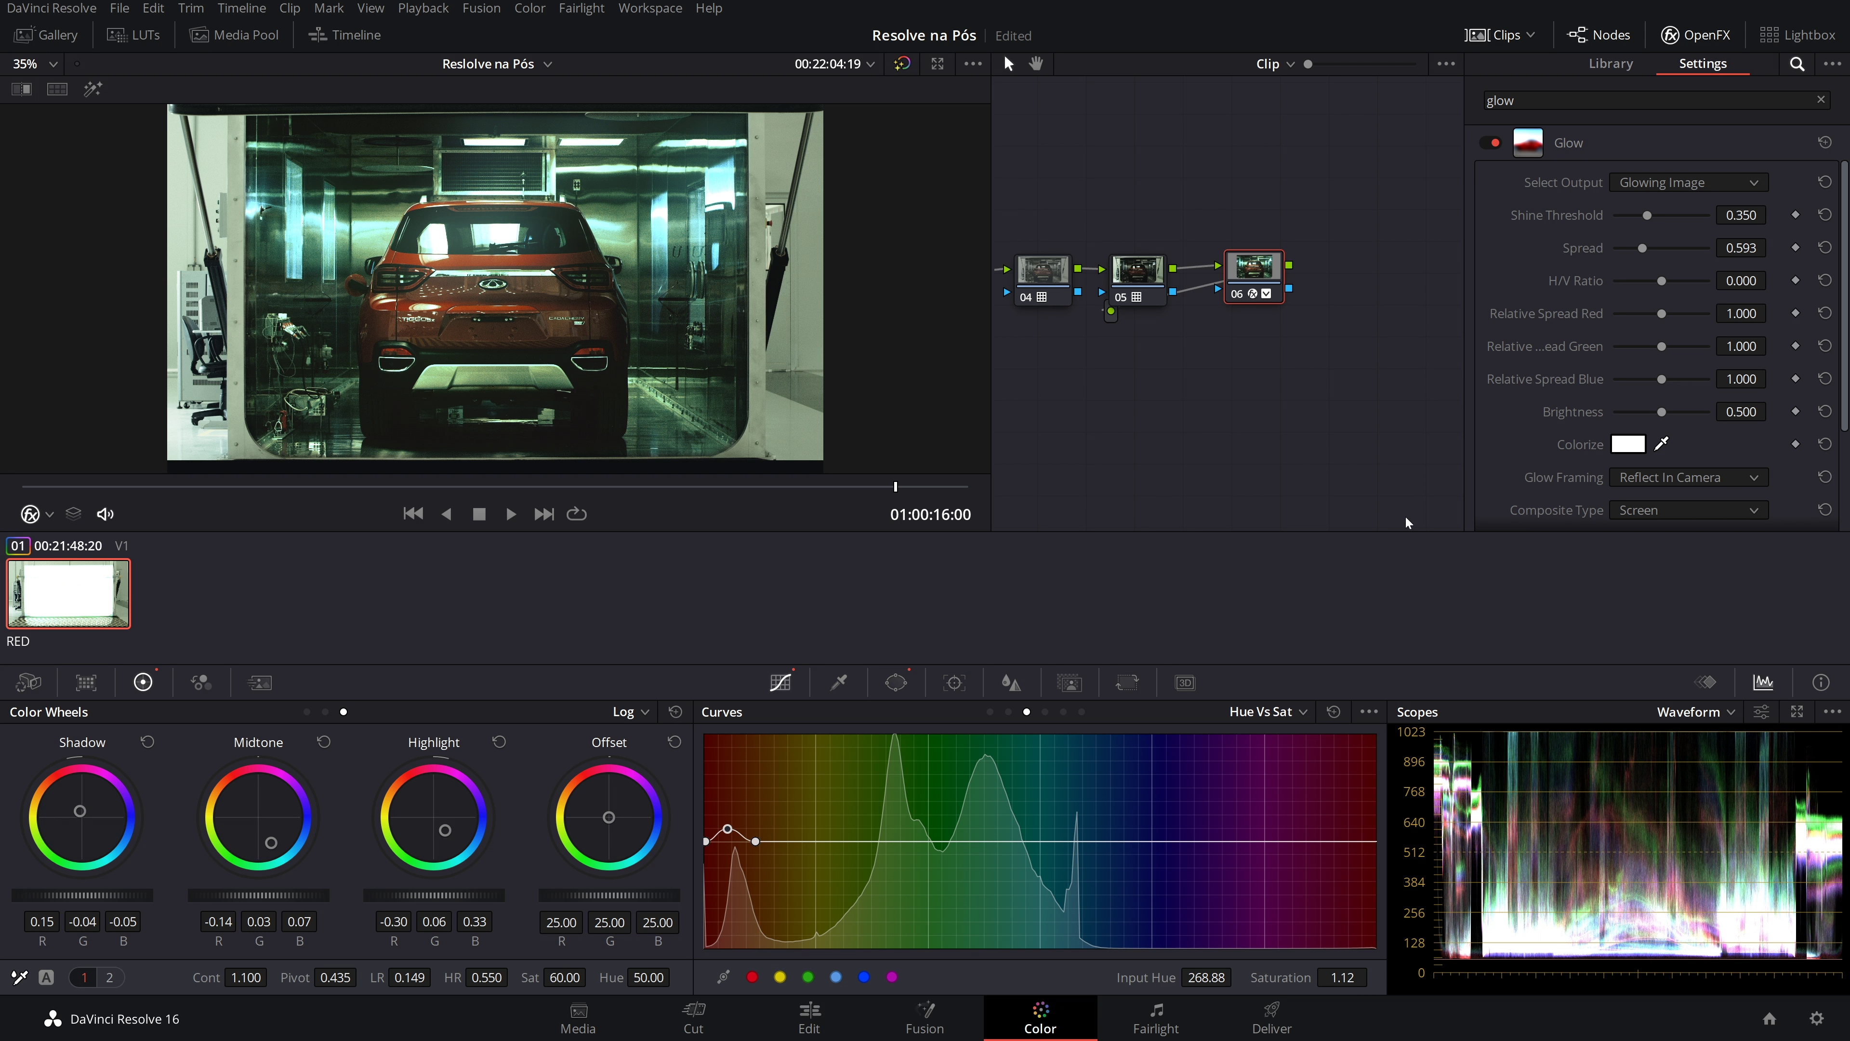
{"action": "left_click", "coordinate": [1496, 146]}
{"action": "left_click", "coordinate": [1496, 146]}
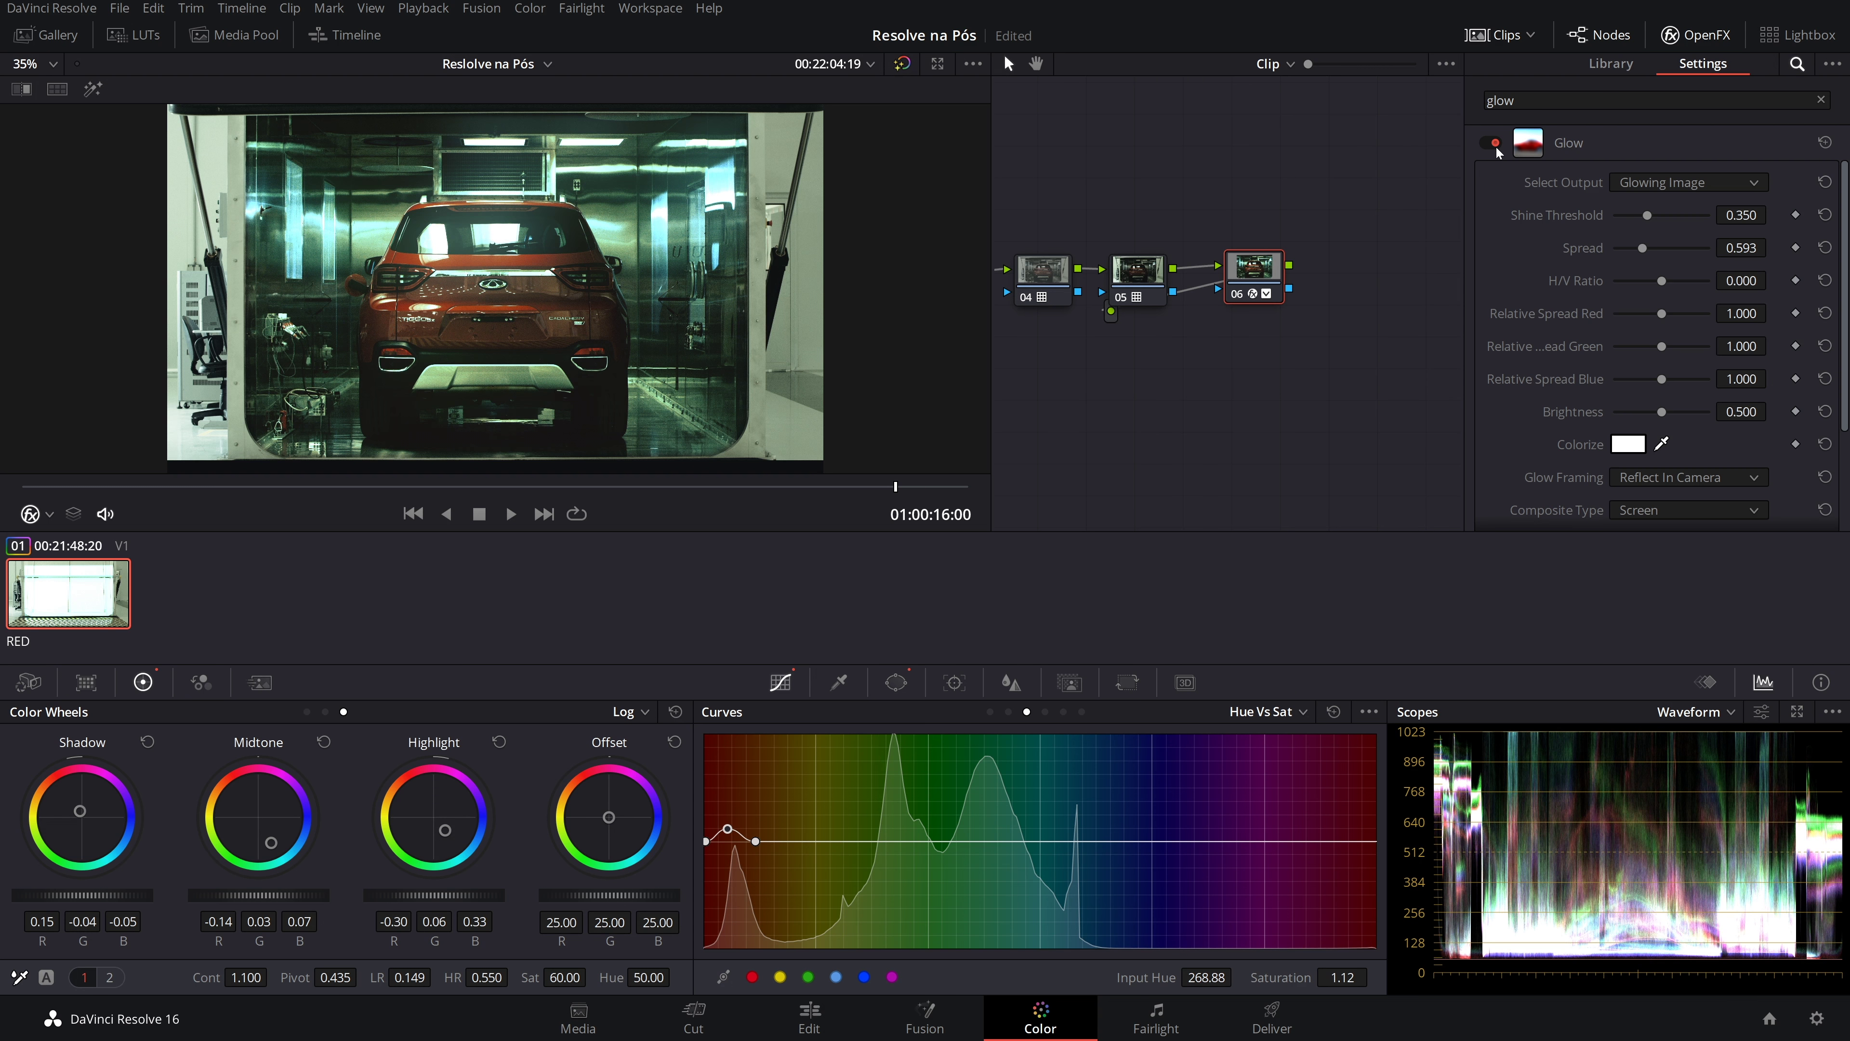
{"action": "left_click", "coordinate": [1496, 146]}
{"action": "left_click", "coordinate": [1496, 146]}
{"action": "key", "text": "ctrl+s"}
Reduce the glow's Relative Spread Green to 0.755, compare the glow on and off, and save
{"action": "mouse_move", "coordinate": [1662, 347]}
{"action": "left_mouse_down"}
{"action": "mouse_move", "coordinate": [1624, 347]}
{"action": "mouse_move", "coordinate": [1652, 355]}
{"action": "left_mouse_up"}
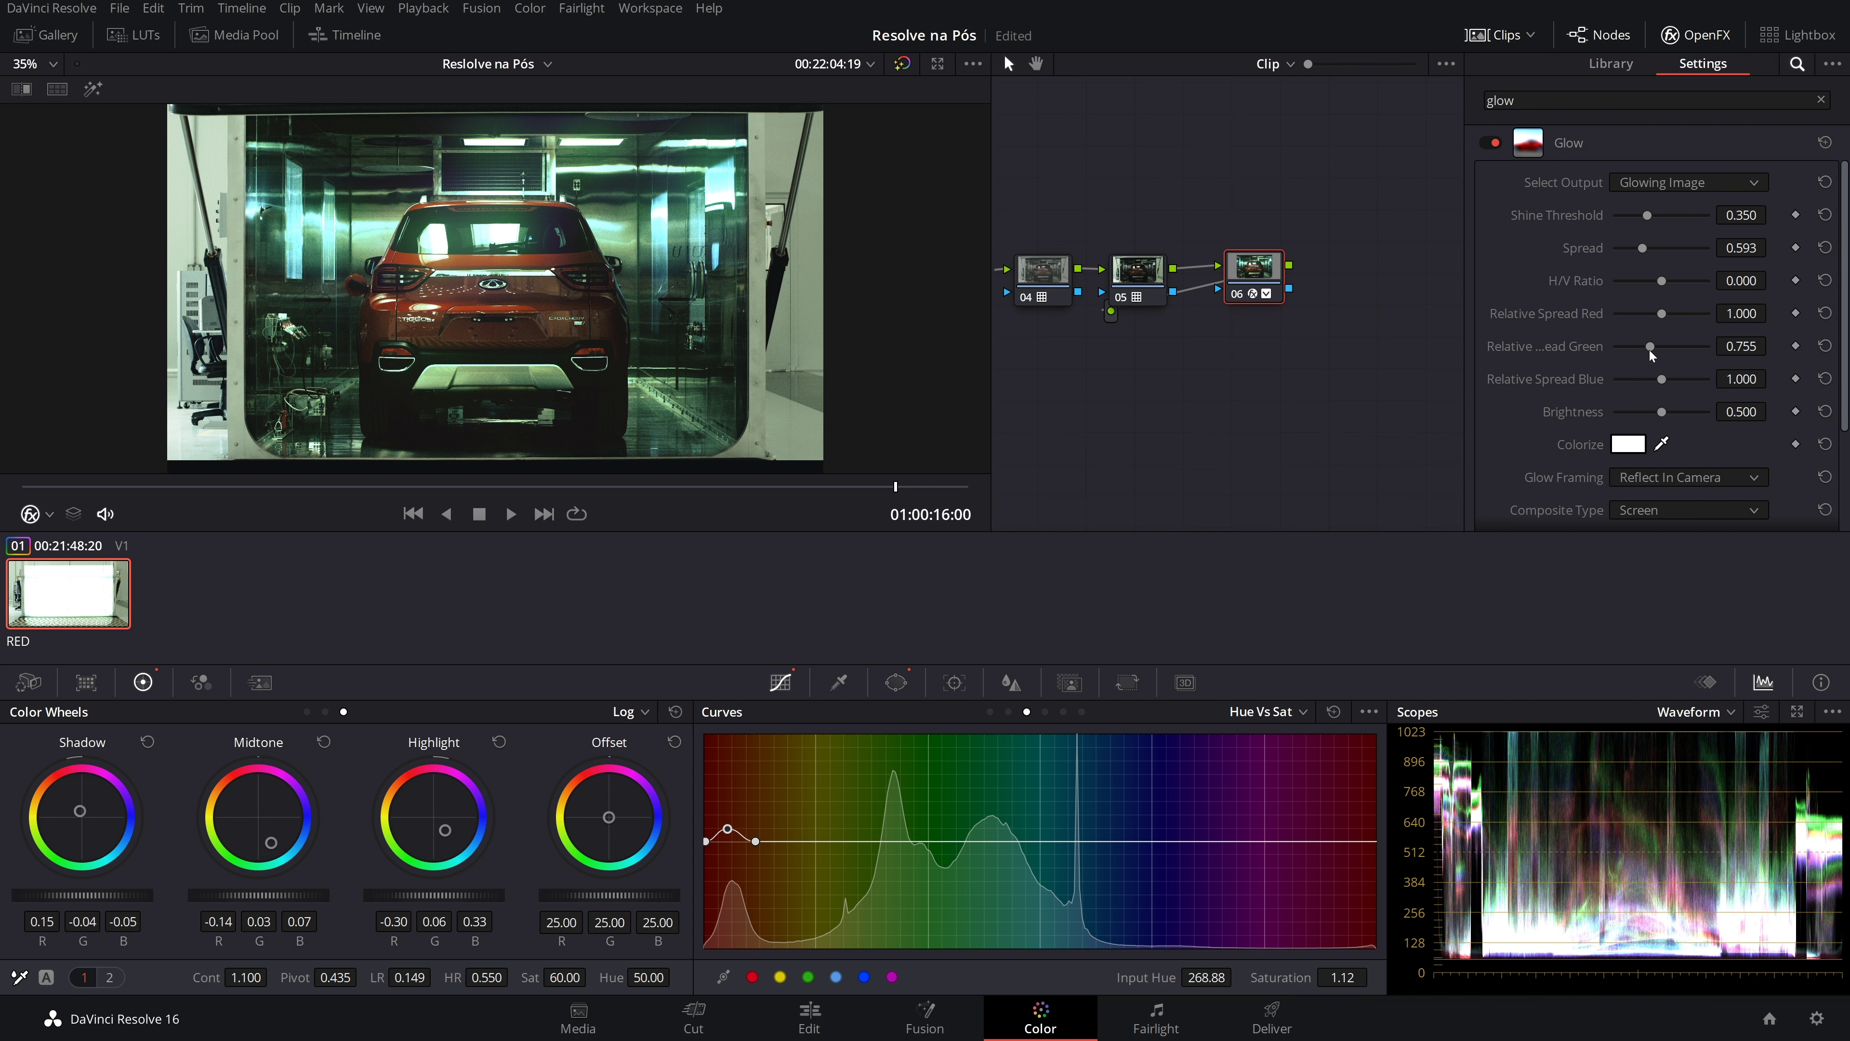
{"action": "key", "text": "ctrl+s"}
{"action": "left_click", "coordinate": [1491, 143]}
{"action": "left_click", "coordinate": [1492, 142]}
{"action": "left_click", "coordinate": [1494, 142]}
{"action": "left_click", "coordinate": [1491, 143]}
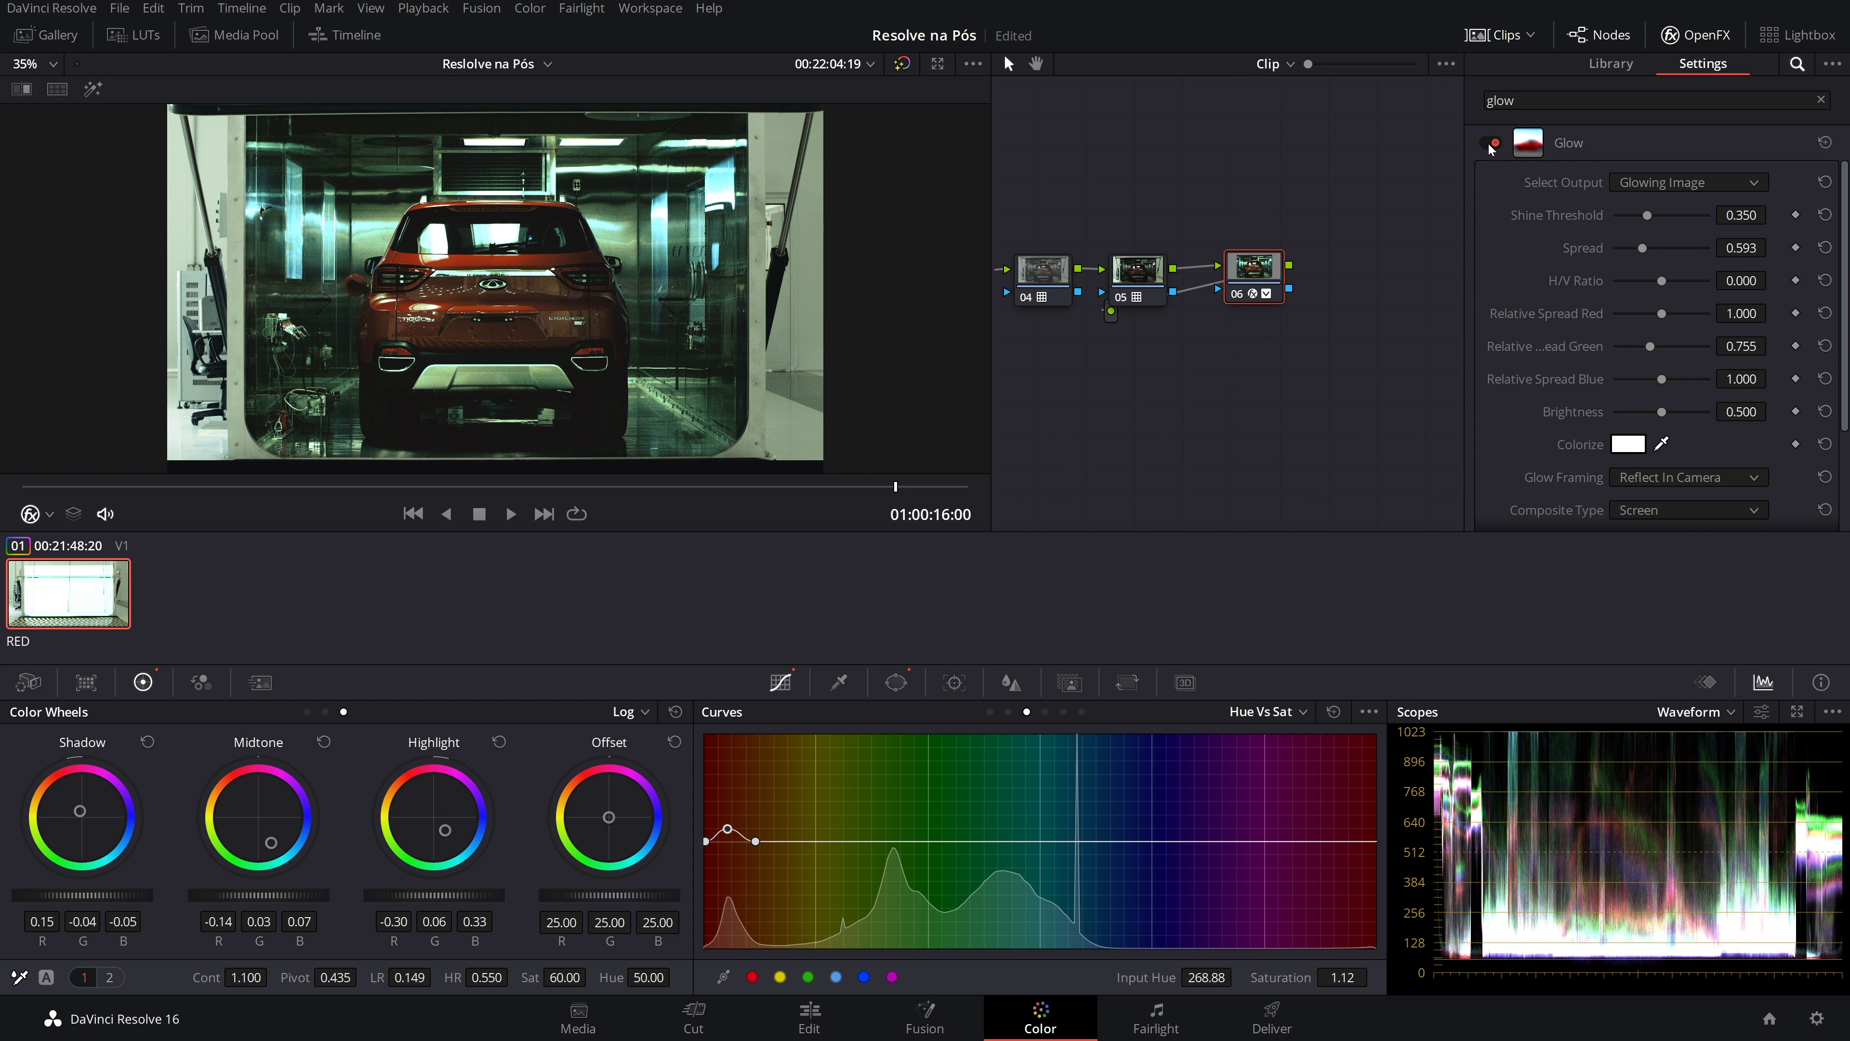
{"action": "left_click", "coordinate": [1490, 142]}
{"action": "left_click", "coordinate": [1490, 144]}
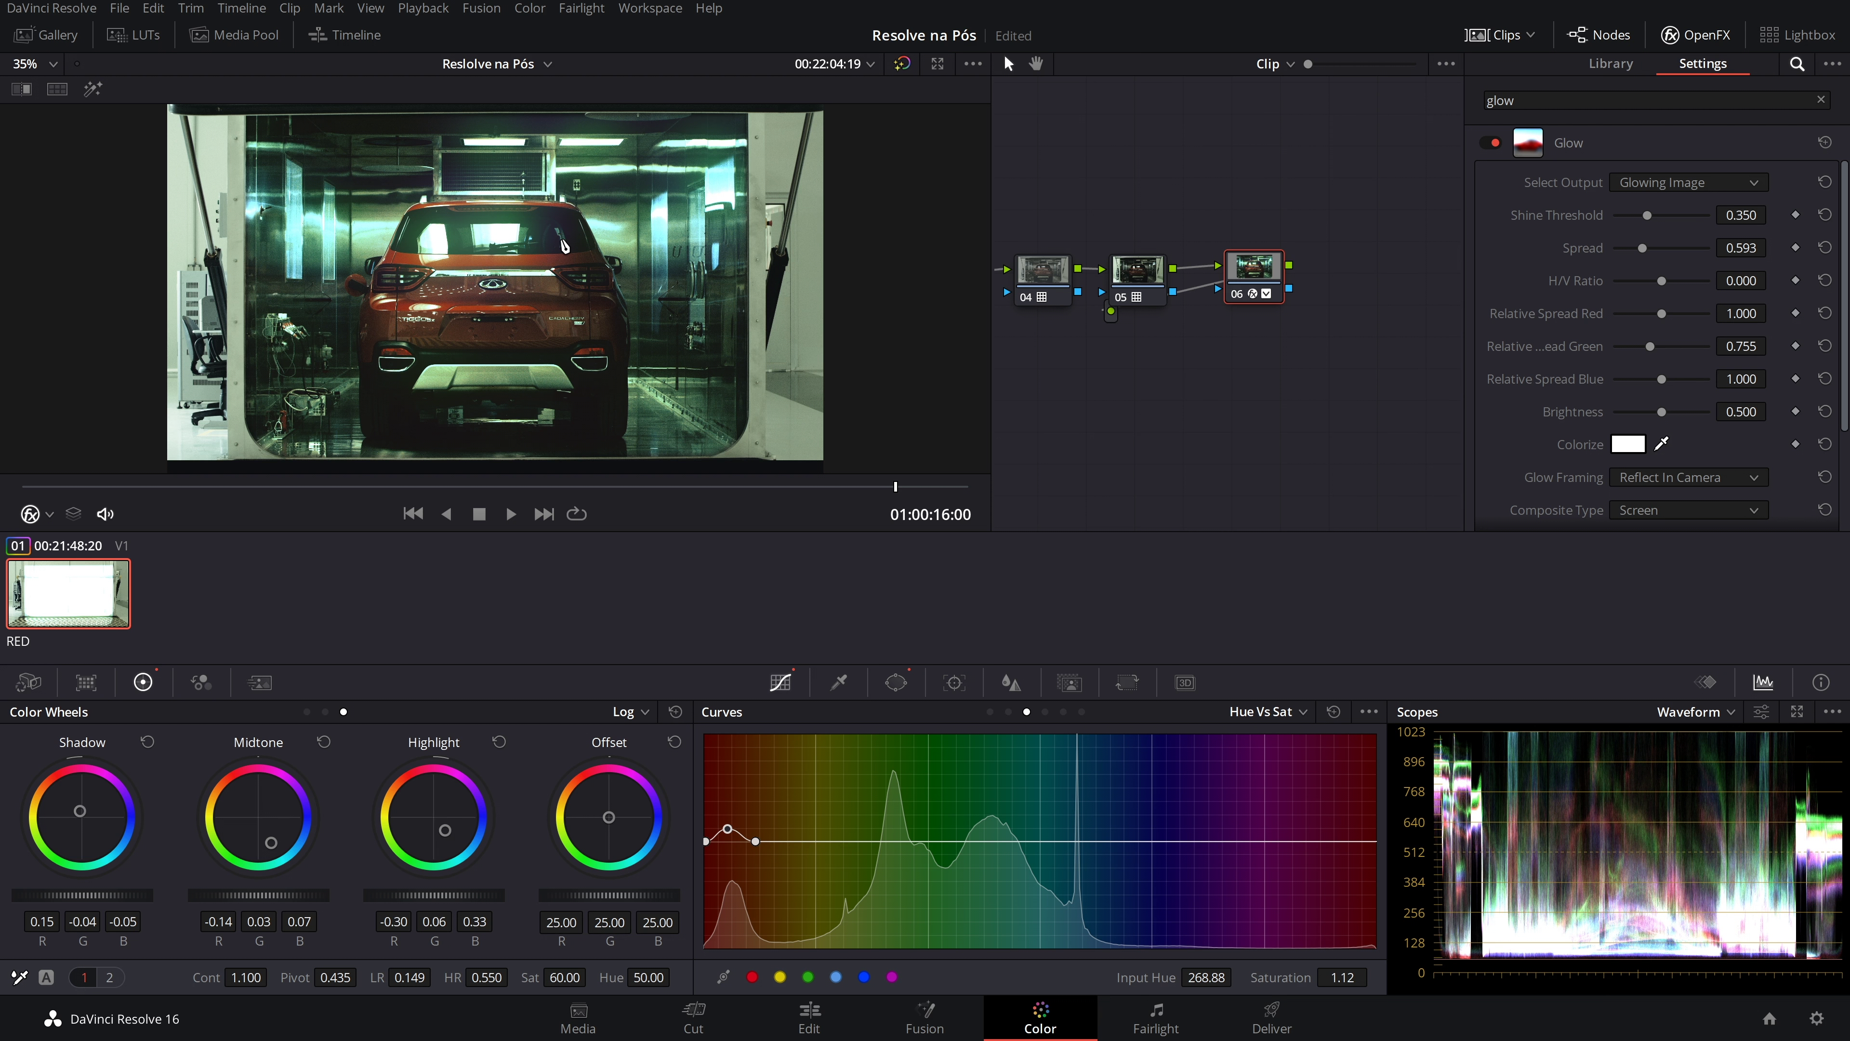
{"action": "key", "text": "ctrl+s"}
Preview orange and other Colorize tints, then cancel to keep the glow white
{"action": "left_click", "coordinate": [1628, 443]}
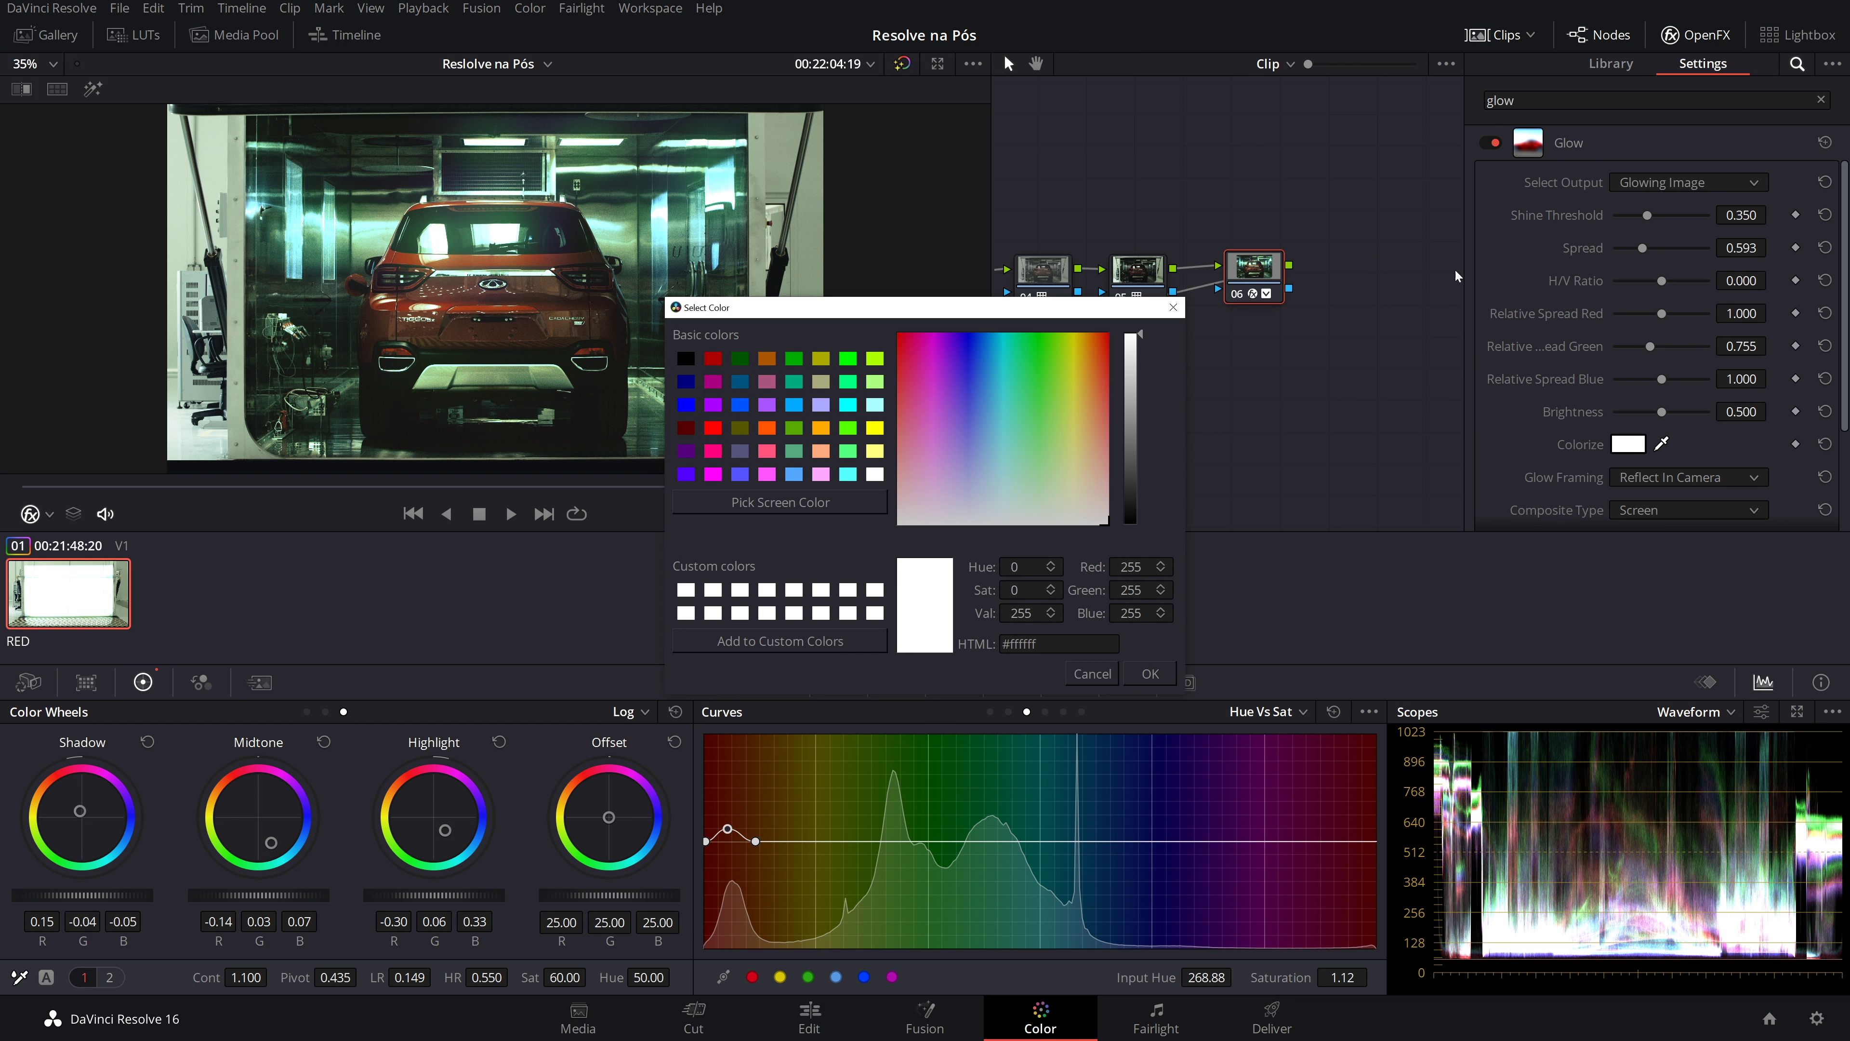
{"action": "left_click", "coordinate": [762, 357]}
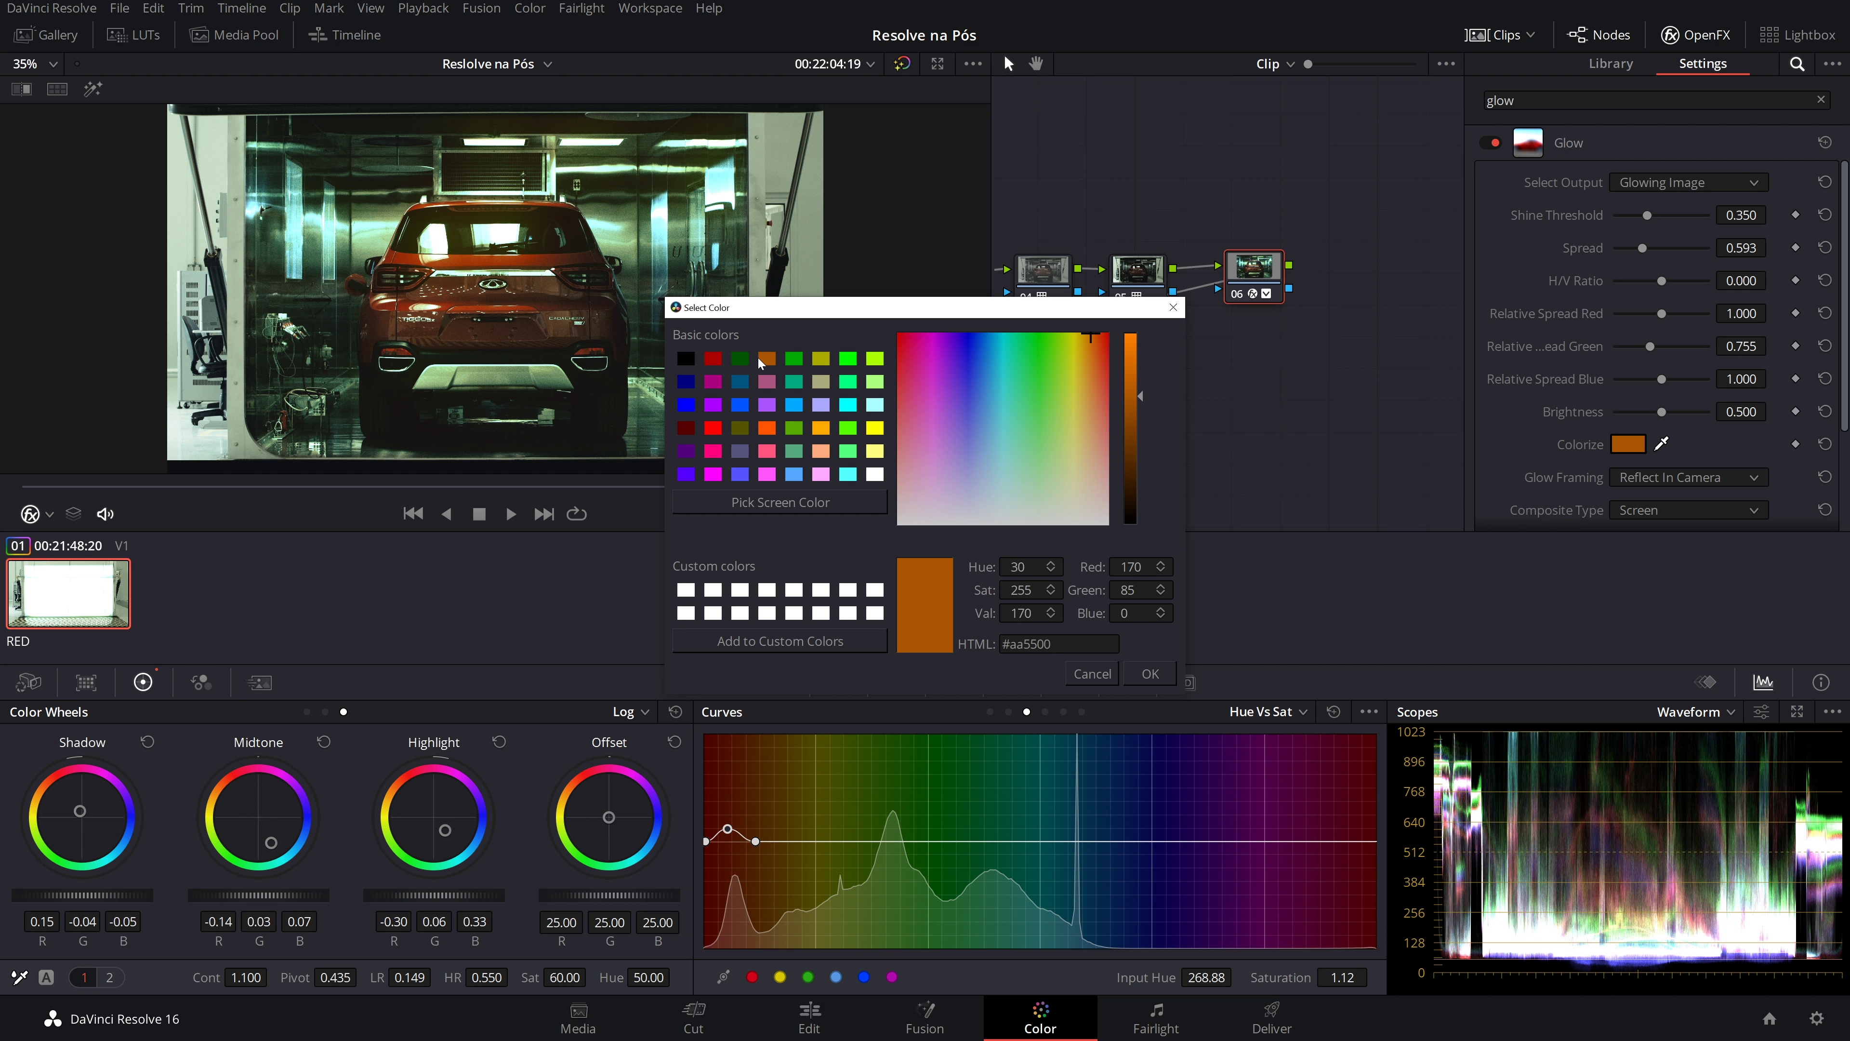
{"action": "left_click", "coordinate": [1081, 446]}
{"action": "mouse_move", "coordinate": [1070, 474]}
{"action": "left_mouse_down"}
{"action": "mouse_move", "coordinate": [901, 452]}
{"action": "mouse_move", "coordinate": [1002, 440]}
{"action": "left_mouse_up"}
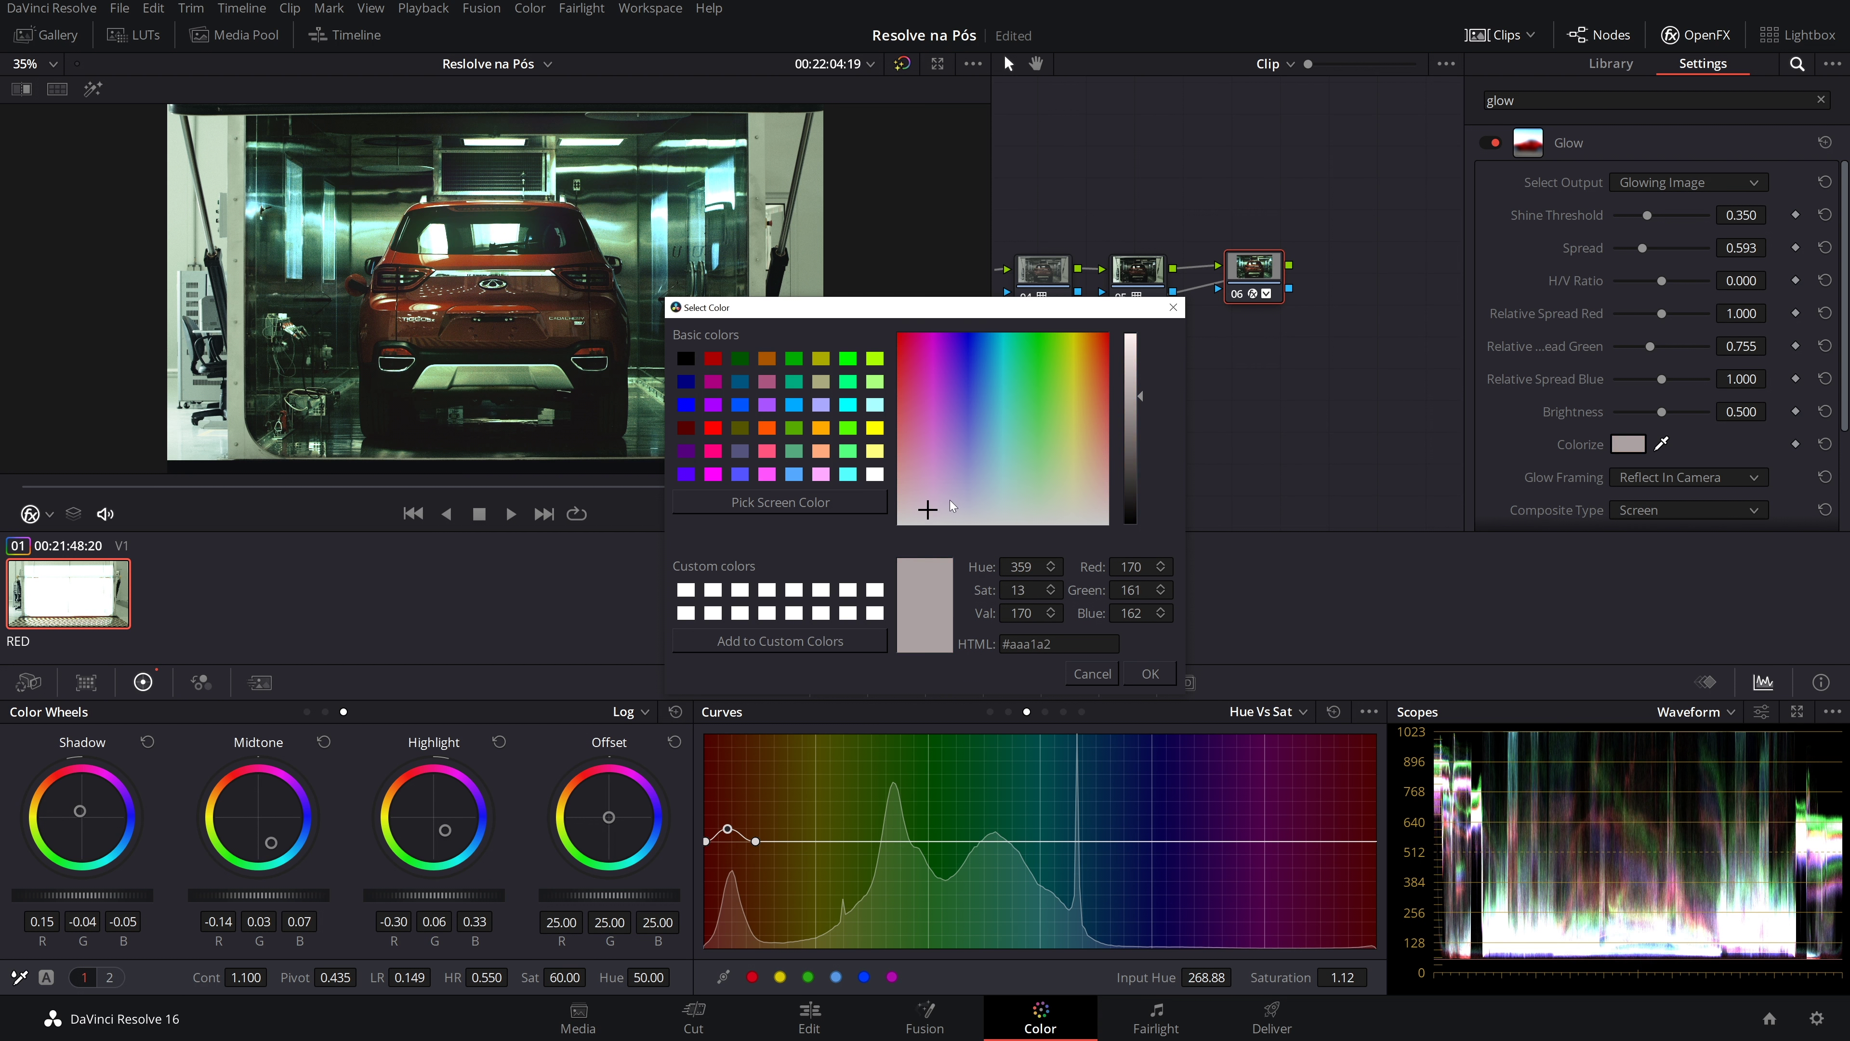
{"action": "left_click", "coordinate": [1092, 674]}
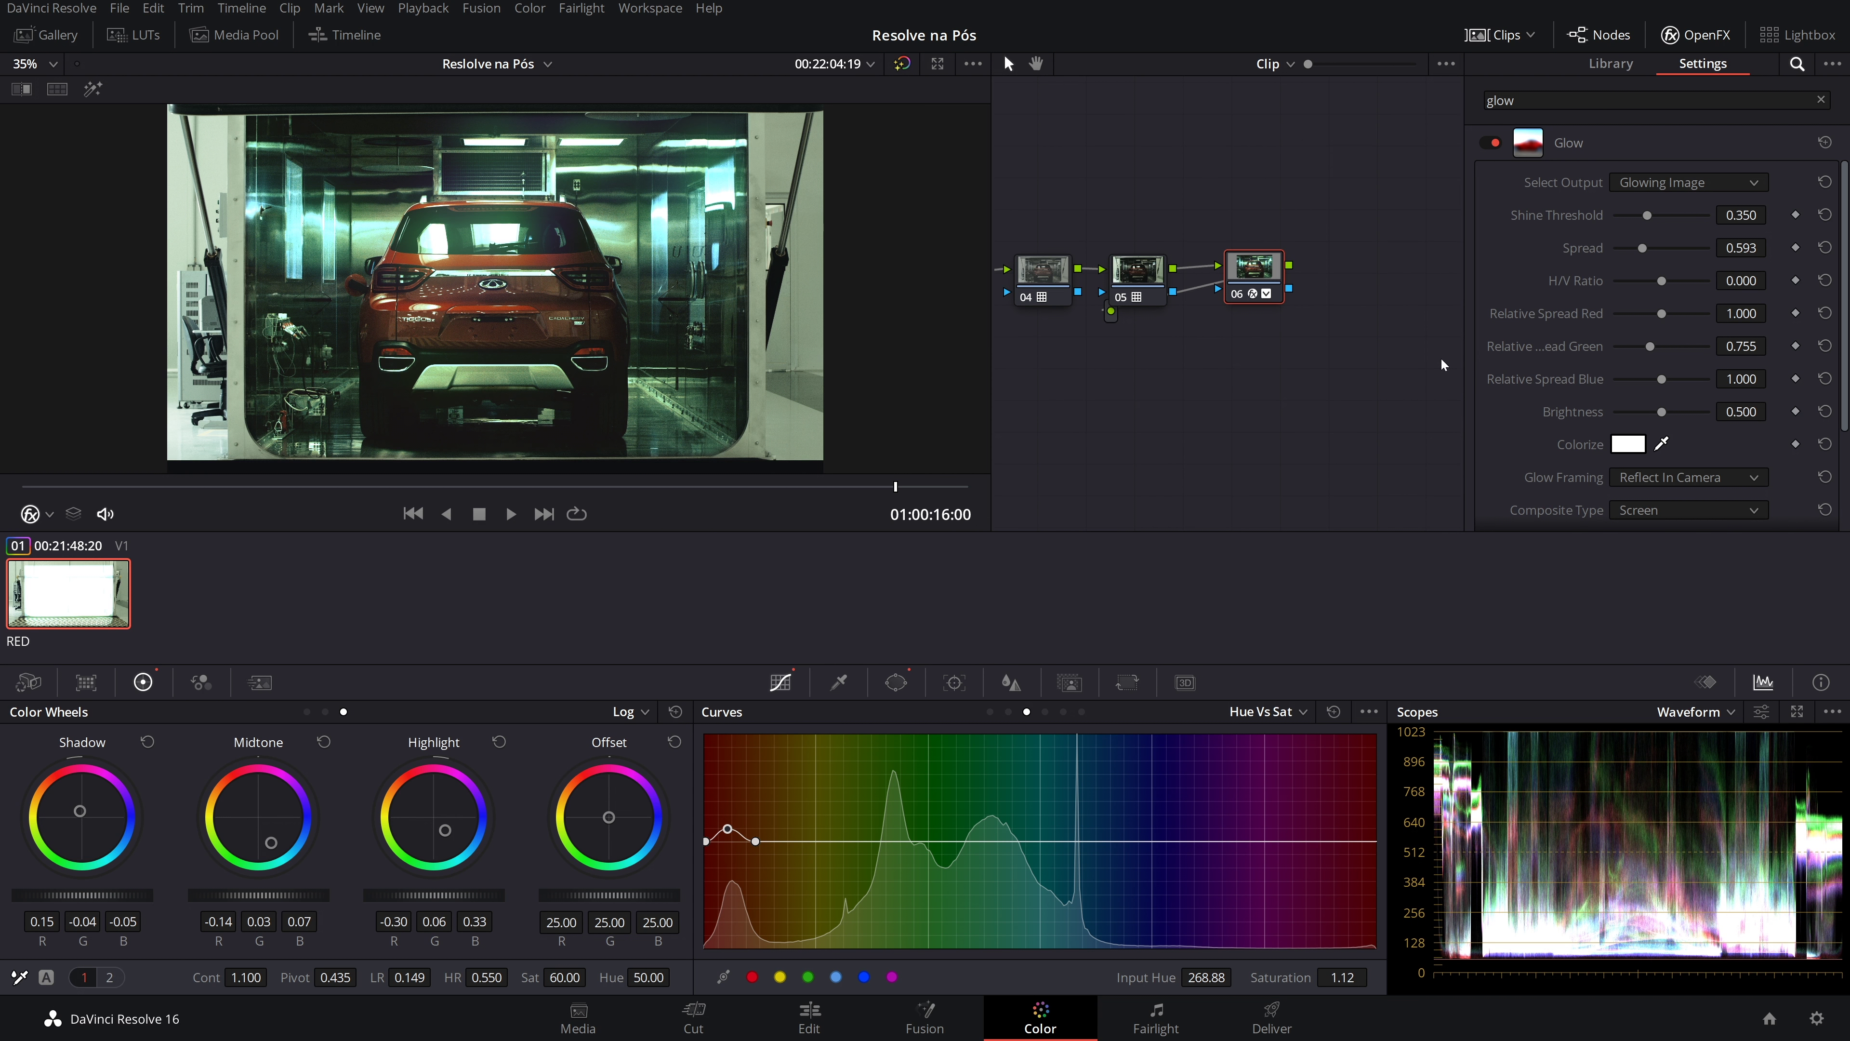
Raise the glow Brightness to 0.600 and Opacity to 0.55, comparing the glow on and off
{"action": "scroll", "coordinate": [1504, 361], "scroll_direction": "down", "scroll_amount": 2}
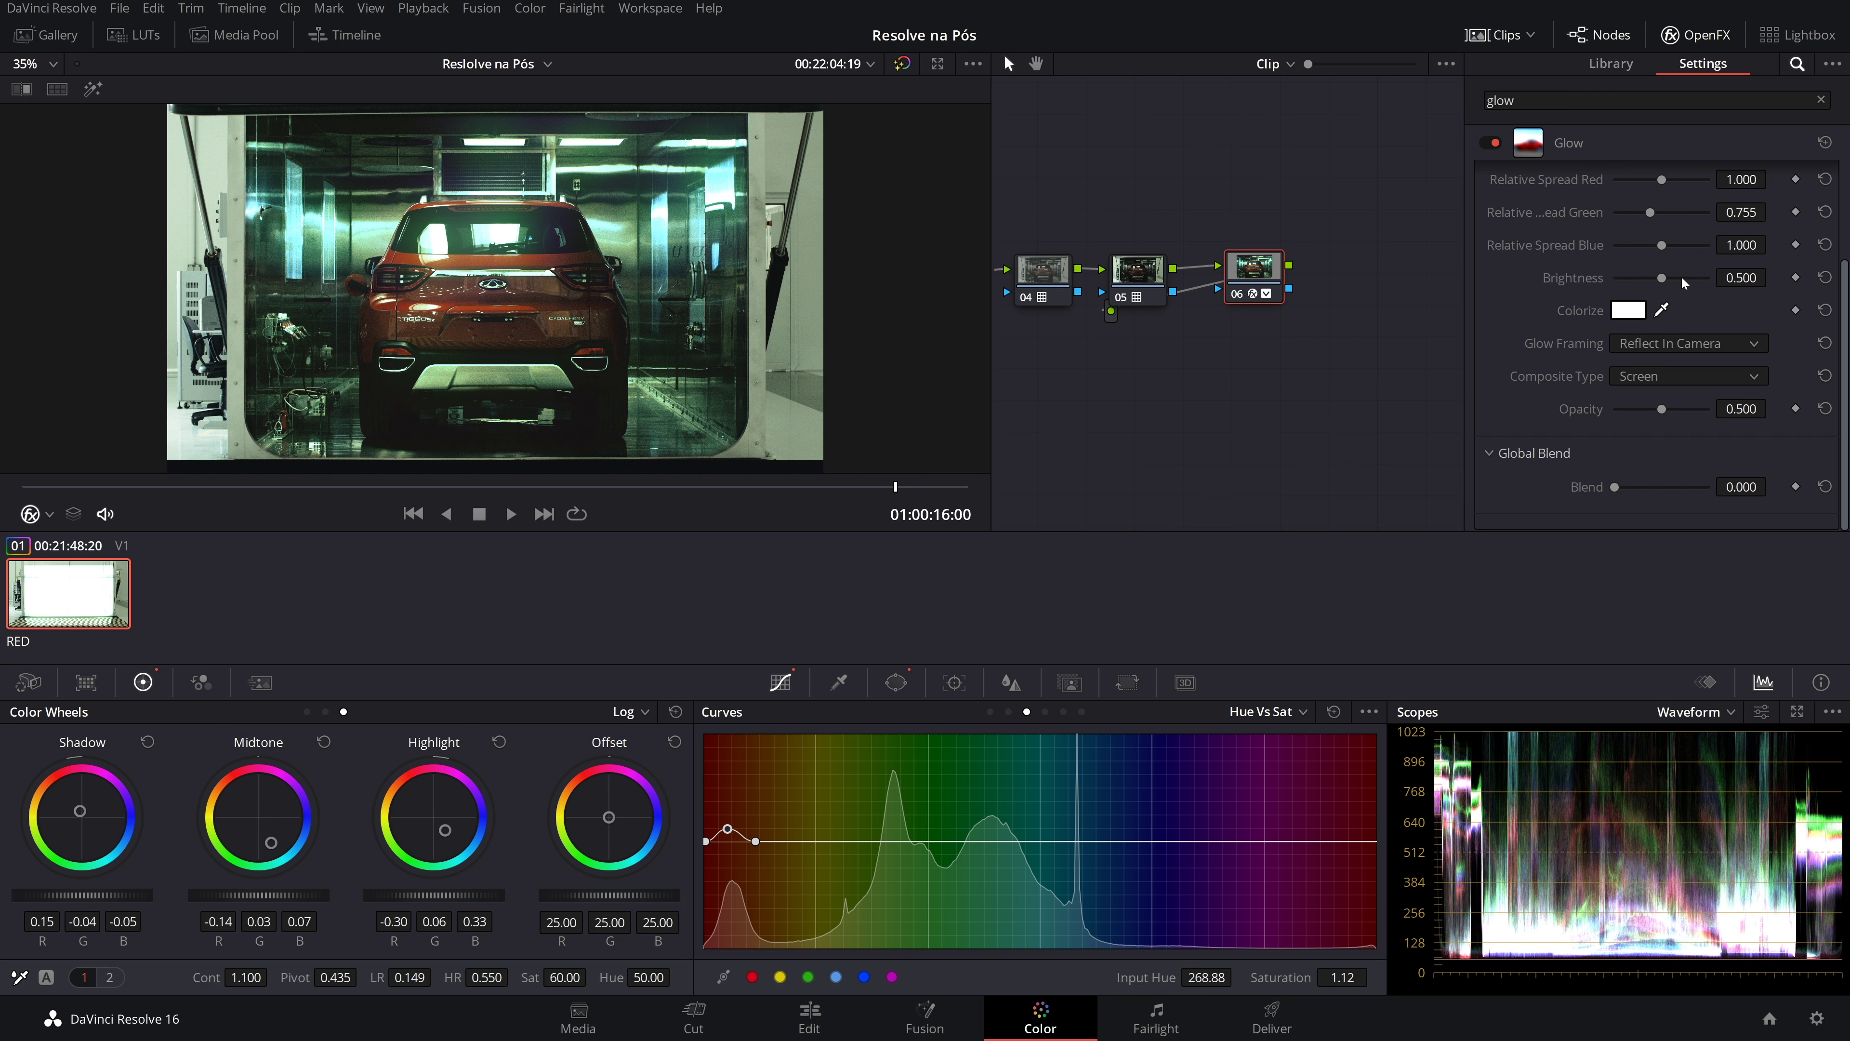
{"action": "left_click_drag", "start_coordinate": [1663, 279], "coordinate": [1737, 277]}
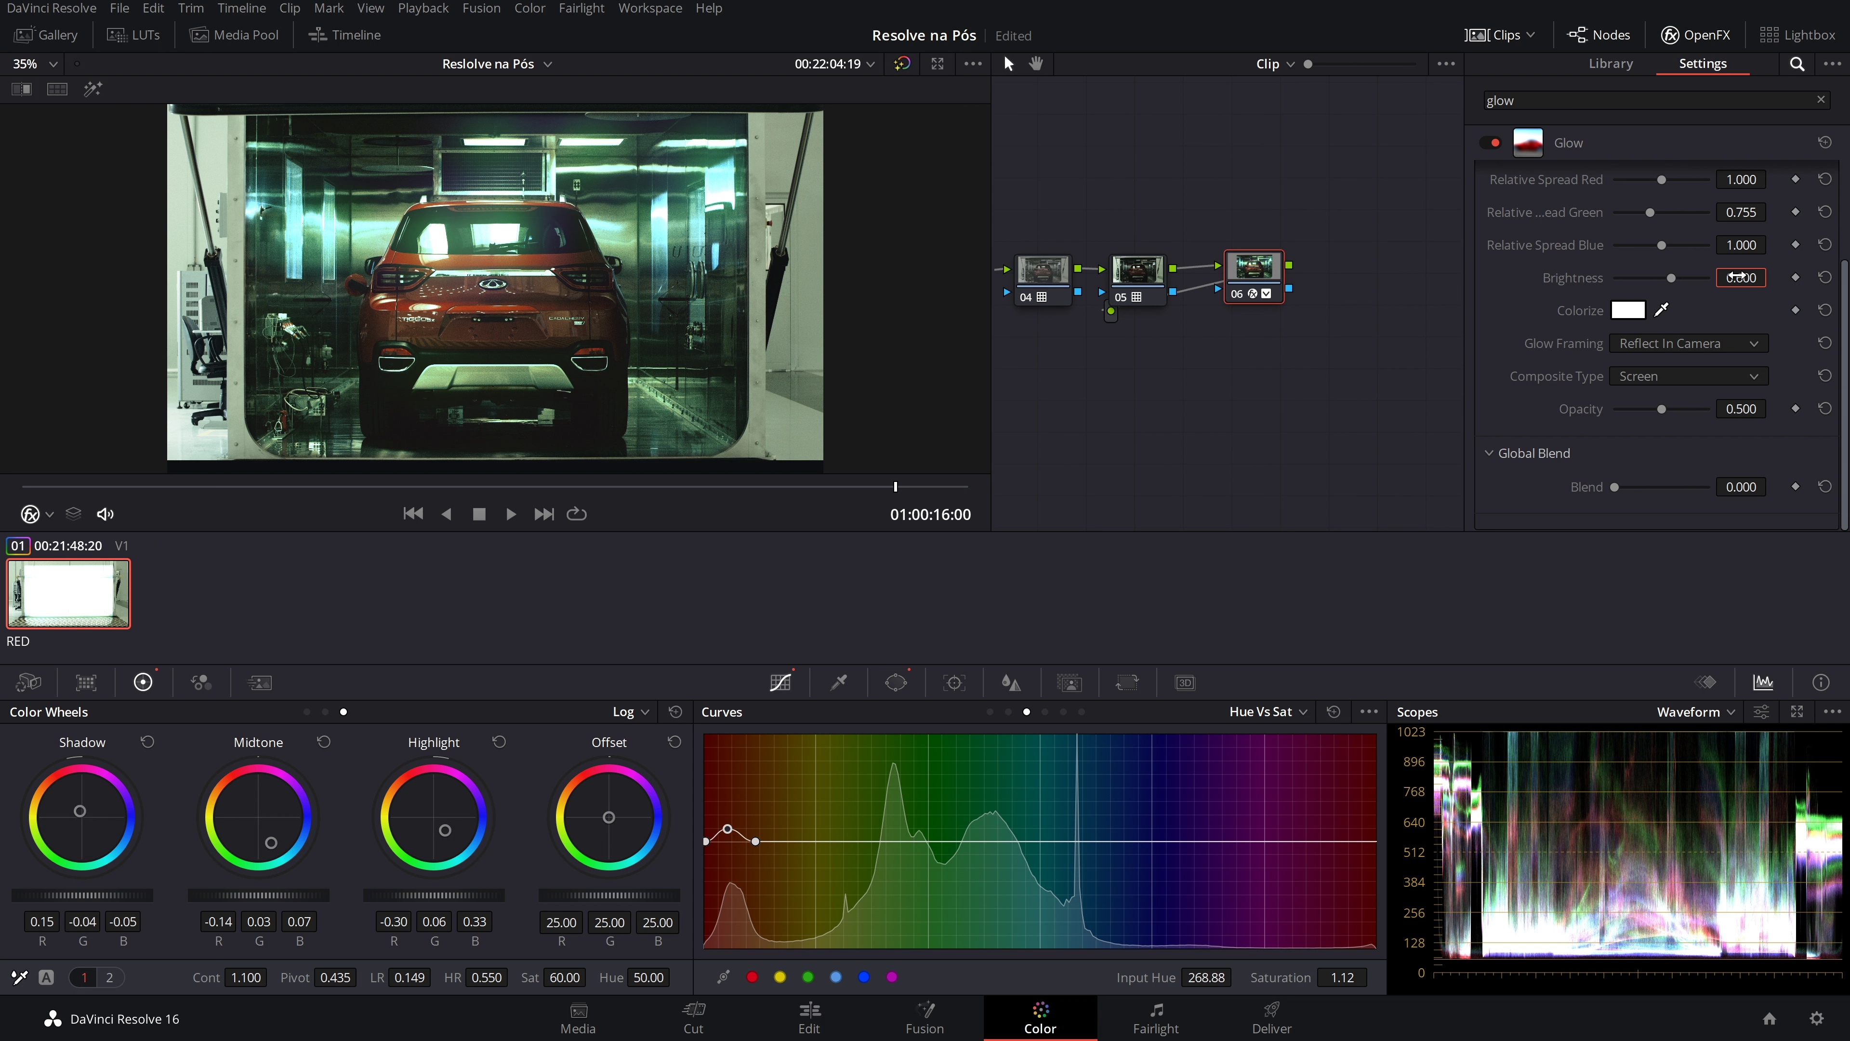
{"action": "left_click_drag", "start_coordinate": [1735, 410], "coordinate": [1738, 409]}
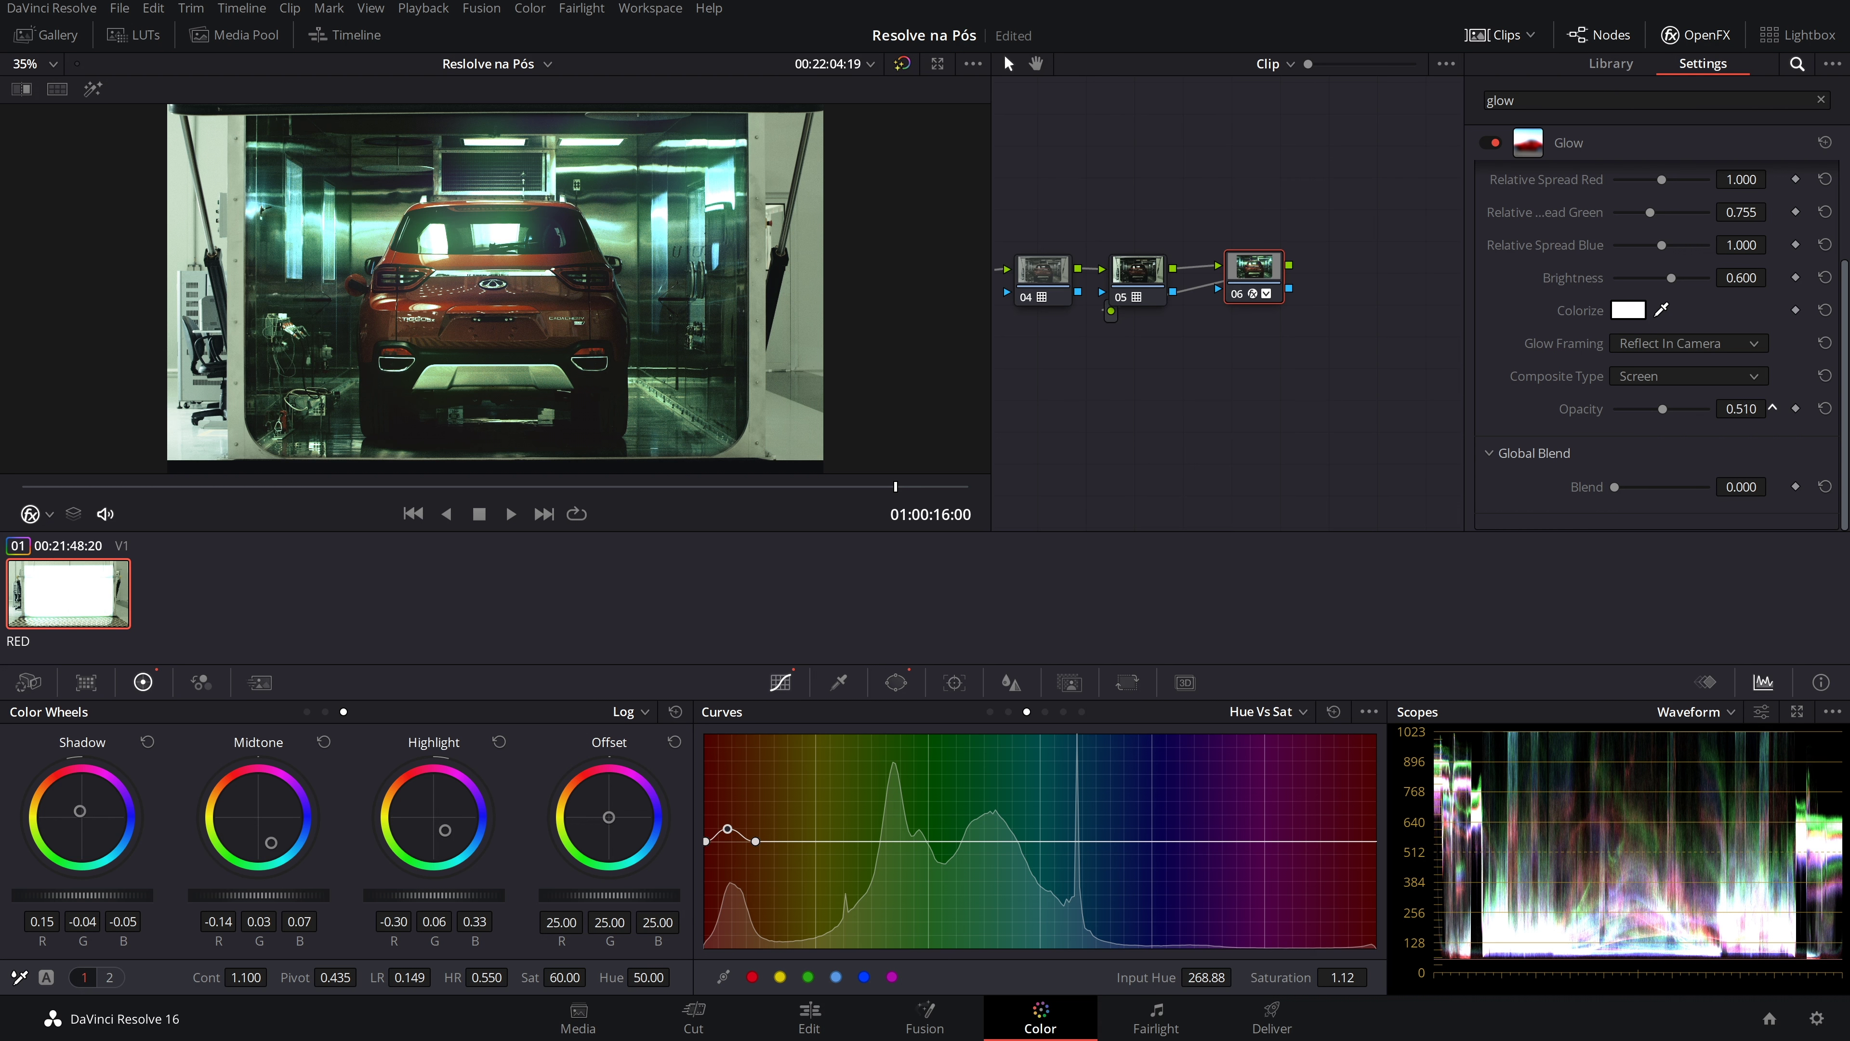
{"action": "double_click", "coordinate": [1737, 409]}
{"action": "type", "text": "0.55"}
{"action": "key", "text": "Return"}
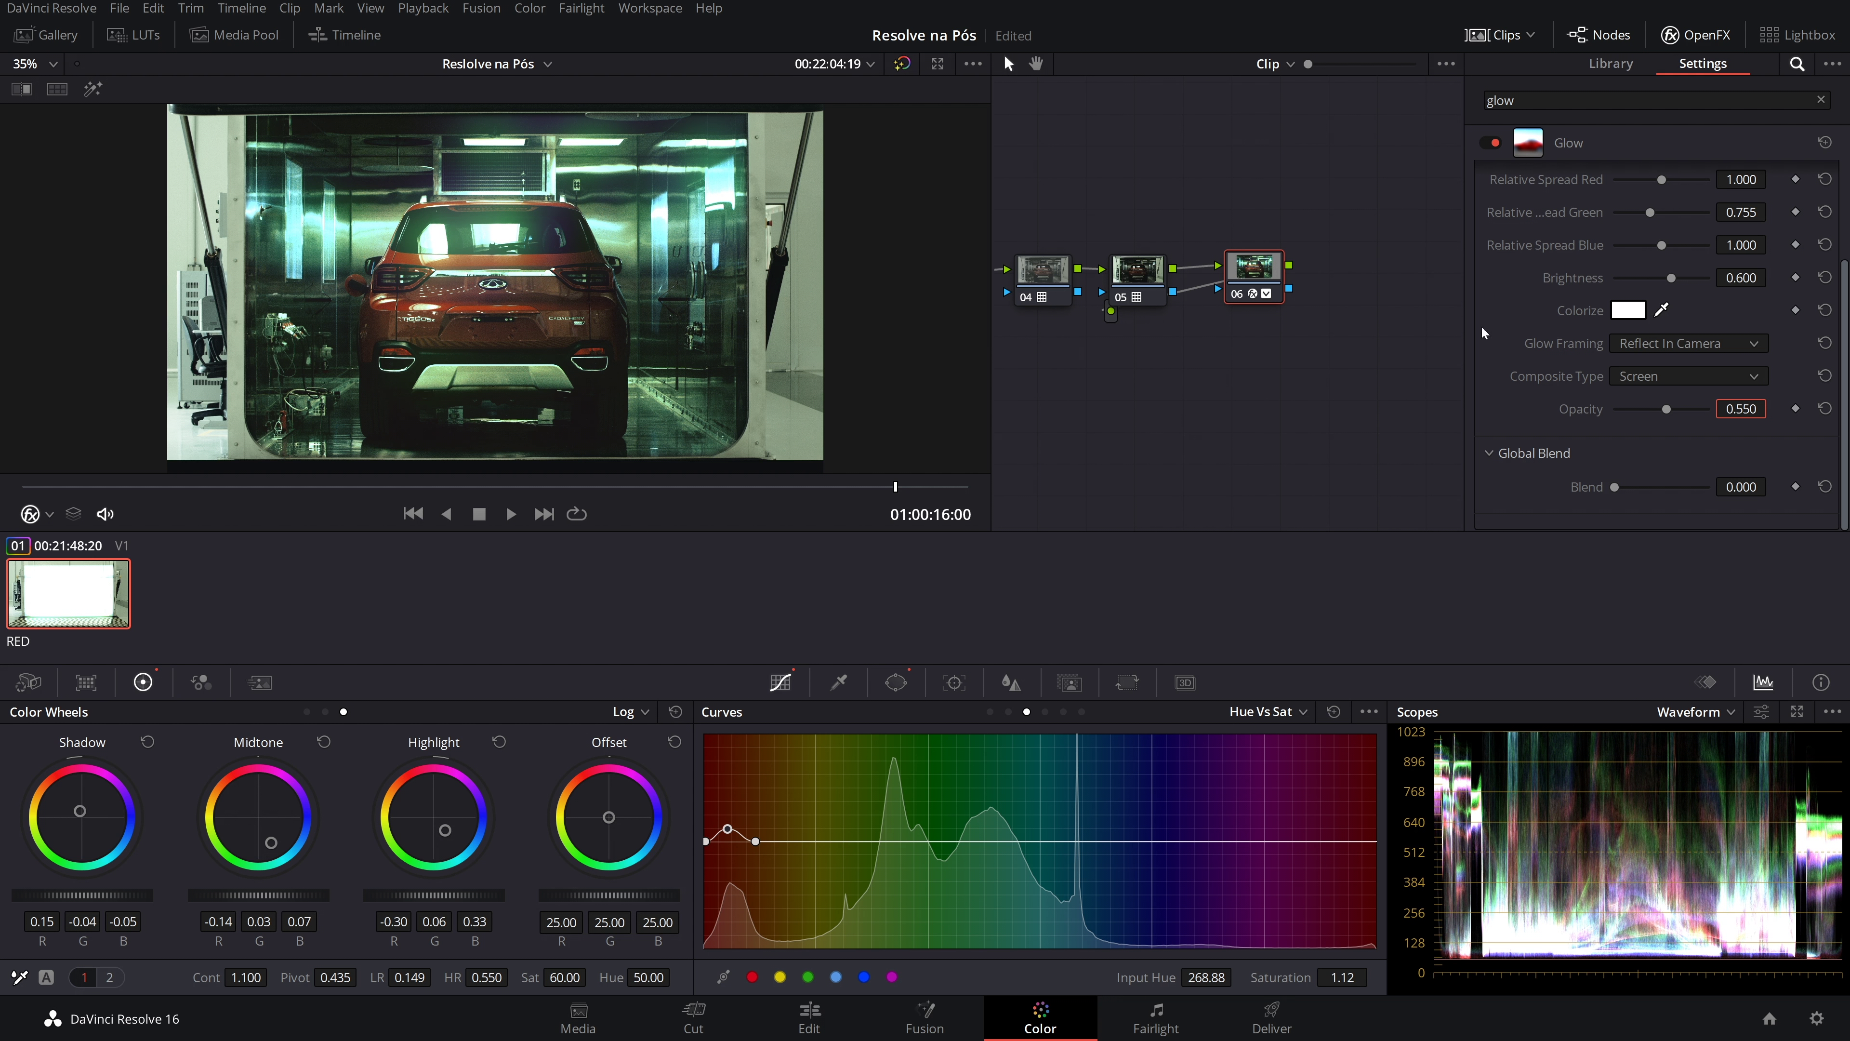
{"action": "left_click", "coordinate": [1489, 143]}
{"action": "left_click", "coordinate": [1489, 142]}
{"action": "left_click", "coordinate": [1496, 144]}
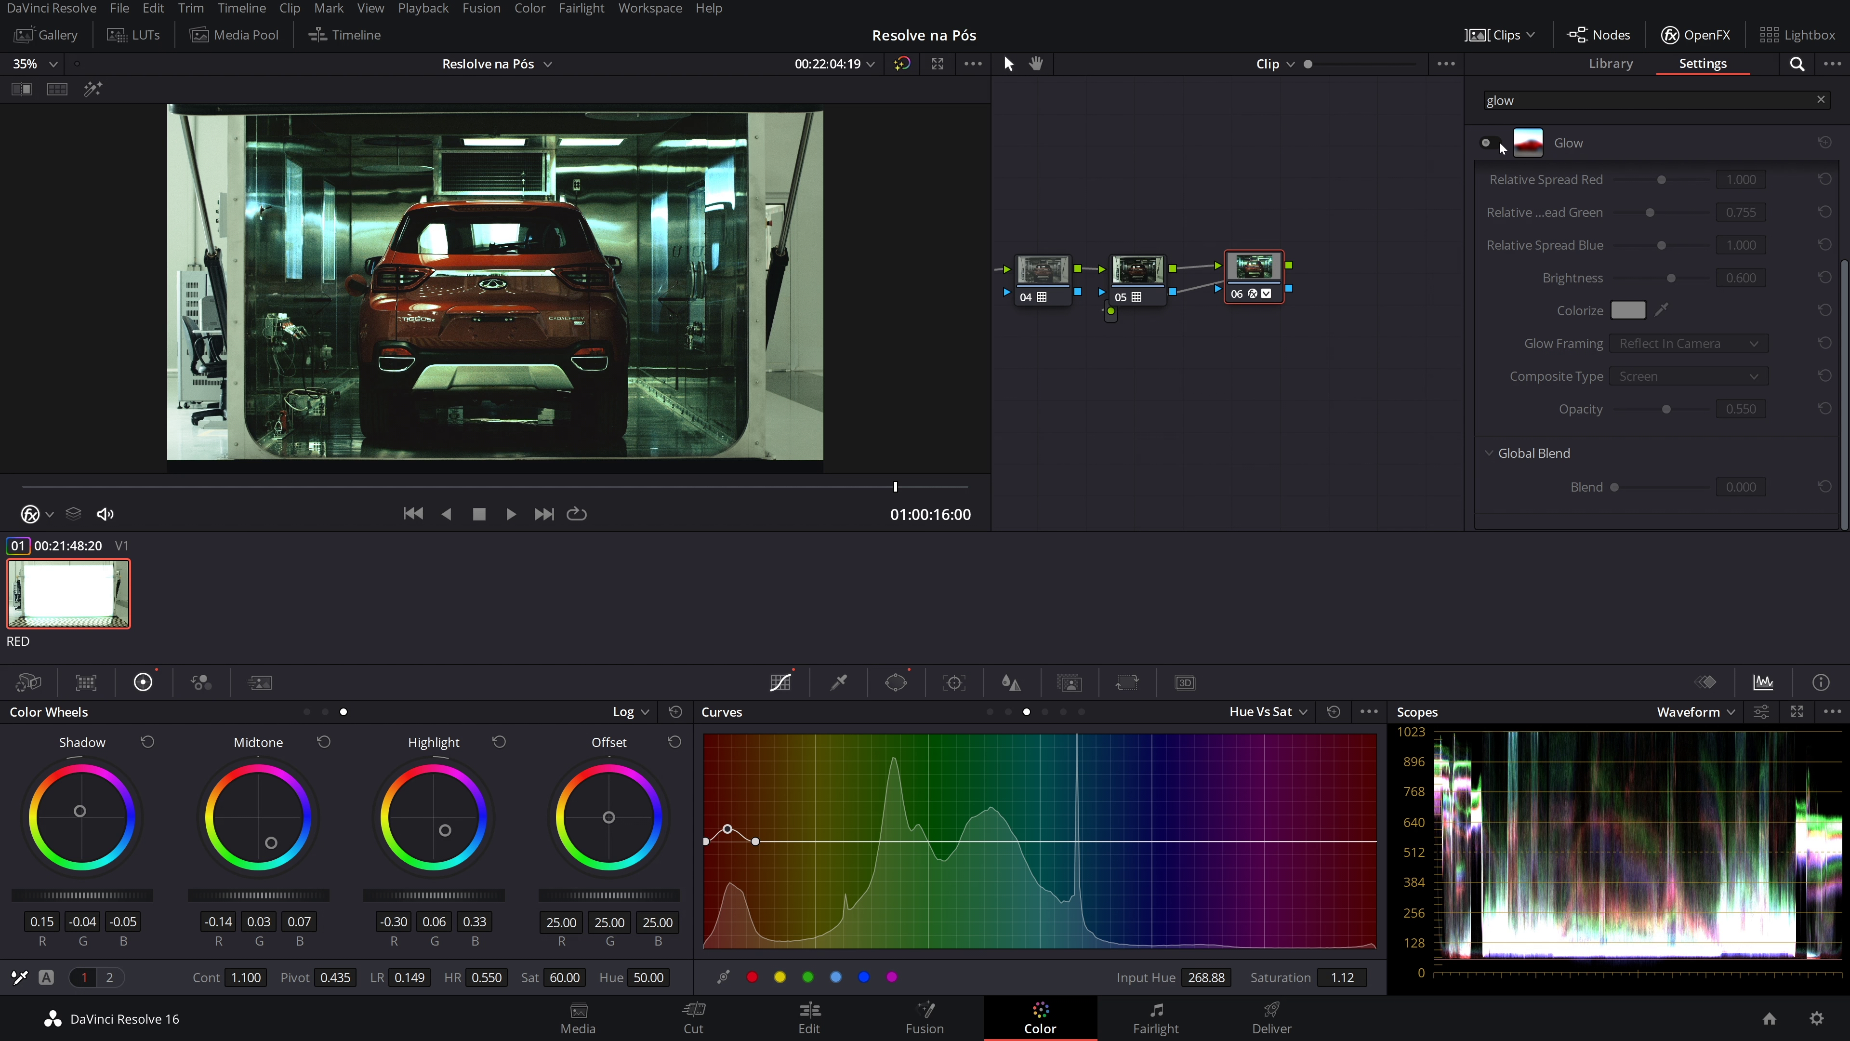
{"action": "left_click", "coordinate": [1497, 143]}
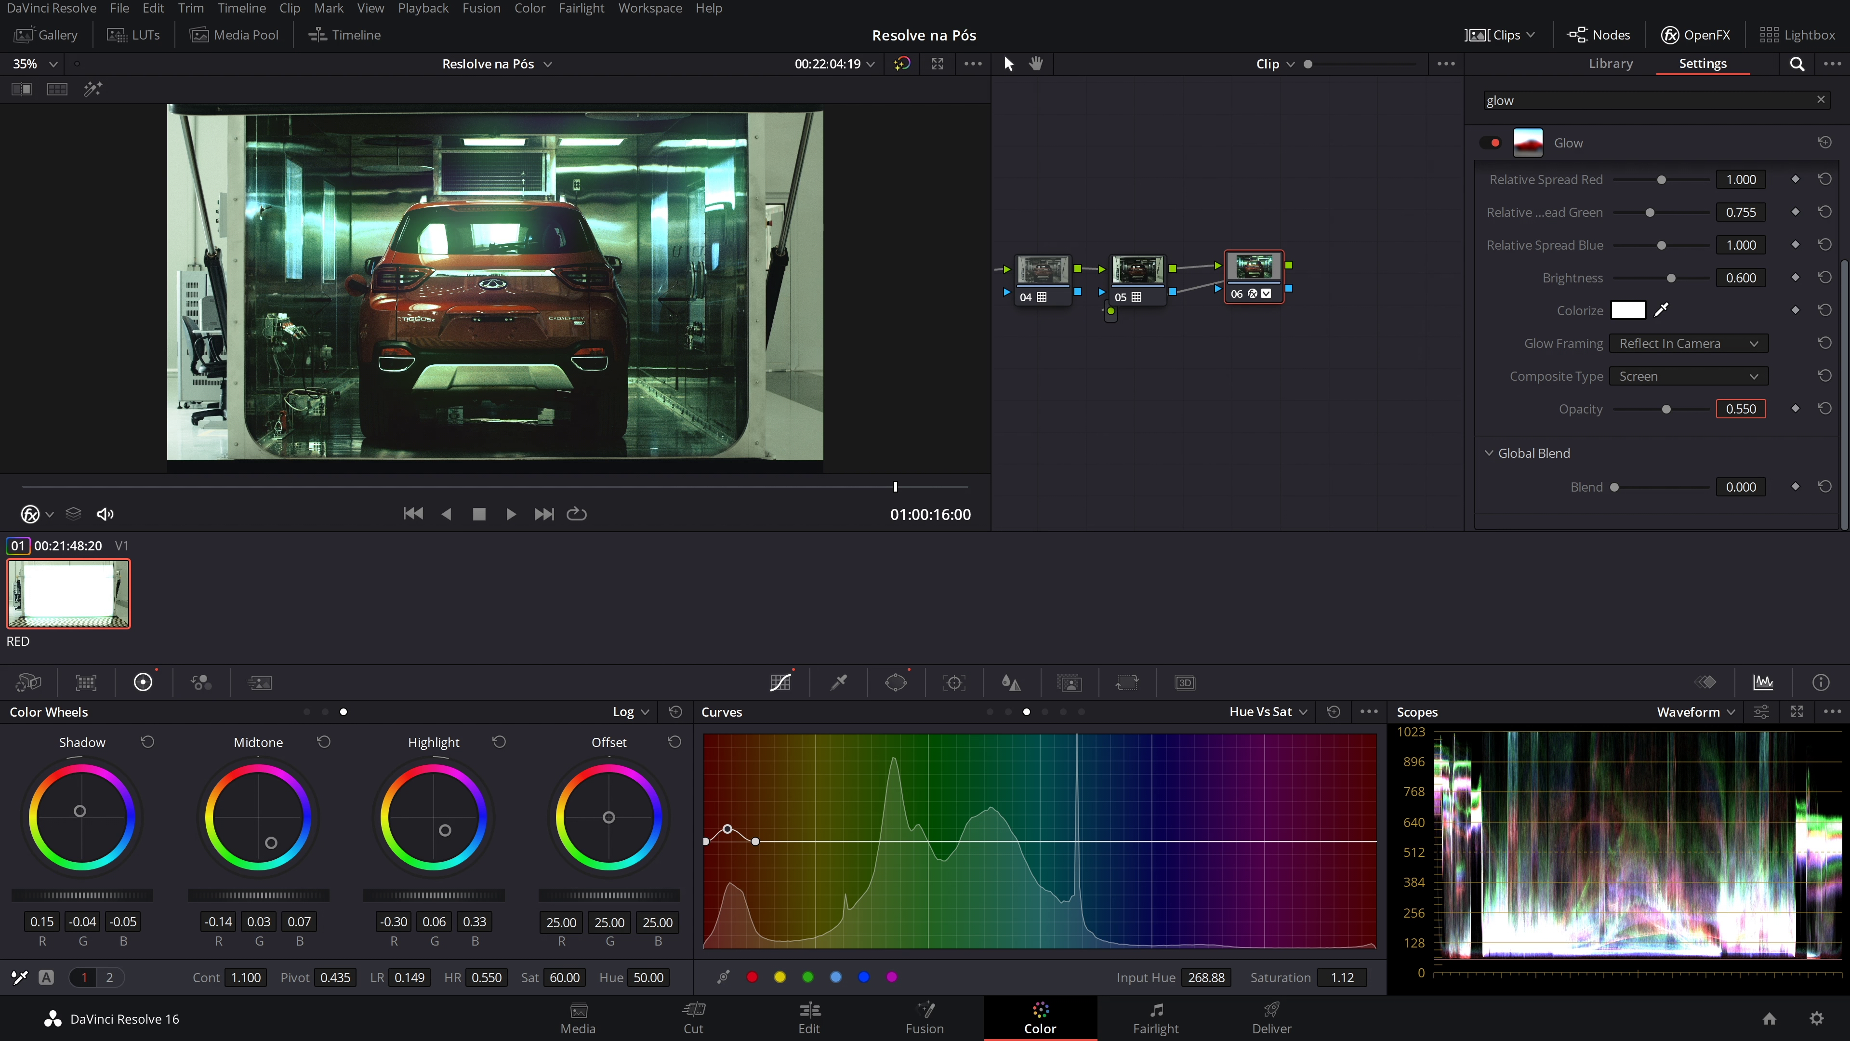
Lower the glow Opacity to 0.510, compare, save, and return to the full node graph
{"action": "left_click_drag", "start_coordinate": [1741, 408], "coordinate": [1750, 410]}
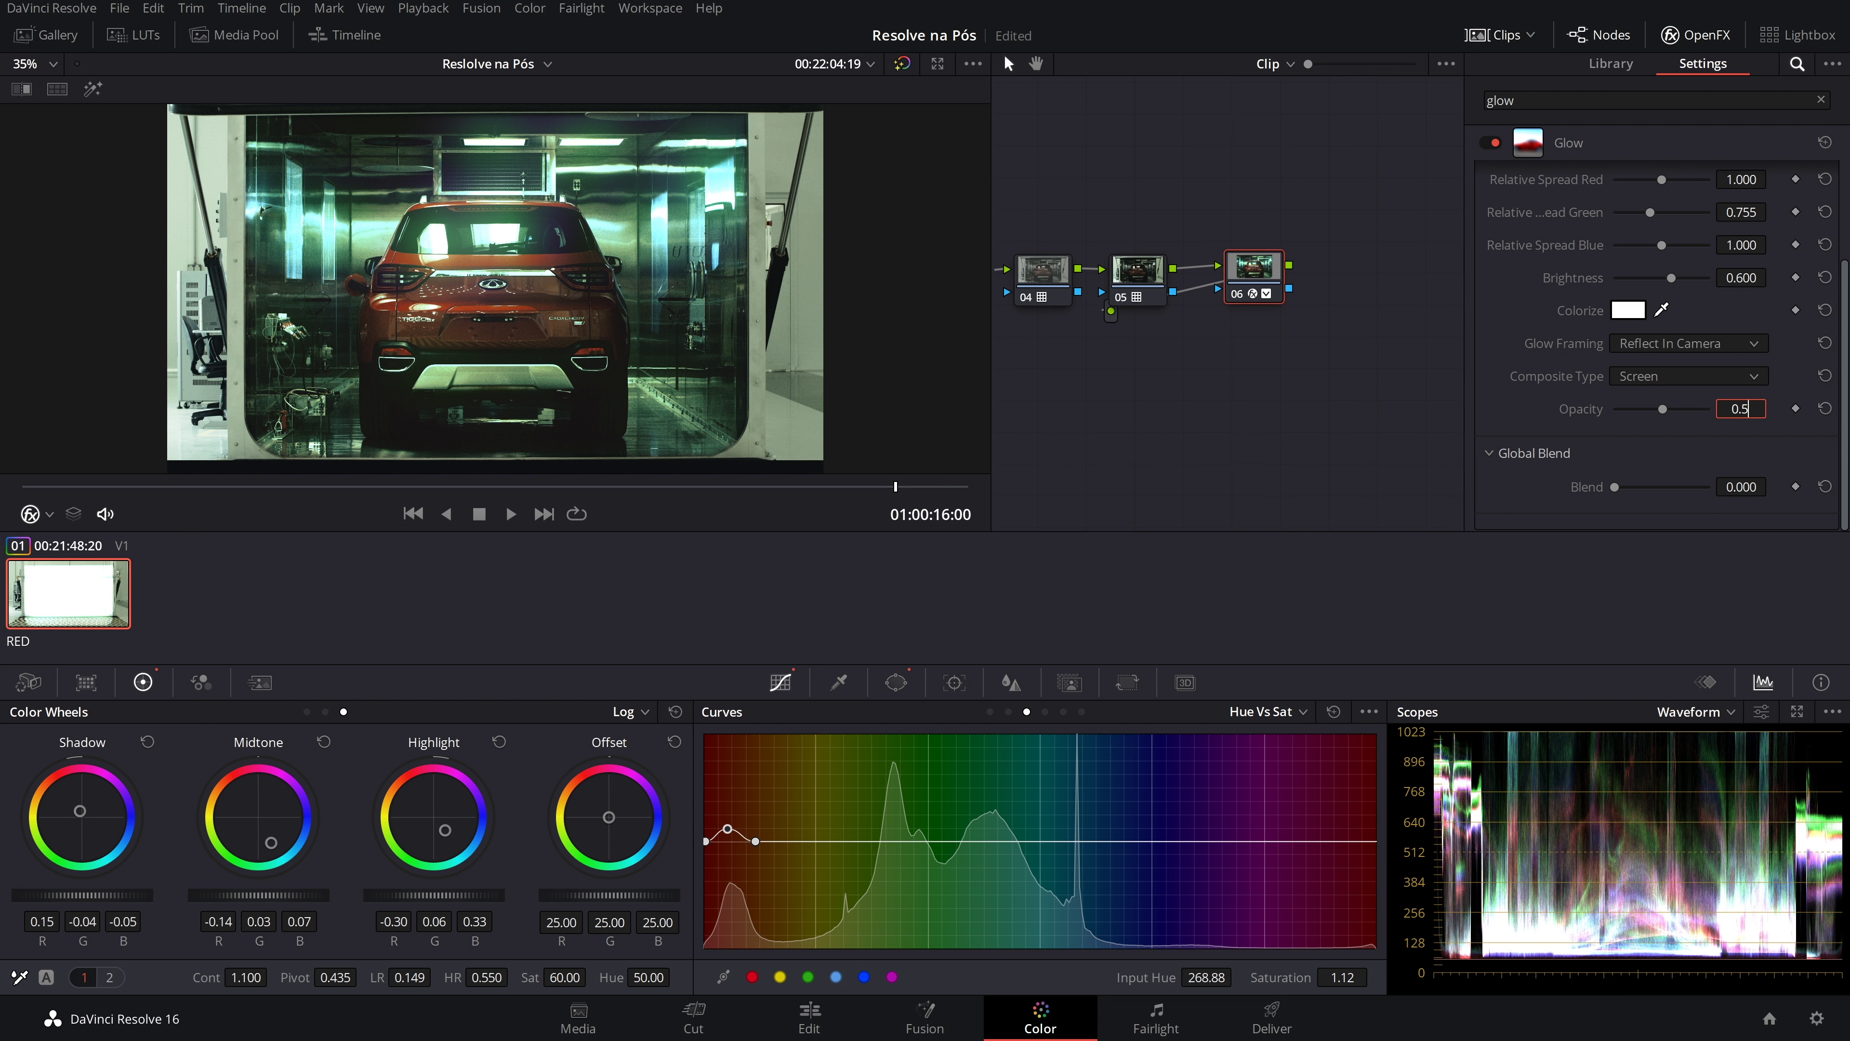
{"action": "left_click", "coordinate": [1493, 144]}
{"action": "left_click", "coordinate": [1493, 143]}
{"action": "left_click", "coordinate": [1493, 143]}
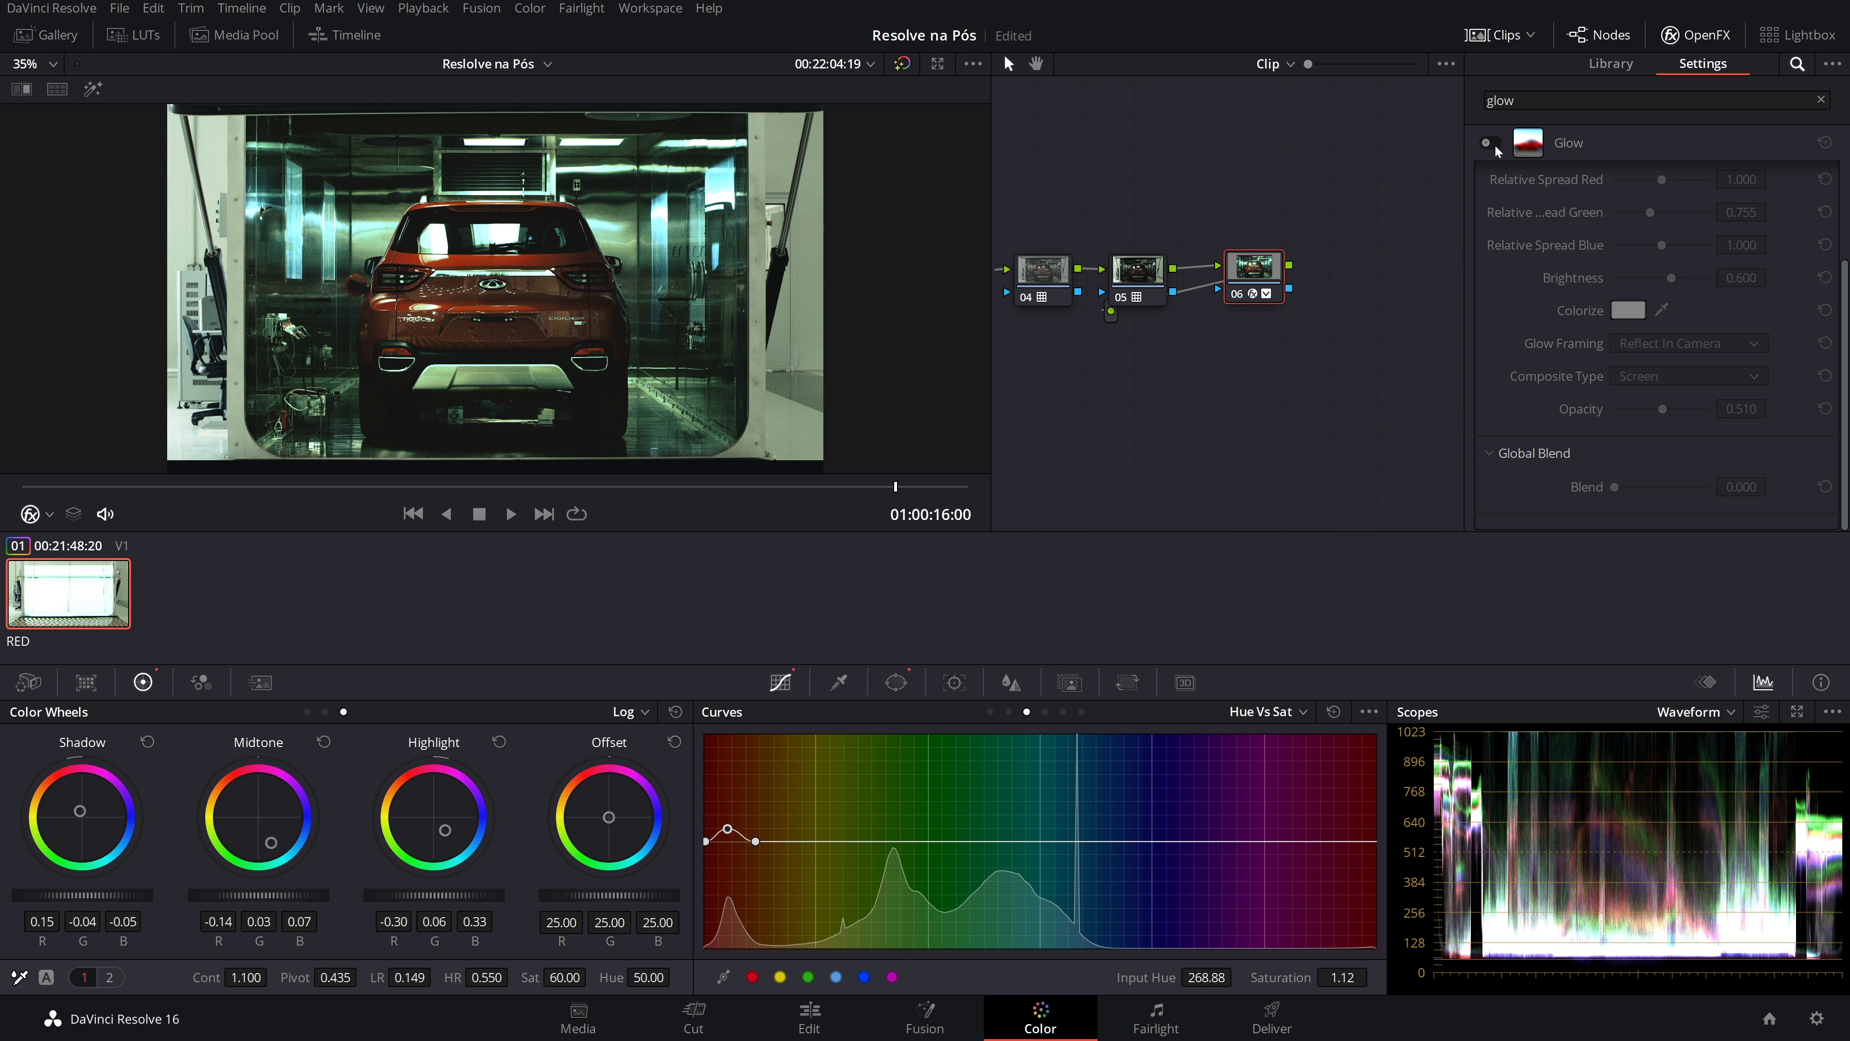
{"action": "left_click", "coordinate": [1493, 145]}
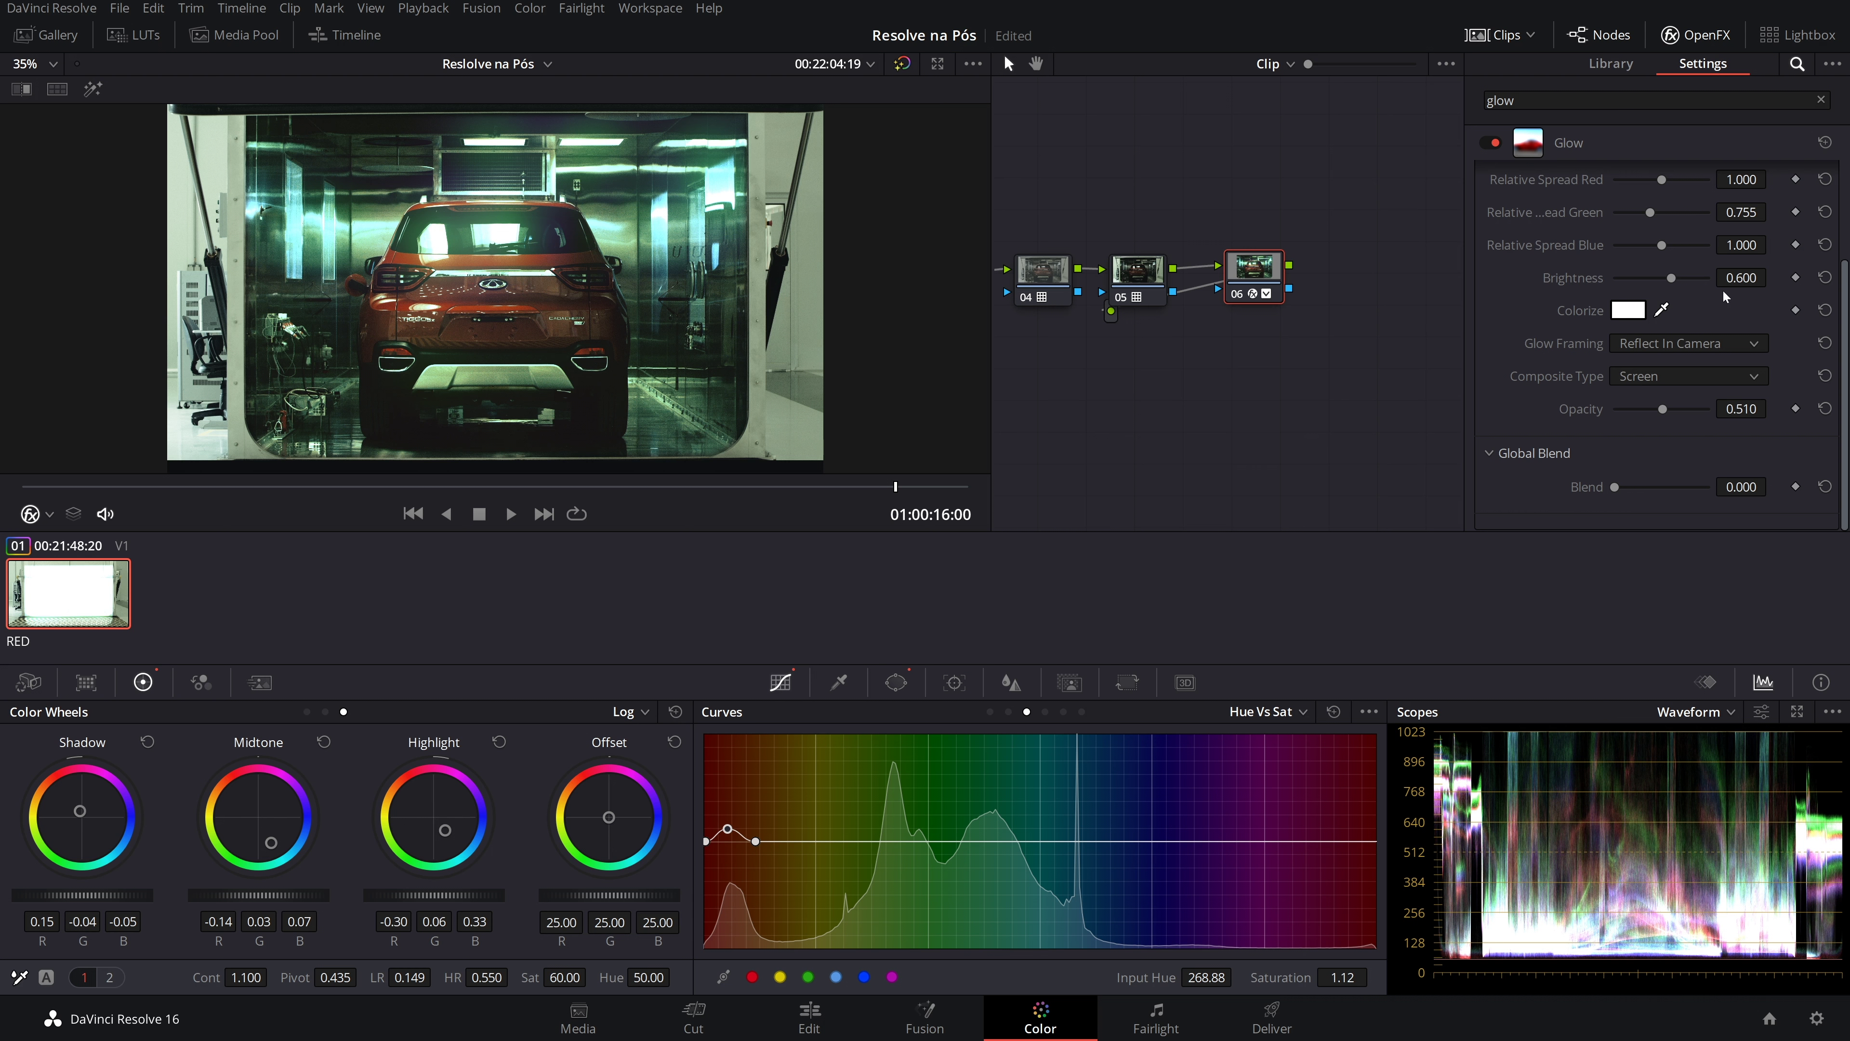
{"action": "key", "text": "ctrl+s"}
{"action": "left_click", "coordinate": [1717, 43]}
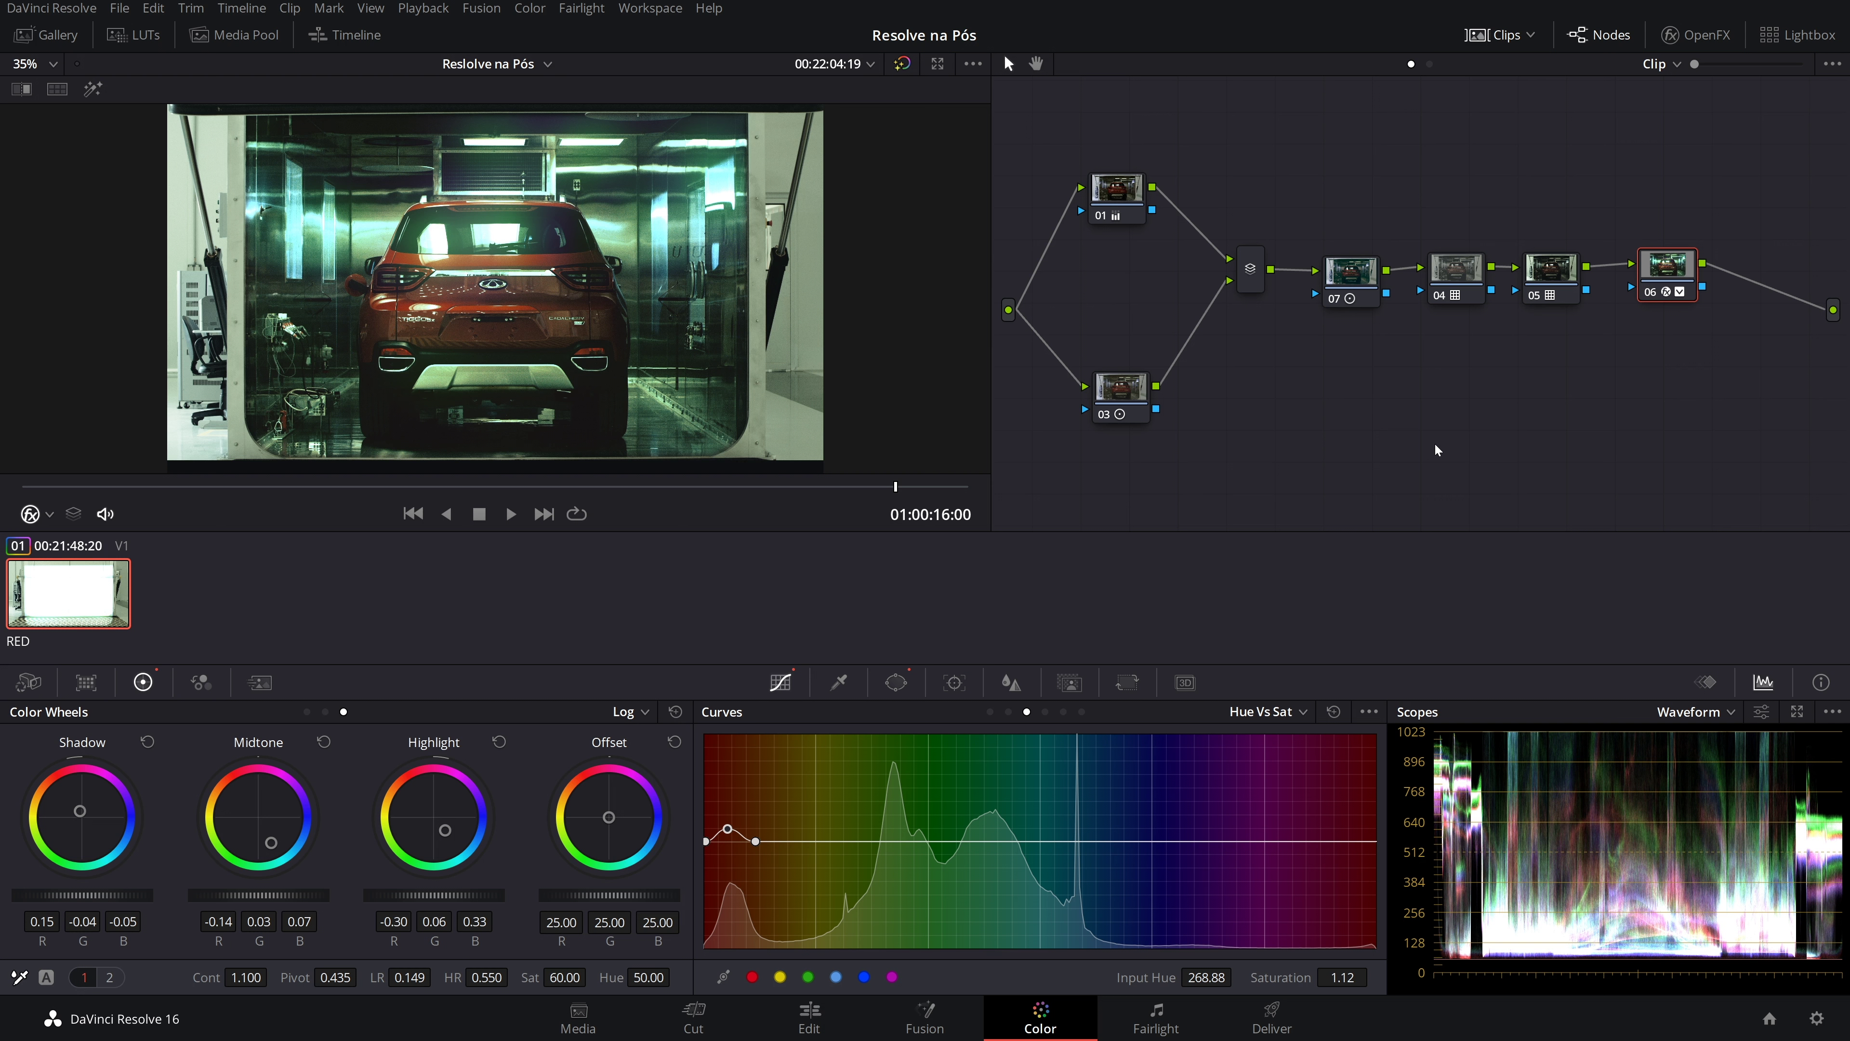
Add serial node 08 after node 06 with a circular window: Size 66.19, Aspect 57.69, Soft 1 14.56
{"action": "key", "text": "alt+s"}
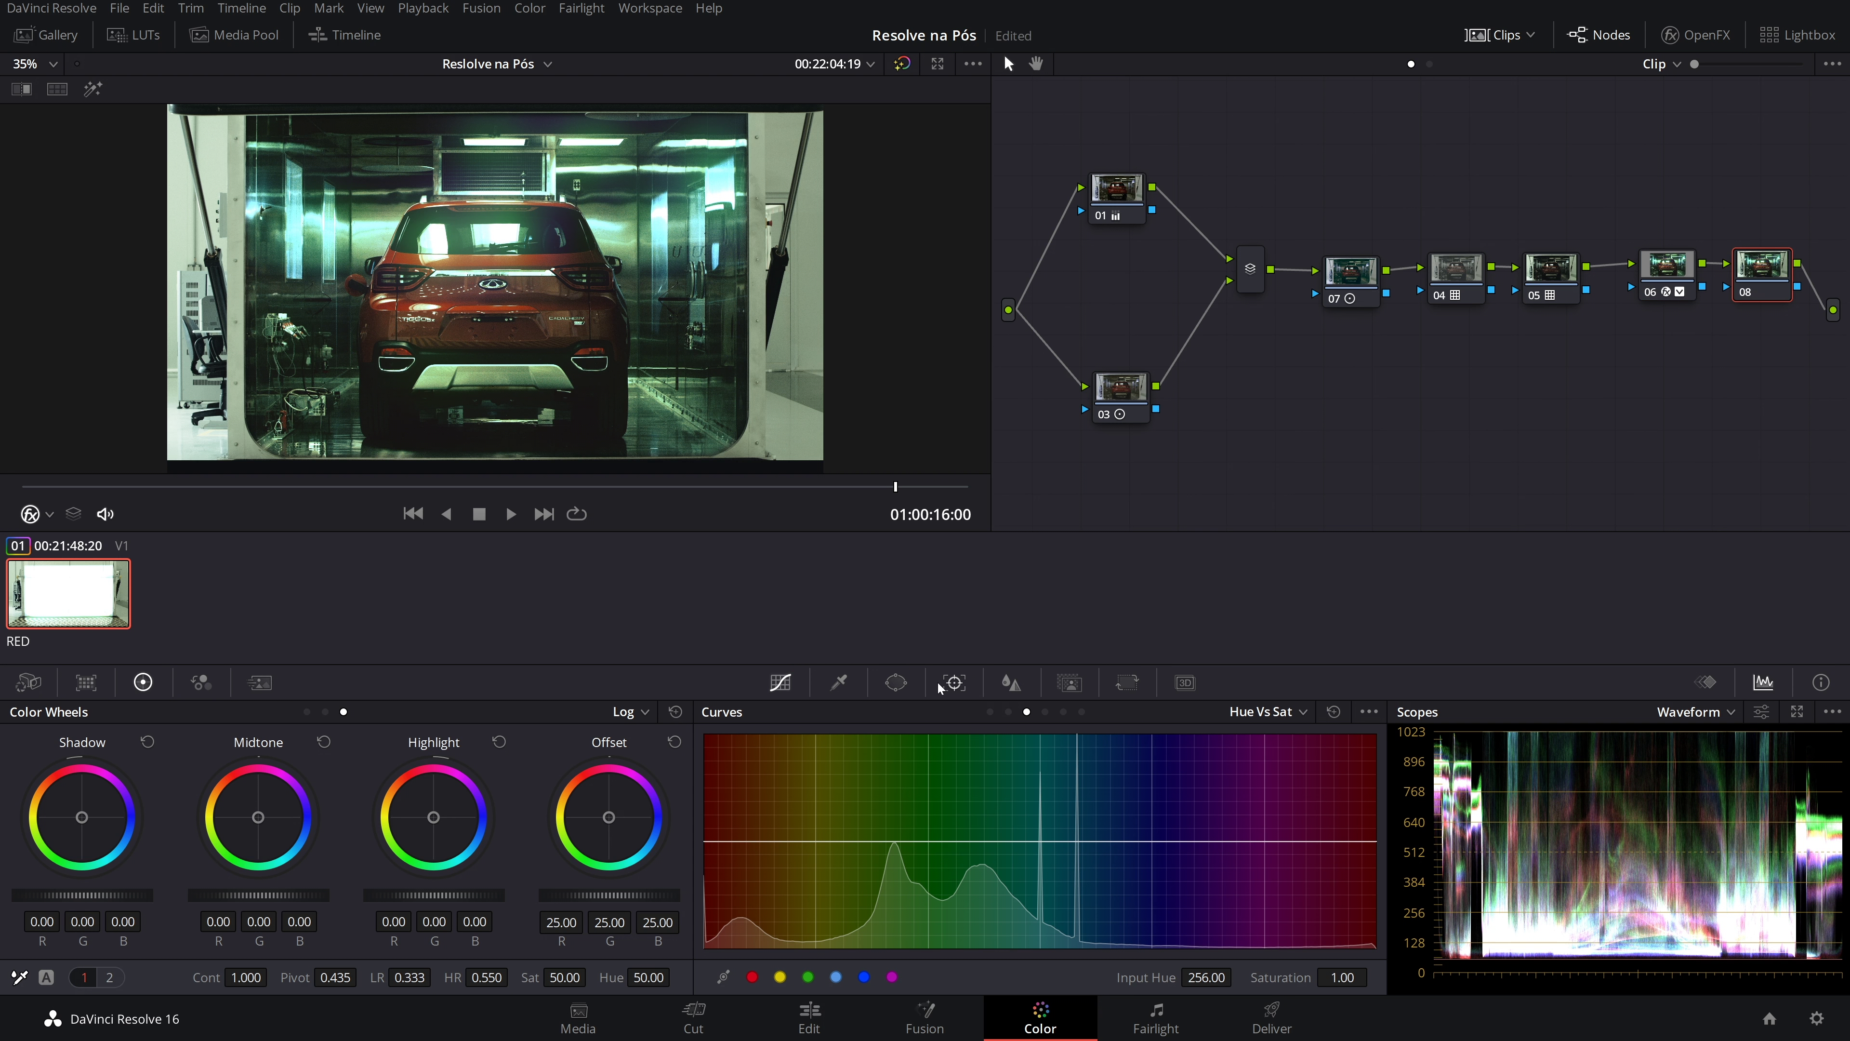
{"action": "left_click", "coordinate": [896, 683]}
{"action": "left_click", "coordinate": [737, 840]}
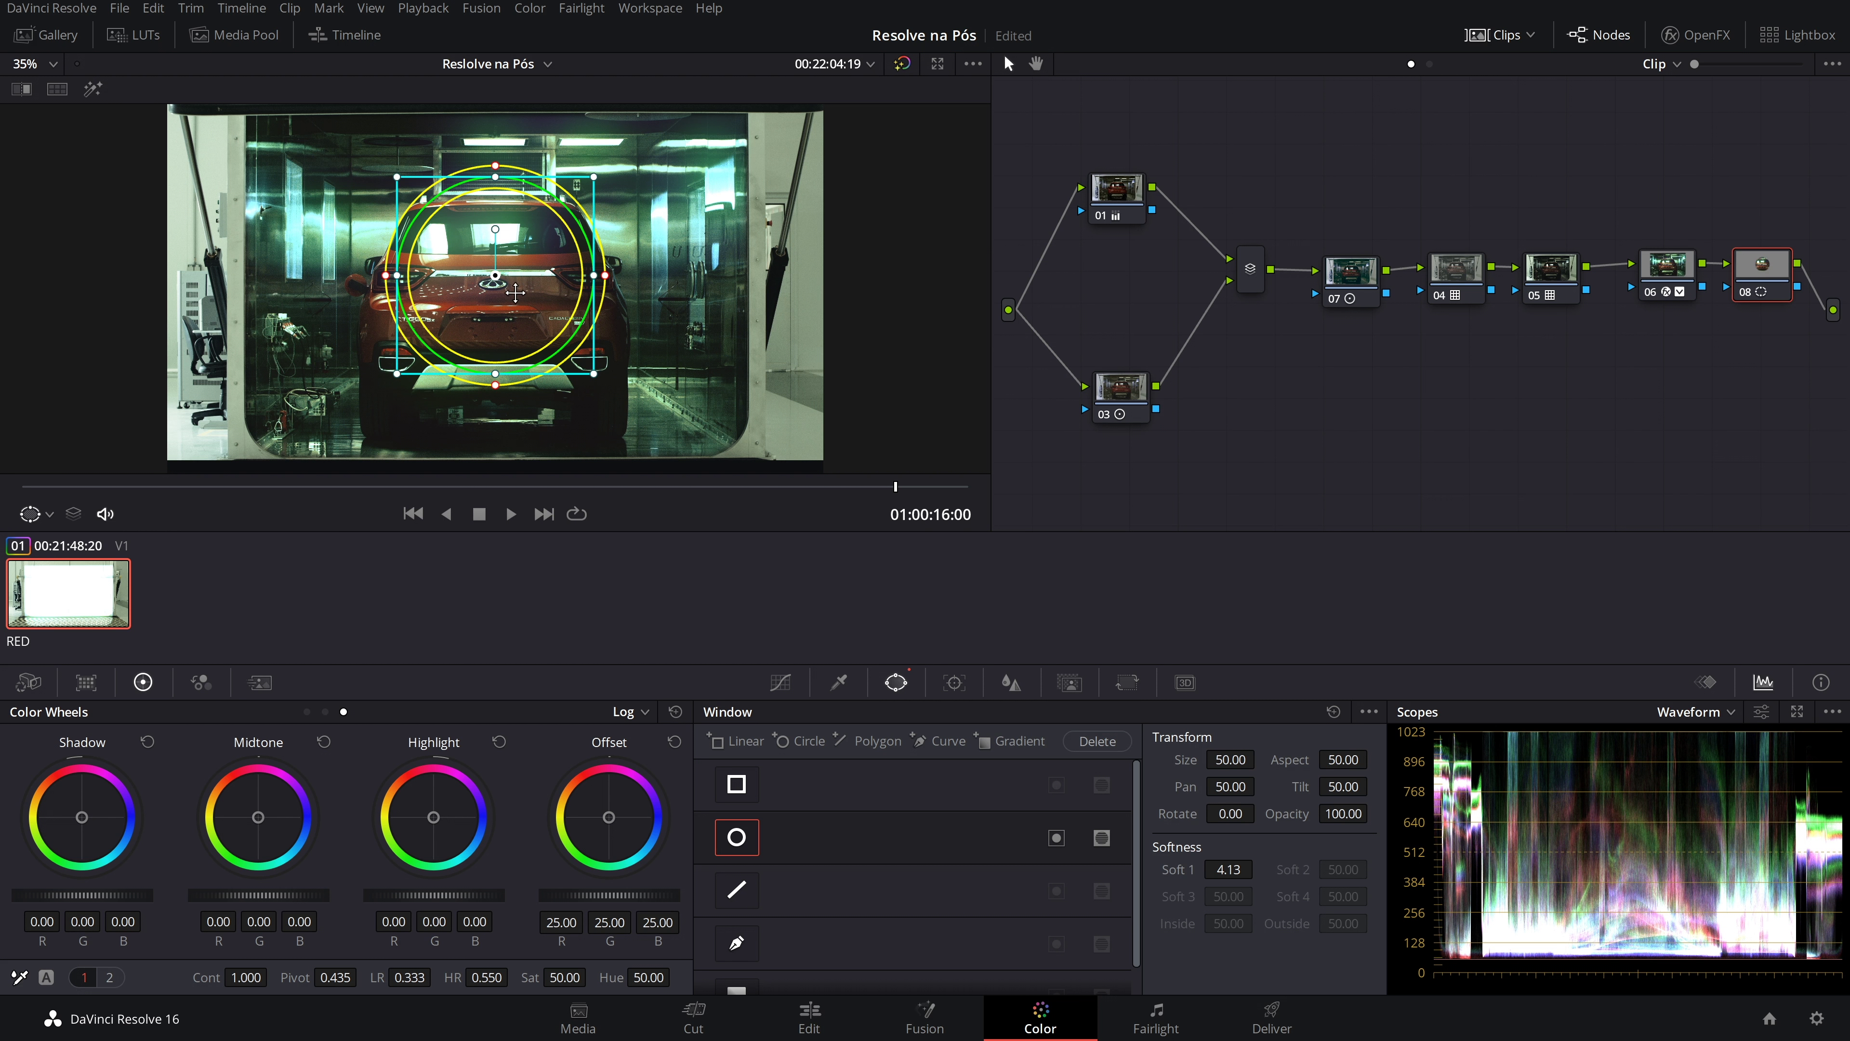
{"action": "left_click_drag", "start_coordinate": [611, 277], "coordinate": [723, 276]}
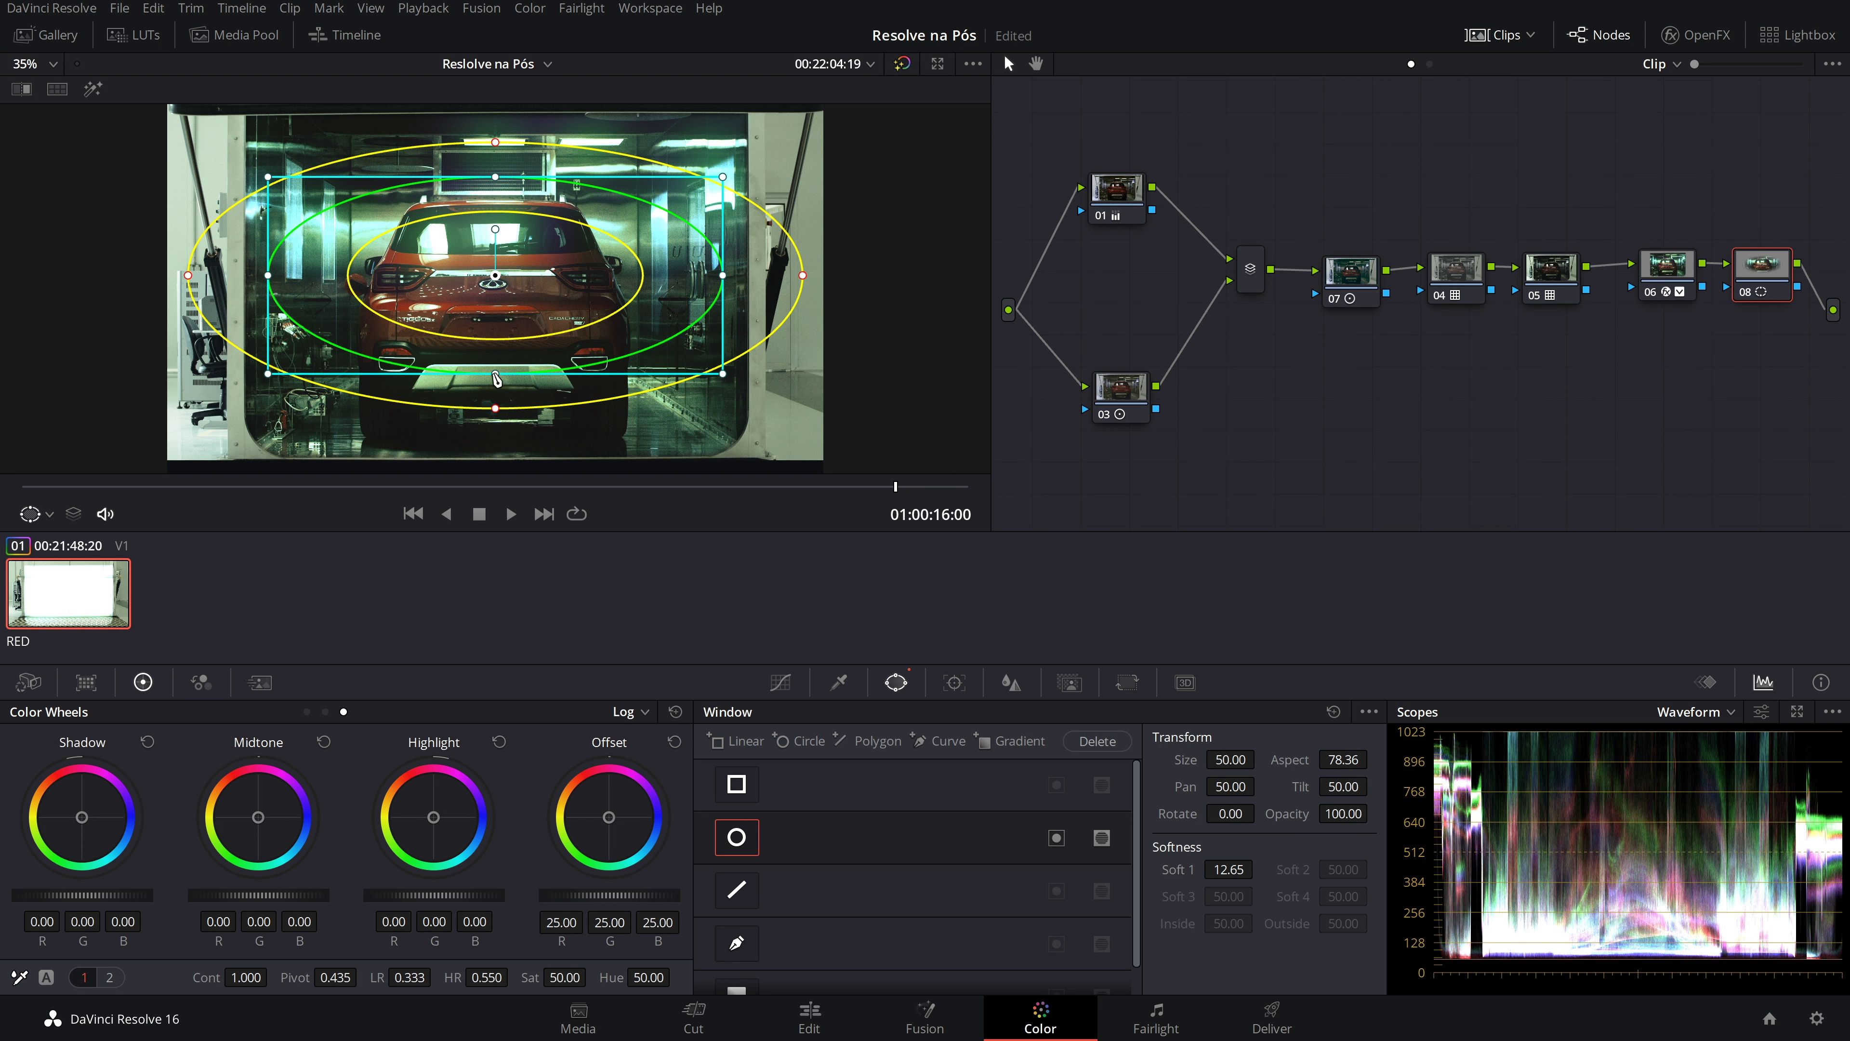
{"action": "left_click_drag", "start_coordinate": [508, 379], "coordinate": [495, 501]}
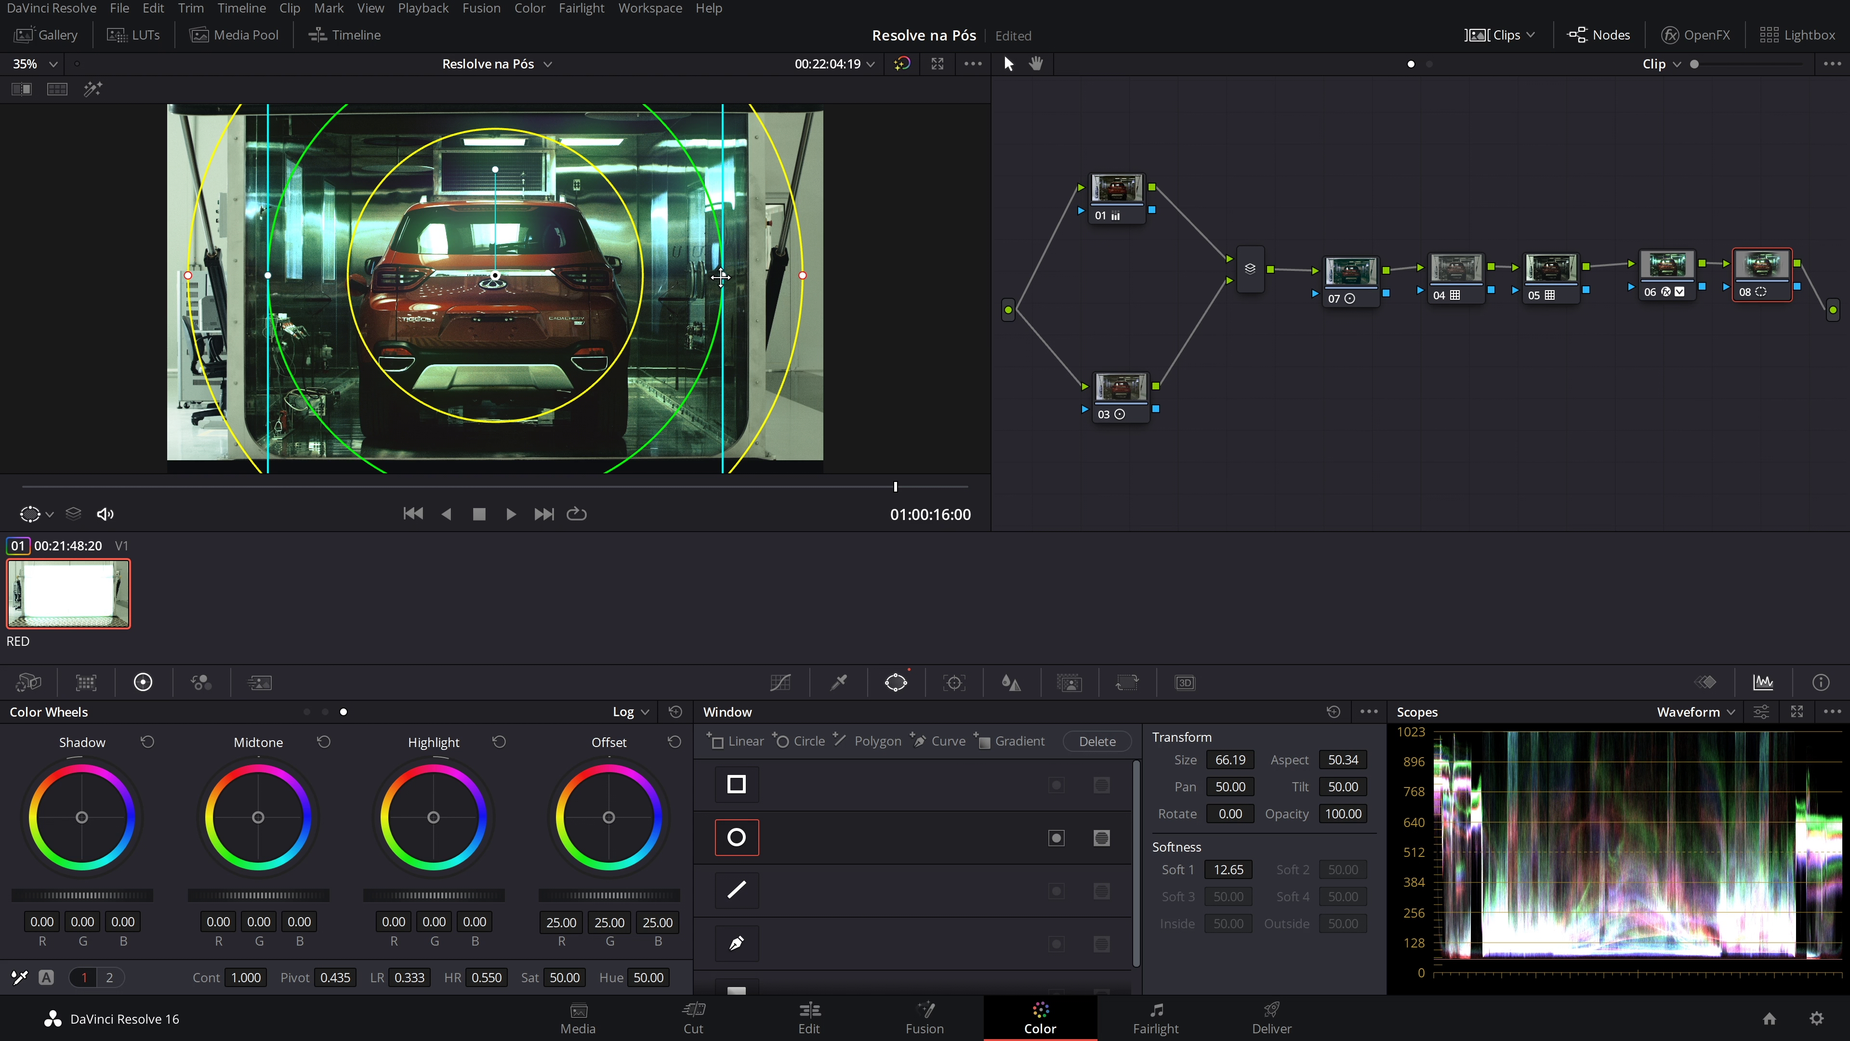
{"action": "left_click_drag", "start_coordinate": [722, 275], "coordinate": [761, 276]}
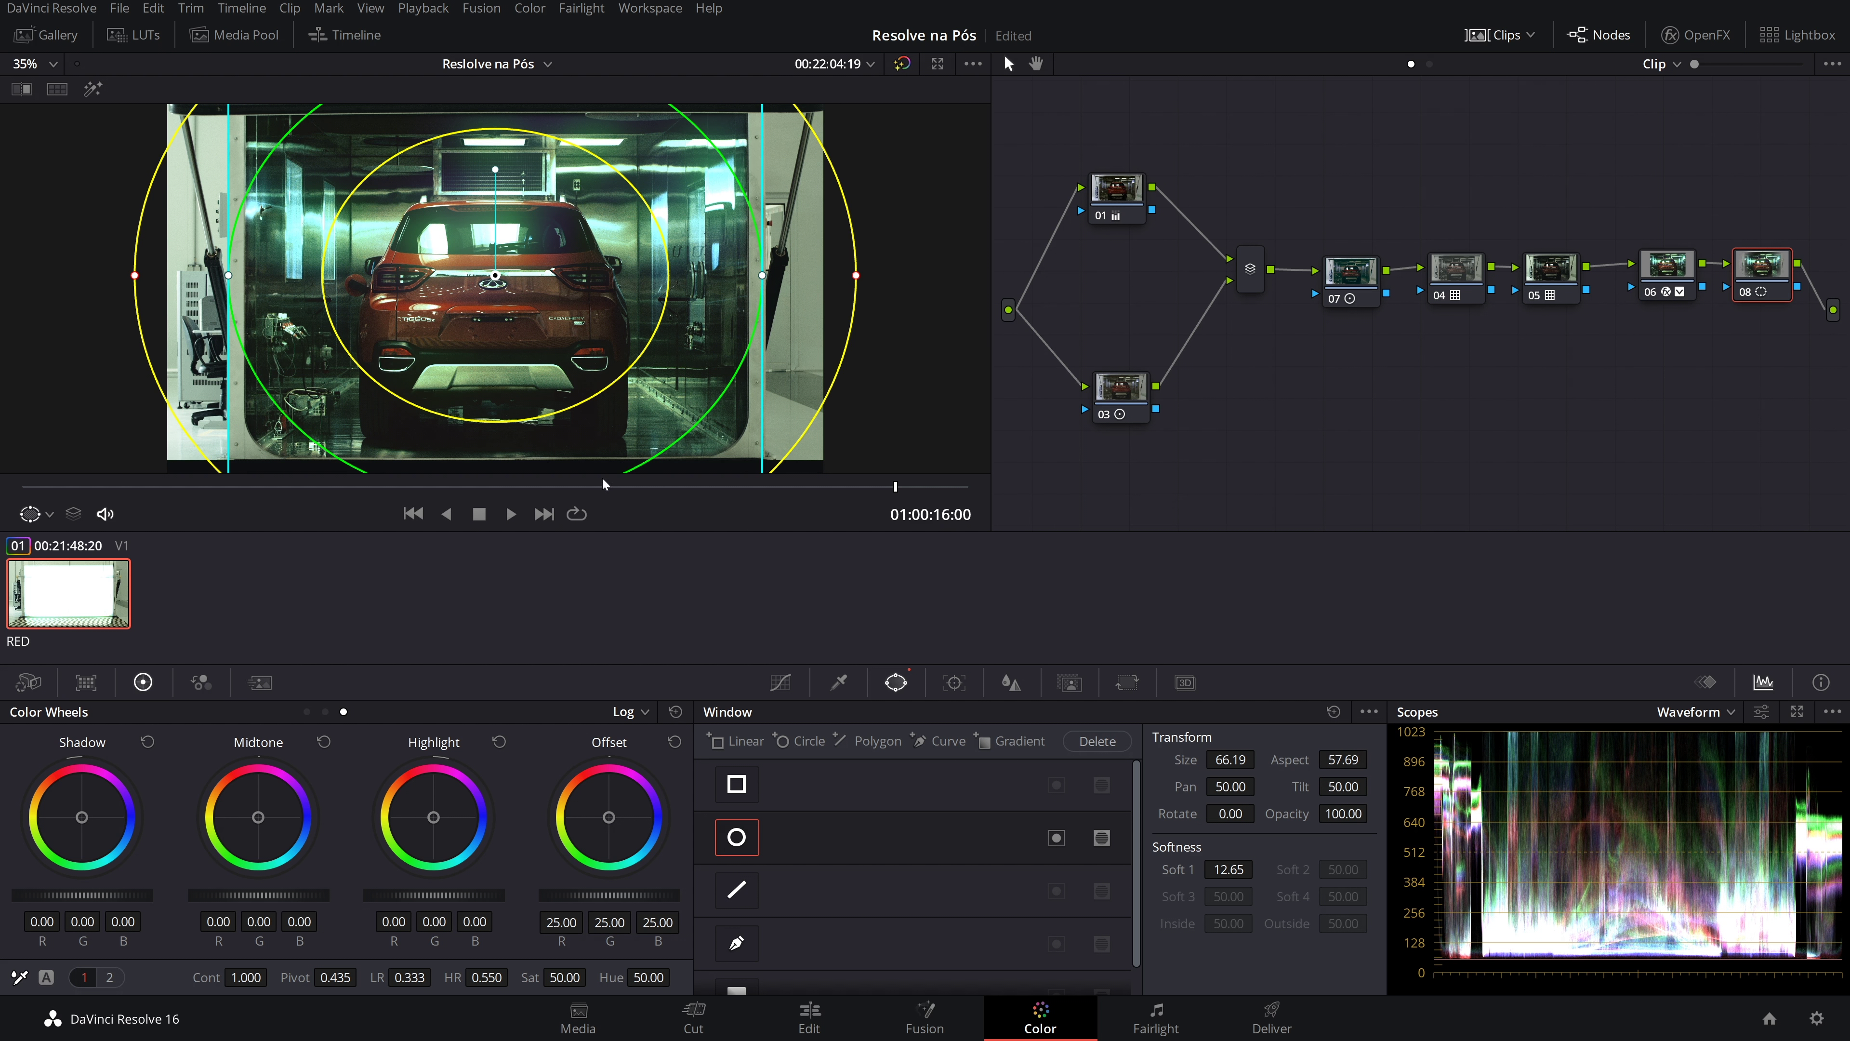
{"action": "left_click_drag", "start_coordinate": [855, 274], "coordinate": [871, 276]}
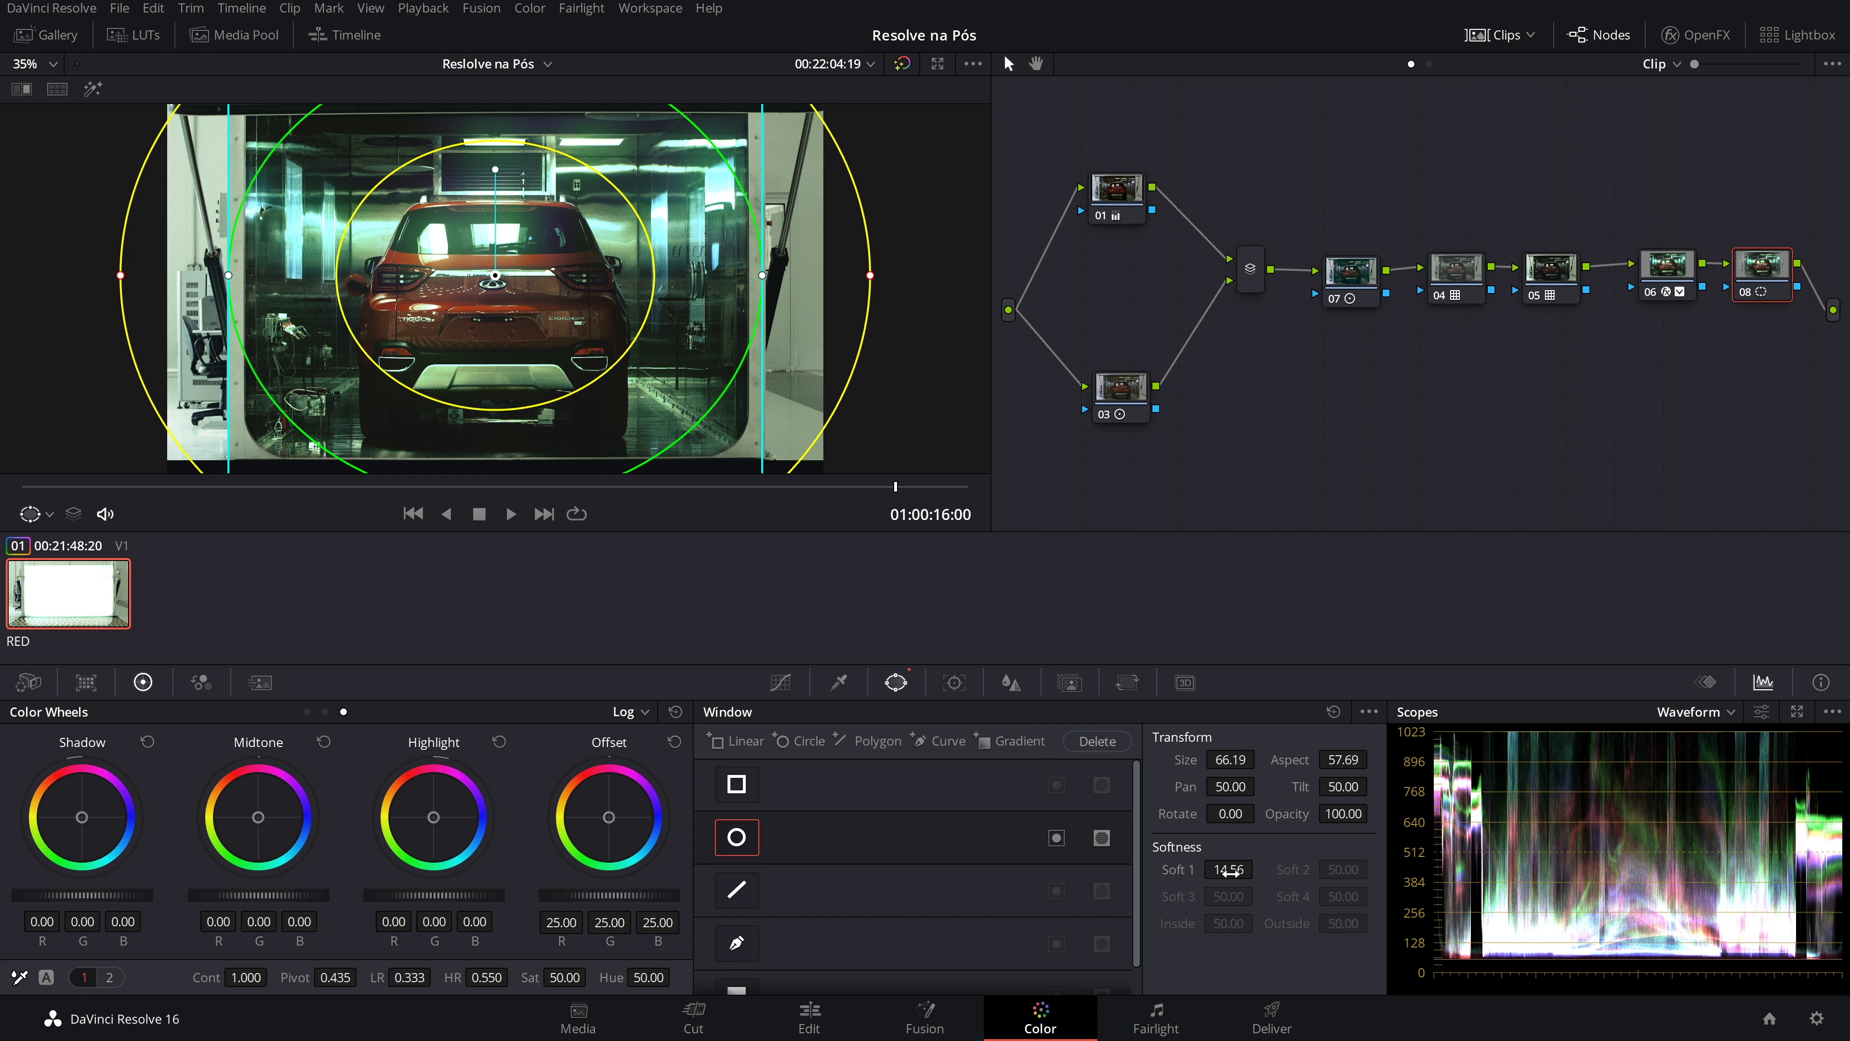
Lower Gamma and Gain on node 08, then invert the circle window so only the outside darkens
{"action": "left_click", "coordinate": [307, 712]}
{"action": "left_click_drag", "start_coordinate": [284, 901], "coordinate": [269, 895]}
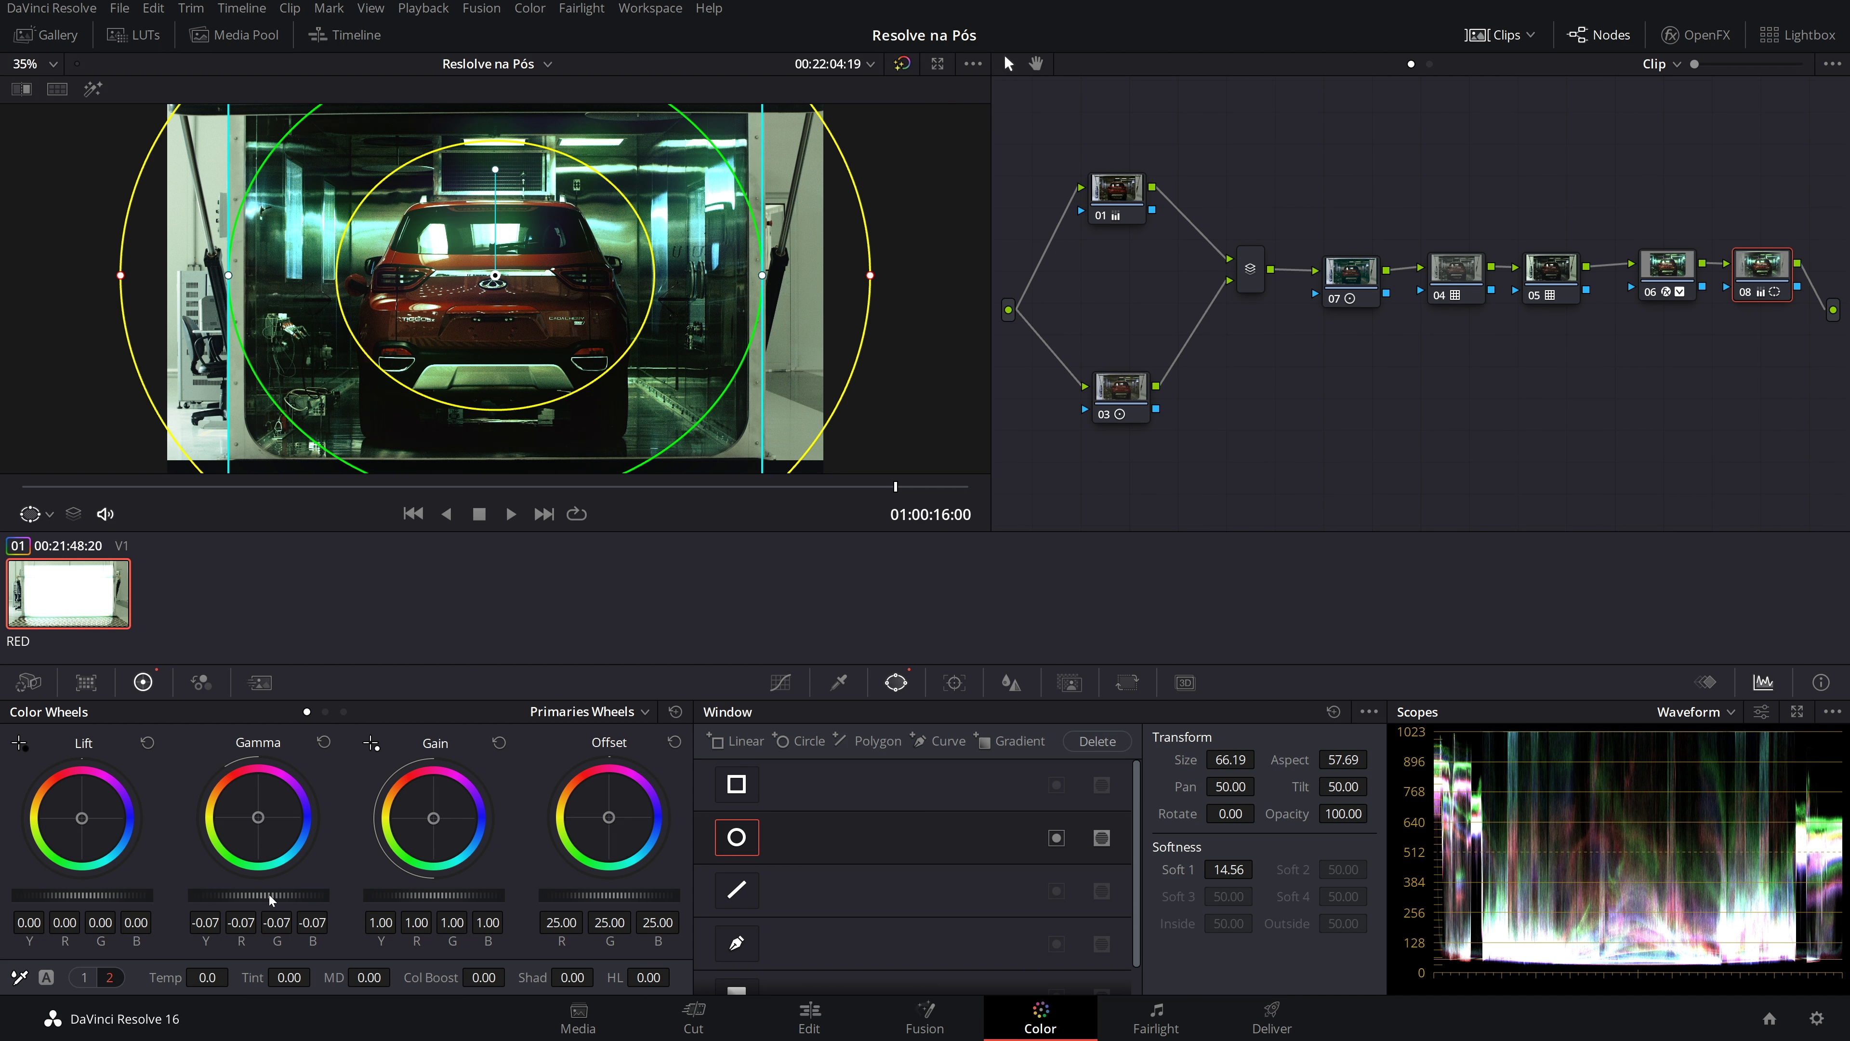
{"action": "left_click_drag", "start_coordinate": [418, 893], "coordinate": [403, 893]}
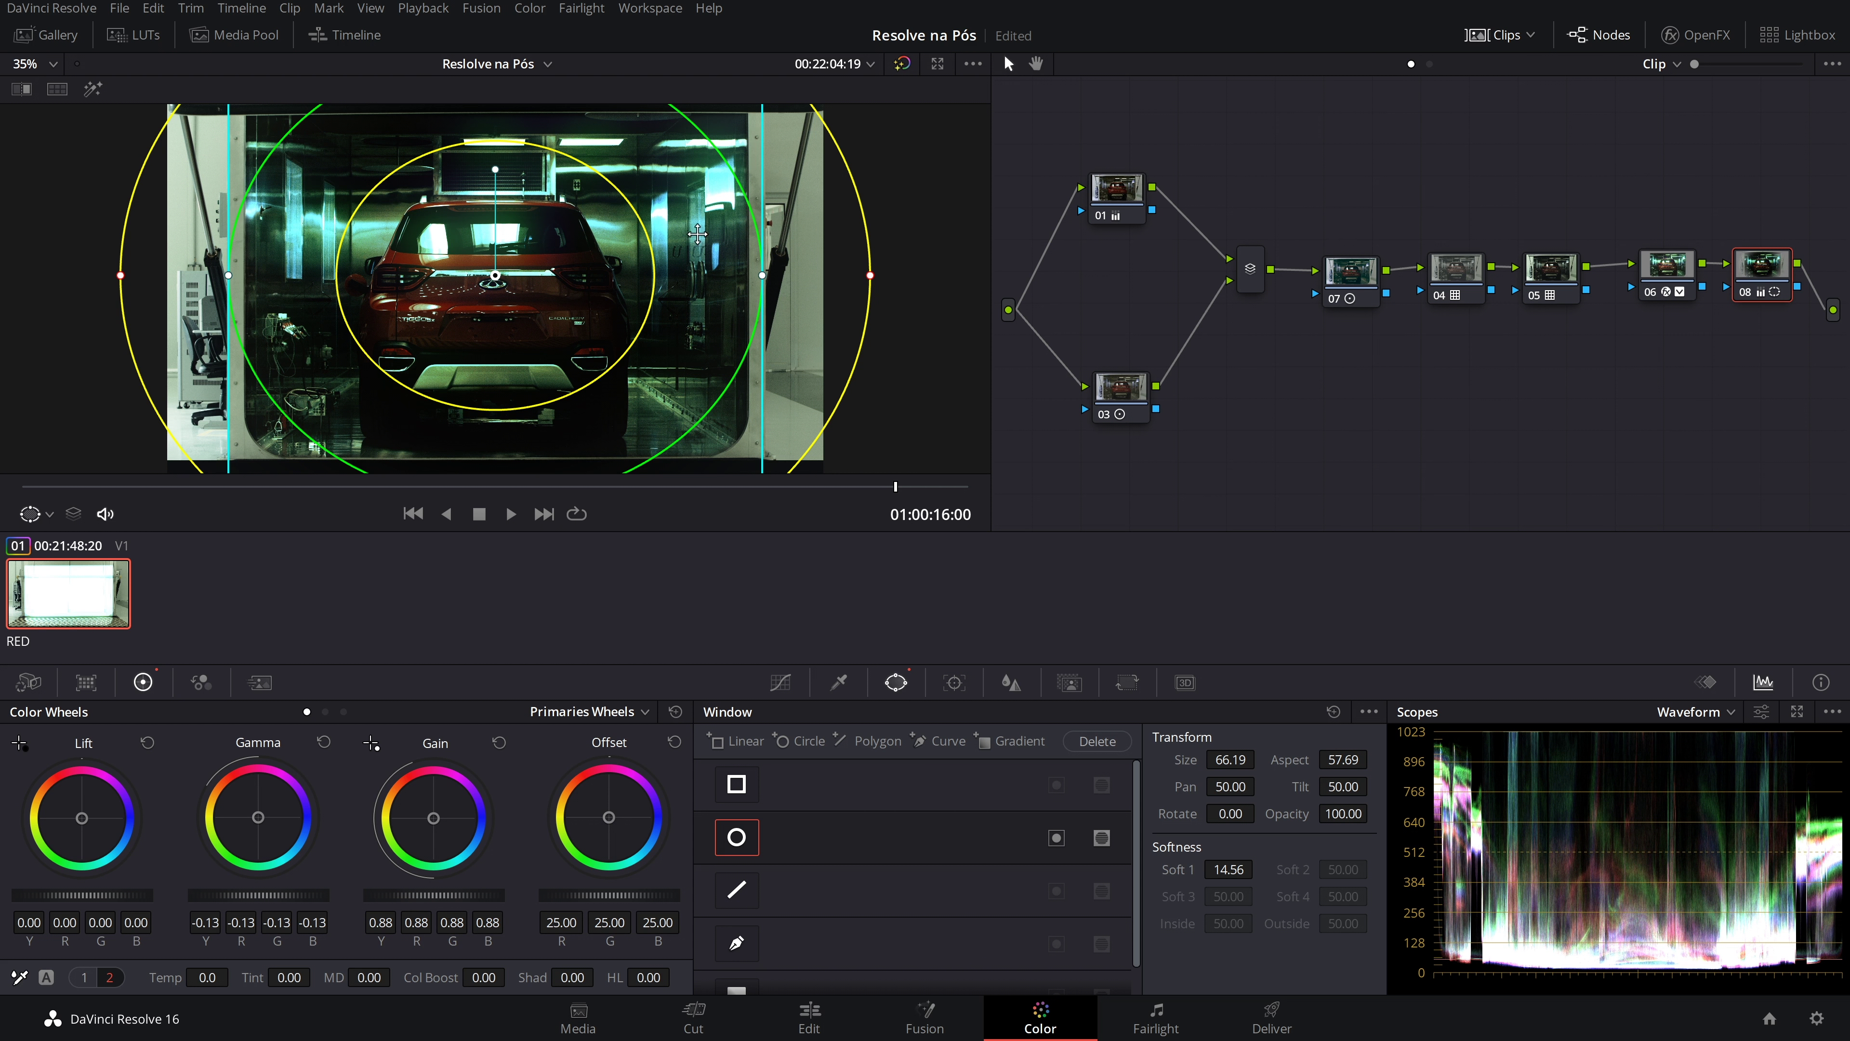
{"action": "left_click", "coordinate": [1056, 838]}
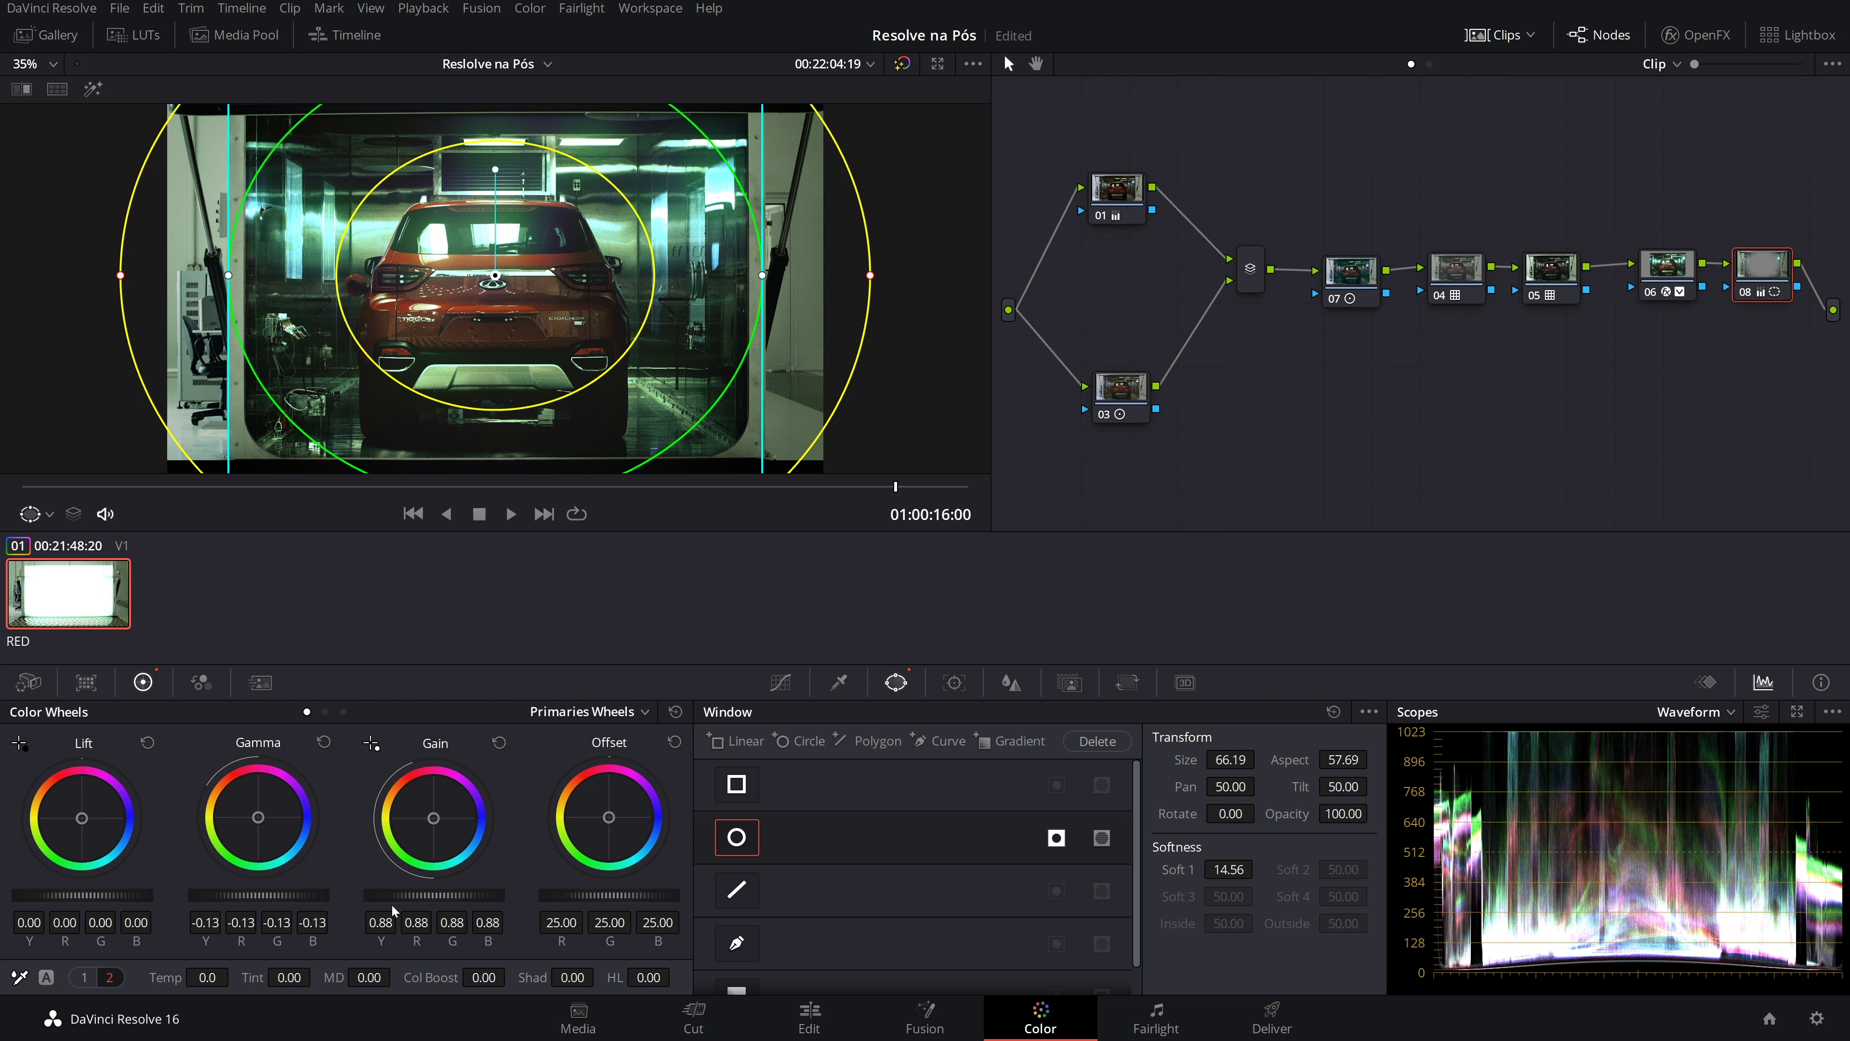
Fine-tune the vignette to Gain 0.98 and Gamma -0.15, hide window outlines, and enlarge the viewer
{"action": "left_click_drag", "start_coordinate": [392, 904], "coordinate": [414, 898]}
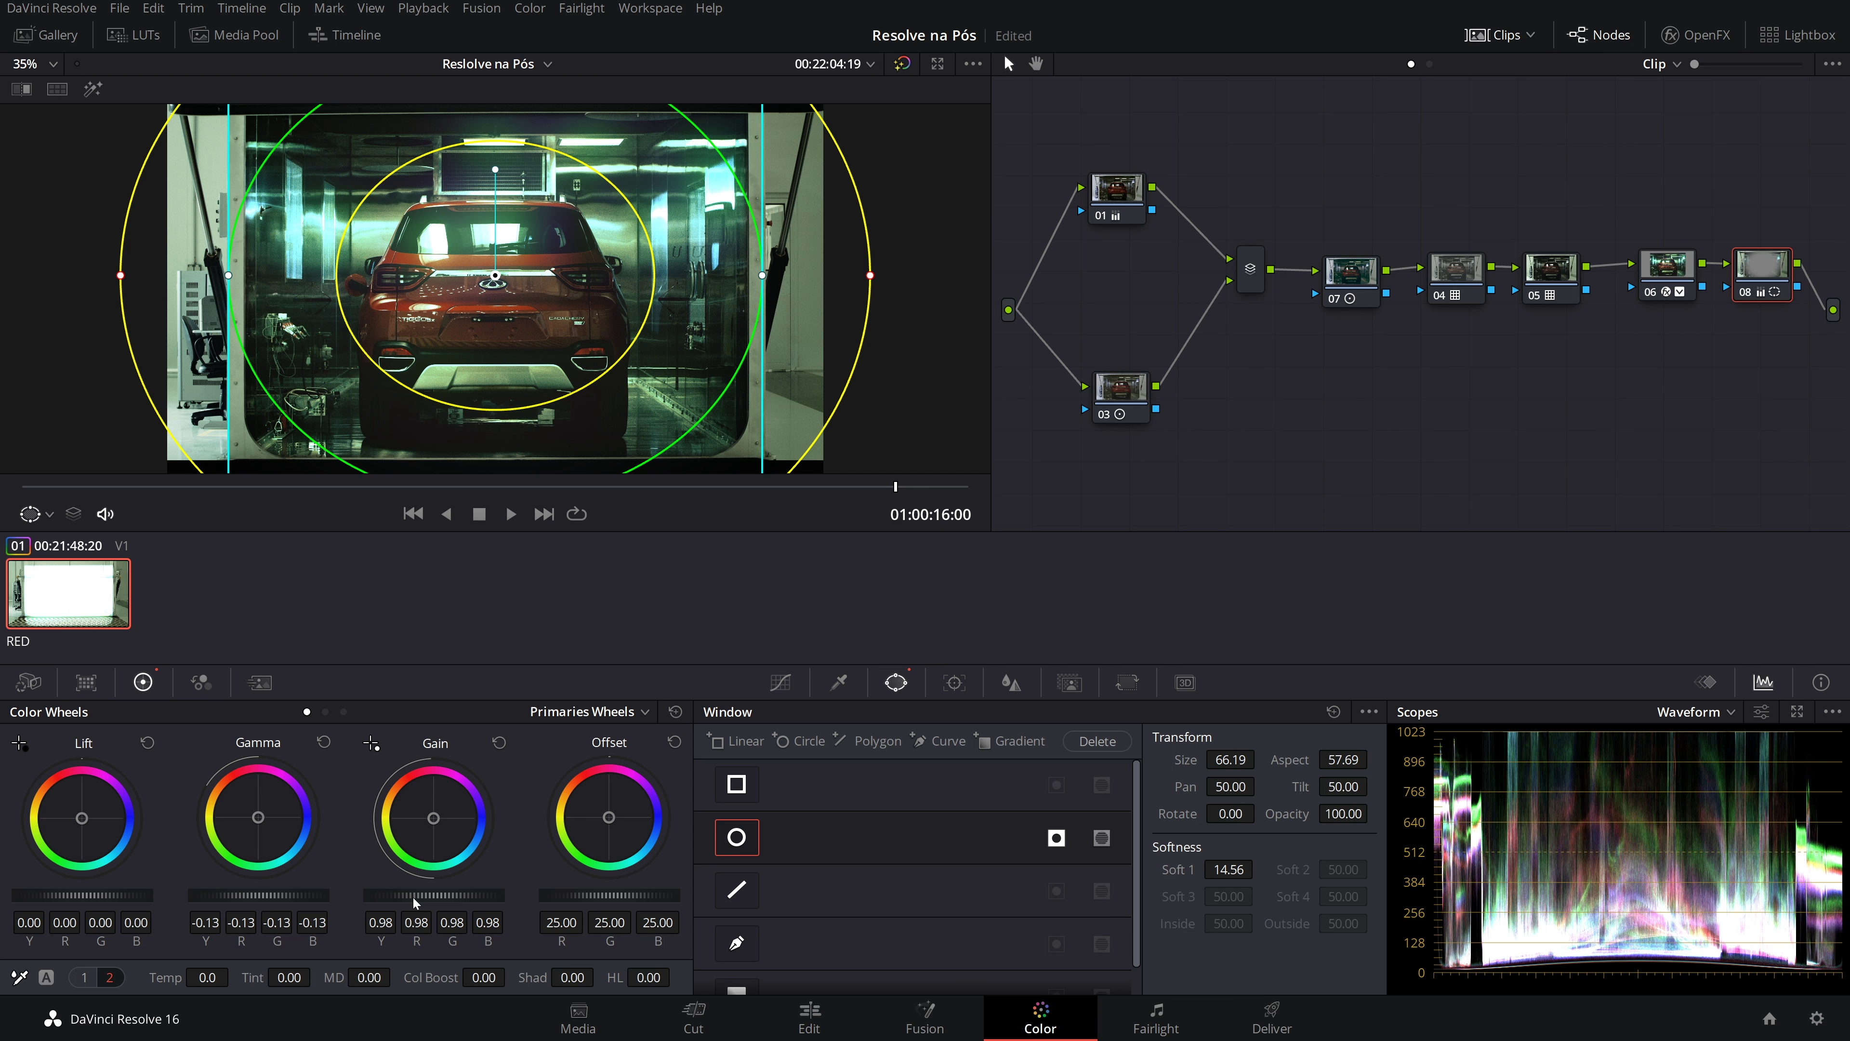
{"action": "left_click_drag", "start_coordinate": [240, 895], "coordinate": [260, 892]}
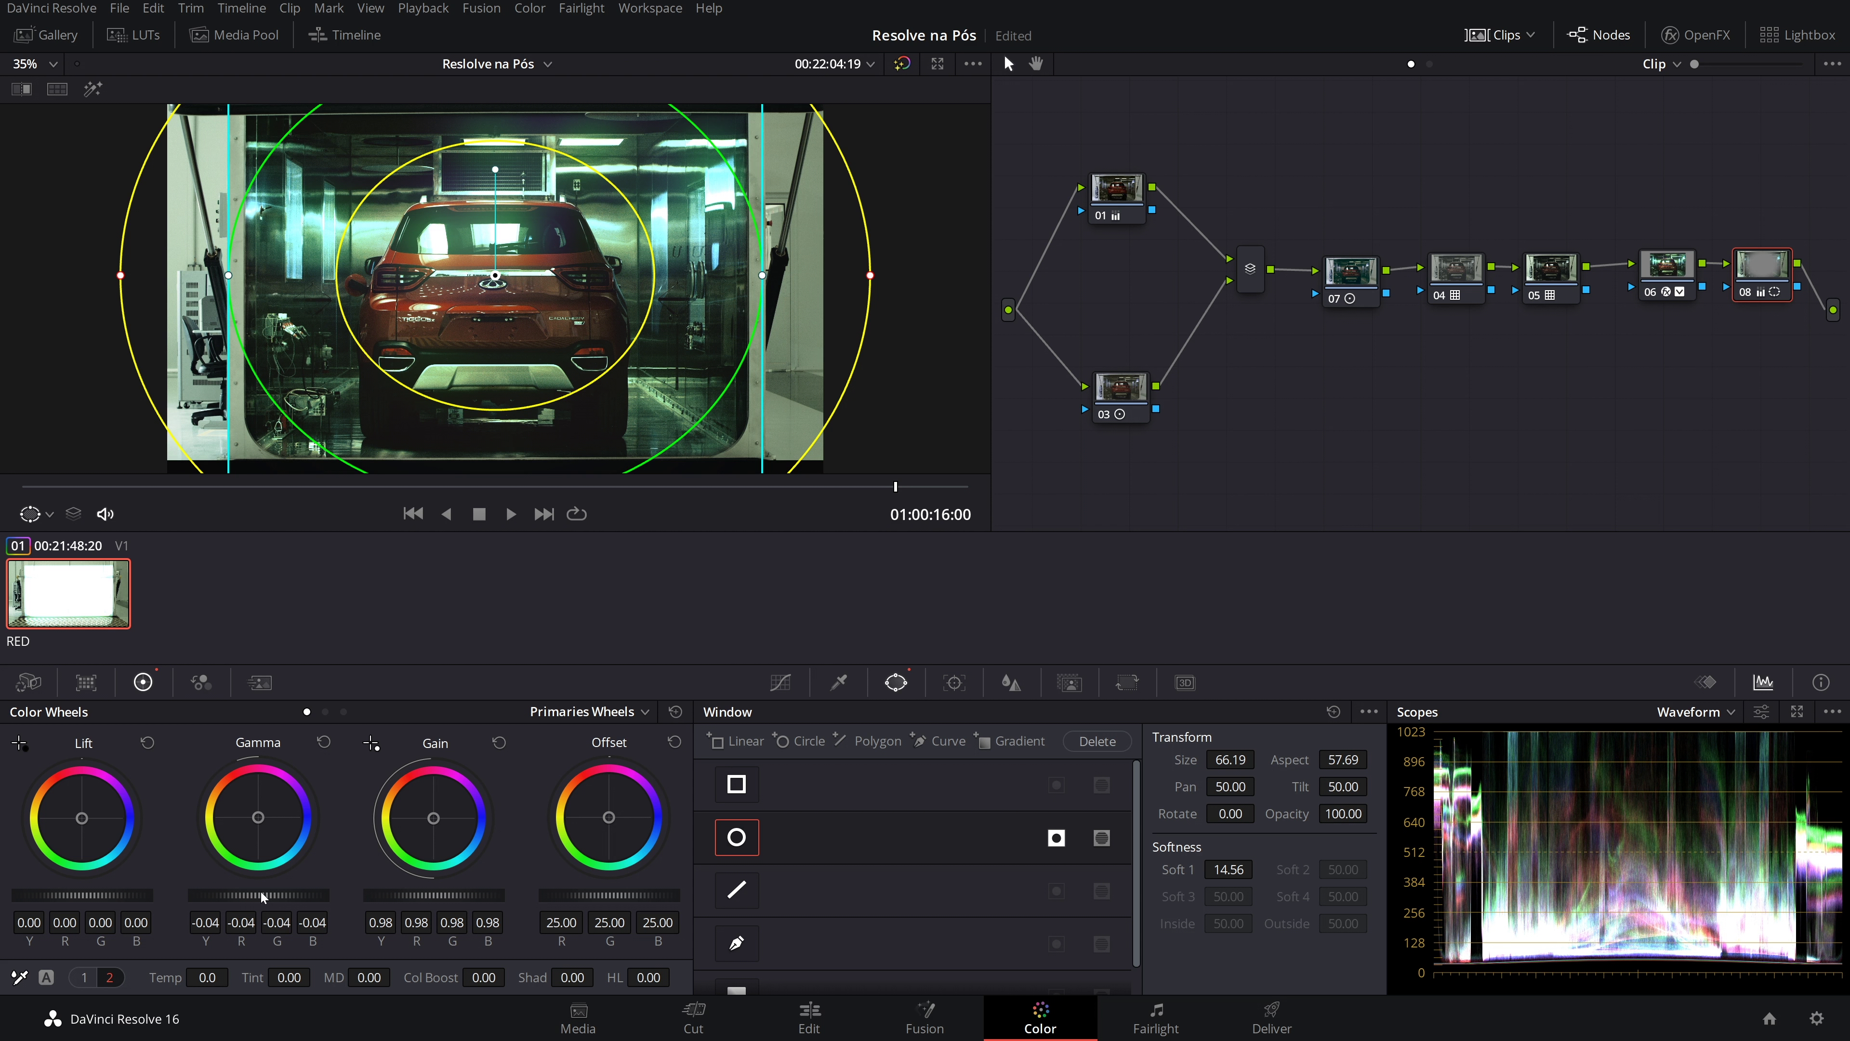
{"action": "scroll", "coordinate": [260, 892], "scroll_direction": "down", "scroll_amount": 10}
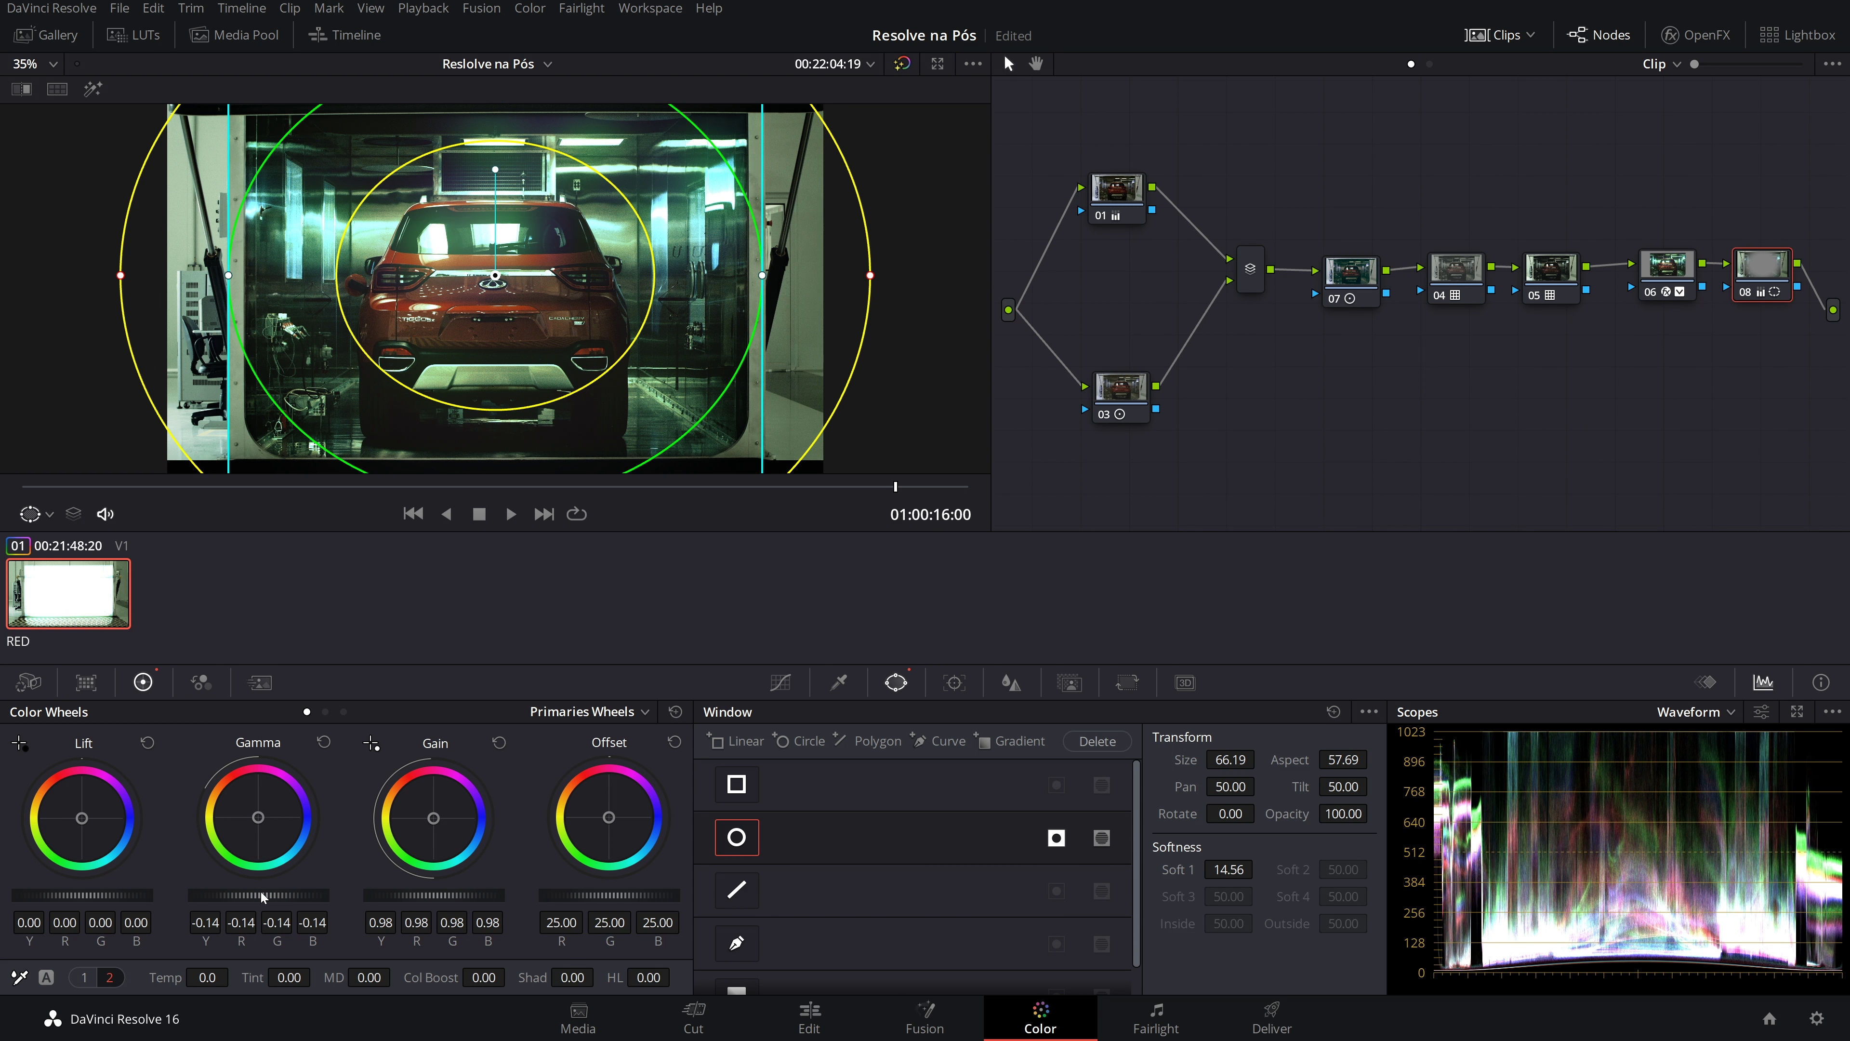
{"action": "scroll", "coordinate": [260, 892], "scroll_direction": "down", "scroll_amount": 1}
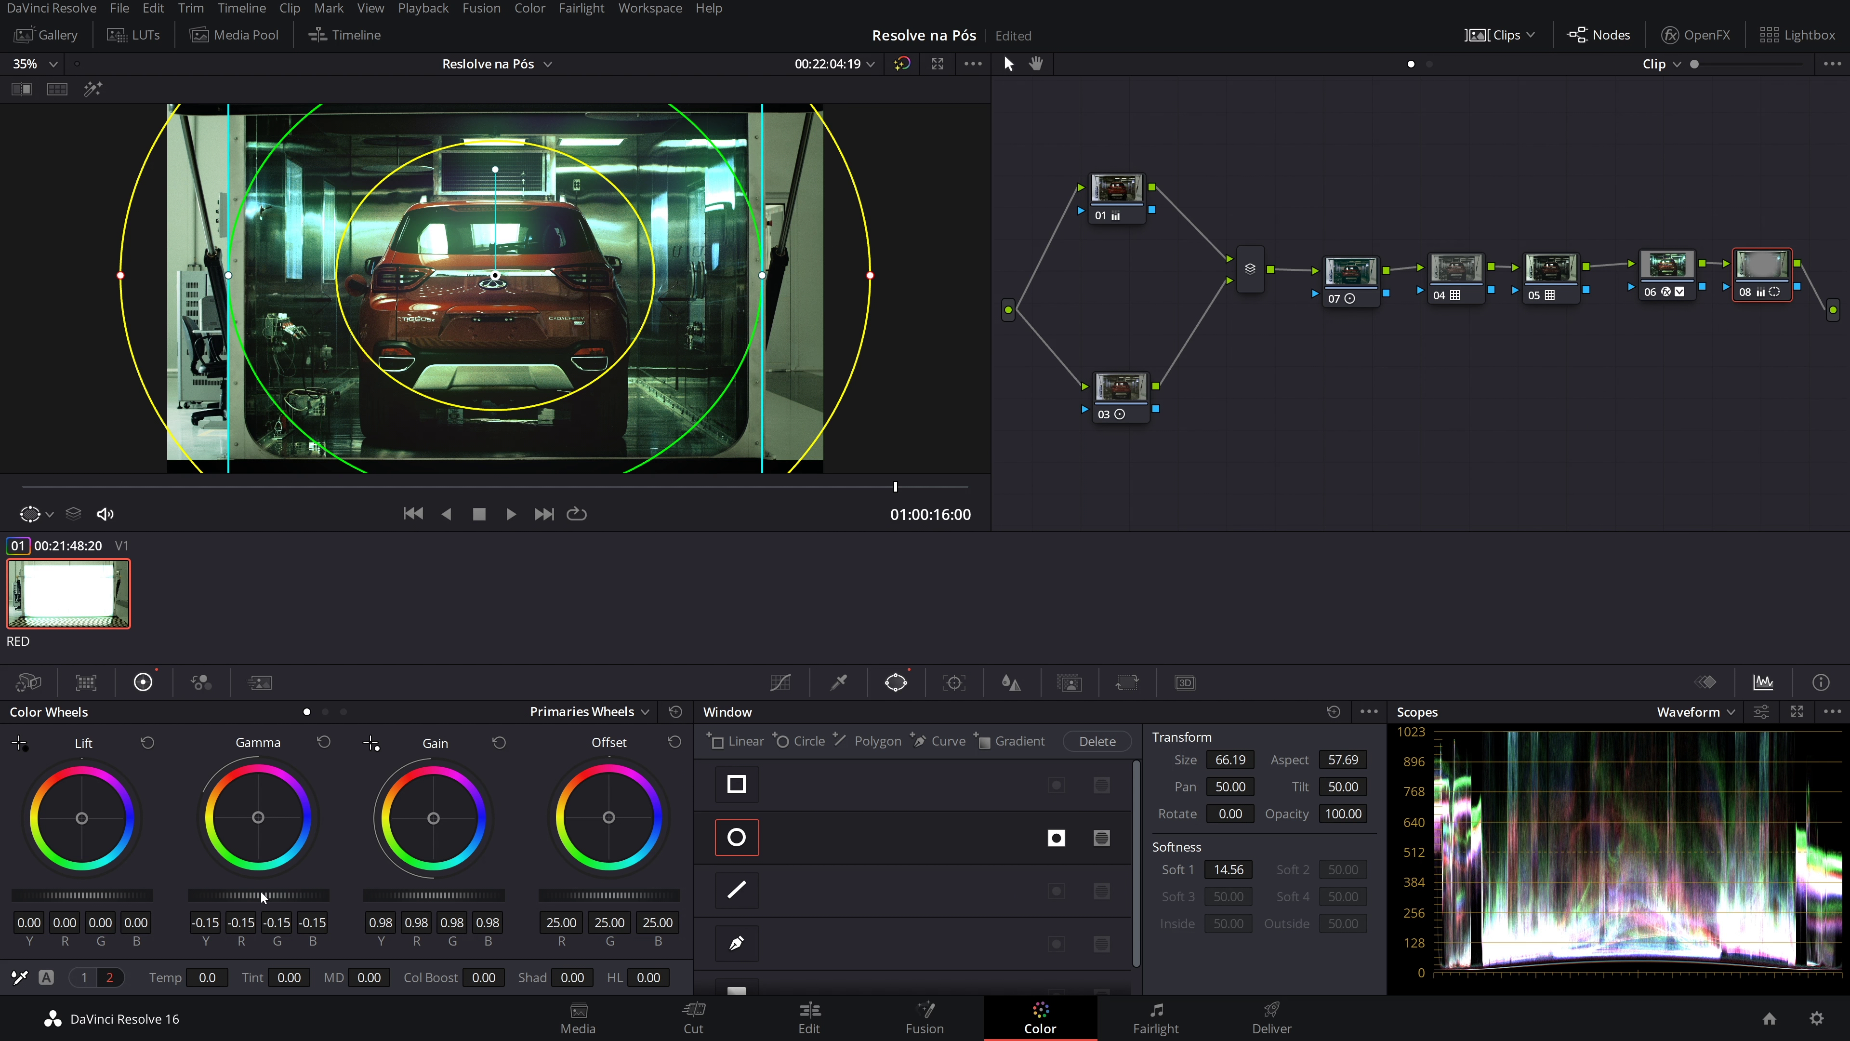
{"action": "left_click", "coordinate": [49, 514]}
{"action": "left_click", "coordinate": [58, 543]}
{"action": "key", "text": "shift+f"}
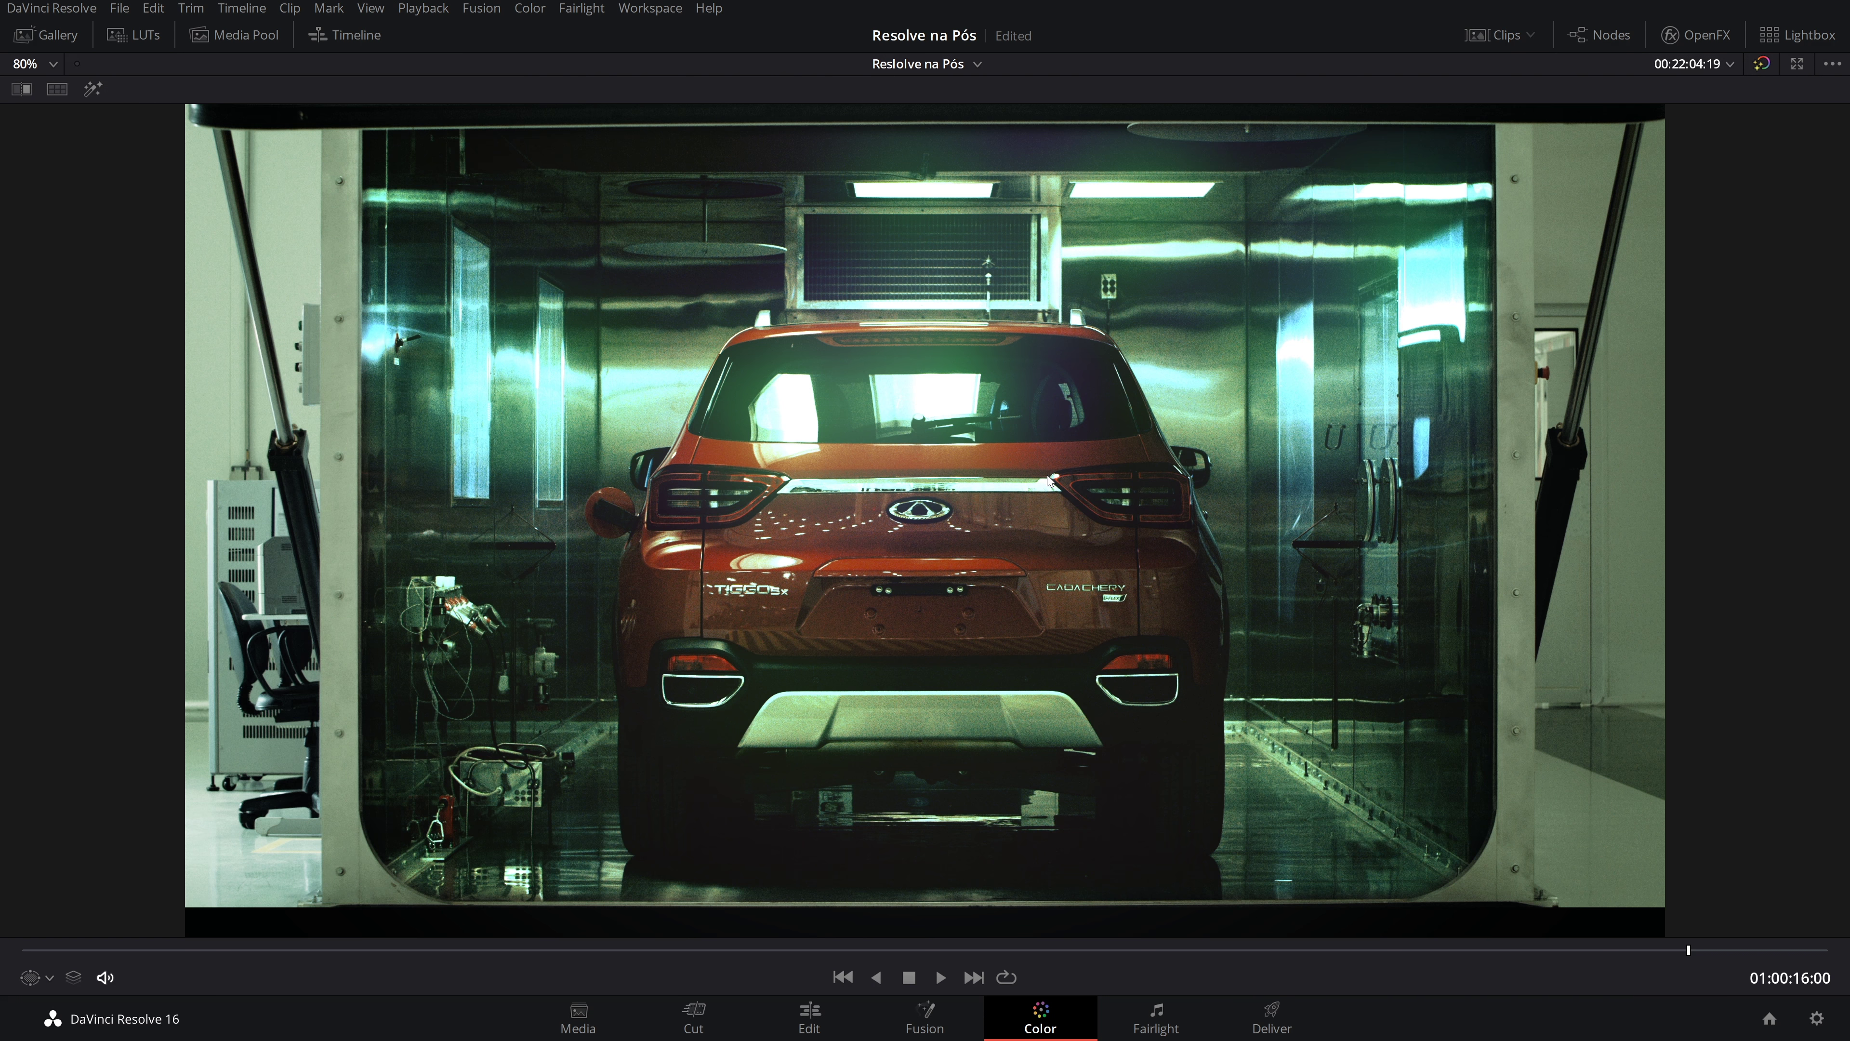
Compare the grade with the original using bypass, view it in Cinema Viewer, then return to the Color page
{"action": "key", "text": "shift+d"}
{"action": "key", "text": "shift+d"}
{"action": "key", "text": "shift+d"}
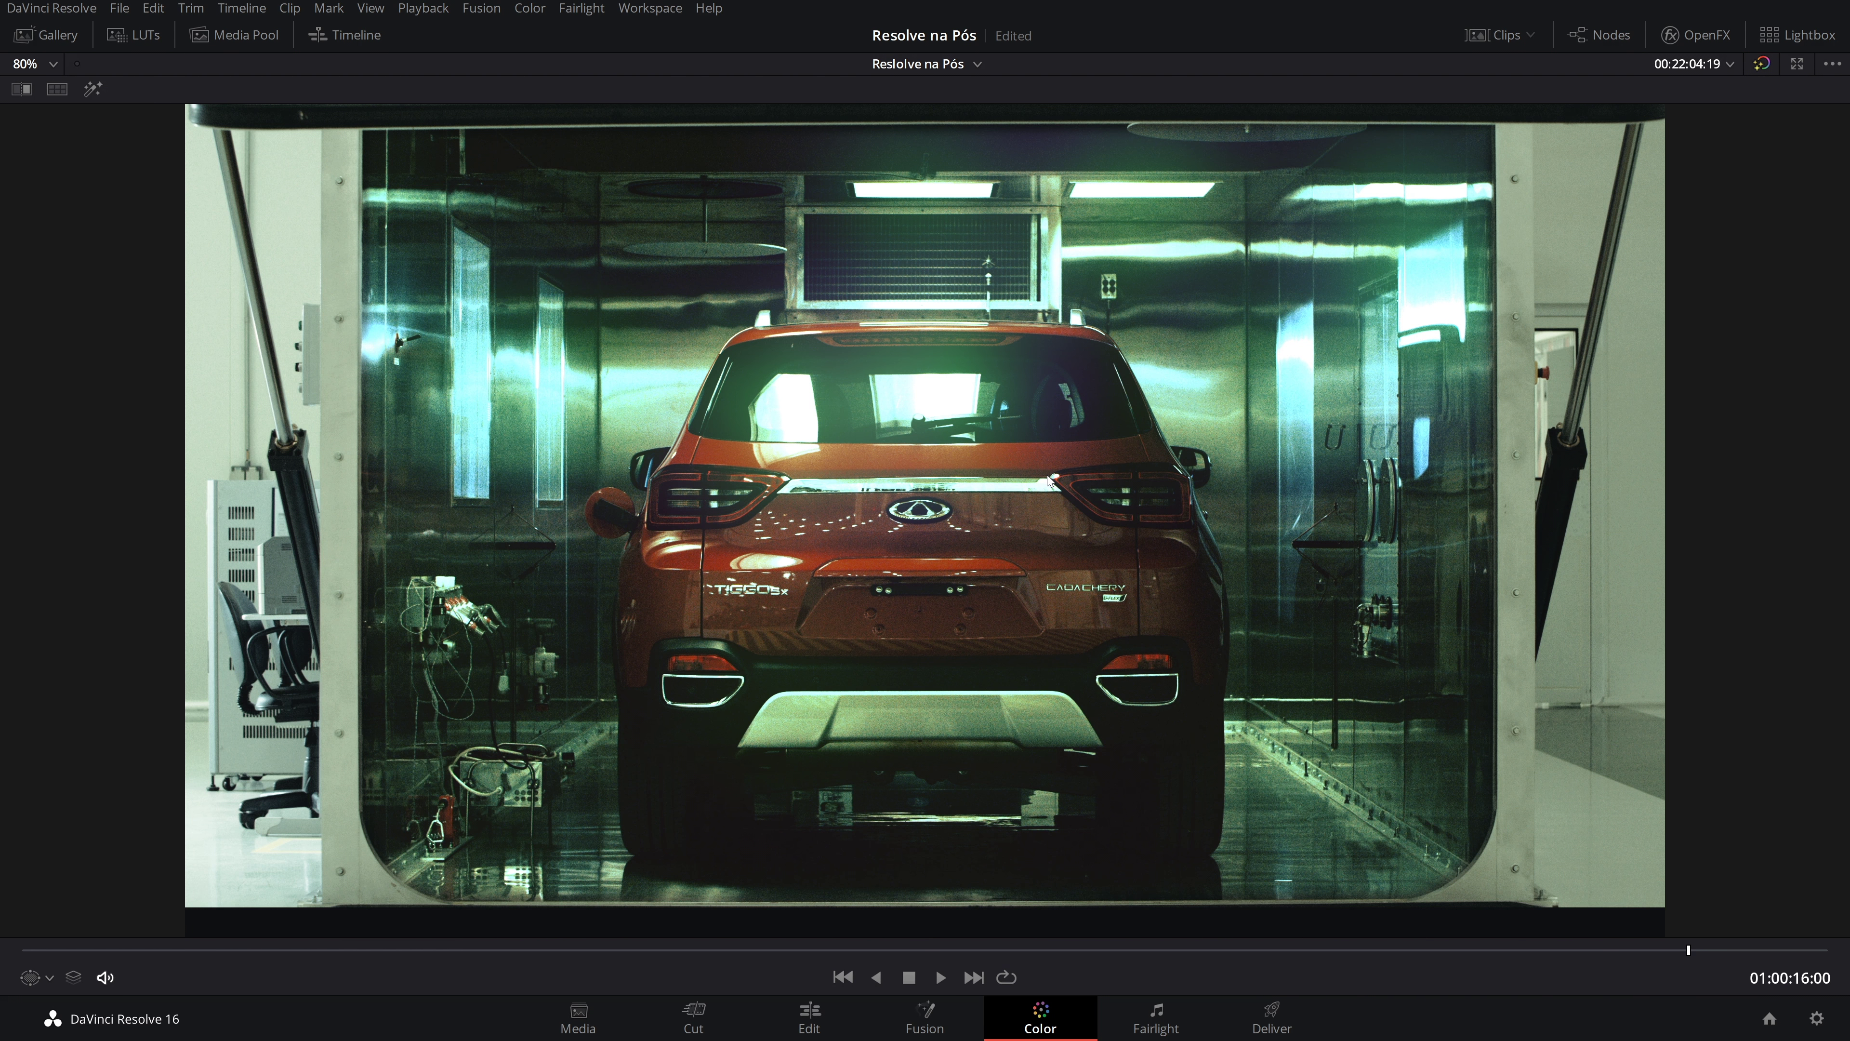
{"action": "key", "text": "shift+d"}
{"action": "key", "text": "shift+f"}
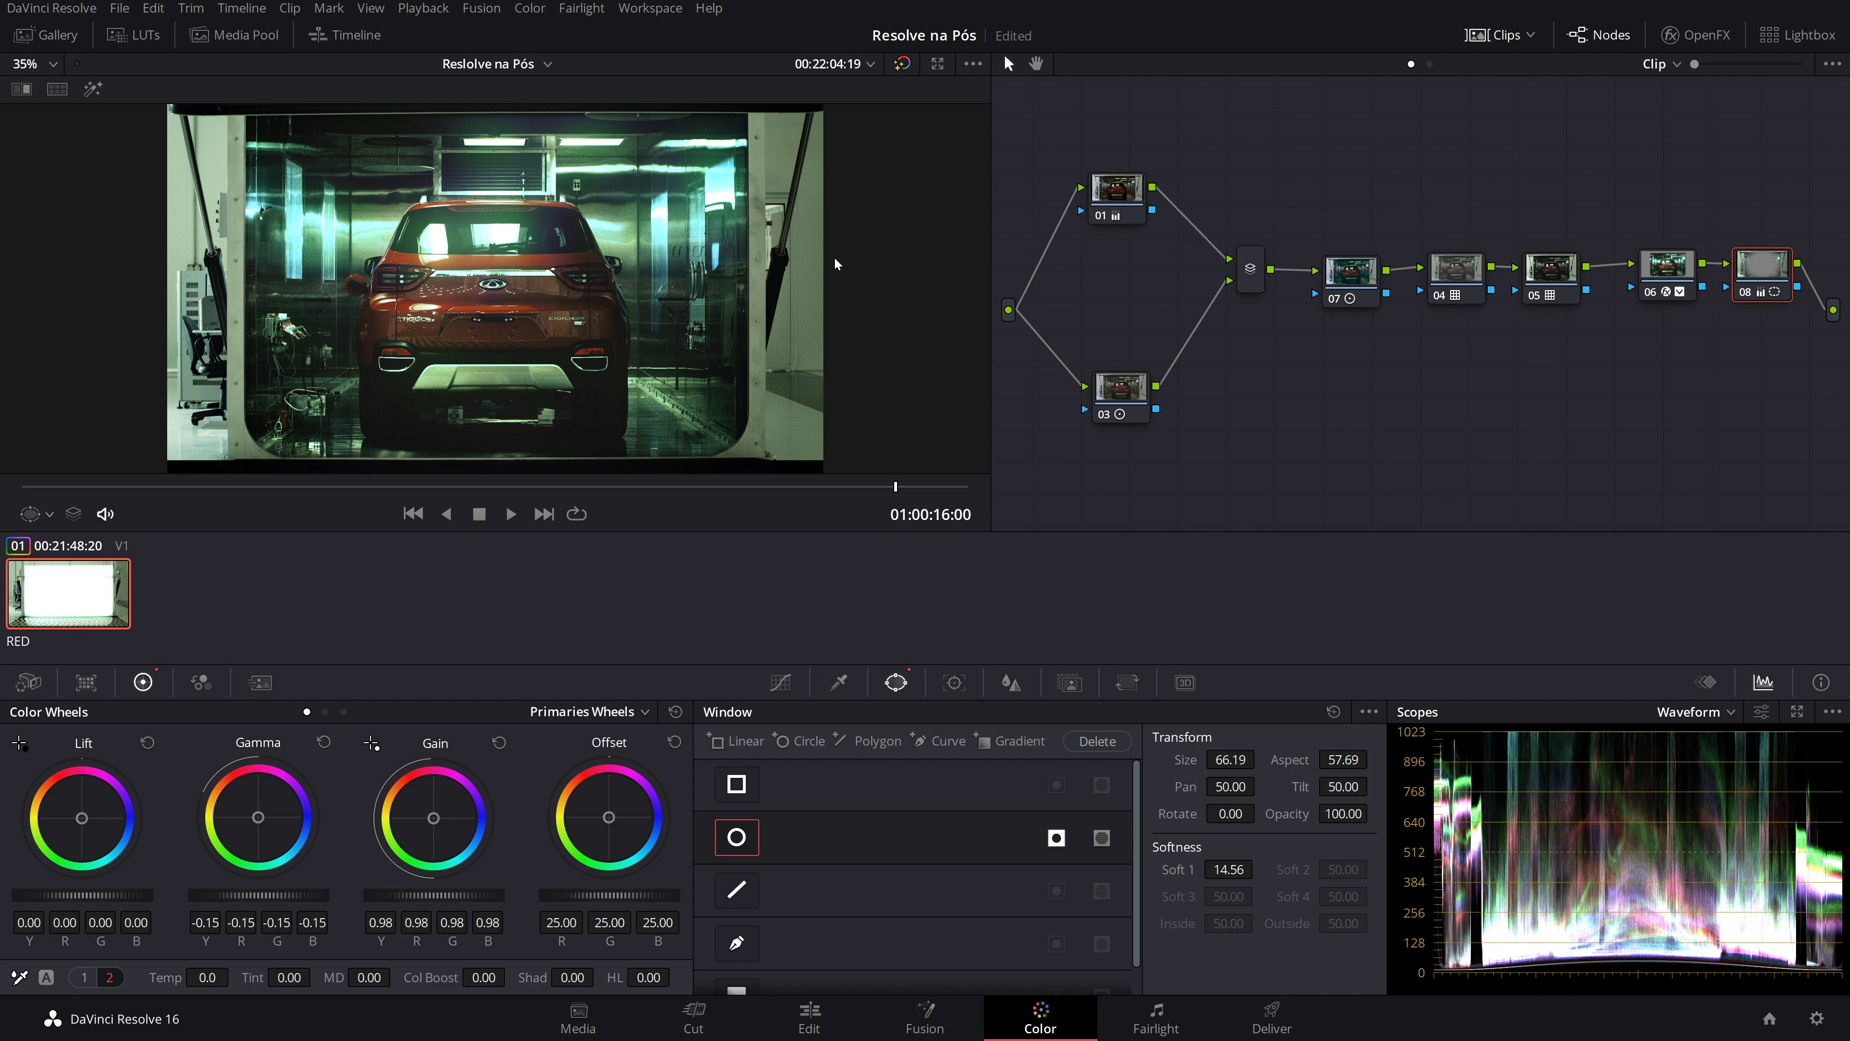
{"action": "key", "text": "ctrl+f"}
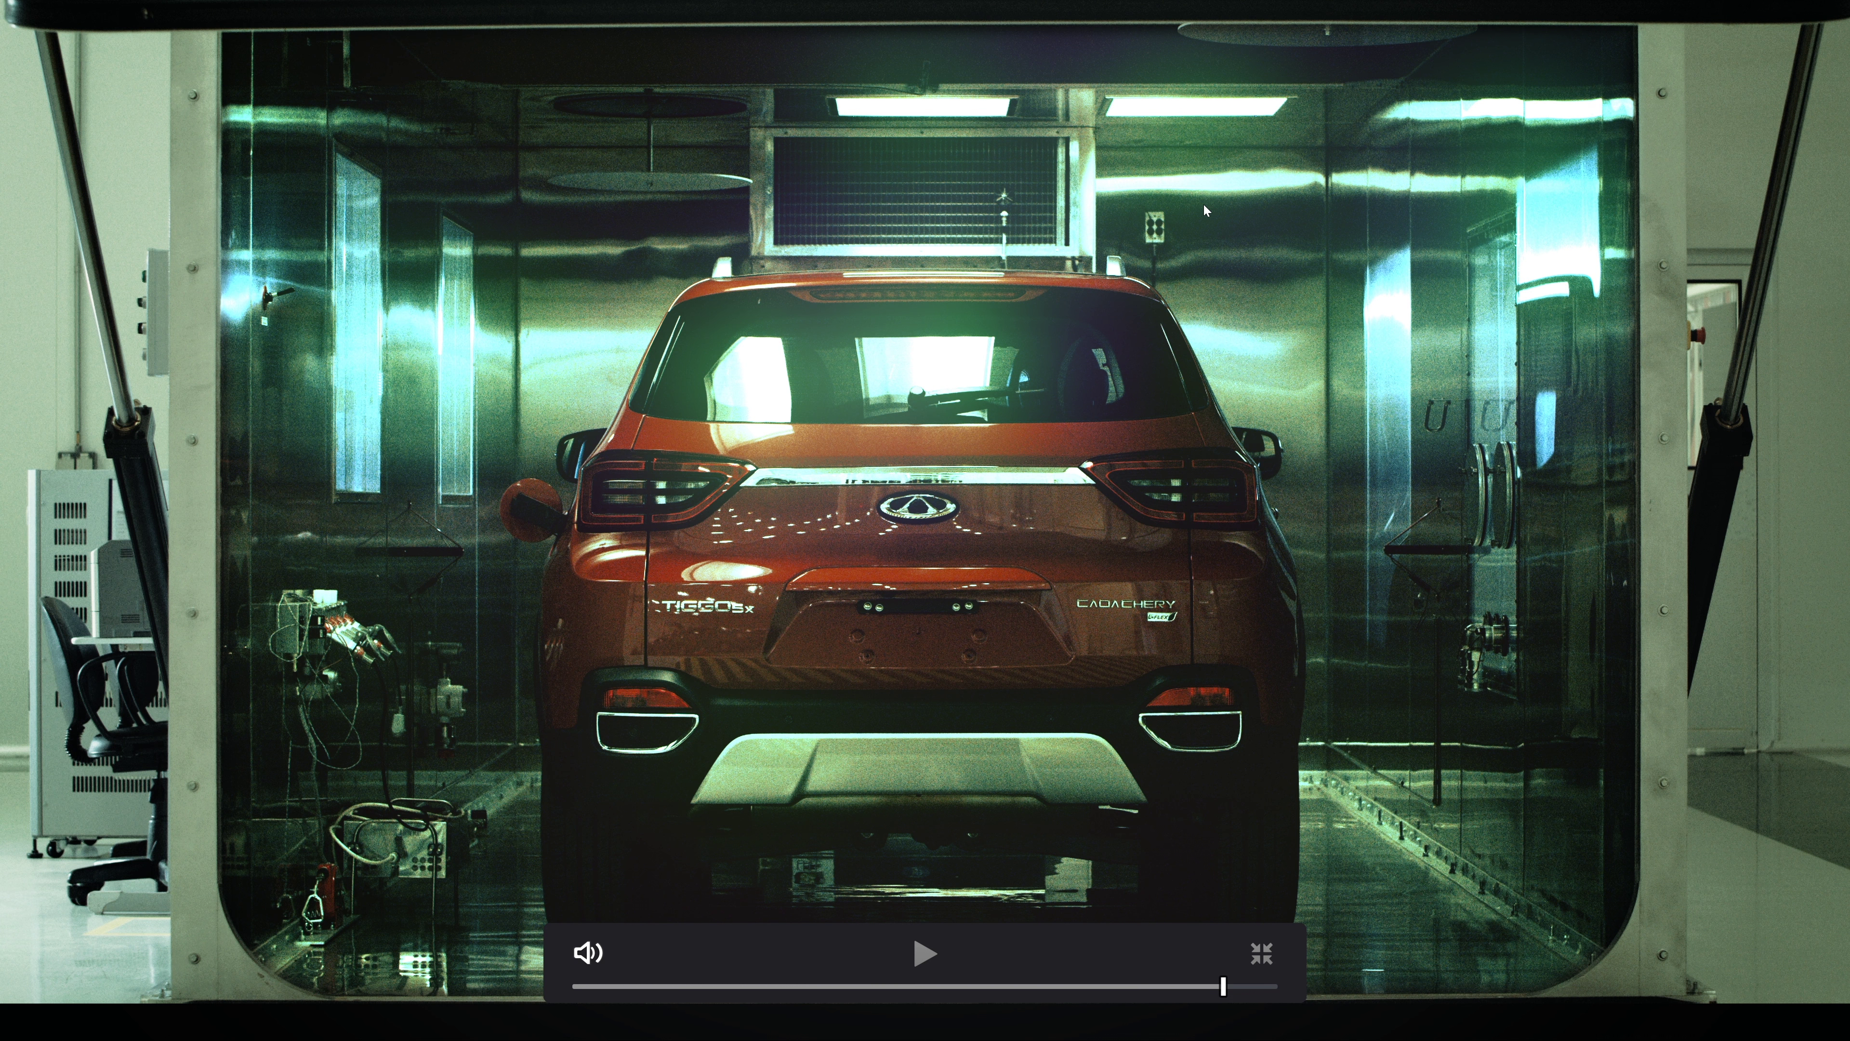
{"action": "key", "text": "Escape"}
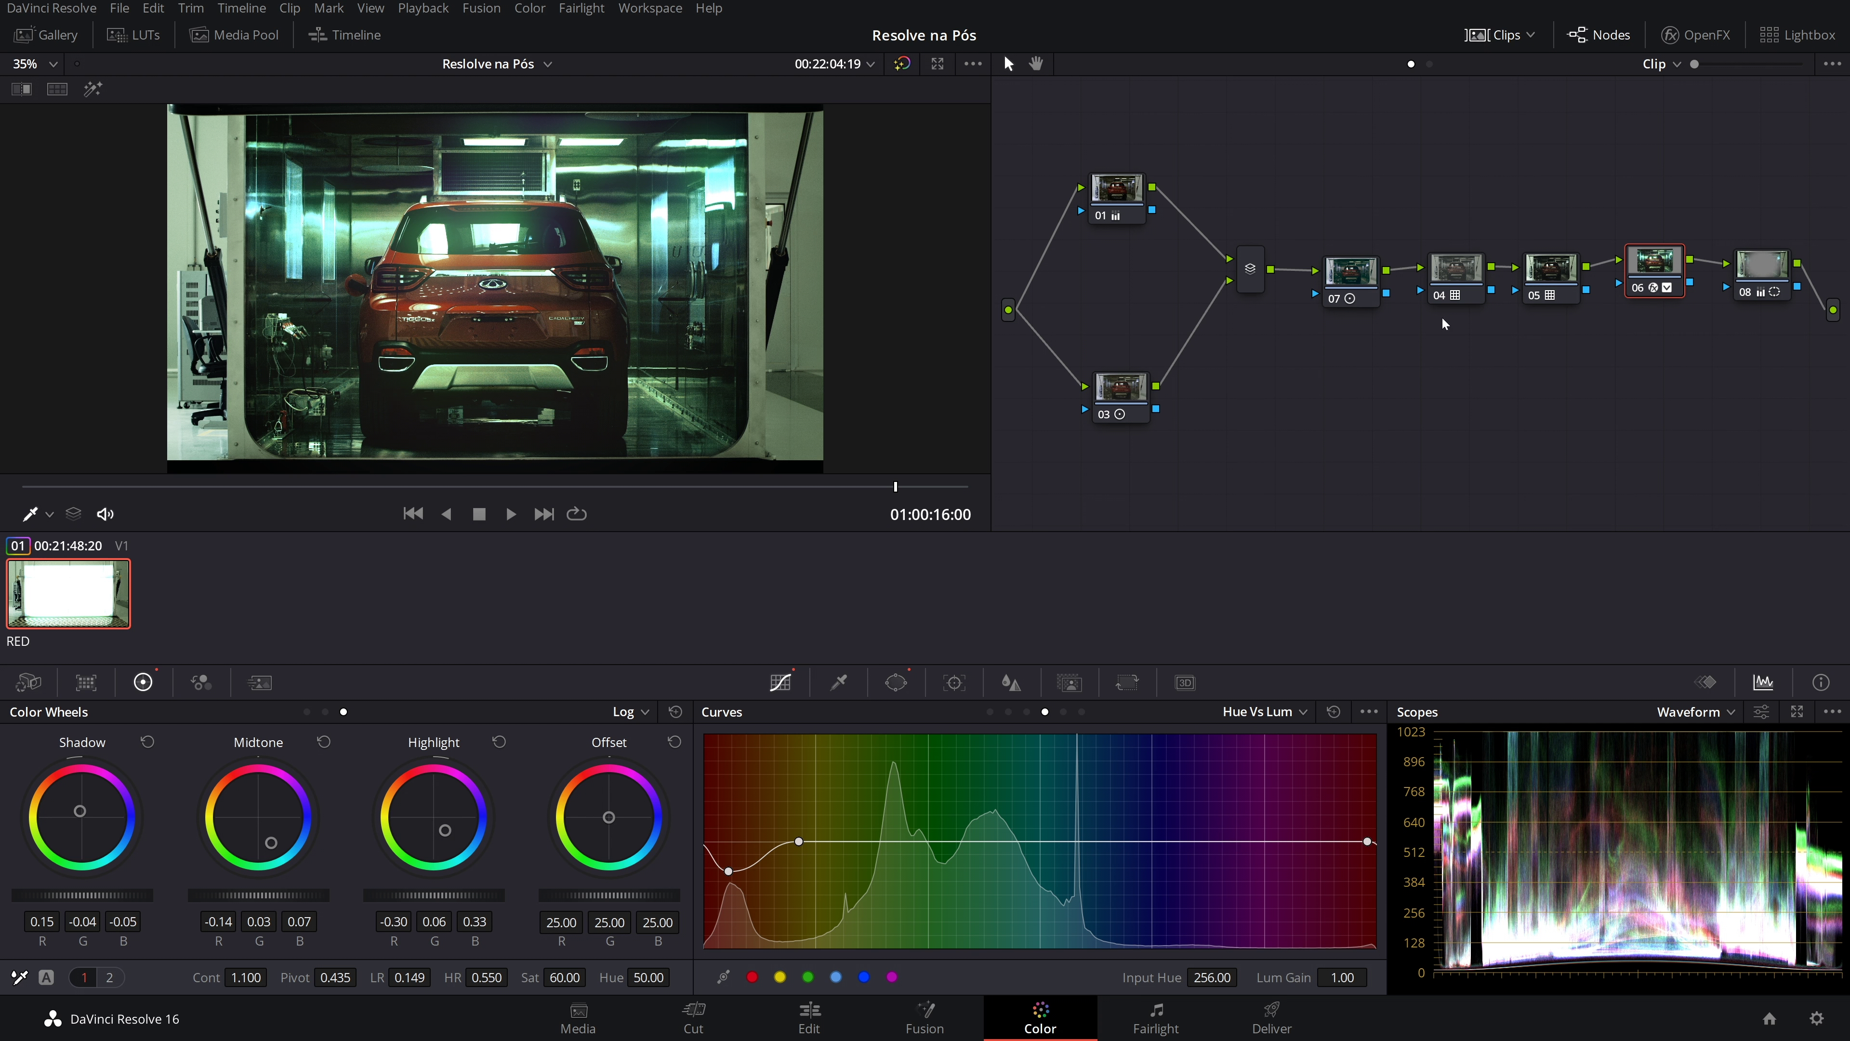
Add layer node 10 parallel to node 06 and remove its glow OFX plugin
{"action": "left_click", "coordinate": [1275, 401]}
{"action": "key", "text": "alt+l"}
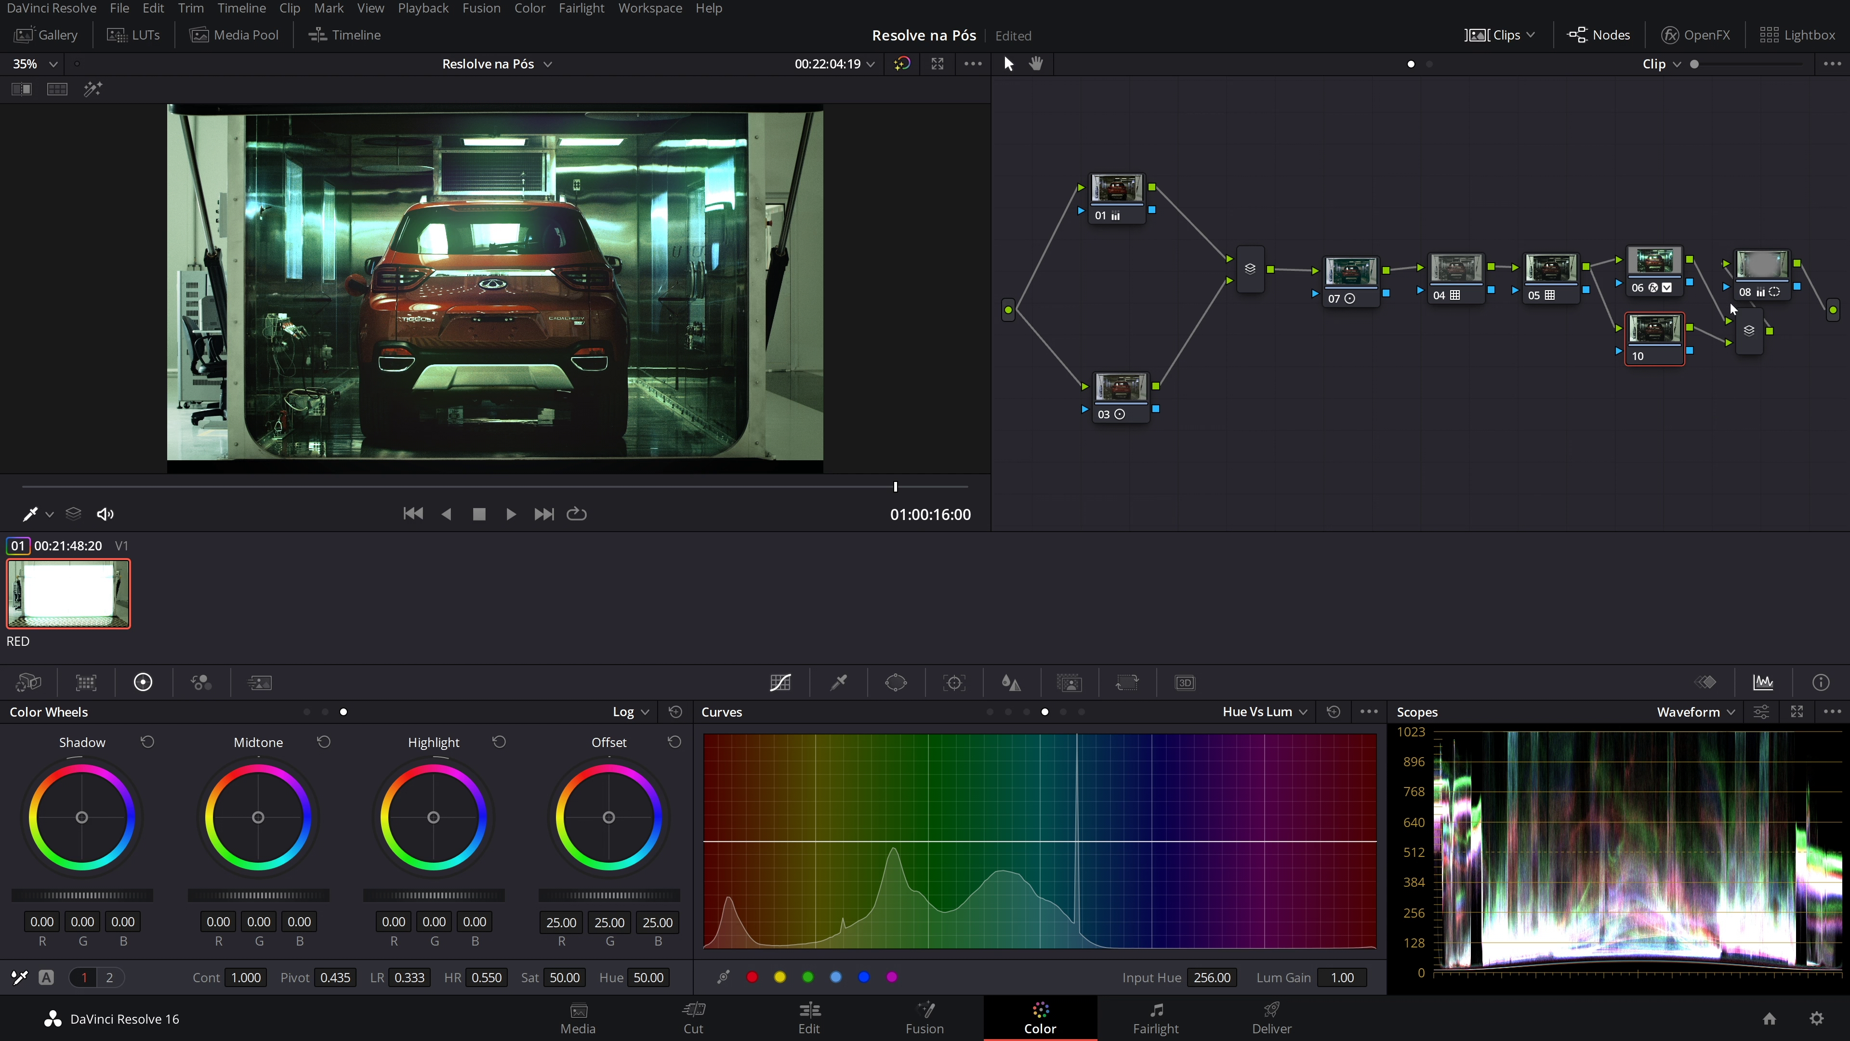
{"action": "left_click", "coordinate": [1666, 243]}
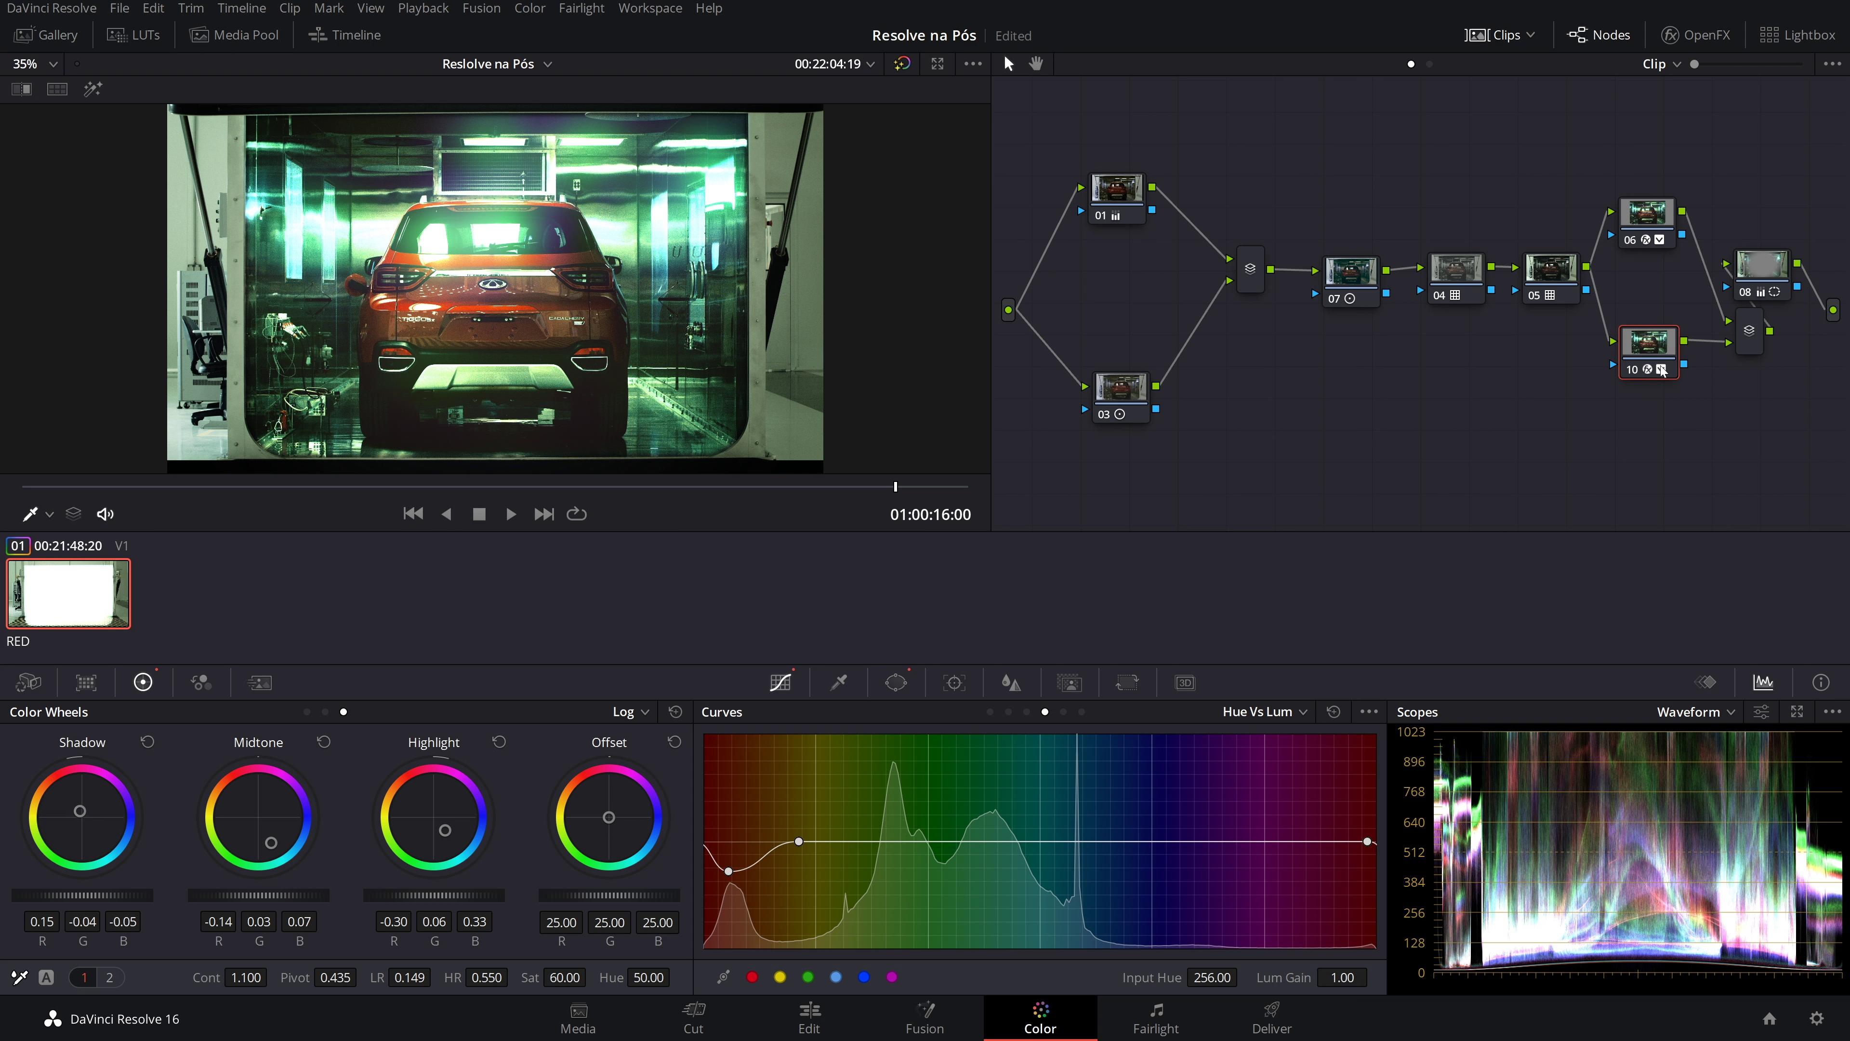
{"action": "right_click", "coordinate": [1662, 367]}
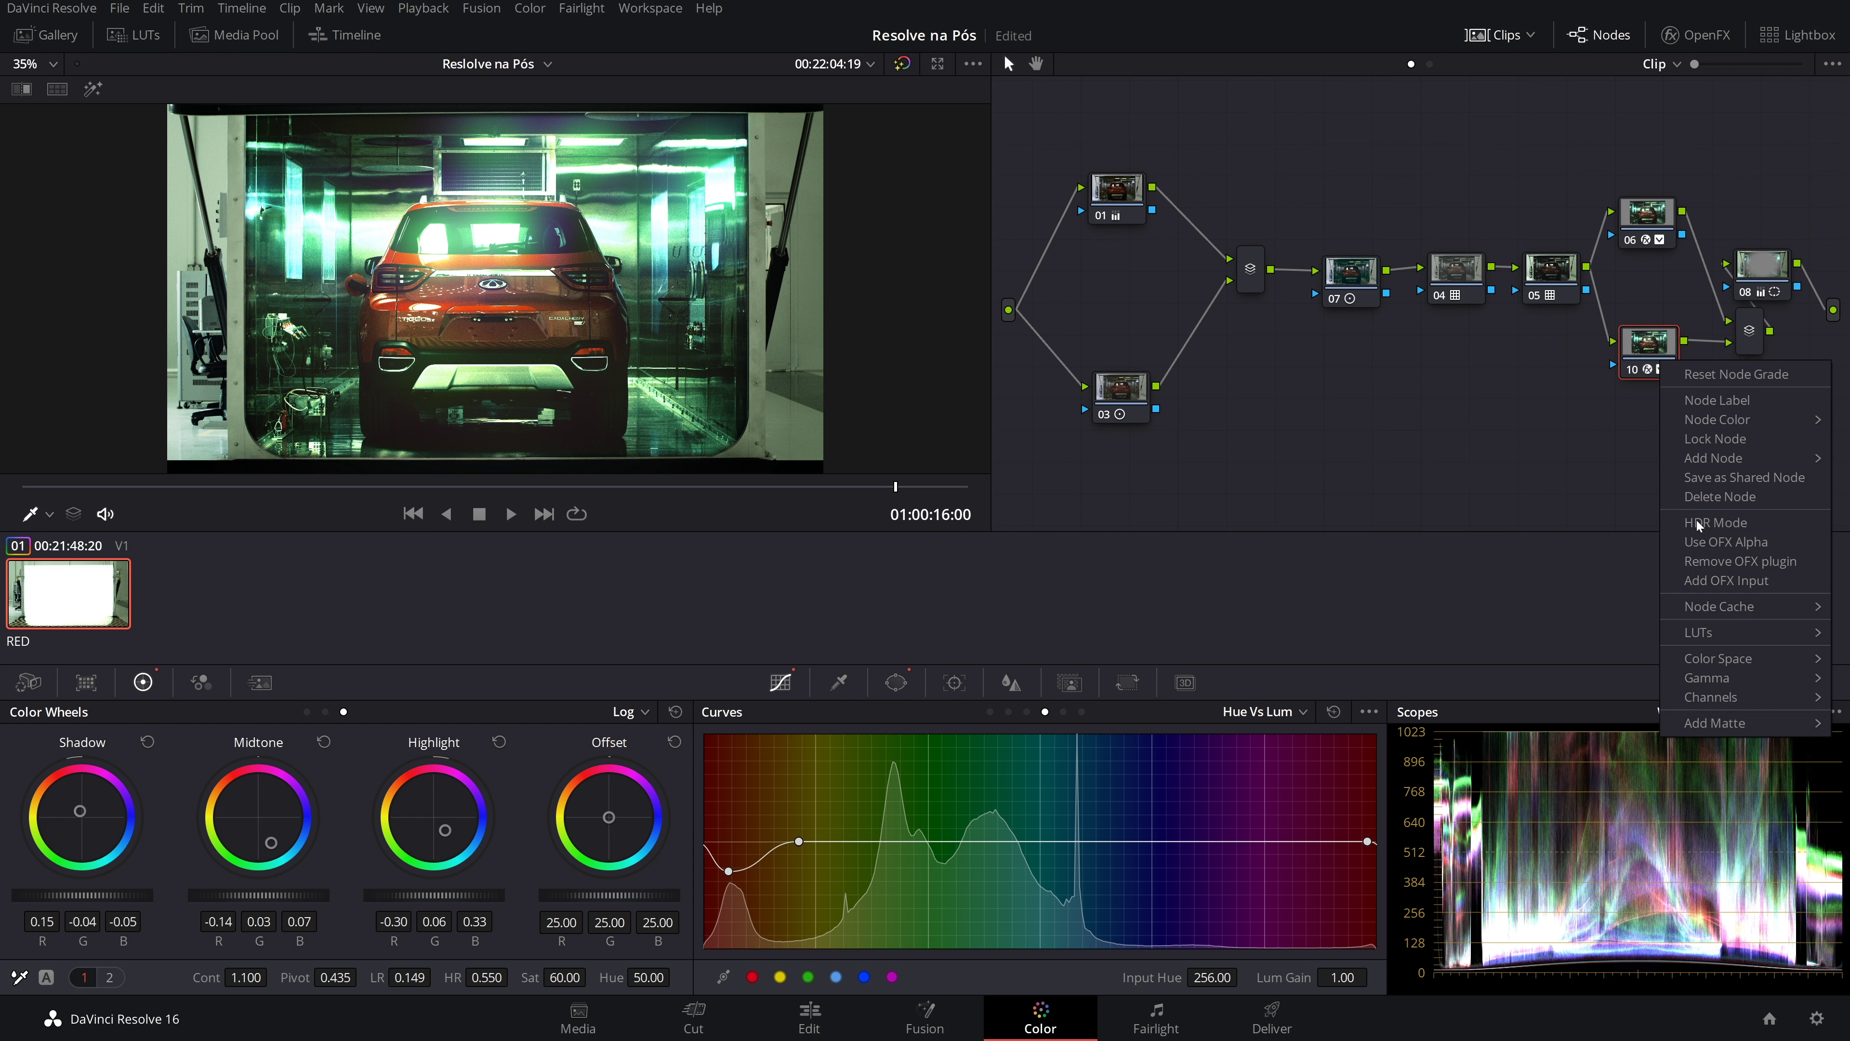
{"action": "left_click", "coordinate": [1764, 563]}
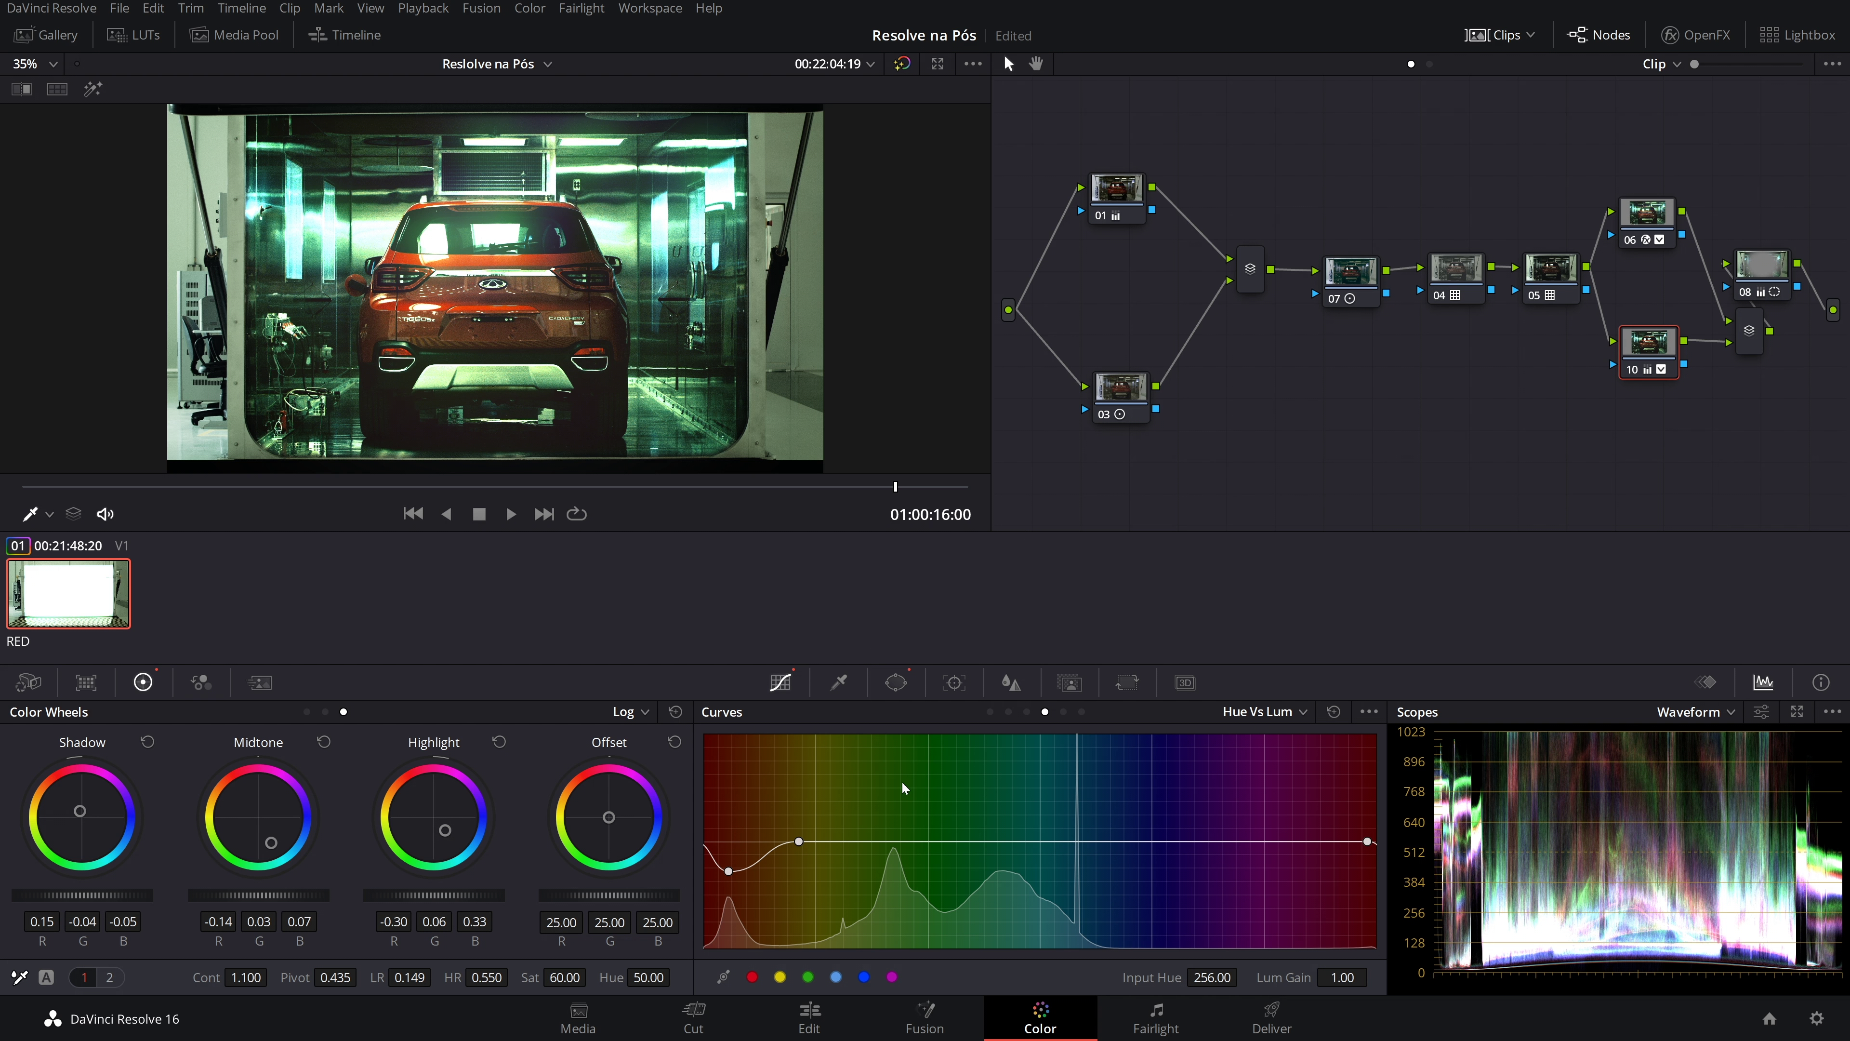
Reset node 10's Hue vs Sat curve, Log wheels and Primaries wheels to neutral
{"action": "left_click", "coordinate": [1027, 711]}
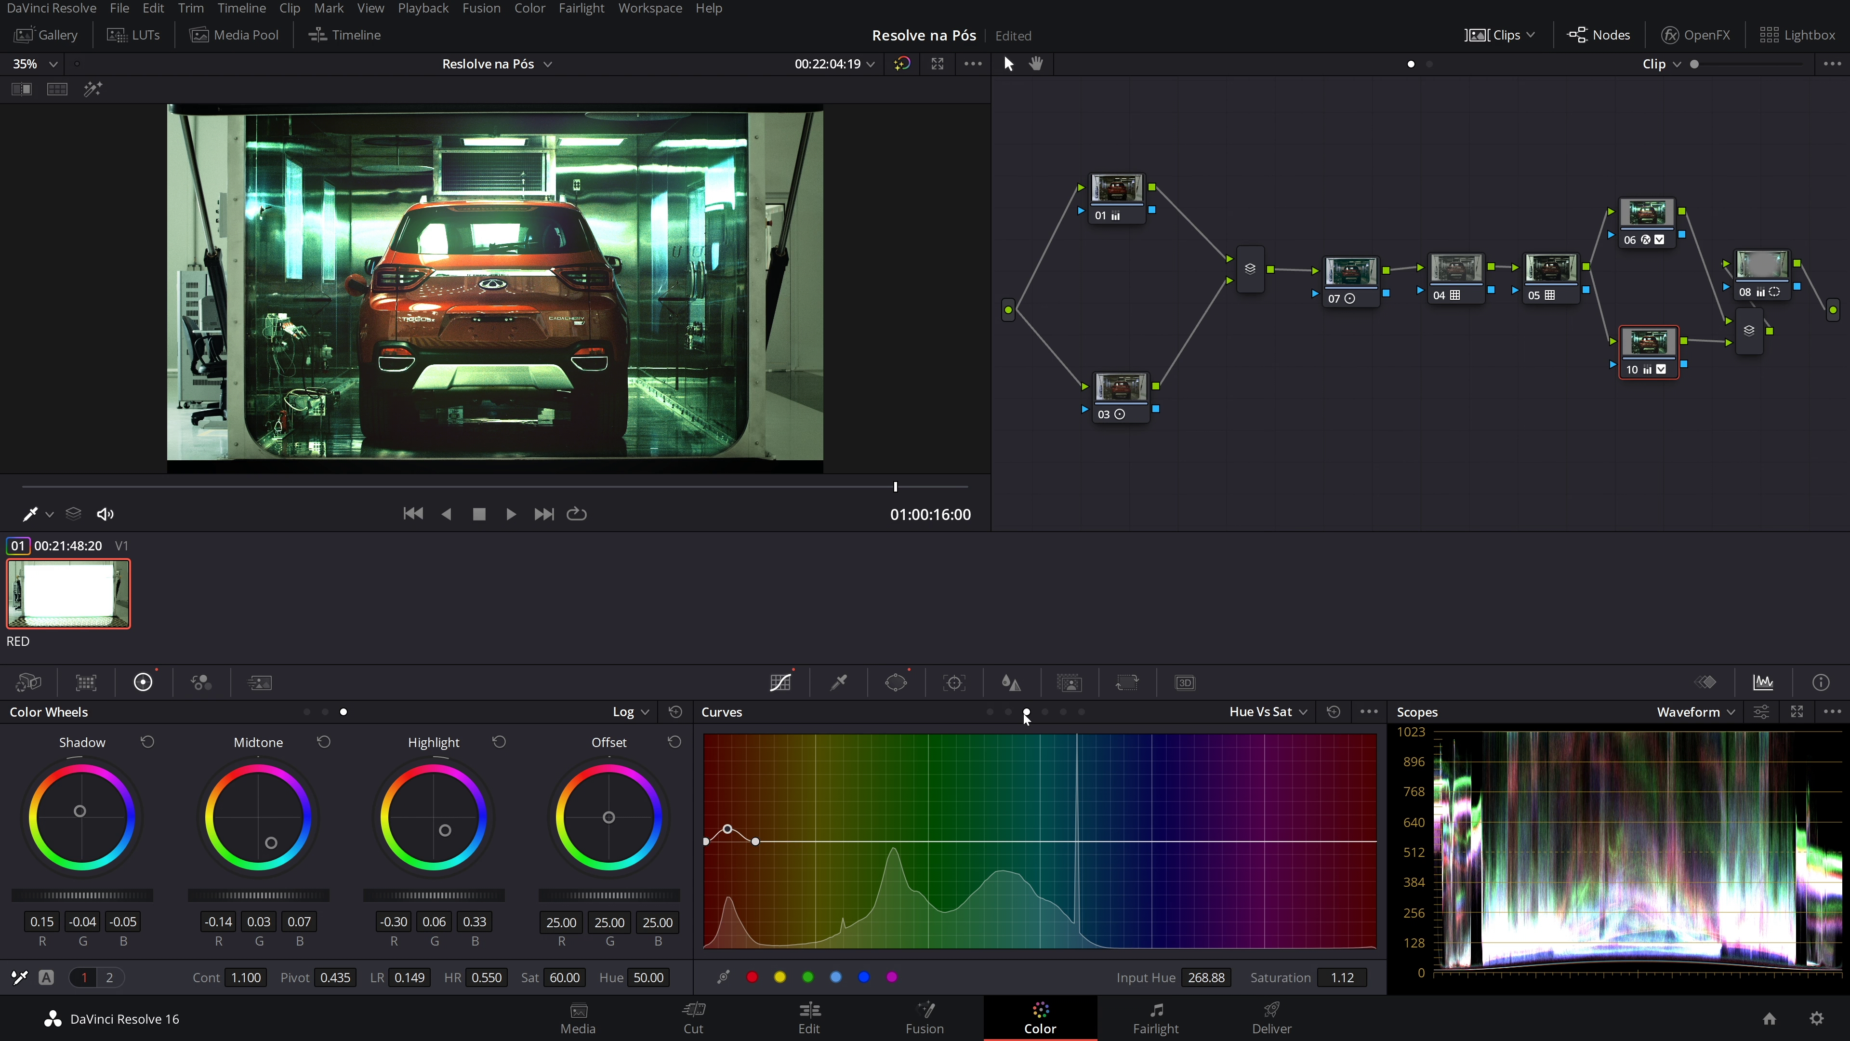
{"action": "left_click", "coordinate": [1334, 711]}
{"action": "left_click", "coordinate": [675, 711]}
{"action": "left_click", "coordinate": [307, 711]}
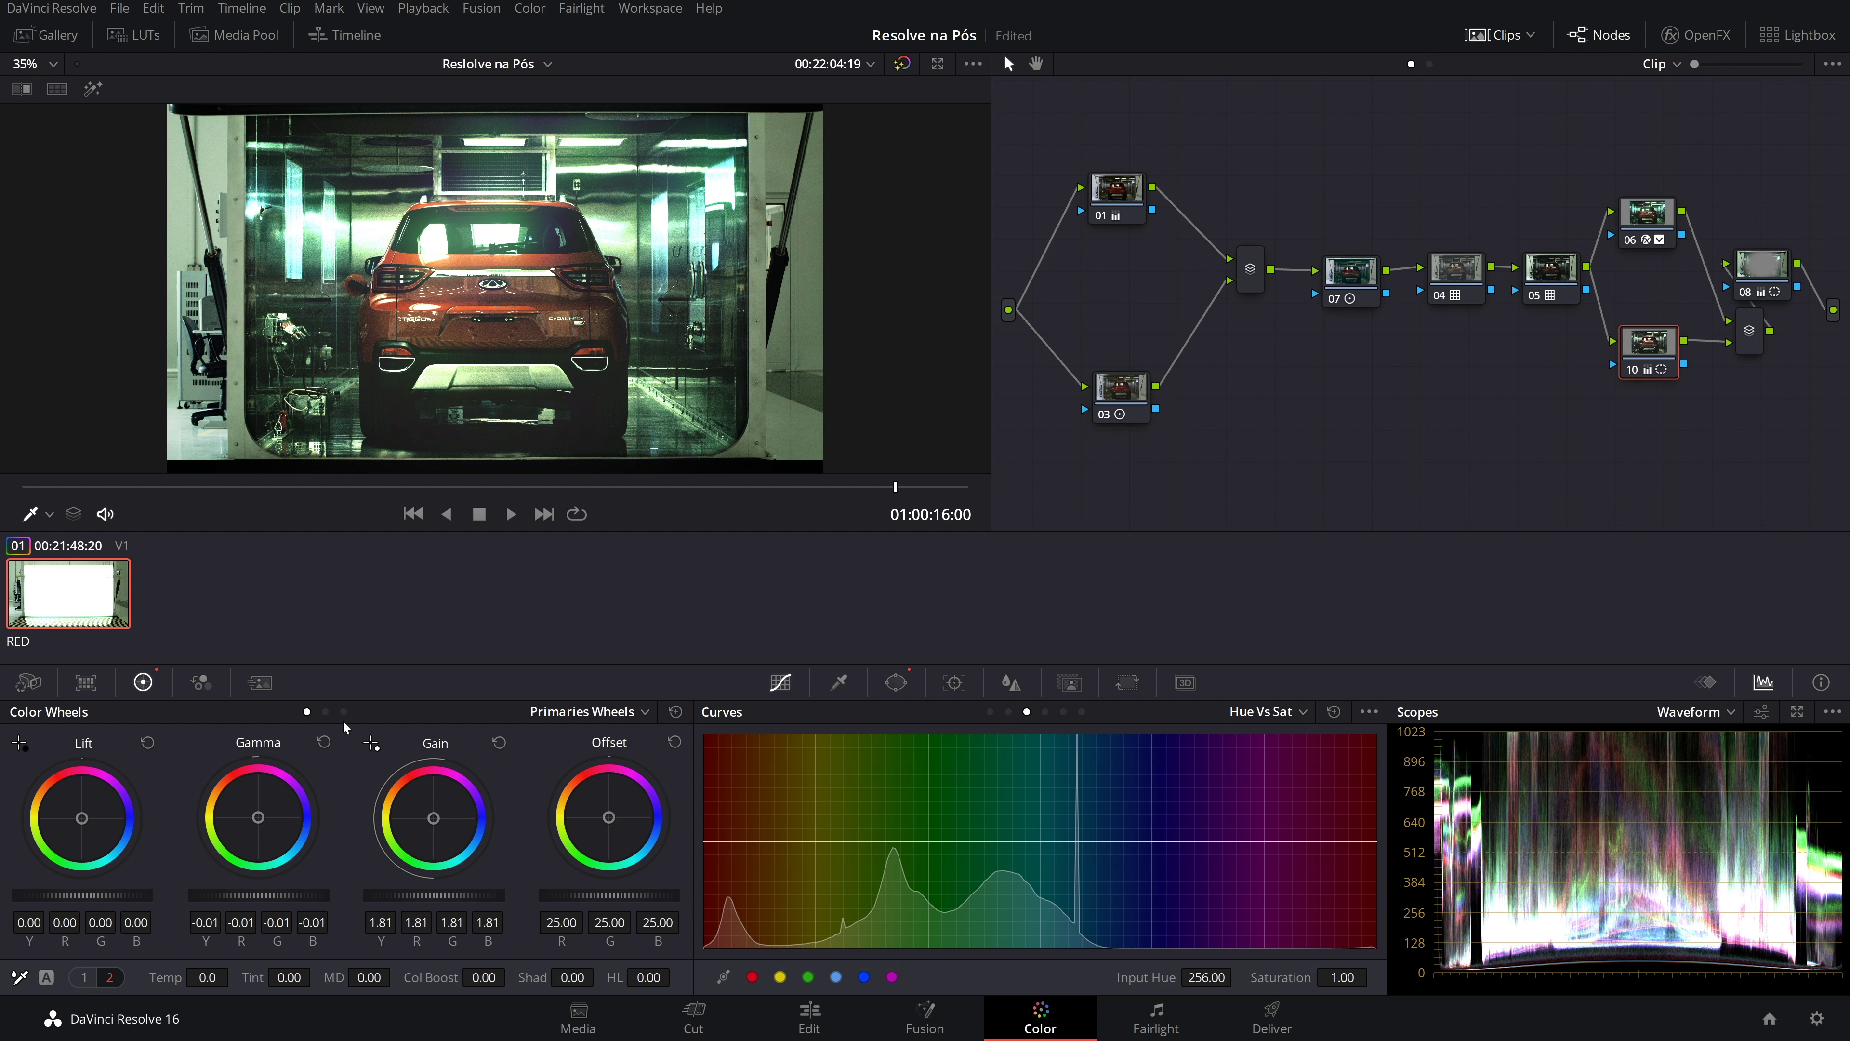
{"action": "left_click", "coordinate": [676, 717]}
{"action": "left_click", "coordinate": [1664, 235]}
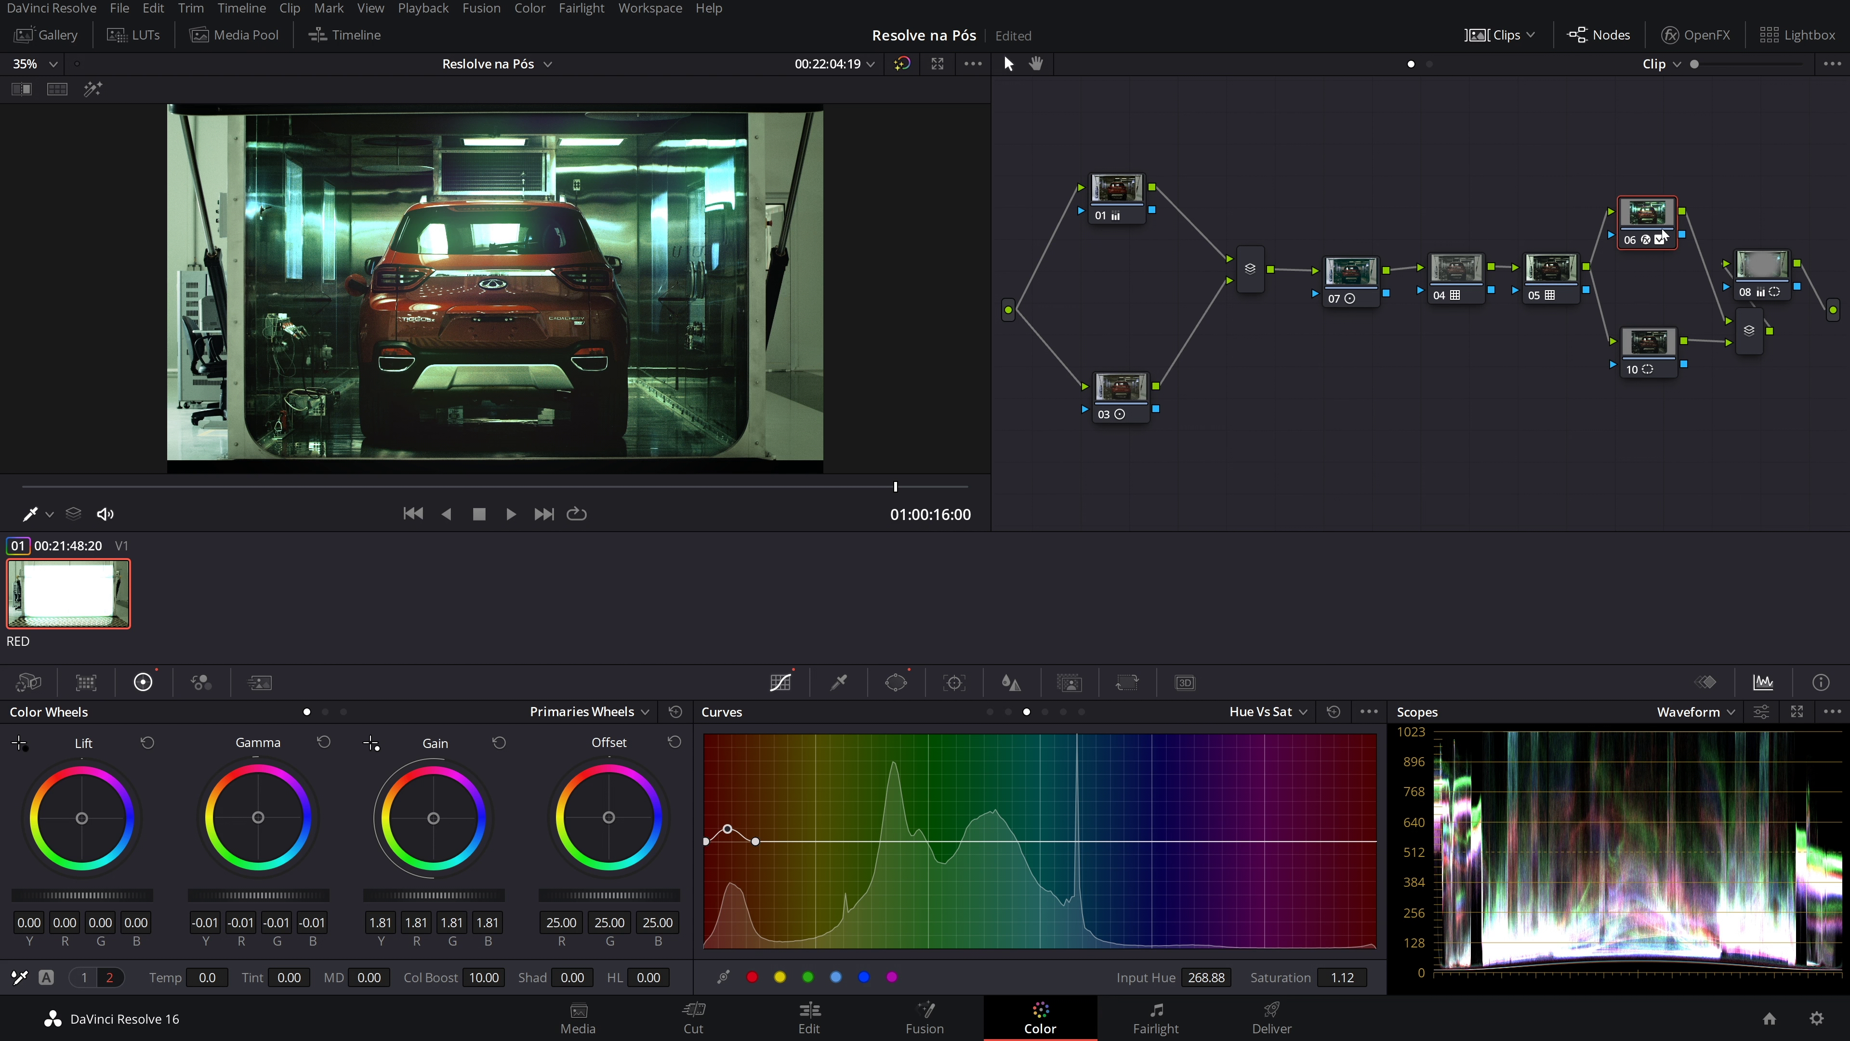
{"action": "left_click", "coordinate": [1647, 349]}
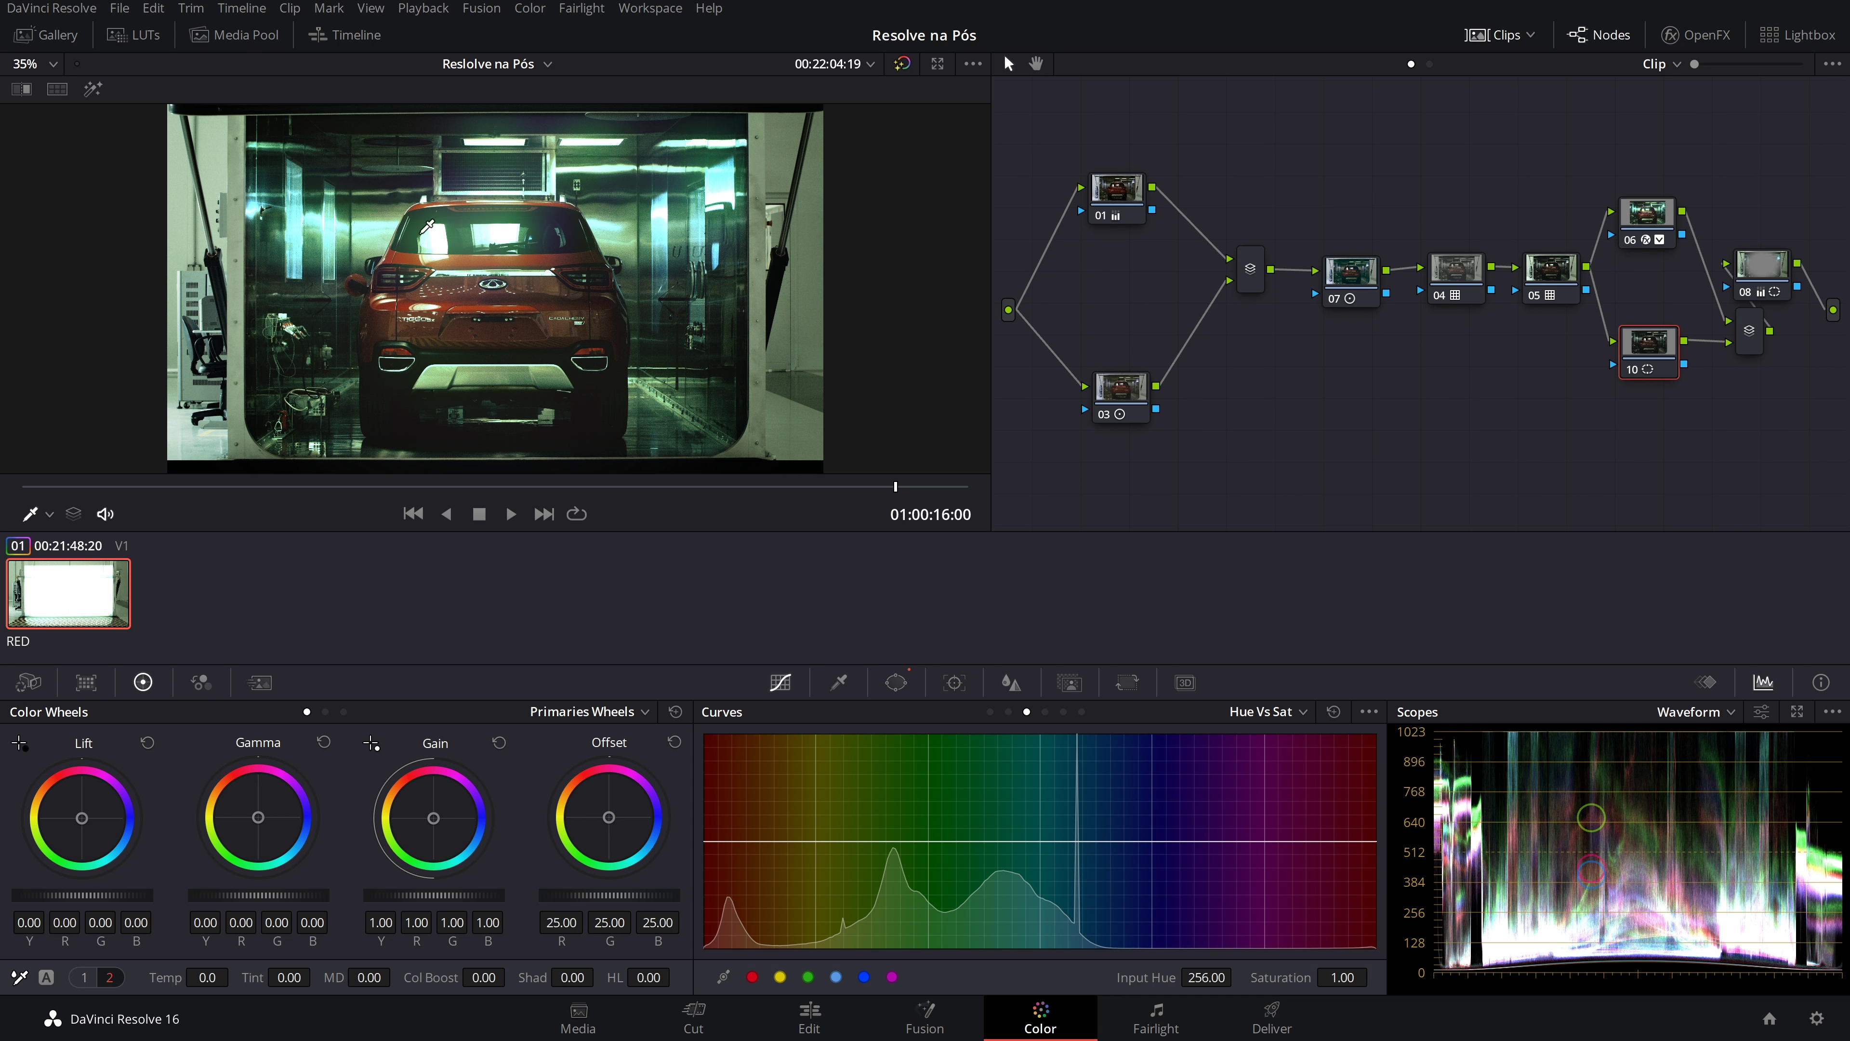
{"action": "left_click", "coordinate": [239, 219]}
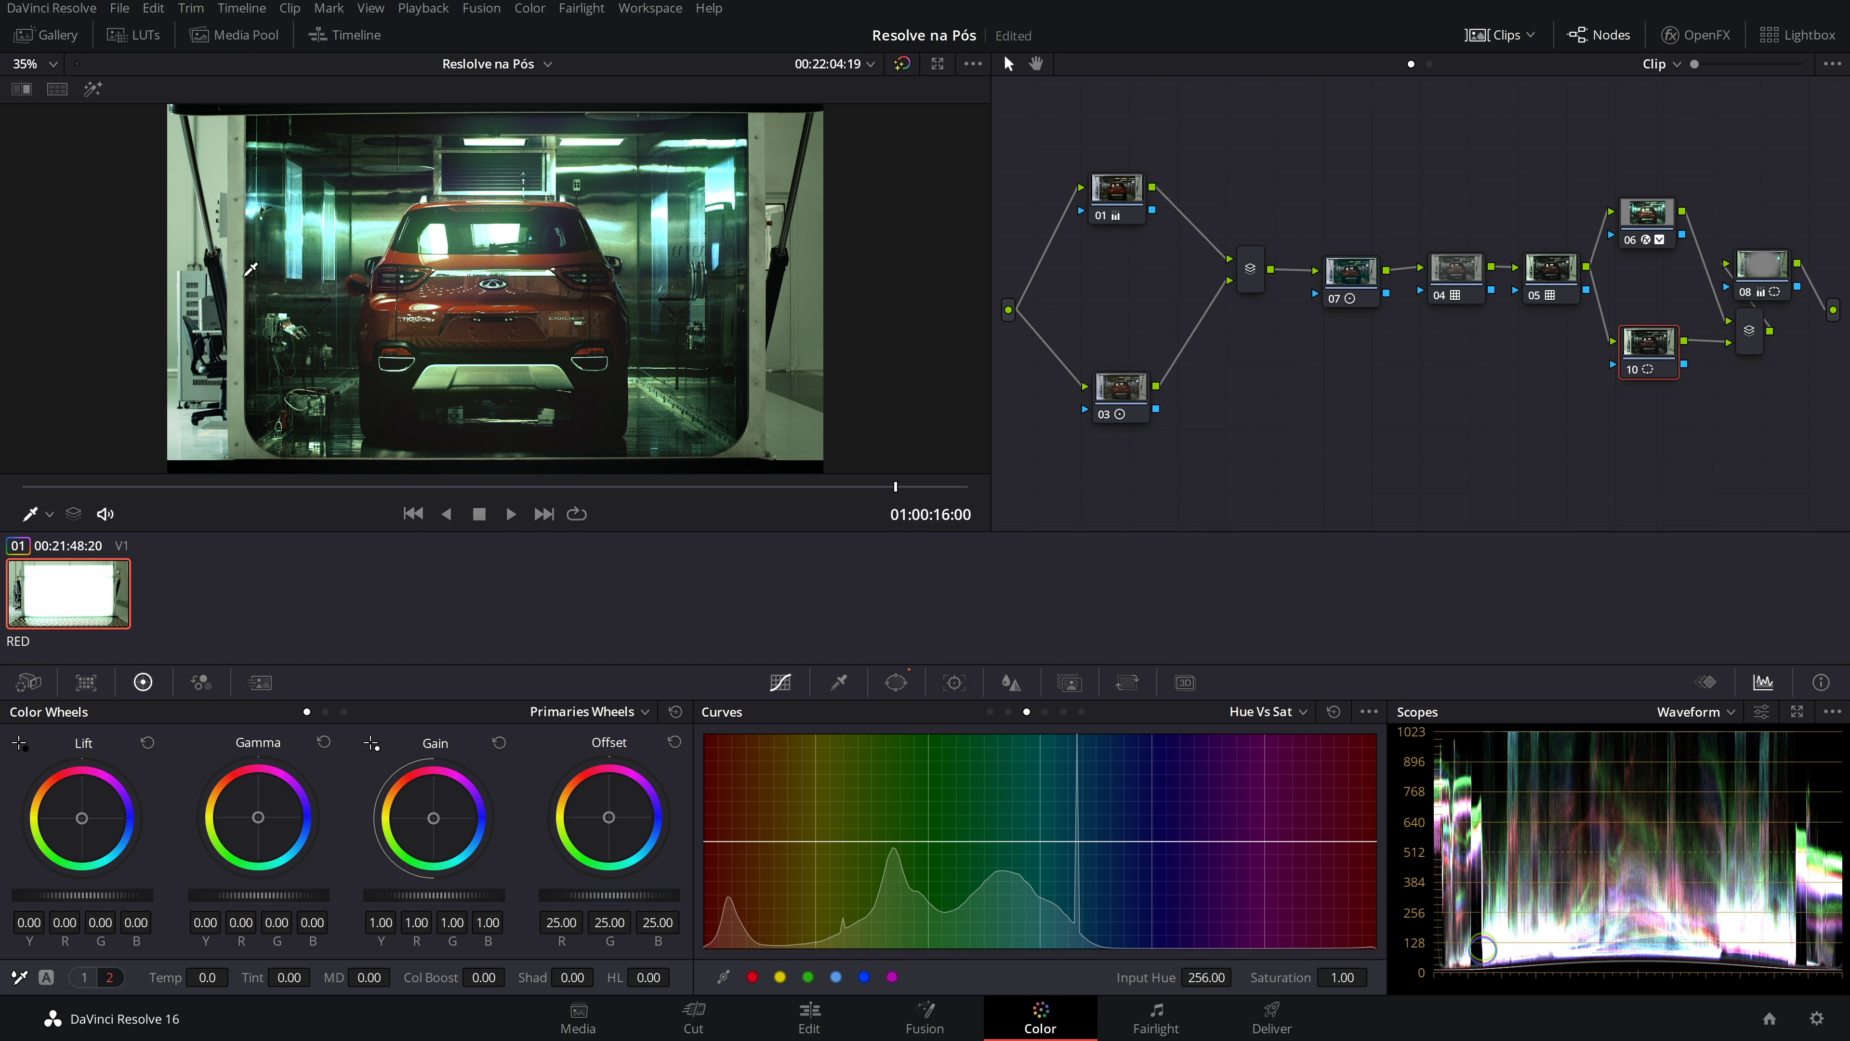
Preview the grade in Cinema Viewer, then move node 10 slightly lower in the node graph
{"action": "key", "text": "ctrl+f"}
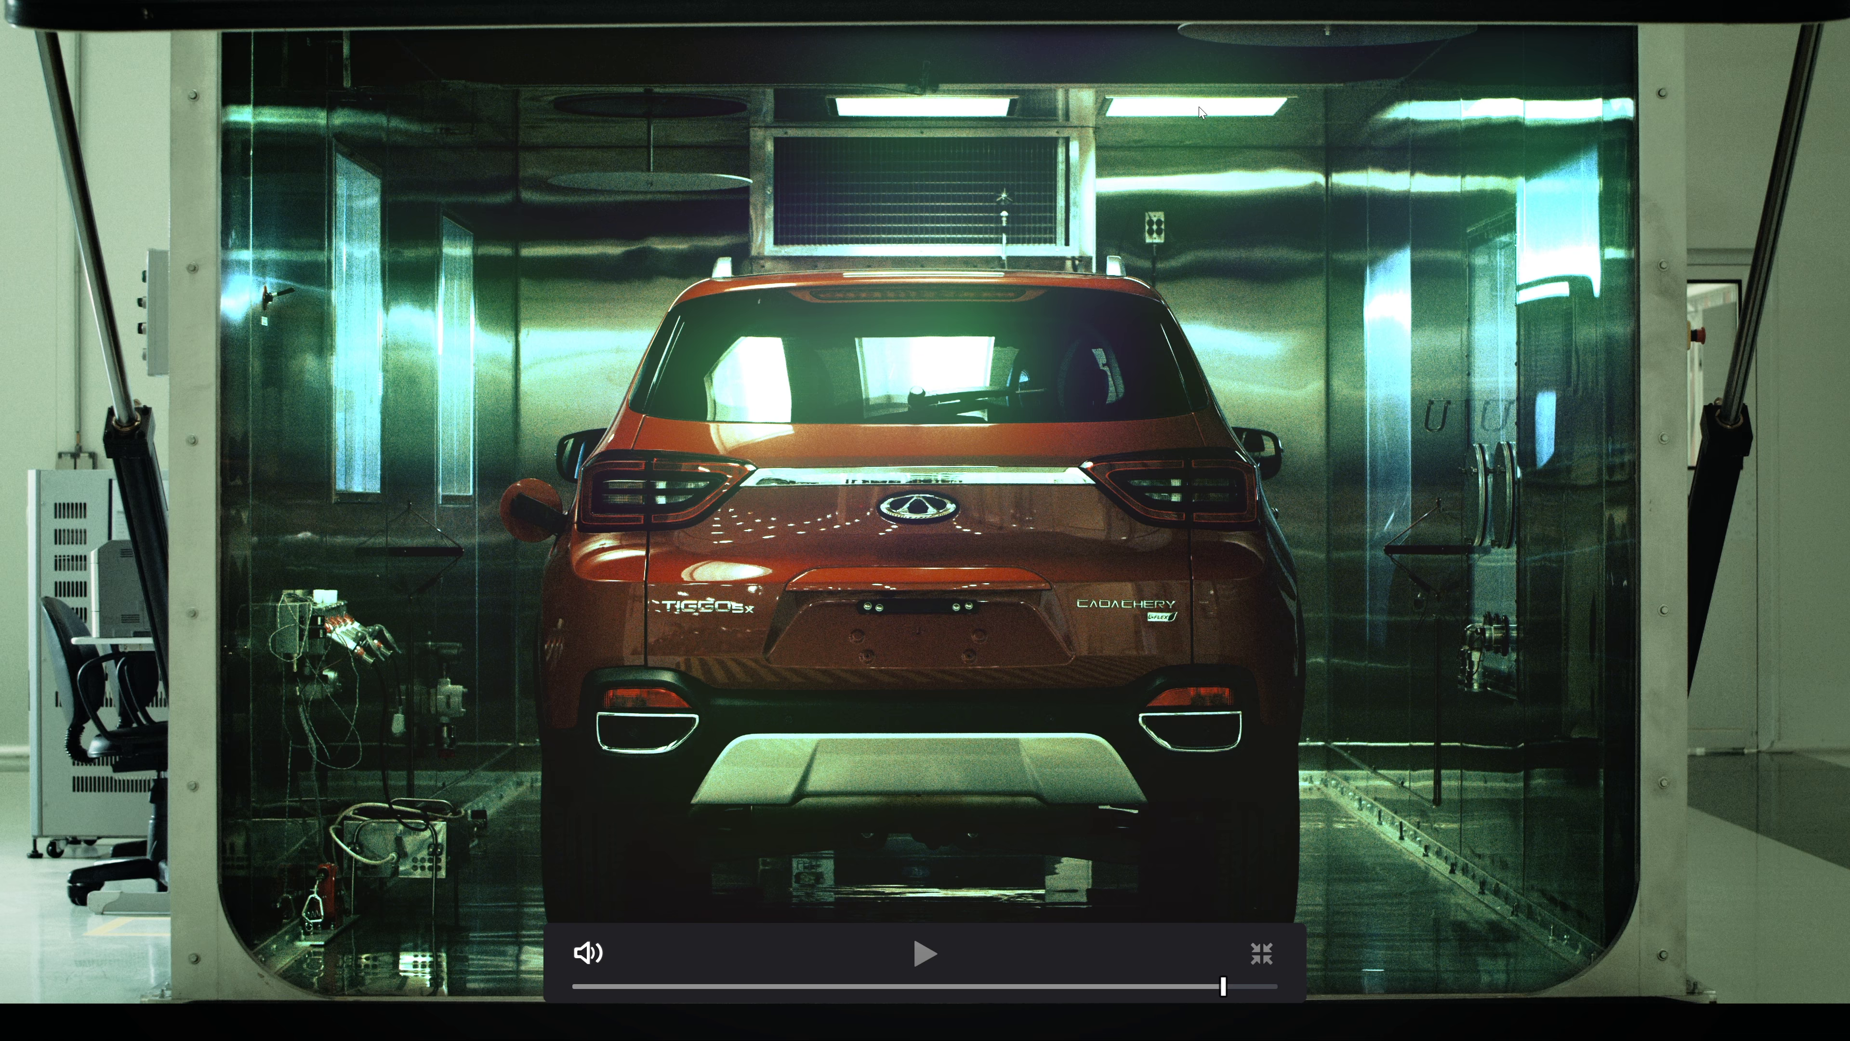
{"action": "key", "text": "Escape"}
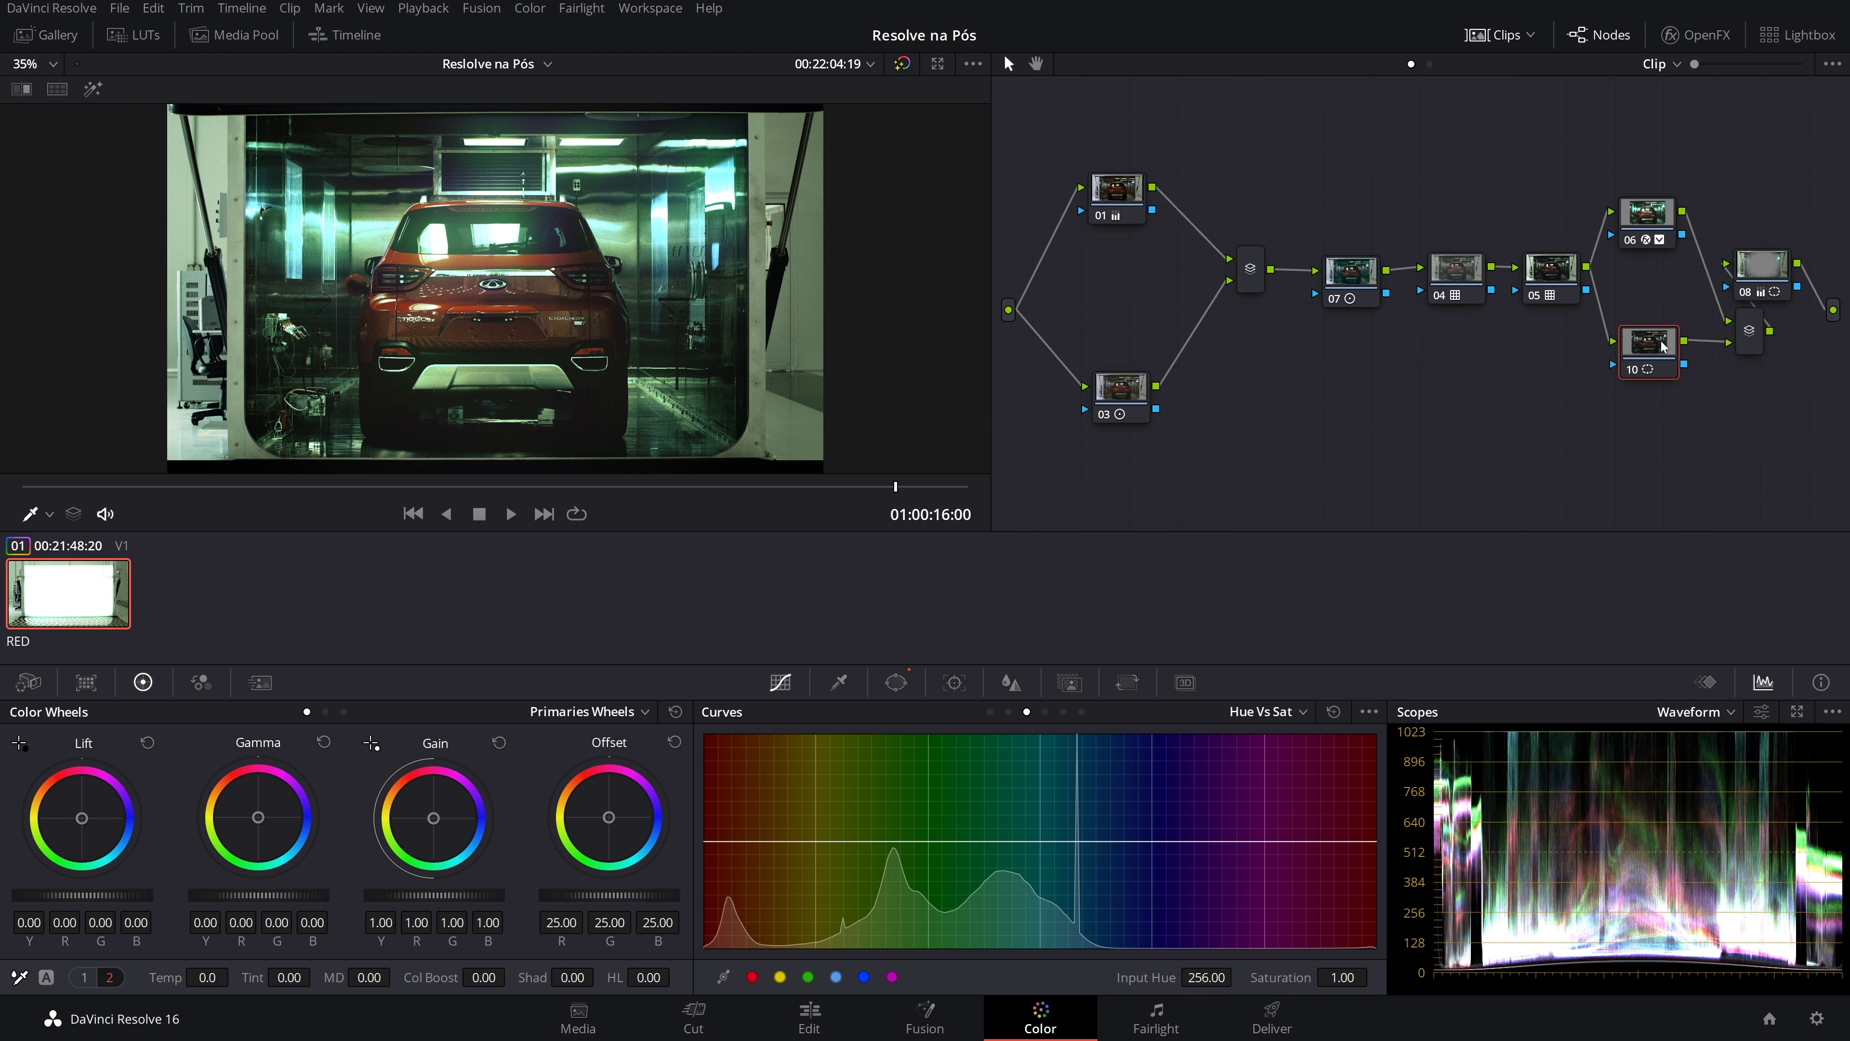
{"action": "left_click_drag", "start_coordinate": [1663, 346], "coordinate": [1662, 366]}
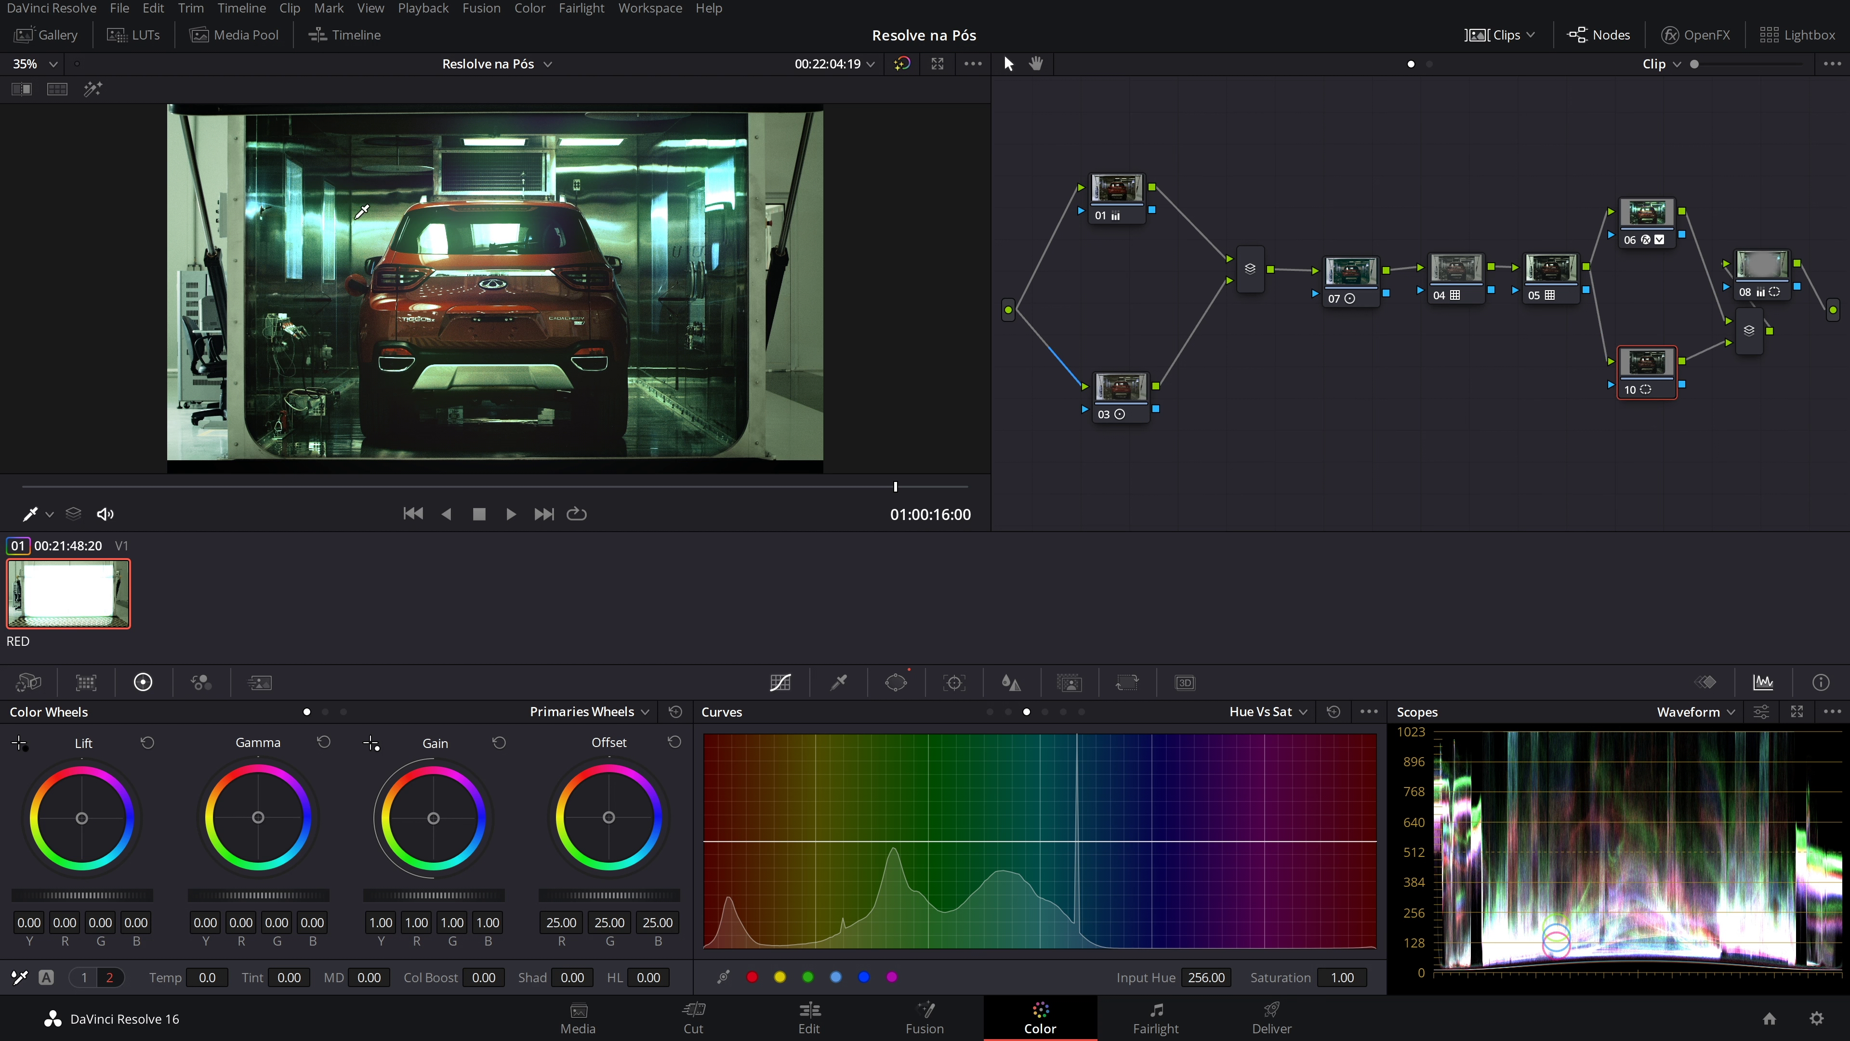
Apply the Color > Presets > Chroma Light preset to node 10
{"action": "left_click", "coordinate": [530, 7]}
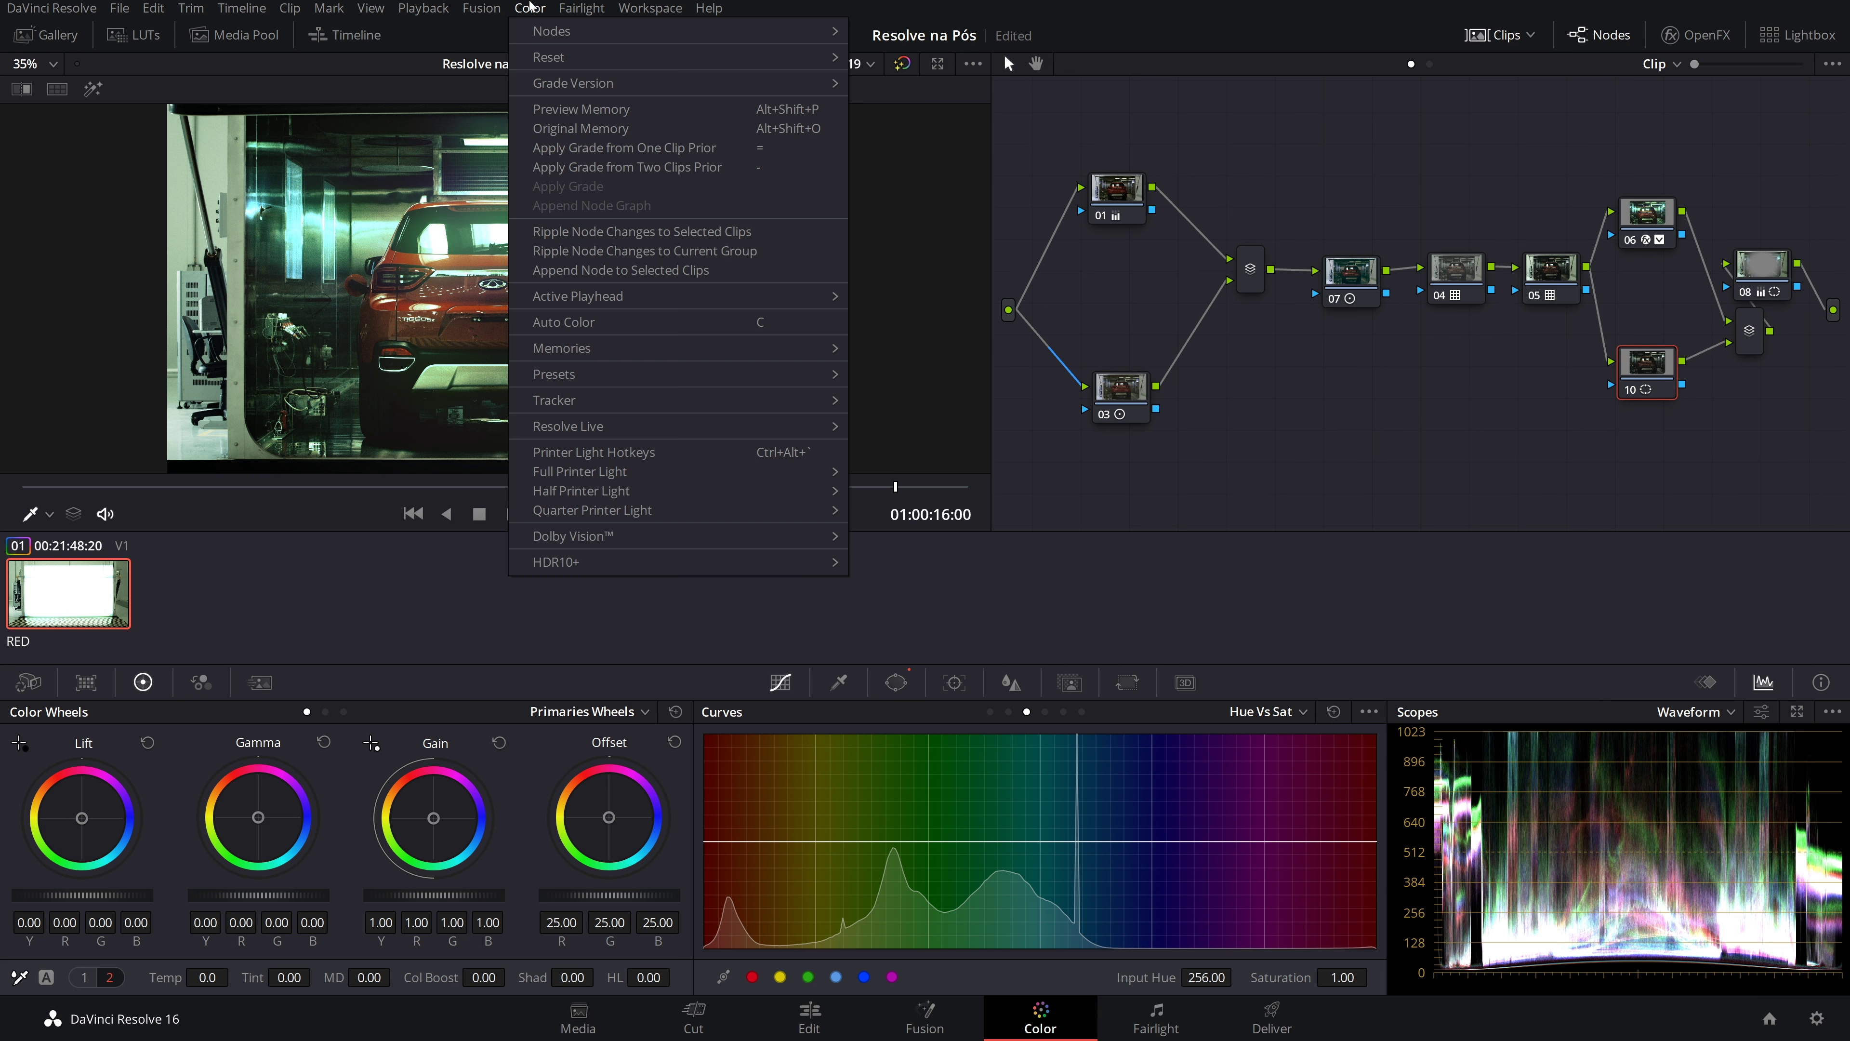
{"action": "mouse_move", "coordinate": [694, 383]}
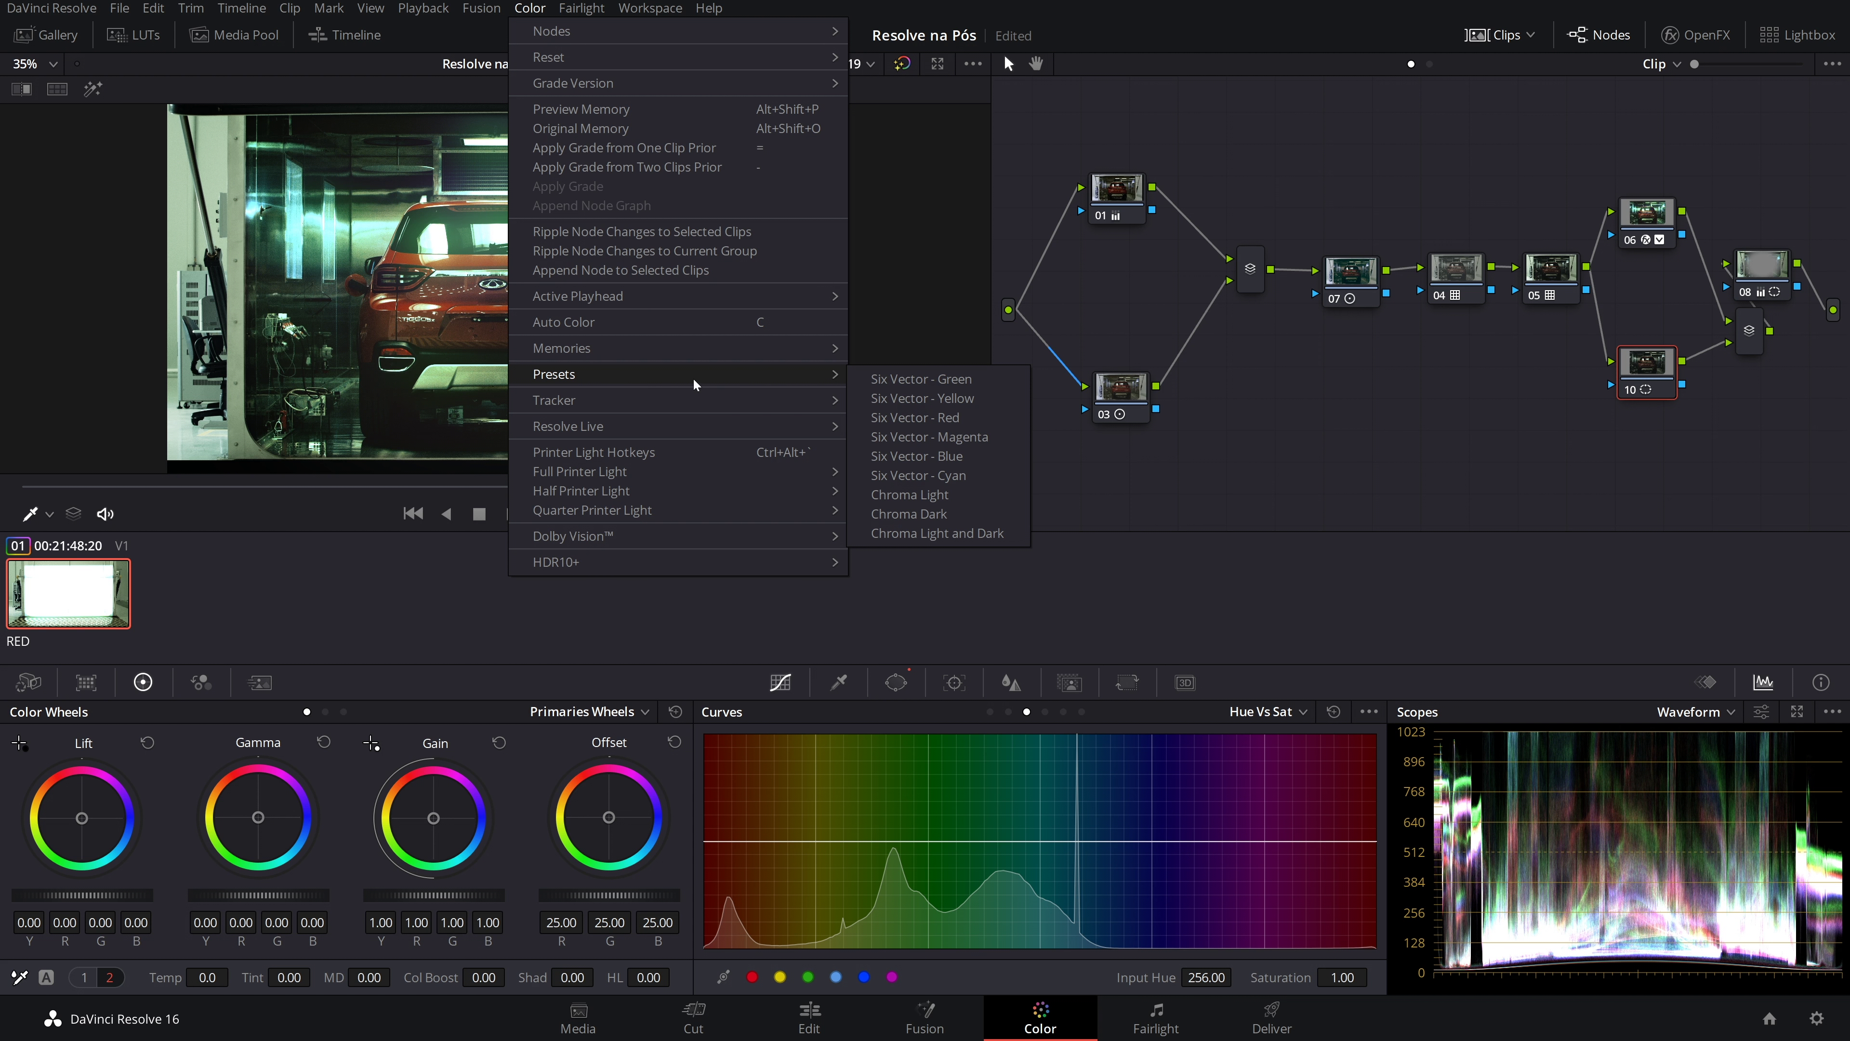
{"action": "left_click", "coordinate": [939, 494]}
Narrow node 10's luminance qualifier High to 56.9, checking the key with the highlight matte
{"action": "left_click", "coordinate": [840, 681]}
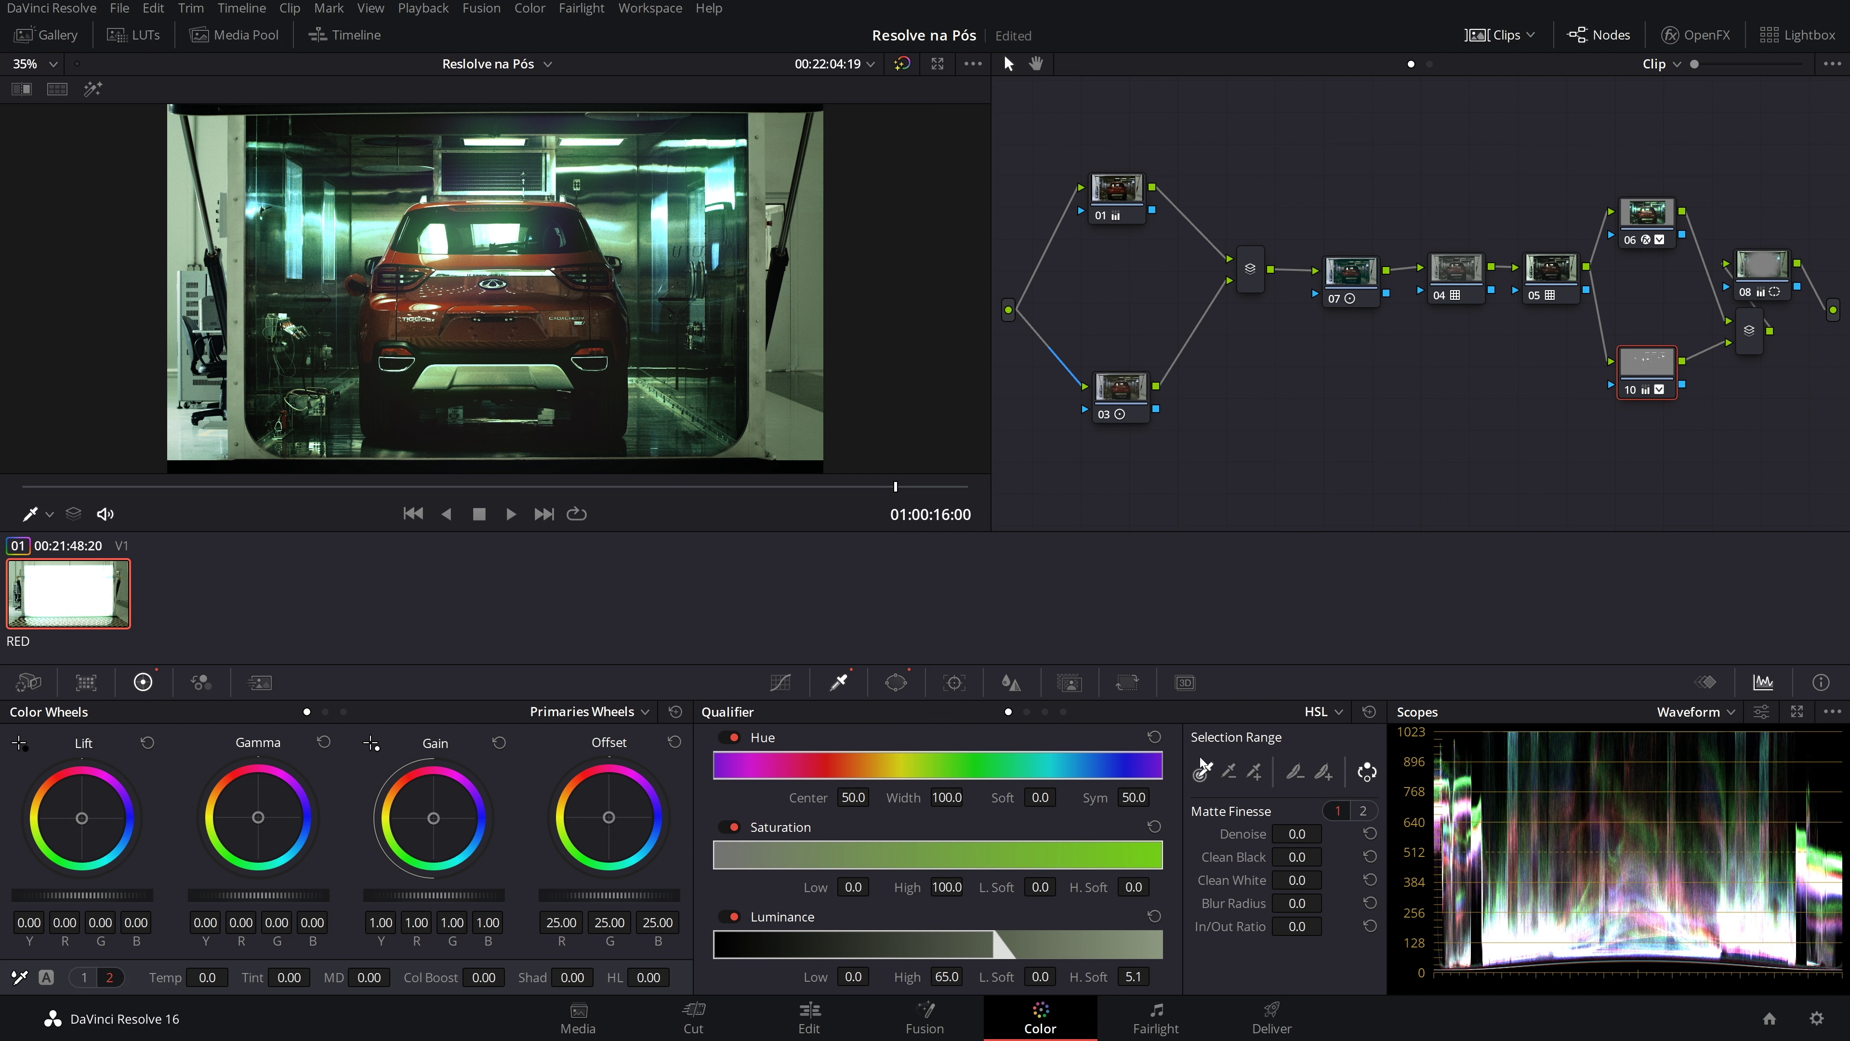
{"action": "left_click", "coordinate": [93, 89]}
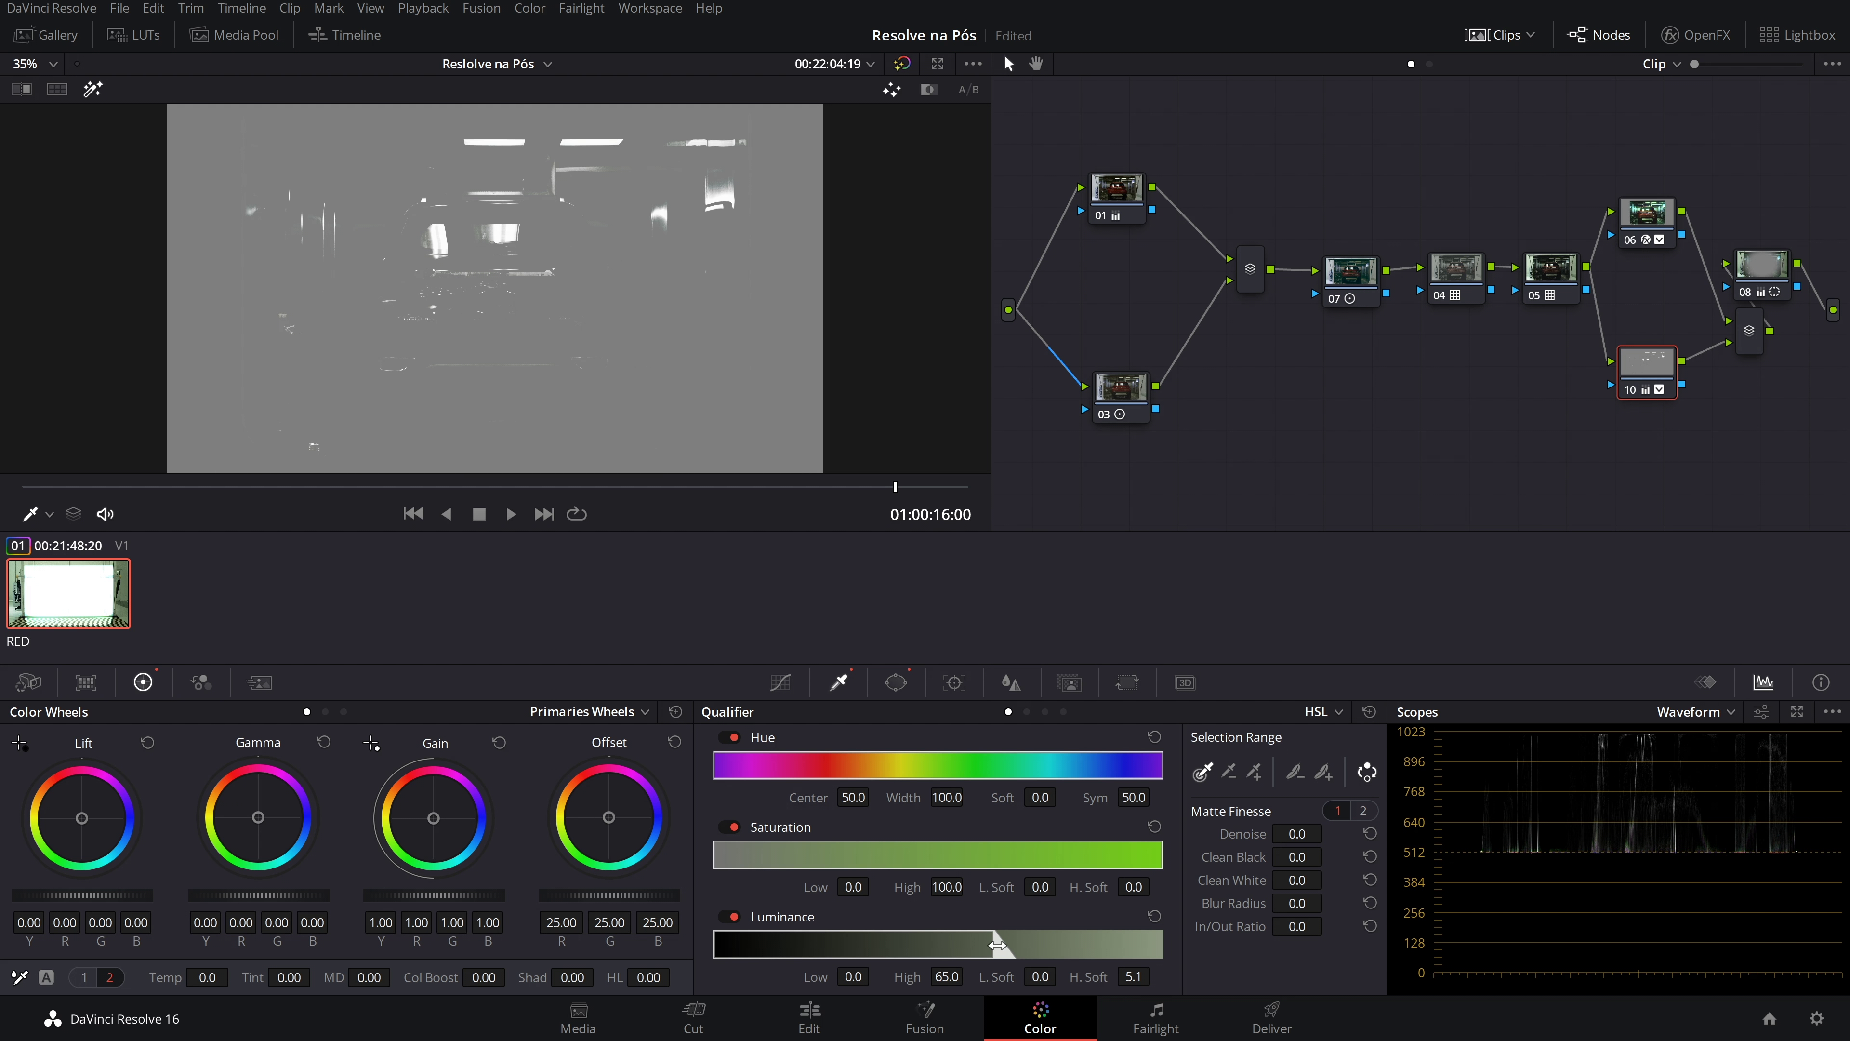
{"action": "left_click_drag", "start_coordinate": [999, 945], "coordinate": [947, 948]}
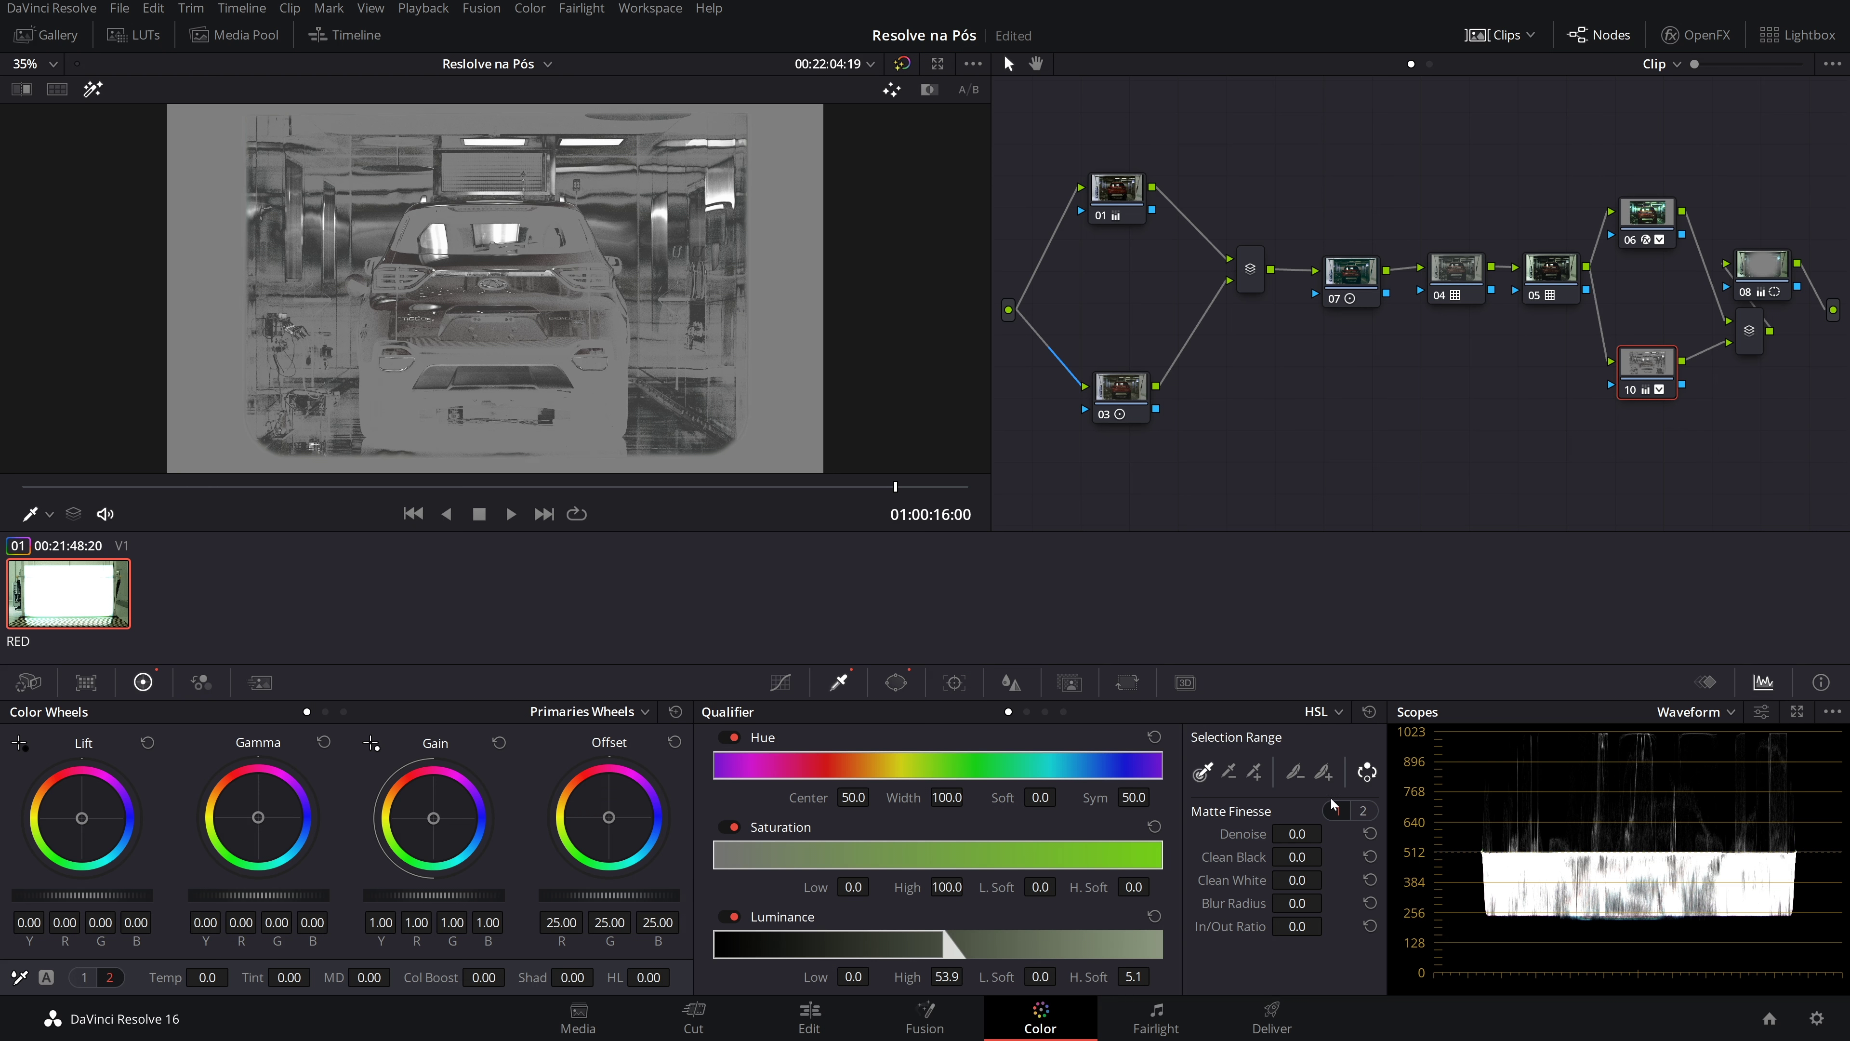
{"action": "left_click", "coordinate": [1368, 771]}
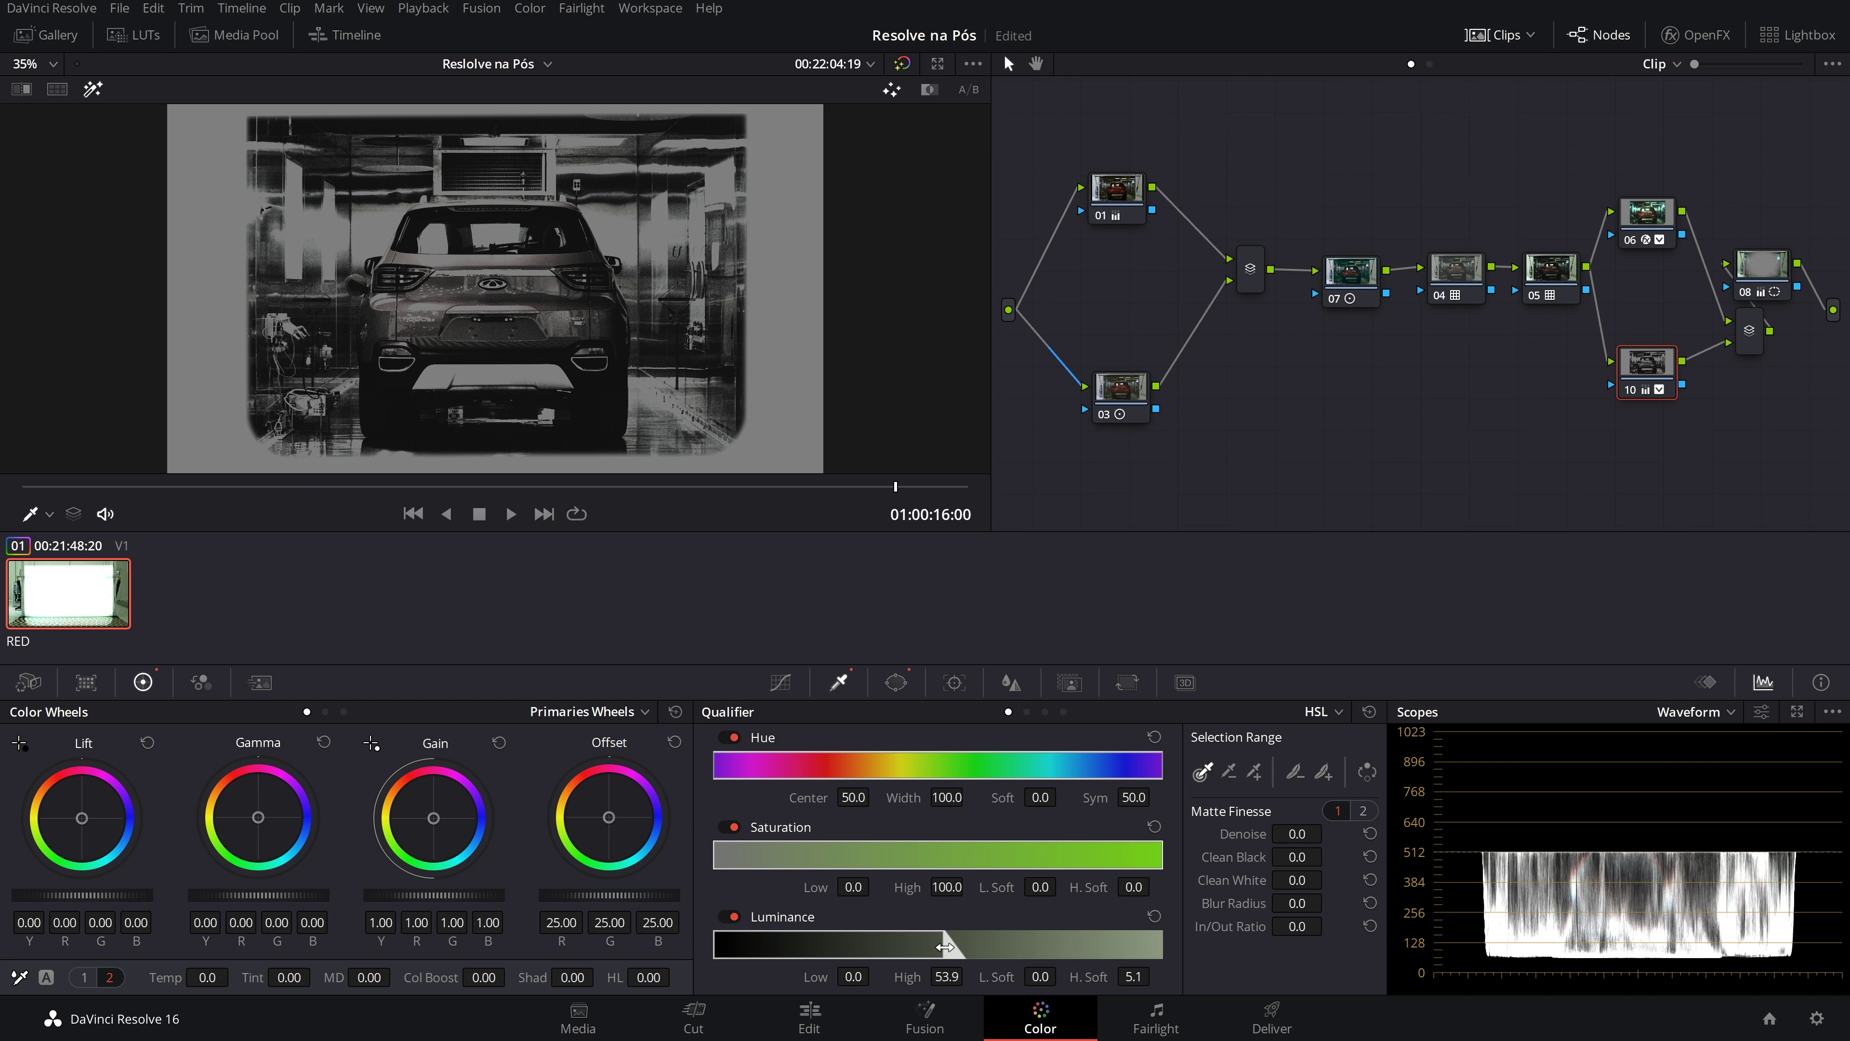
{"action": "left_click_drag", "start_coordinate": [945, 946], "coordinate": [958, 944]}
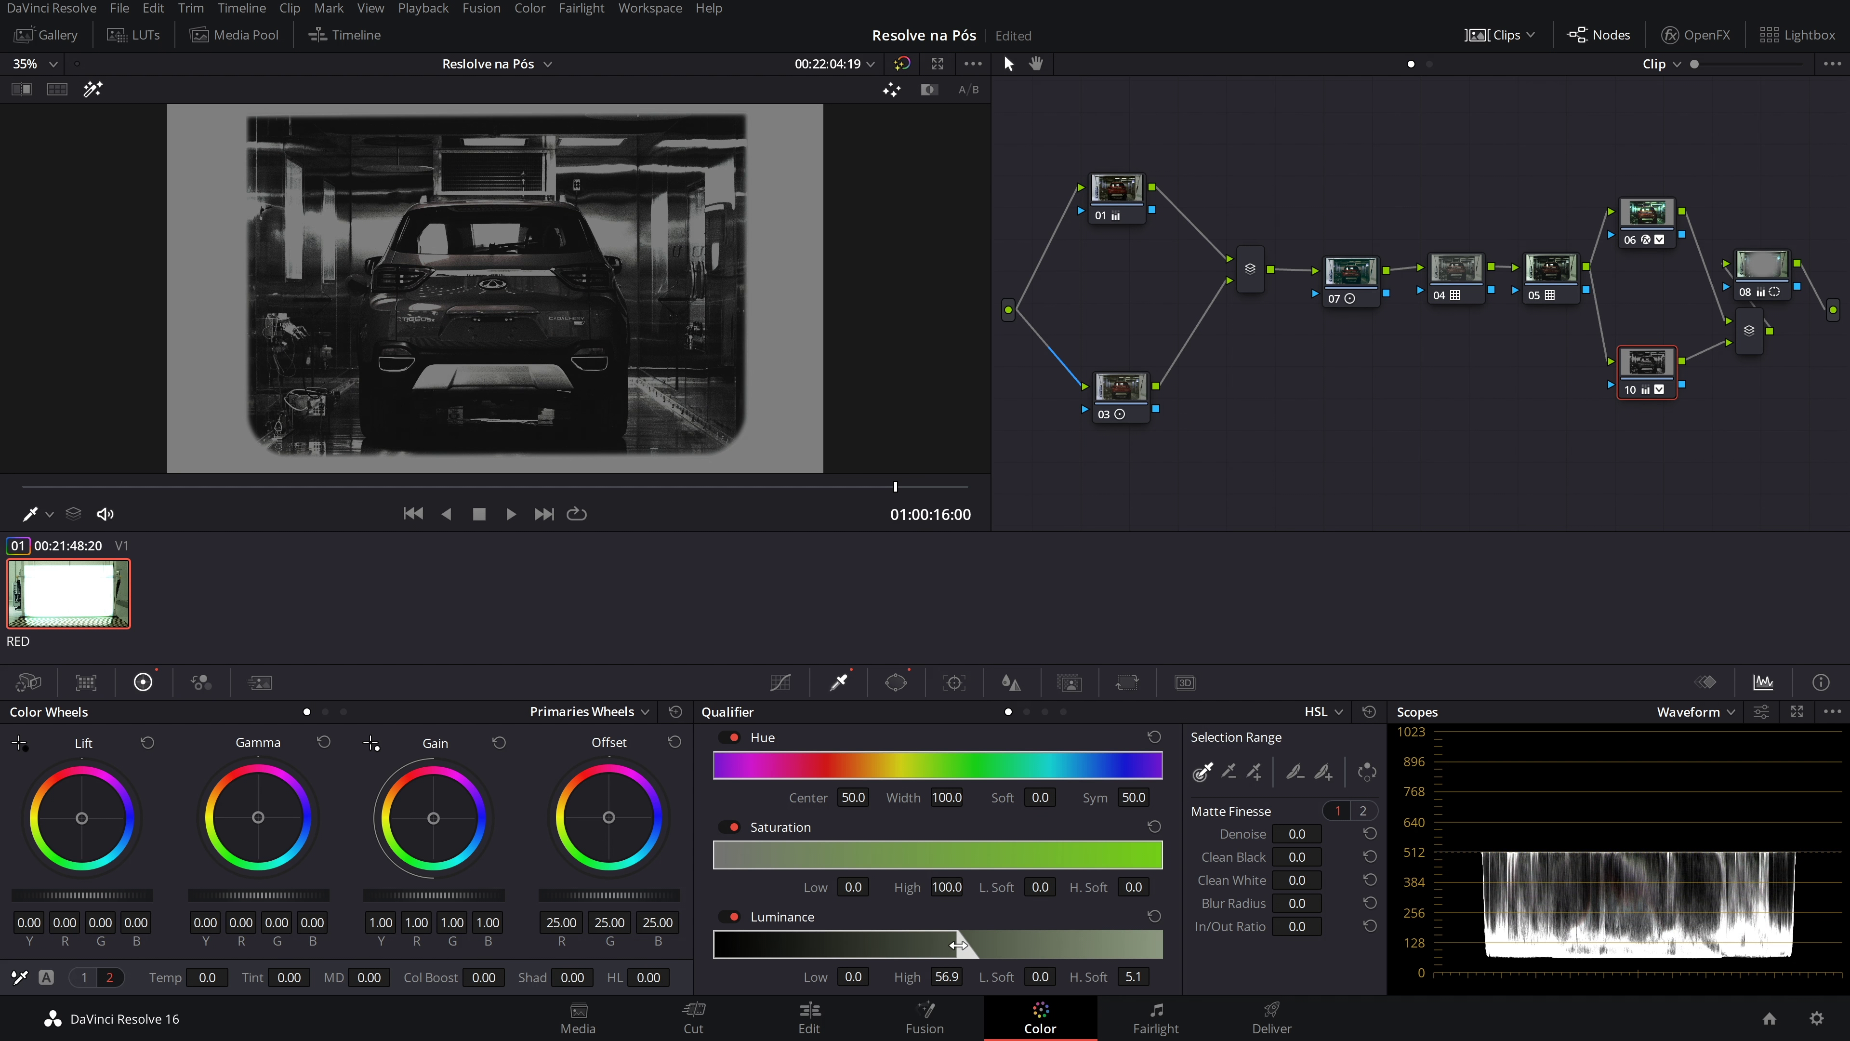
{"action": "left_click", "coordinate": [92, 89]}
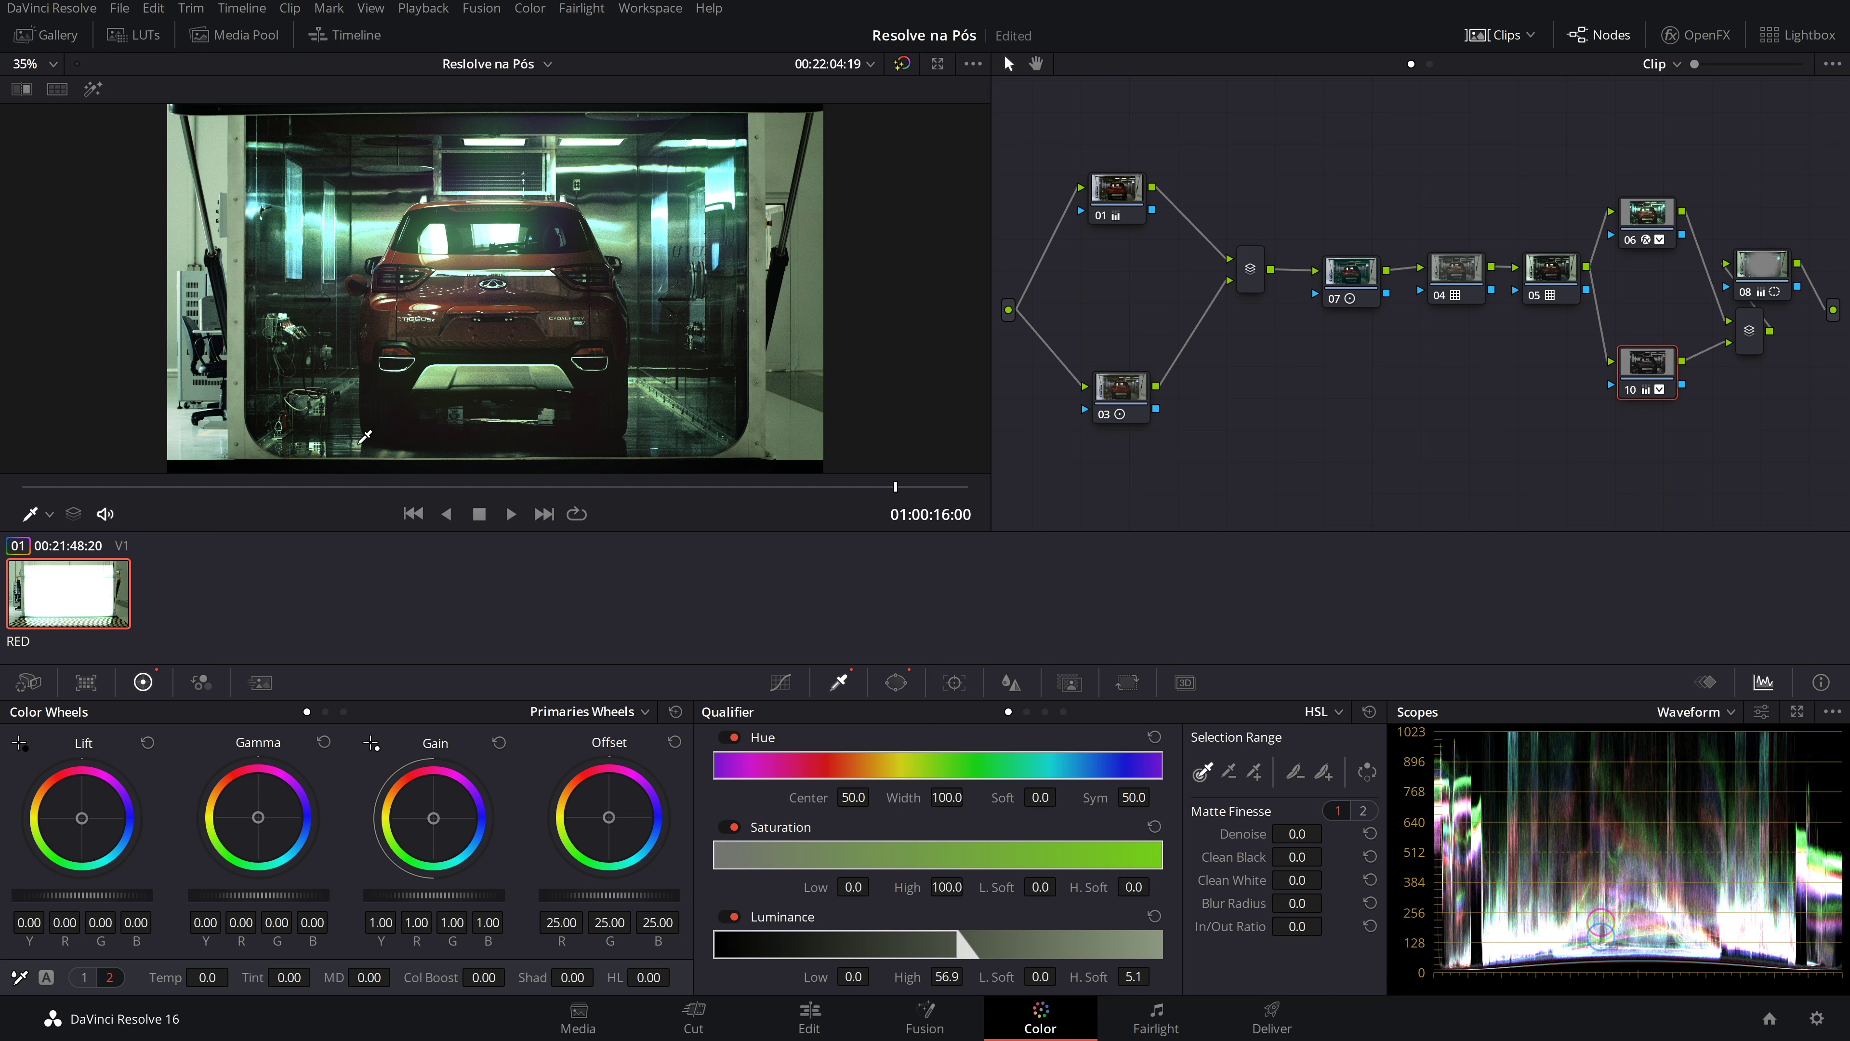
Set node 10's saturation to 50, save the project, and bring up the Motion Effects settings
{"action": "left_click", "coordinate": [84, 977]}
{"action": "left_click", "coordinate": [530, 7]}
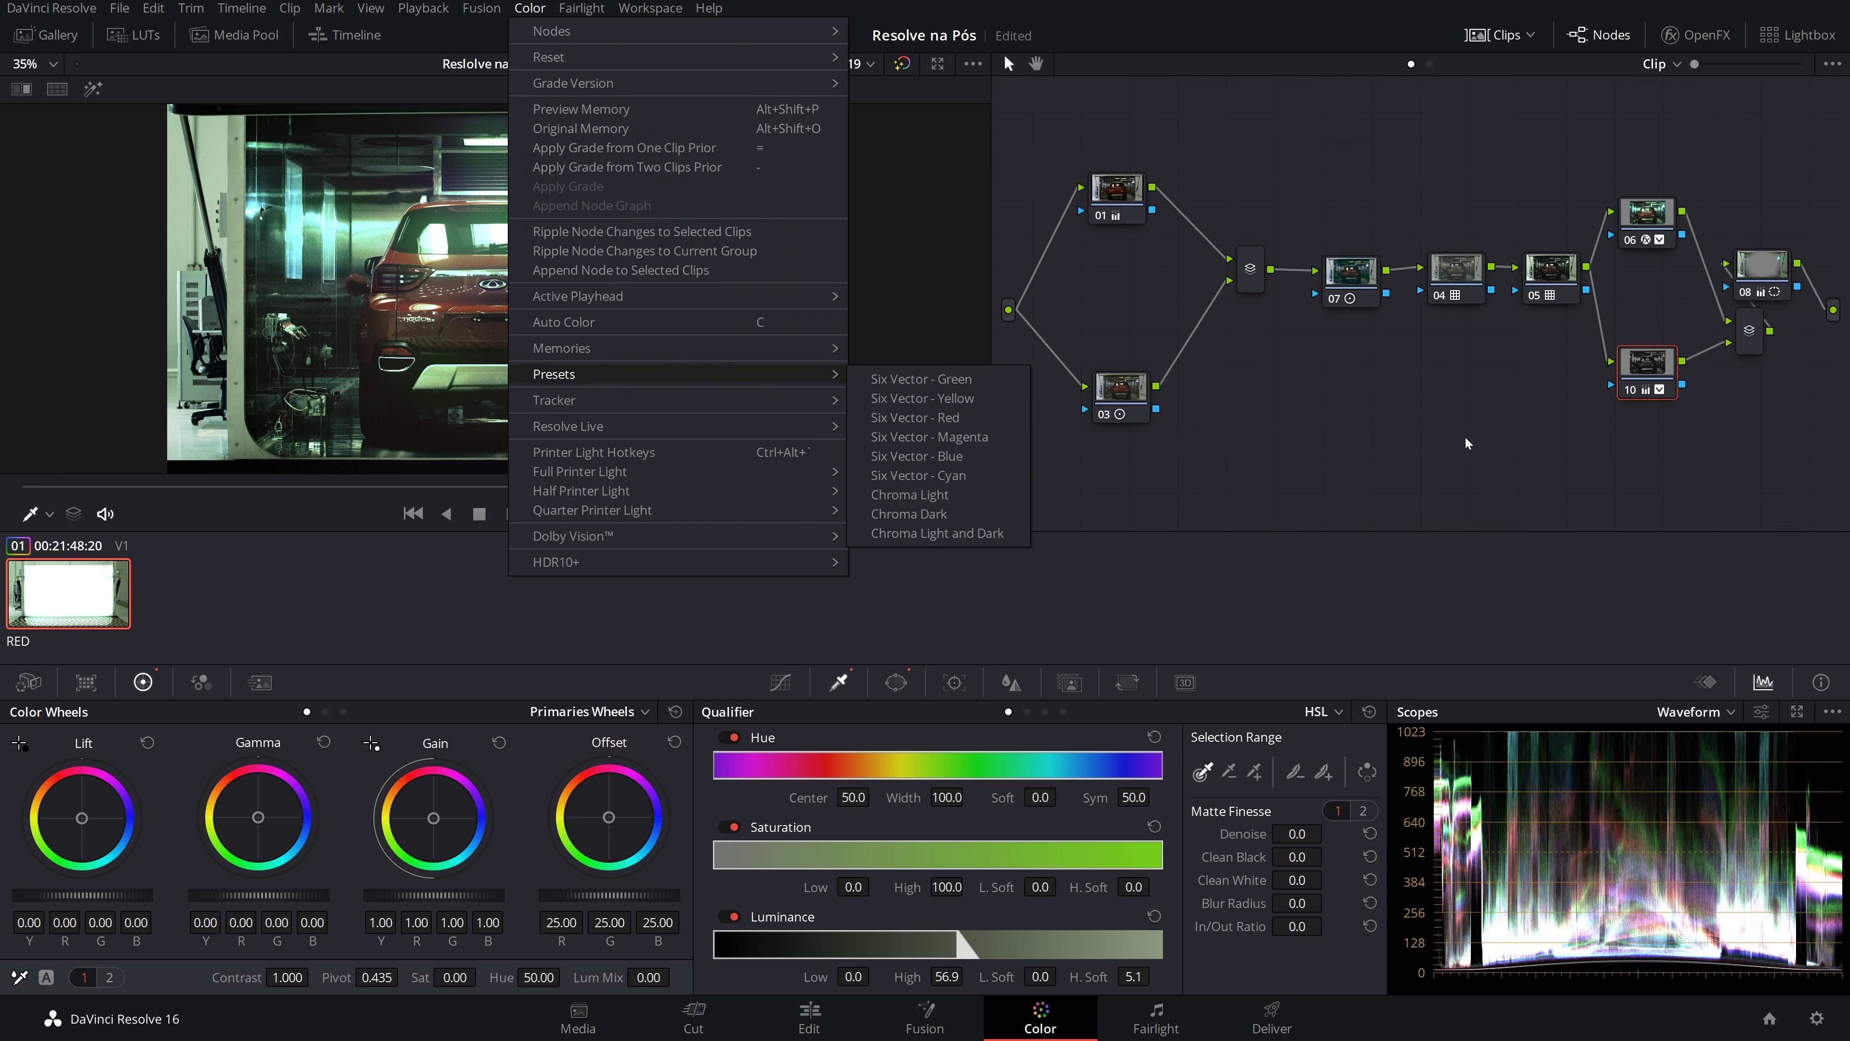
{"action": "key", "text": "Escape"}
{"action": "left_click", "coordinate": [458, 979]}
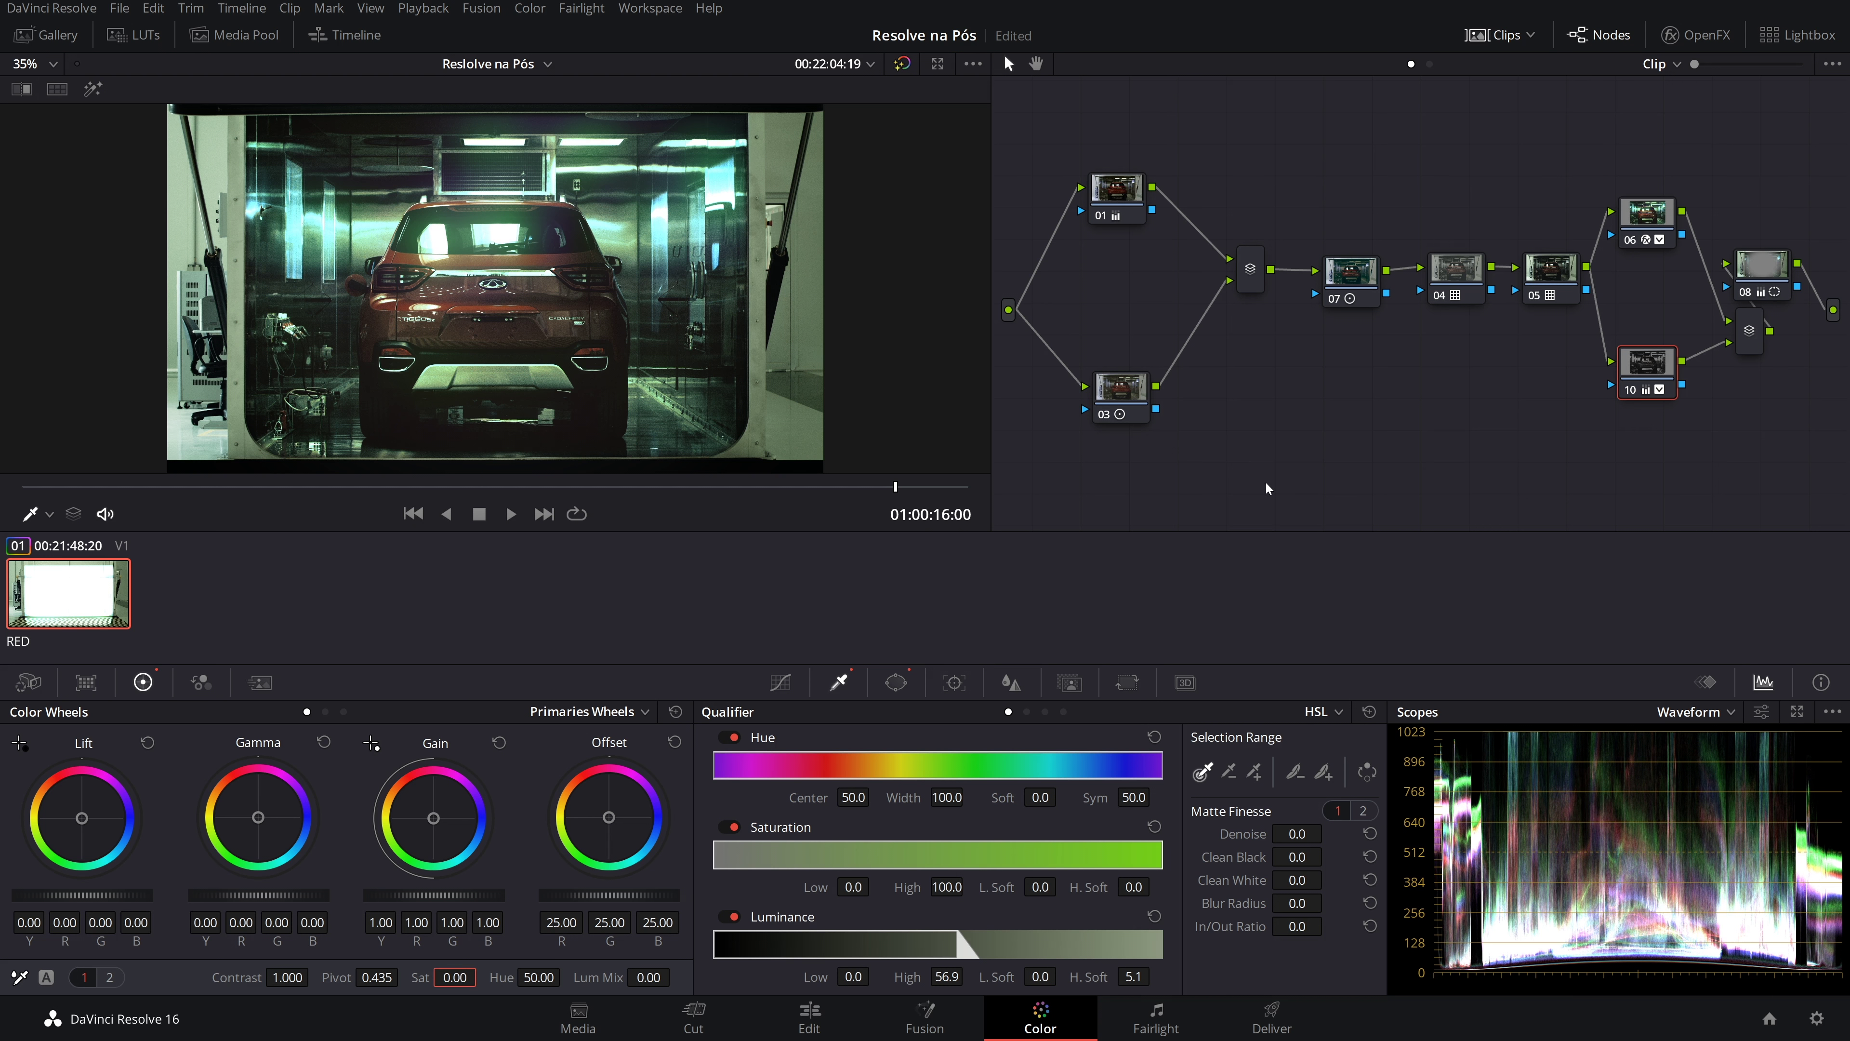
{"action": "type", "text": "50"}
{"action": "key", "text": "Return"}
{"action": "key", "text": "ctrl+s"}
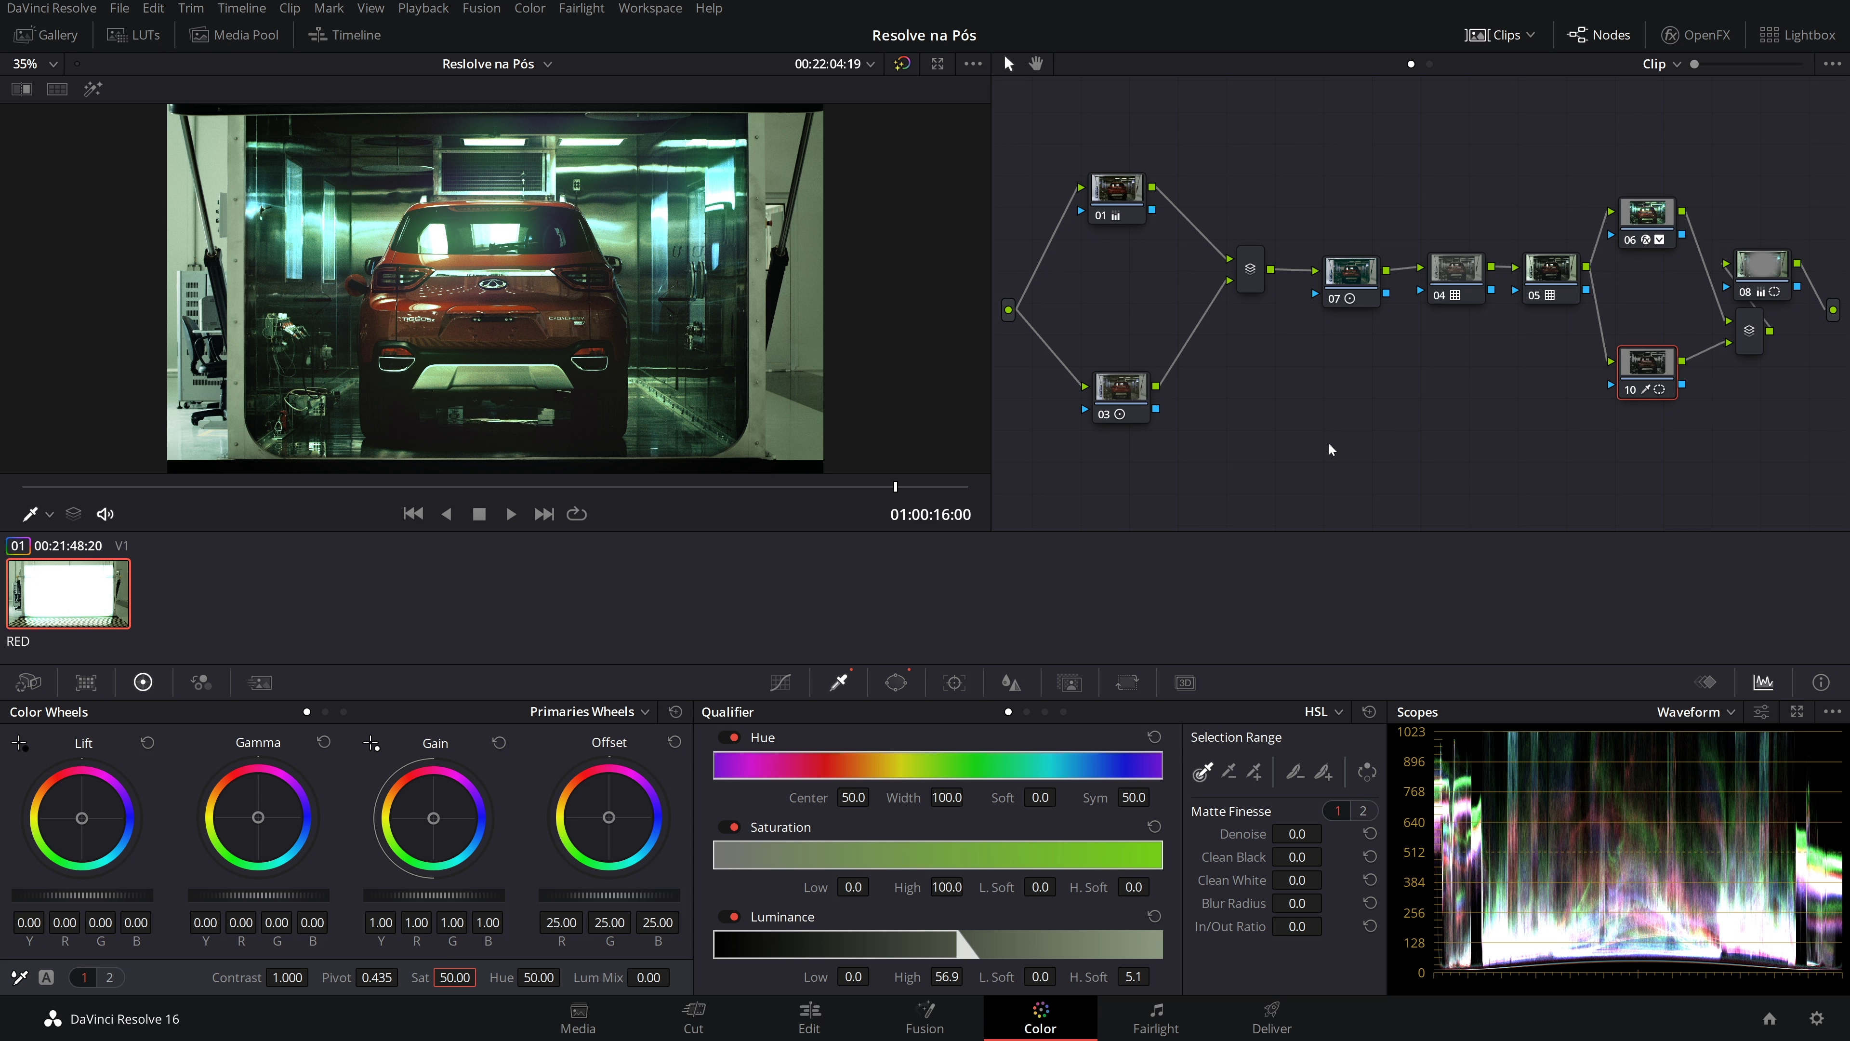
{"action": "left_click", "coordinate": [256, 682]}
Set Temporal NR to 5 frames with Small motion range, unlink thresholds, and preview full screen
{"action": "left_click", "coordinate": [151, 765]}
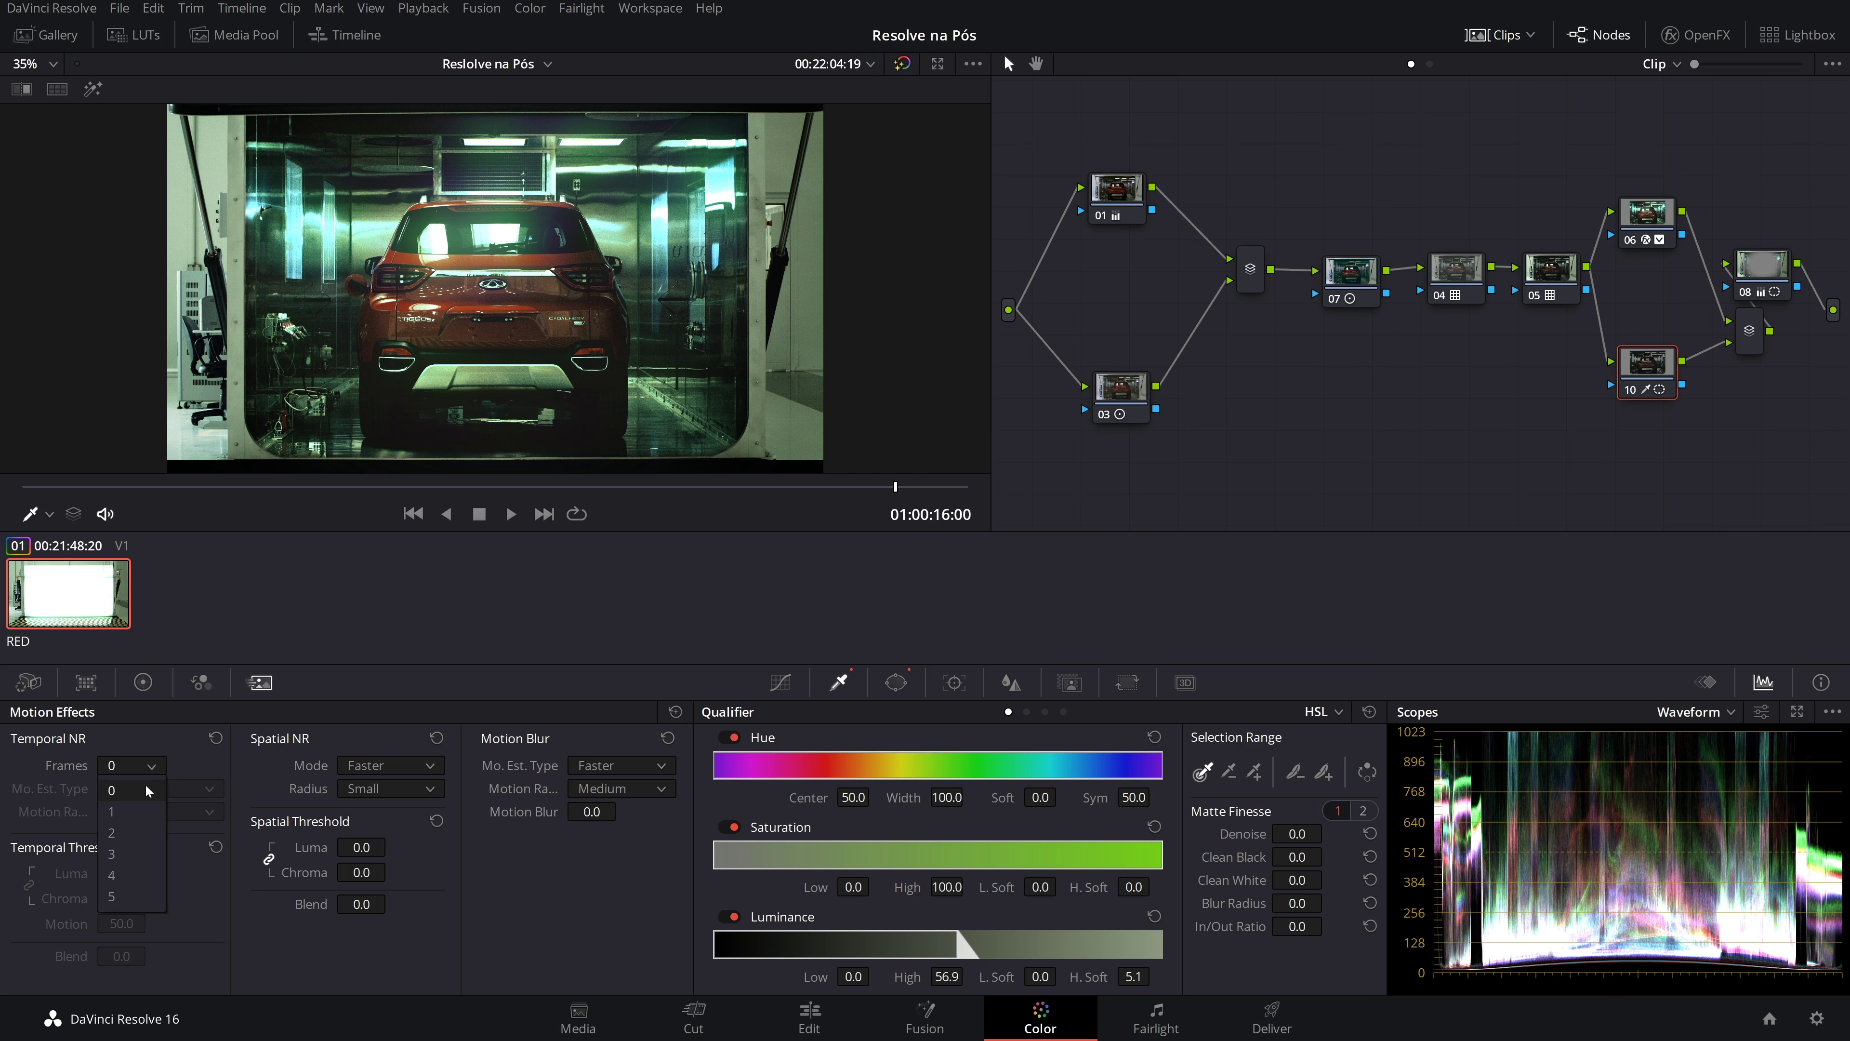
{"action": "left_click", "coordinate": [131, 897]}
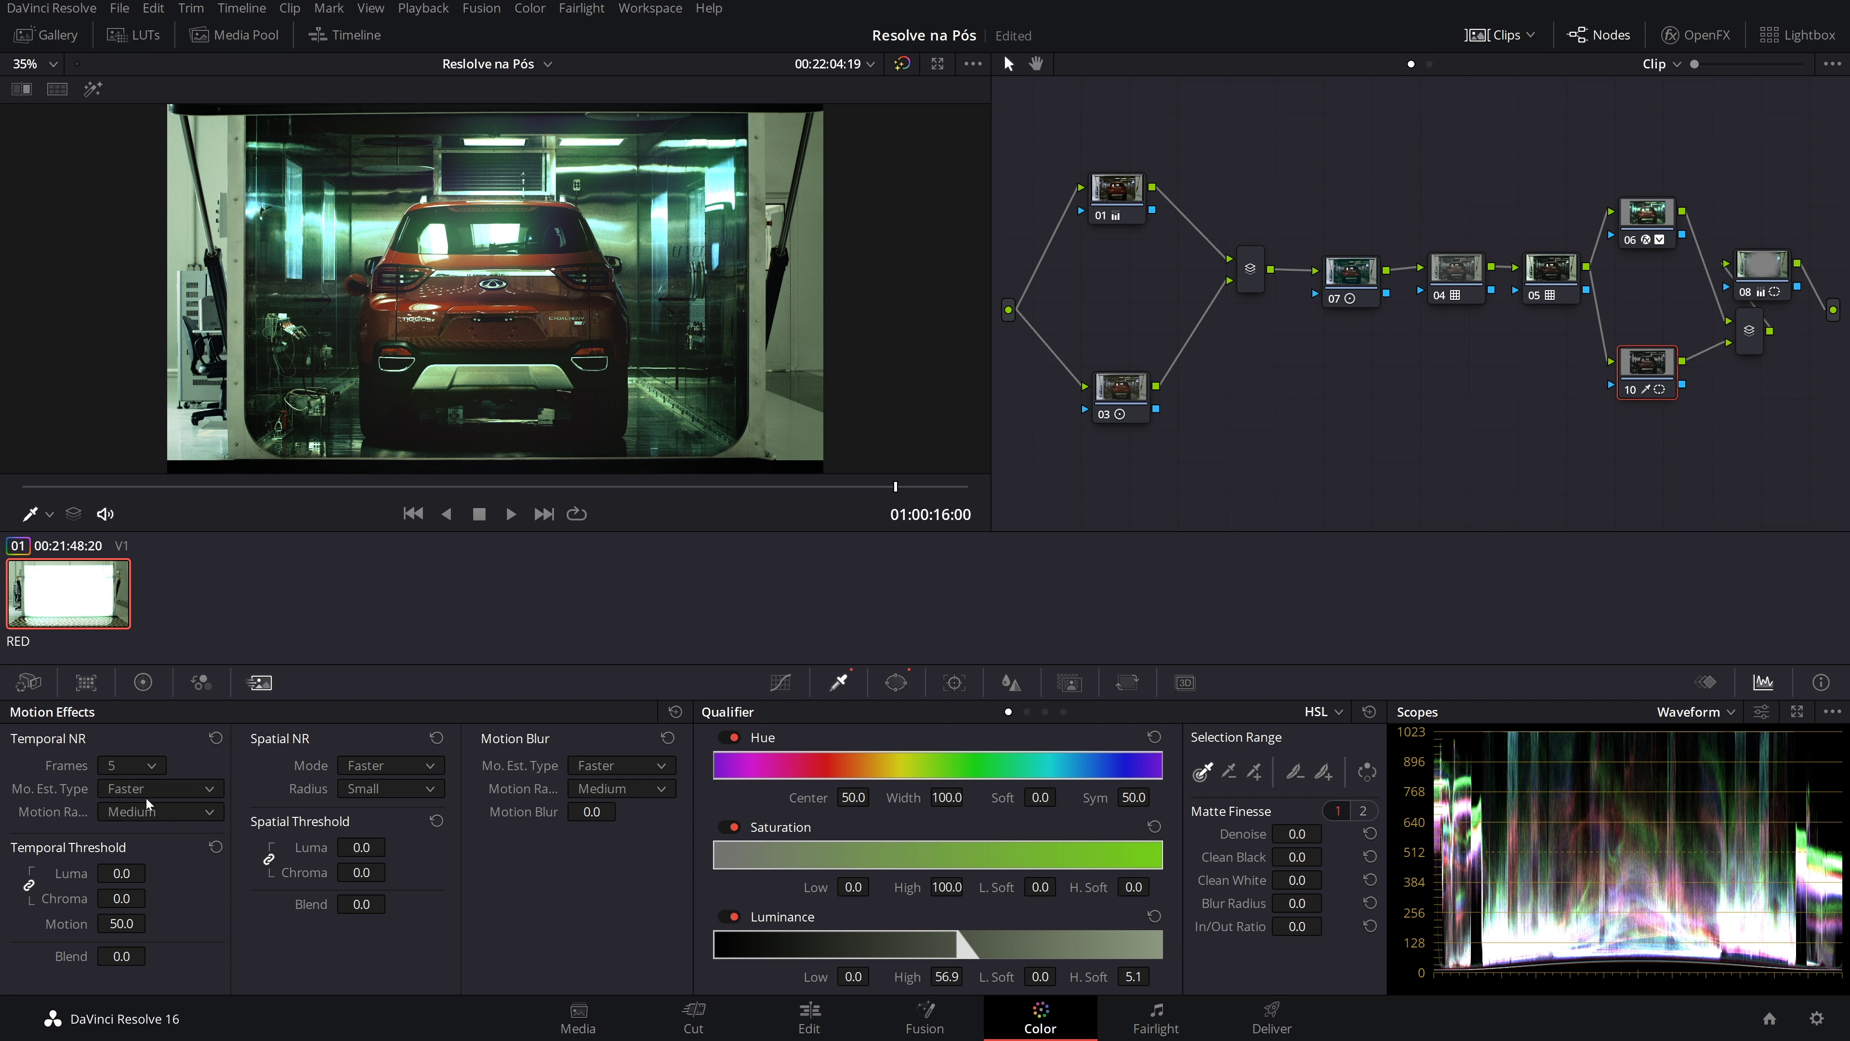
{"action": "left_click", "coordinate": [209, 812]}
{"action": "left_click", "coordinate": [146, 833]}
{"action": "left_click", "coordinate": [29, 885]}
{"action": "left_click_drag", "start_coordinate": [362, 873], "coordinate": [393, 873]}
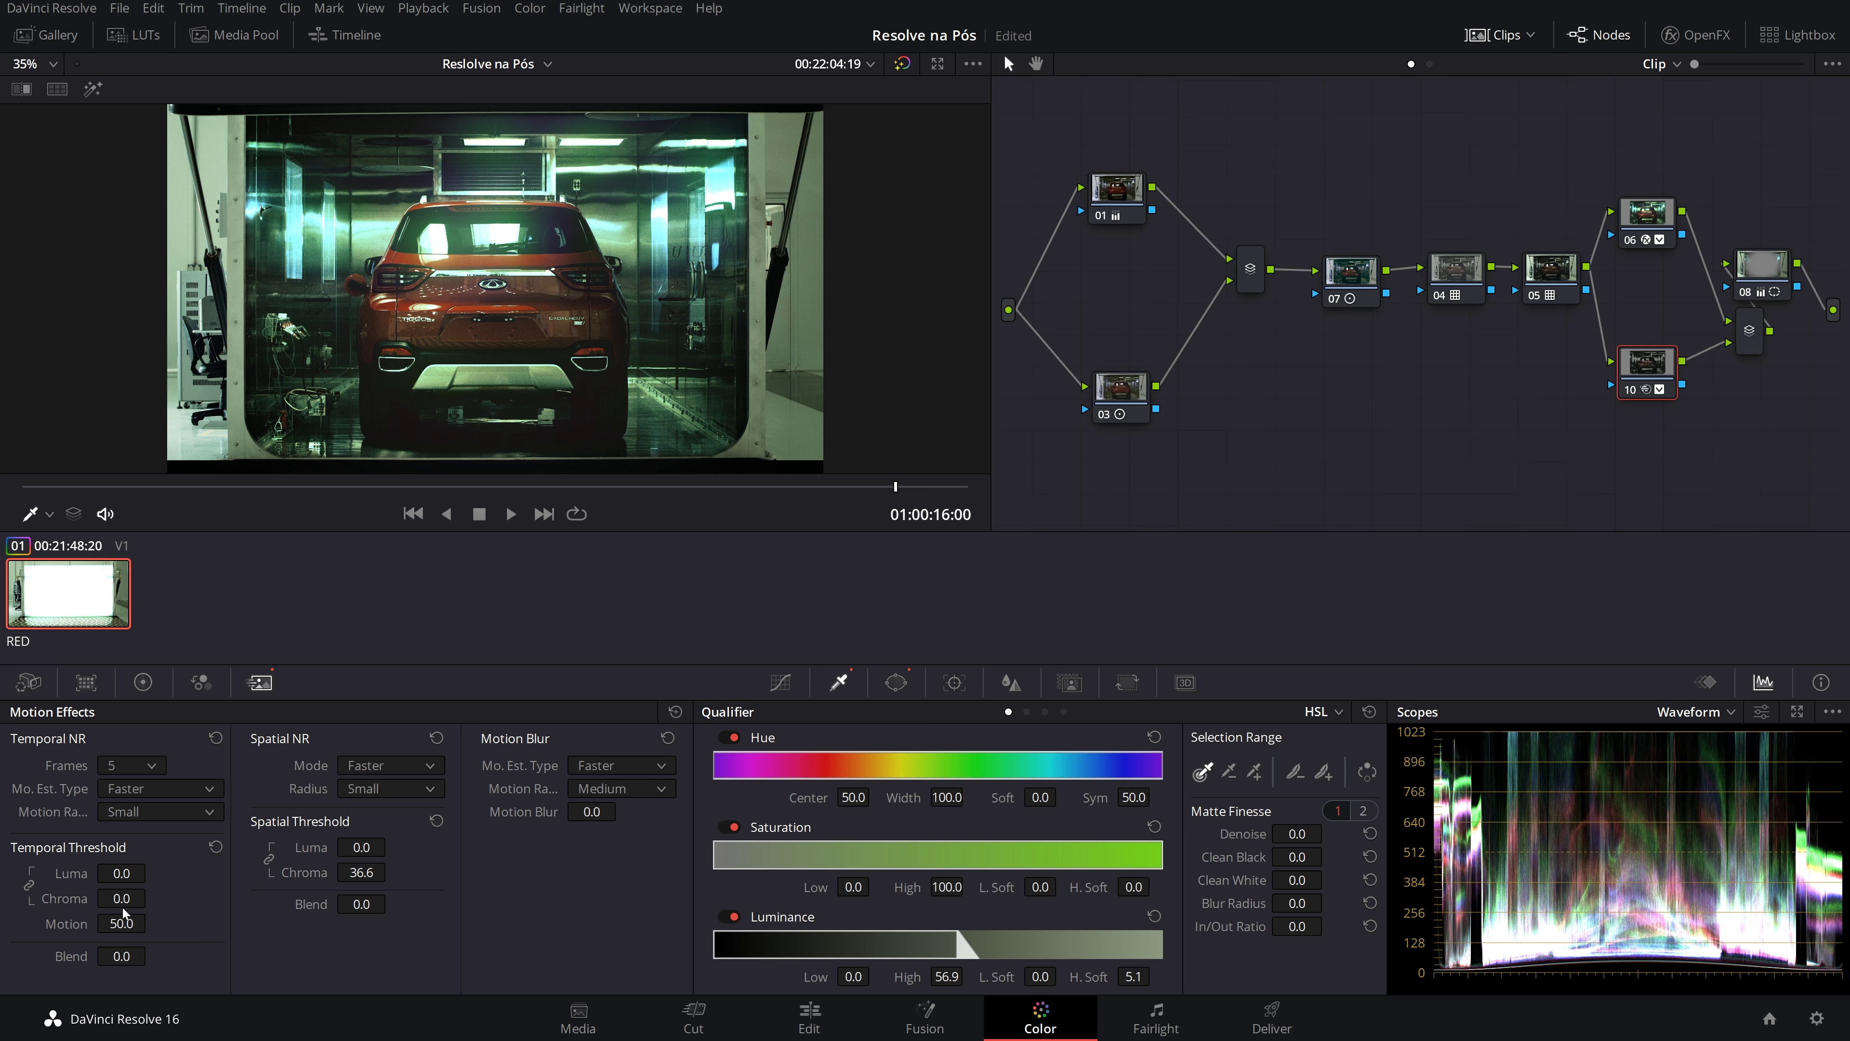
{"action": "key", "text": "ctrl+f"}
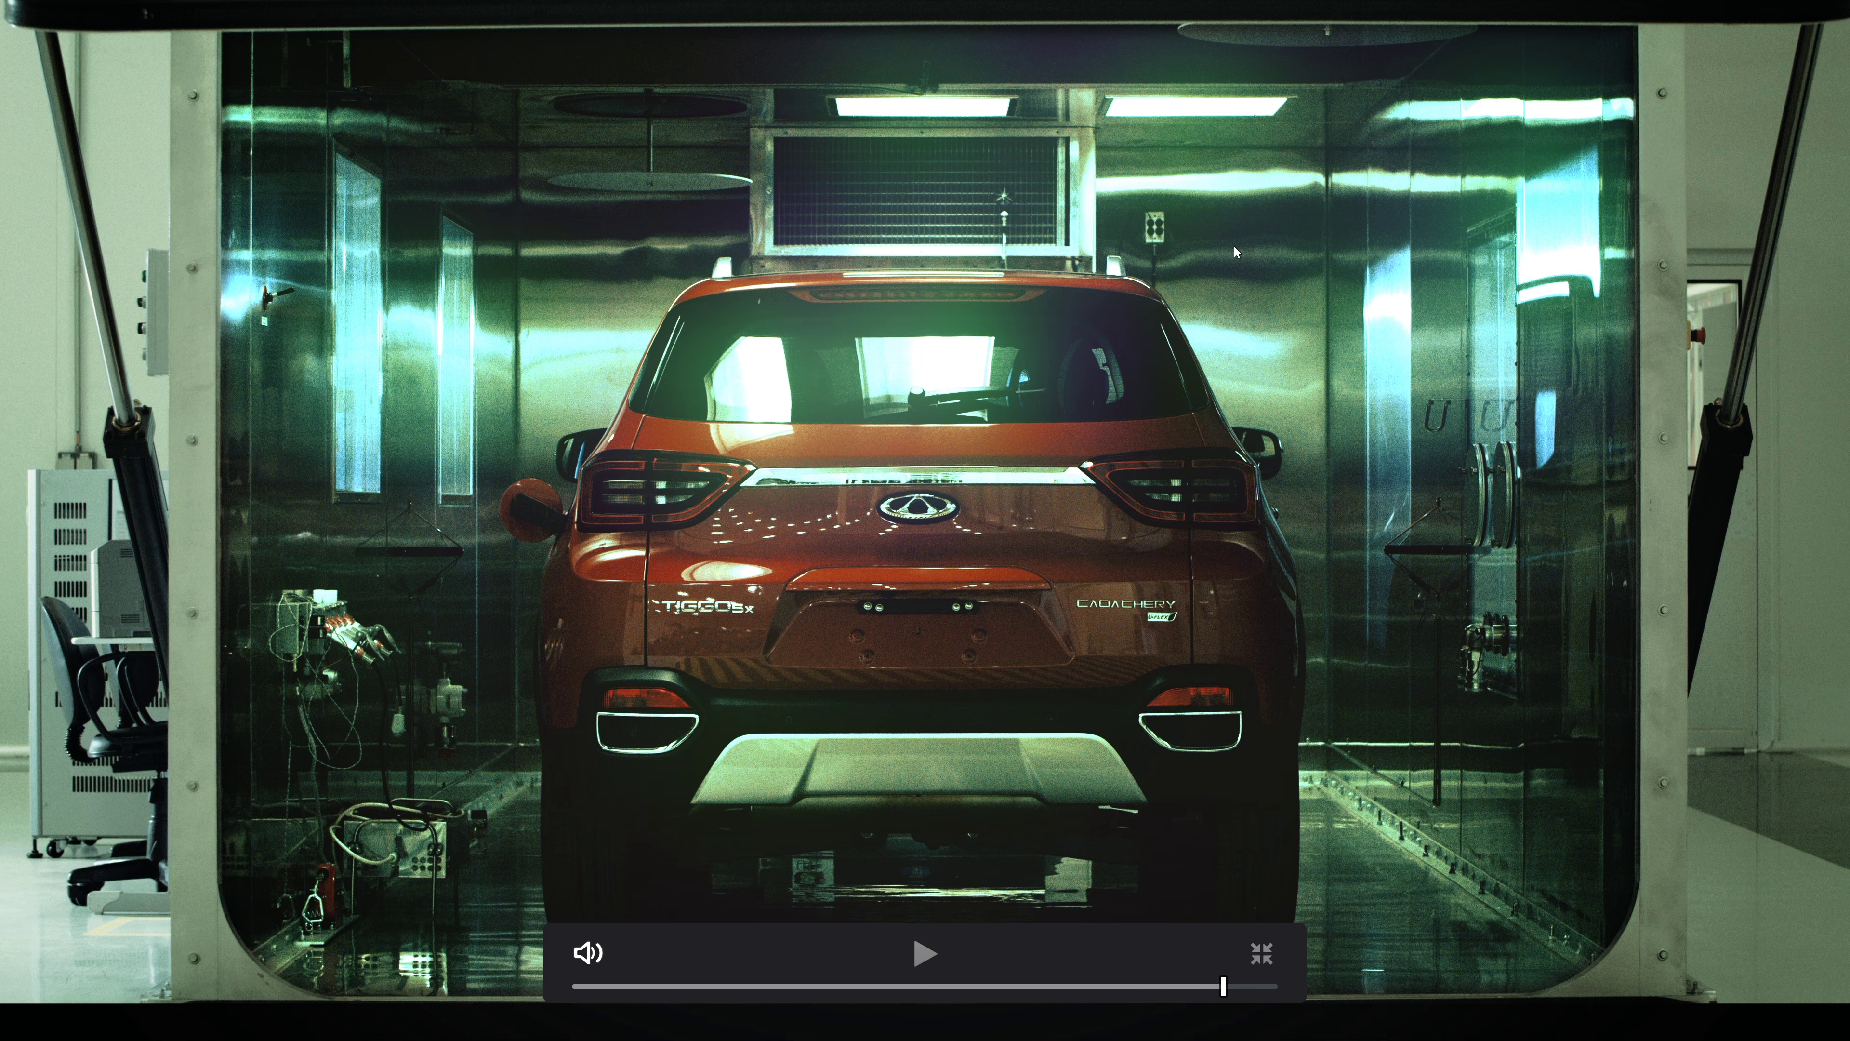
{"action": "key", "text": "ctrl+f"}
Set both the temporal and spatial chroma thresholds to 0
{"action": "left_click", "coordinate": [121, 898]}
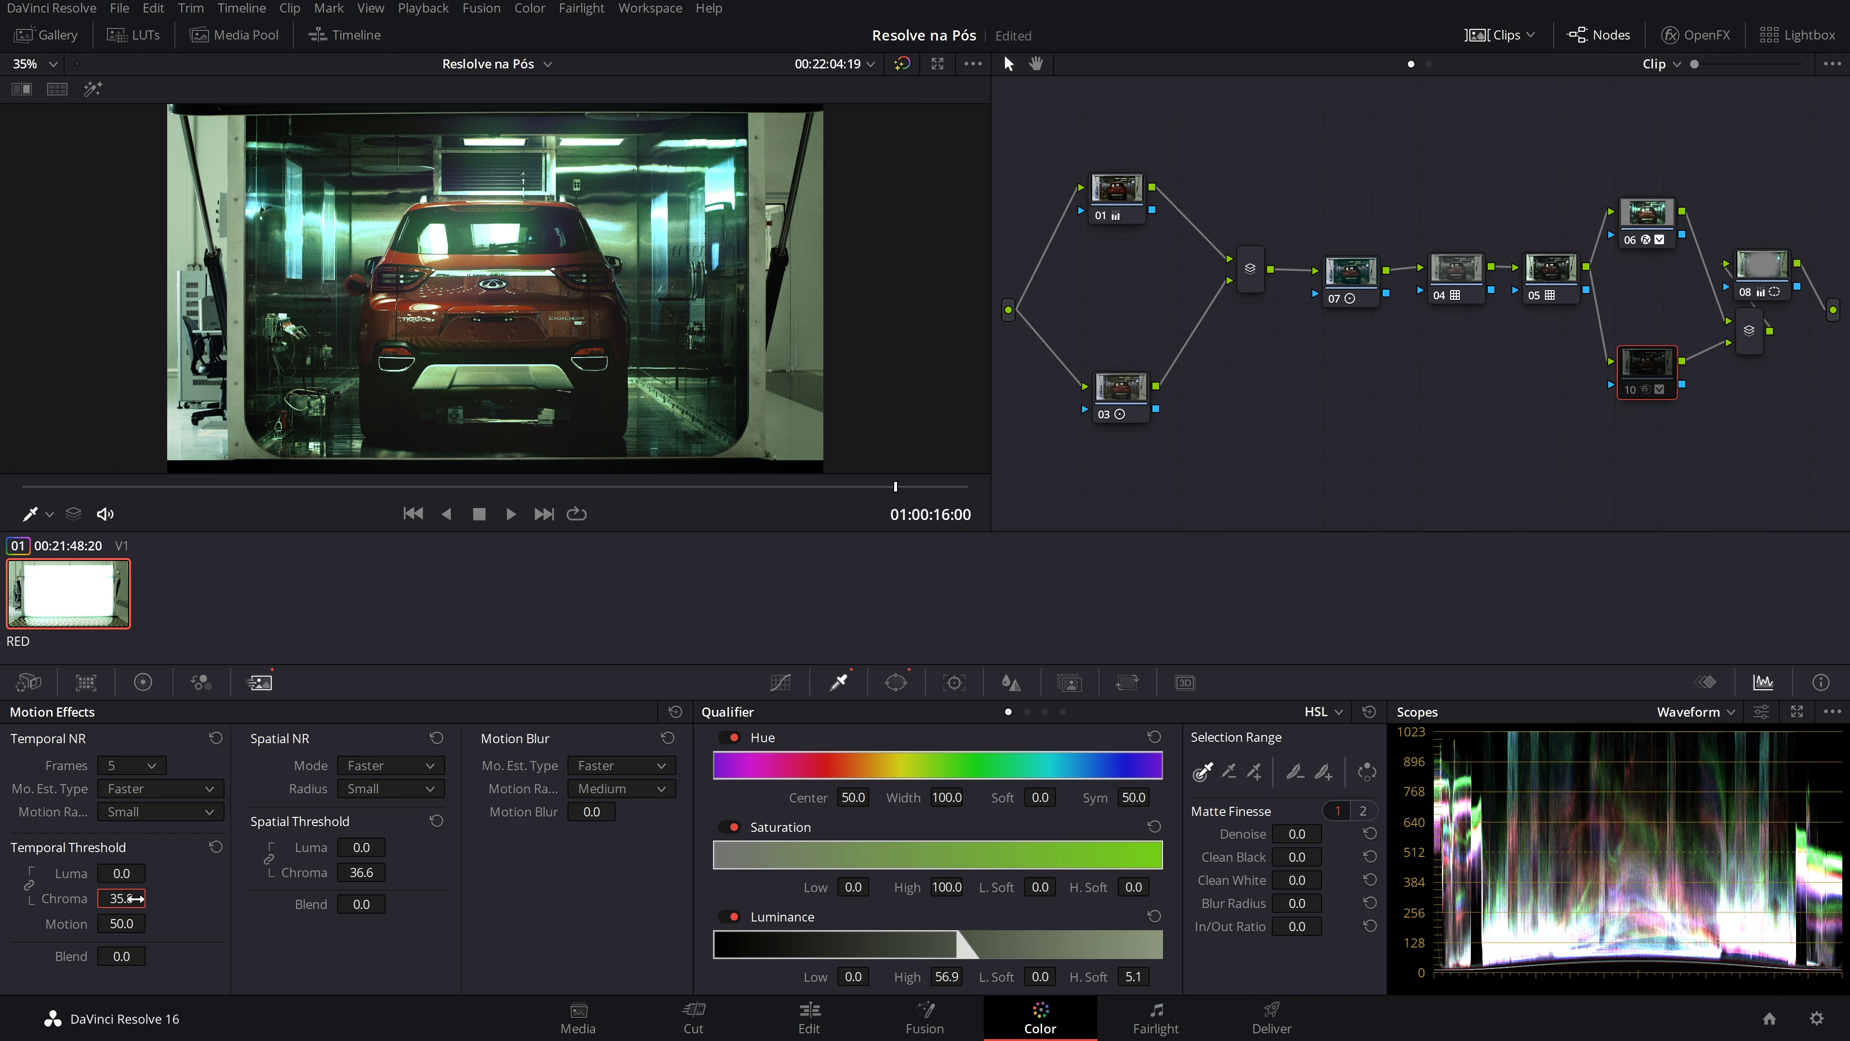
{"action": "type", "text": "0"}
{"action": "key", "text": "Return"}
{"action": "left_click", "coordinate": [362, 873]}
{"action": "type", "text": "0"}
{"action": "key", "text": "Return"}
Set both the spatial and temporal luma thresholds to 10
{"action": "mouse_move", "coordinate": [121, 872]}
{"action": "left_mouse_down"}
{"action": "mouse_move", "coordinate": [151, 872]}
{"action": "mouse_move", "coordinate": [135, 871]}
{"action": "left_mouse_up"}
{"action": "left_click_drag", "start_coordinate": [361, 847], "coordinate": [391, 846]}
{"action": "left_click", "coordinate": [361, 847]}
{"action": "type", "text": "5"}
{"action": "key", "text": "Return"}
{"action": "left_click", "coordinate": [362, 847]}
{"action": "type", "text": "10"}
{"action": "key", "text": "Return"}
{"action": "left_click", "coordinate": [130, 871]}
{"action": "type", "text": "10"}
{"action": "key", "text": "Return"}
Review the denoised shot full screen, set Spatial Threshold Luma to 5.0, then preview it again
{"action": "key", "text": "ctrl+f"}
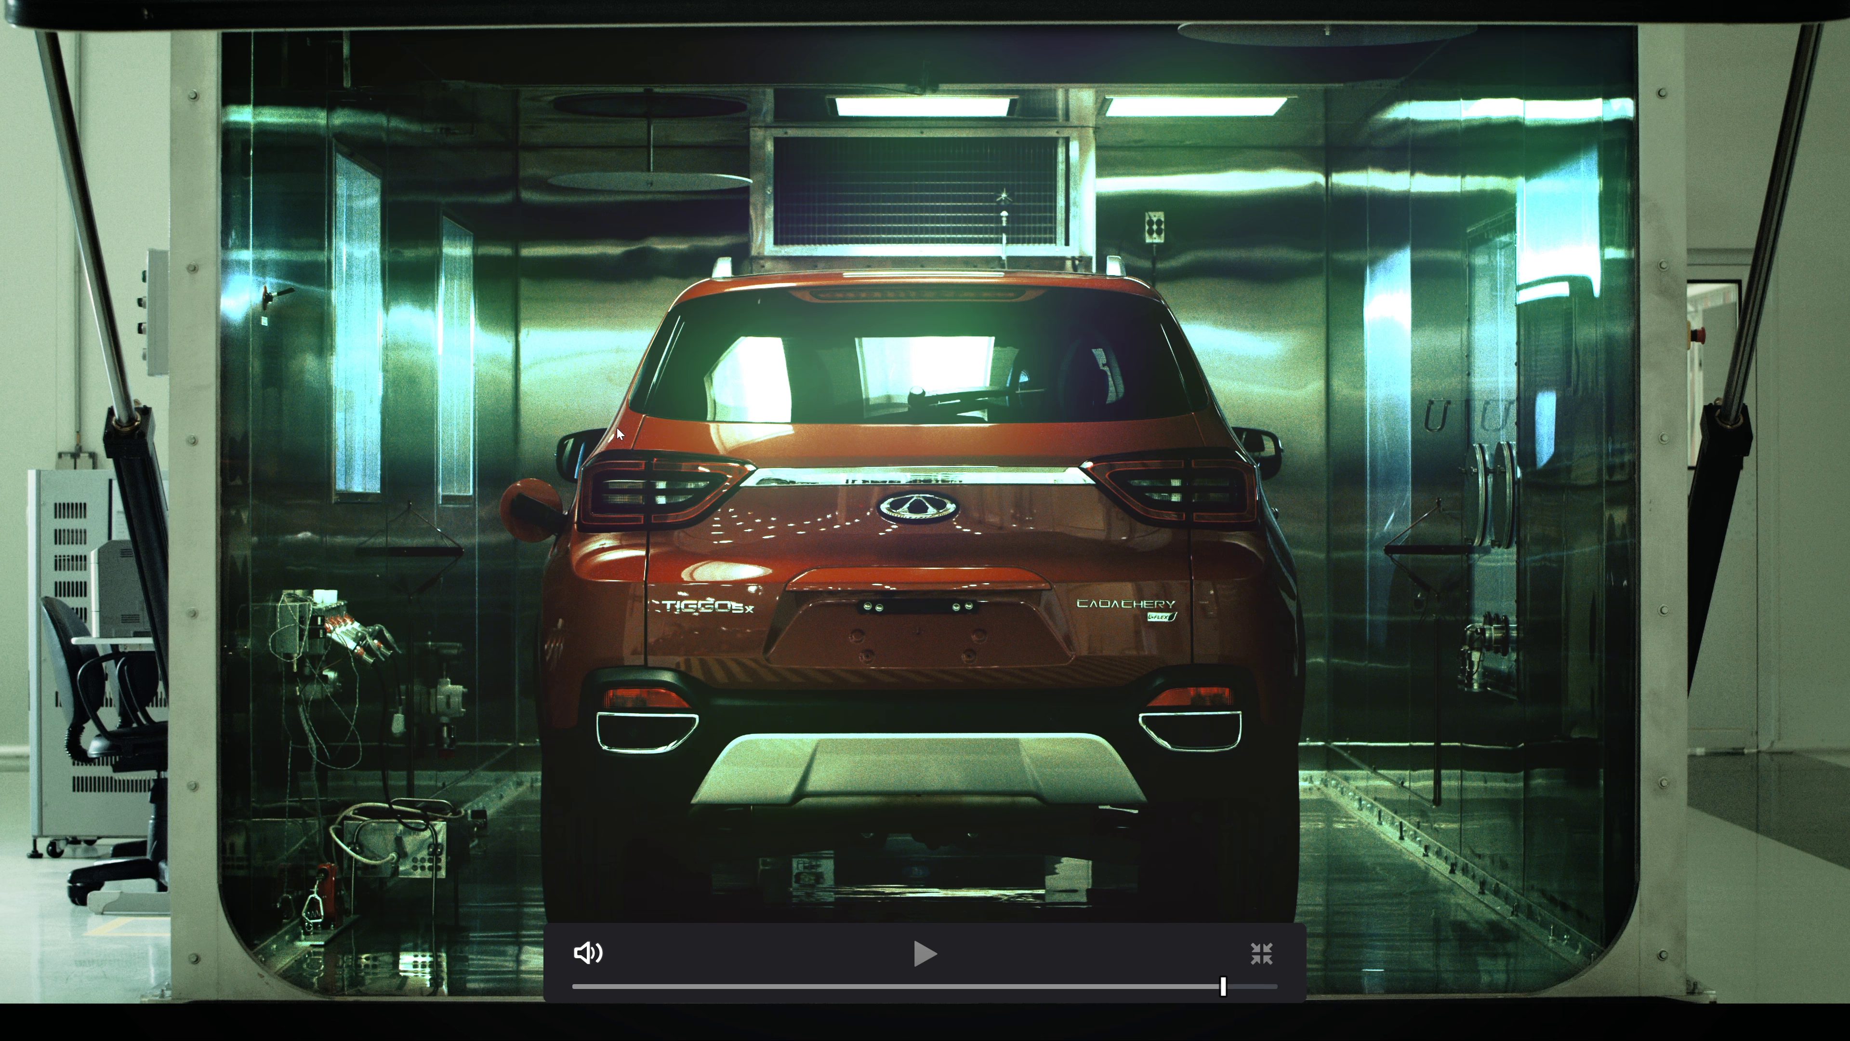
{"action": "key", "text": "Escape"}
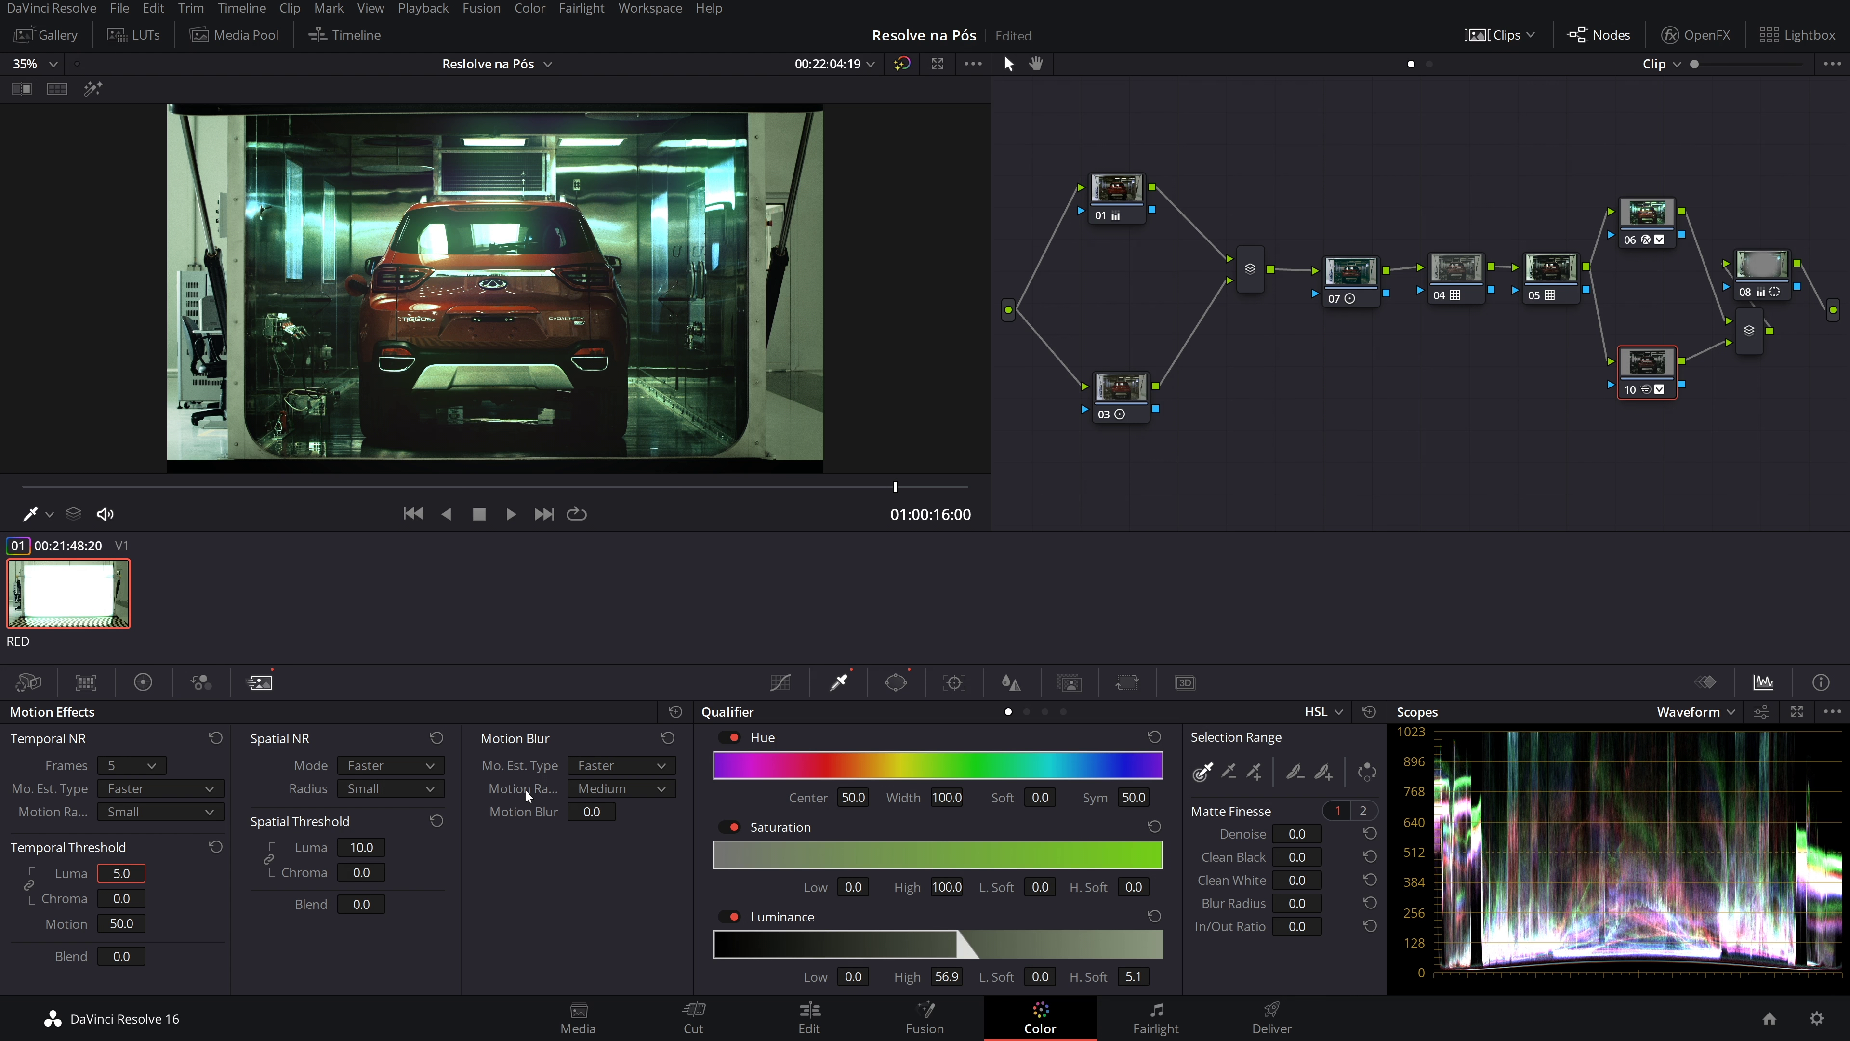
{"action": "left_click", "coordinate": [361, 847]}
{"action": "type", "text": "5"}
{"action": "key", "text": "Return"}
{"action": "key", "text": "ctrl+f"}
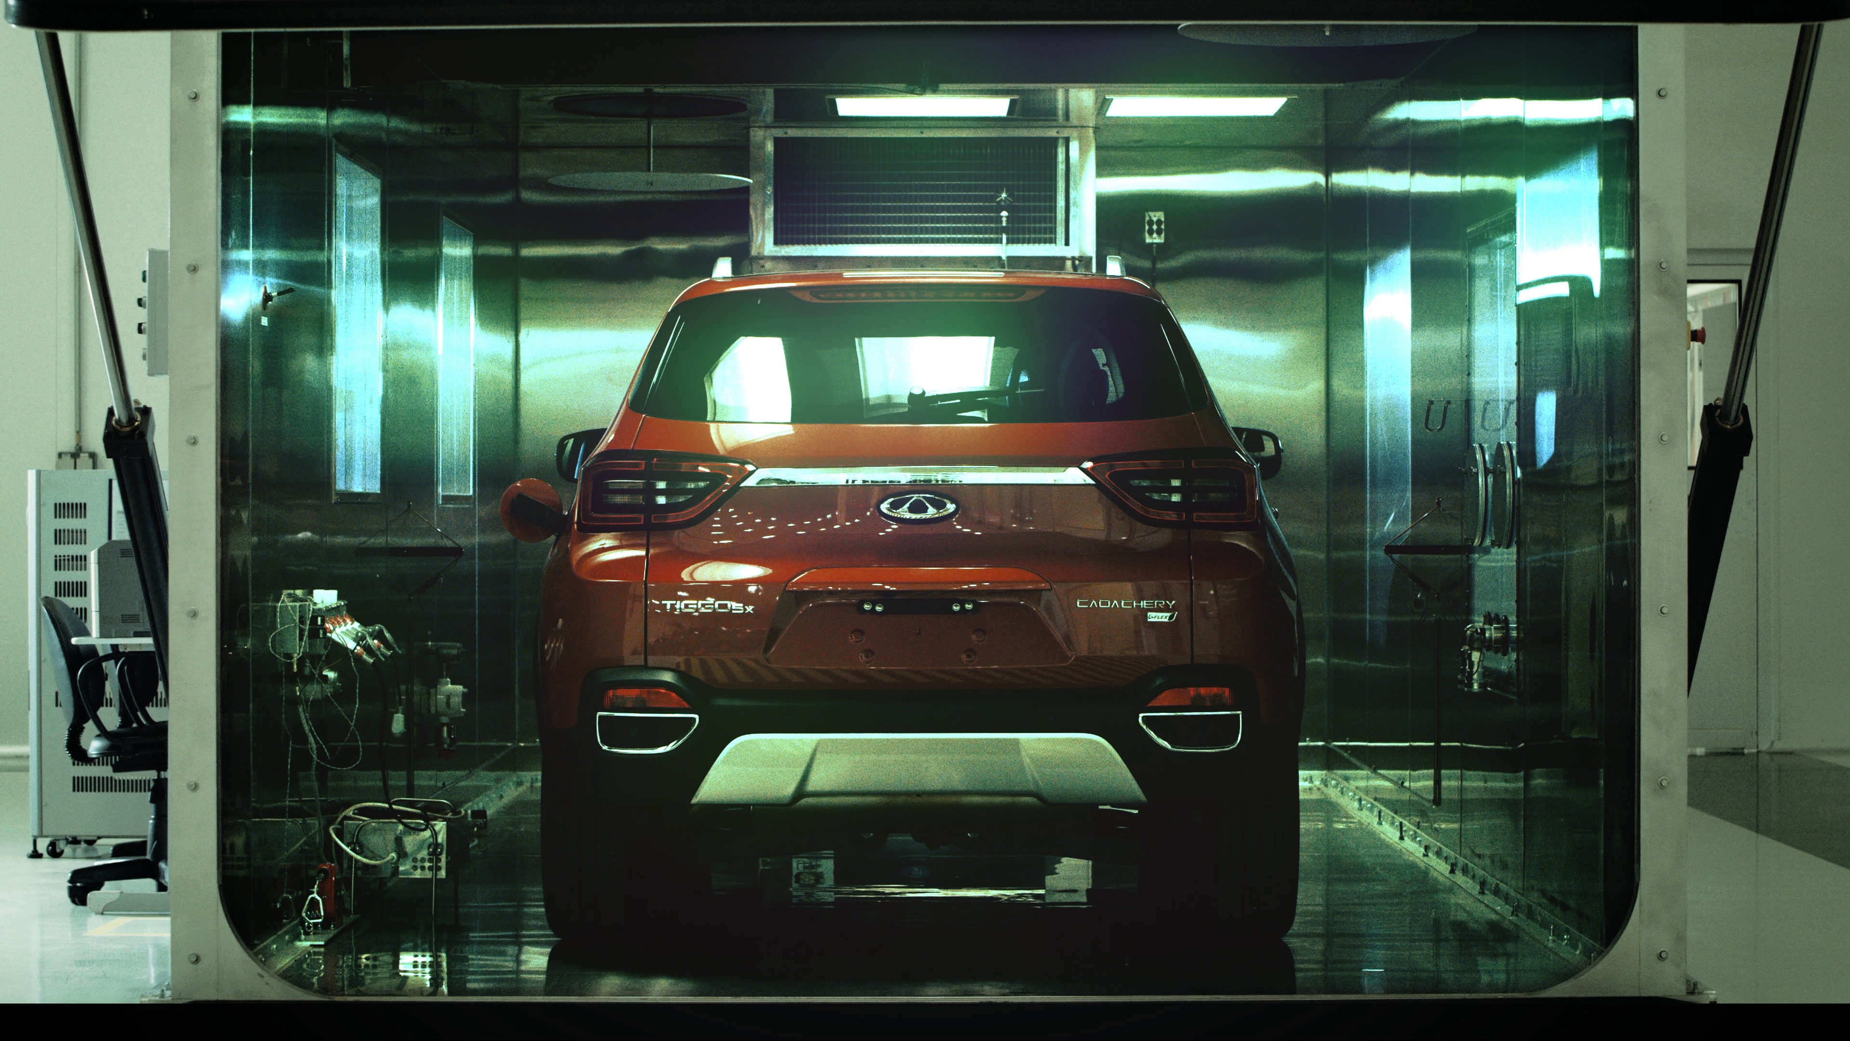
{"action": "mouse_move", "coordinate": [1411, 421]}
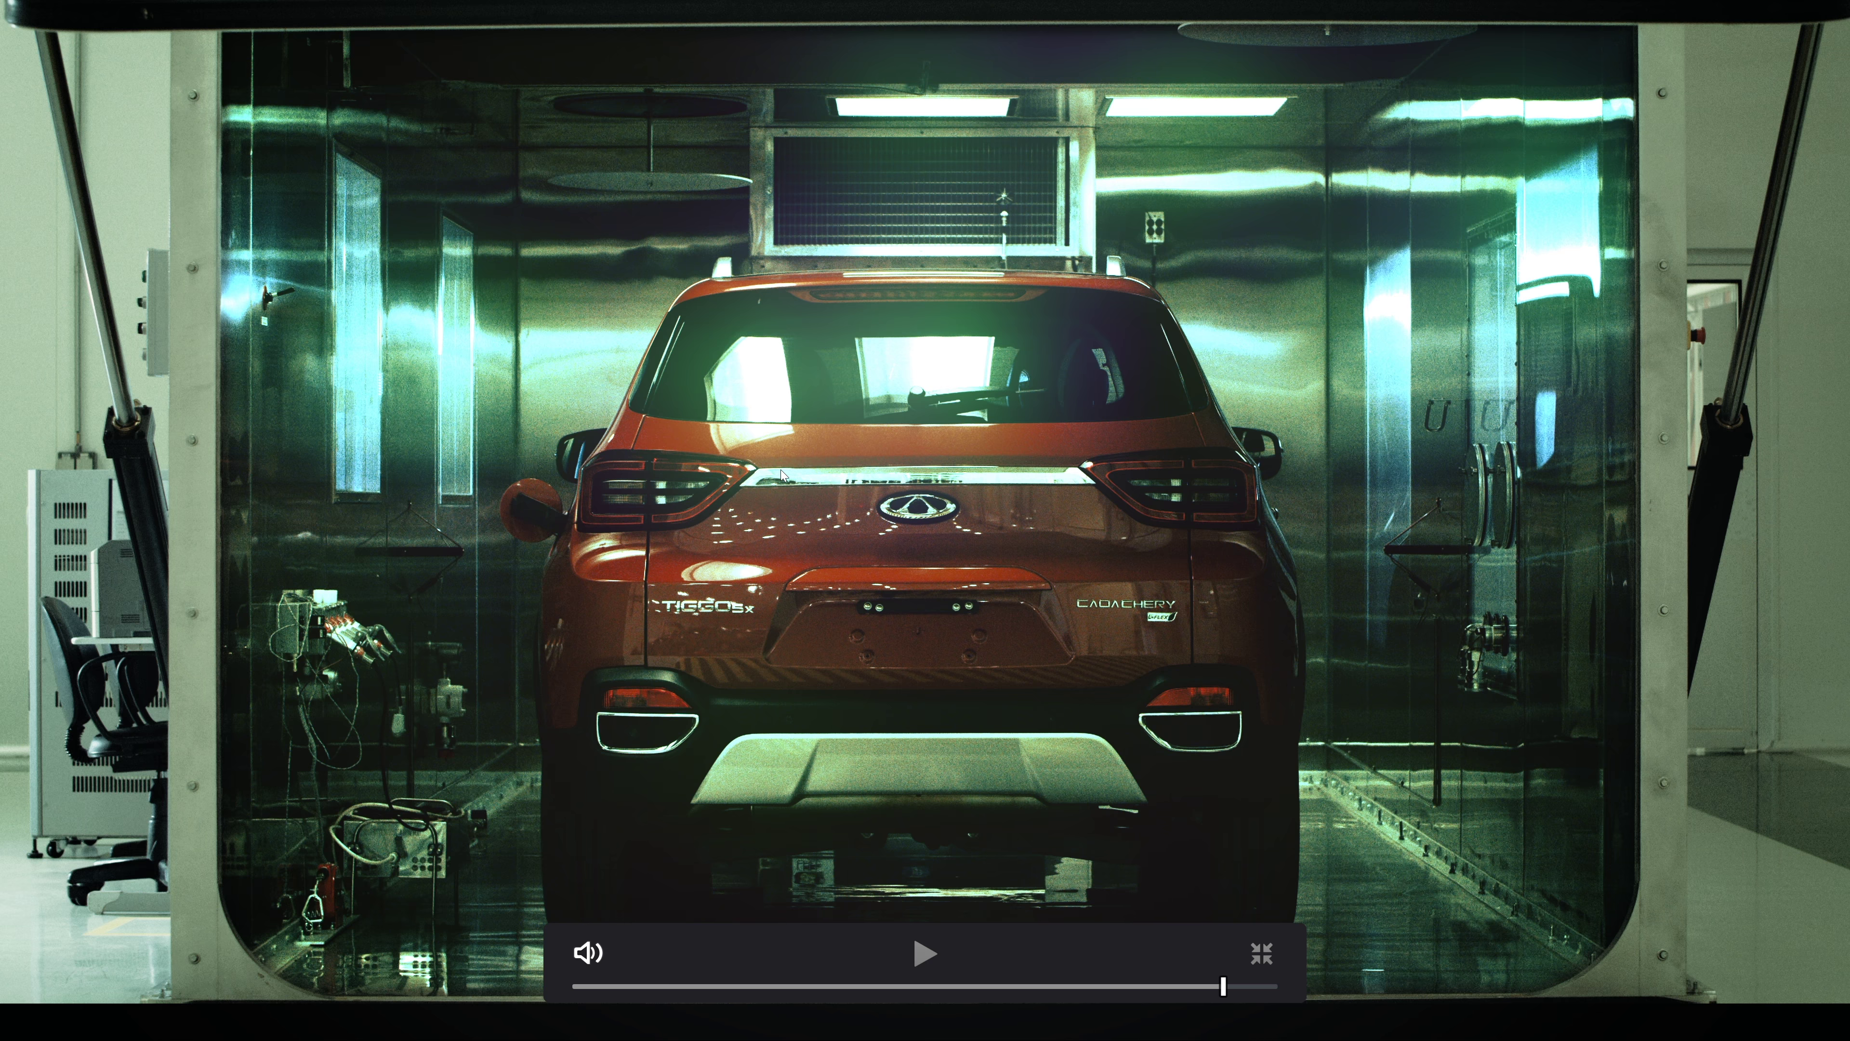
Exit the full-screen preview, show the primary colour wheels, and inspect node 03
{"action": "key", "text": "ctrl+f"}
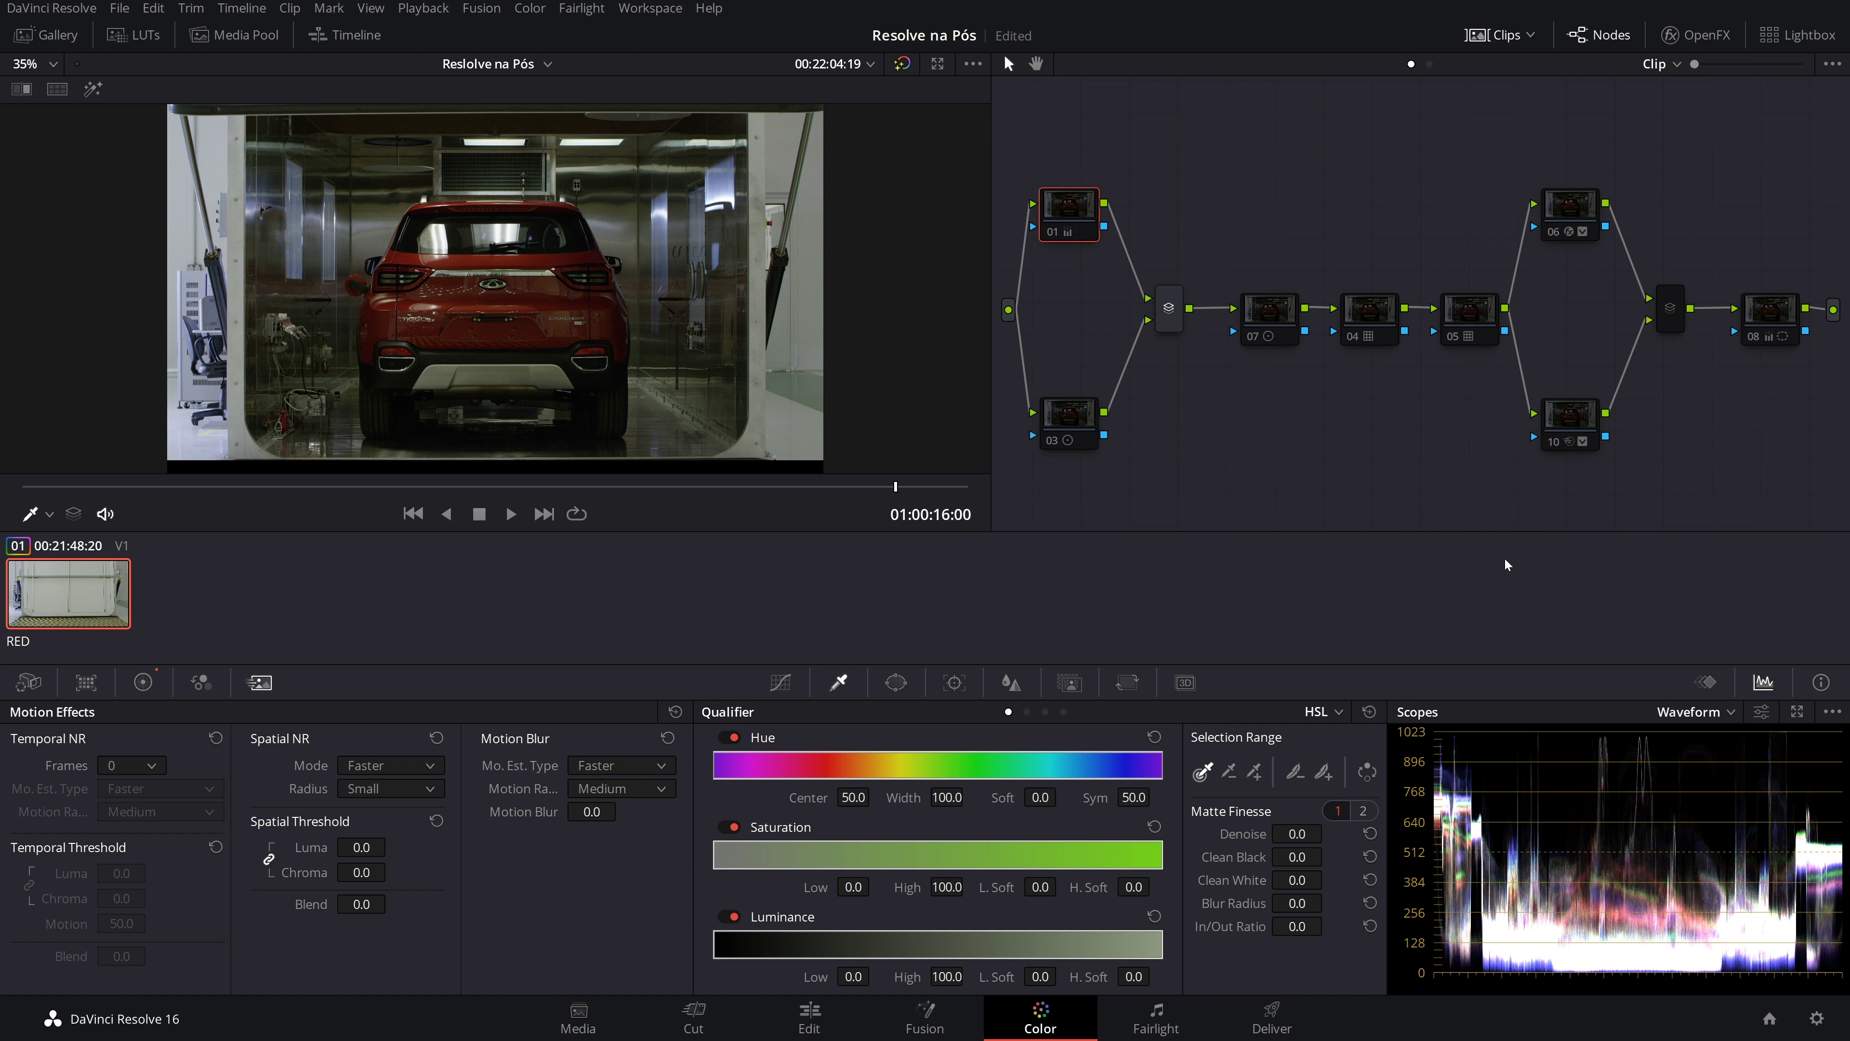
{"action": "left_click", "coordinate": [27, 681]}
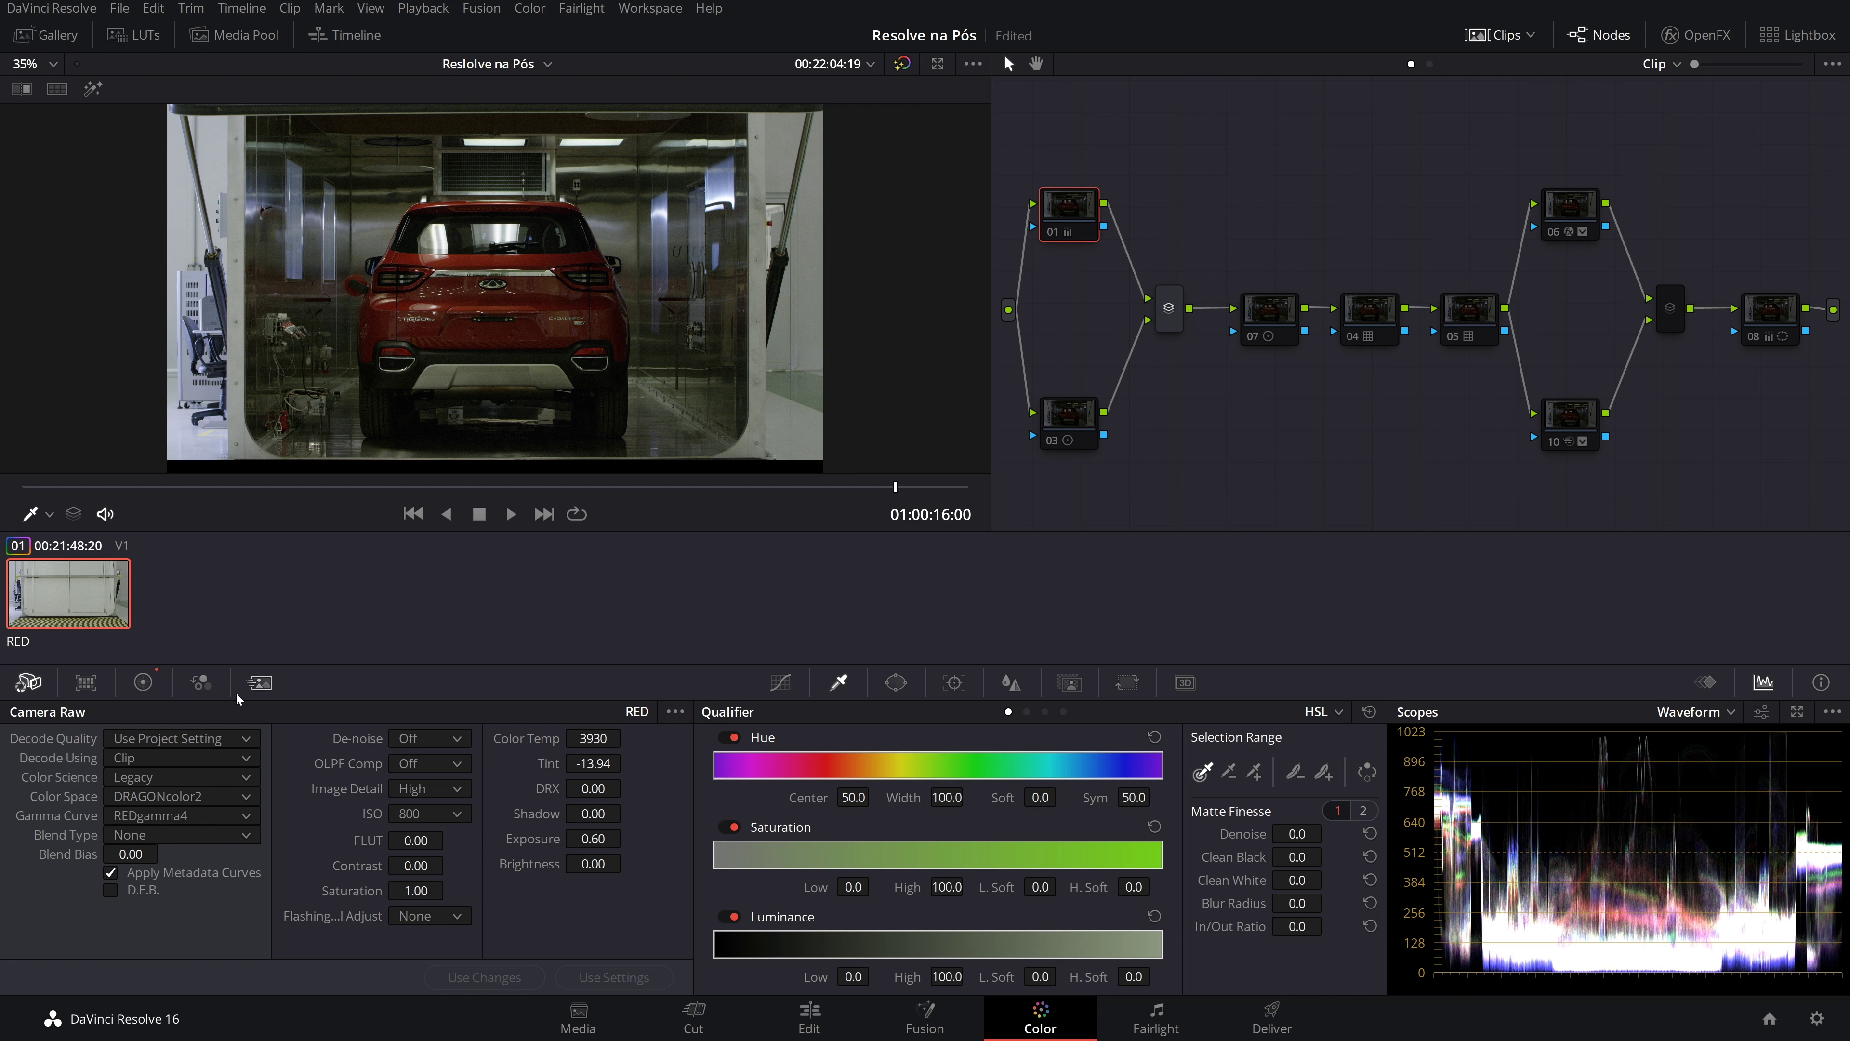
{"action": "left_click", "coordinate": [142, 681]}
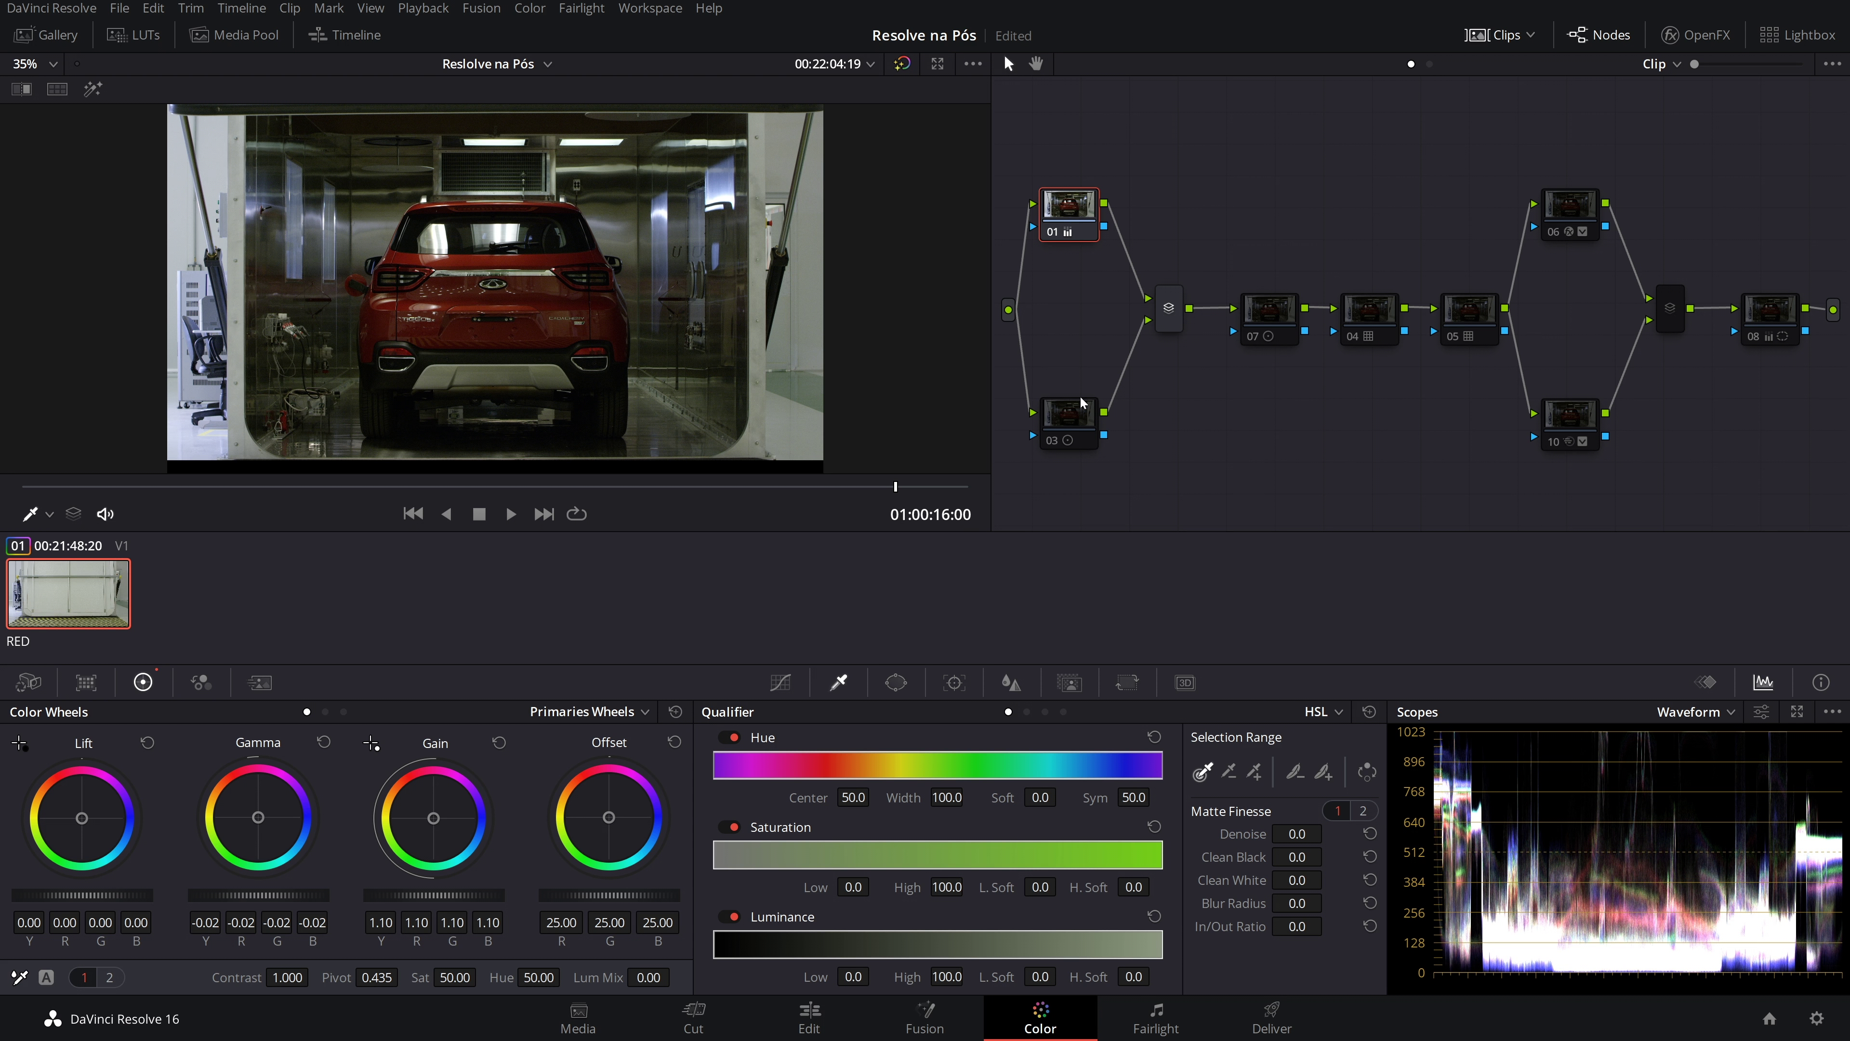
{"action": "left_click", "coordinate": [1078, 415]}
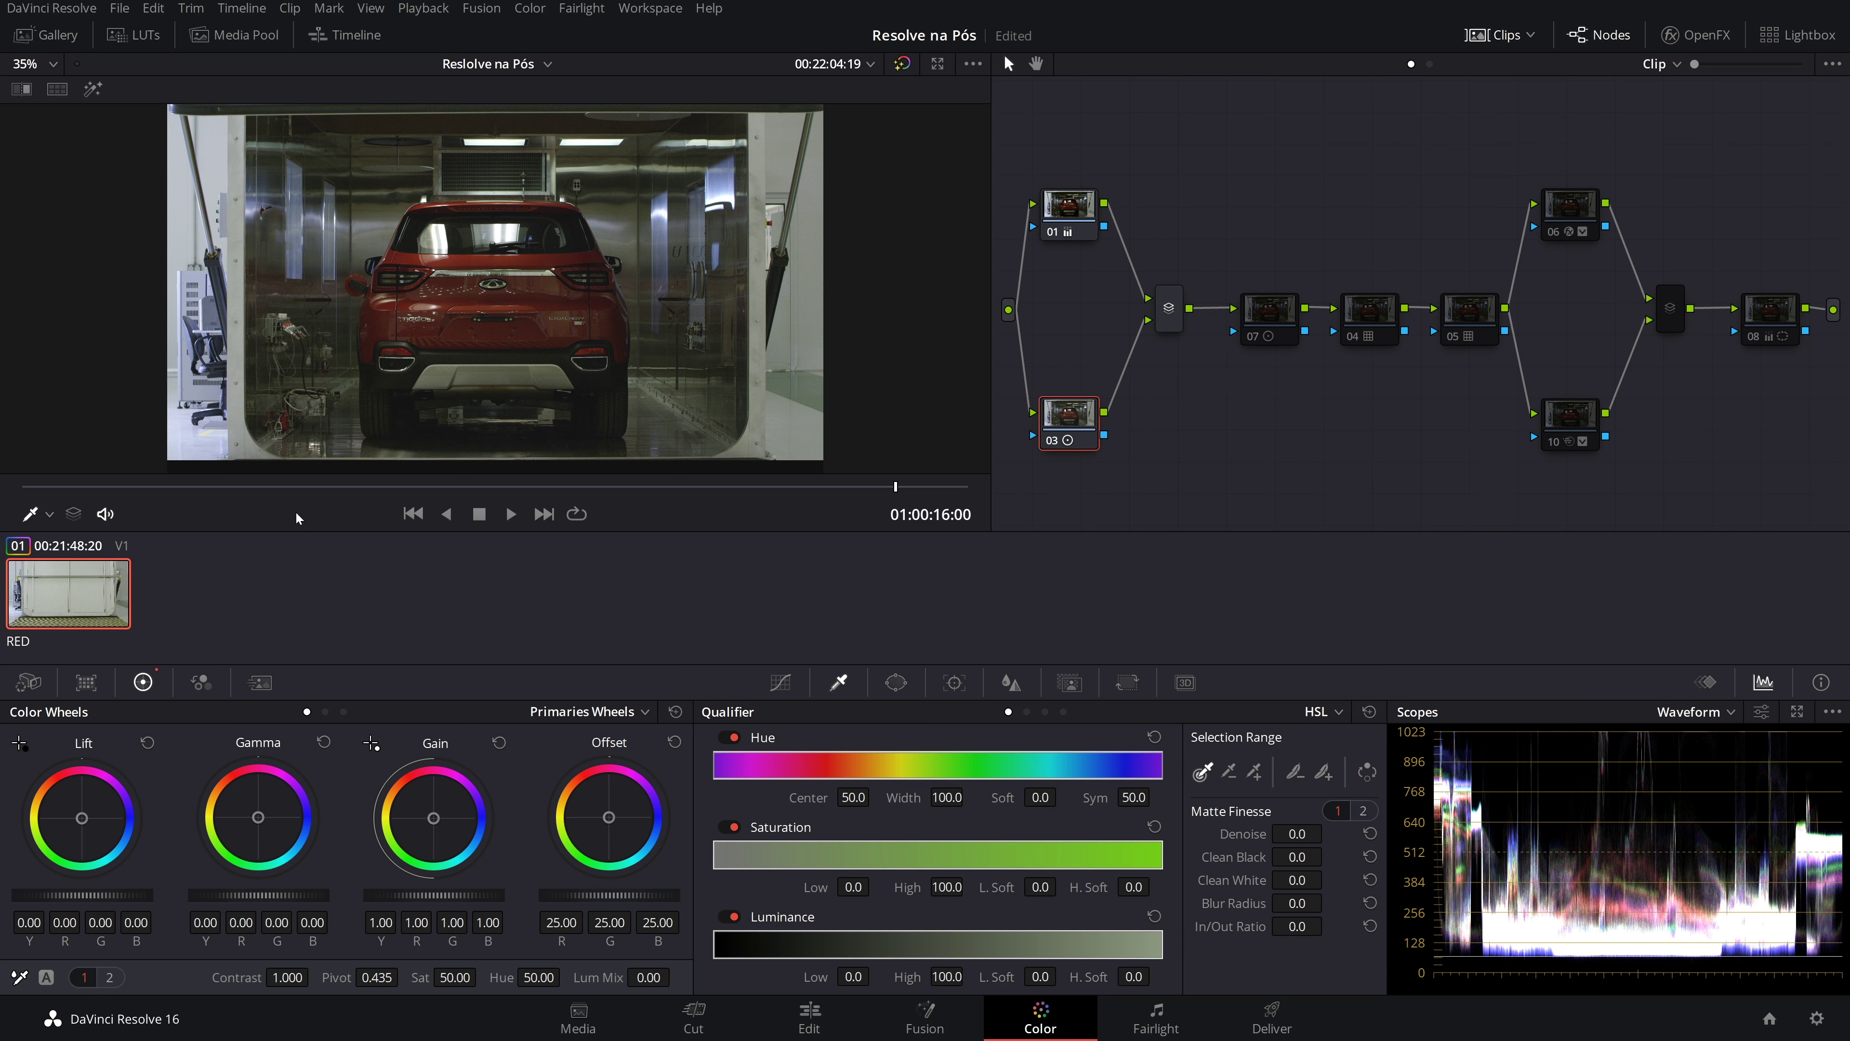
Toggle nodes 04 and 05, re-enable node 06, then inspect nodes 07, 10 and the layer mixer
{"action": "left_click_drag", "start_coordinate": [1384, 244], "coordinate": [1493, 383]}
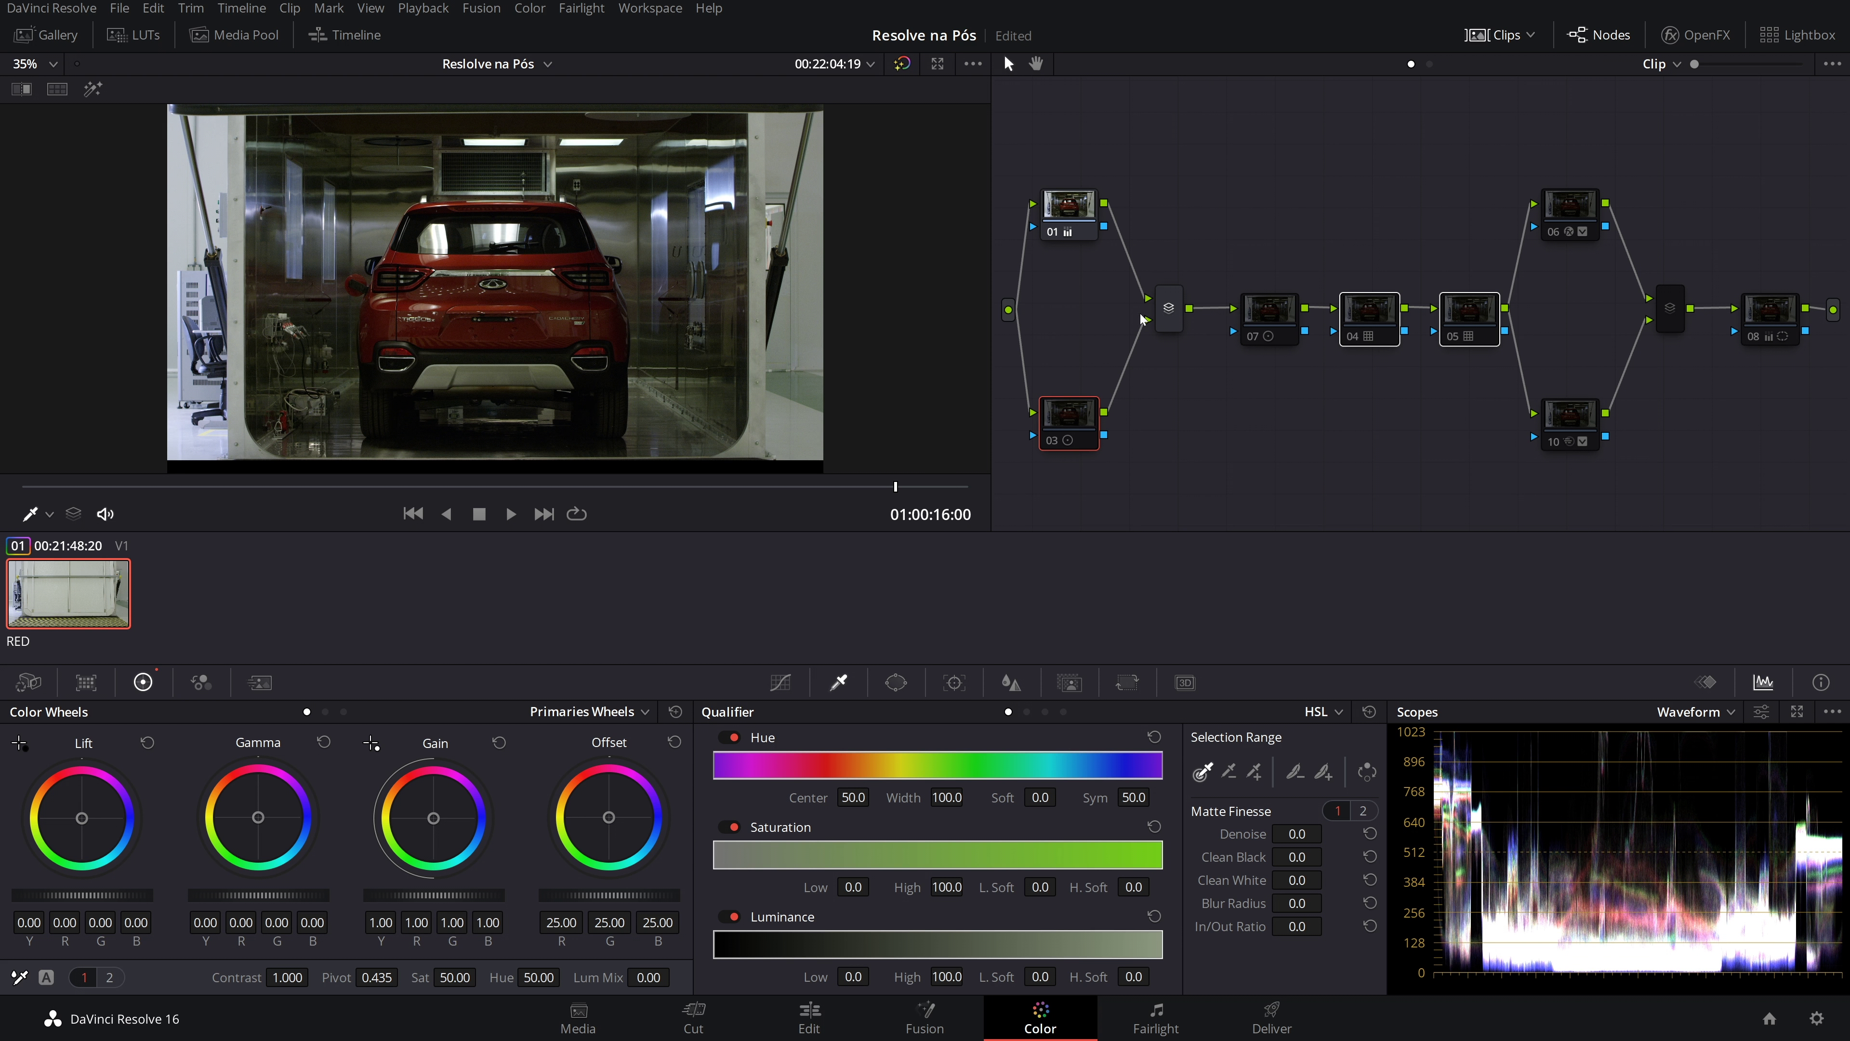
{"action": "key", "text": "ctrl+d"}
{"action": "left_click", "coordinate": [1571, 502]}
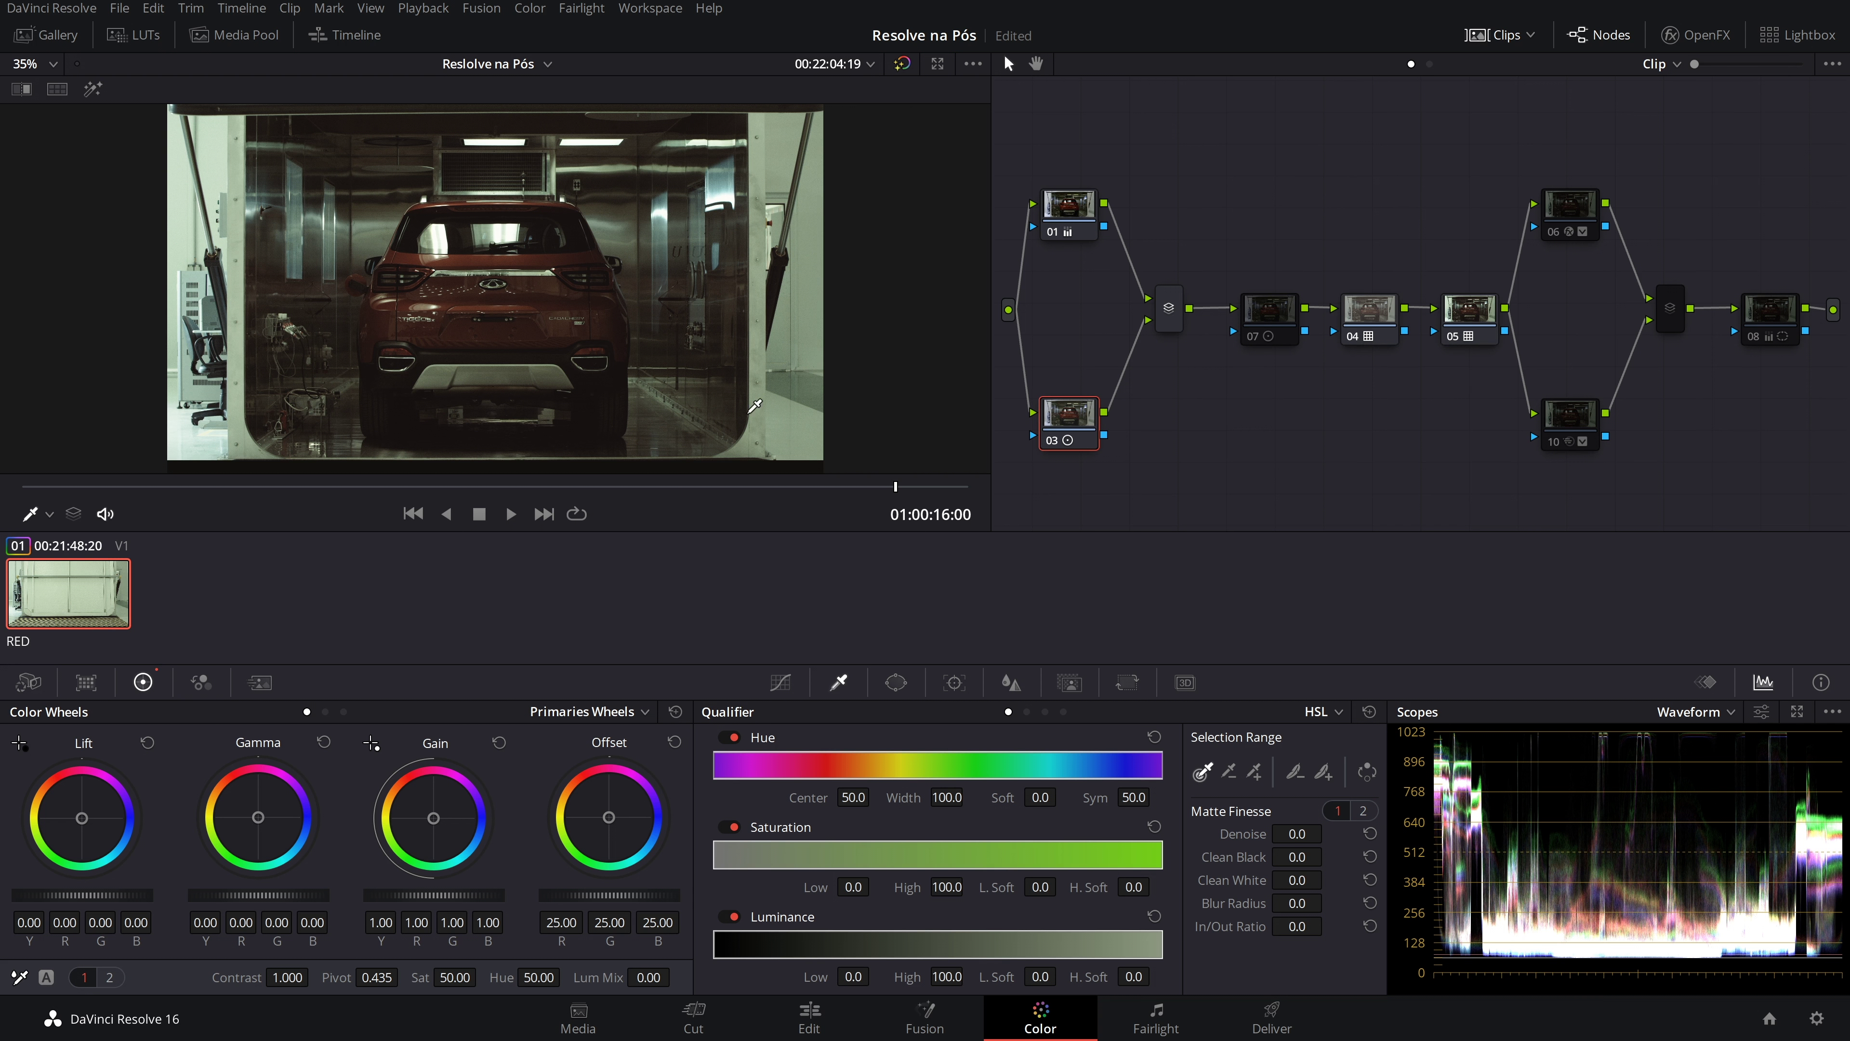
{"action": "left_click", "coordinate": [1574, 220]}
{"action": "key", "text": "ctrl+d"}
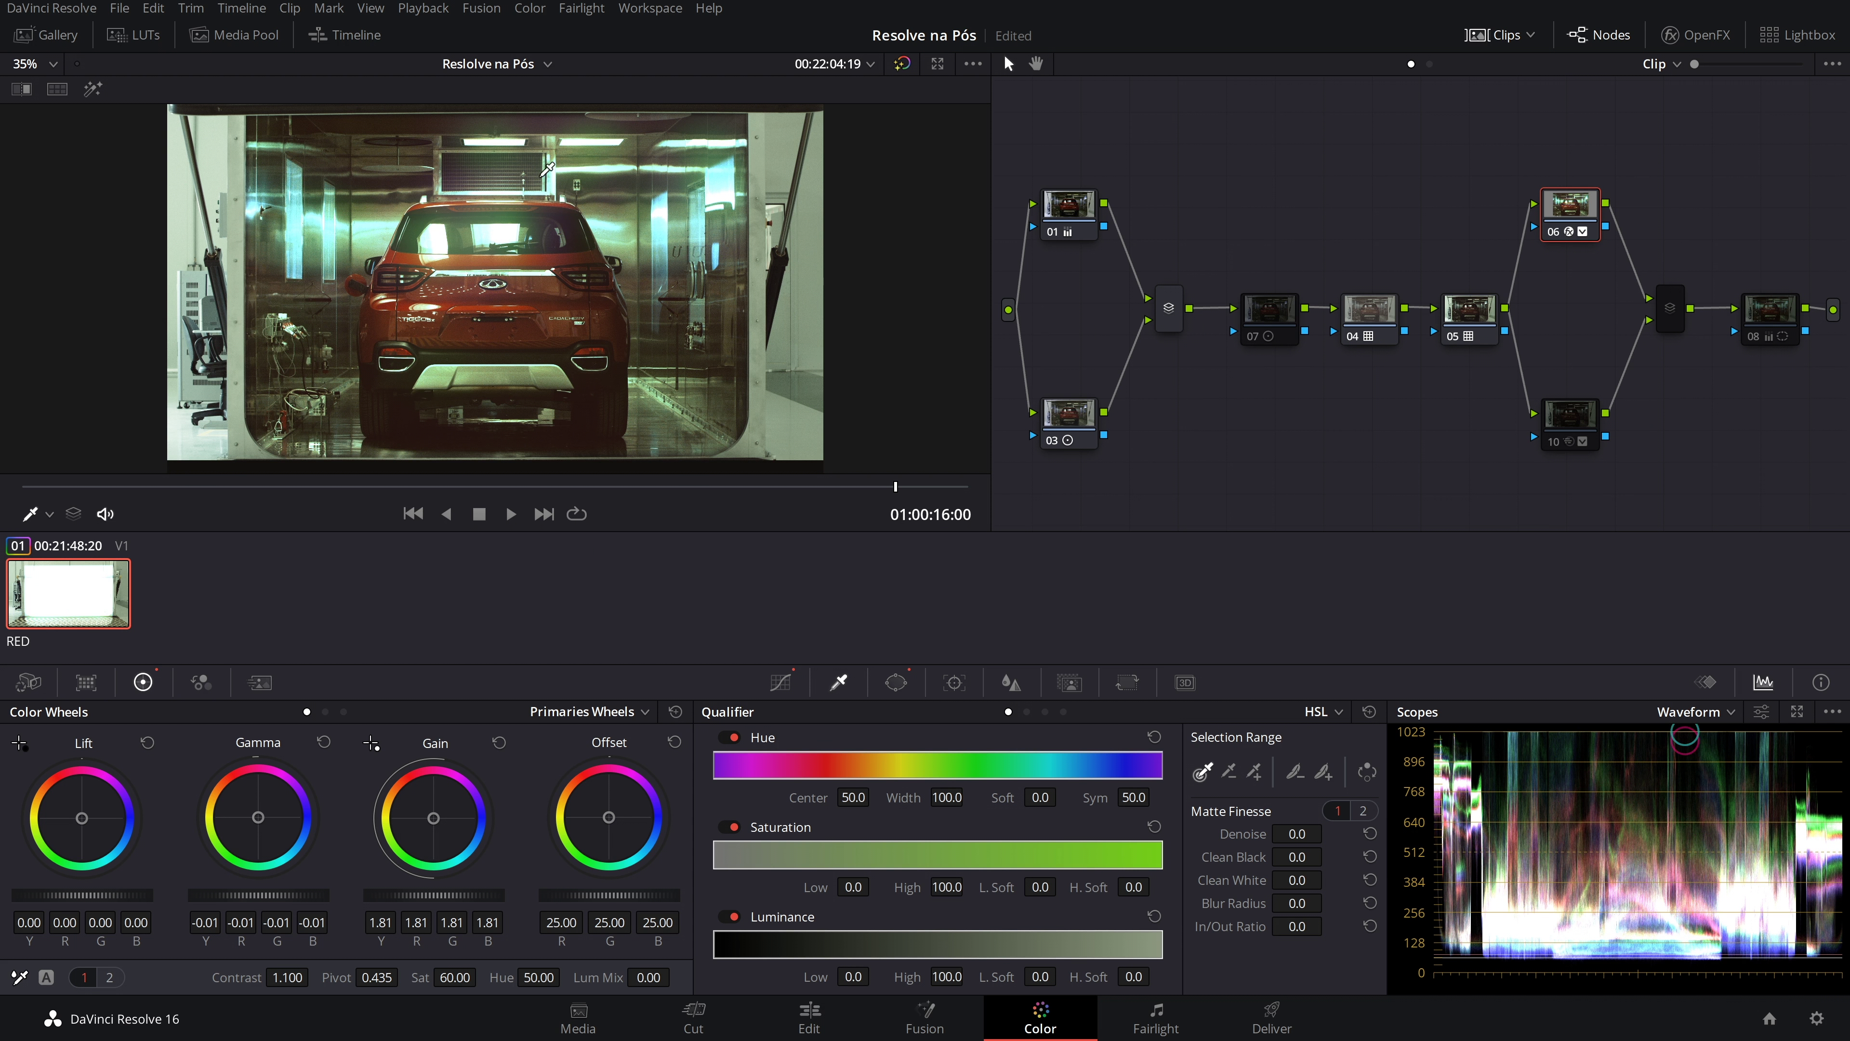
{"action": "left_click", "coordinate": [1269, 310]}
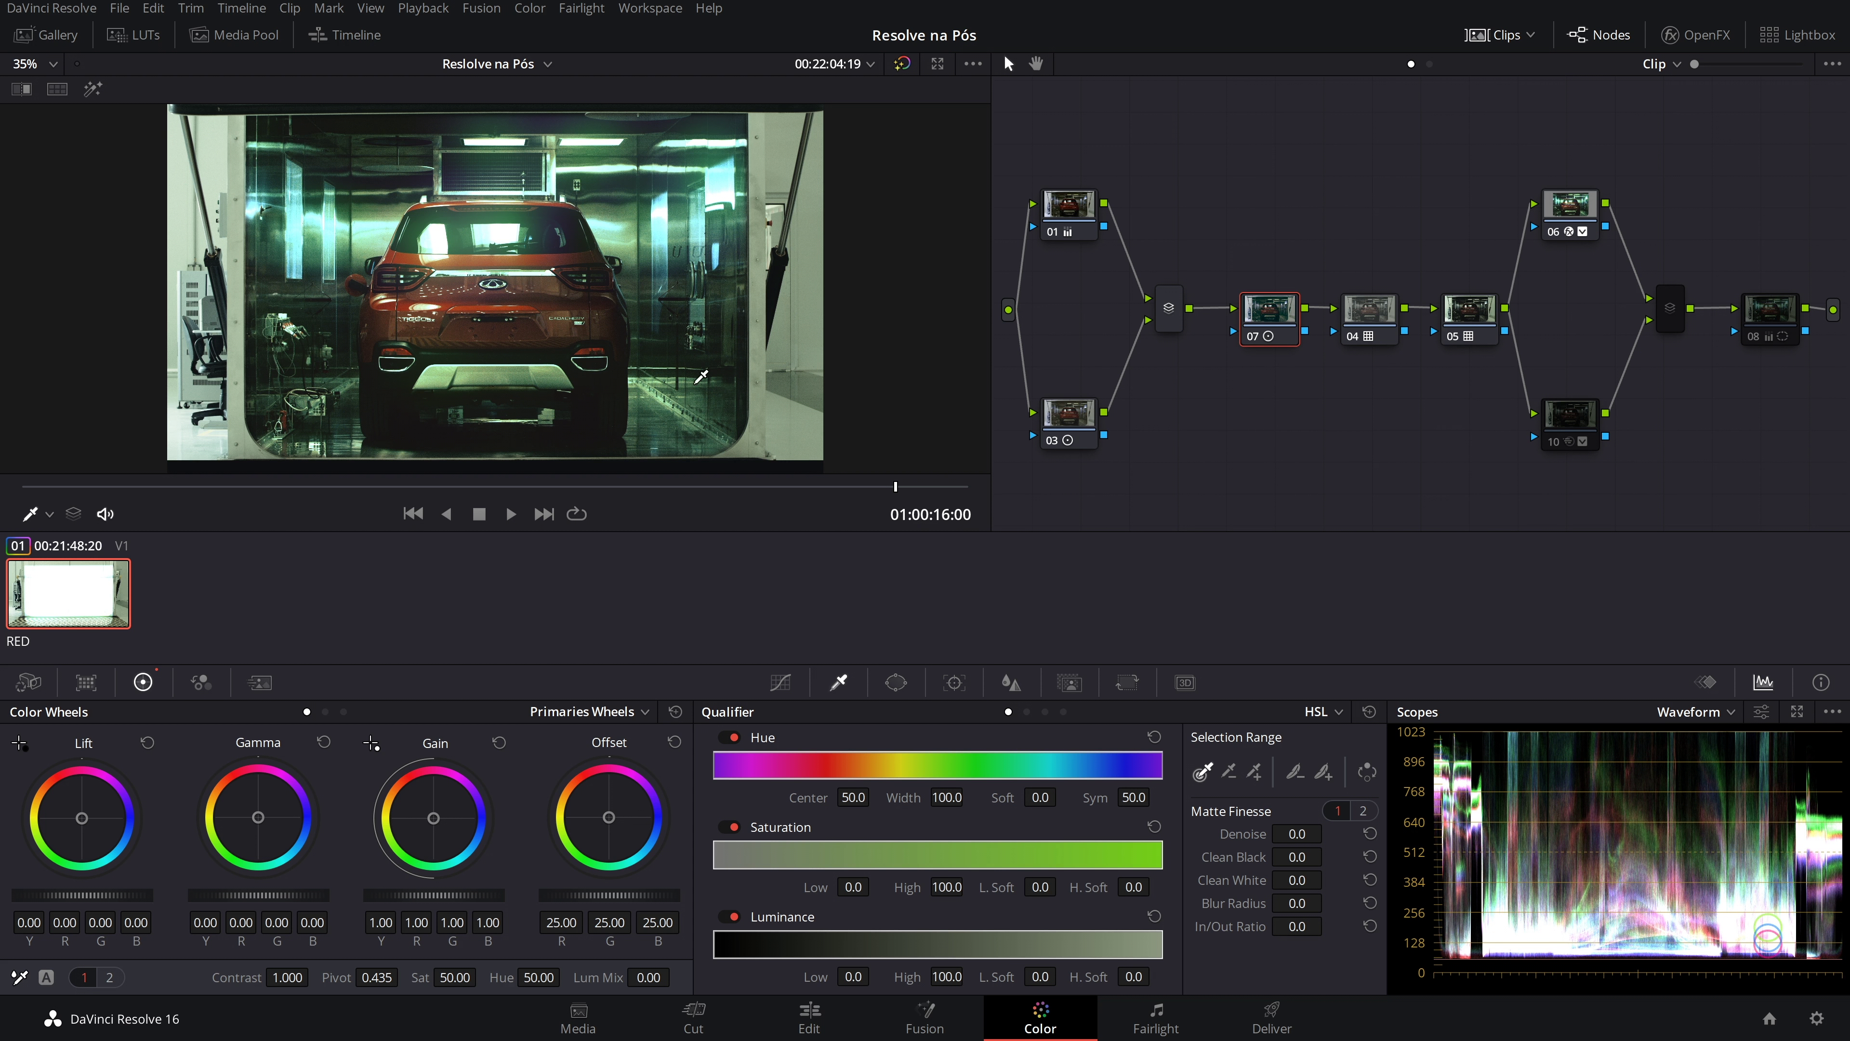
{"action": "left_click", "coordinate": [1582, 420]}
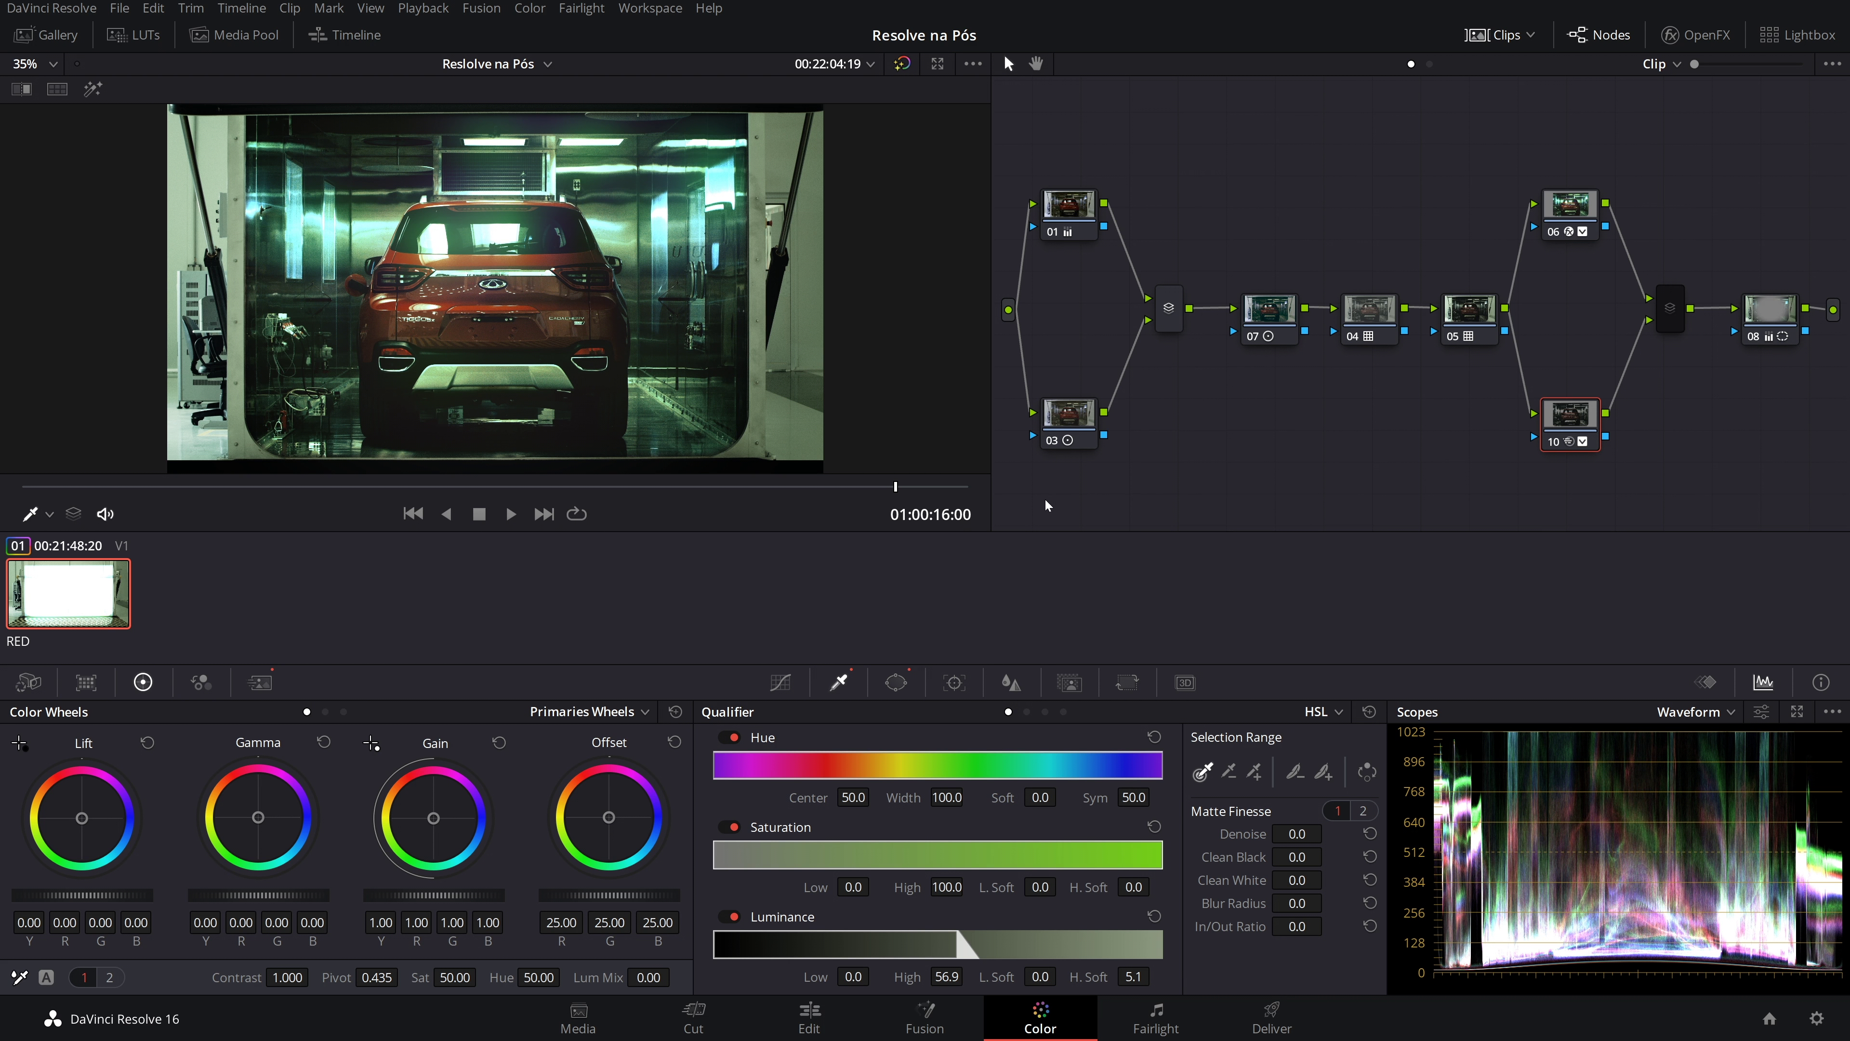
{"action": "key", "text": "alt+shift+semicolon"}
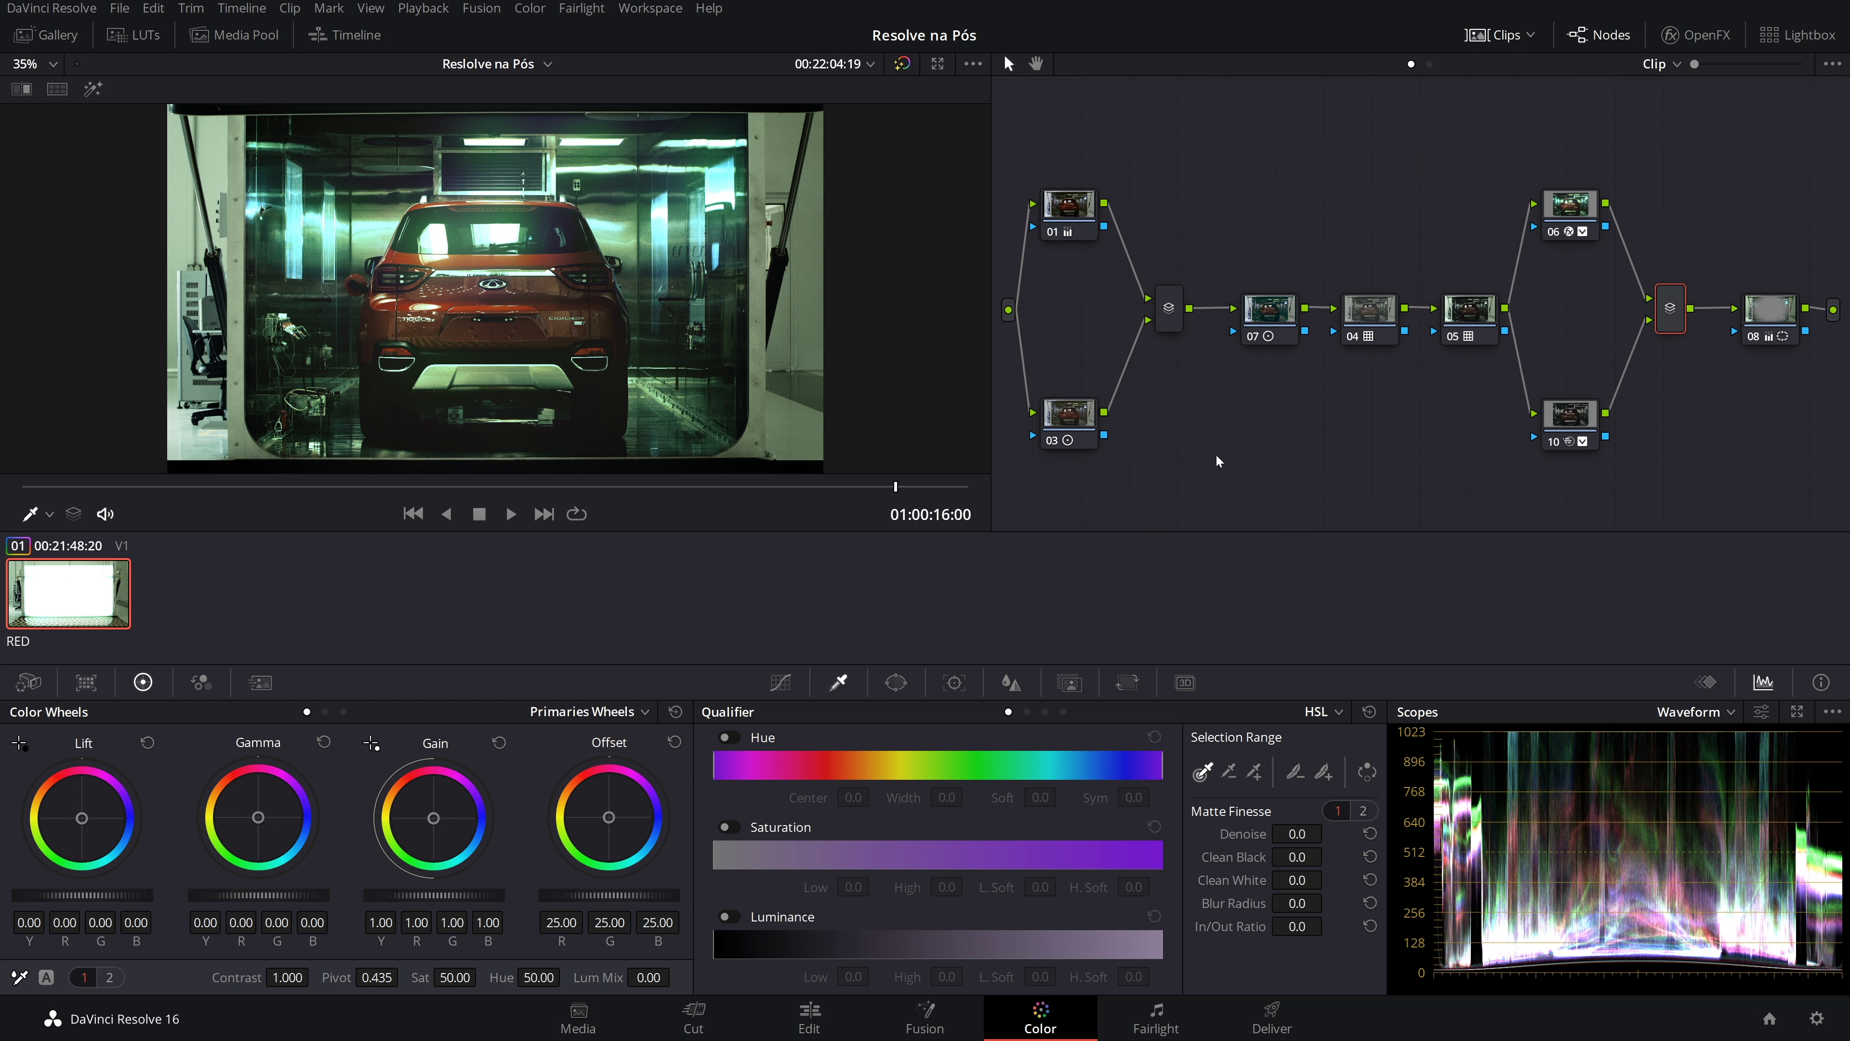
Show Power Window outlines, compare node 06's rounded chamber window on and off, save, then select node 01
{"action": "left_click", "coordinate": [31, 515]}
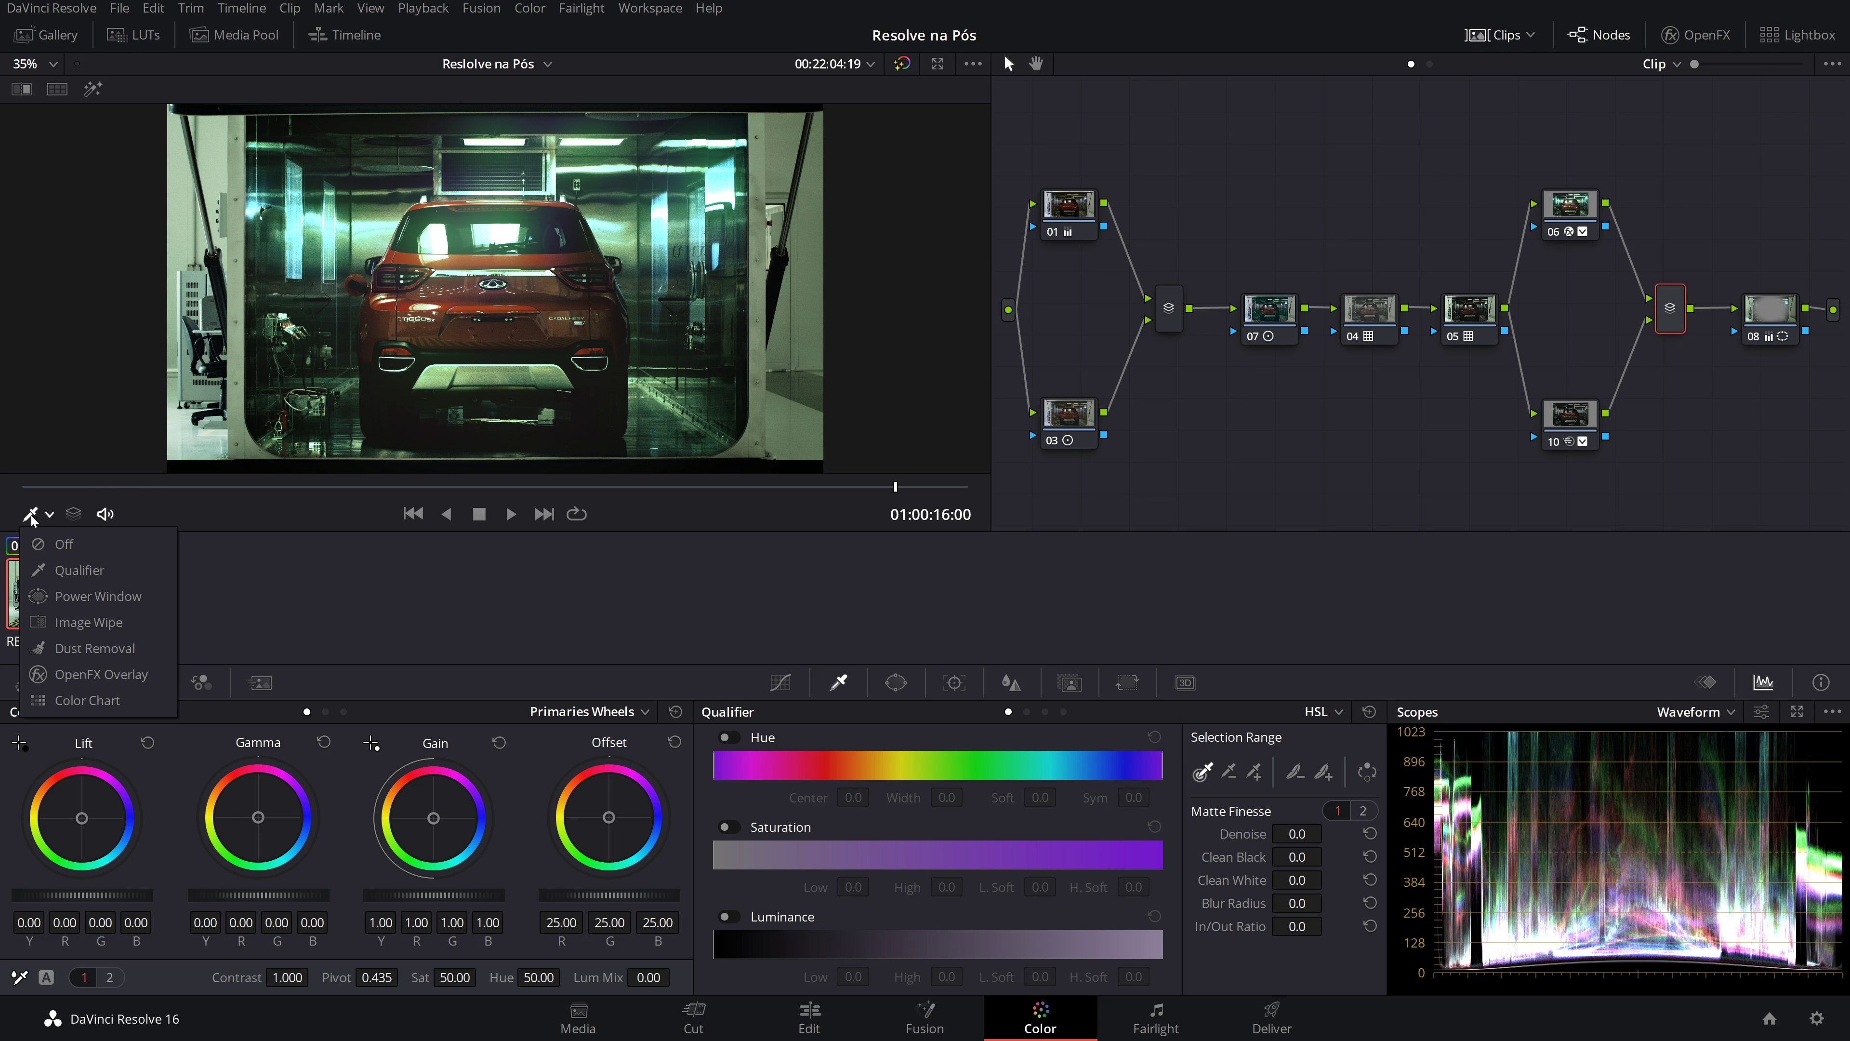
{"action": "left_click", "coordinate": [127, 596]}
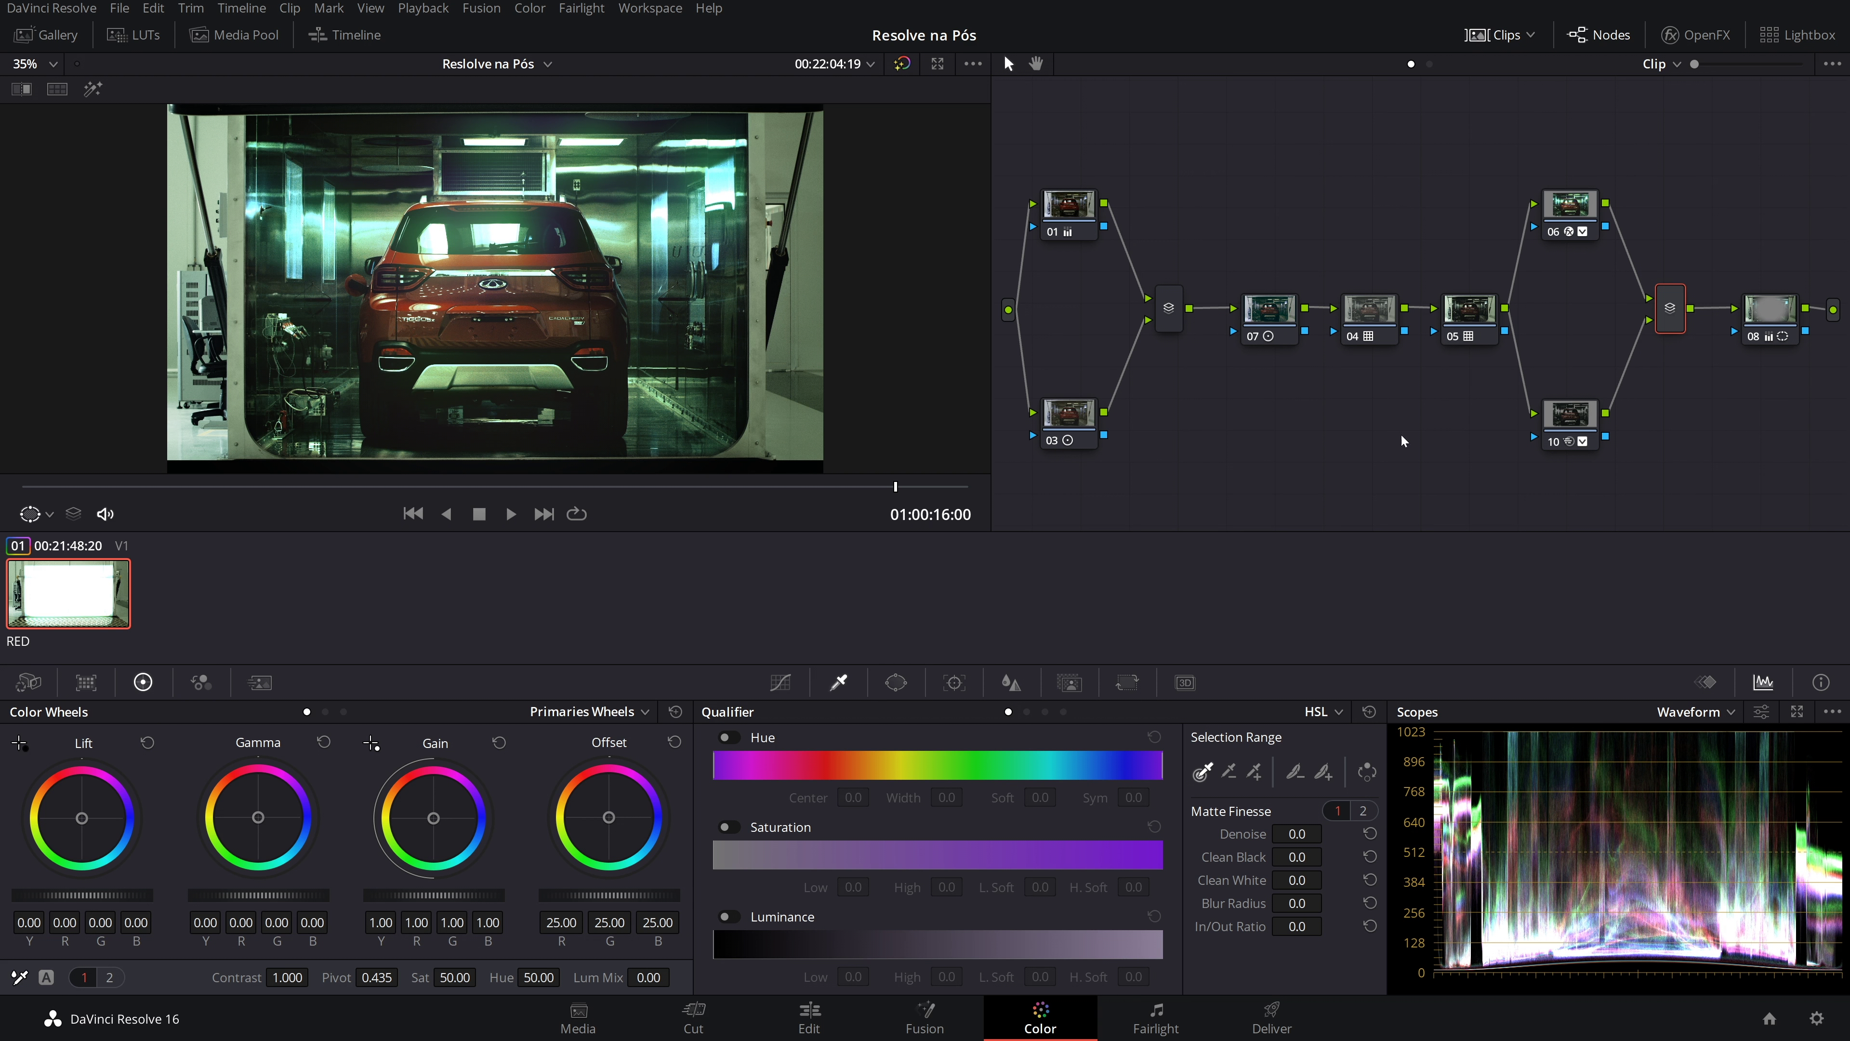
{"action": "left_click", "coordinate": [1582, 215]}
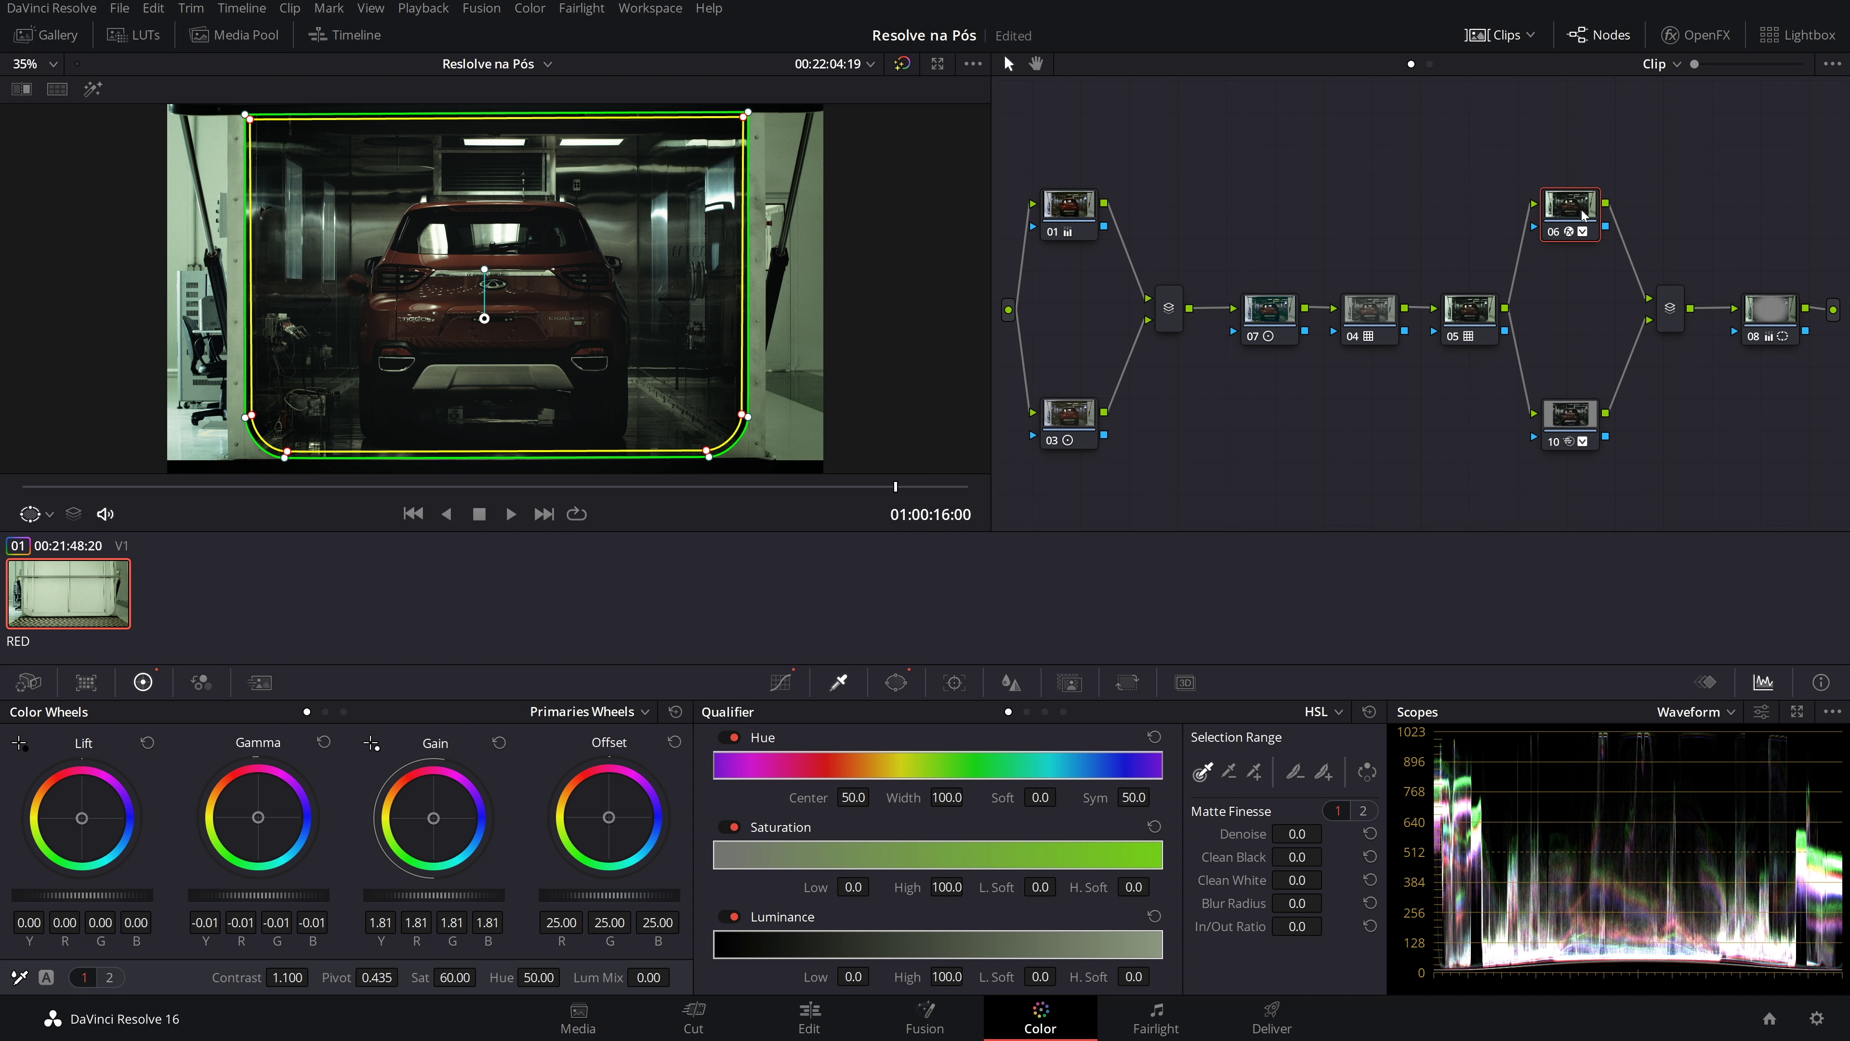
{"action": "key", "text": "ctrl+d"}
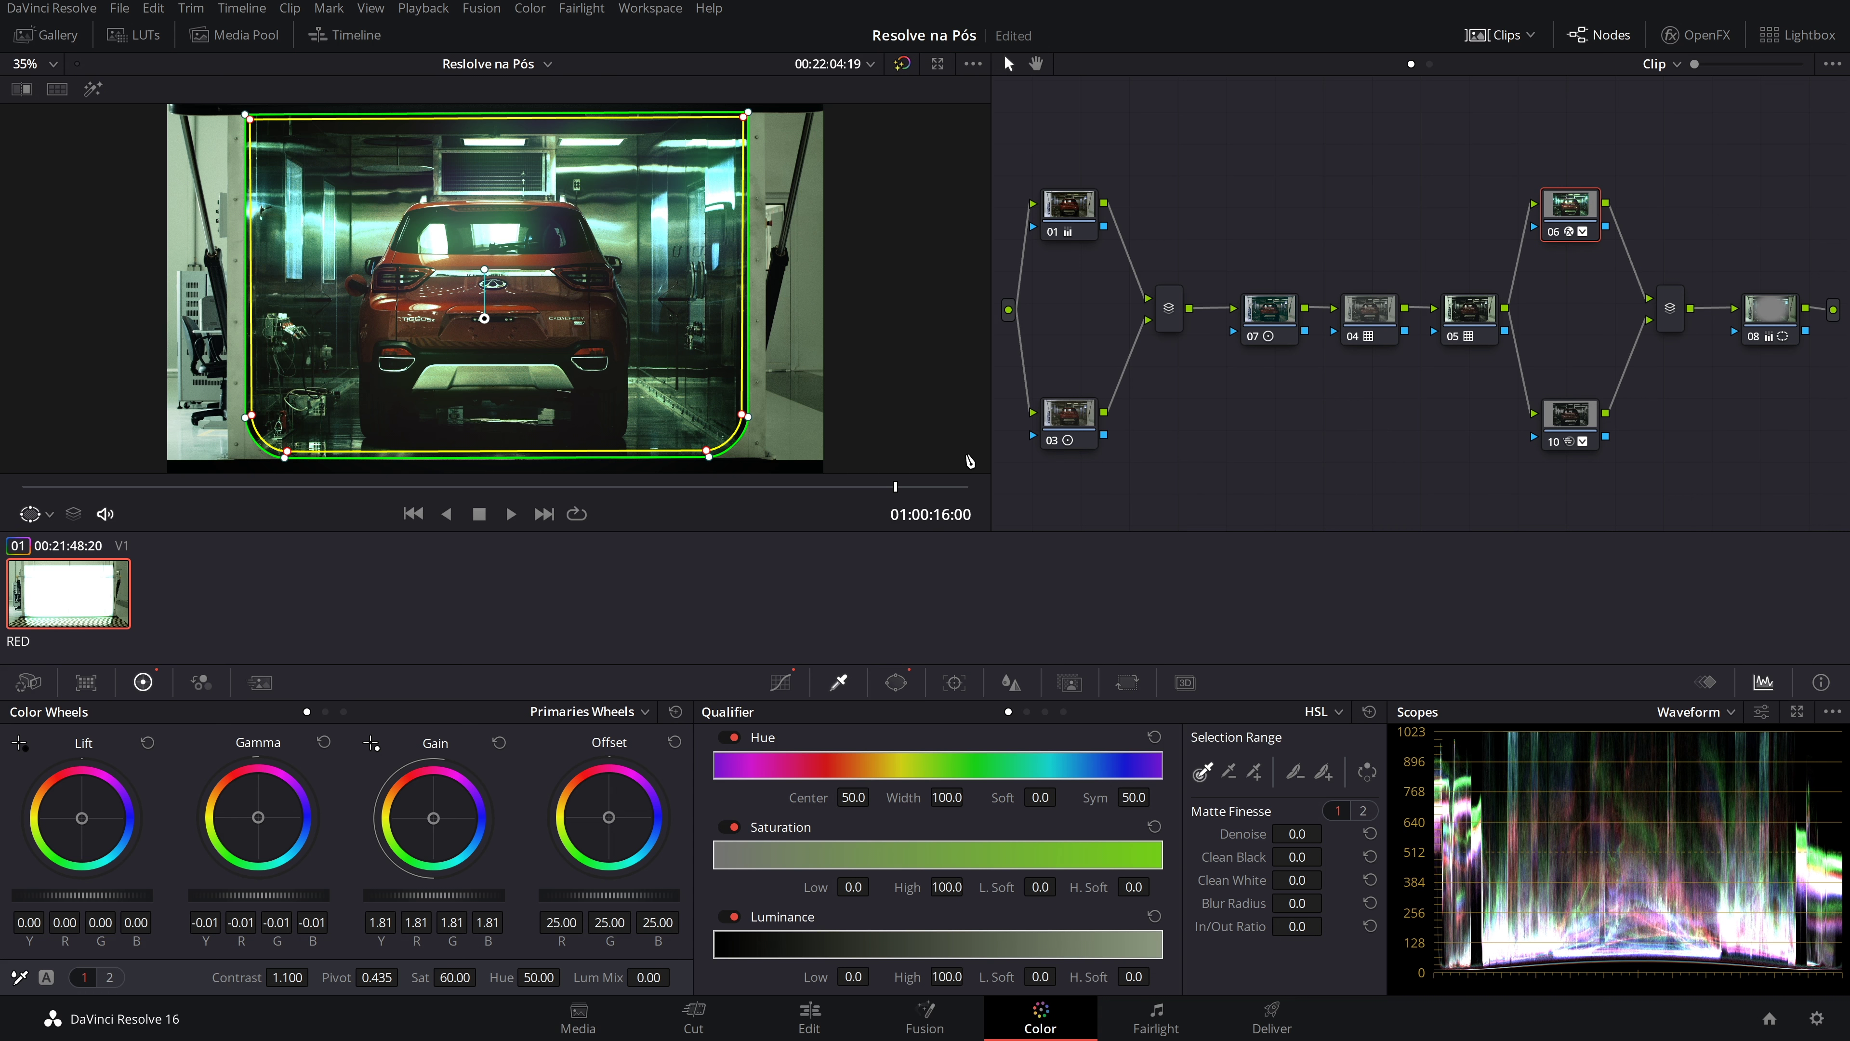
{"action": "key", "text": "ctrl+s"}
{"action": "key", "text": "ctrl+s"}
{"action": "key", "text": "shift+semicolon"}
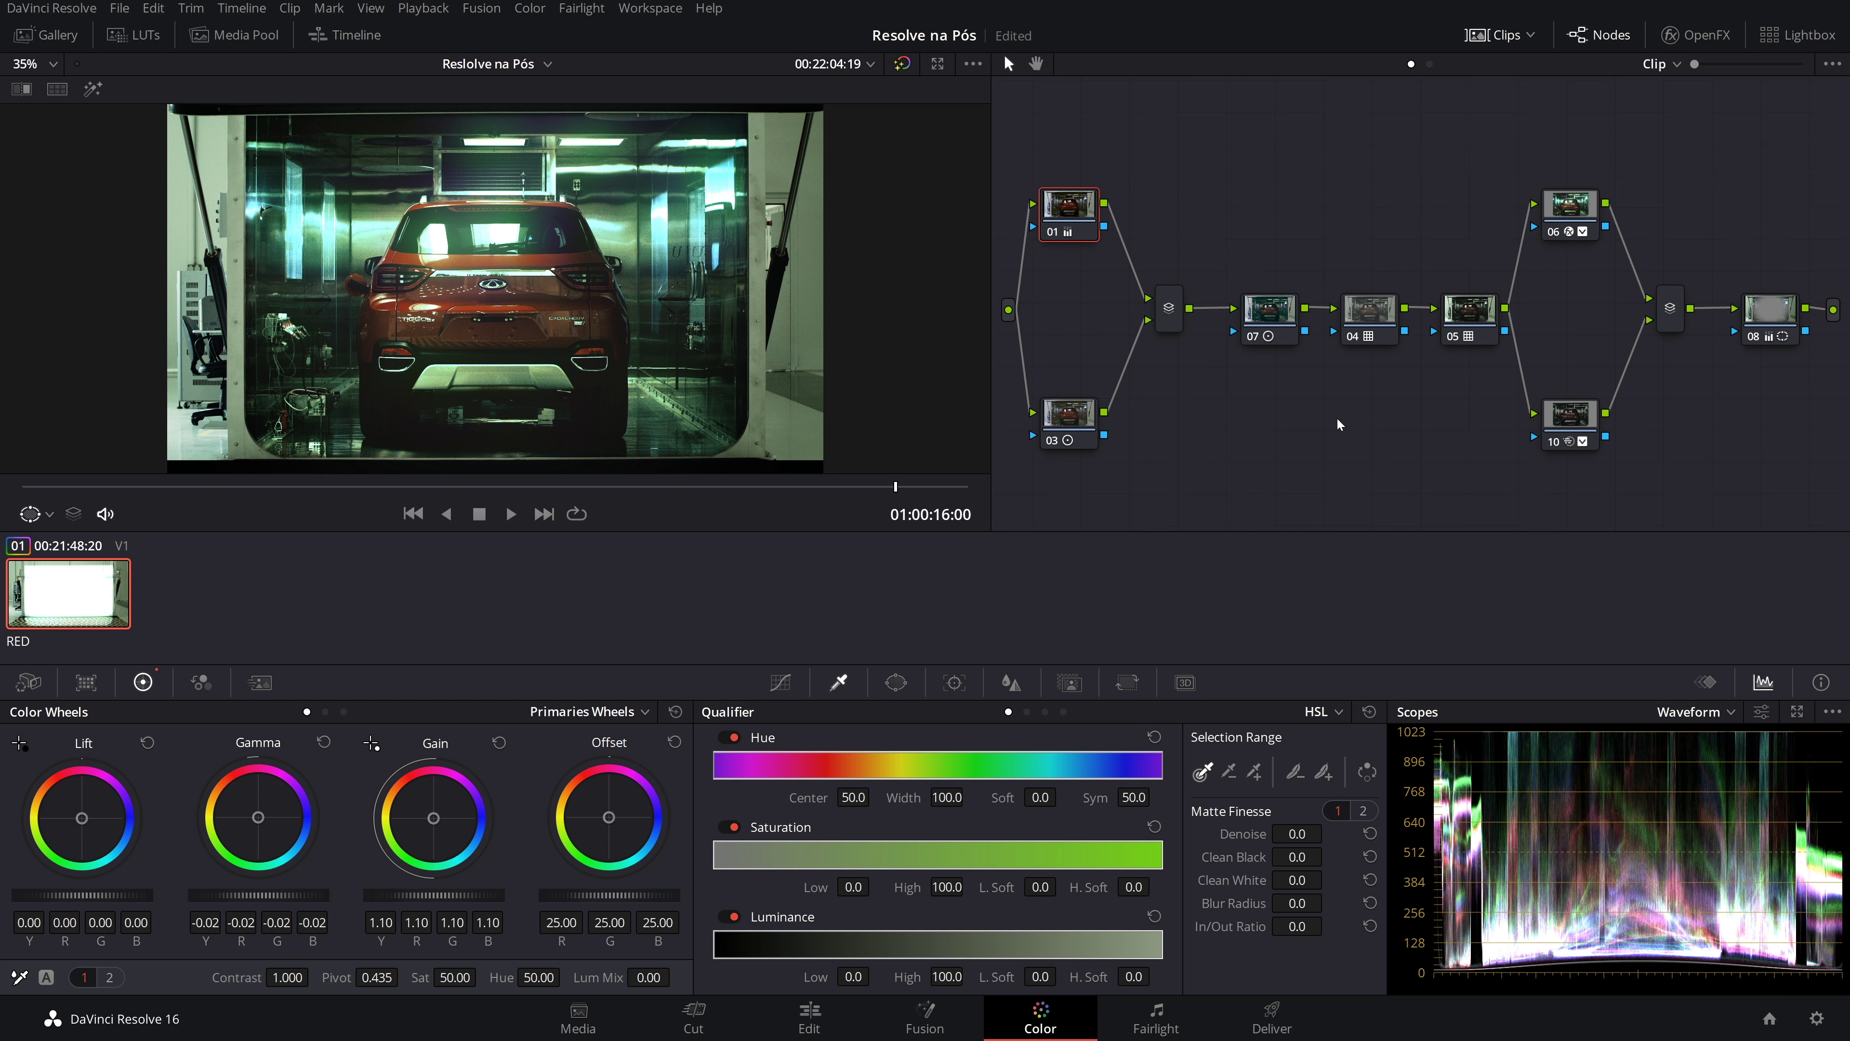